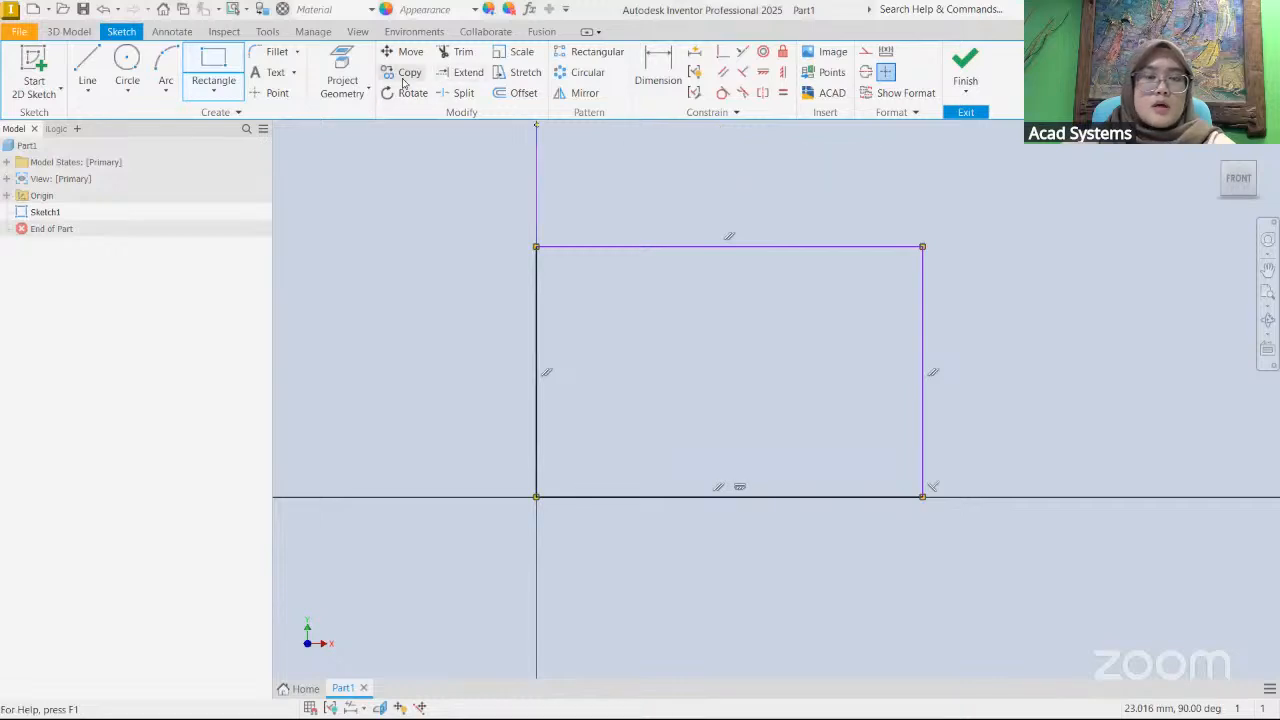
- Dimension the rectangle's vertical side and set its height to 850 mm
{"action": "left_click", "coordinate": [658, 78]}
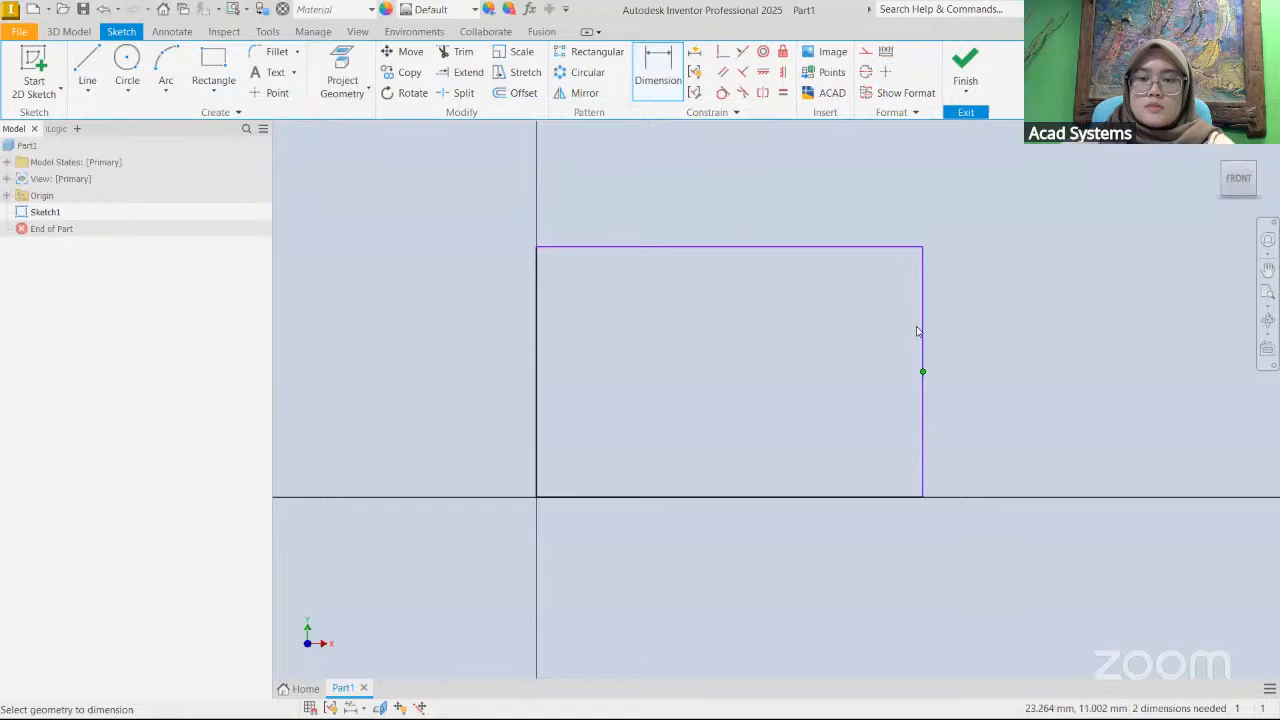
{"action": "key", "text": "Escape"}
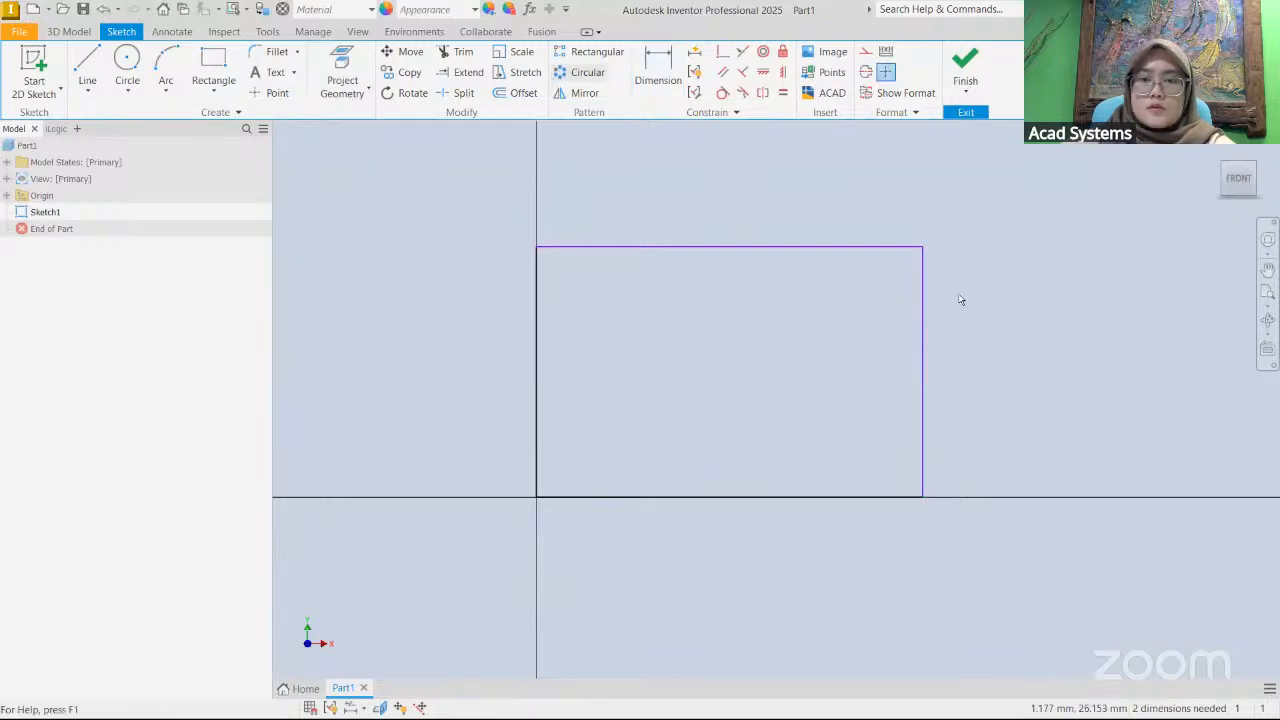
{"action": "key", "text": "d"}
{"action": "left_click", "coordinate": [923, 338]}
{"action": "left_click", "coordinate": [980, 364]}
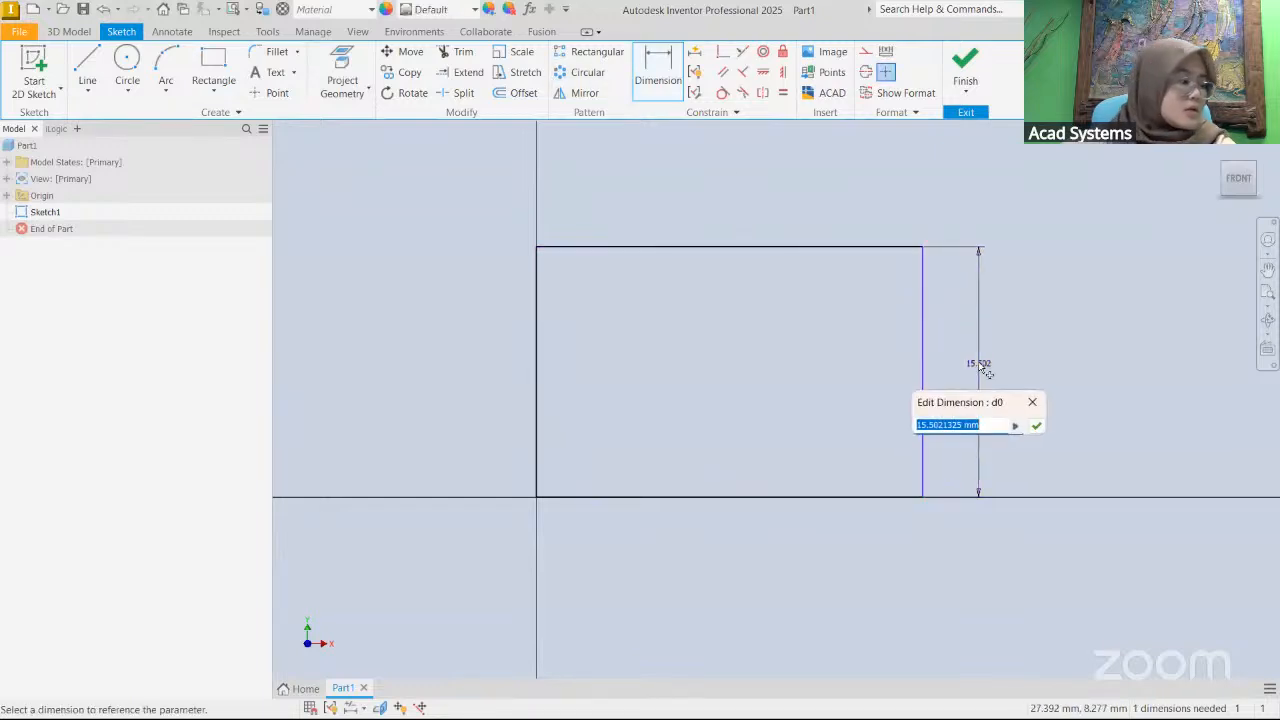
{"action": "type", "text": "8"}
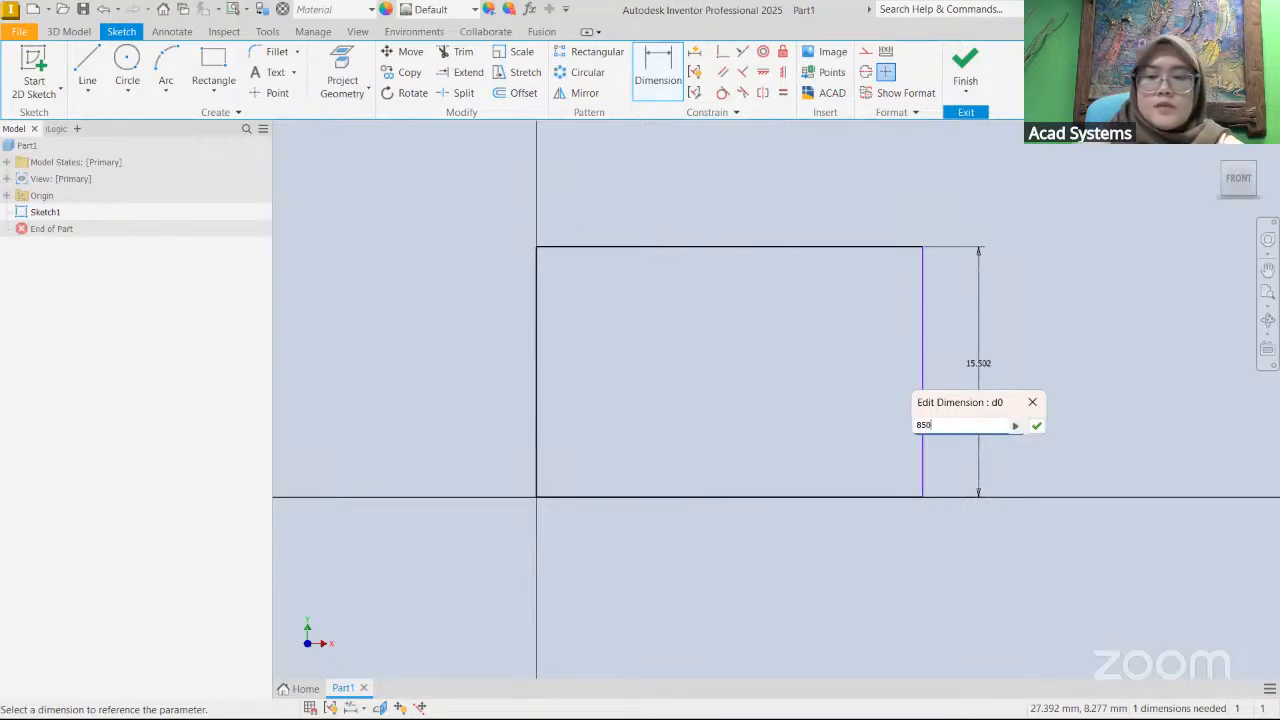
{"action": "type", "text": "50"}
{"action": "key", "text": "Return"}
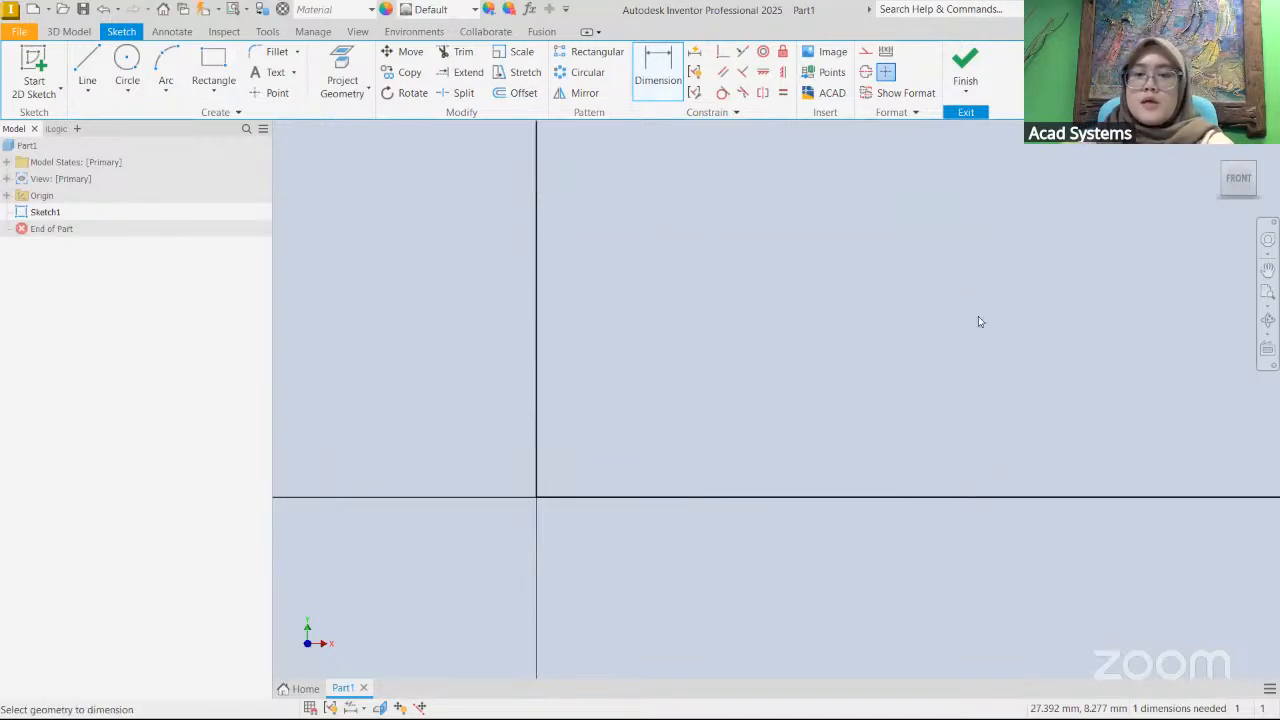
- Dimension the rectangle's upper edge at 1000 mm and finish the sketch
{"action": "scroll", "coordinate": [900, 300], "scroll_direction": "up", "scroll_amount": 5}
{"action": "scroll", "coordinate": [916, 320], "scroll_direction": "up", "scroll_amount": 3}
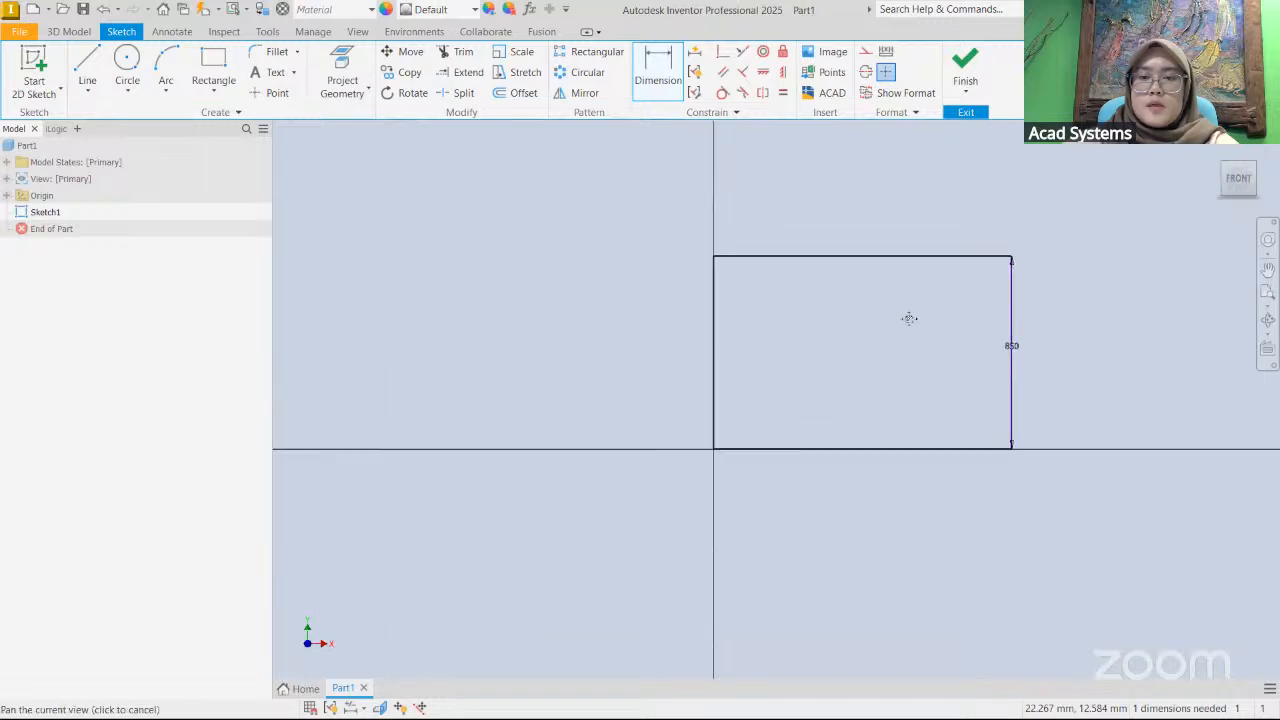
{"action": "left_click", "coordinate": [836, 288]}
{"action": "left_click", "coordinate": [841, 265]}
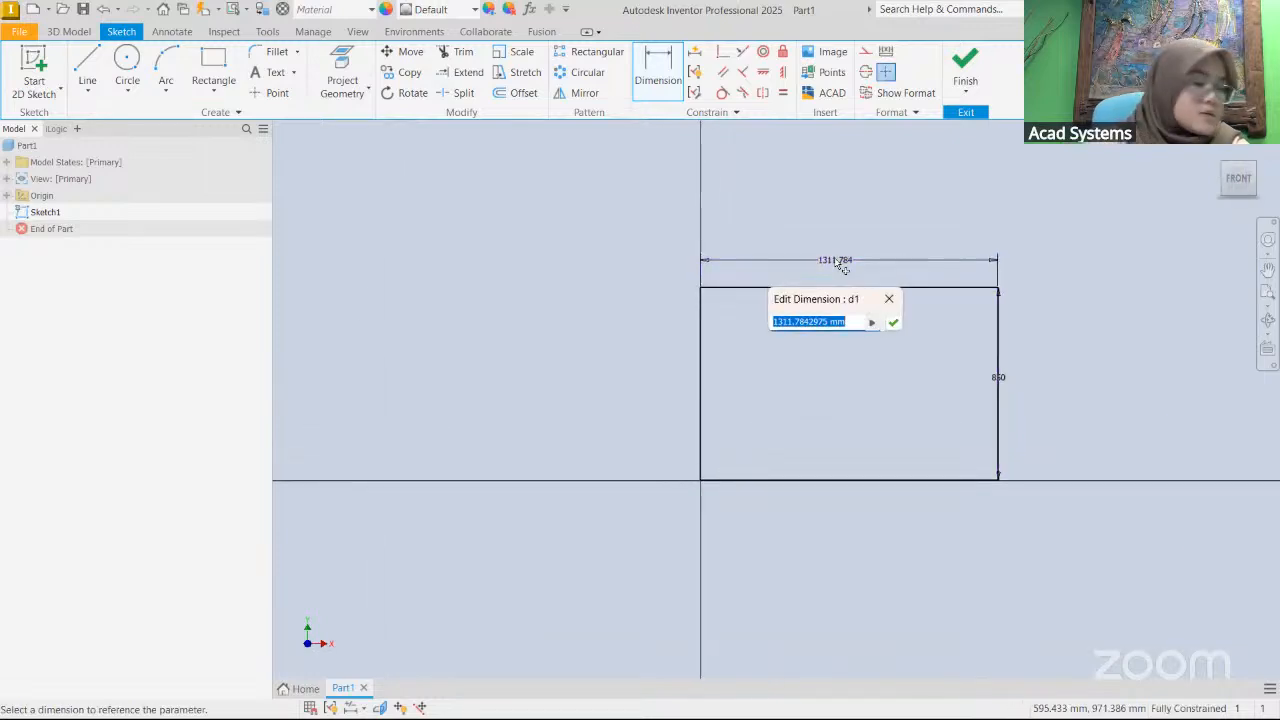
{"action": "type", "text": "1000"}
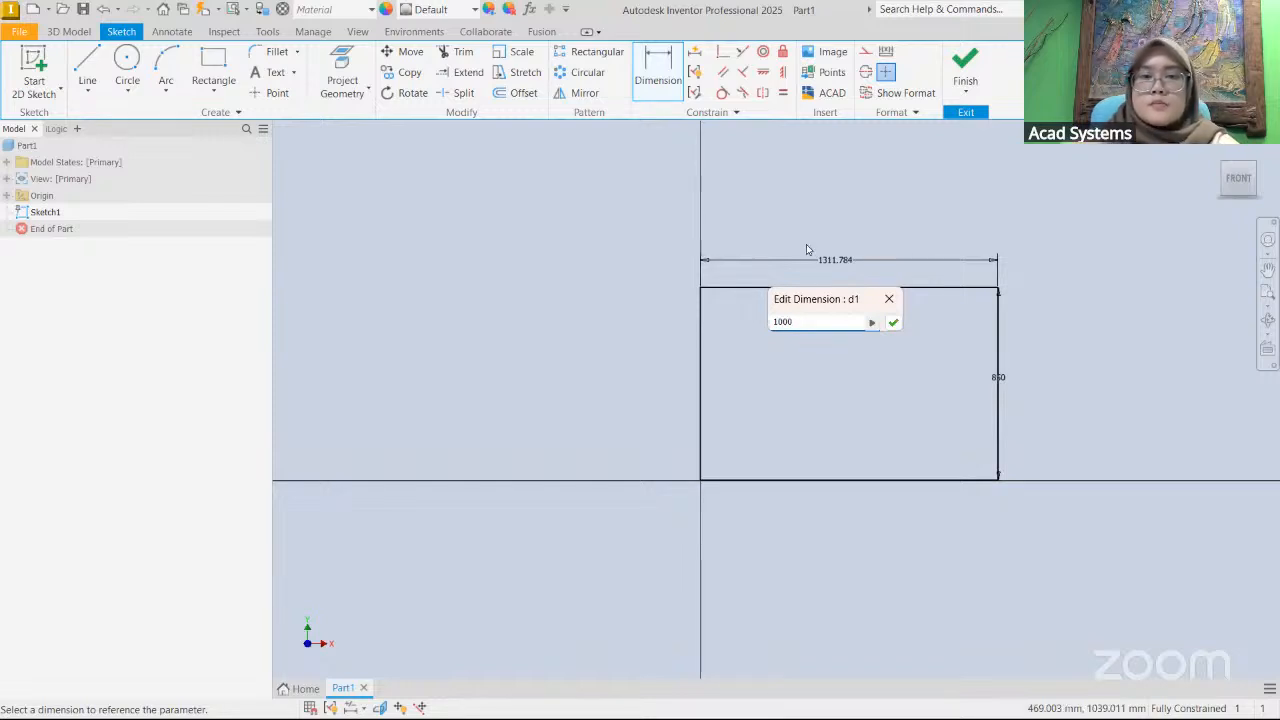
{"action": "left_click", "coordinate": [894, 323]}
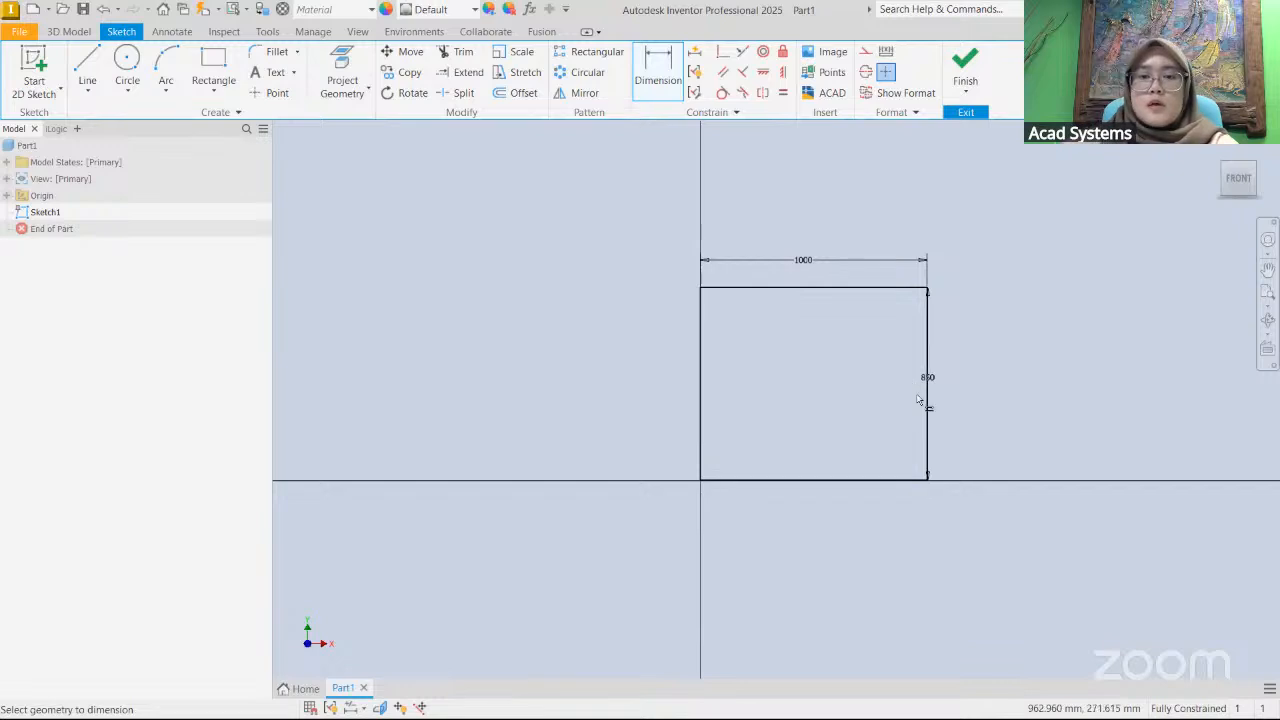
{"action": "middle_click_drag", "start_coordinate": [953, 314], "coordinate": [913, 328]}
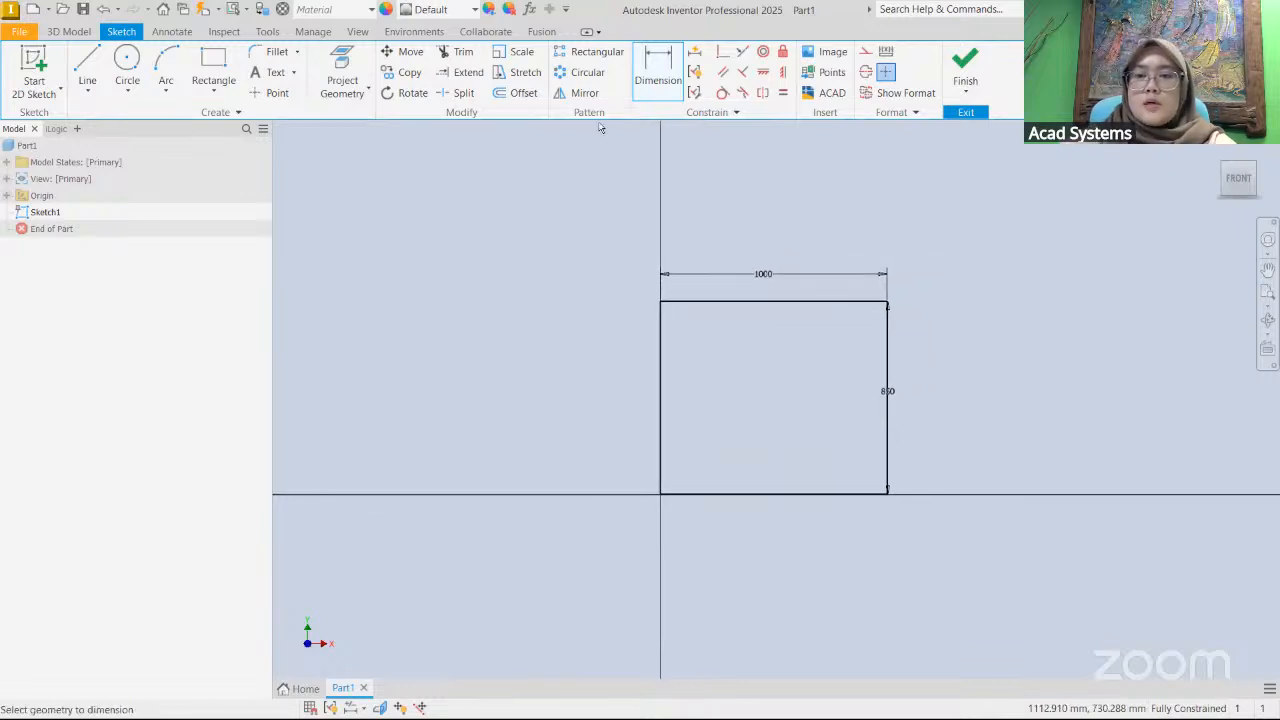
{"action": "left_click", "coordinate": [965, 91]}
{"action": "left_click", "coordinate": [979, 113]}
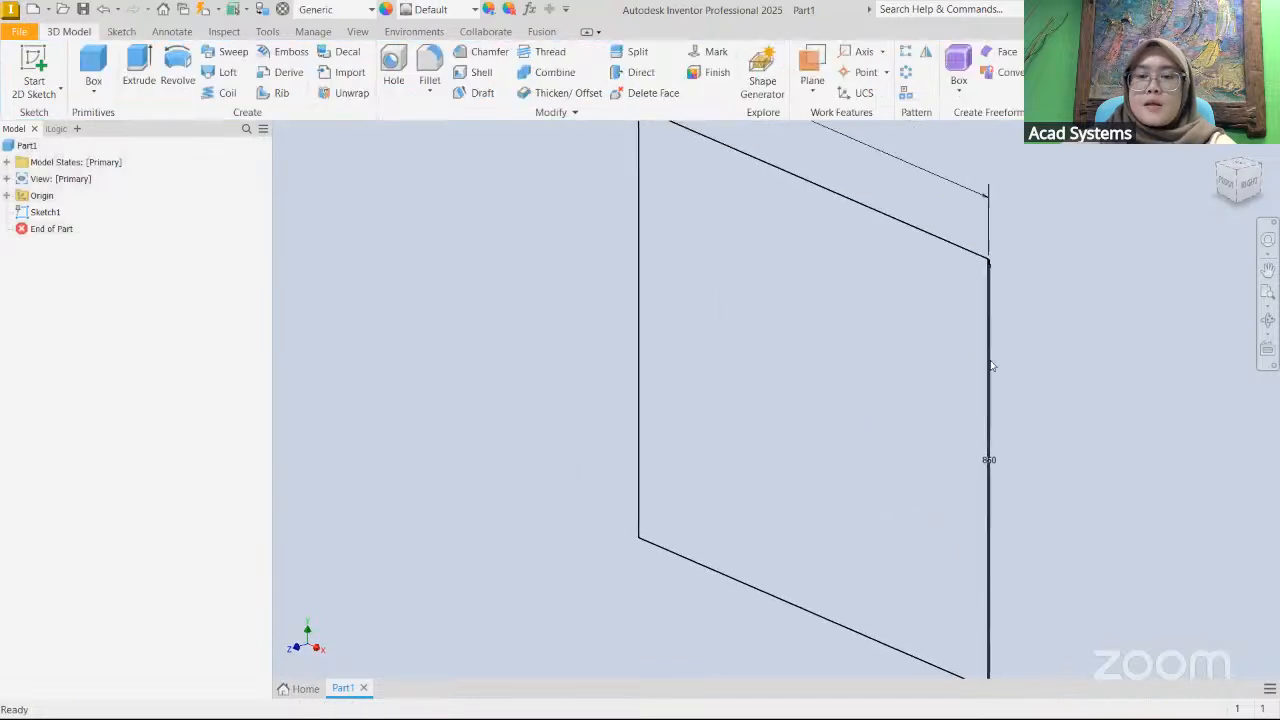
- Create a work plane offset 3000 mm from the origin's XY Plane
{"action": "left_click", "coordinate": [7, 196]}
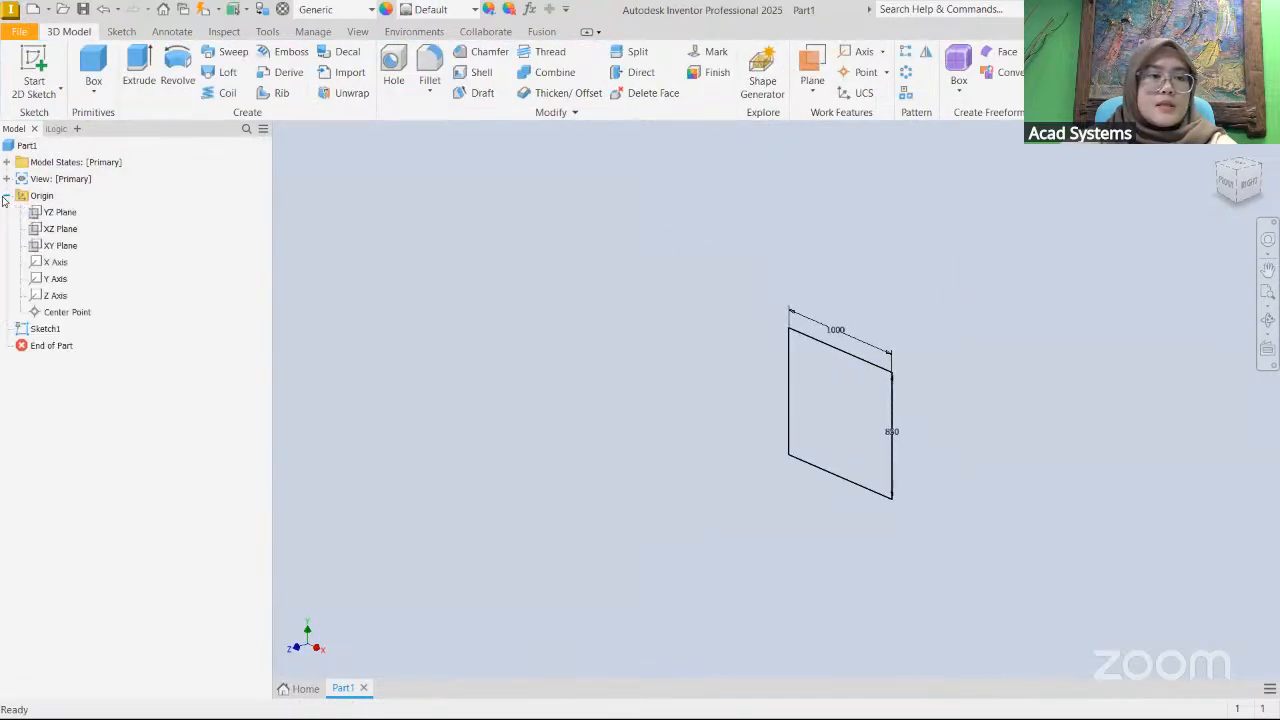
{"action": "left_click", "coordinate": [57, 246]}
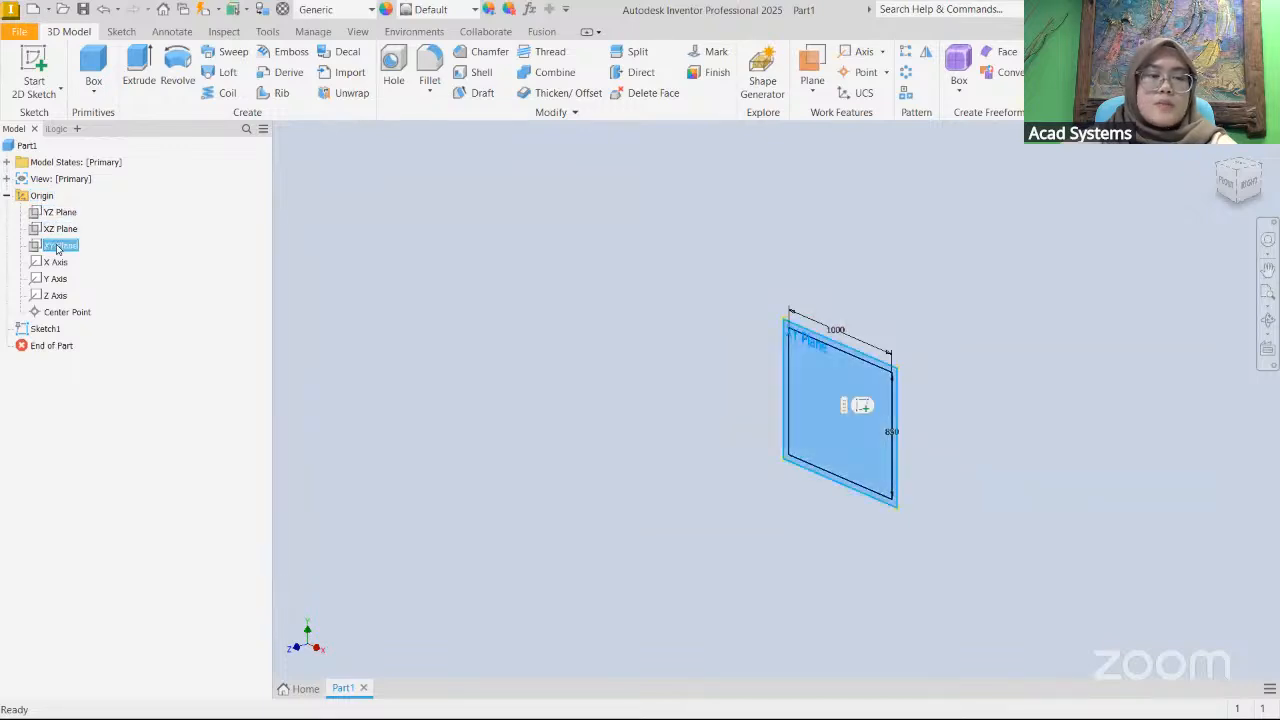
{"action": "left_click", "coordinate": [810, 88]}
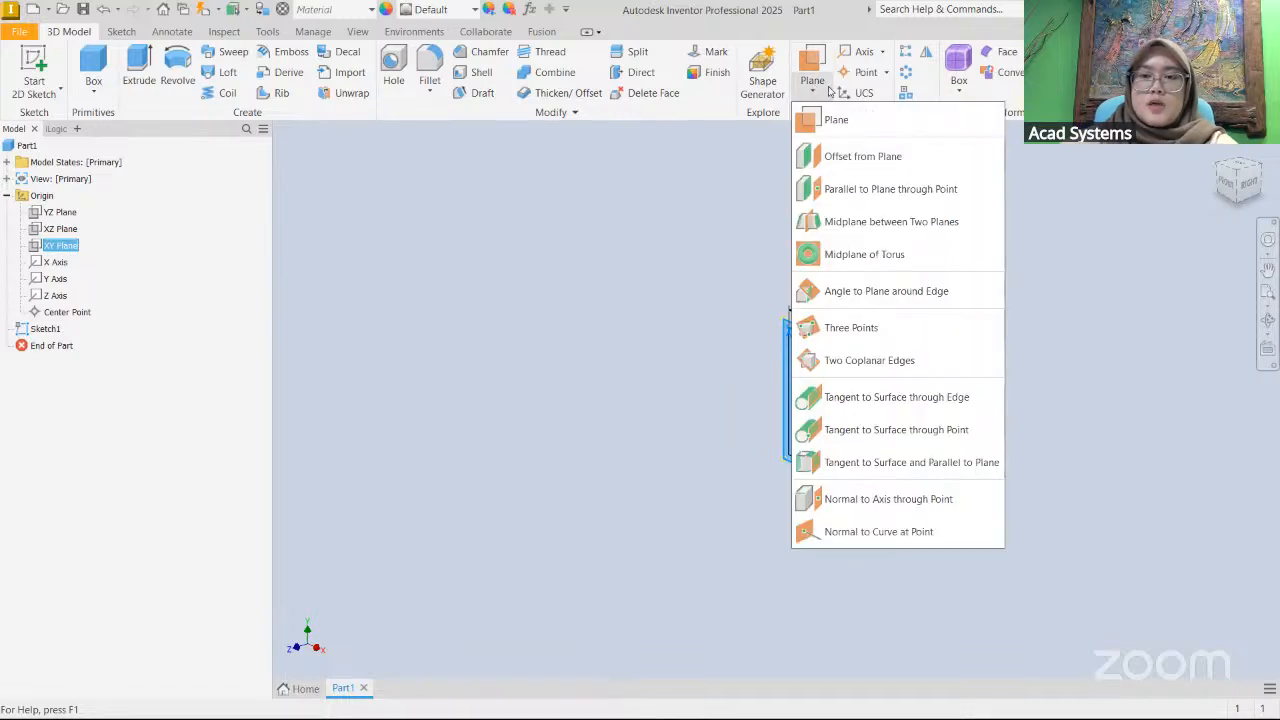
{"action": "left_click", "coordinate": [872, 160]}
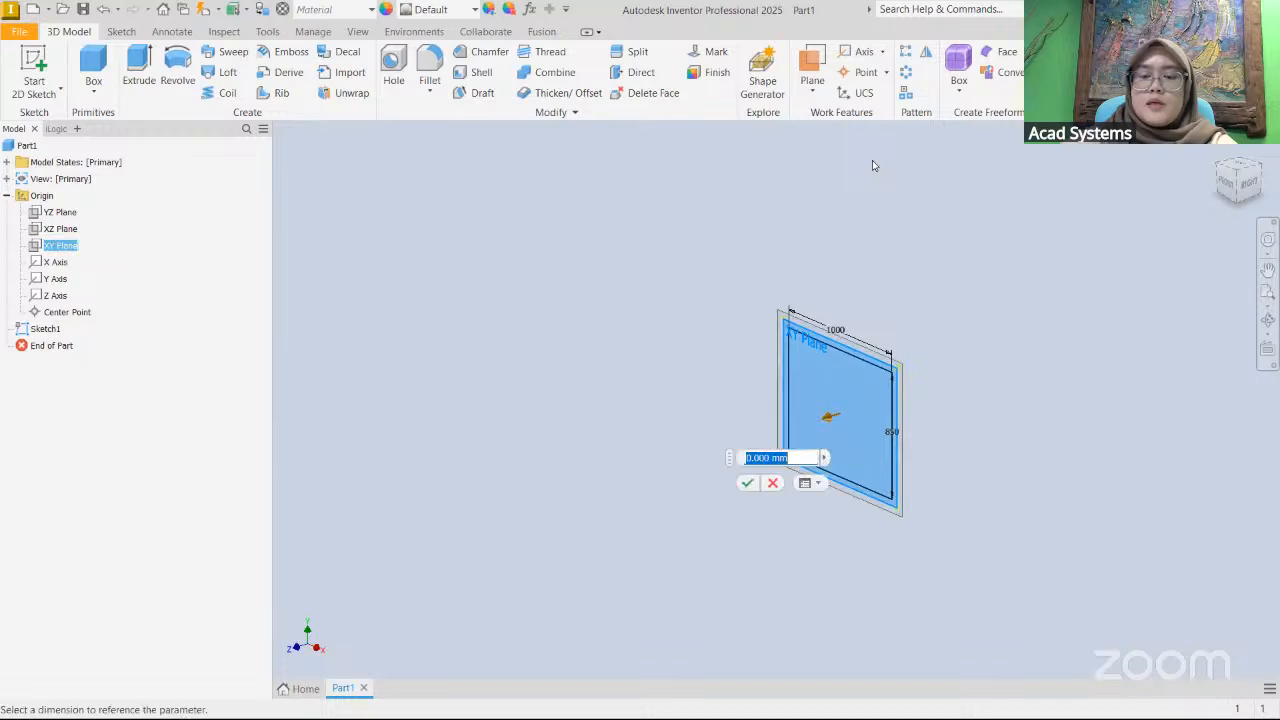
{"action": "type", "text": "3"}
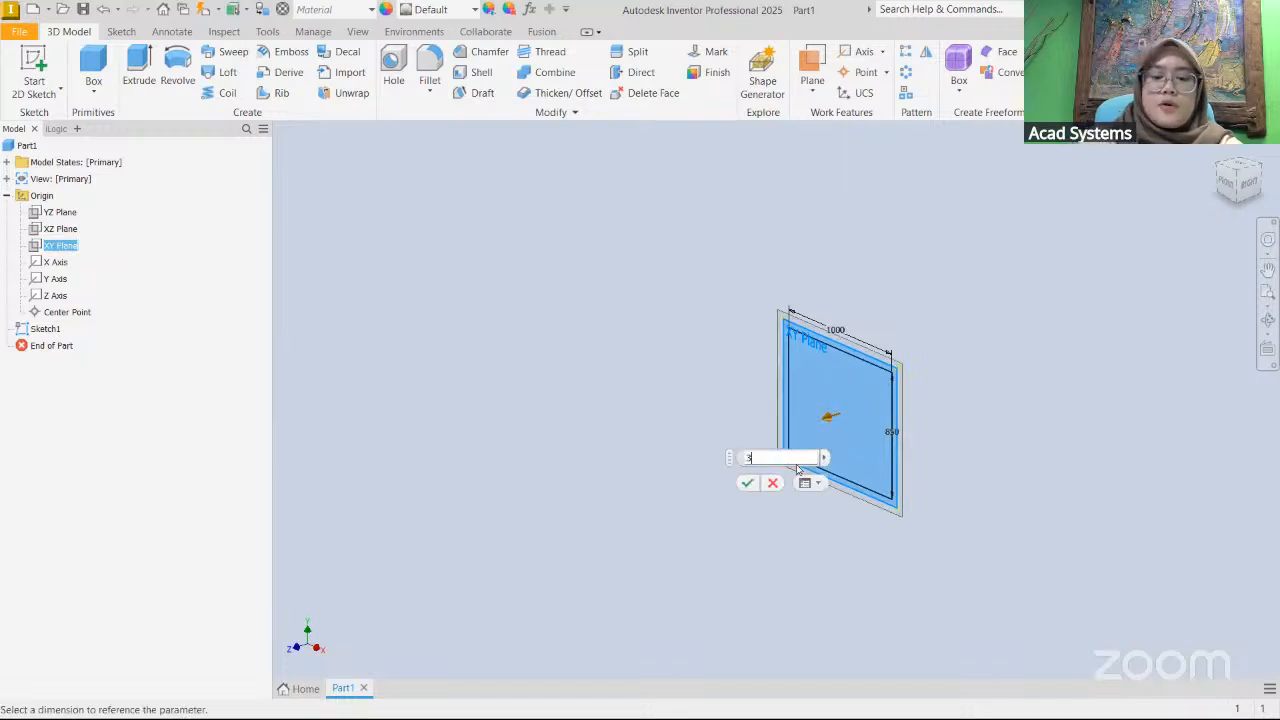
{"action": "type", "text": "000"}
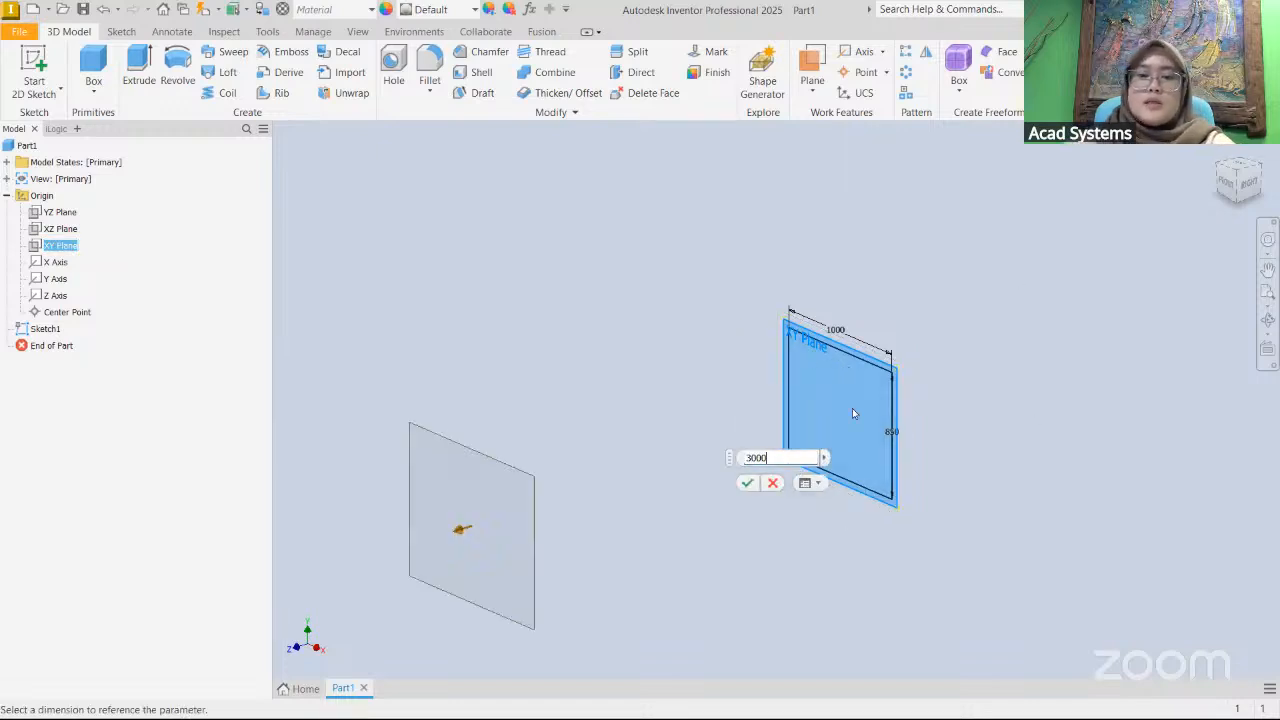
{"action": "scroll", "coordinate": [770, 470], "scroll_direction": "down", "scroll_amount": 2}
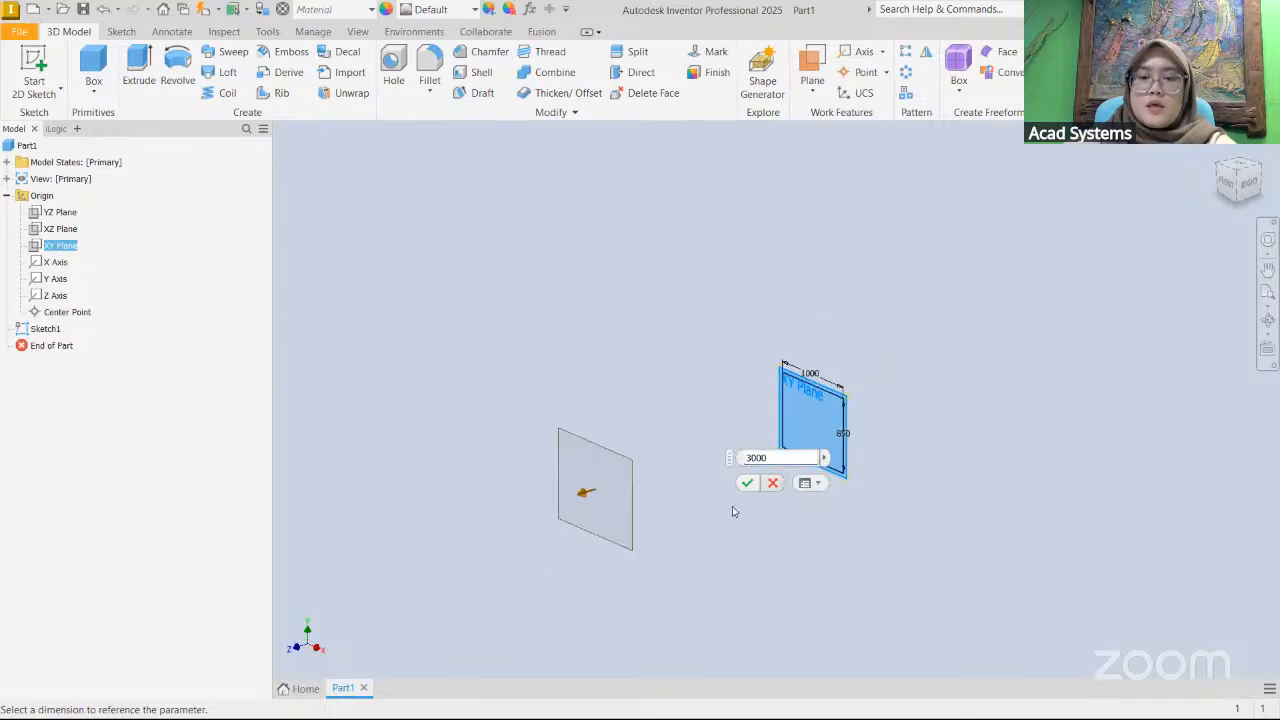
{"action": "left_click", "coordinate": [747, 484]}
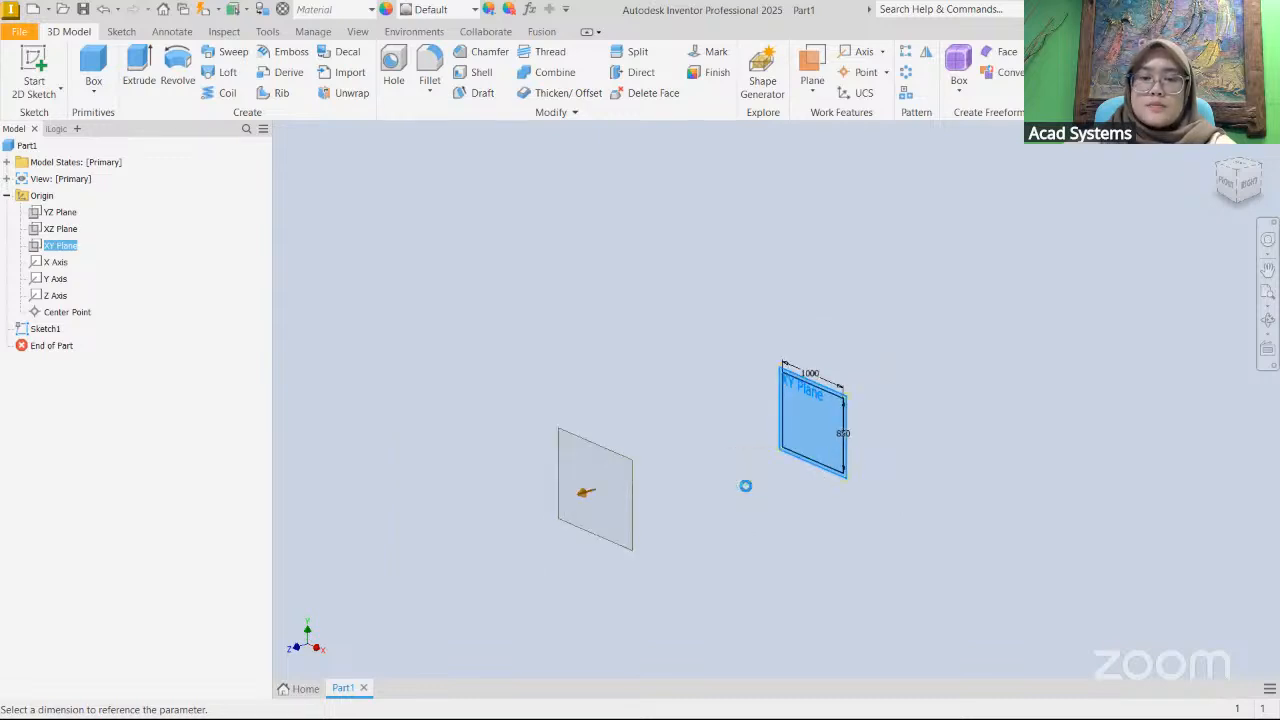
- Start a sketch on the offset work plane, project the 1000 by 850 mm rectangle onto it, and finish the sketch
{"action": "left_click", "coordinate": [612, 460]}
{"action": "right_click", "coordinate": [608, 462]}
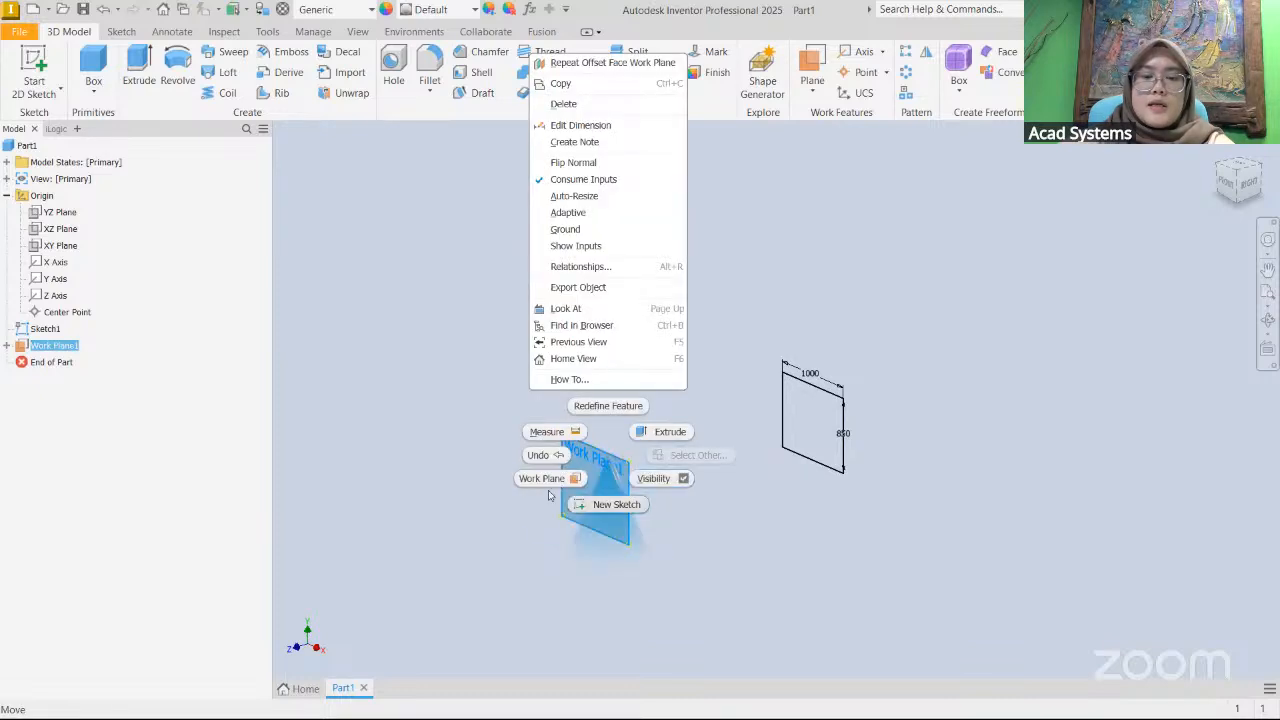
{"action": "left_click", "coordinate": [604, 506]}
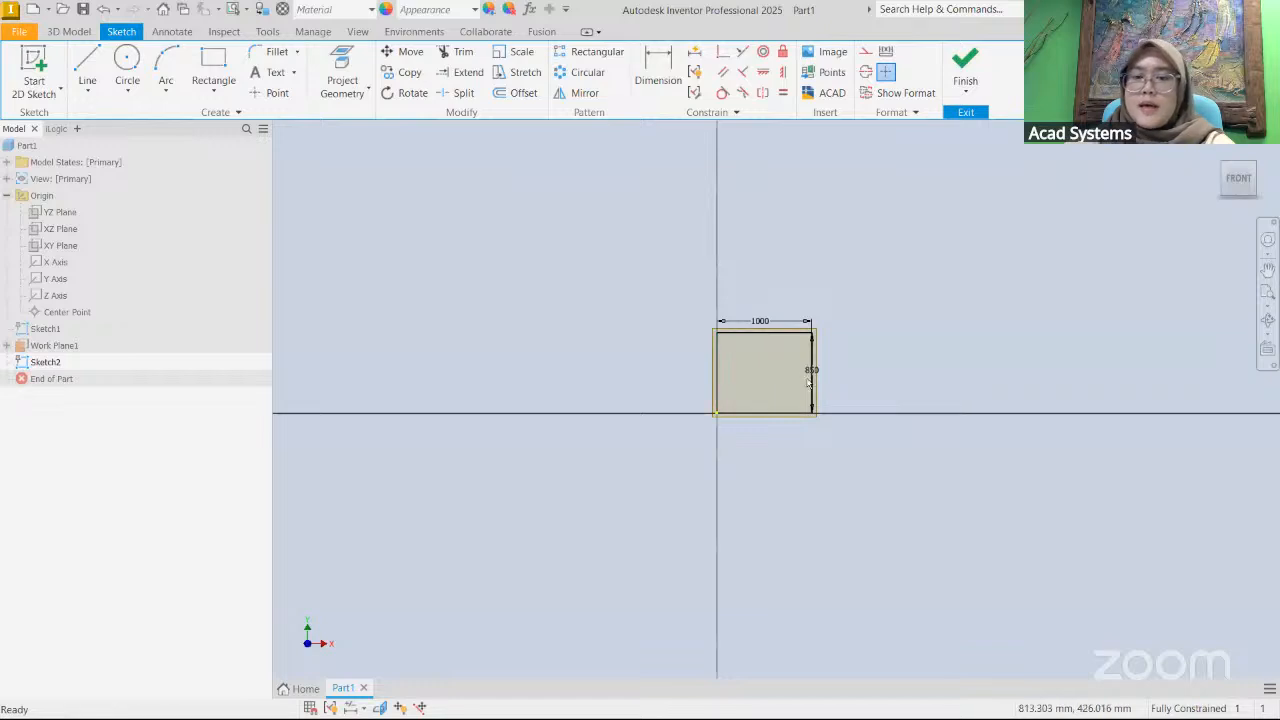
{"action": "left_click", "coordinate": [342, 86]}
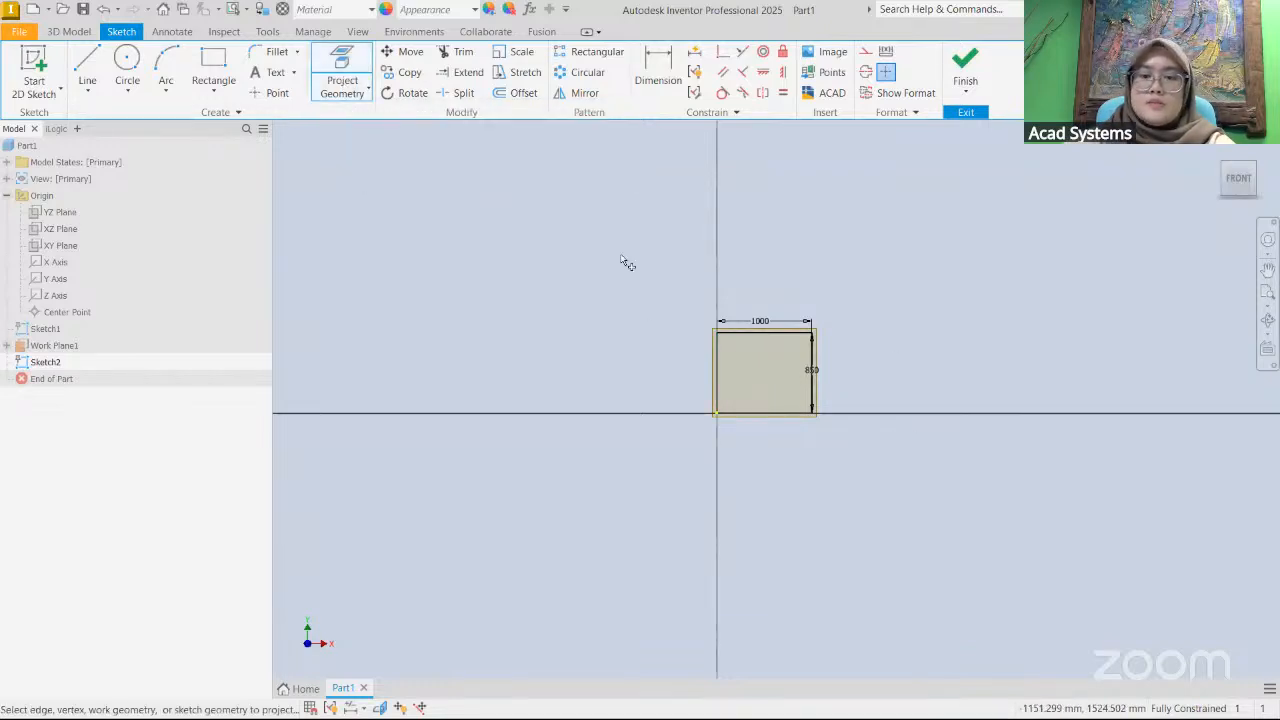
{"action": "left_click_drag", "start_coordinate": [642, 271], "coordinate": [934, 520]}
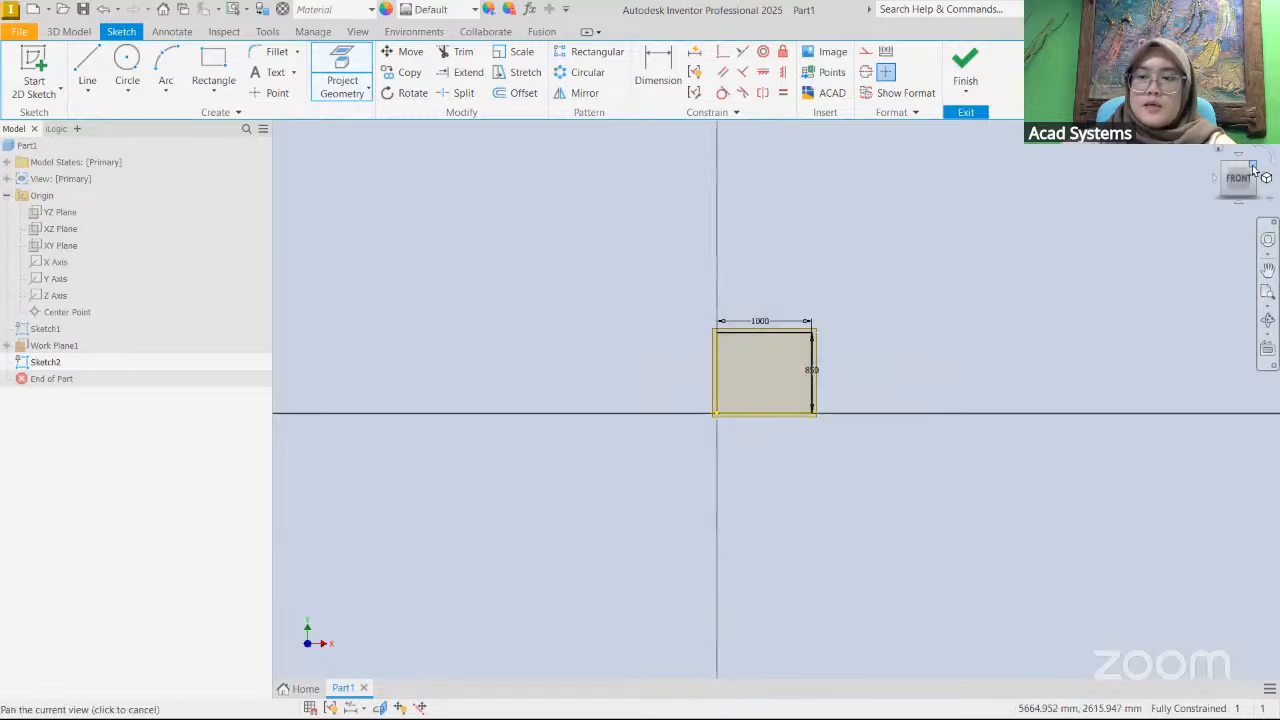
{"action": "left_click_drag", "start_coordinate": [1255, 170], "coordinate": [1260, 170]}
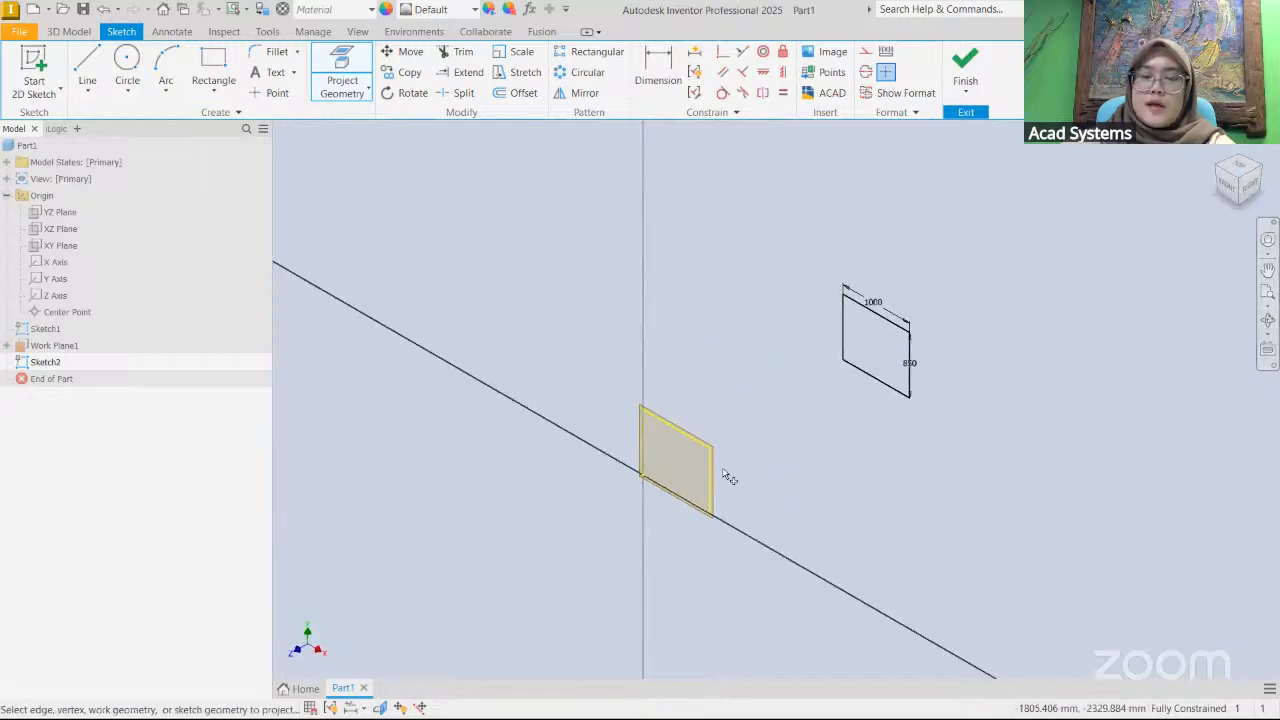
{"action": "left_click", "coordinate": [965, 83]}
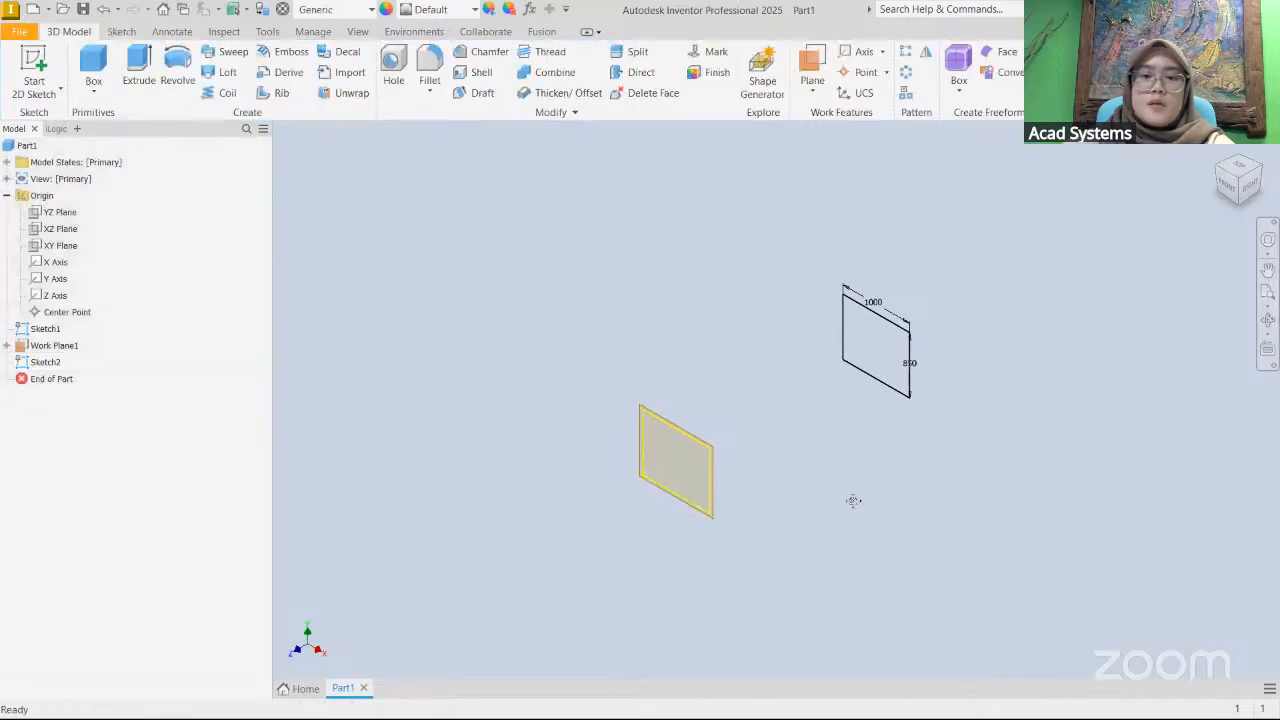
- Start a 3D sketch and draw a line joining the upper-right corners of the projected and original rectangles
{"action": "middle_click_drag", "start_coordinate": [686, 403], "coordinate": [586, 383]}
{"action": "left_click", "coordinate": [60, 89]}
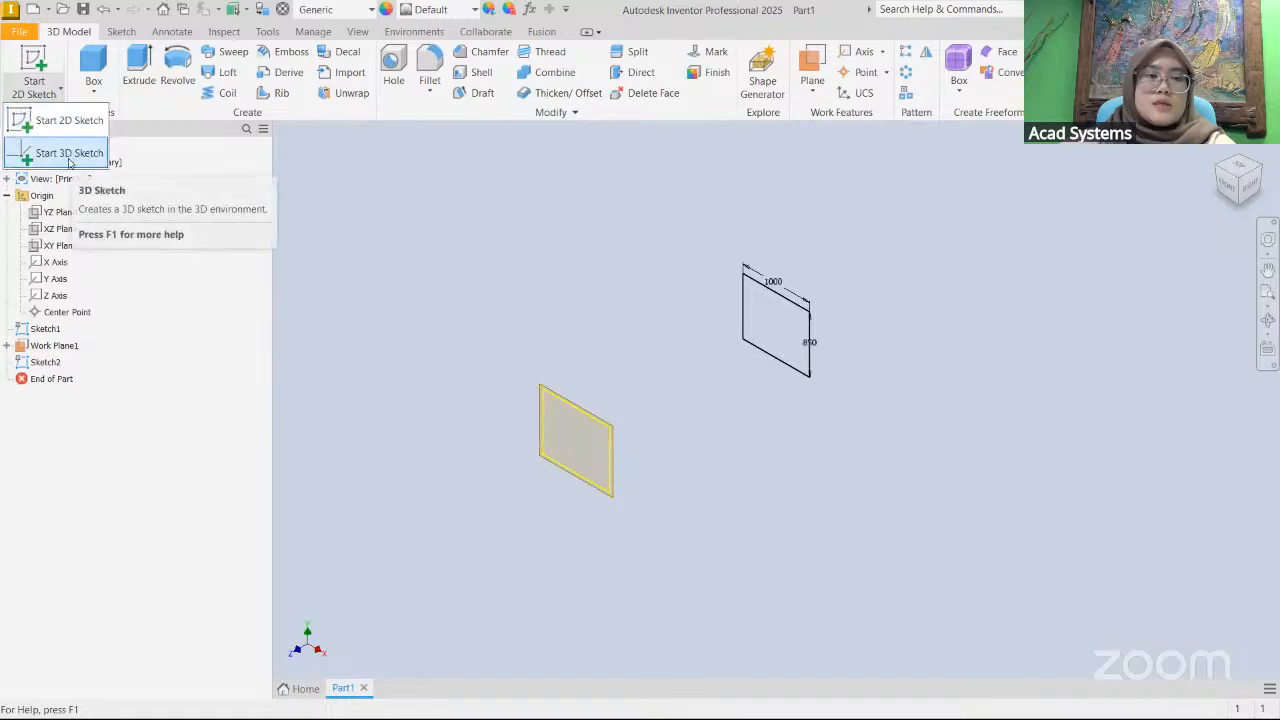
{"action": "left_click", "coordinate": [418, 179]}
{"action": "scroll", "coordinate": [610, 388], "scroll_direction": "up", "scroll_amount": 3}
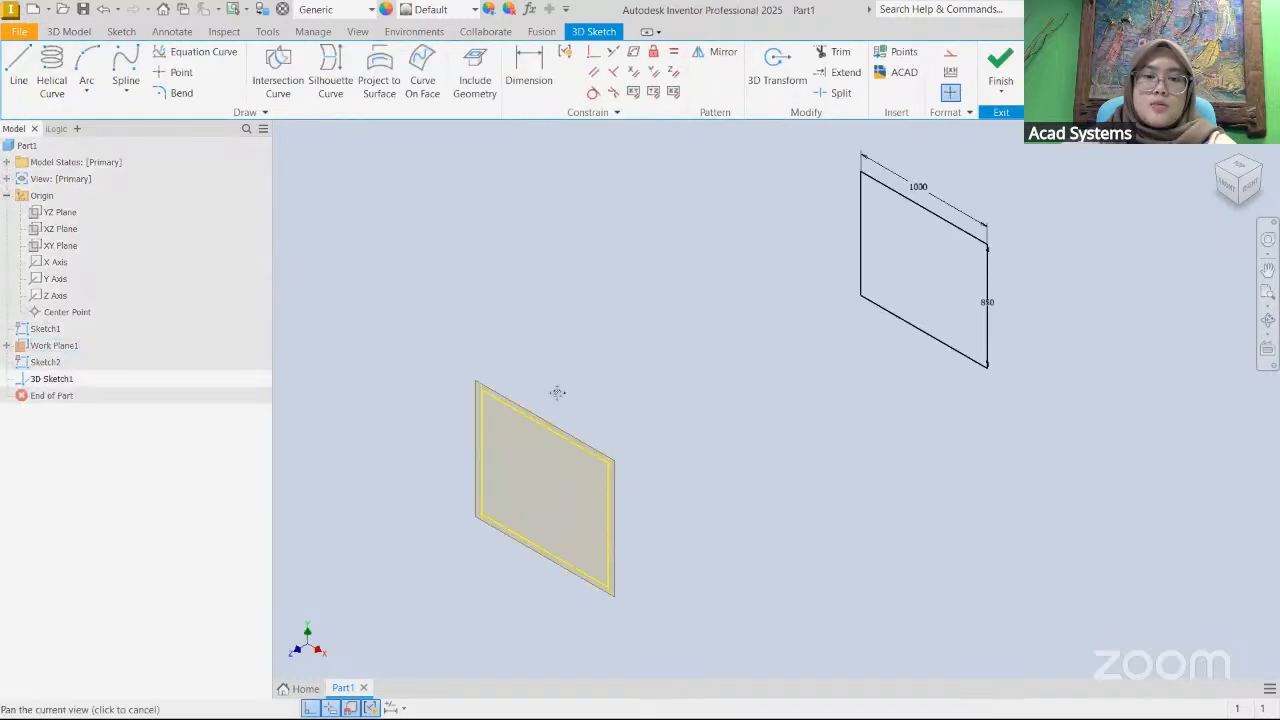
{"action": "middle_click_drag", "start_coordinate": [557, 391], "coordinate": [491, 355]}
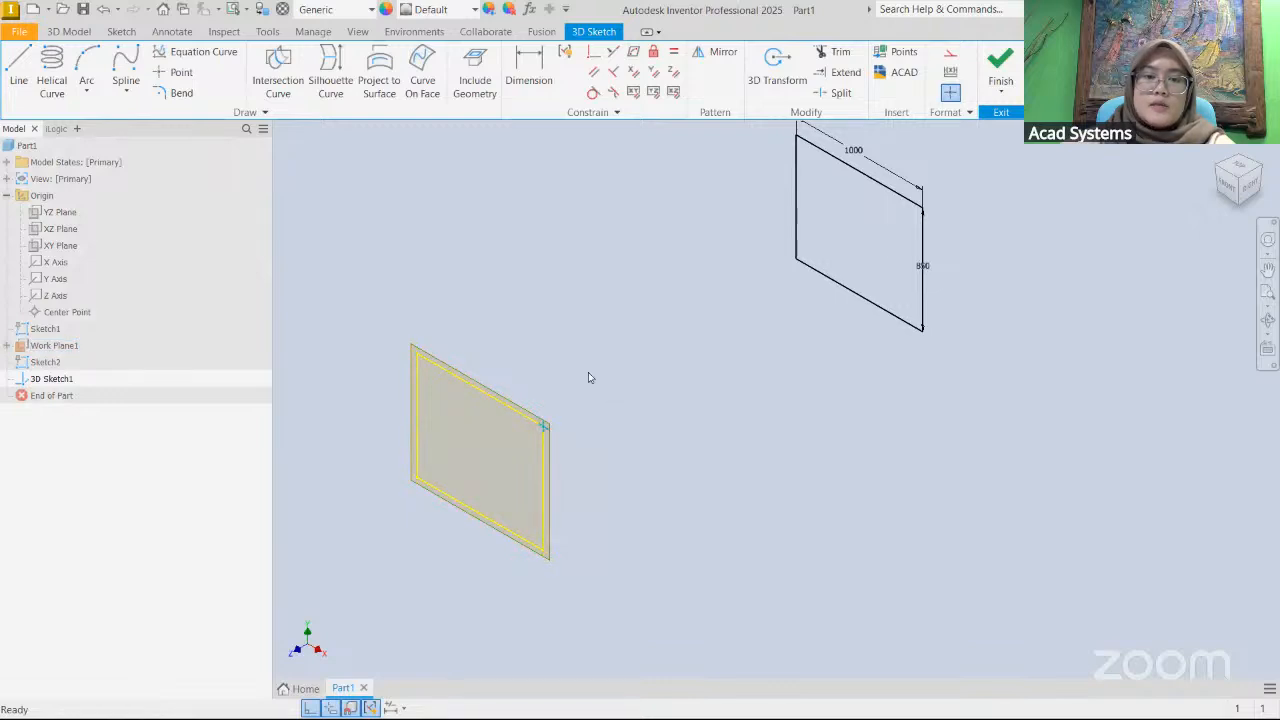
{"action": "left_click", "coordinate": [20, 70]}
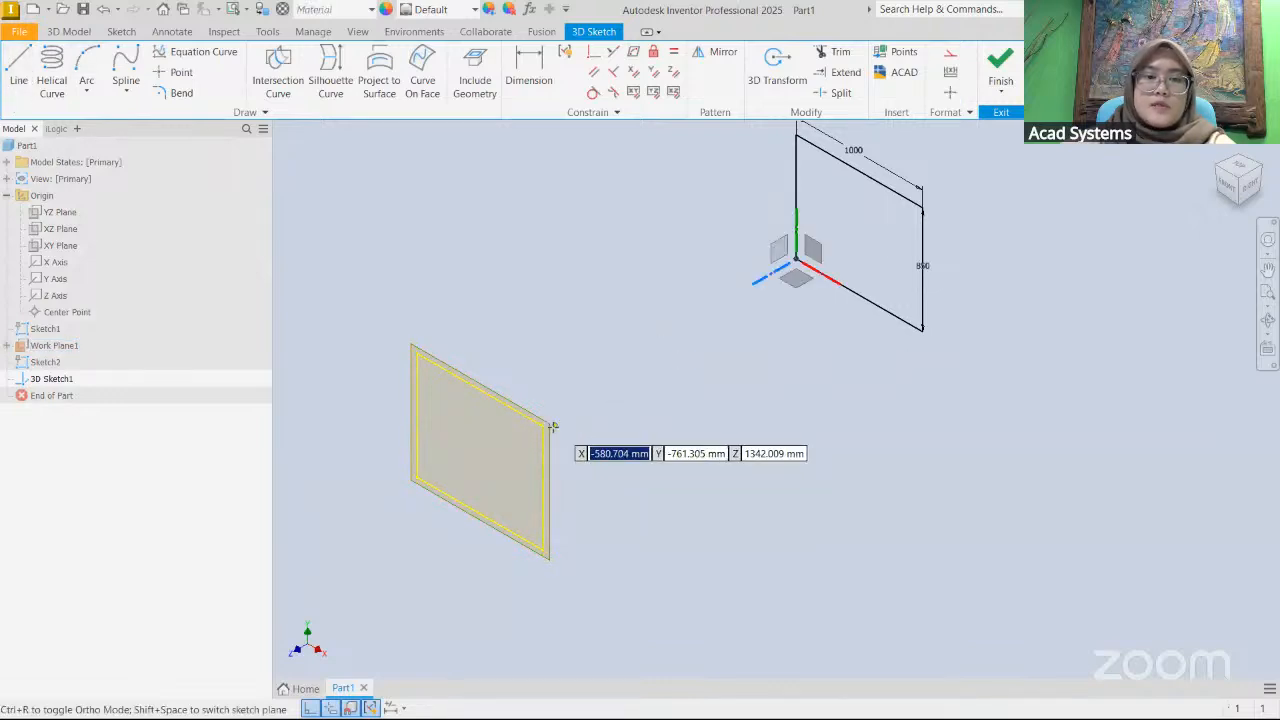
{"action": "left_click", "coordinate": [543, 425]}
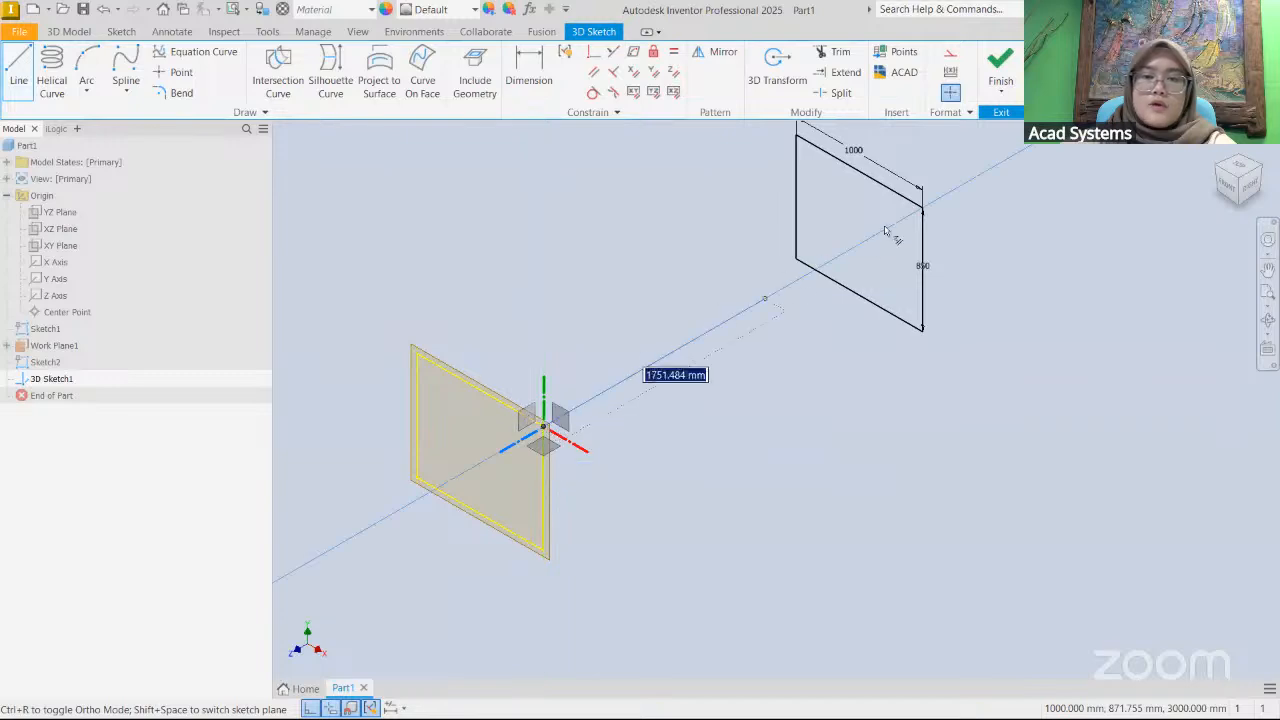
{"action": "left_click", "coordinate": [922, 208]}
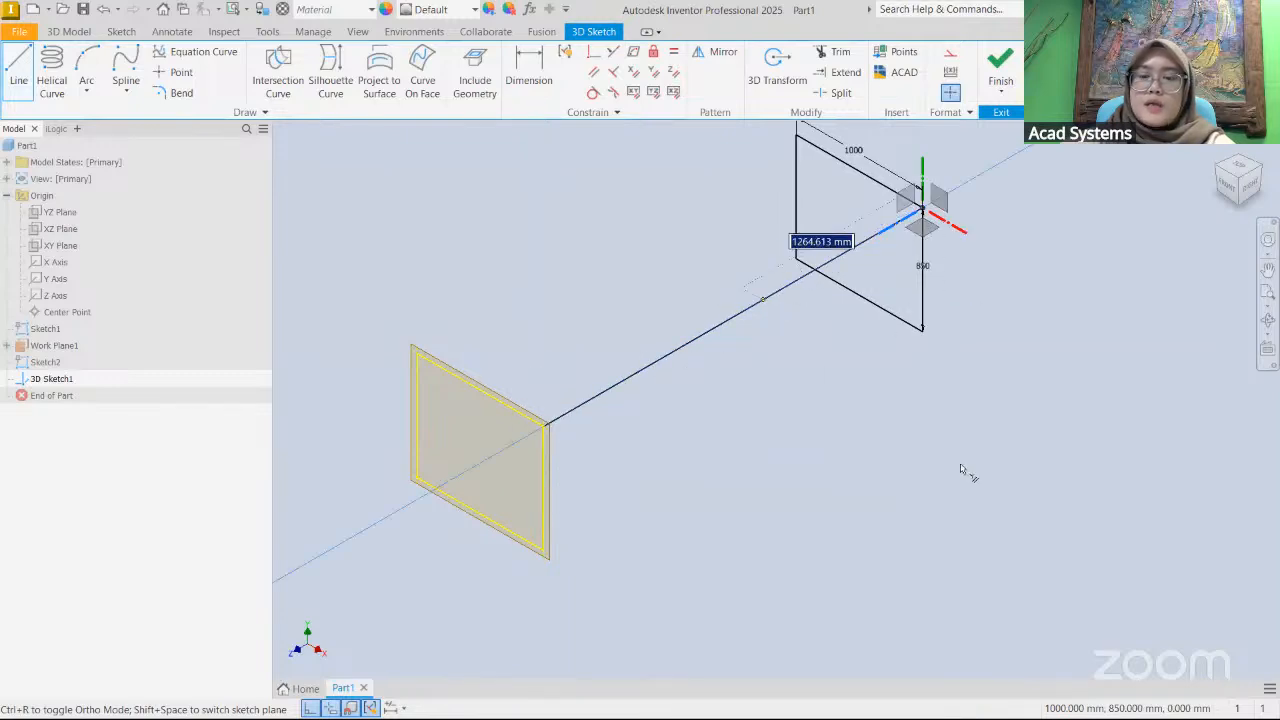
- Draw a second line joining the upper-left corners of the two rectangles and finish the 3D sketch
{"action": "left_click", "coordinate": [417, 352]}
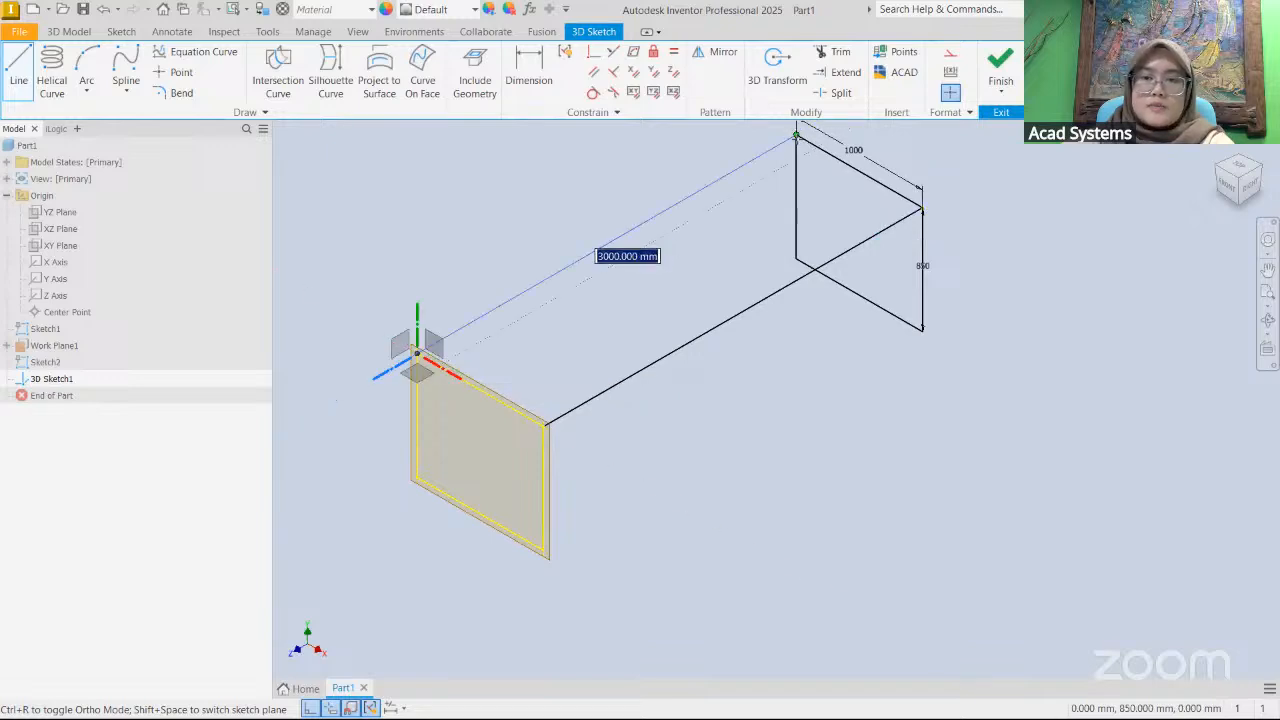
{"action": "left_click", "coordinate": [796, 134]}
{"action": "middle_click_drag", "start_coordinate": [907, 387], "coordinate": [916, 434]}
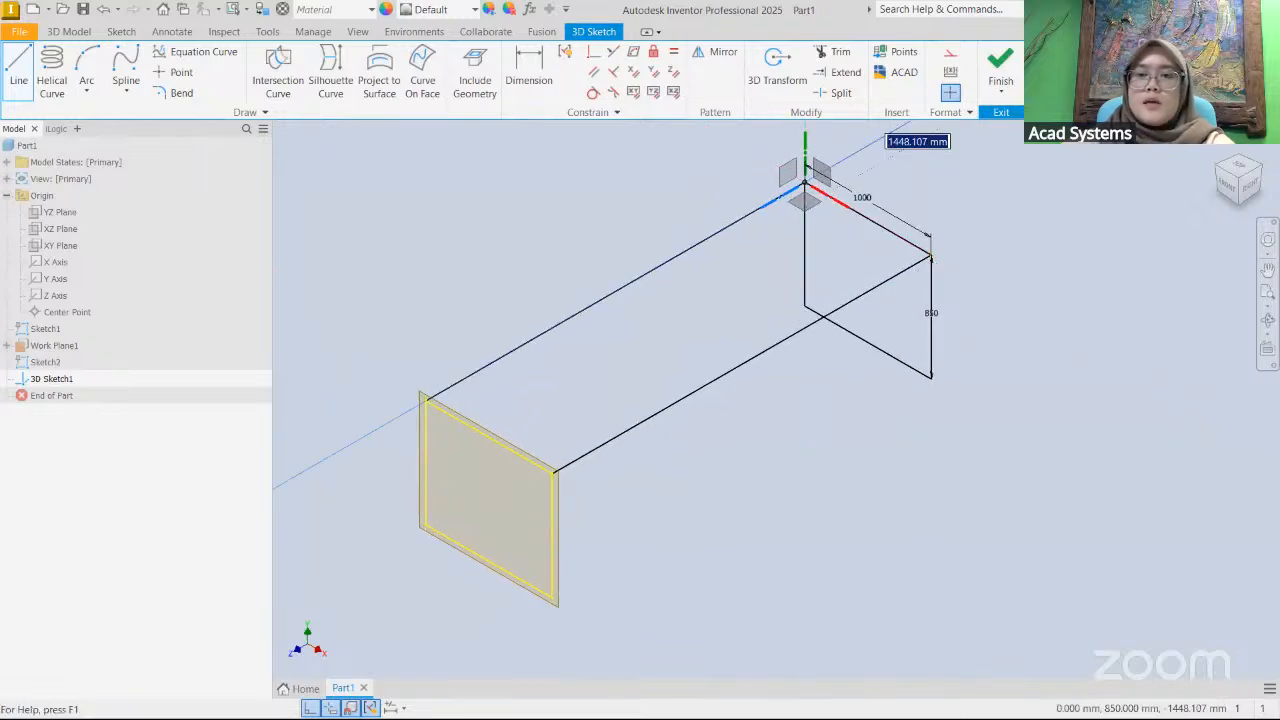
{"action": "left_click", "coordinate": [998, 82]}
{"action": "middle_click_drag", "start_coordinate": [720, 503], "coordinate": [775, 503]}
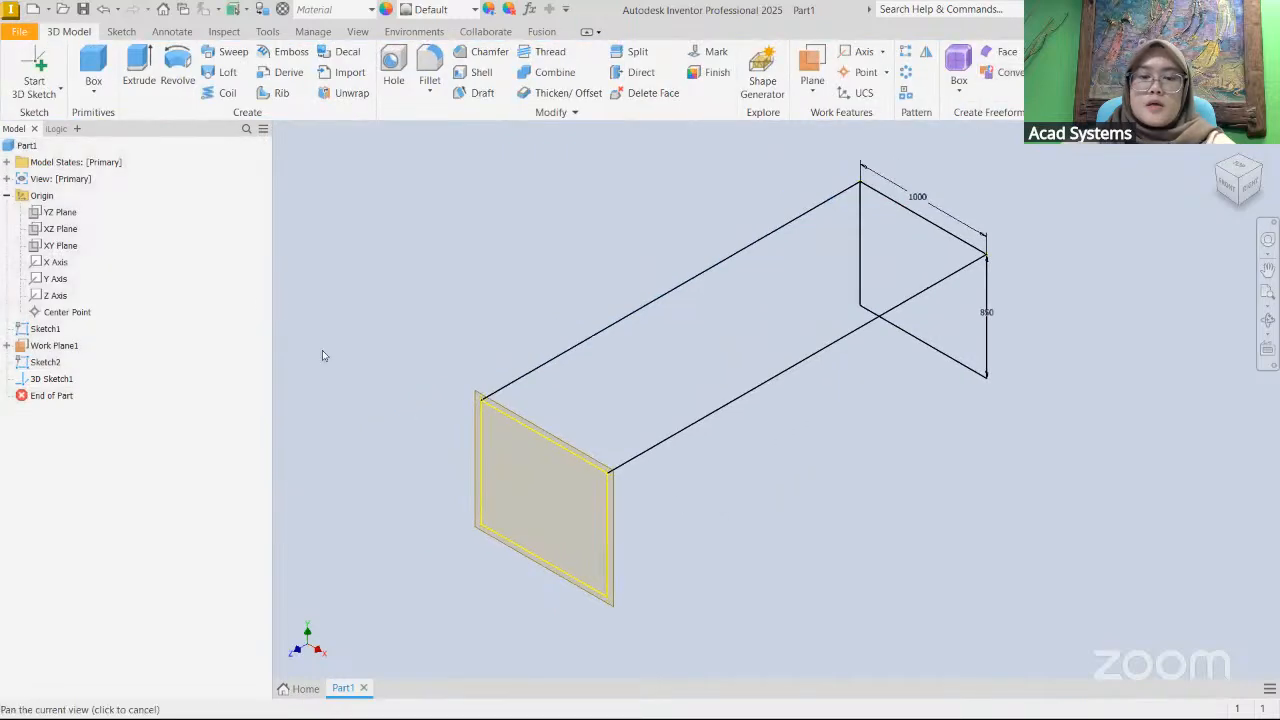
- Hide the offset work plane so only the skeleton's sketch lines remain displayed
{"action": "right_click", "coordinate": [52, 345]}
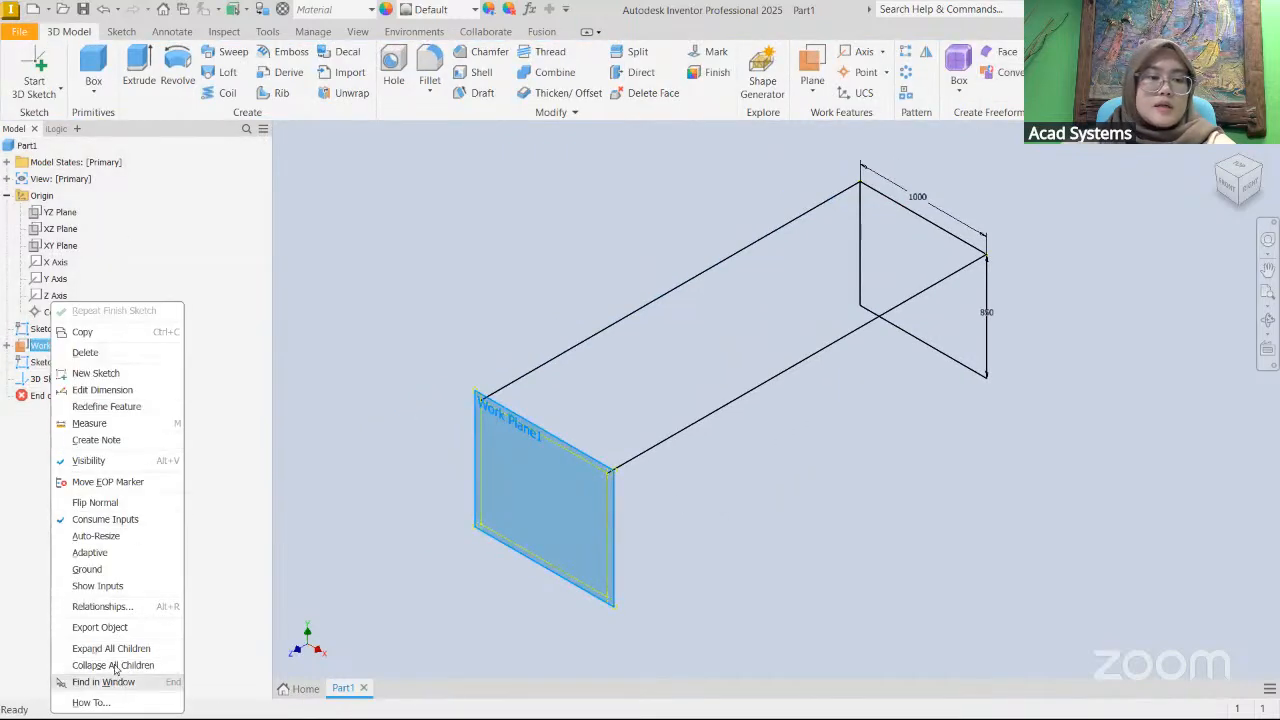
{"action": "left_click", "coordinate": [88, 460]}
{"action": "middle_click_drag", "start_coordinate": [700, 494], "coordinate": [733, 490]}
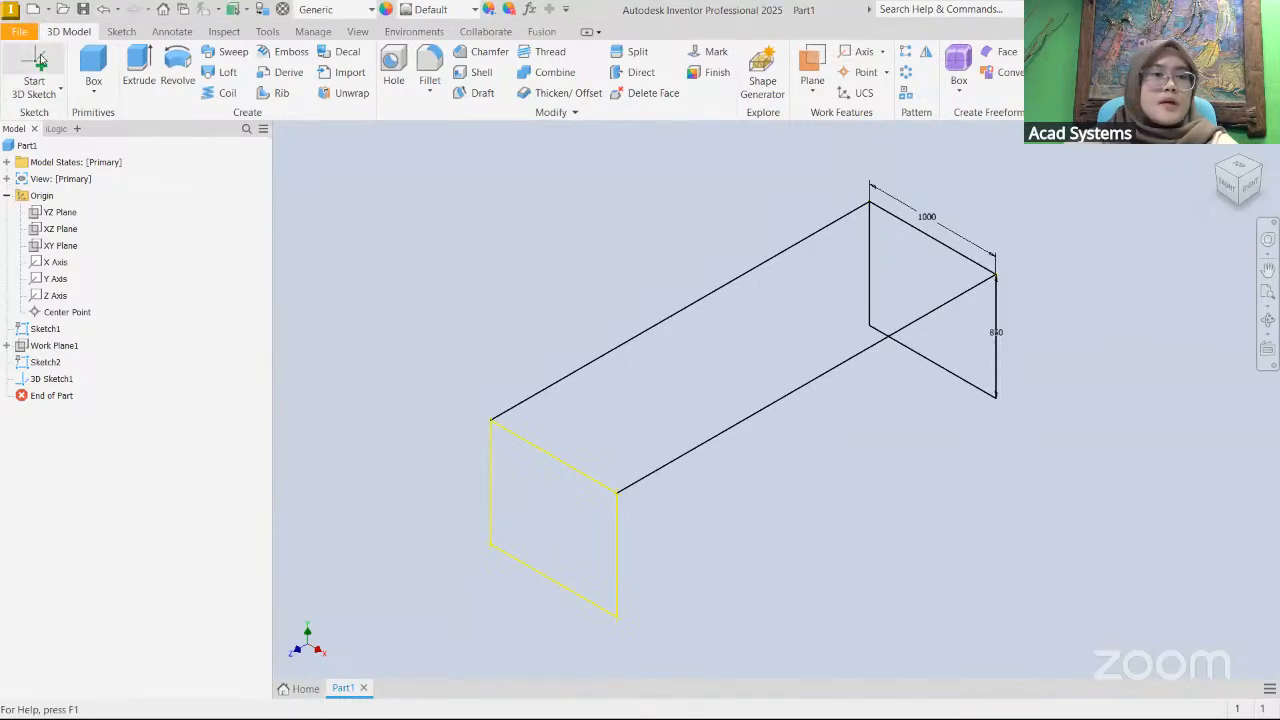
- Start saving the part and browse to the 14022025 folder inside the FOL folder on the Desktop
{"action": "left_click", "coordinate": [18, 33]}
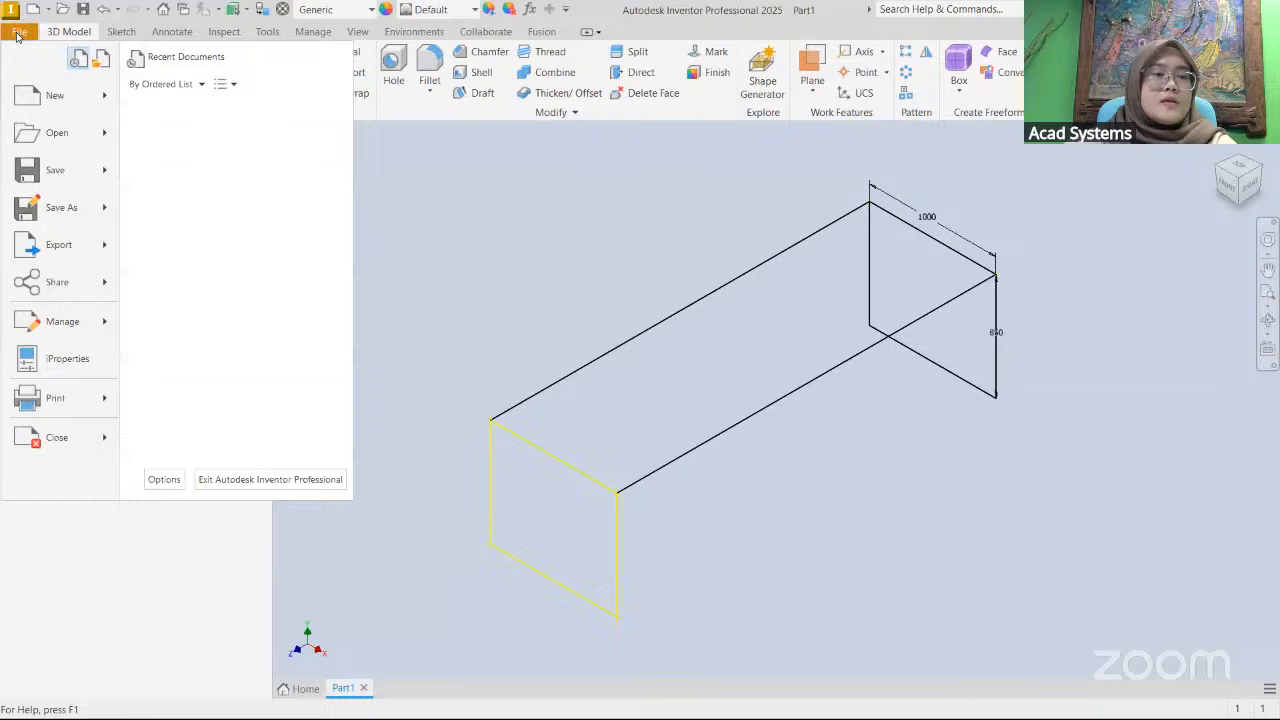
{"action": "left_click", "coordinate": [480, 217]}
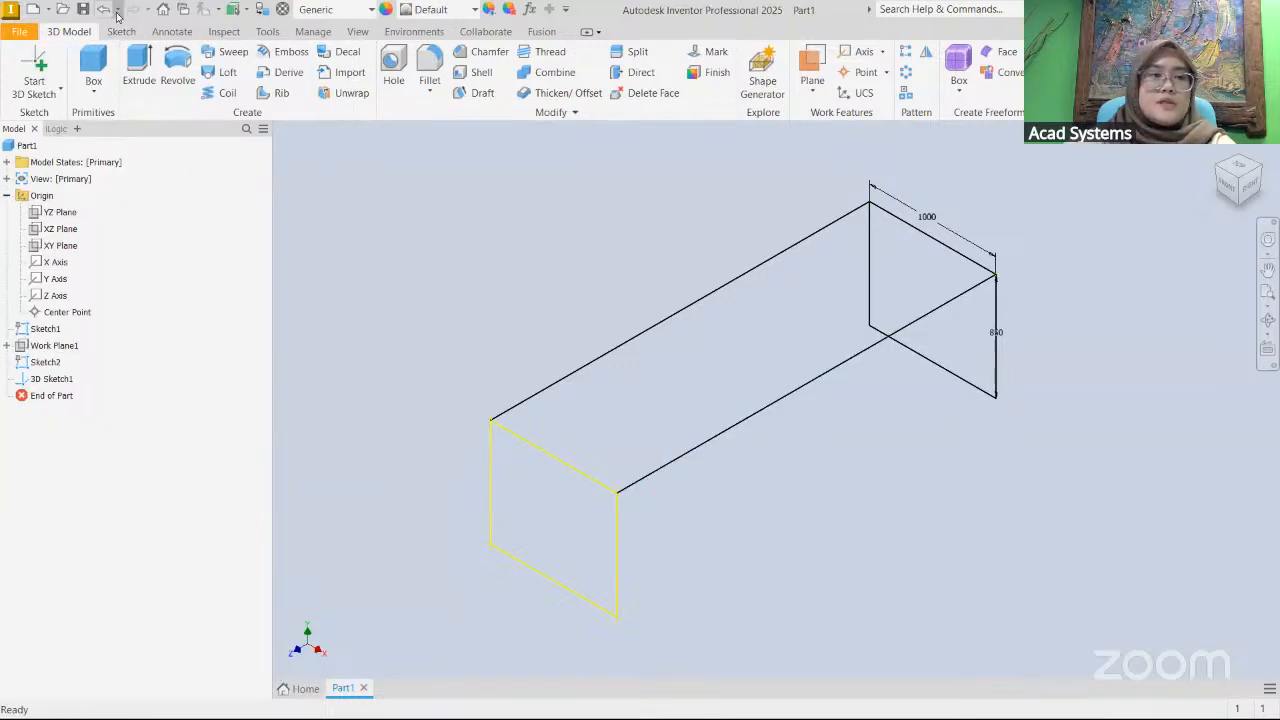
{"action": "left_click", "coordinate": [84, 9]}
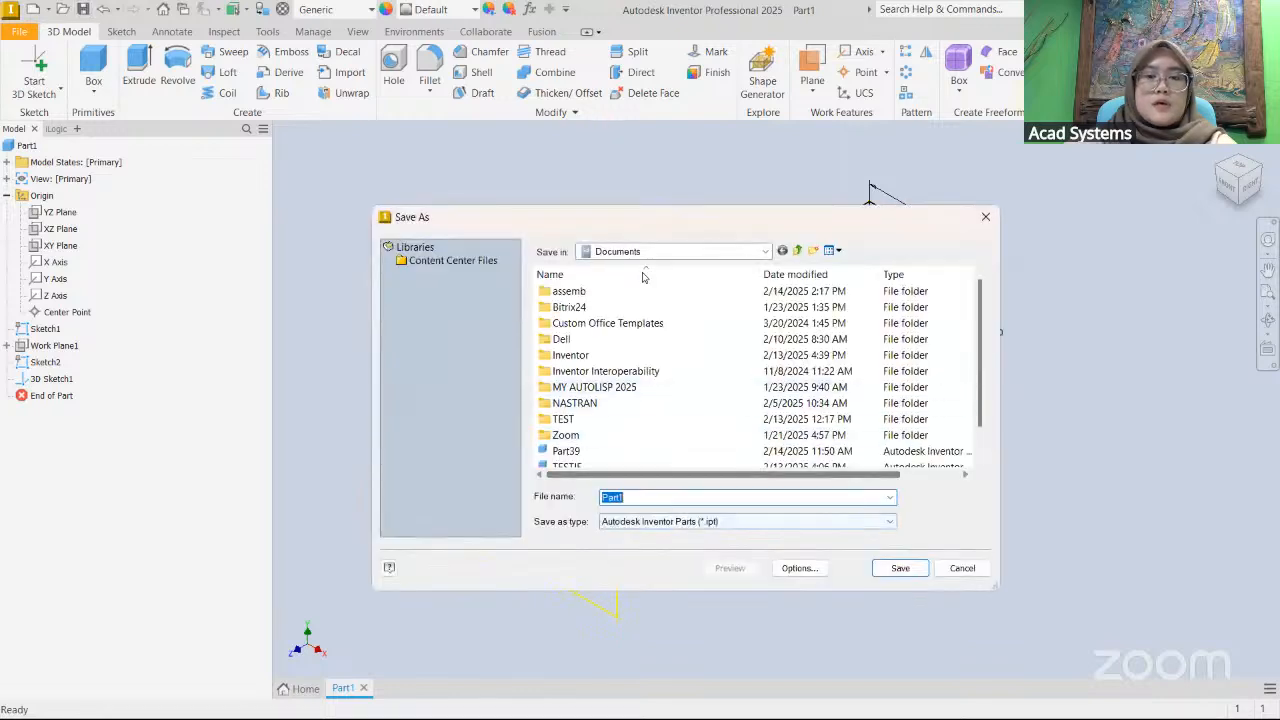
{"action": "scroll", "coordinate": [637, 375], "scroll_direction": "down", "scroll_amount": 1}
{"action": "scroll", "coordinate": [637, 375], "scroll_direction": "up", "scroll_amount": 1}
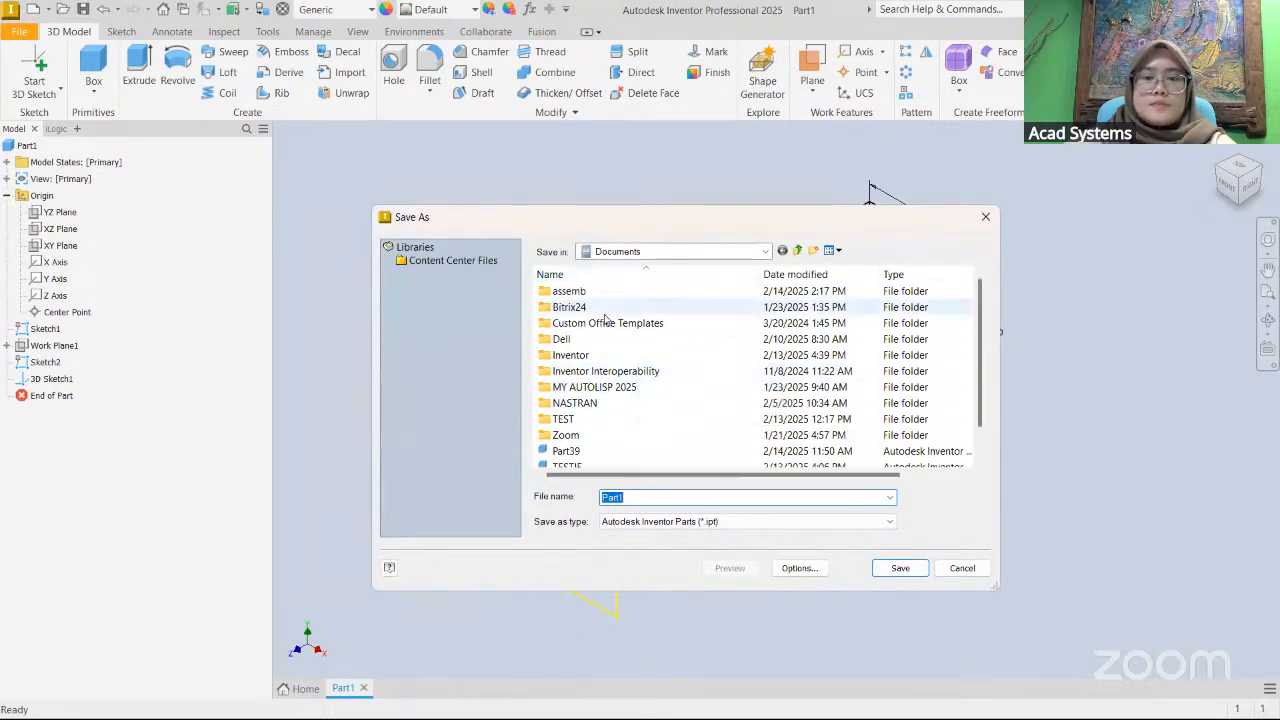
{"action": "left_click", "coordinate": [620, 251]}
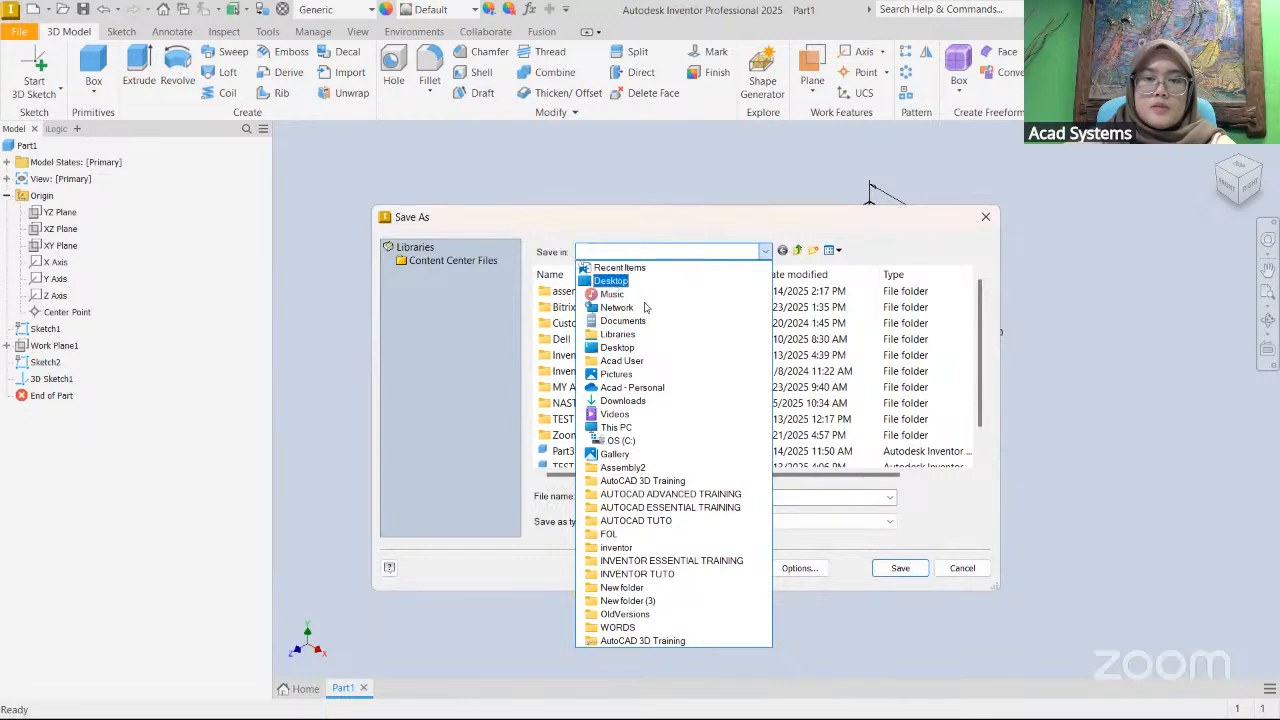
{"action": "left_click", "coordinate": [611, 280]}
{"action": "scroll", "coordinate": [613, 470], "scroll_direction": "down", "scroll_amount": 5}
{"action": "scroll", "coordinate": [613, 470], "scroll_direction": "up", "scroll_amount": 2}
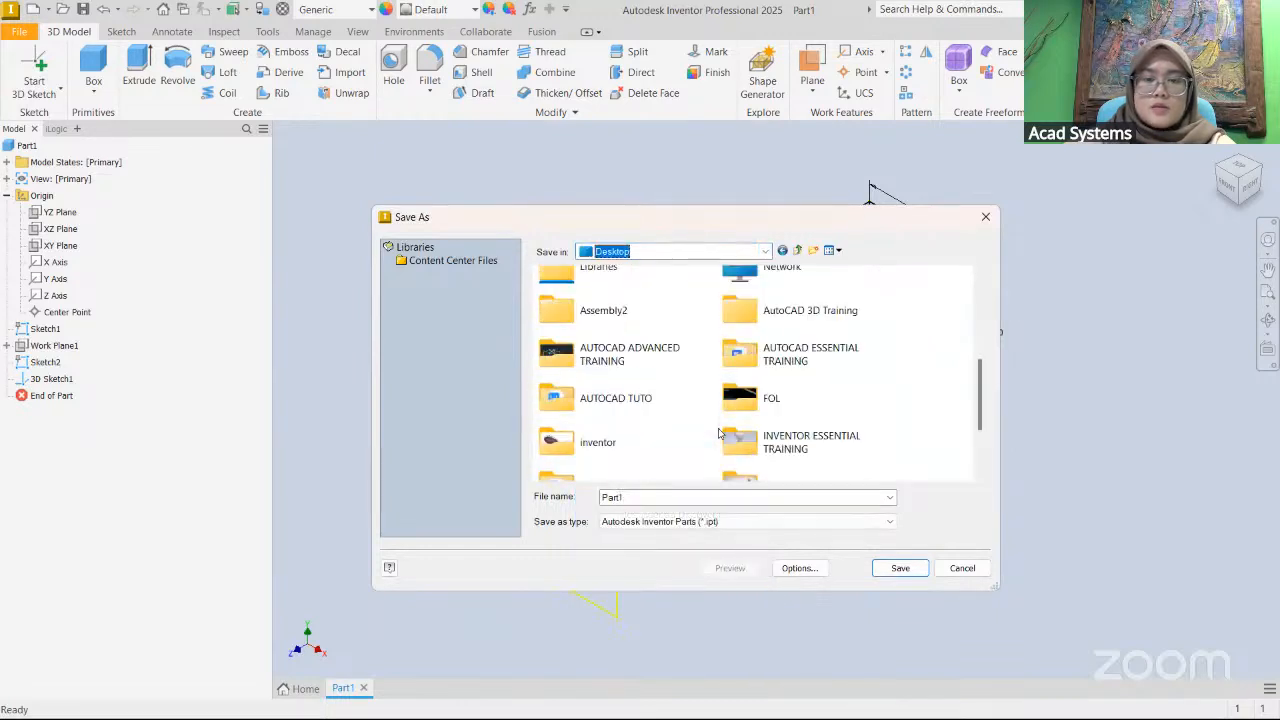
{"action": "double_click", "coordinate": [757, 400]}
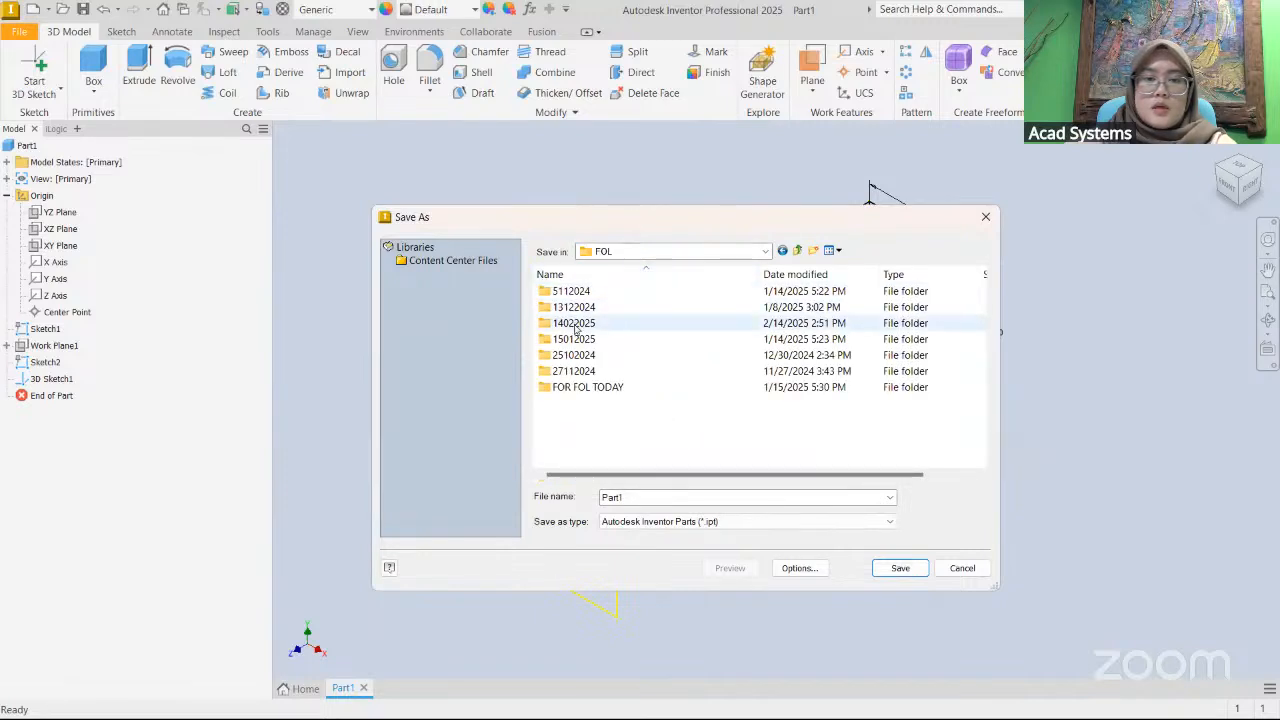
{"action": "double_click", "coordinate": [575, 323]}
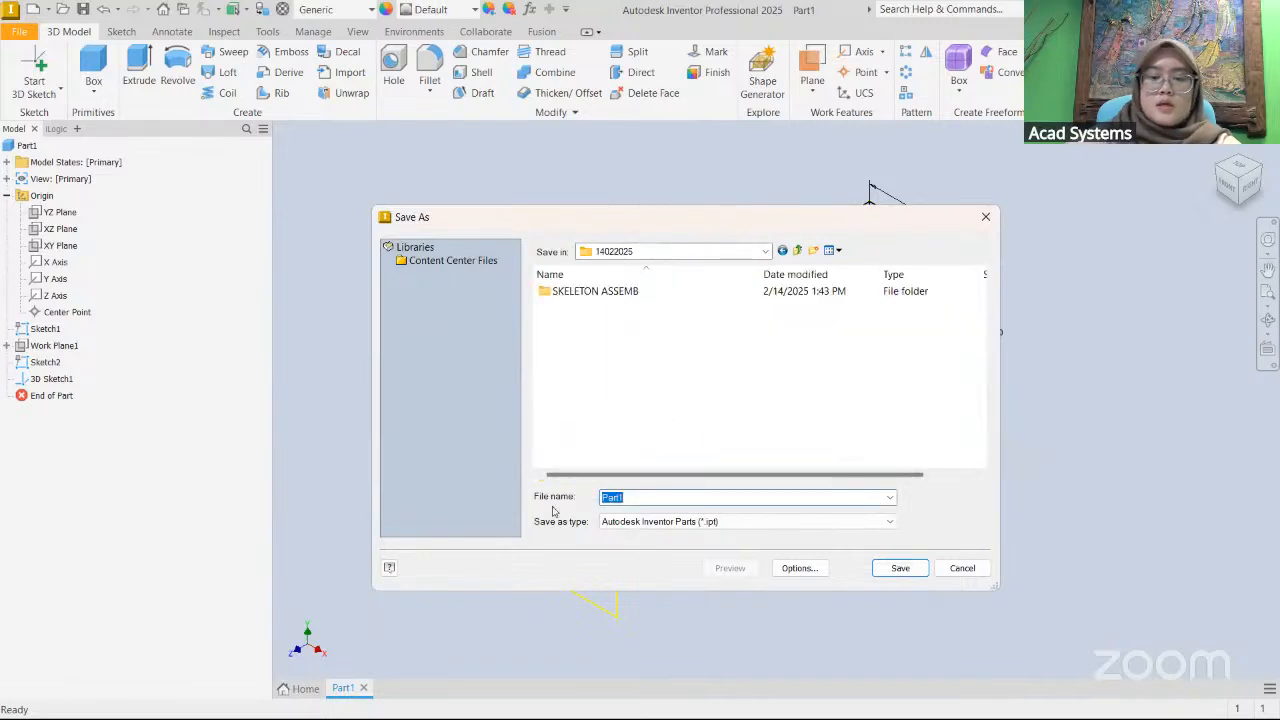
- Name the part file SKELETON and save it
{"action": "type", "text": "SKELETON"}
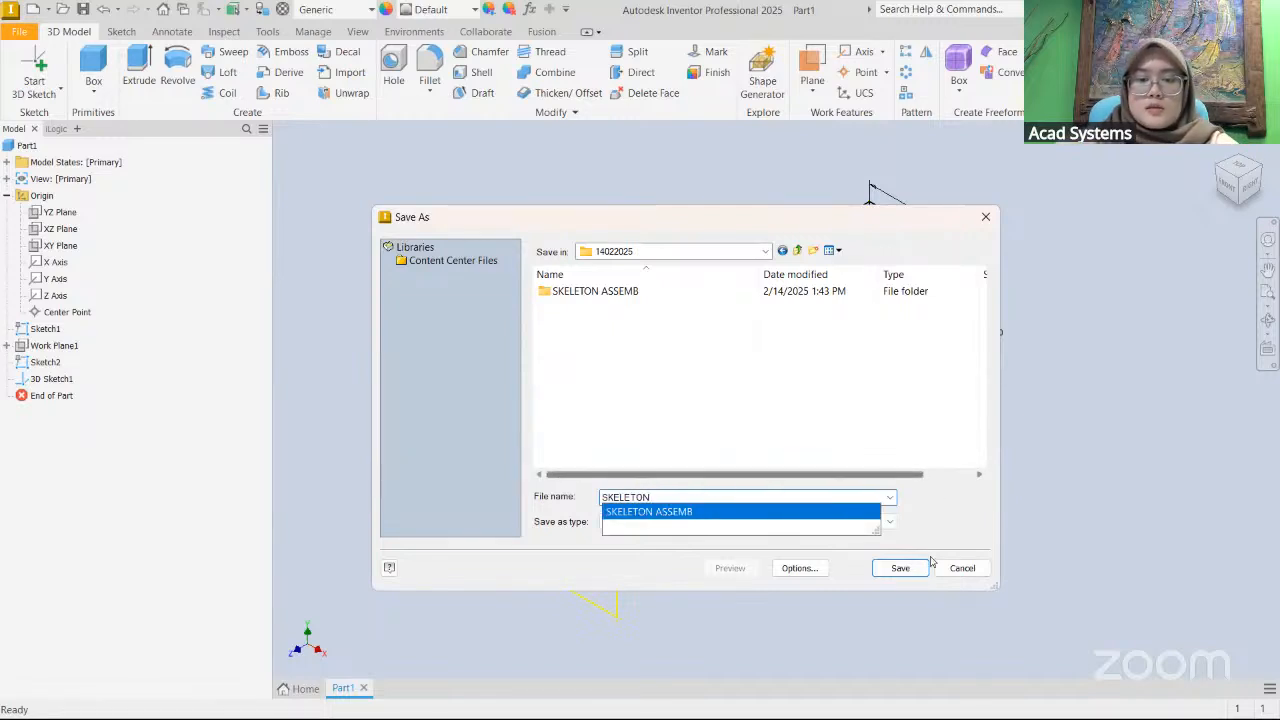
{"action": "left_click", "coordinate": [902, 446]}
{"action": "left_click", "coordinate": [905, 568]}
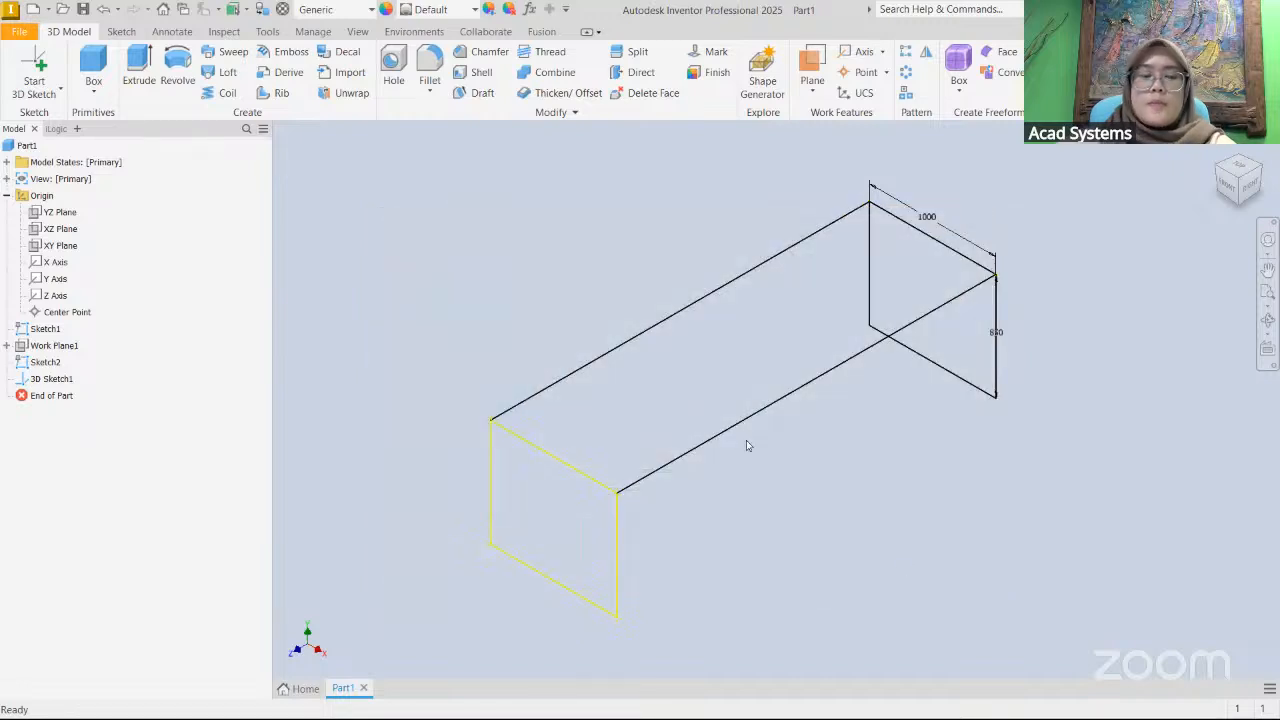
- Create a new assembly from the metric Standard (mm).iam template
{"action": "left_click", "coordinate": [19, 31]}
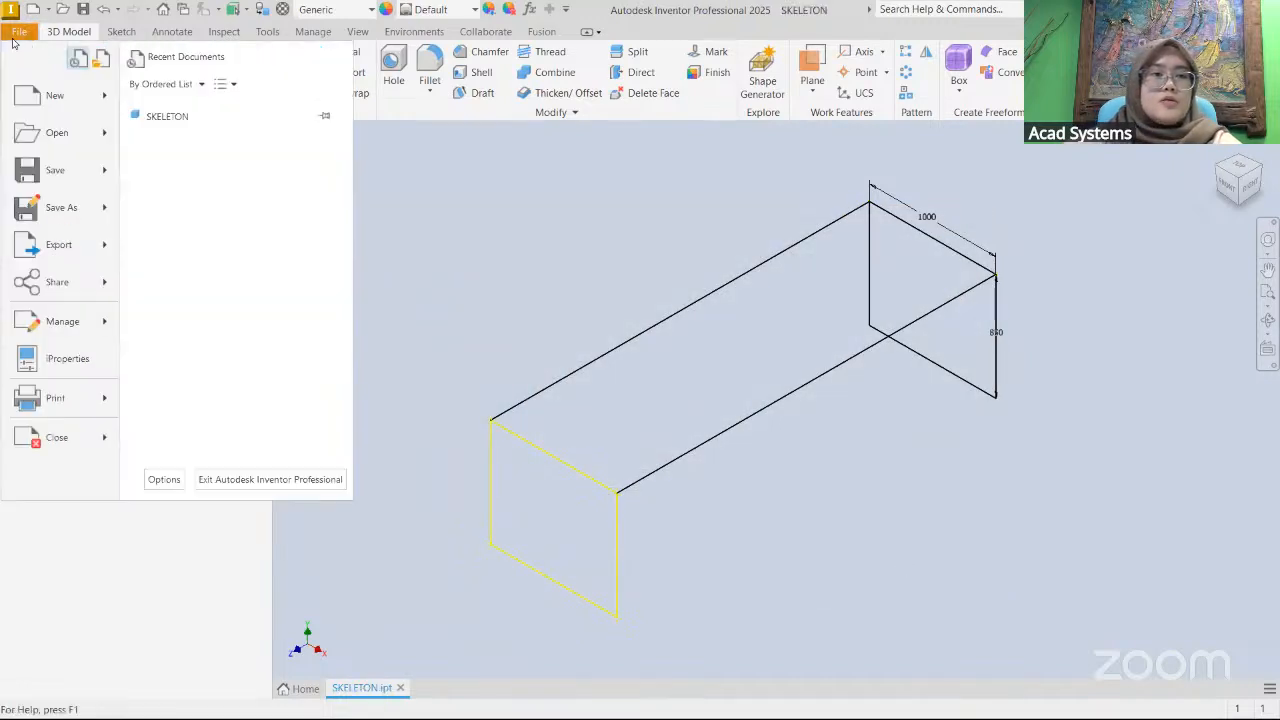
{"action": "left_click", "coordinate": [50, 96]}
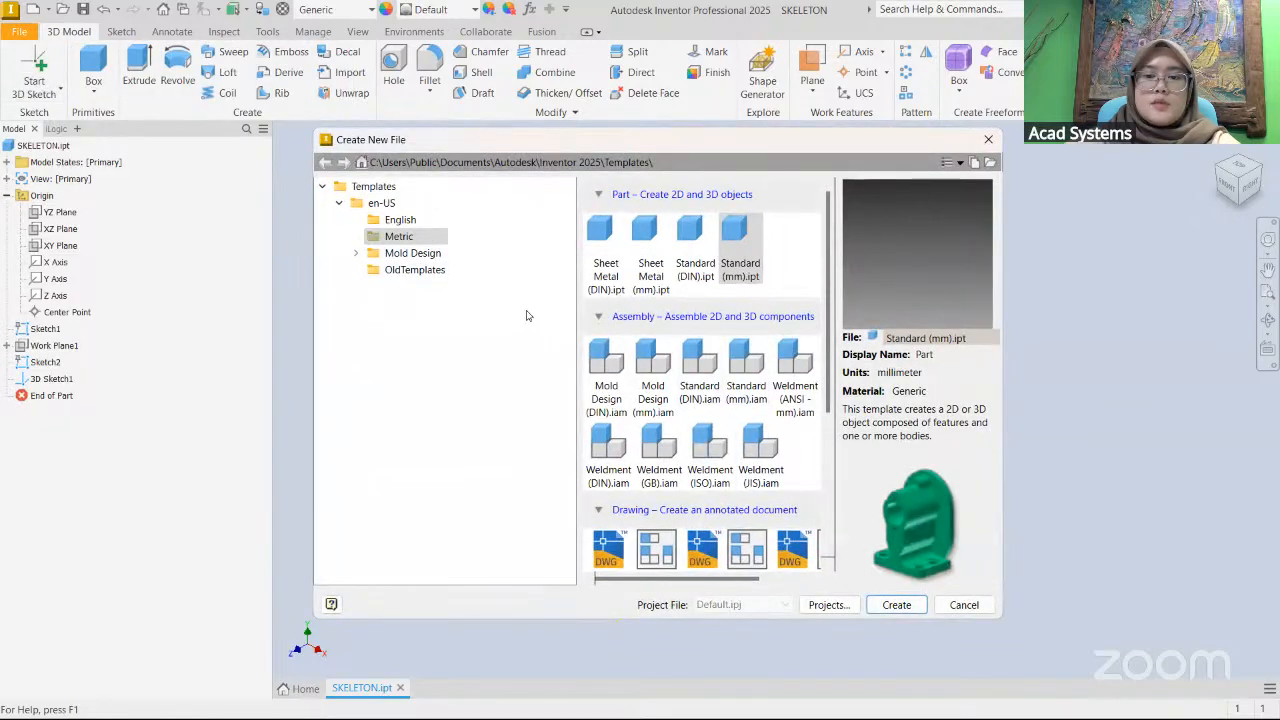
{"action": "left_click", "coordinate": [746, 365]}
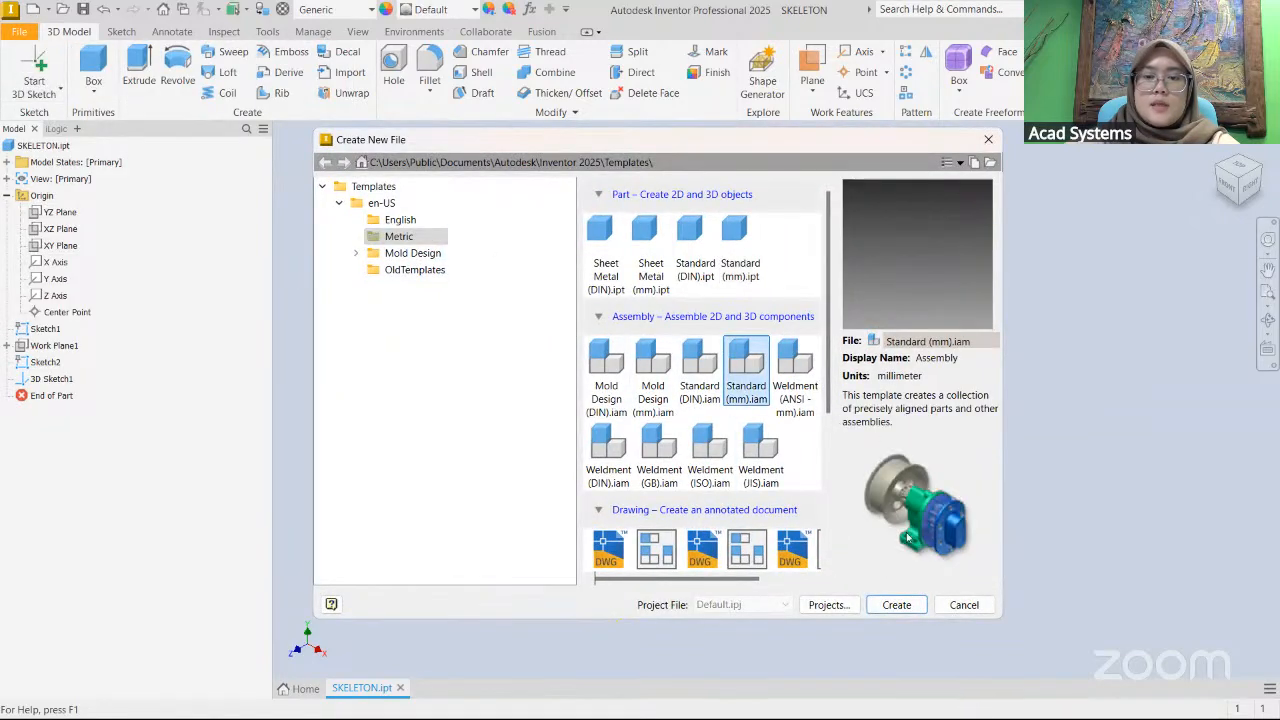
{"action": "left_click", "coordinate": [897, 605]}
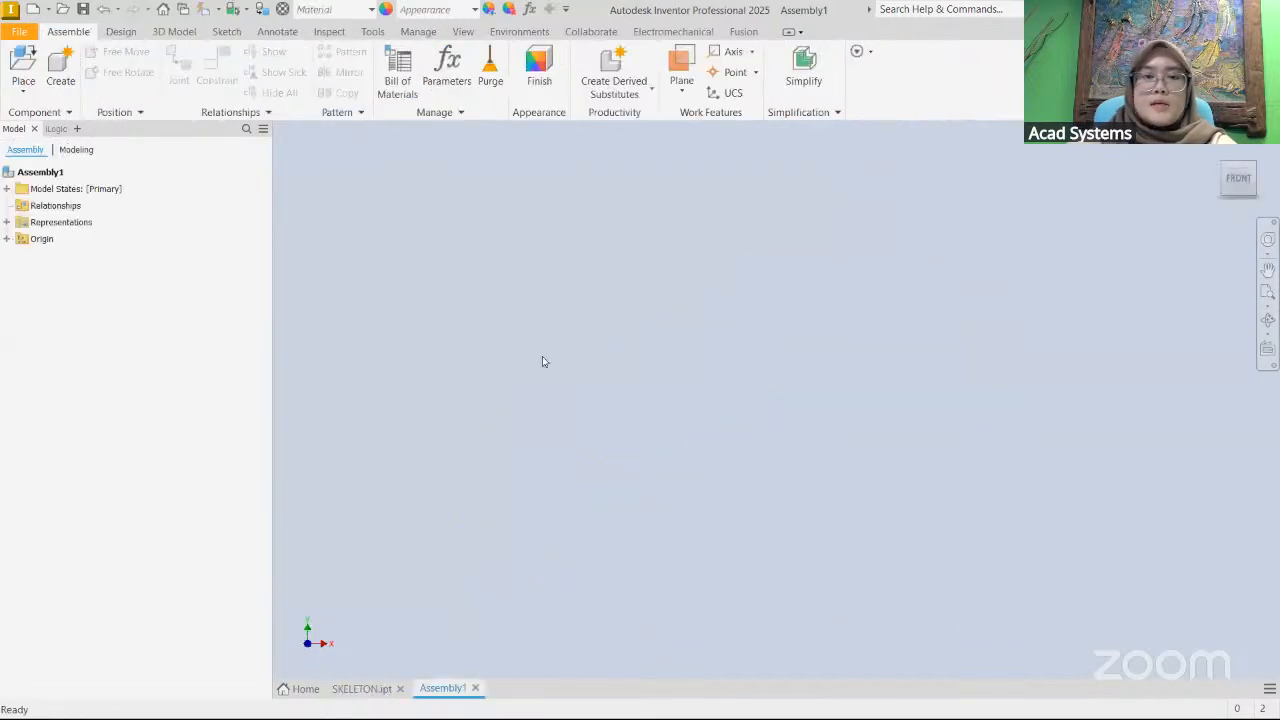
- Place one instance of the SKELETON part in the assembly and end the placement
{"action": "left_click", "coordinate": [19, 65]}
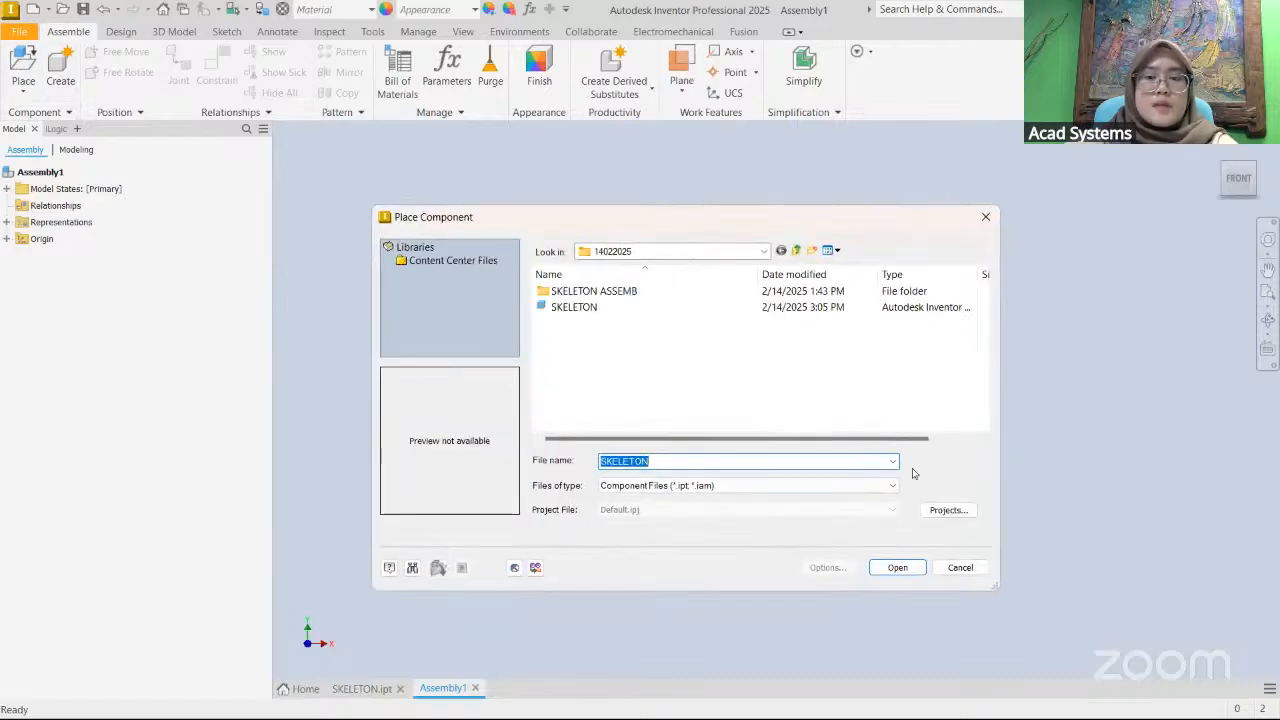
{"action": "left_click", "coordinate": [578, 308]}
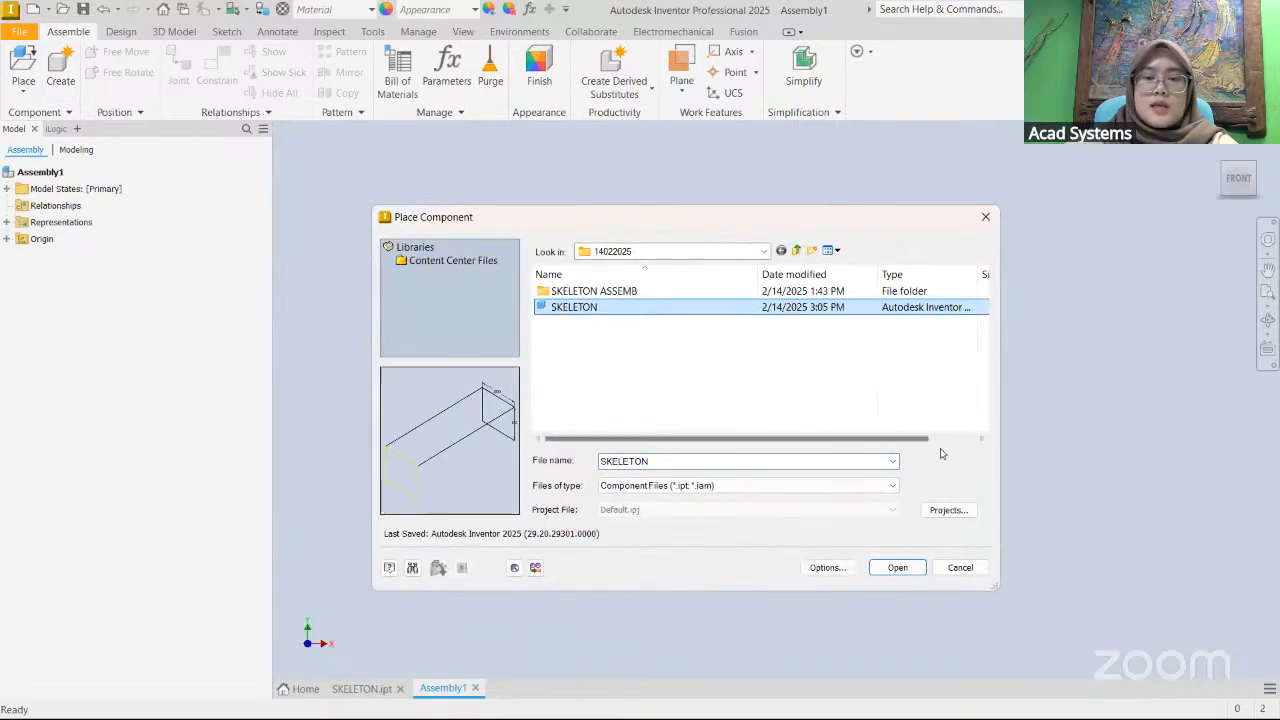
{"action": "left_click", "coordinate": [895, 568]}
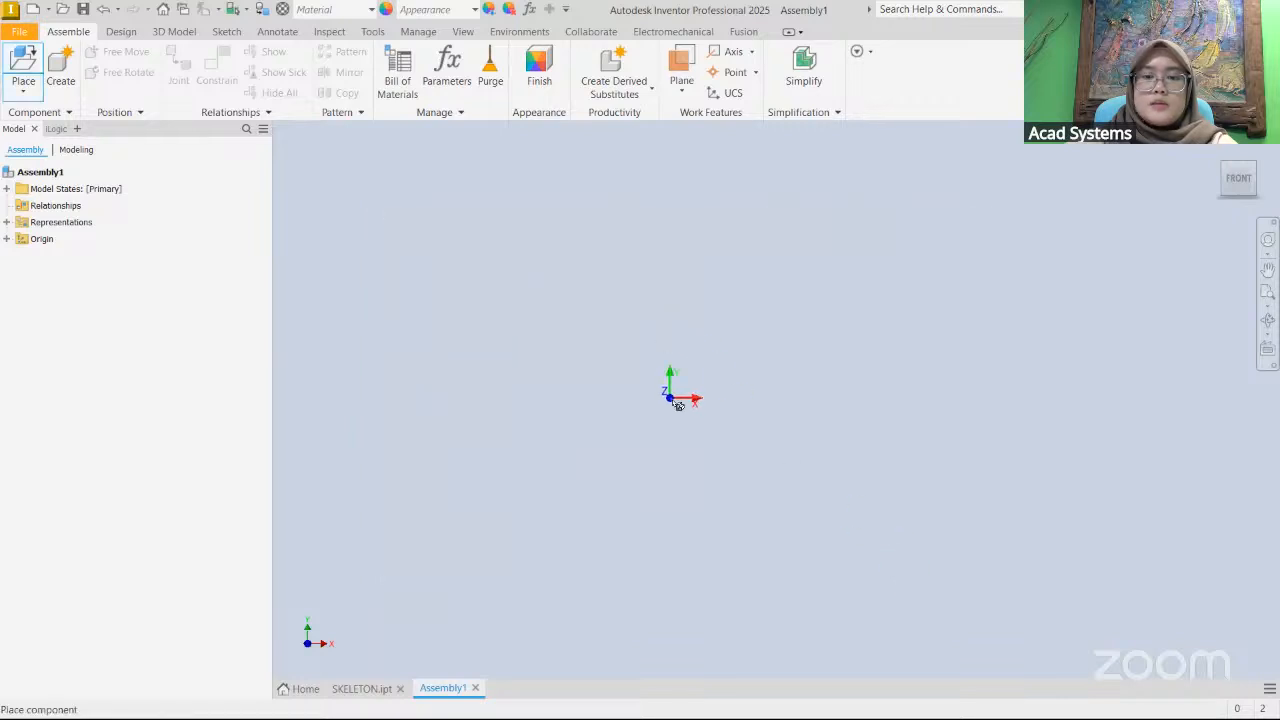
{"action": "left_click", "coordinate": [712, 418]}
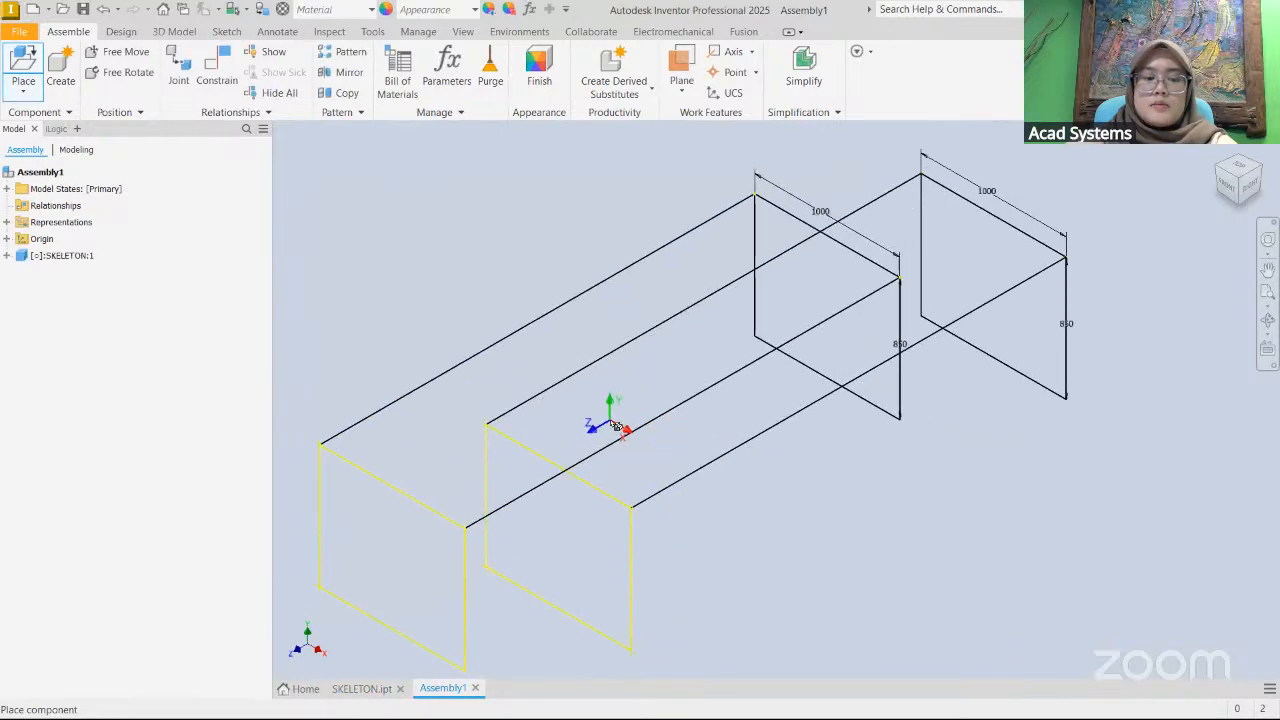
{"action": "key", "text": "Escape"}
{"action": "mouse_move", "coordinate": [843, 488]}
{"action": "middle_mouse_down"}
{"action": "mouse_move", "coordinate": [848, 418]}
{"action": "mouse_move", "coordinate": [850, 465]}
{"action": "middle_mouse_up"}
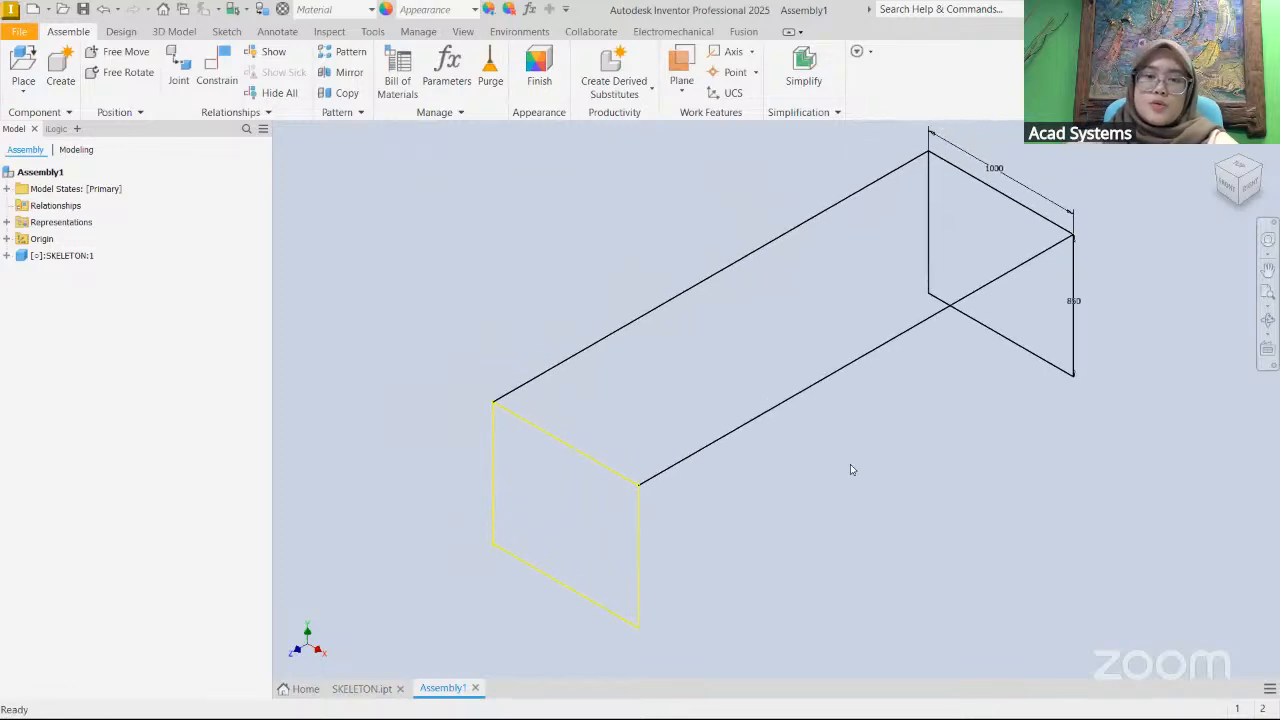
- Start the Insert Frame command and save the assembly as SKELETON ASSEMBLY in the 14022025 folder
{"action": "left_click", "coordinate": [118, 33]}
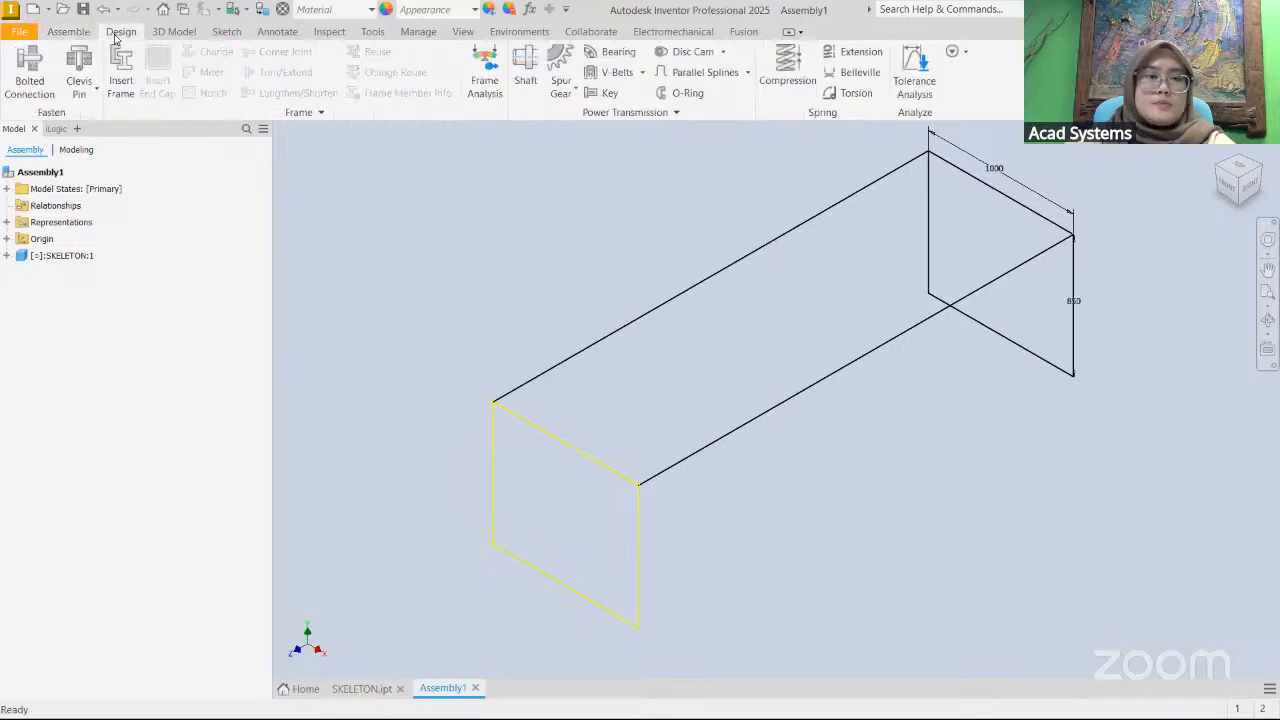
{"action": "left_click", "coordinate": [121, 89]}
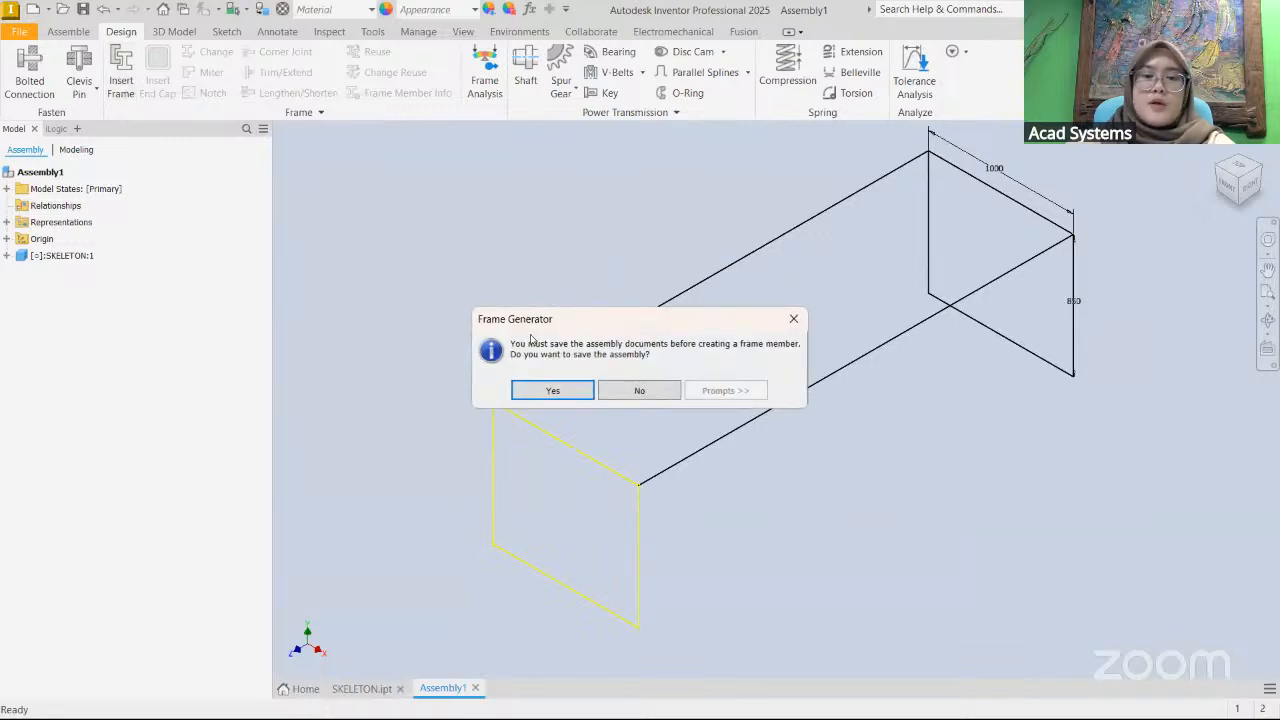
{"action": "left_click", "coordinate": [566, 394]}
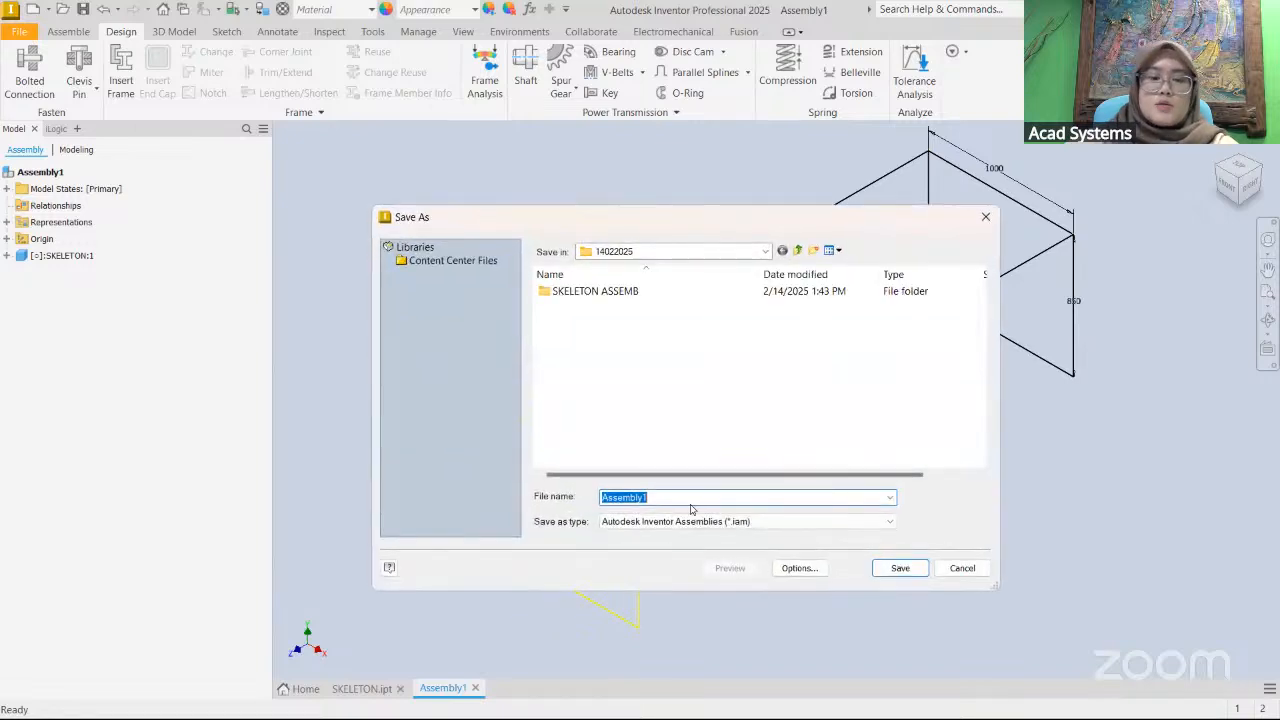
{"action": "key", "text": "Caps_Lock"}
{"action": "type", "text": "ske"}
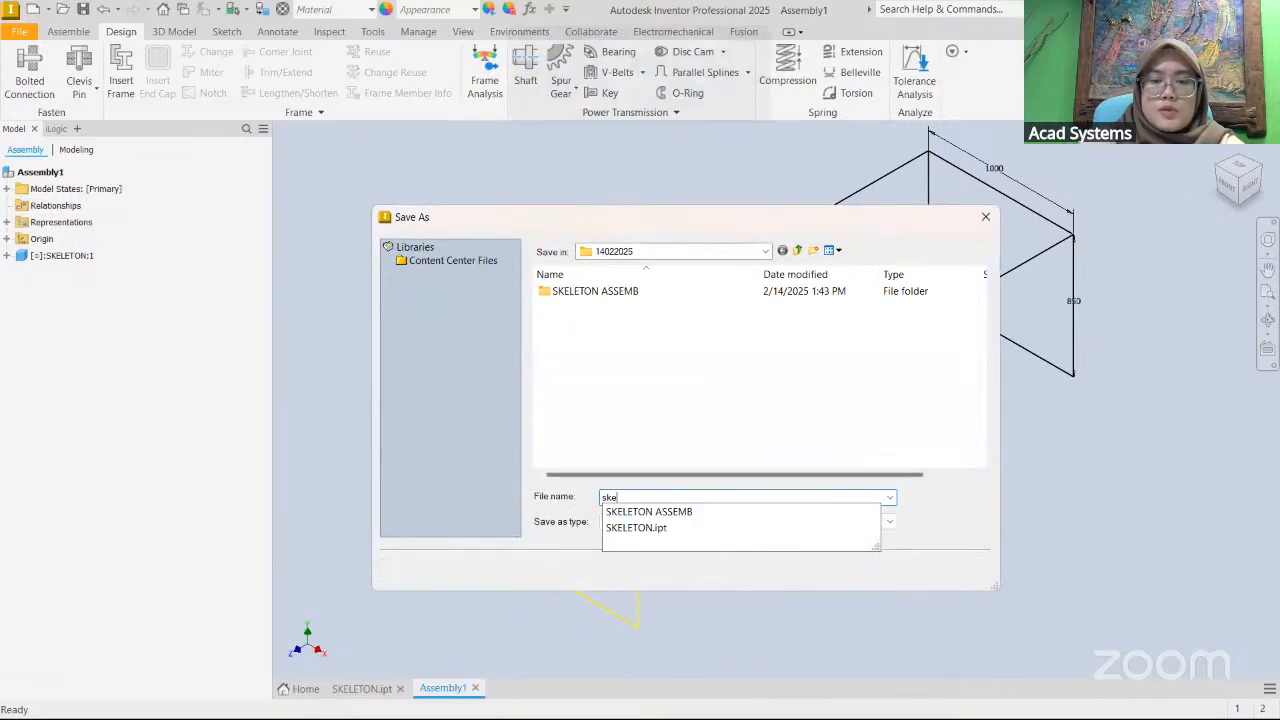
{"action": "key", "text": "BackSpace"}
{"action": "key", "text": "BackSpace"}
{"action": "type", "text": "KELE"}
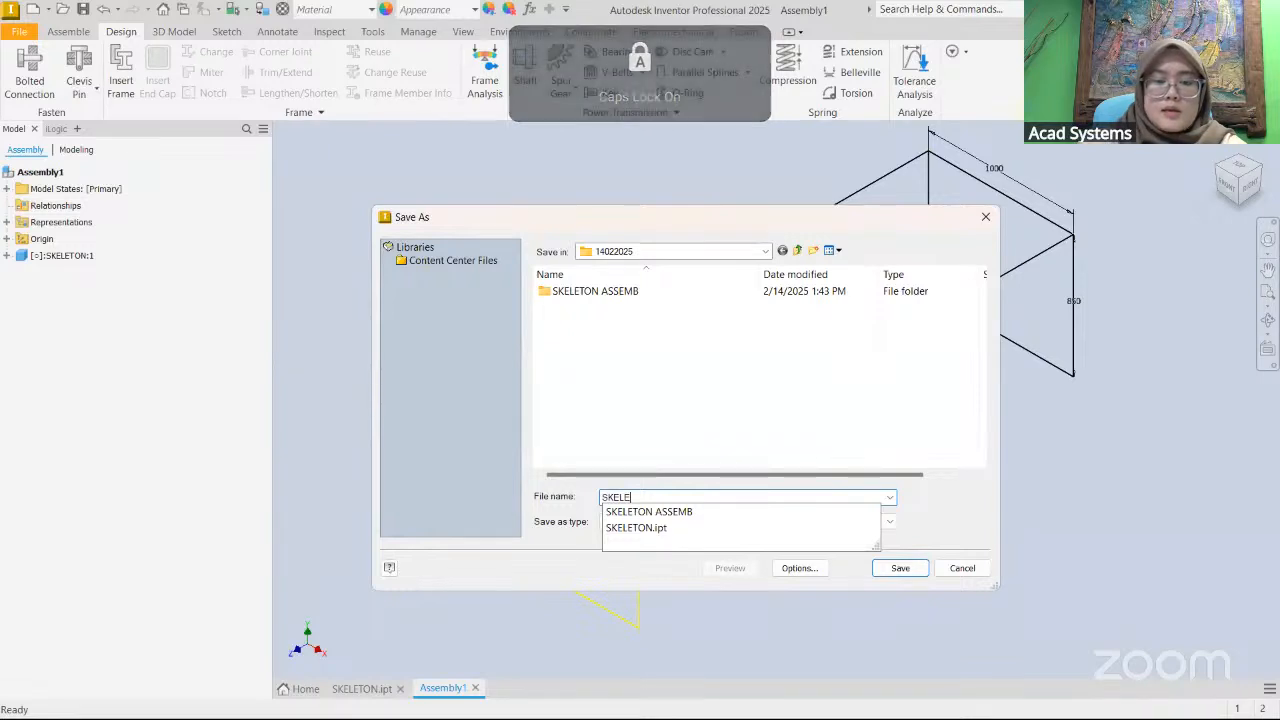
{"action": "type", "text": "TON A"}
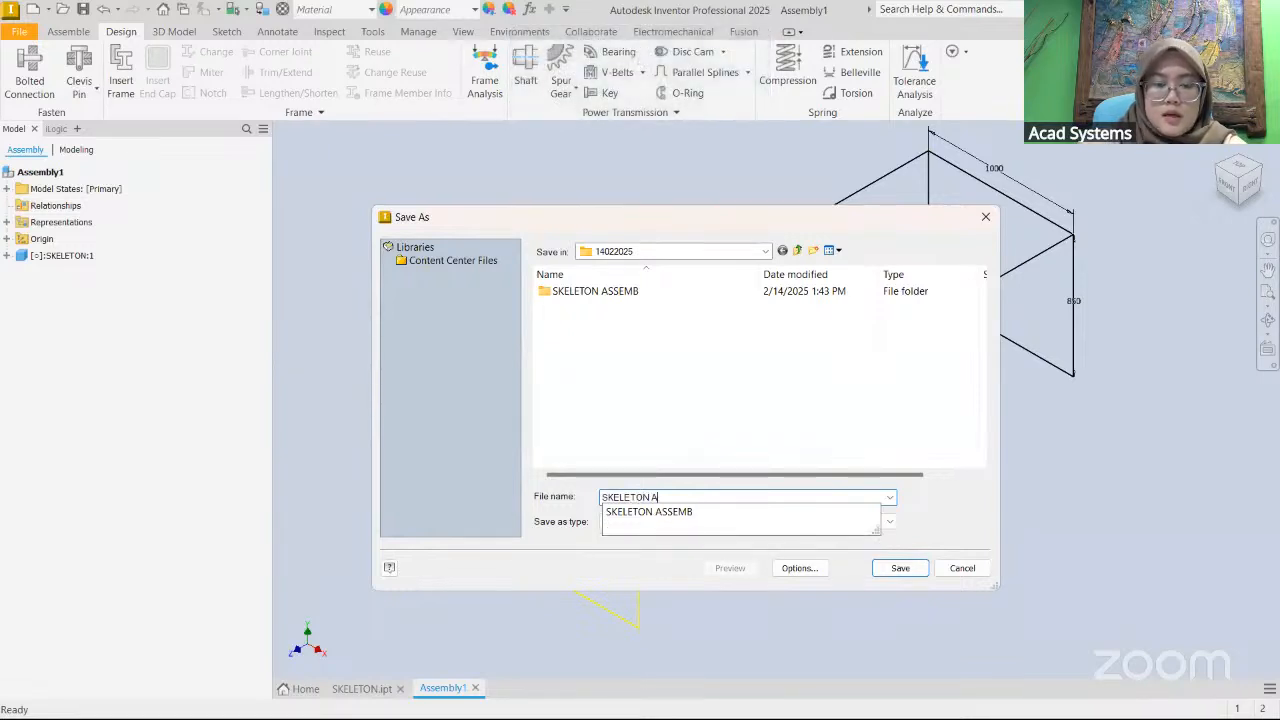
{"action": "type", "text": "SSEMBLY"}
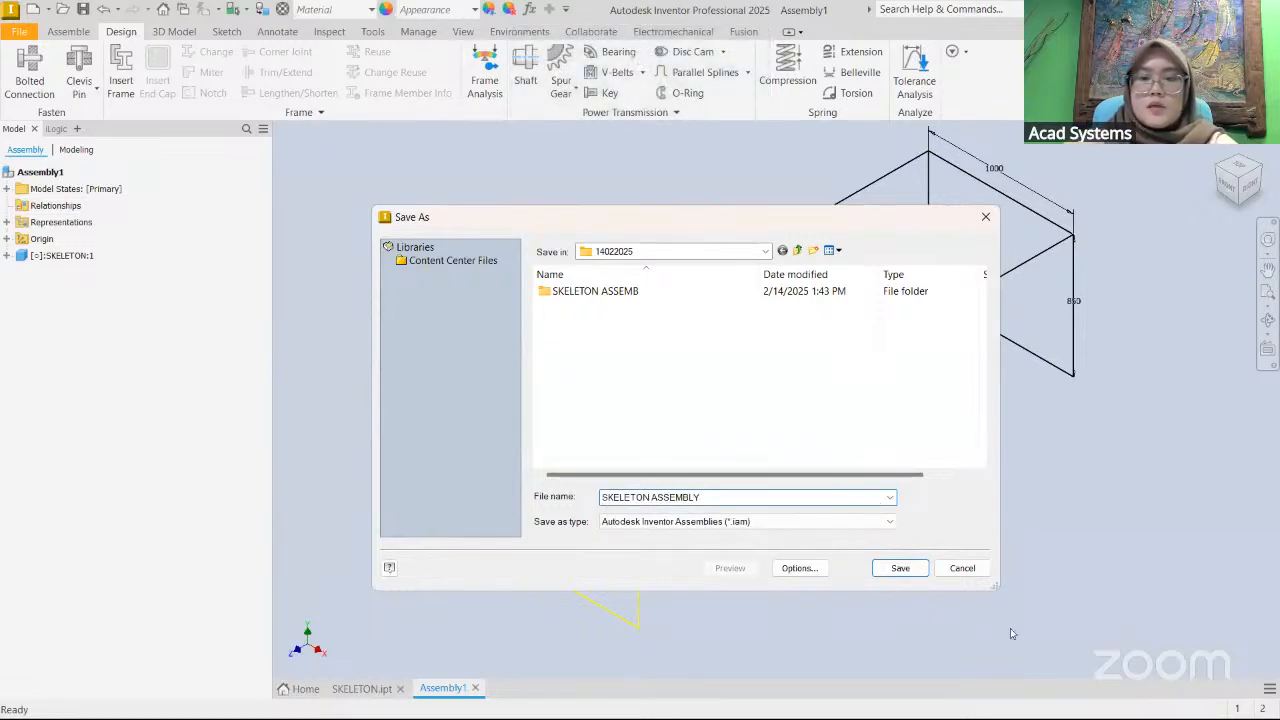
{"action": "left_click", "coordinate": [896, 568]}
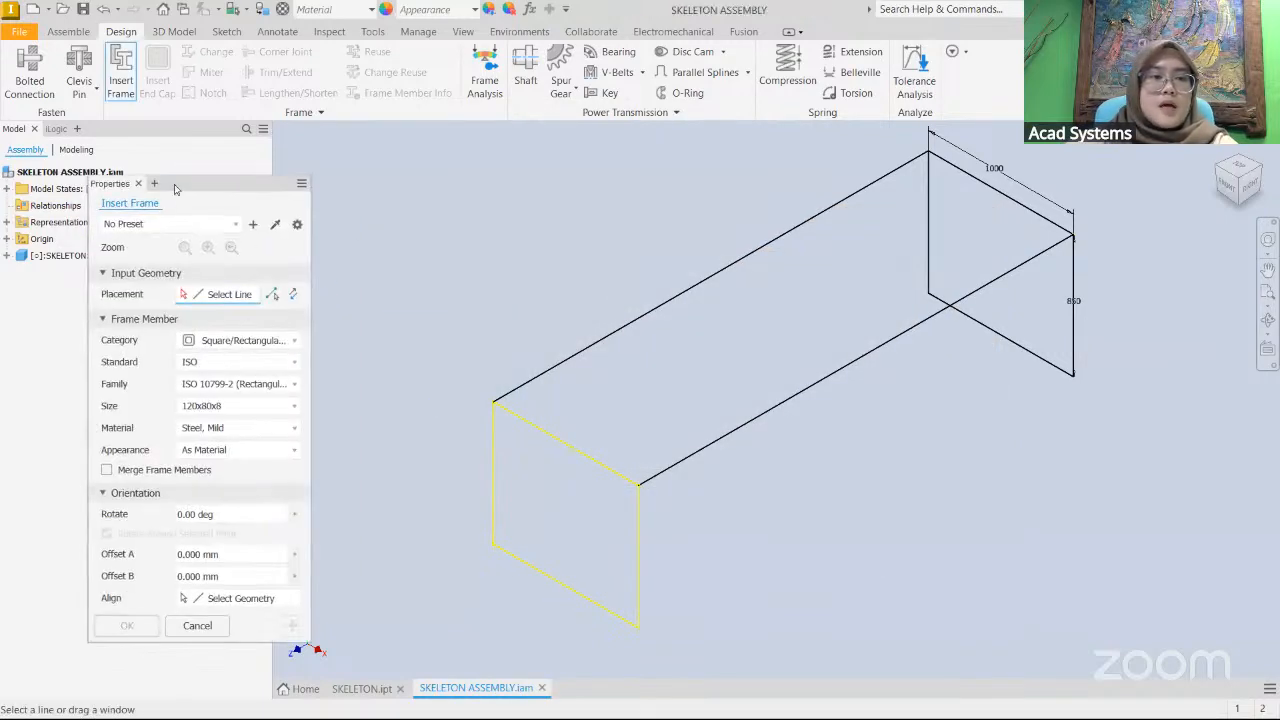
- Set the frame member to Square/Rectangular Tubes, ISO 10799-2 (Square) family, size 80x80x5
{"action": "left_click_drag", "start_coordinate": [190, 186], "coordinate": [212, 140]}
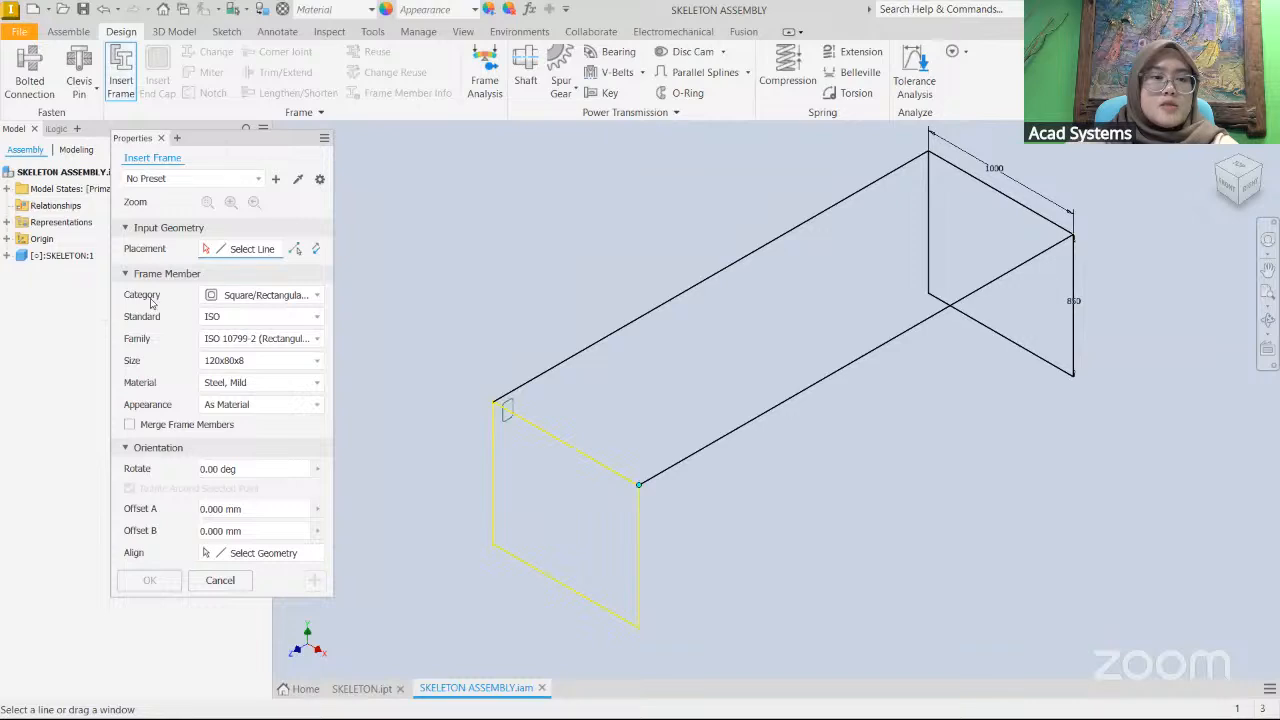
{"action": "left_click", "coordinate": [278, 297]}
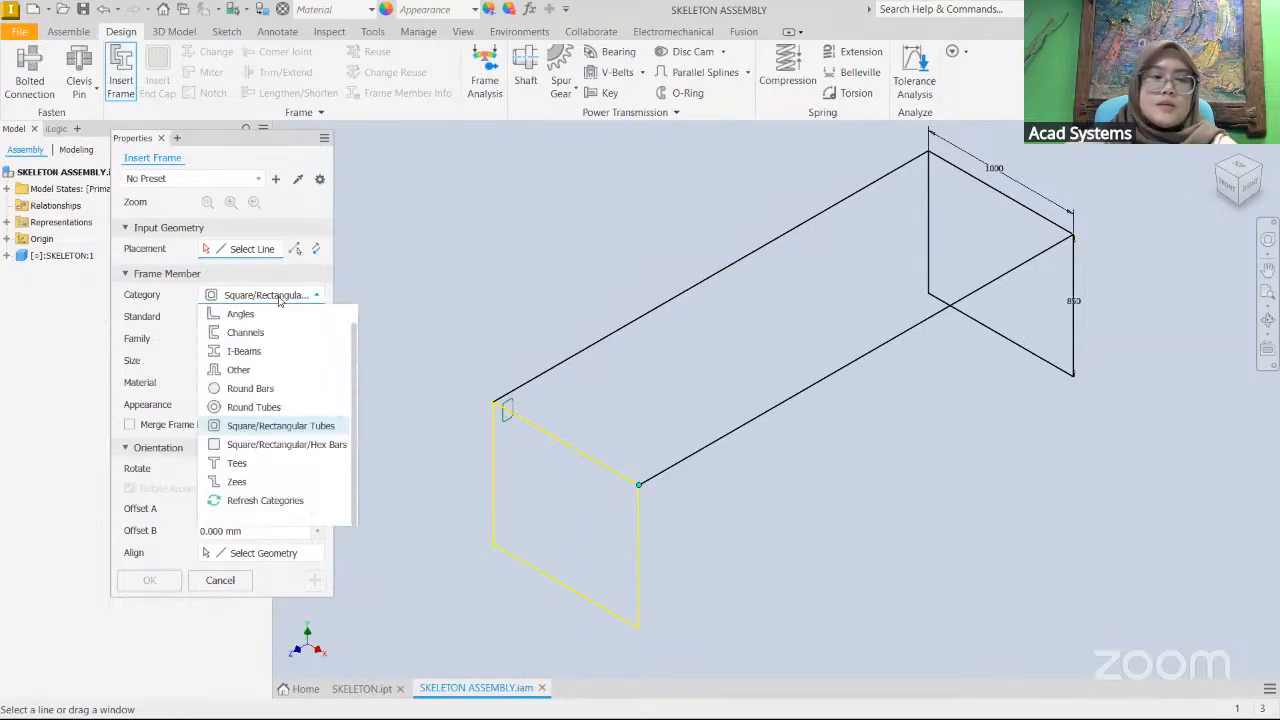
{"action": "left_click", "coordinate": [257, 427]}
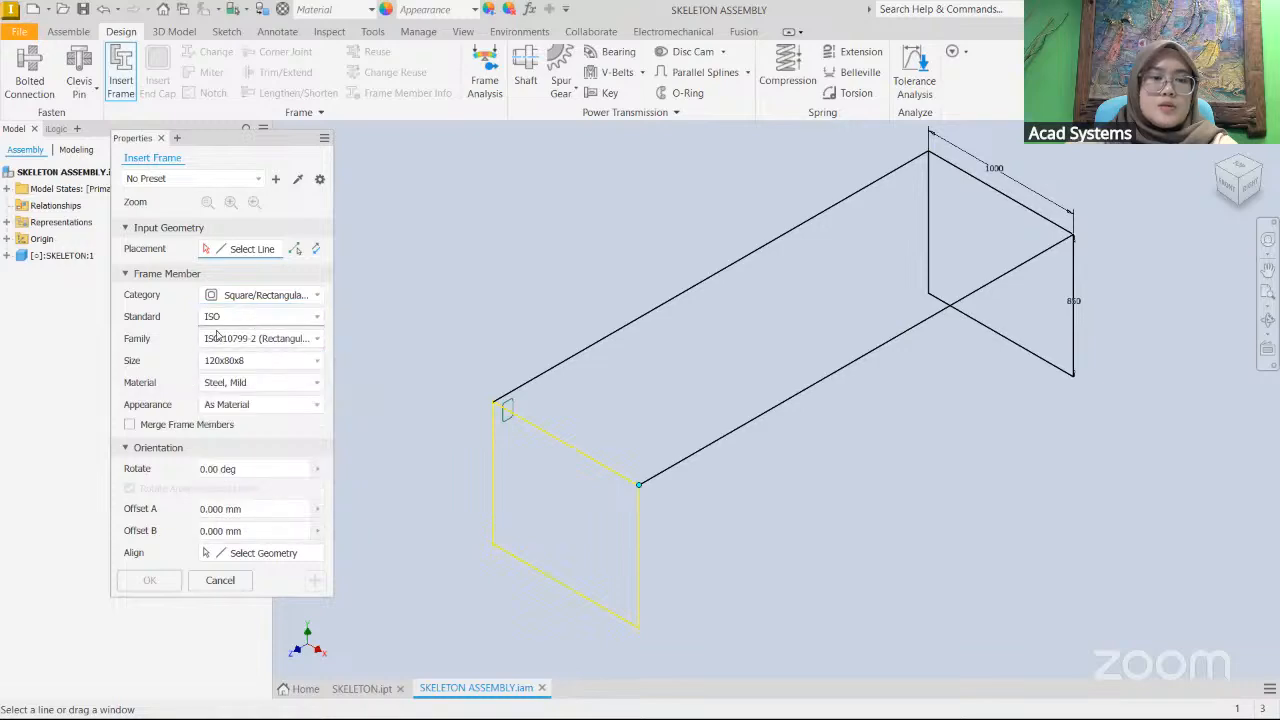
{"action": "left_click", "coordinate": [290, 341]}
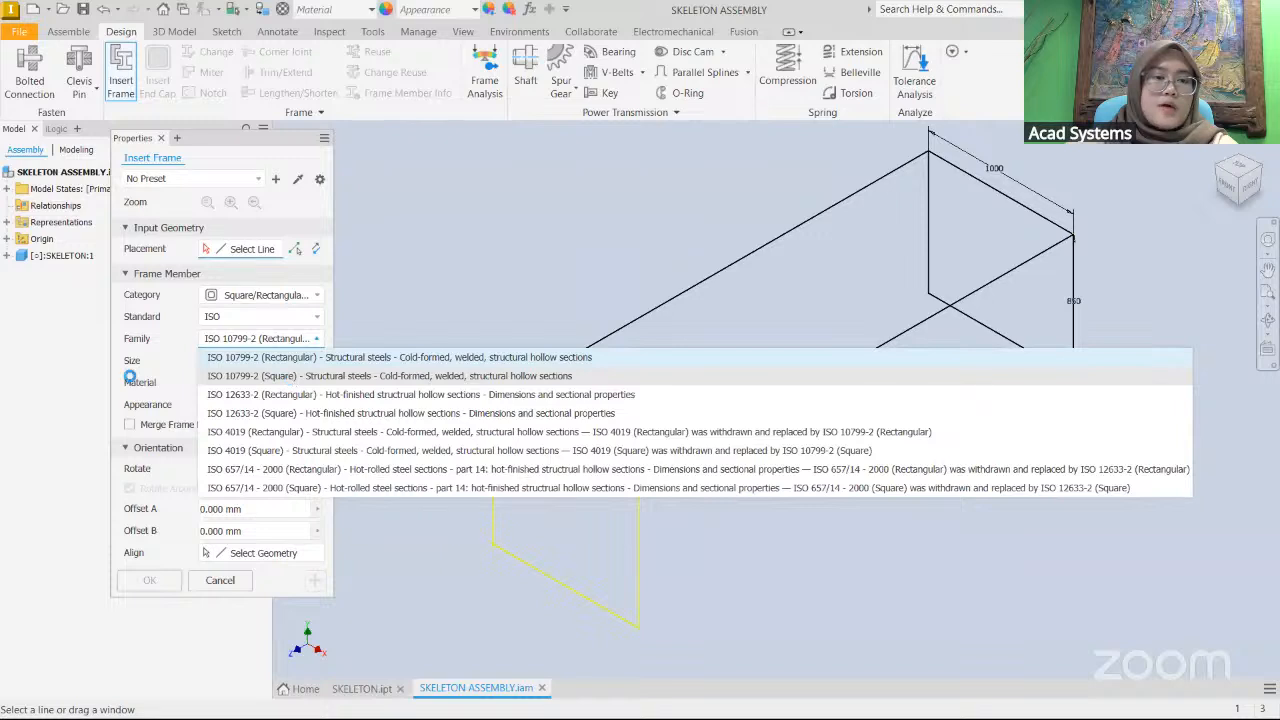
{"action": "left_click", "coordinate": [250, 376]}
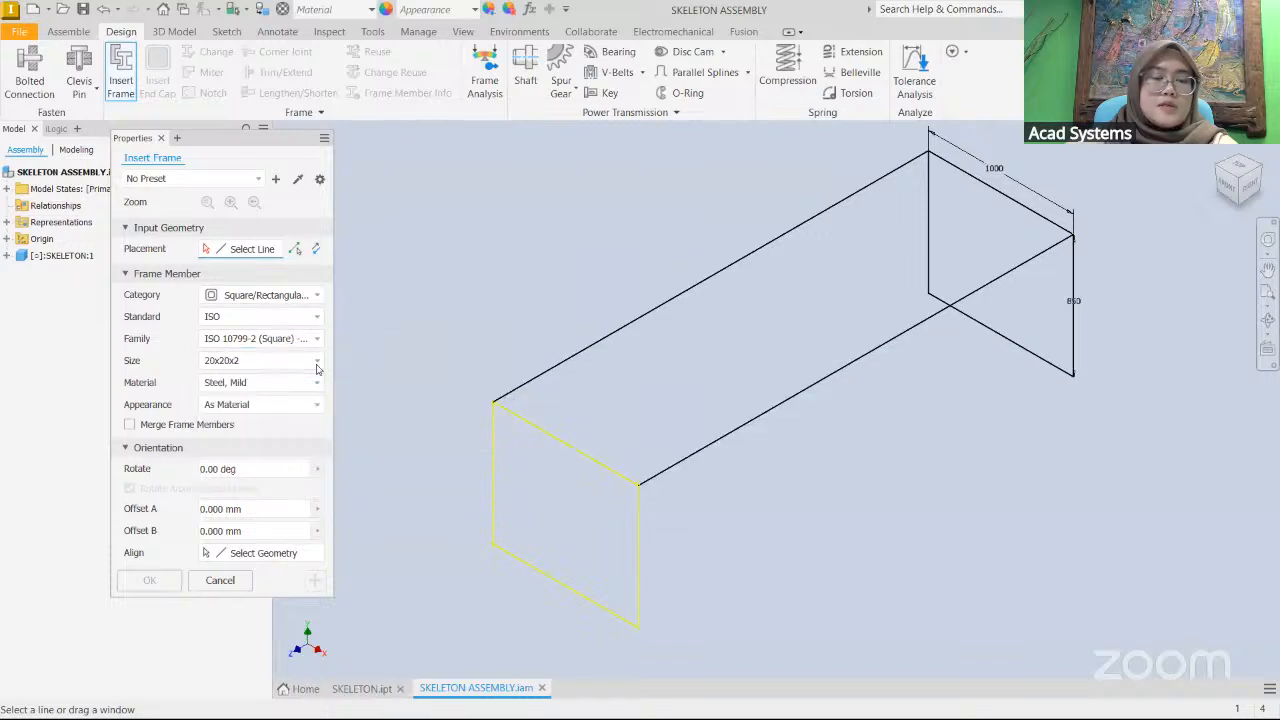
{"action": "left_click", "coordinate": [239, 365]}
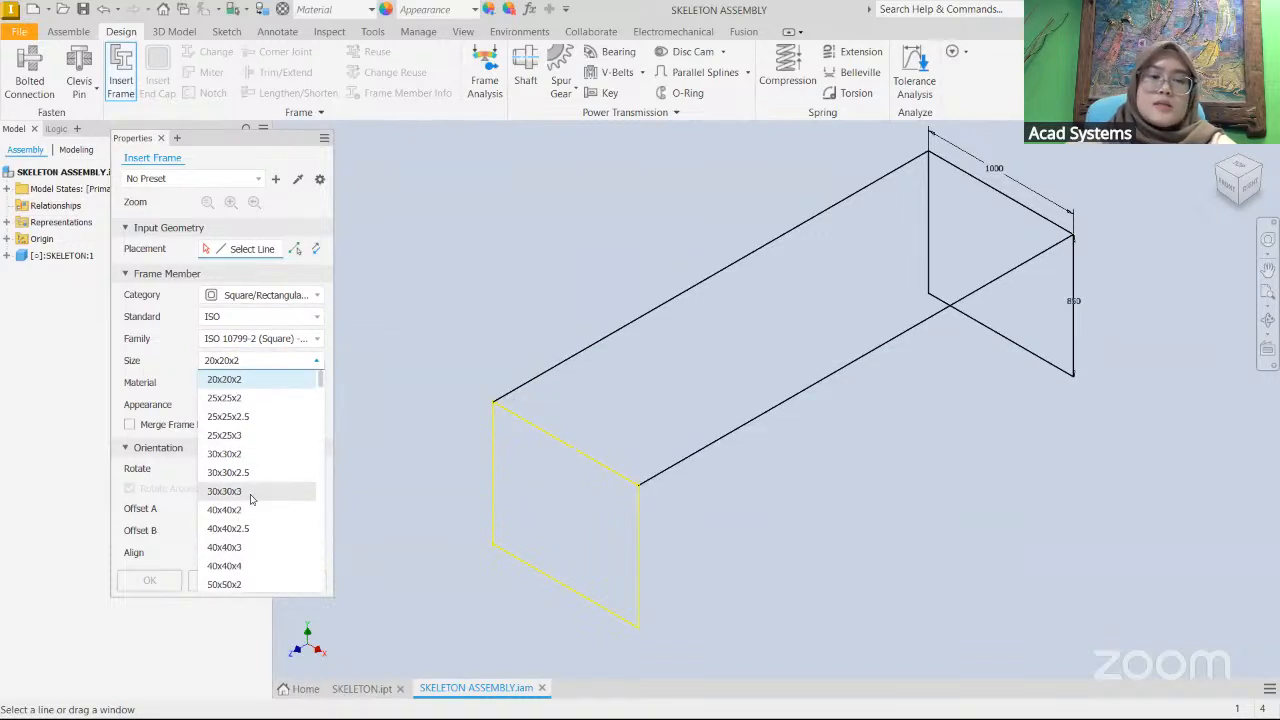
{"action": "scroll", "coordinate": [251, 499], "scroll_direction": "down", "scroll_amount": 3}
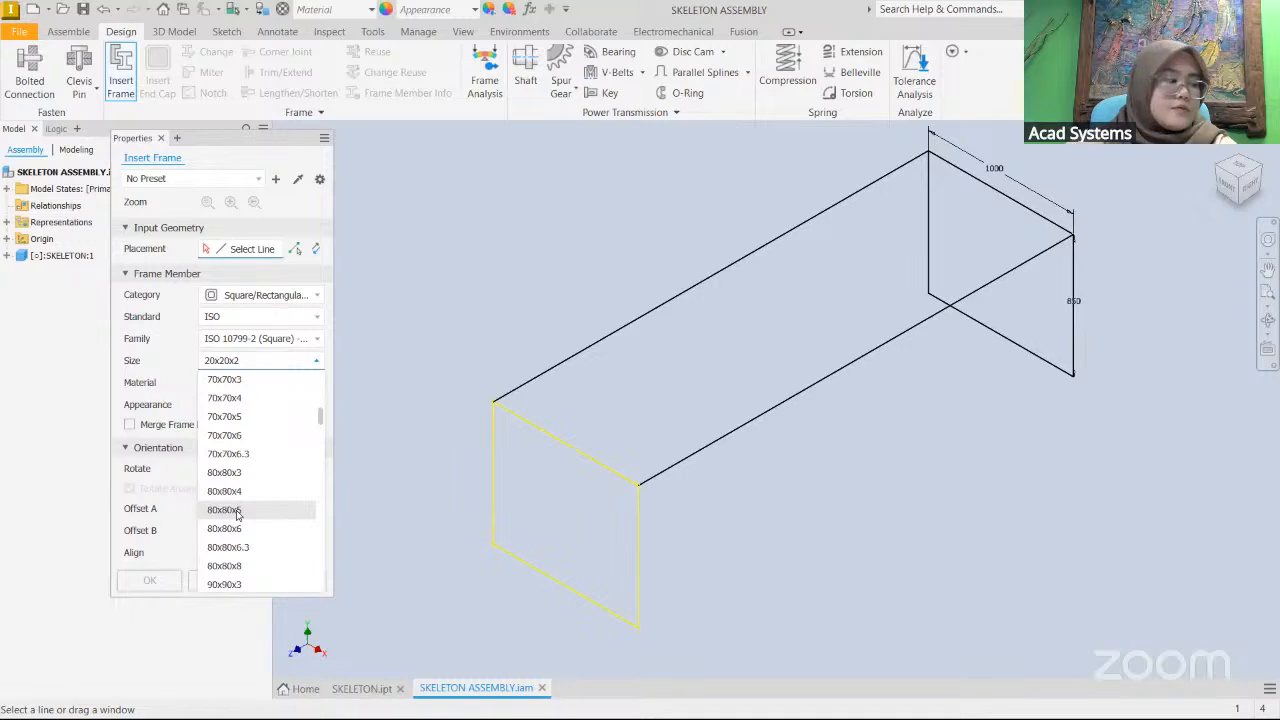
{"action": "left_click", "coordinate": [237, 511]}
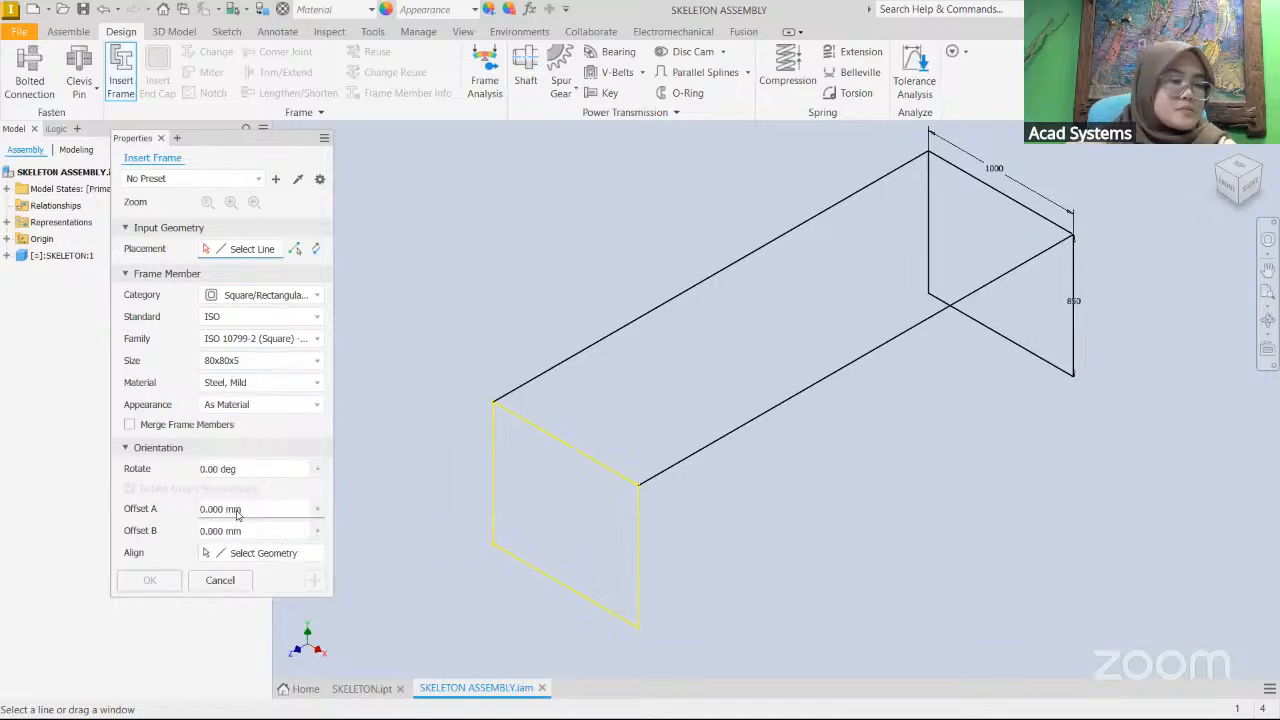
- Keep Steel, Mild as the frame member's material and set its appearance to Dark Gray
{"action": "left_click", "coordinate": [236, 382]}
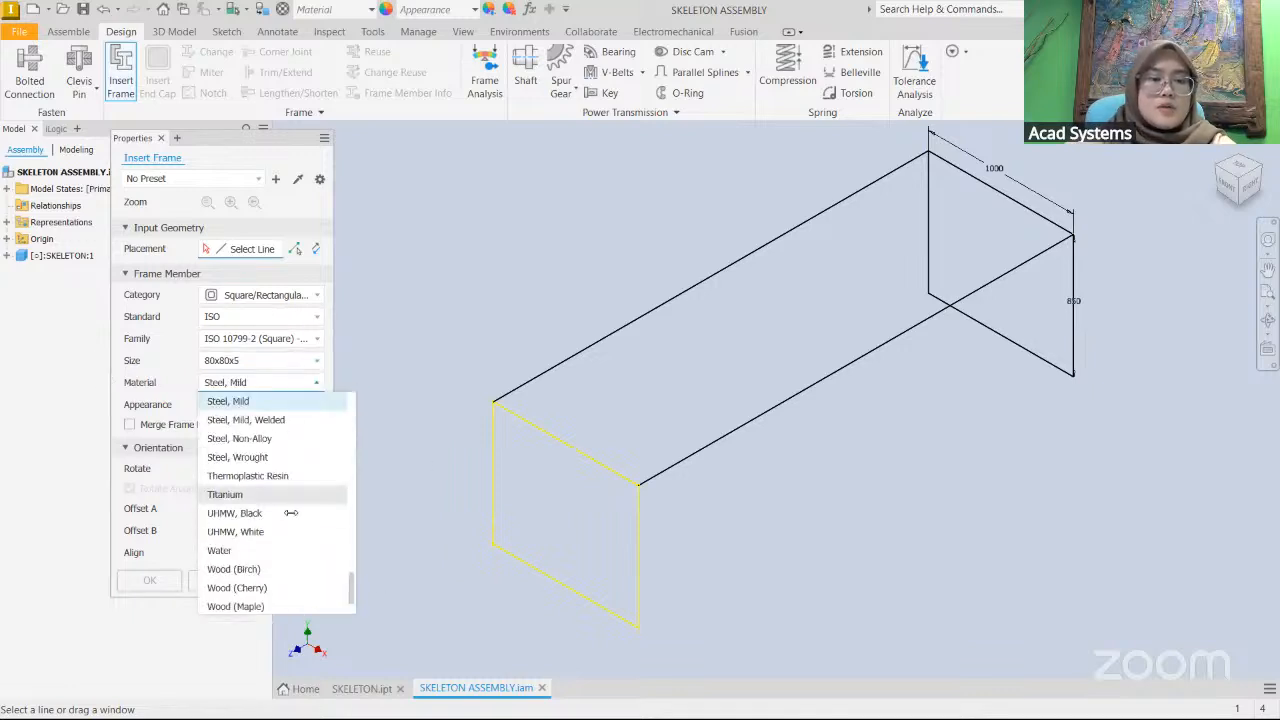
{"action": "left_click", "coordinate": [221, 401]}
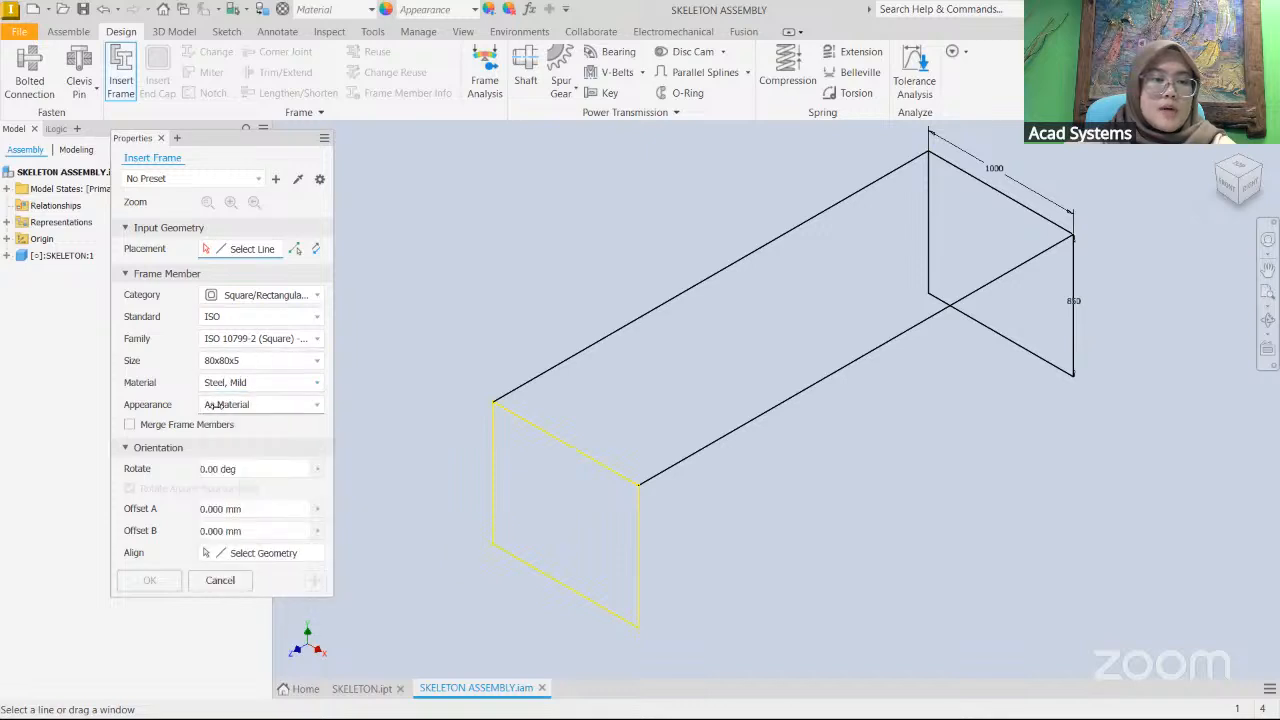
{"action": "left_click", "coordinate": [240, 404]}
{"action": "scroll", "coordinate": [265, 524], "scroll_direction": "down", "scroll_amount": 4}
{"action": "scroll", "coordinate": [267, 524], "scroll_direction": "down", "scroll_amount": 10}
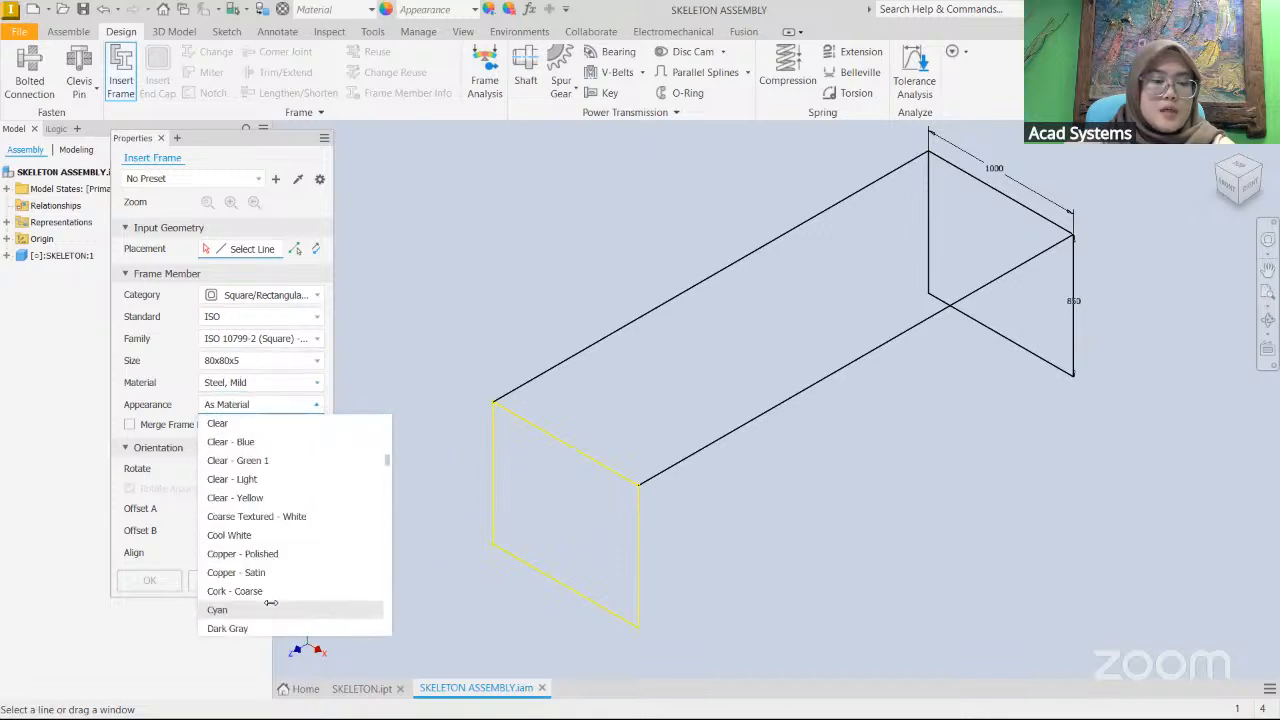
{"action": "left_click", "coordinate": [235, 460]}
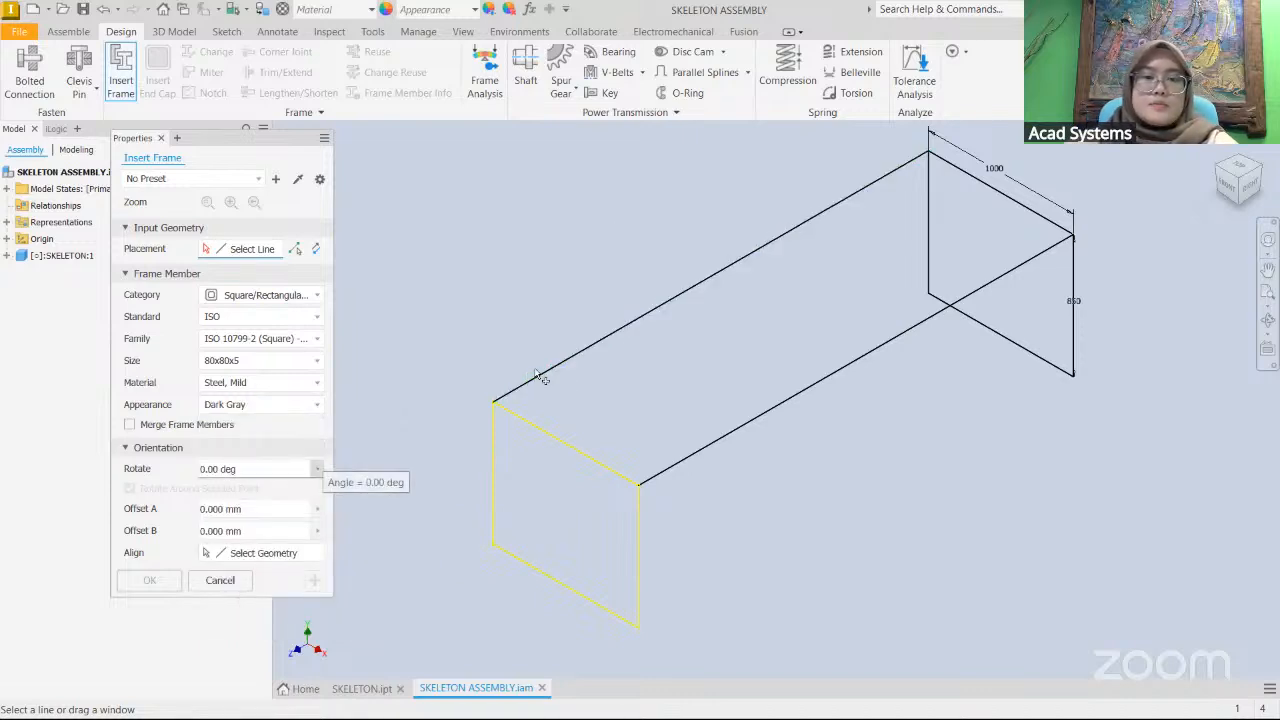
- Place the tube on the skeleton's left long top line and anchor it by its profile's lower-left corner in the front view
{"action": "scroll", "coordinate": [545, 370], "scroll_direction": "down", "scroll_amount": 3}
{"action": "middle_click_drag", "start_coordinate": [546, 366], "coordinate": [730, 255]}
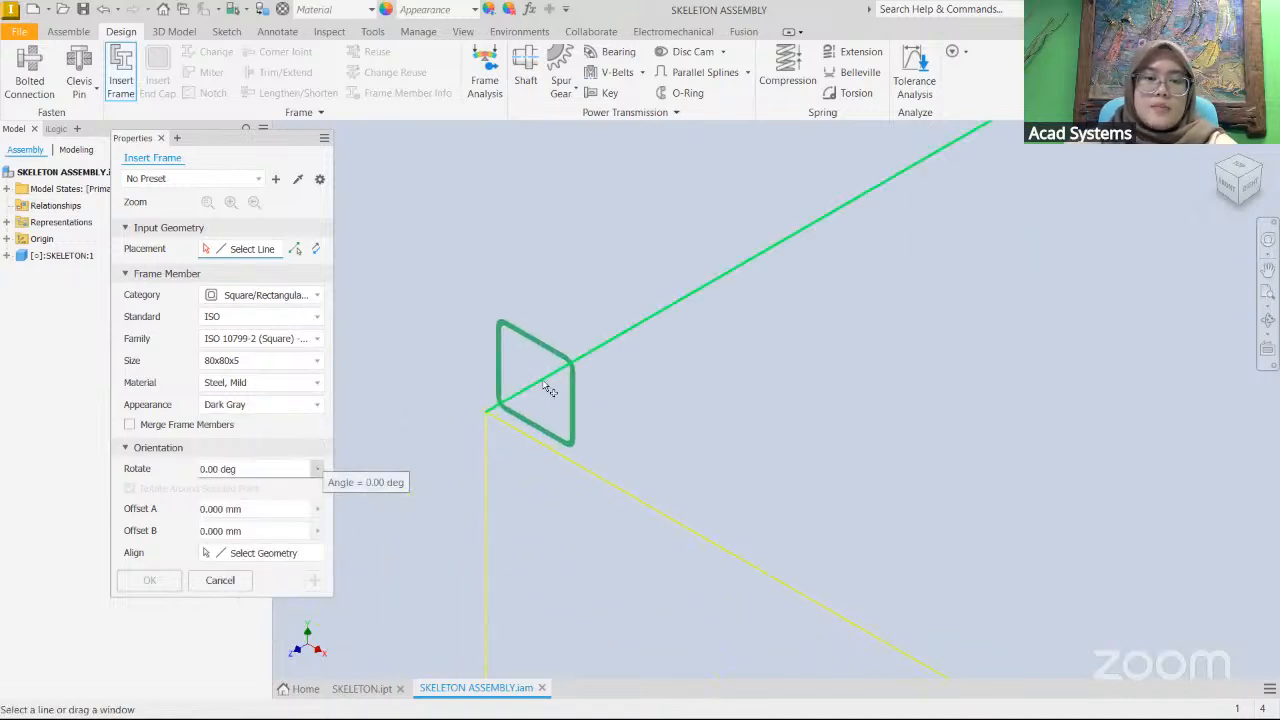
{"action": "middle_click_drag", "start_coordinate": [702, 288], "coordinate": [645, 333]}
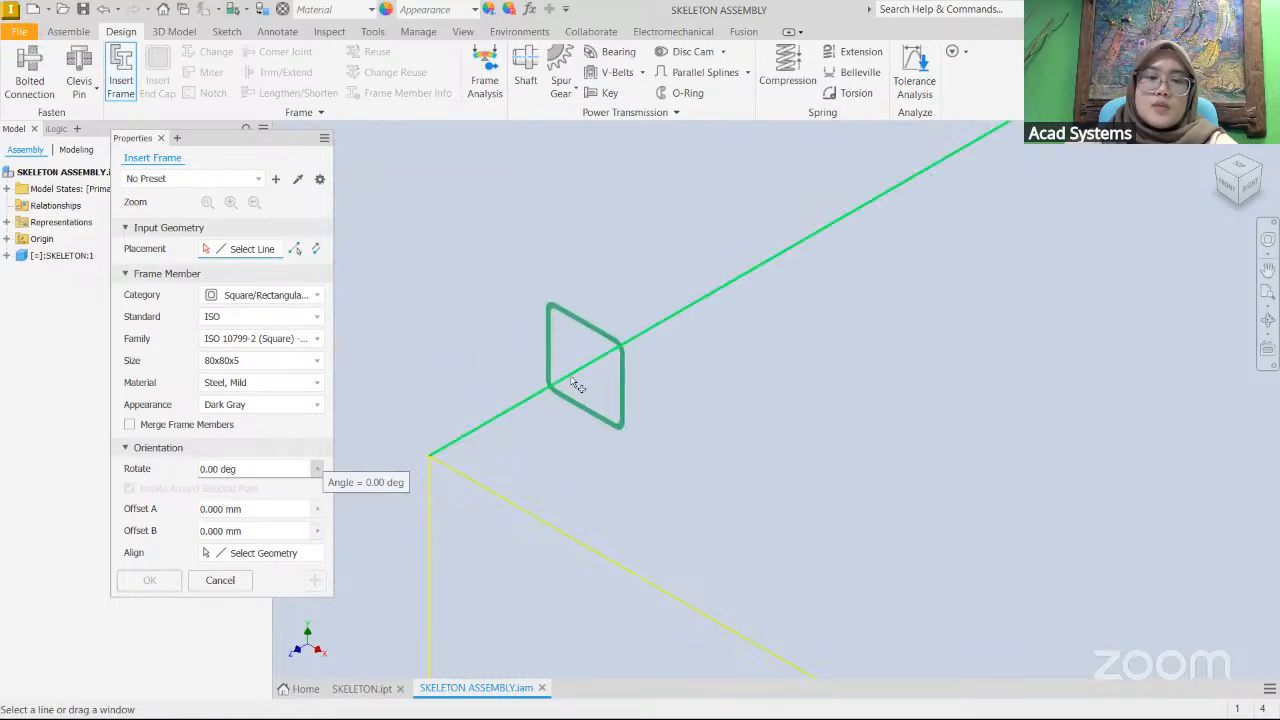
{"action": "left_click", "coordinate": [637, 343]}
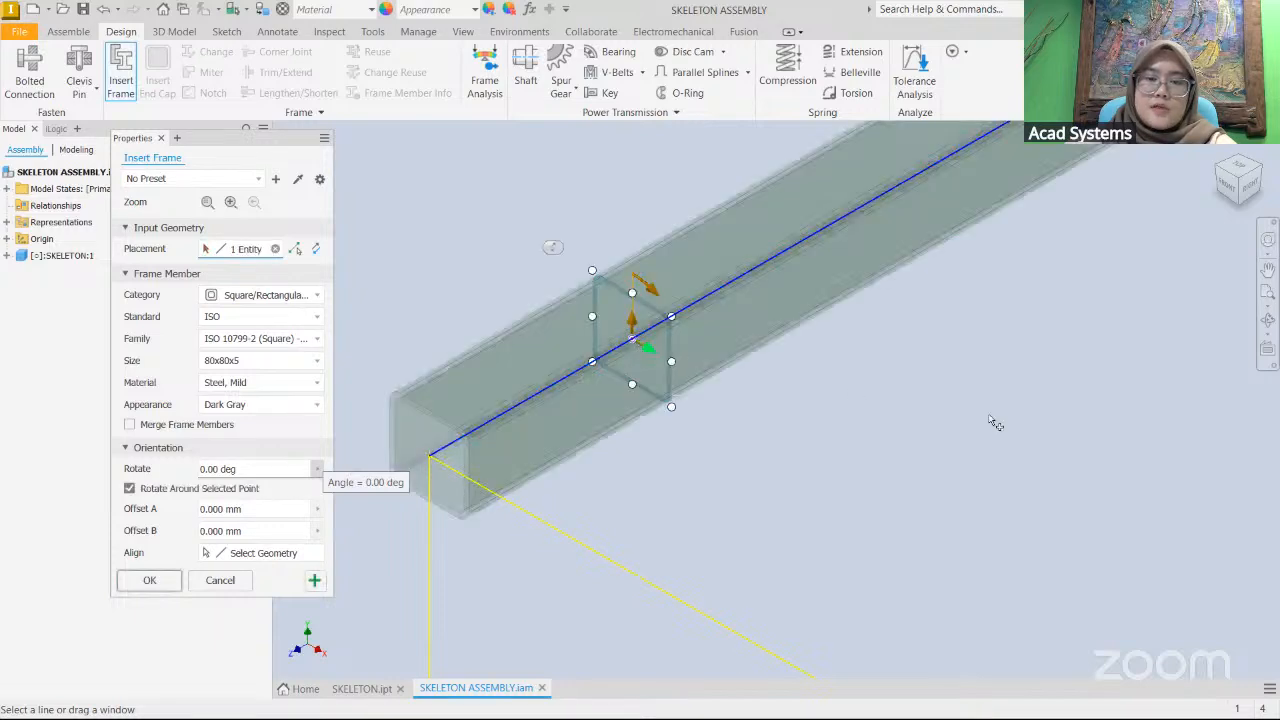
{"action": "middle_click_drag", "start_coordinate": [1167, 367], "coordinate": [995, 422]}
{"action": "left_click", "coordinate": [1229, 188]}
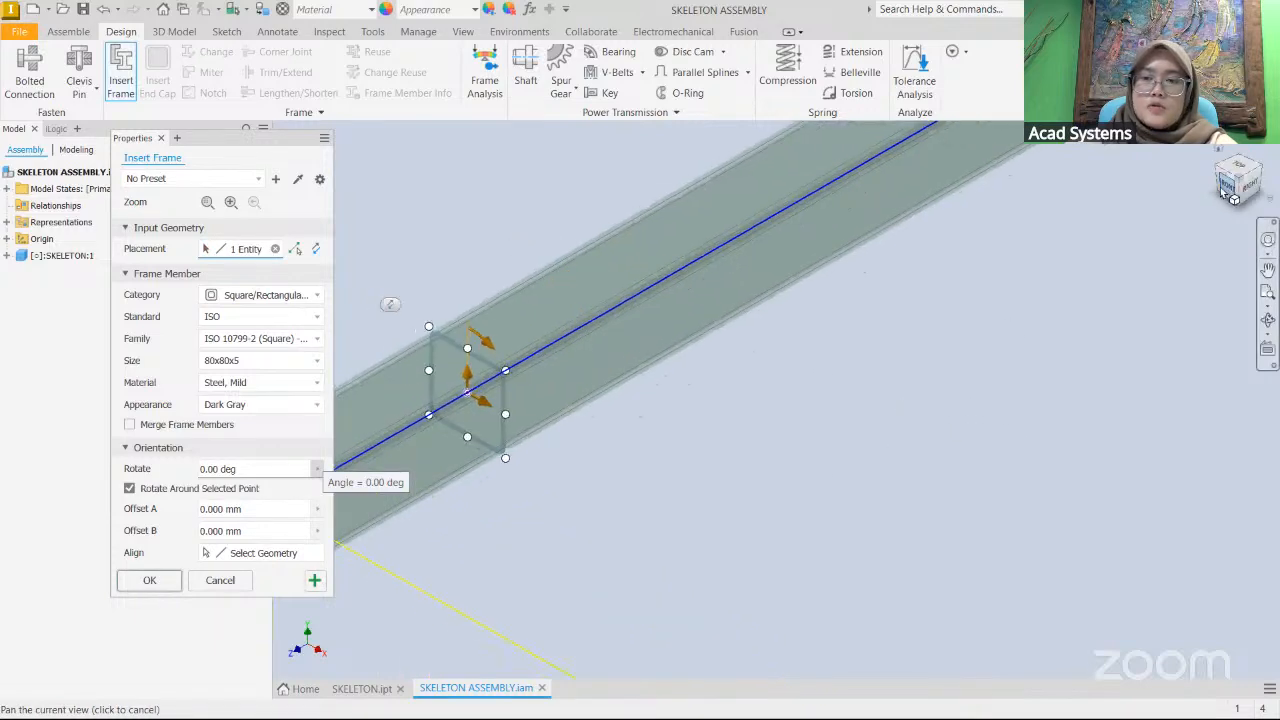
{"action": "scroll", "coordinate": [843, 400], "scroll_direction": "up", "scroll_amount": 3}
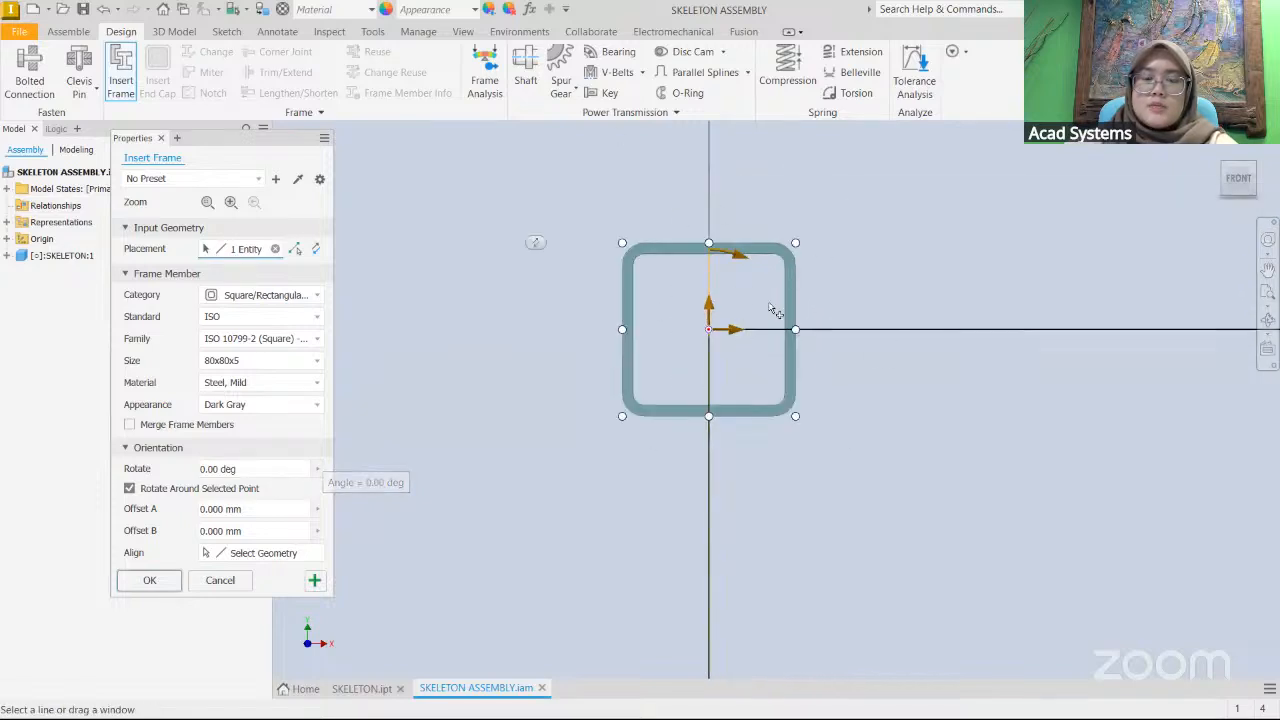
{"action": "middle_click_drag", "start_coordinate": [740, 332], "coordinate": [712, 403]}
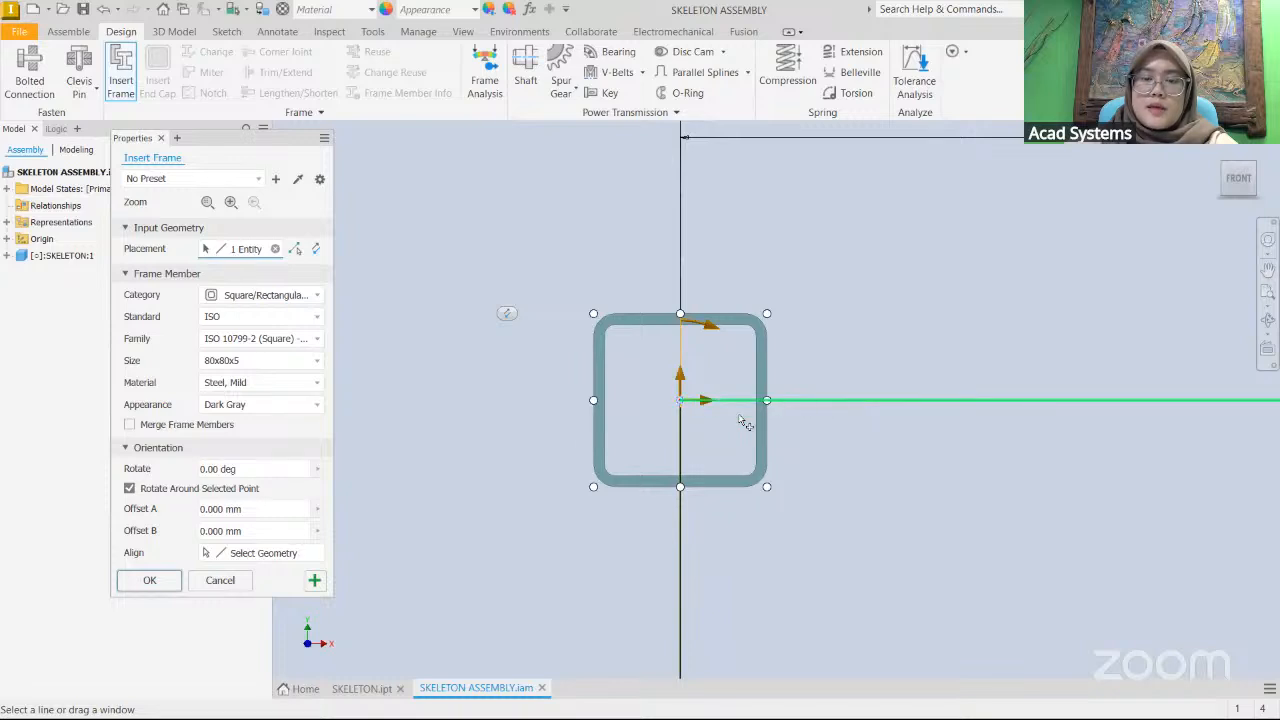
{"action": "left_click", "coordinate": [593, 488]}
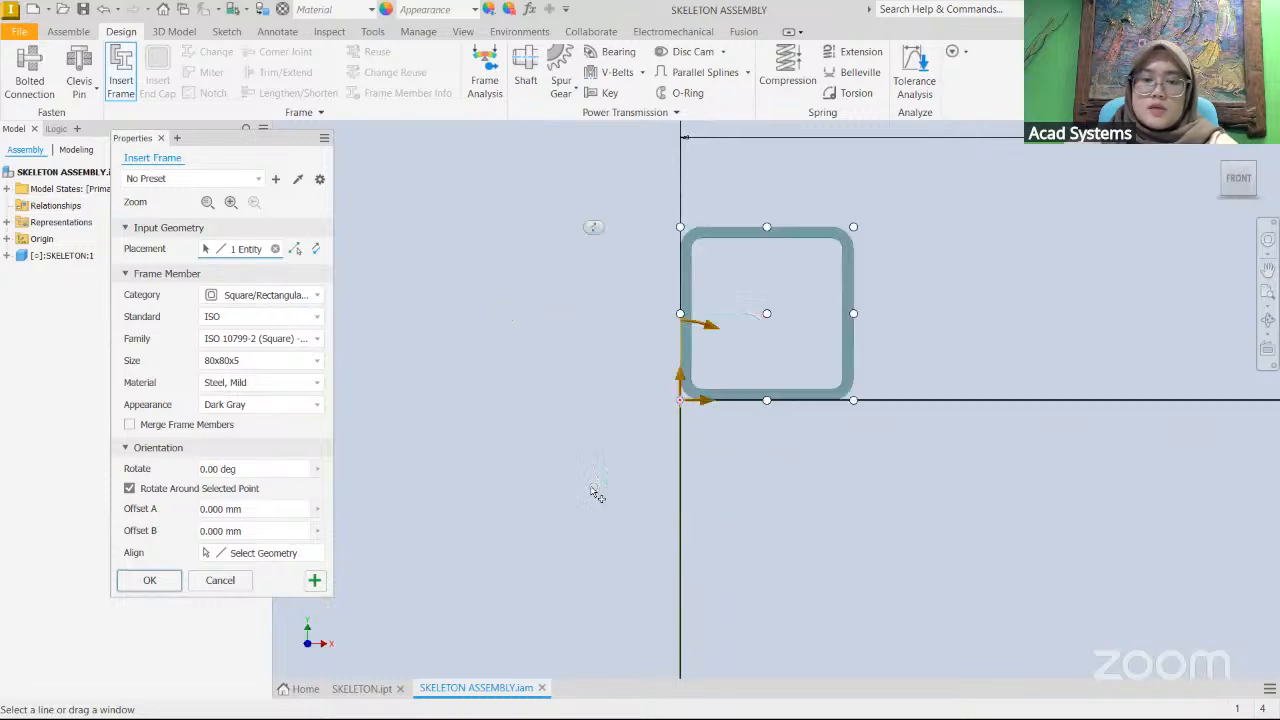
- Apply the first frame member, accepting the default frame and skeleton file names, and keep Insert Frame active
{"action": "middle_click_drag", "start_coordinate": [994, 431], "coordinate": [682, 383]}
{"action": "scroll", "coordinate": [682, 383], "scroll_direction": "down", "scroll_amount": 6}
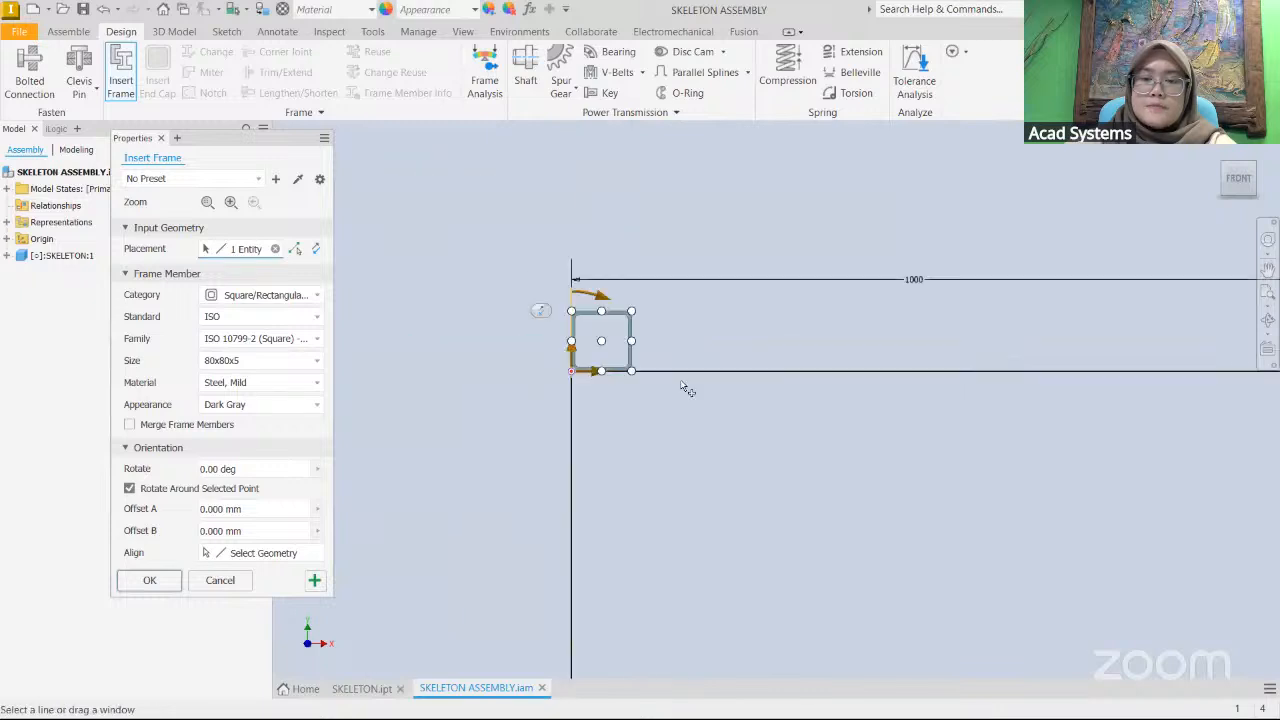
{"action": "middle_click_drag", "start_coordinate": [767, 410], "coordinate": [691, 401]}
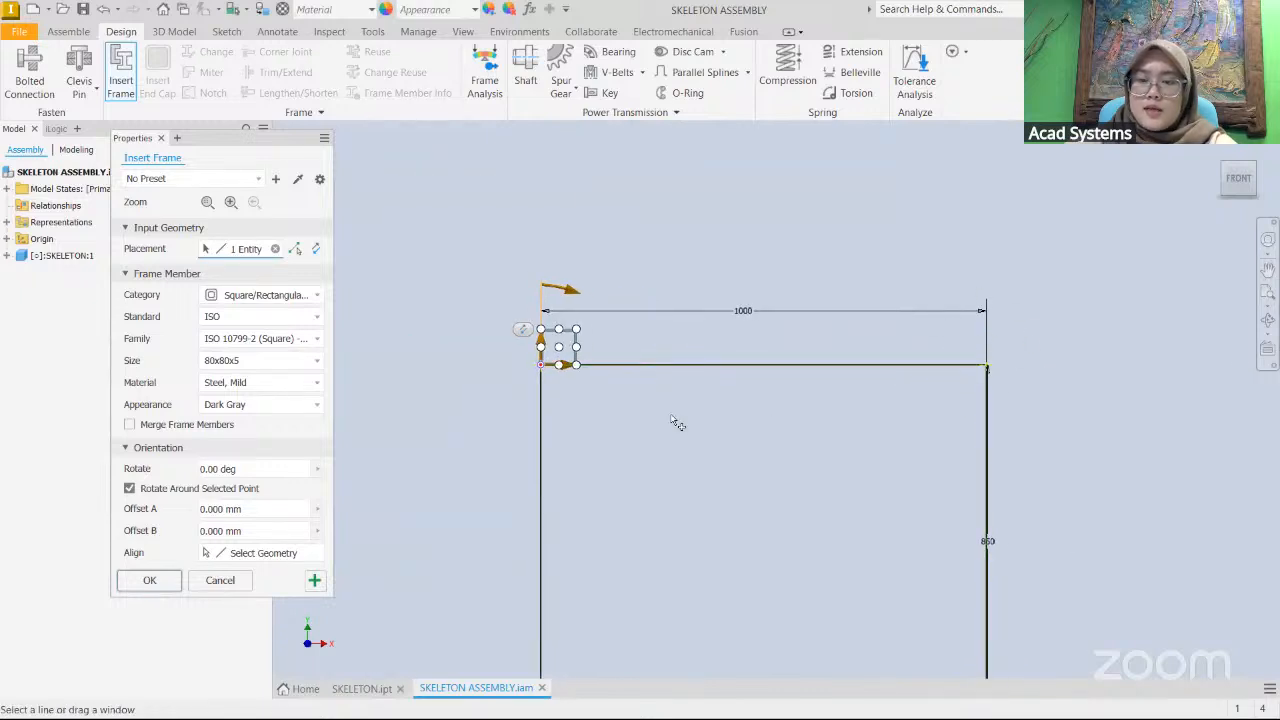
{"action": "left_click", "coordinate": [314, 582]}
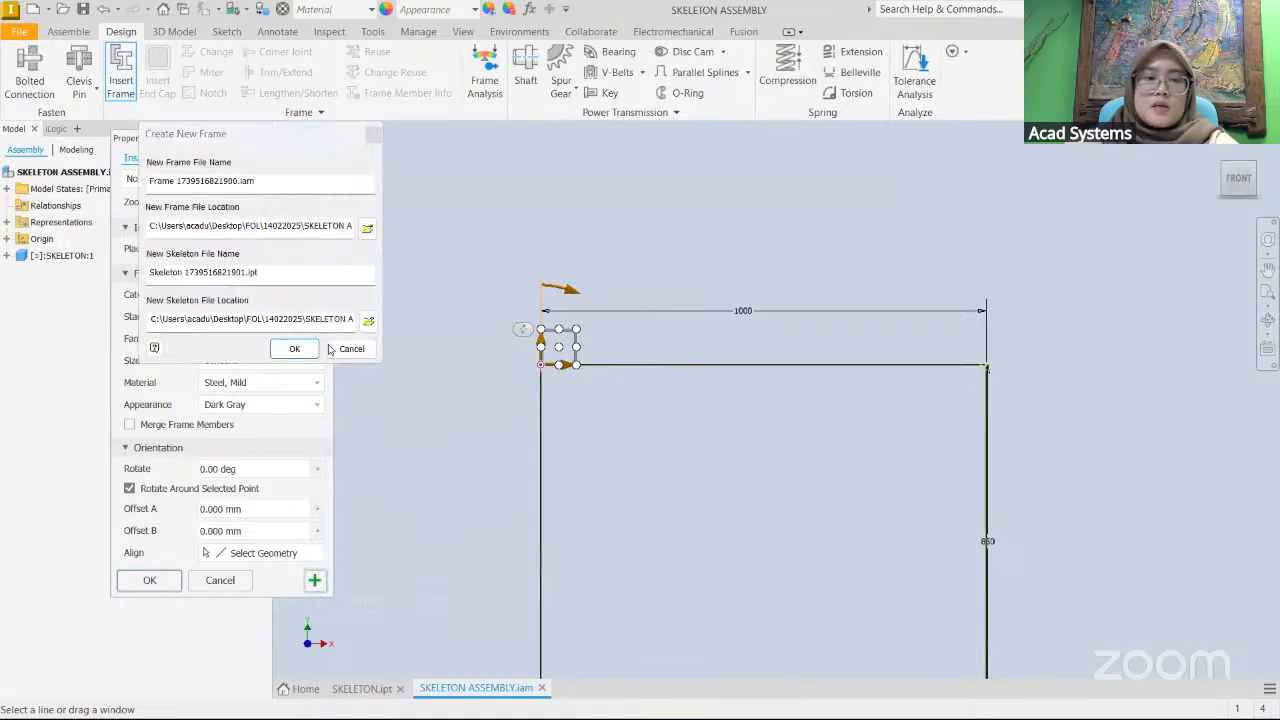
{"action": "left_click", "coordinate": [294, 348]}
{"action": "left_click", "coordinate": [554, 495]}
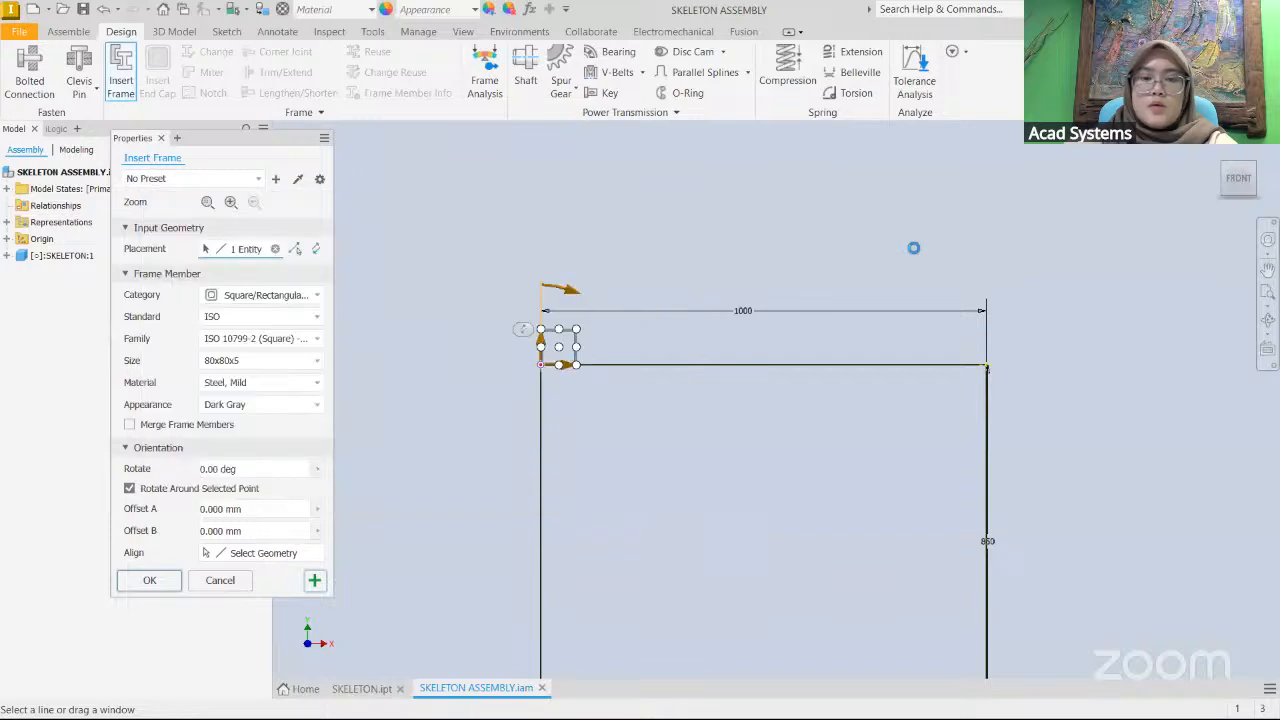
{"action": "scroll", "coordinate": [861, 381], "scroll_direction": "down", "scroll_amount": 3}
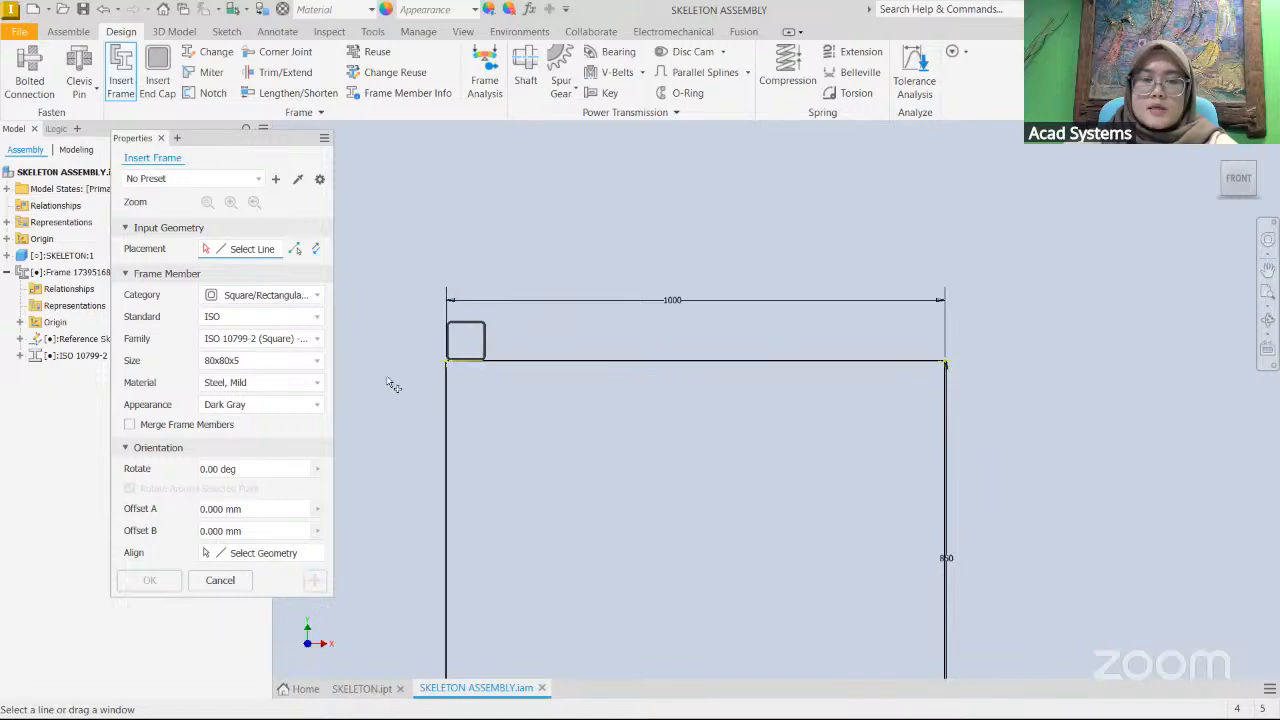
- Insert the same 80x80x5 tube on the right long top line, rotated -90 degrees so it sits inside the frame
{"action": "left_click", "coordinate": [949, 364]}
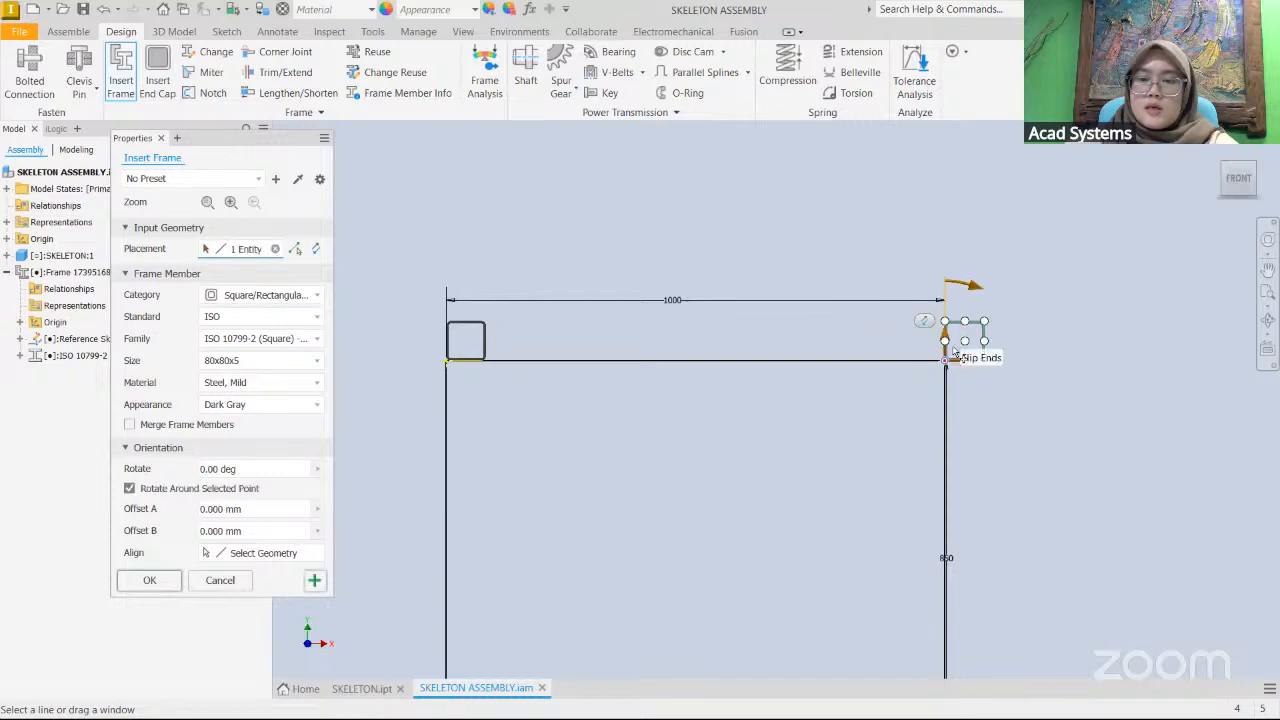
{"action": "scroll", "coordinate": [962, 352], "scroll_direction": "down", "scroll_amount": 3}
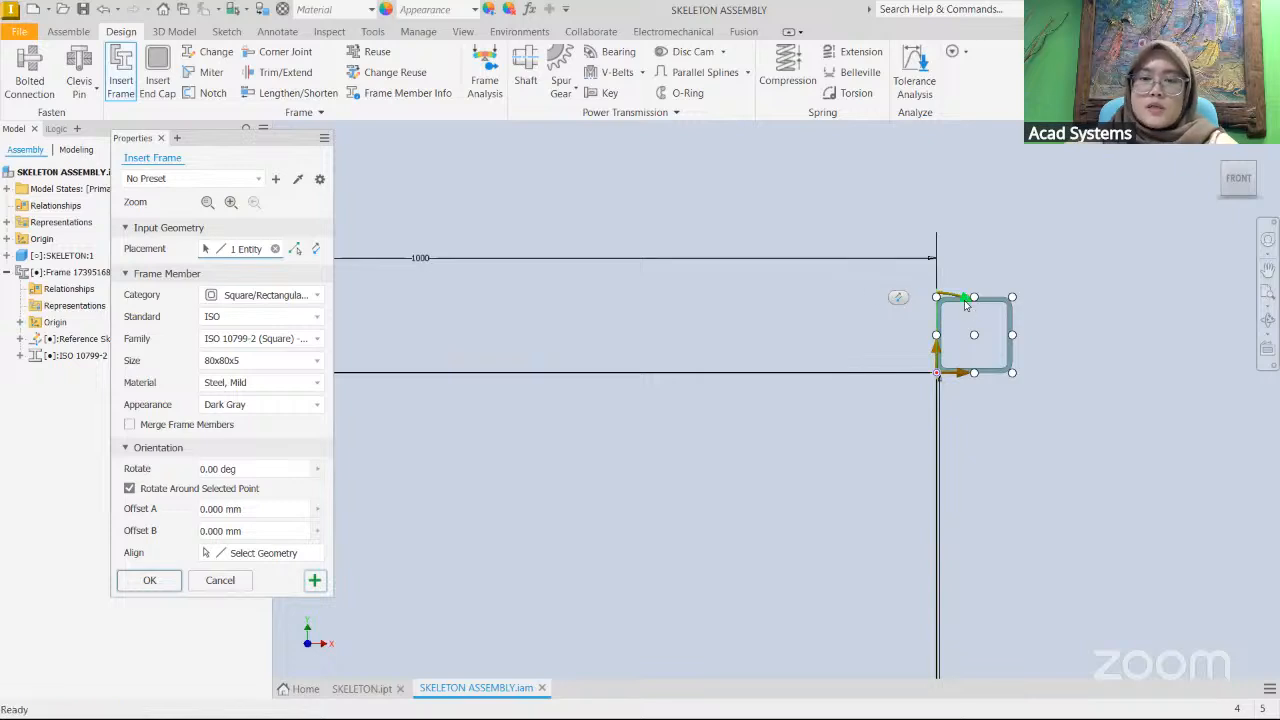
{"action": "left_click_drag", "start_coordinate": [962, 300], "coordinate": [828, 341]}
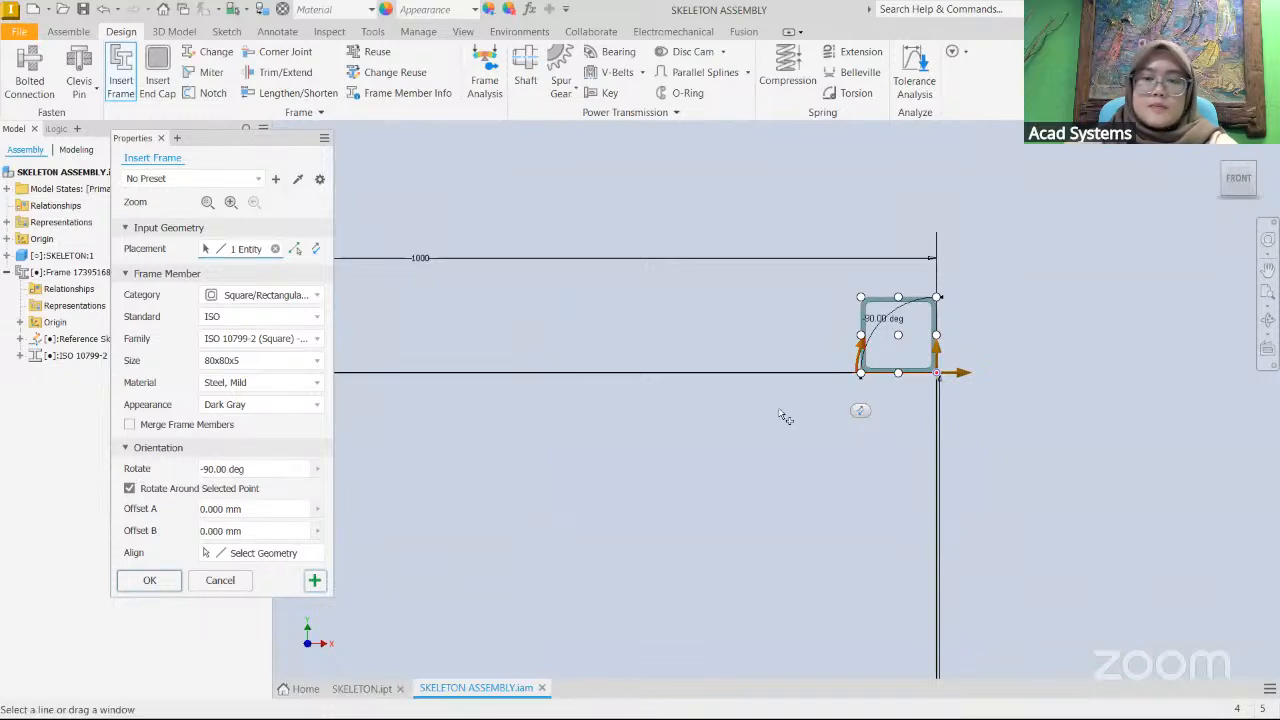
{"action": "scroll", "coordinate": [783, 417], "scroll_direction": "down", "scroll_amount": 3}
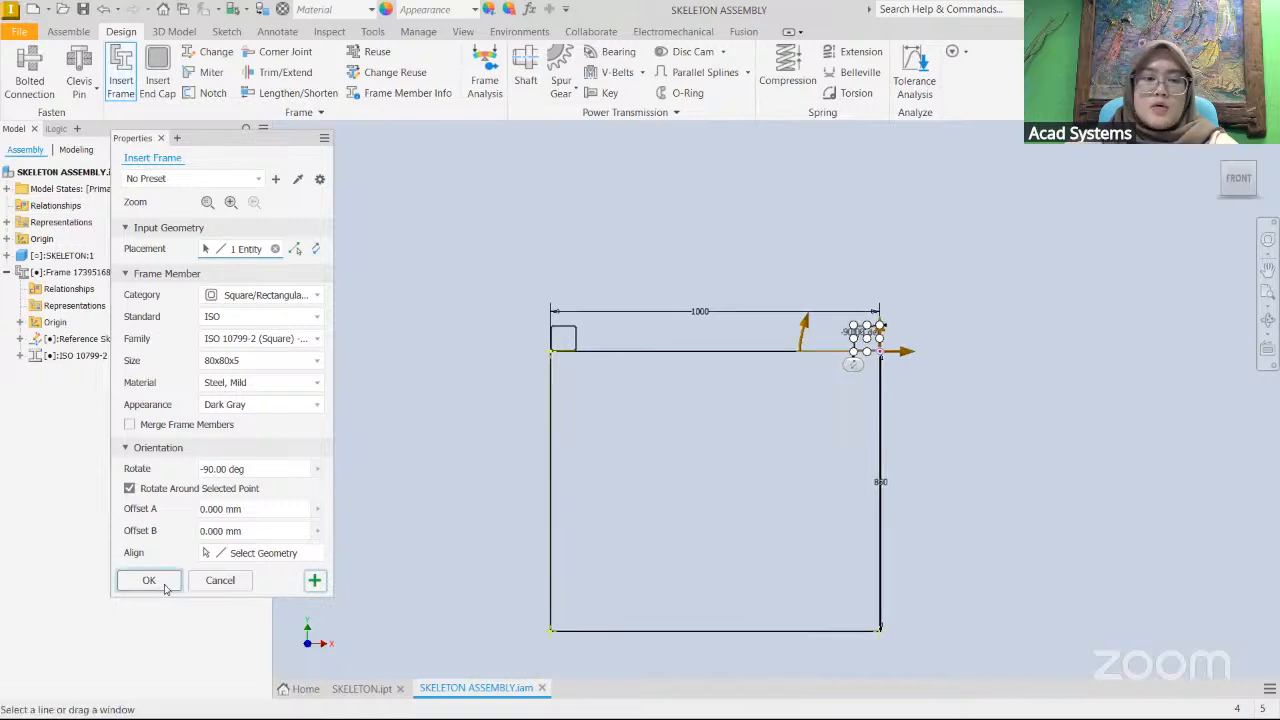
{"action": "left_click", "coordinate": [546, 494]}
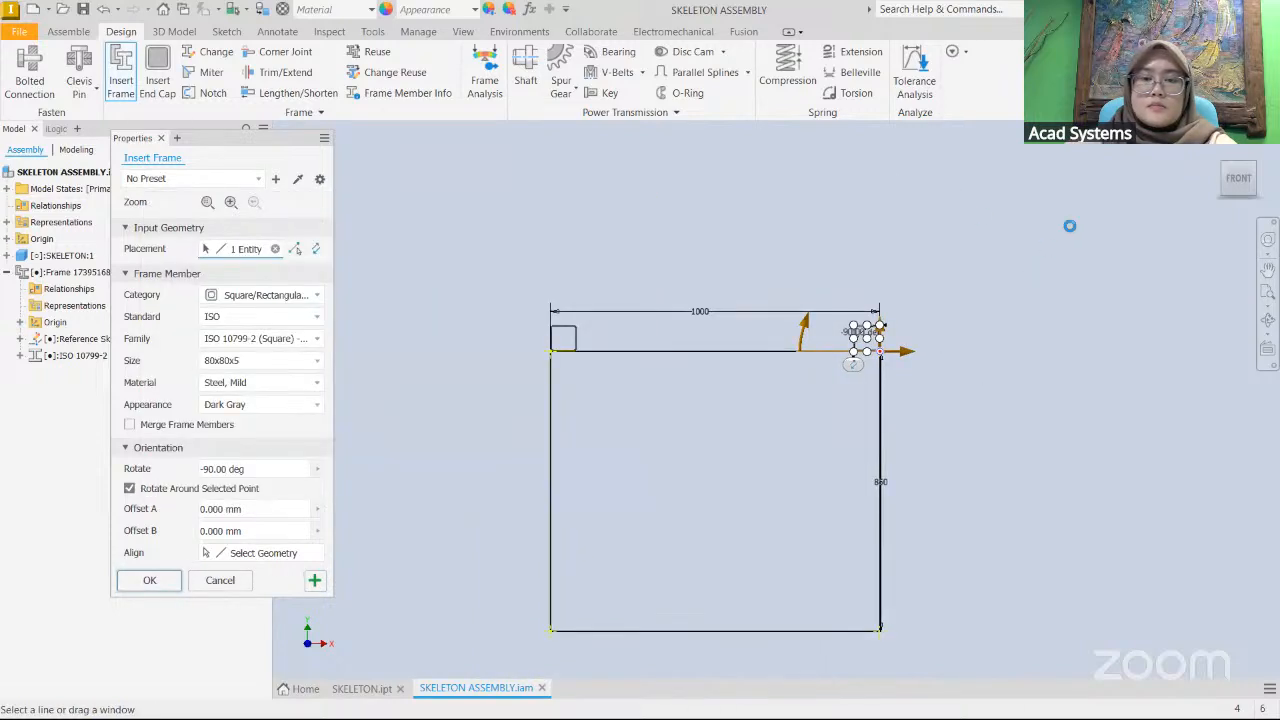
- Start a new frame member using the ISO 10799-2 (Rectangular) family in size 120x80x8
{"action": "left_click", "coordinate": [1250, 172]}
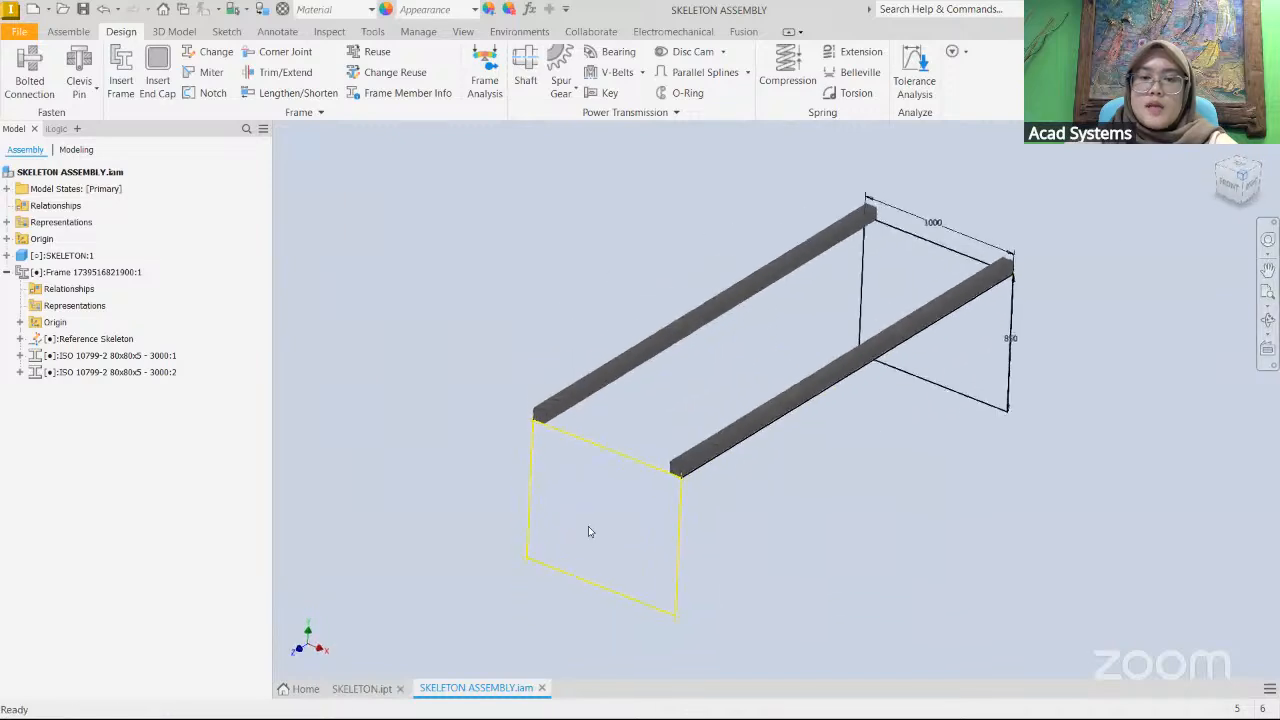
{"action": "middle_click_drag", "start_coordinate": [692, 372], "coordinate": [753, 368]}
{"action": "scroll", "coordinate": [598, 468], "scroll_direction": "down", "scroll_amount": 3}
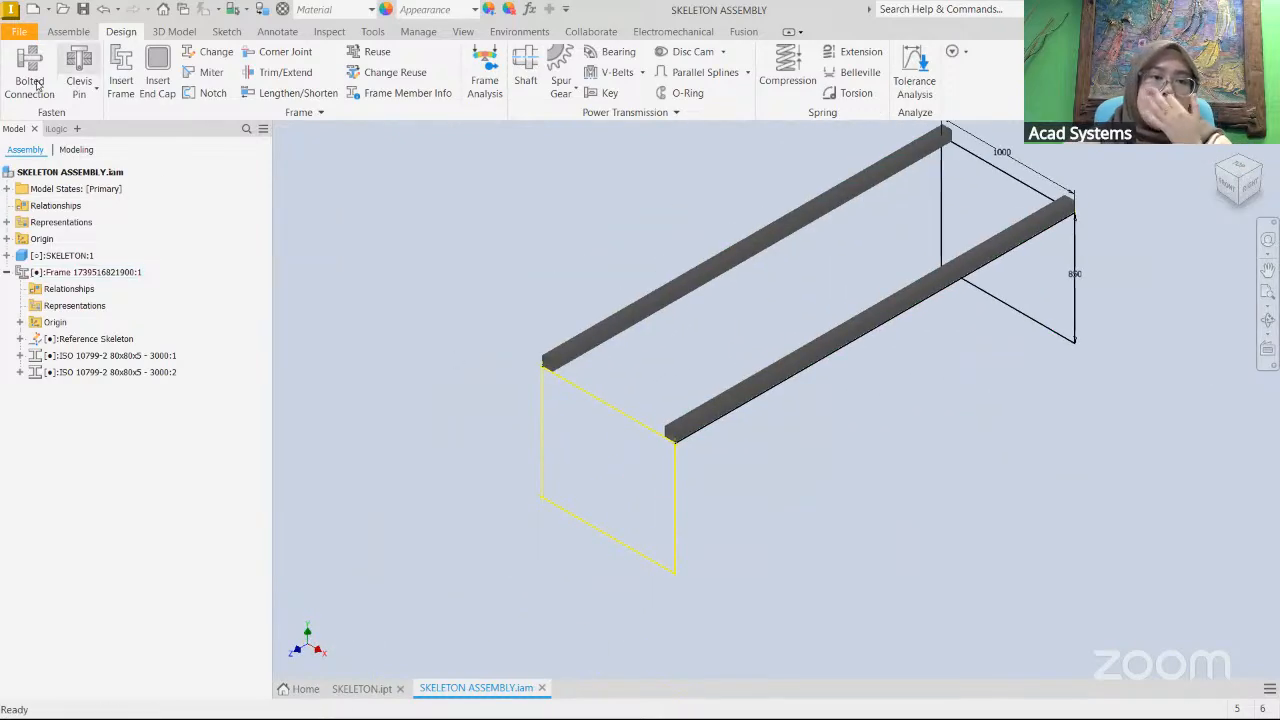
{"action": "left_click", "coordinate": [120, 80]}
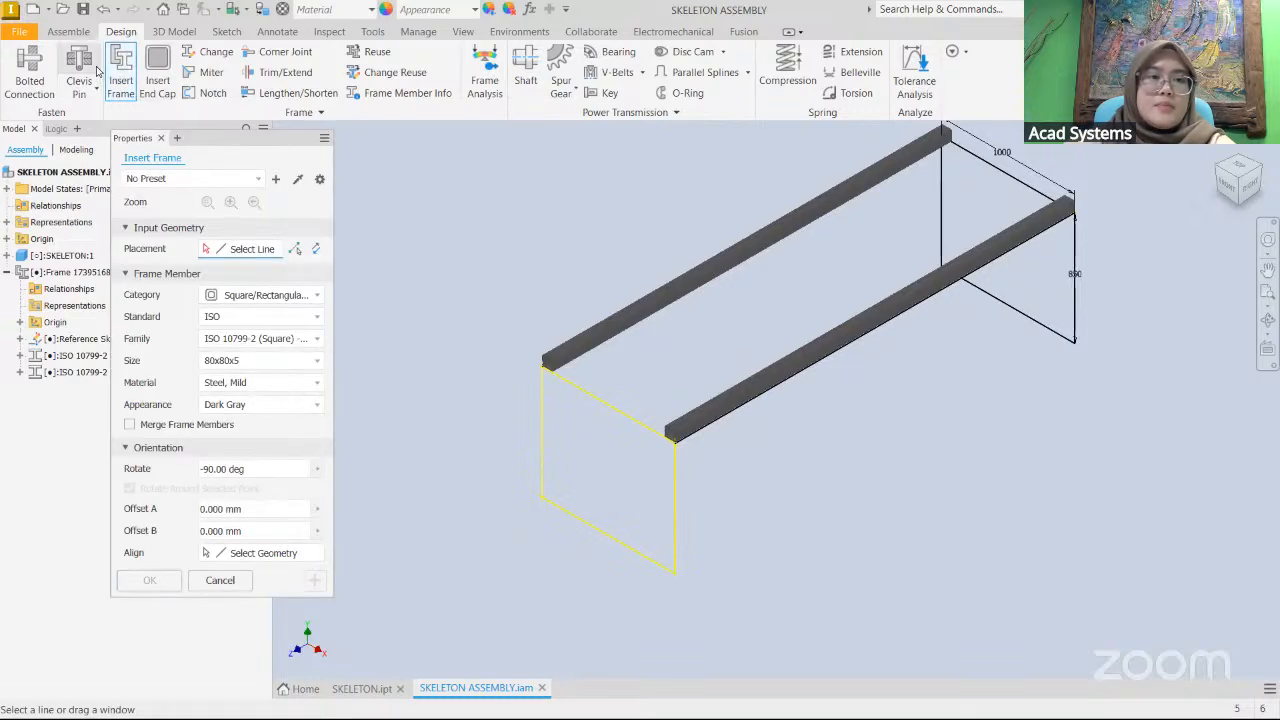
{"action": "left_click", "coordinate": [250, 298]}
{"action": "left_click", "coordinate": [286, 301]}
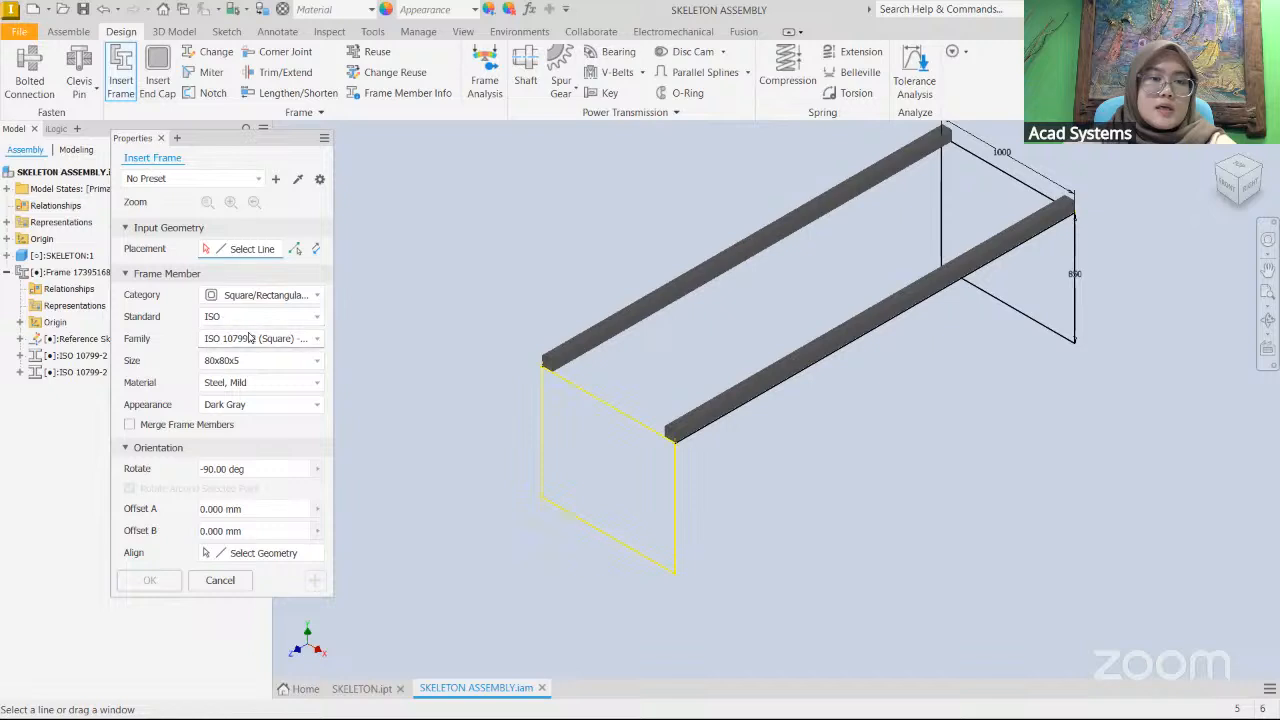
{"action": "left_click", "coordinate": [250, 338]}
{"action": "left_click", "coordinate": [302, 358]}
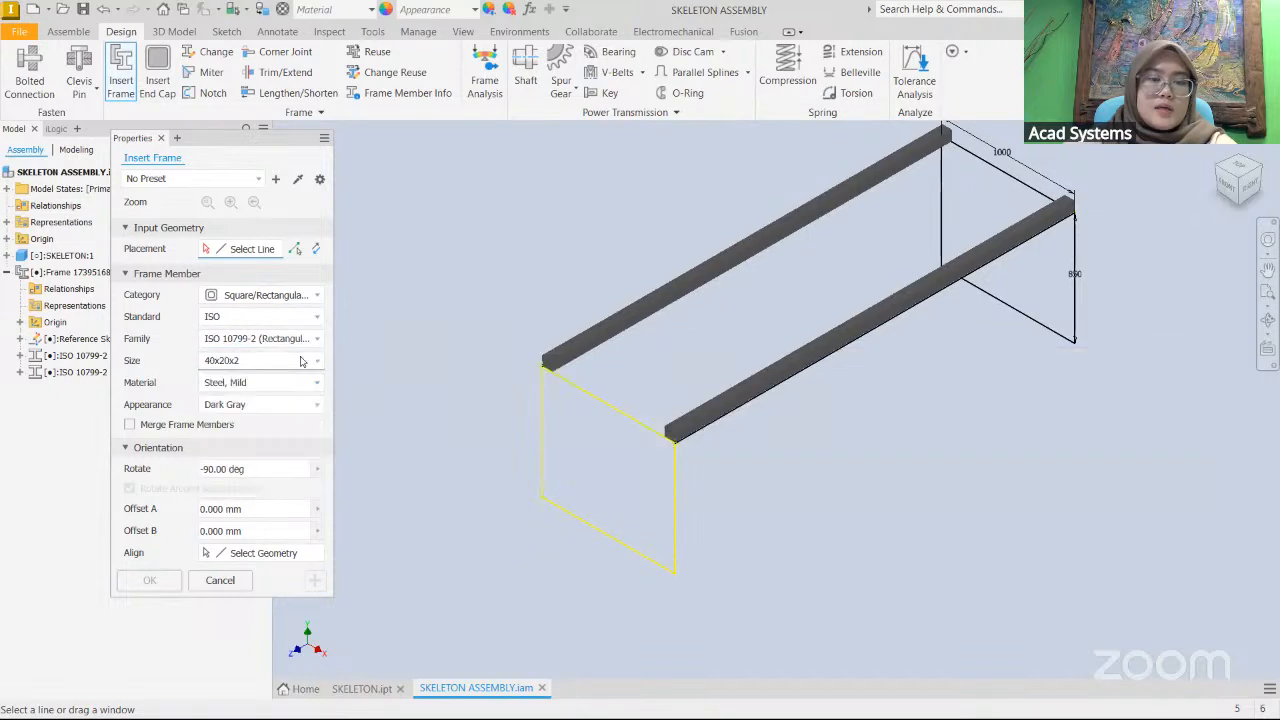
{"action": "left_click", "coordinate": [235, 366]}
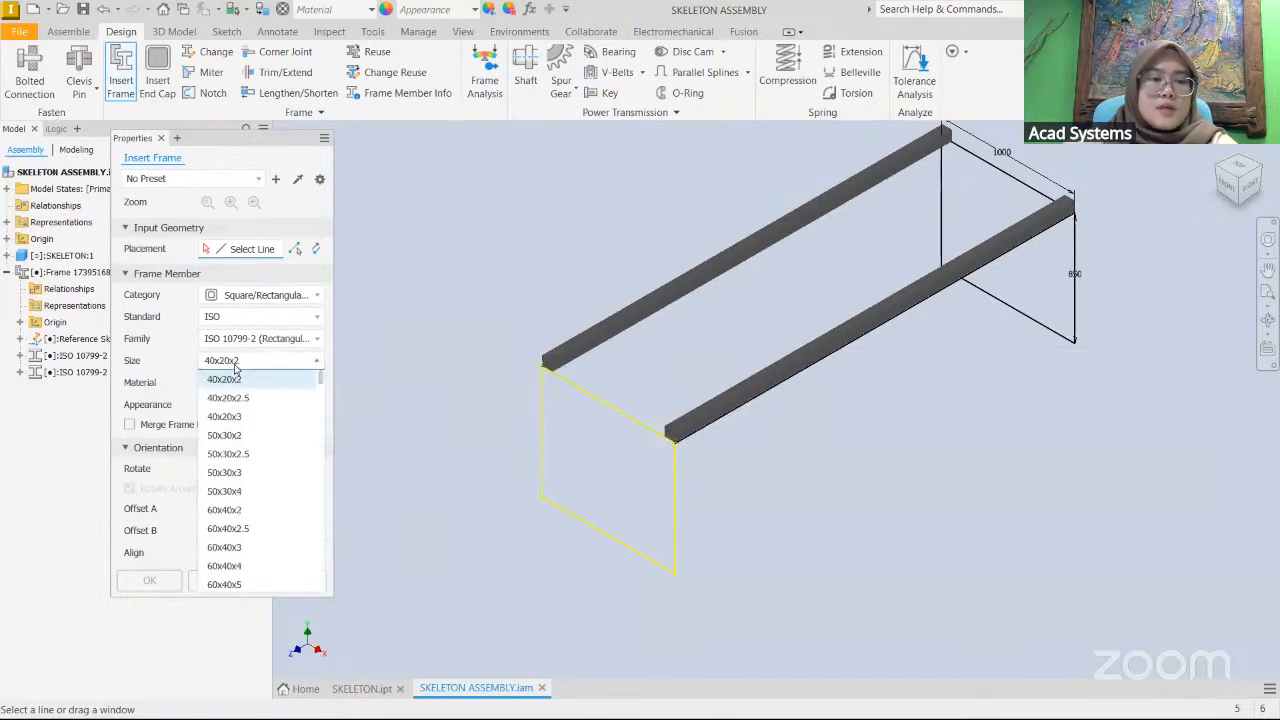
{"action": "scroll", "coordinate": [249, 491], "scroll_direction": "down", "scroll_amount": 10}
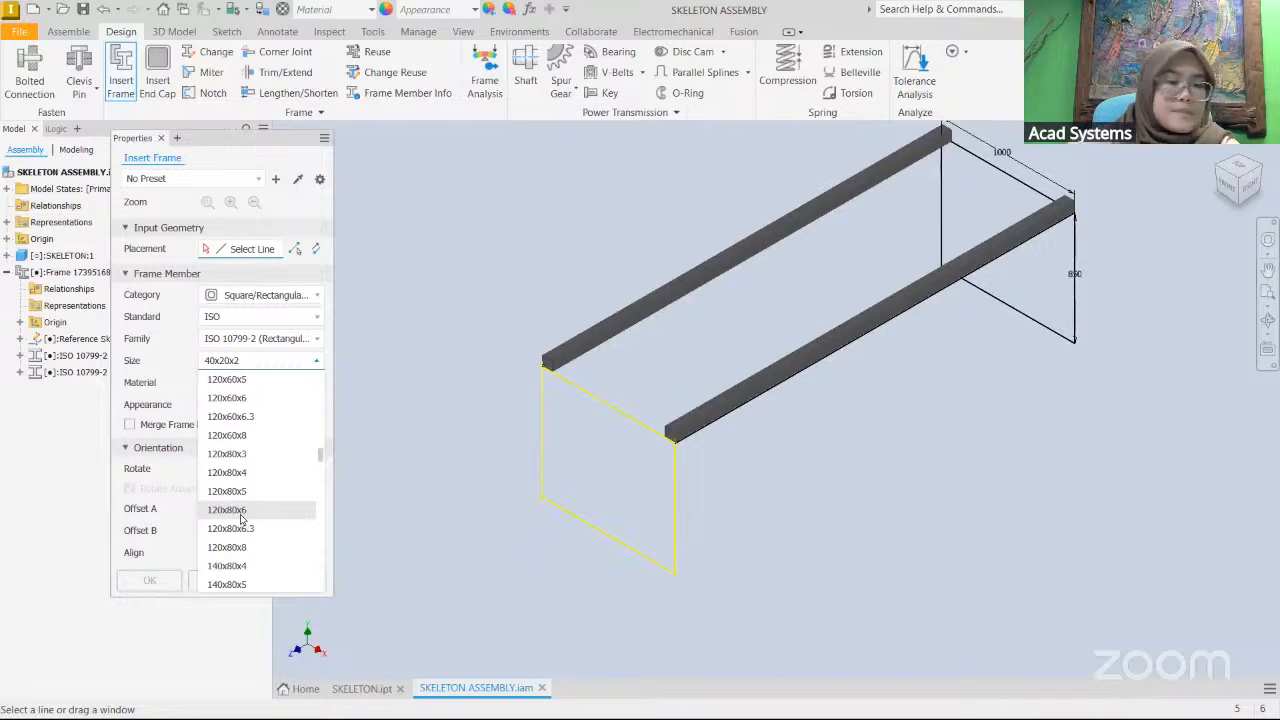
{"action": "left_click", "coordinate": [236, 547]}
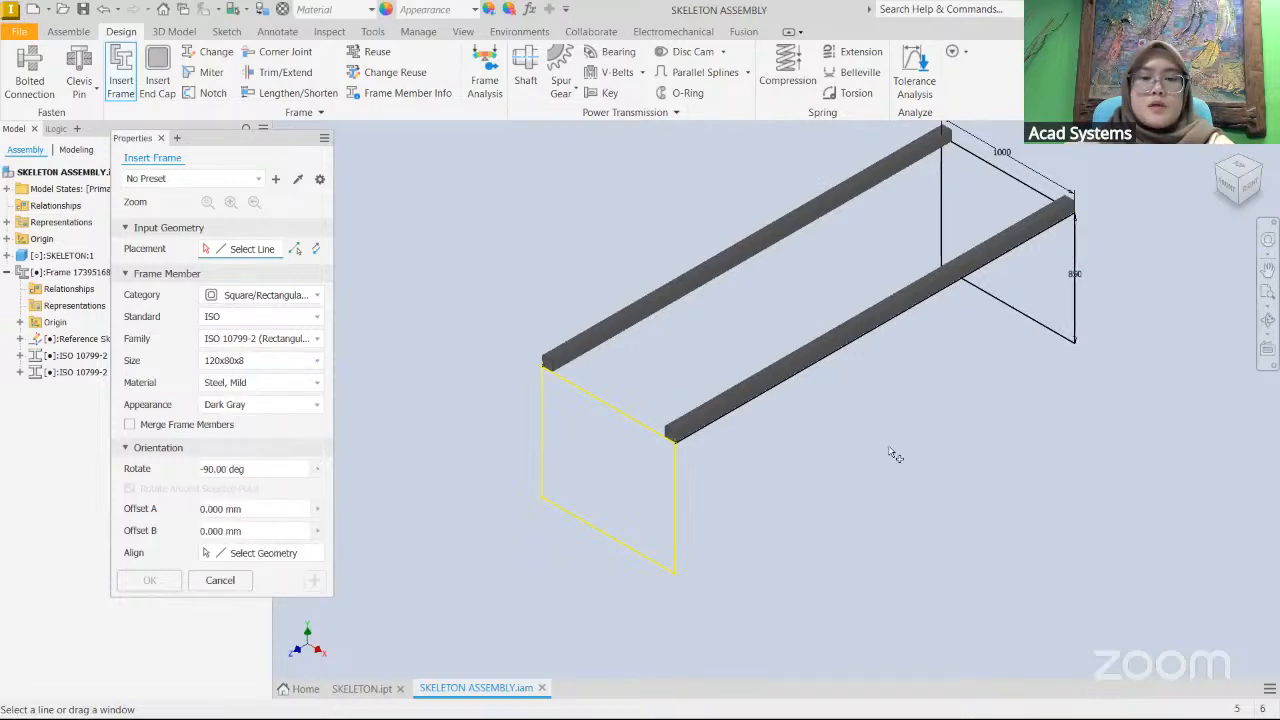
- Set the member's rotation to 90 degrees and place it on the near end's top cross line
{"action": "scroll", "coordinate": [749, 406], "scroll_direction": "up", "scroll_amount": 3}
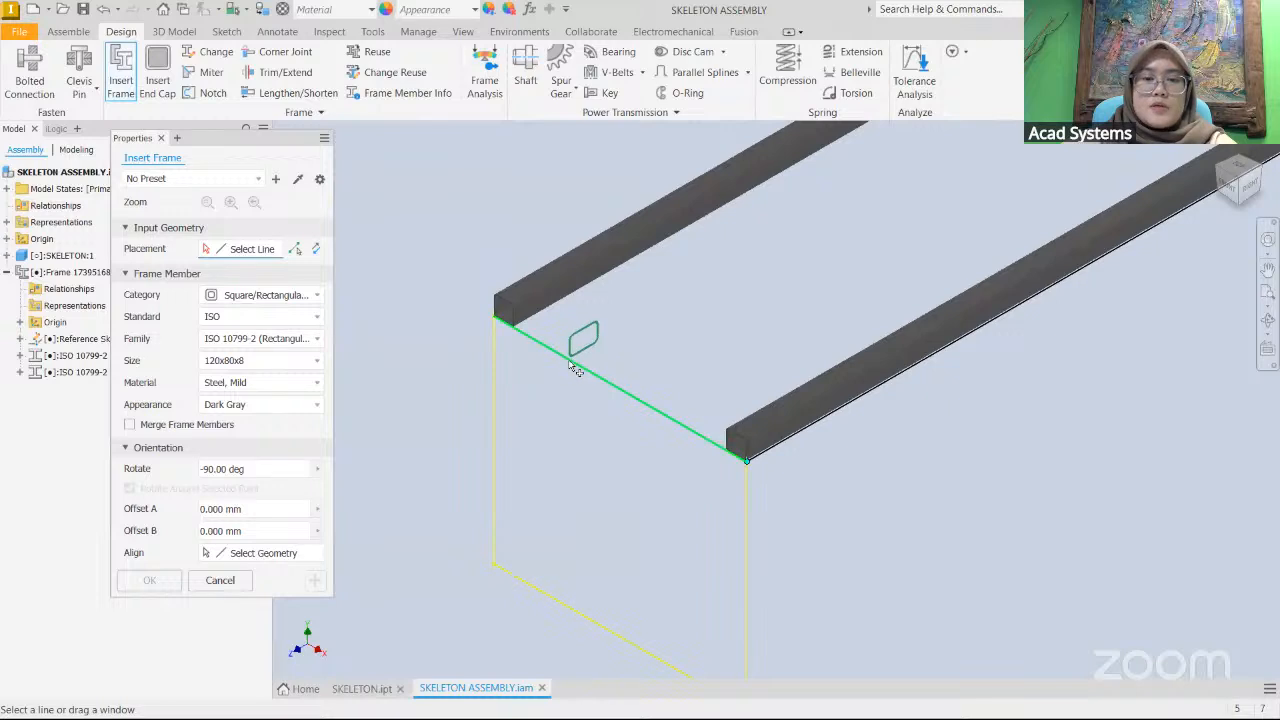
{"action": "scroll", "coordinate": [576, 373], "scroll_direction": "up", "scroll_amount": 2}
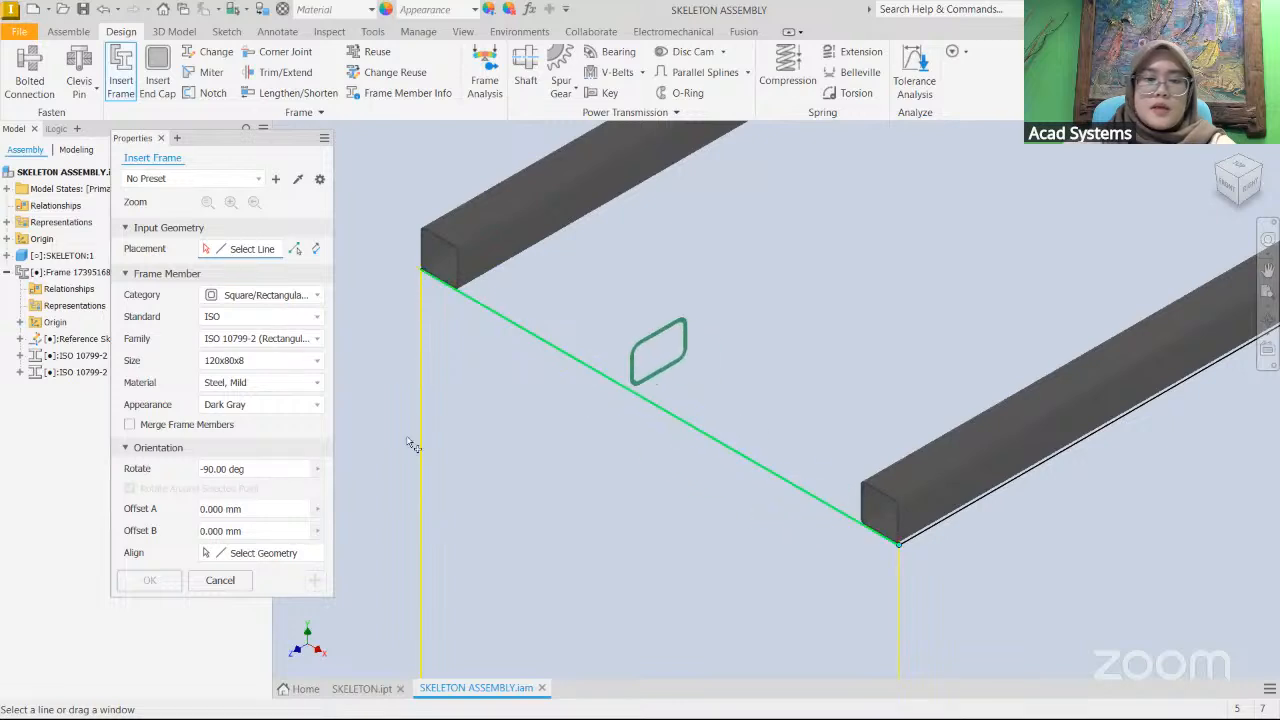
{"action": "left_click", "coordinate": [230, 467]}
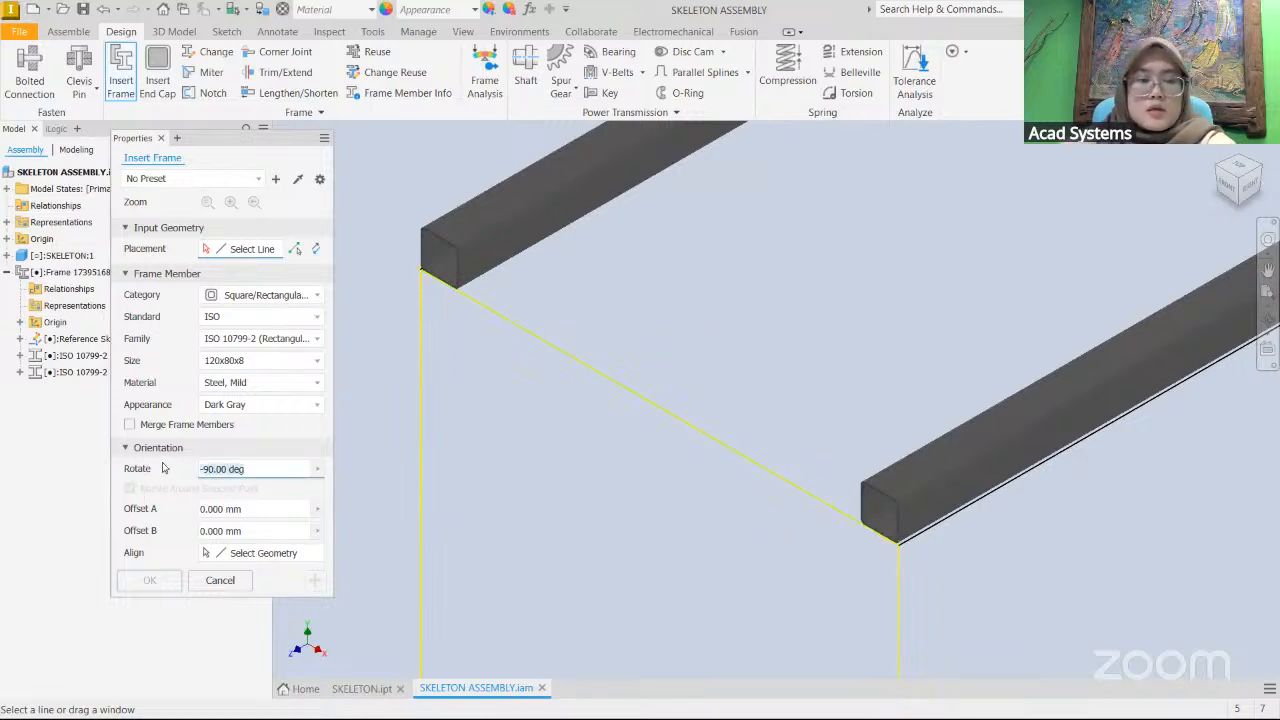
{"action": "type", "text": "0"}
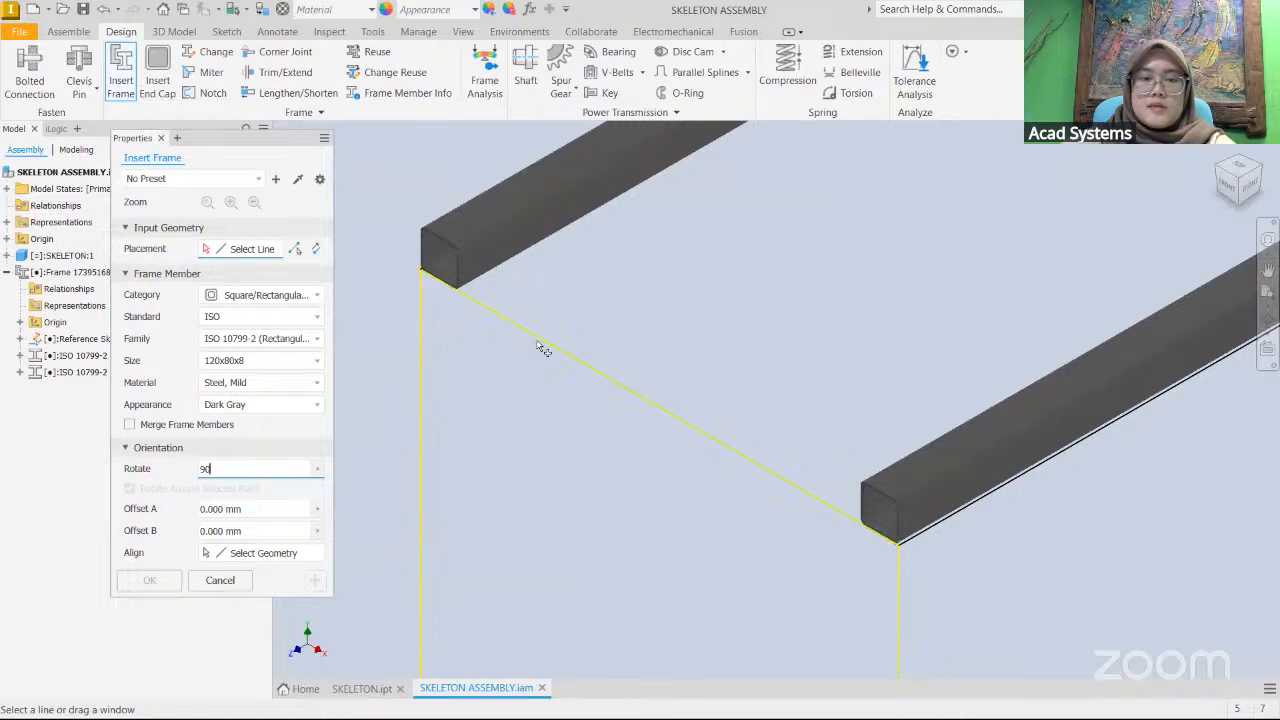
{"action": "left_click", "coordinate": [790, 482]}
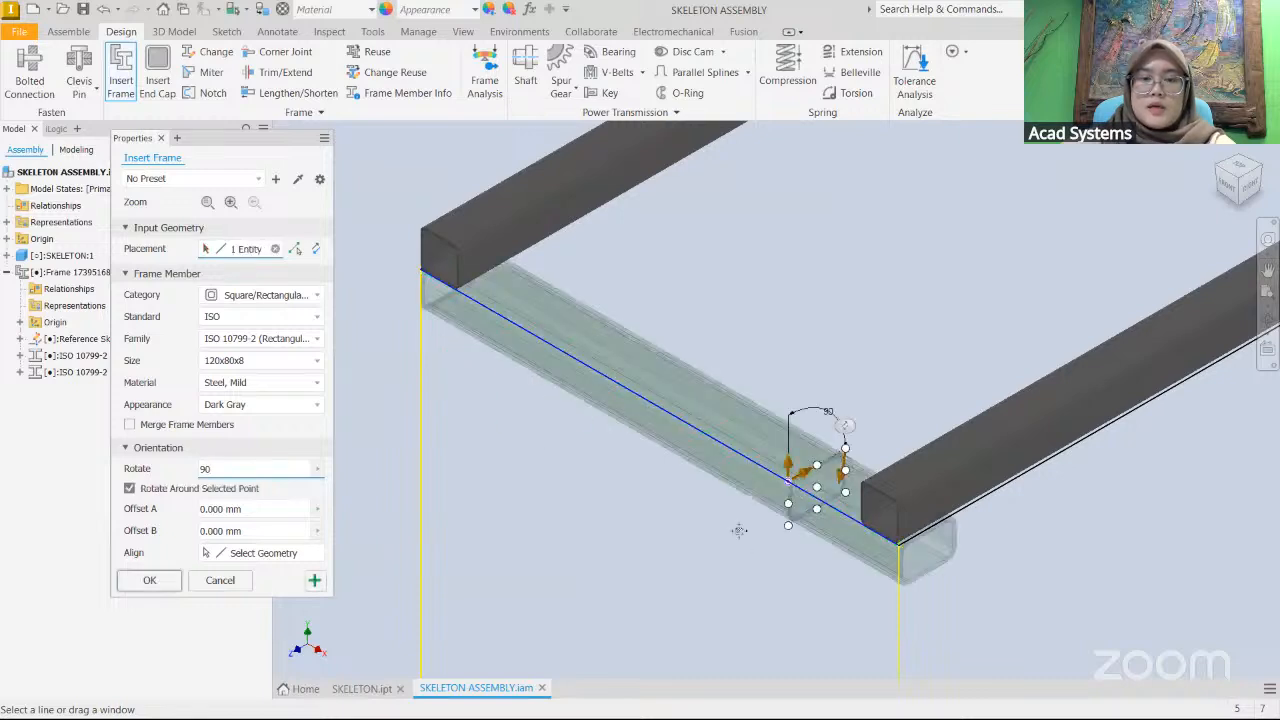
- Add the near end's two vertical lines and bottom line to the placement, and apply with default member names, keeping Insert Frame active
{"action": "middle_click_drag", "start_coordinate": [739, 531], "coordinate": [855, 506]}
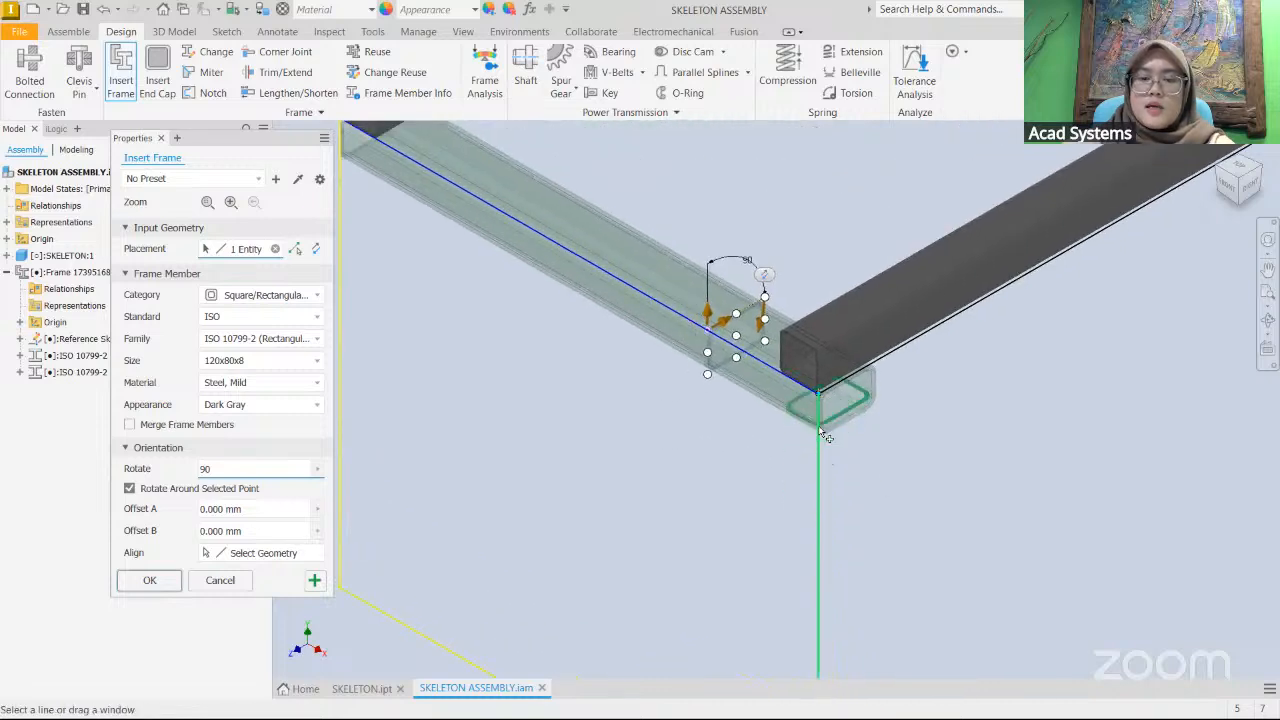
{"action": "left_click", "coordinate": [821, 540]}
{"action": "middle_click_drag", "start_coordinate": [617, 380], "coordinate": [857, 434]}
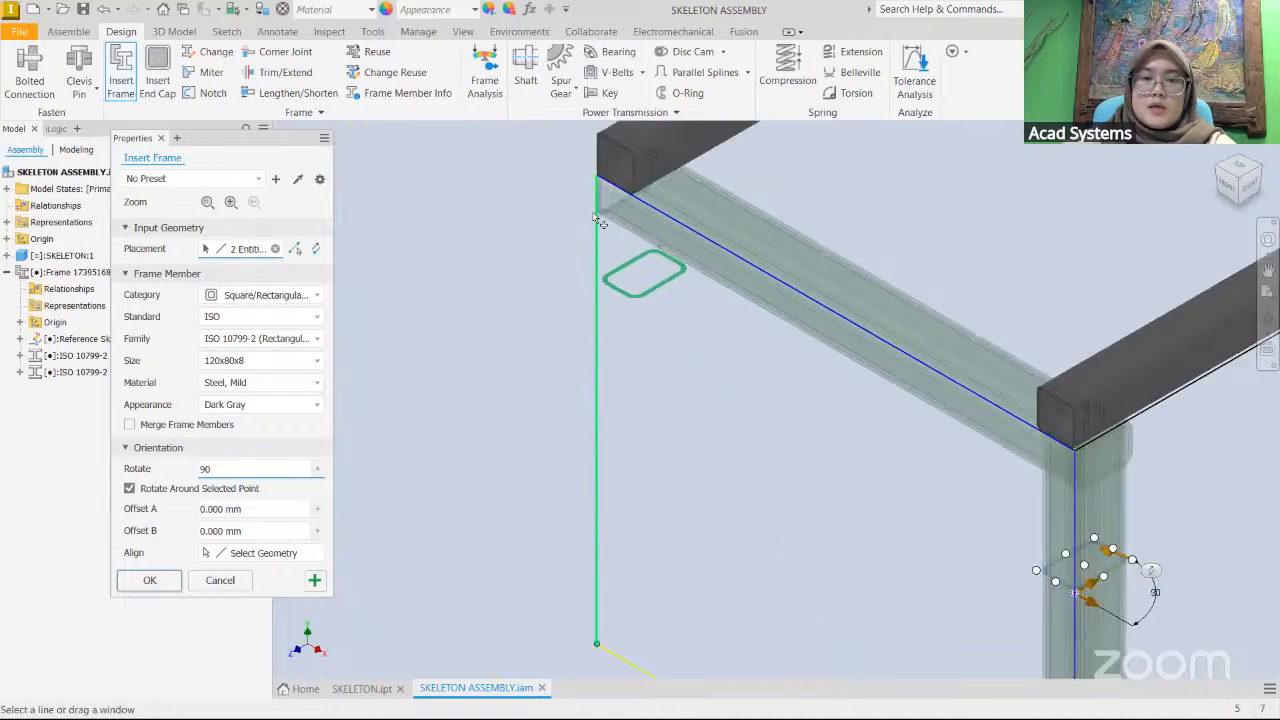
{"action": "left_click", "coordinate": [603, 352]}
{"action": "middle_click_drag", "start_coordinate": [777, 503], "coordinate": [708, 123]}
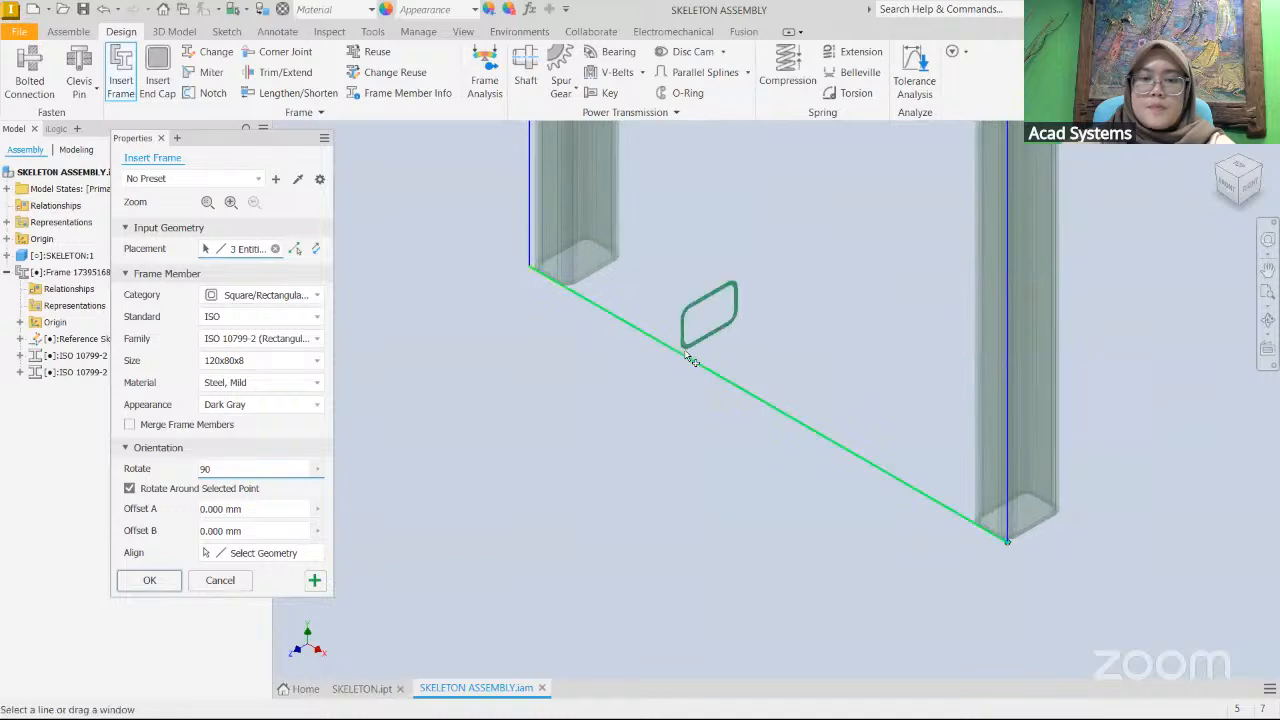
{"action": "left_click", "coordinate": [700, 348]}
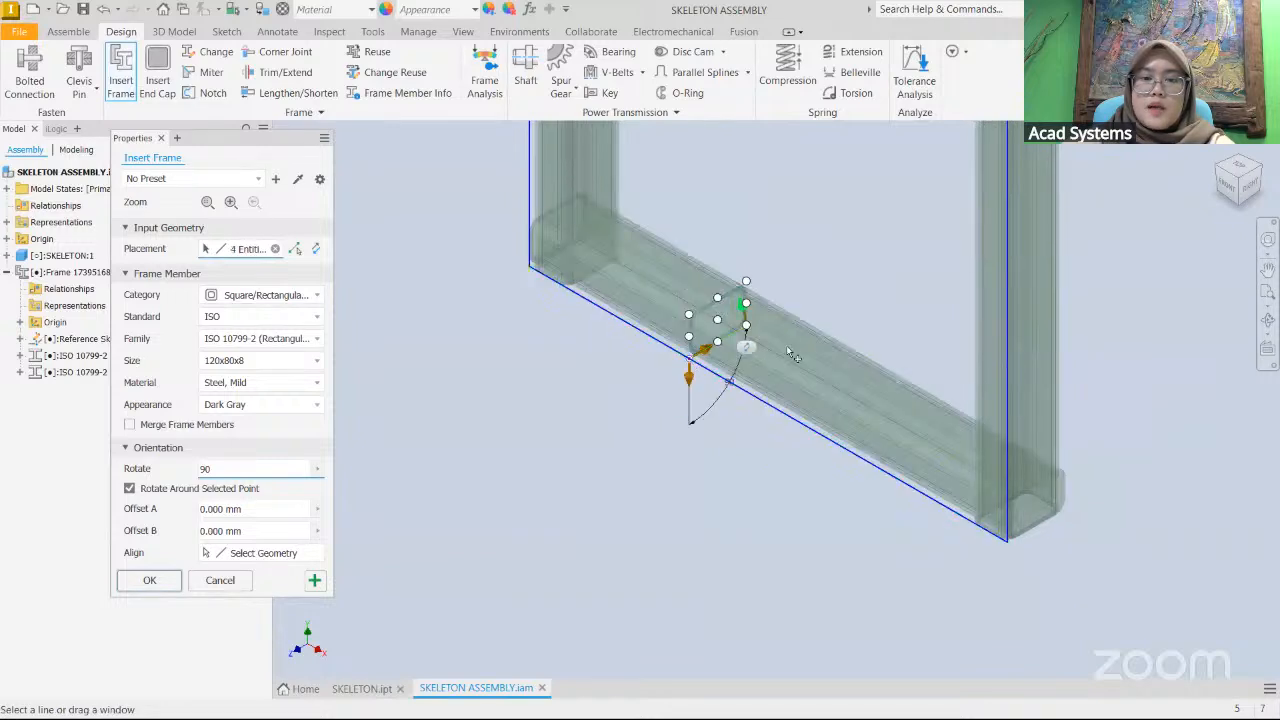
{"action": "mouse_move", "coordinate": [700, 348]}
{"action": "middle_mouse_down"}
{"action": "mouse_move", "coordinate": [740, 336]}
{"action": "mouse_move", "coordinate": [465, 485]}
{"action": "middle_mouse_up"}
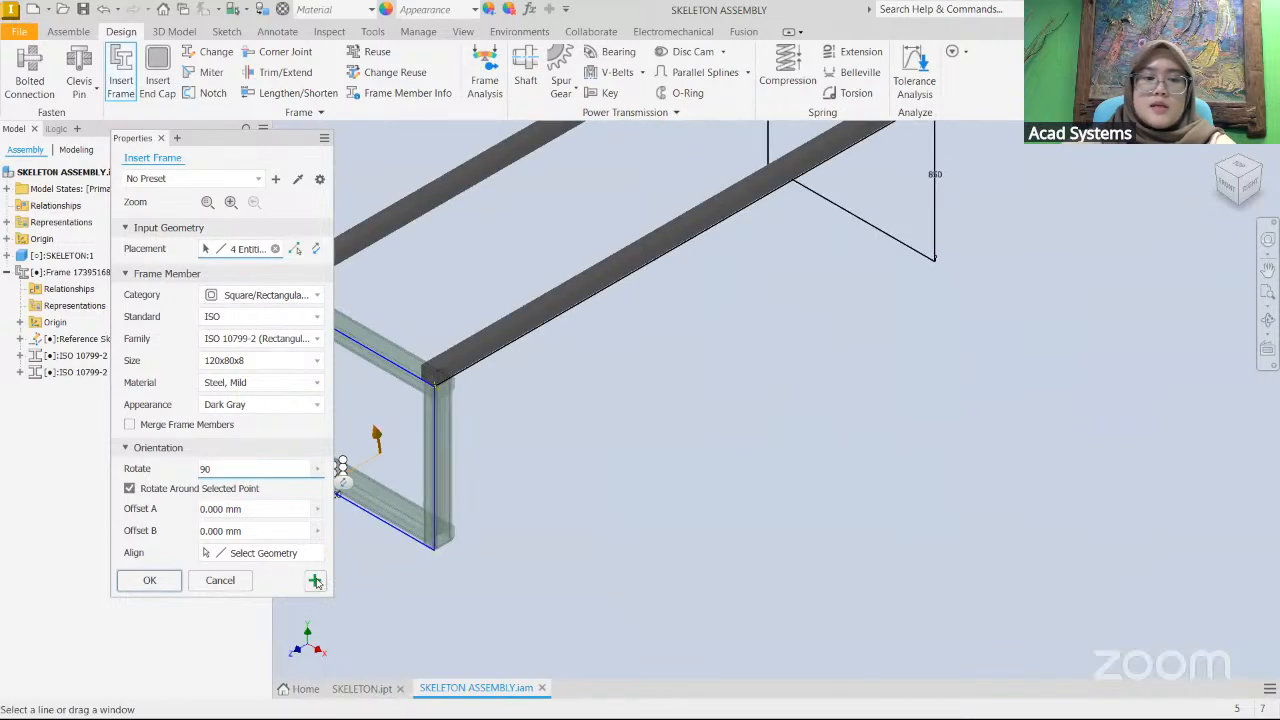
{"action": "left_click", "coordinate": [314, 580]}
{"action": "left_click", "coordinate": [553, 496]}
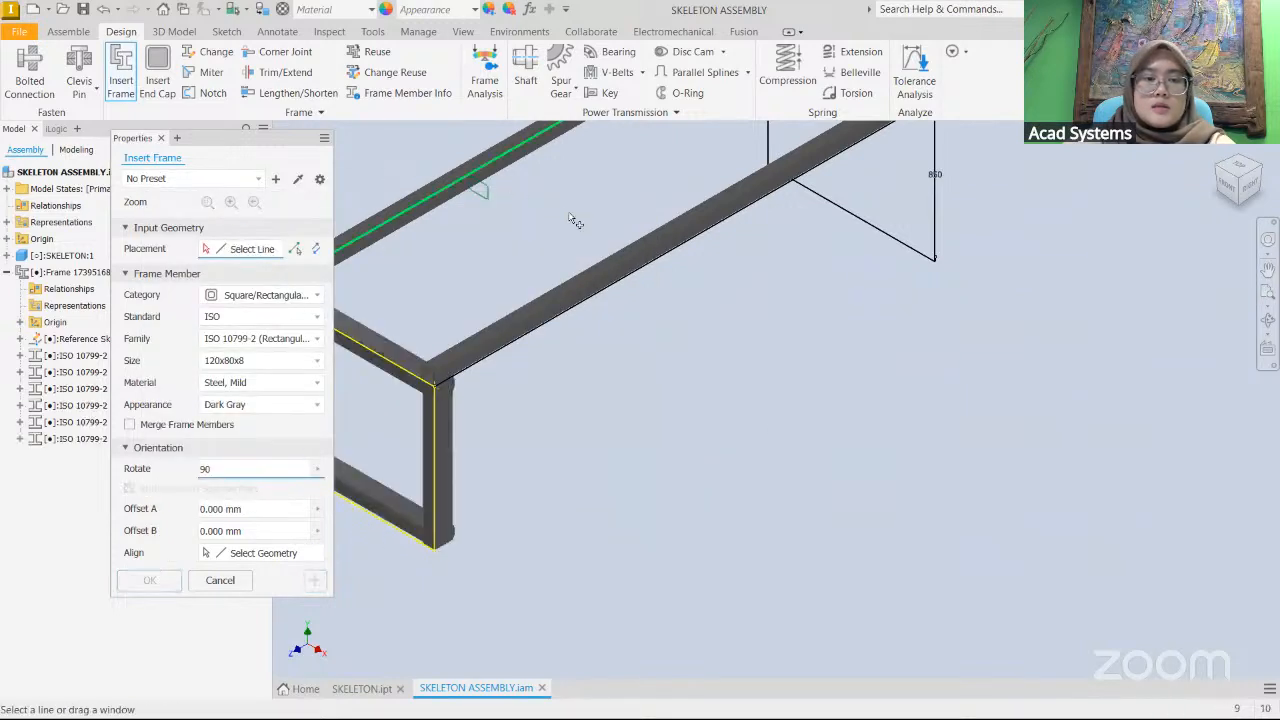
- Insert the same 120x80x8 tube on the far end's top cross line and two vertical lines, applying with default member names
{"action": "middle_click_drag", "start_coordinate": [778, 405], "coordinate": [709, 674]}
{"action": "scroll", "coordinate": [661, 392], "scroll_direction": "up", "scroll_amount": 3}
{"action": "middle_click_drag", "start_coordinate": [654, 371], "coordinate": [586, 412]}
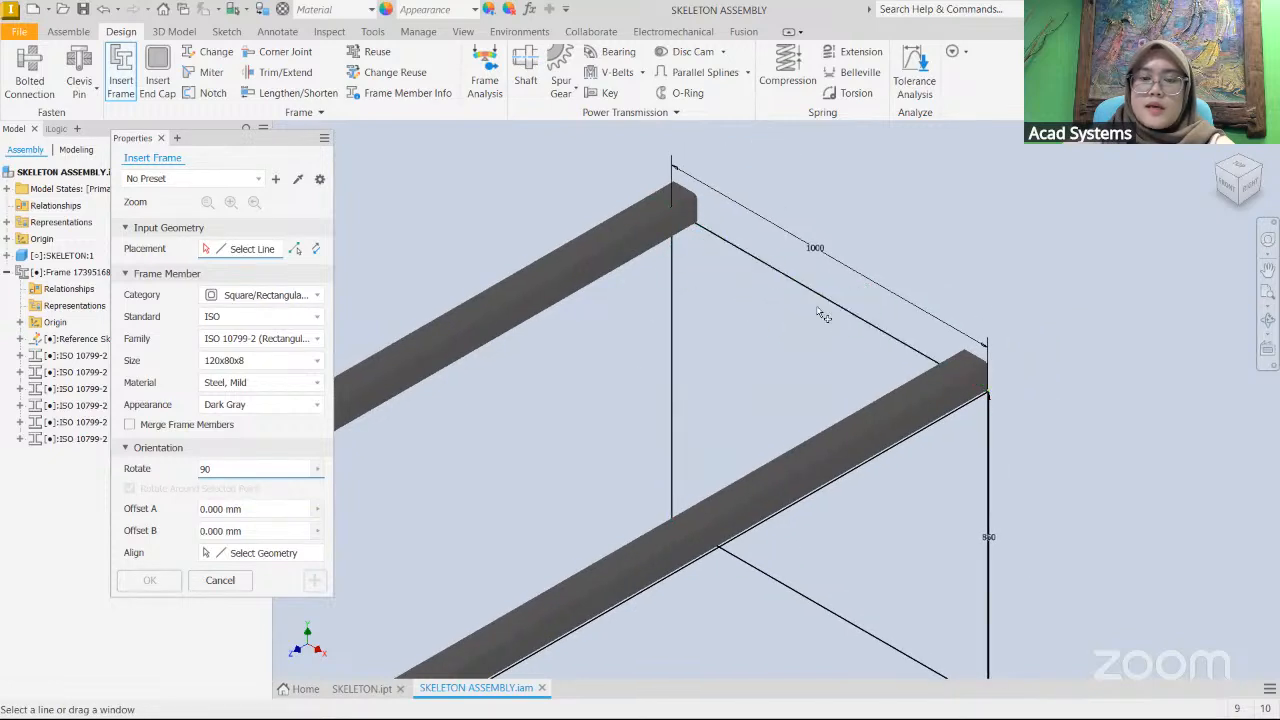
{"action": "left_click", "coordinate": [727, 244]}
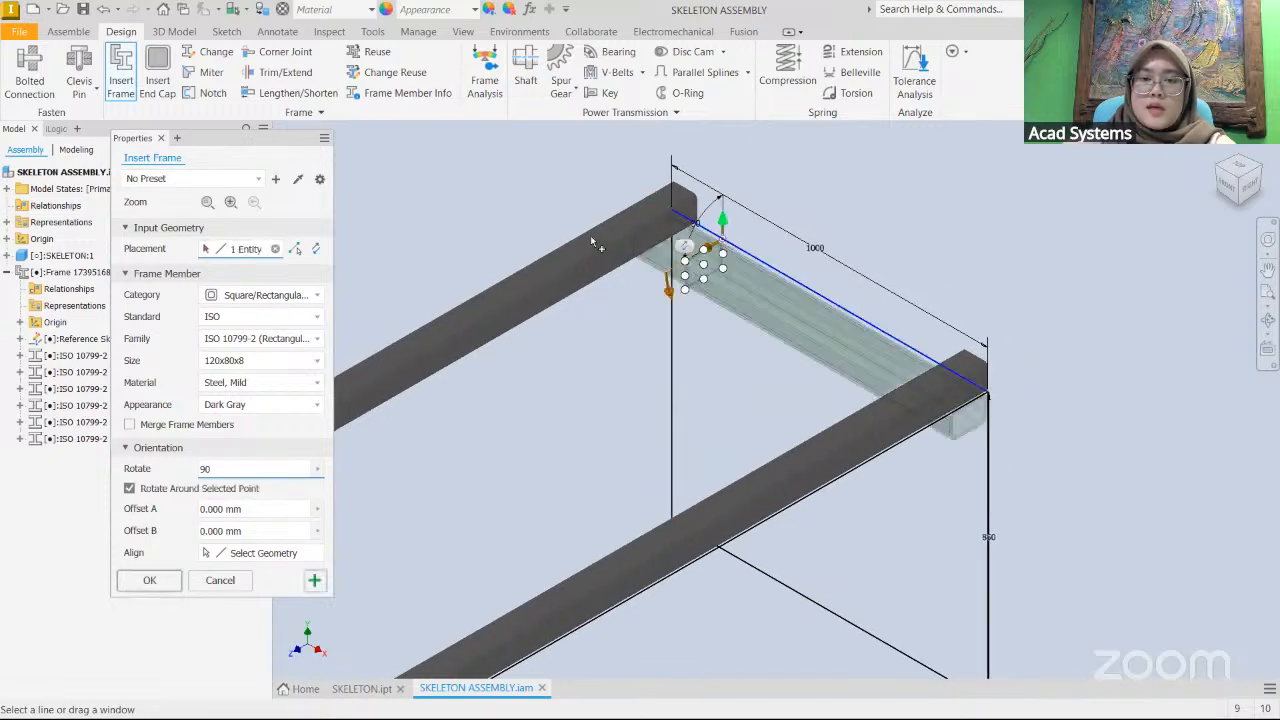
{"action": "middle_click_drag", "start_coordinate": [728, 250], "coordinate": [560, 97]}
{"action": "left_click", "coordinate": [819, 323]}
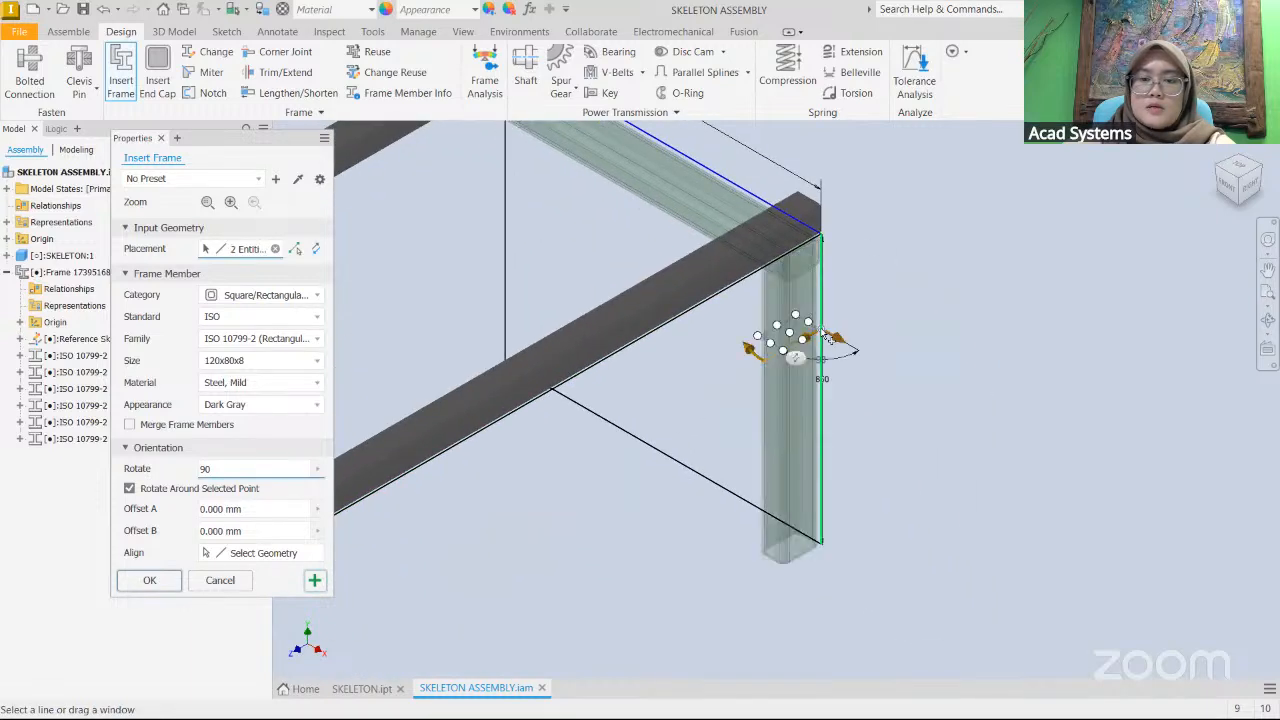
{"action": "left_click", "coordinate": [505, 212]}
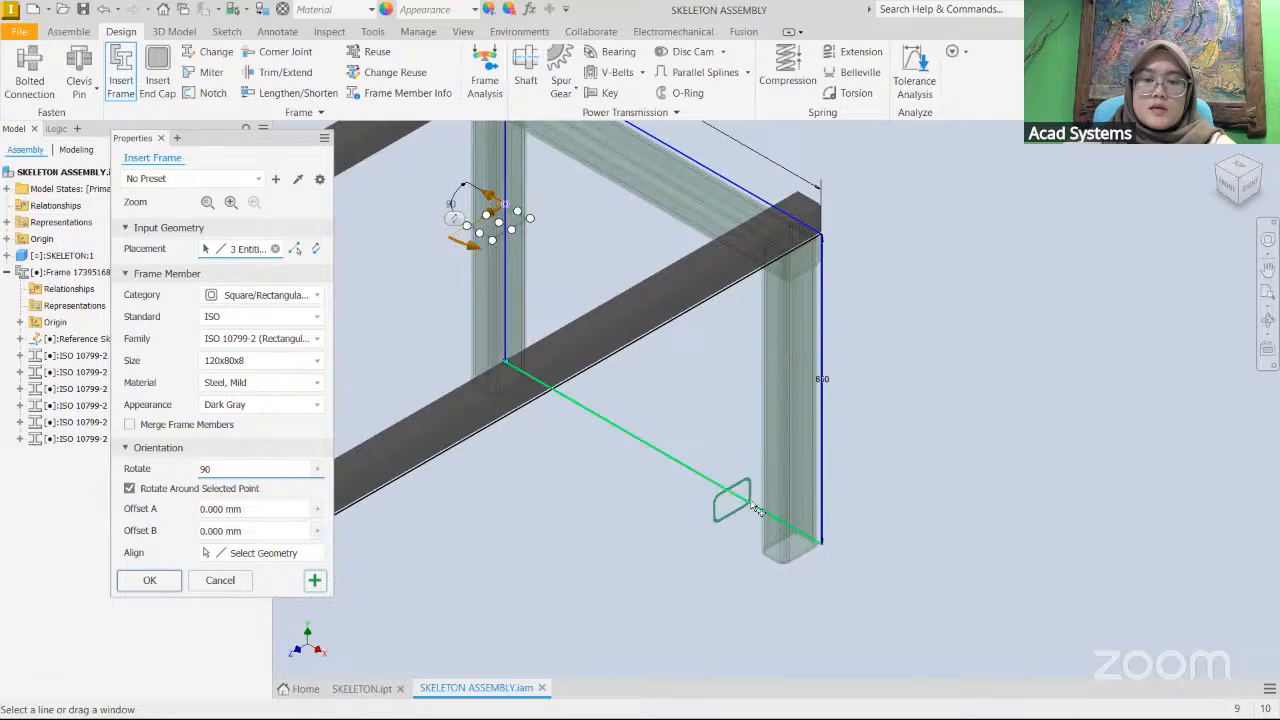
{"action": "left_click", "coordinate": [314, 581]}
{"action": "left_click", "coordinate": [565, 493]}
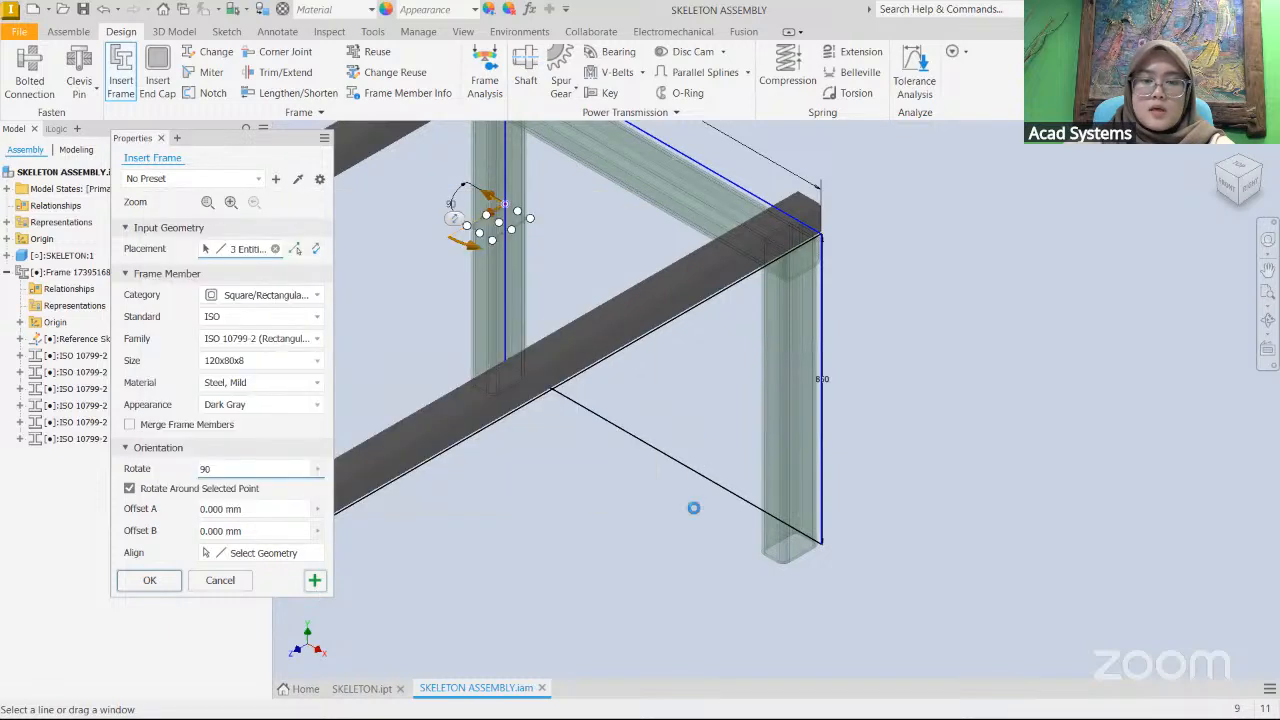
- Place the 120x80x8 tube on the far end's bottom cross line, keeping the 90-degree rotation
{"action": "left_click", "coordinate": [606, 425]}
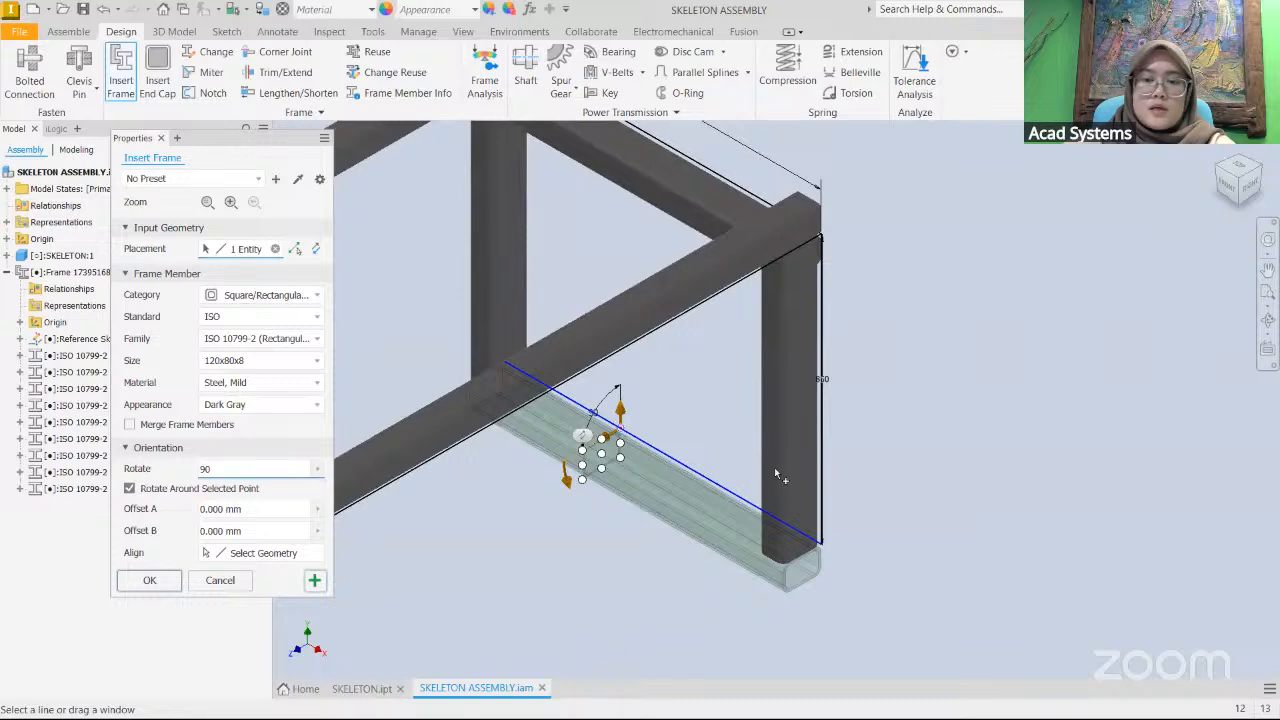
{"action": "scroll", "coordinate": [774, 468], "scroll_direction": "down", "scroll_amount": 4}
{"action": "middle_click_drag", "start_coordinate": [569, 569], "coordinate": [667, 413]}
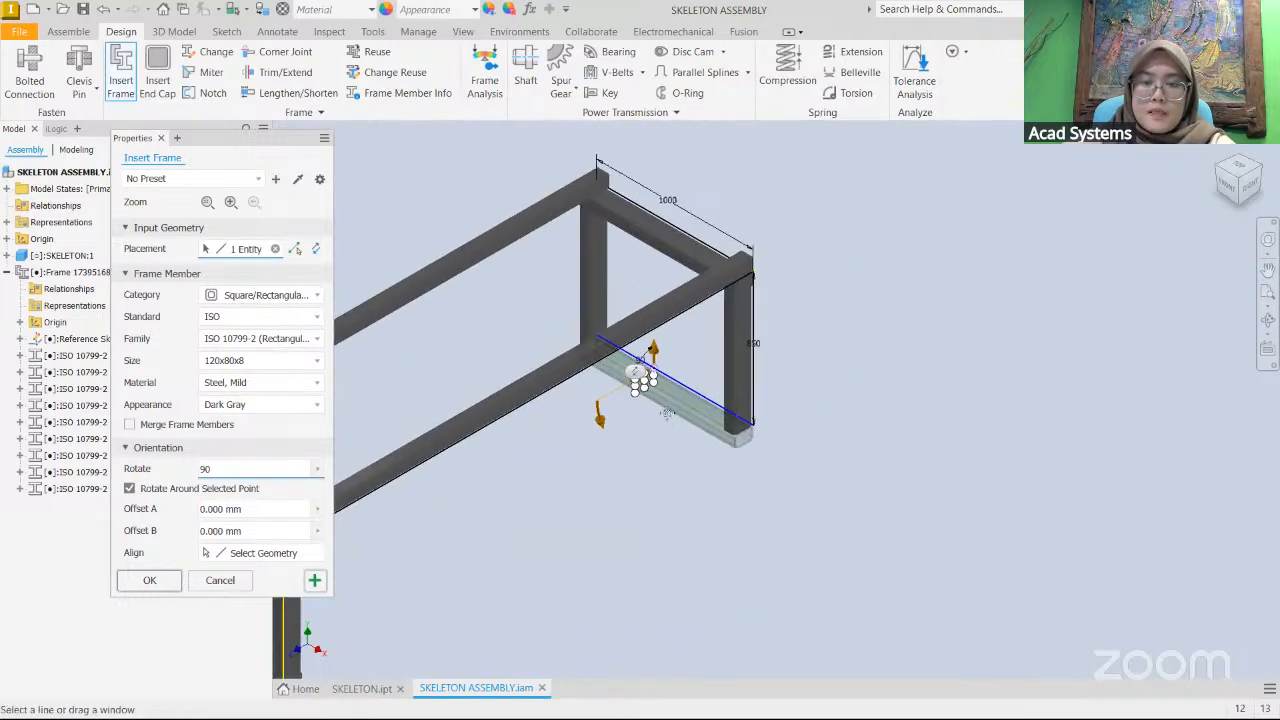
{"action": "scroll", "coordinate": [667, 413], "scroll_direction": "down", "scroll_amount": 6}
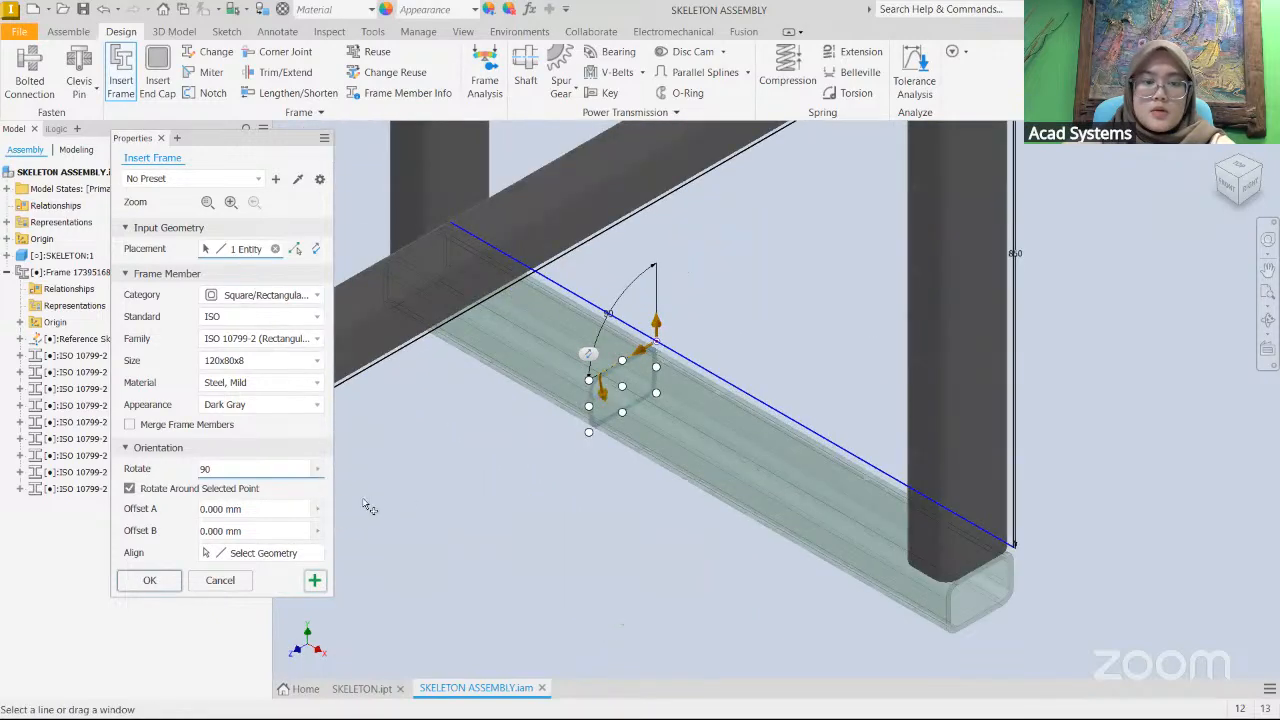
- Try rotating the far end's bottom tube to 0 degrees, and restore its 90-degree rotation
{"action": "type", "text": "0"}
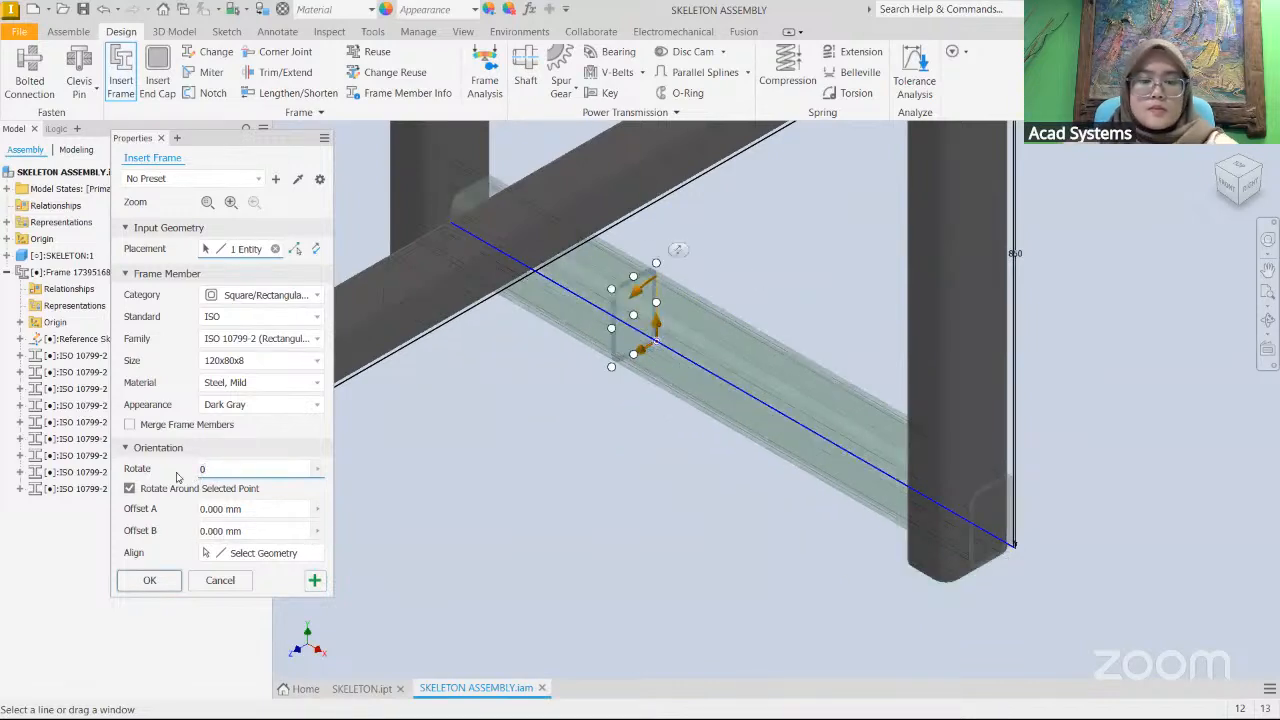
{"action": "type", "text": "90"}
{"action": "scroll", "coordinate": [758, 473], "scroll_direction": "up", "scroll_amount": 3}
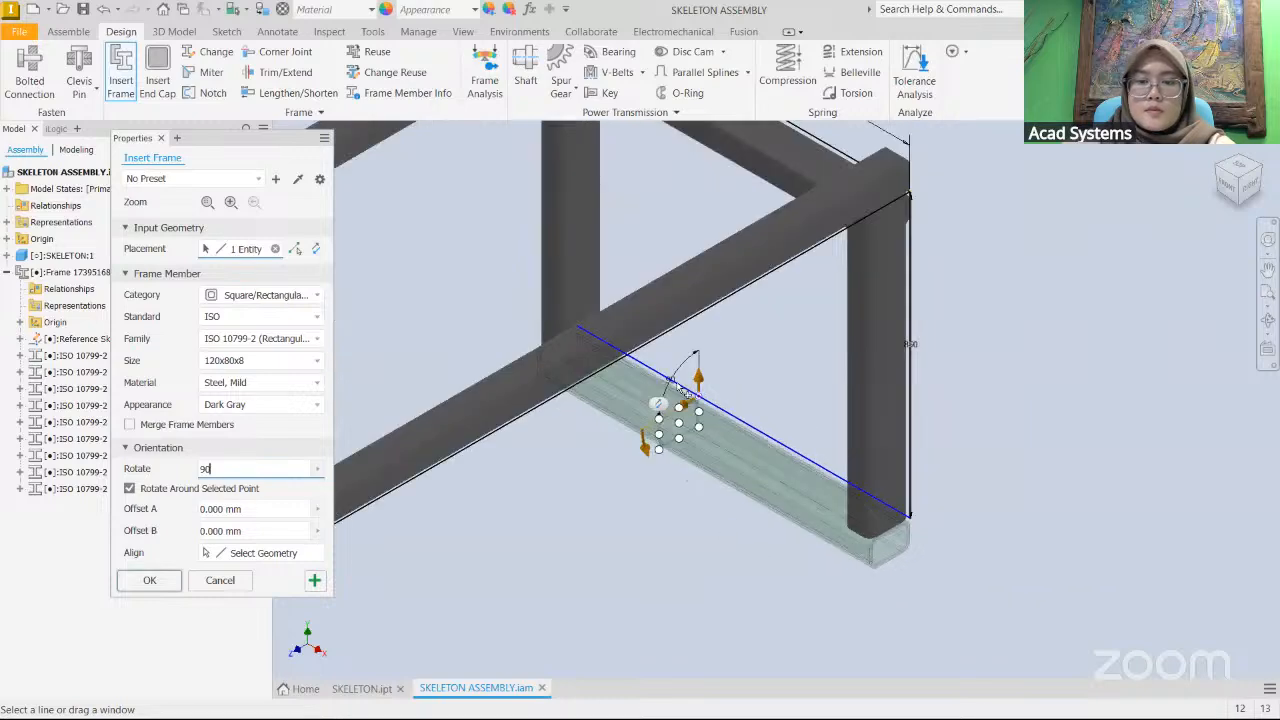
- Anchor the far end's bottom tube by its profile's lower outer corner, and finish inserting it with the default member name
{"action": "left_click", "coordinate": [1249, 194]}
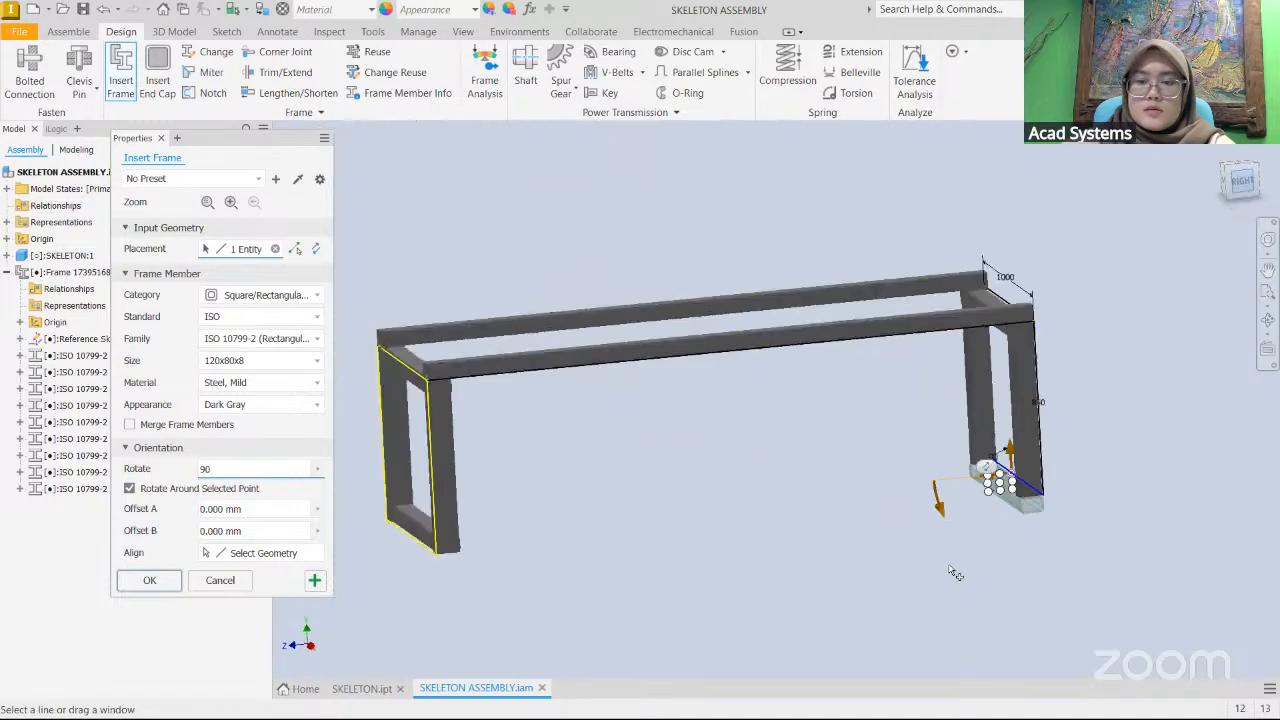
{"action": "left_click", "coordinate": [1254, 165]}
{"action": "scroll", "coordinate": [907, 578], "scroll_direction": "up", "scroll_amount": 6}
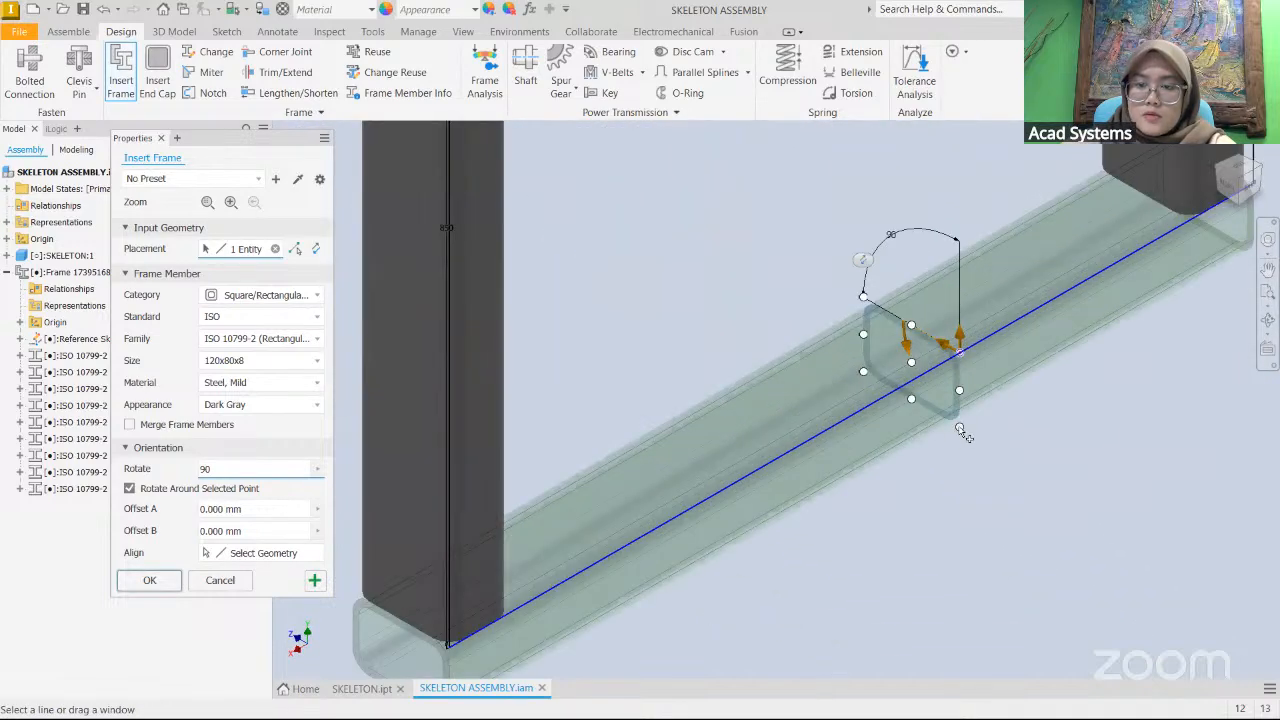
{"action": "scroll", "coordinate": [500, 465], "scroll_direction": "down", "scroll_amount": 4}
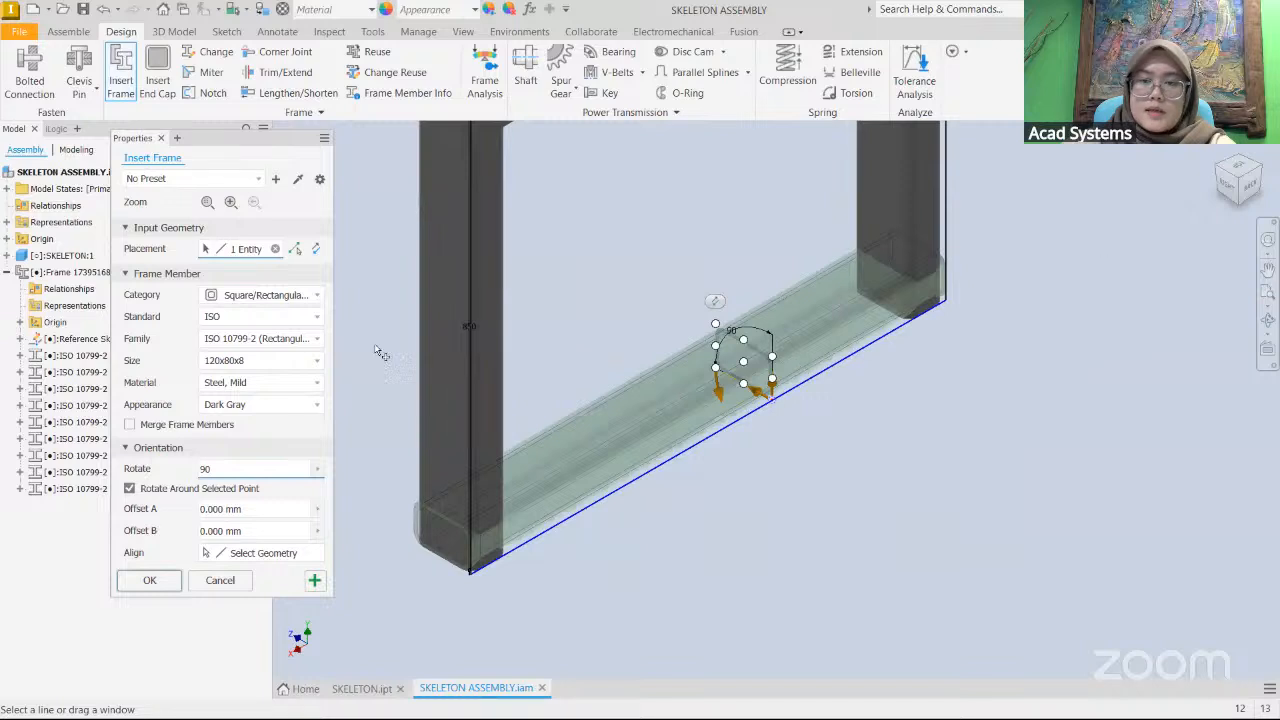
{"action": "left_click", "coordinate": [149, 580]}
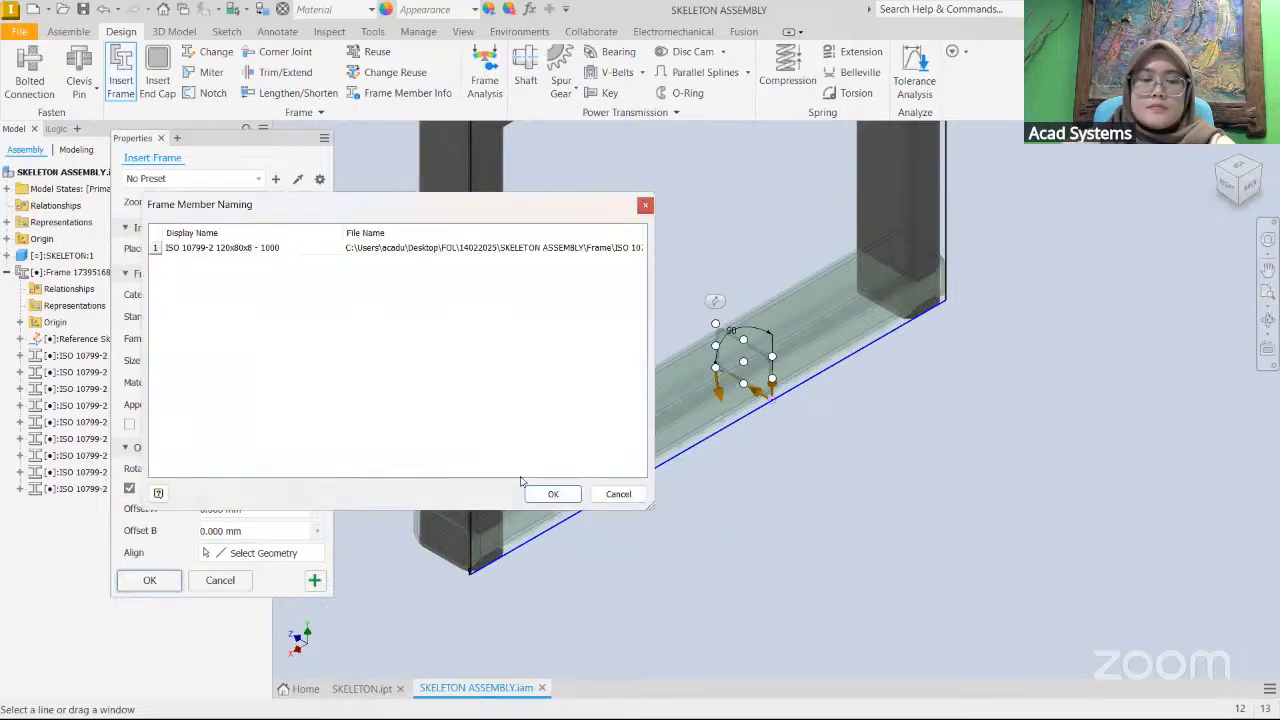
{"action": "left_click", "coordinate": [552, 494]}
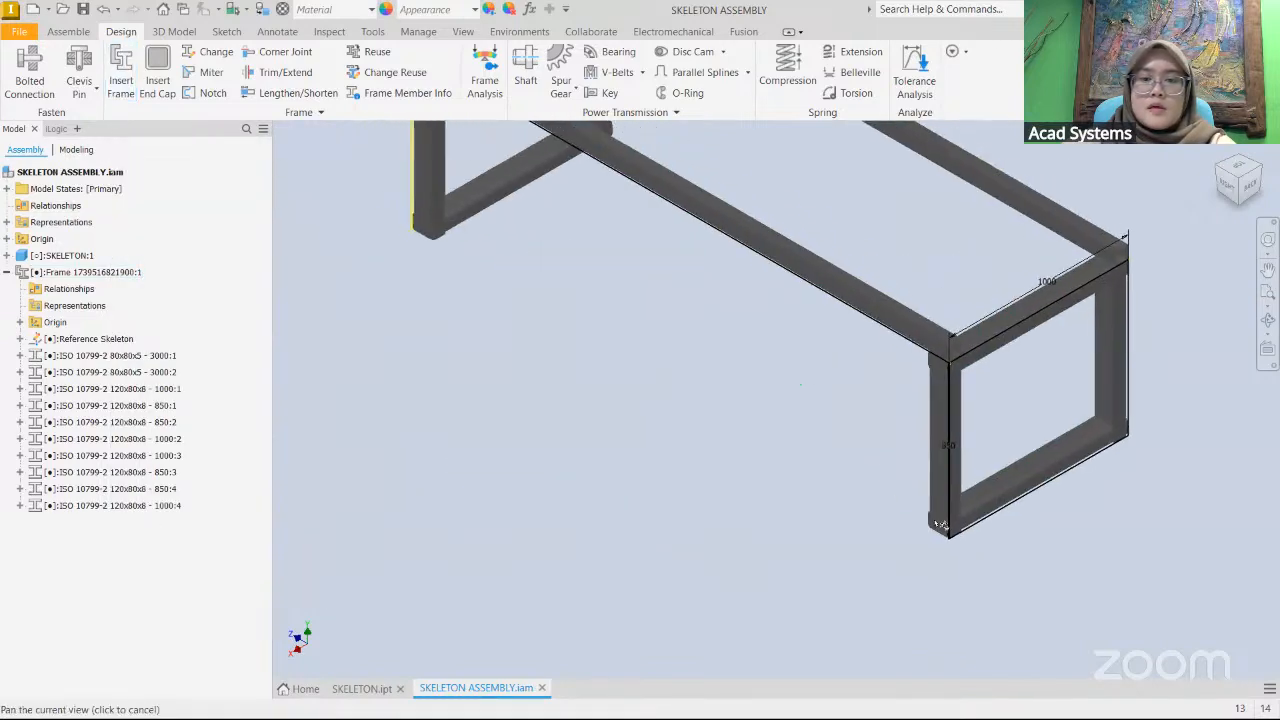
{"action": "left_click", "coordinate": [1229, 186]}
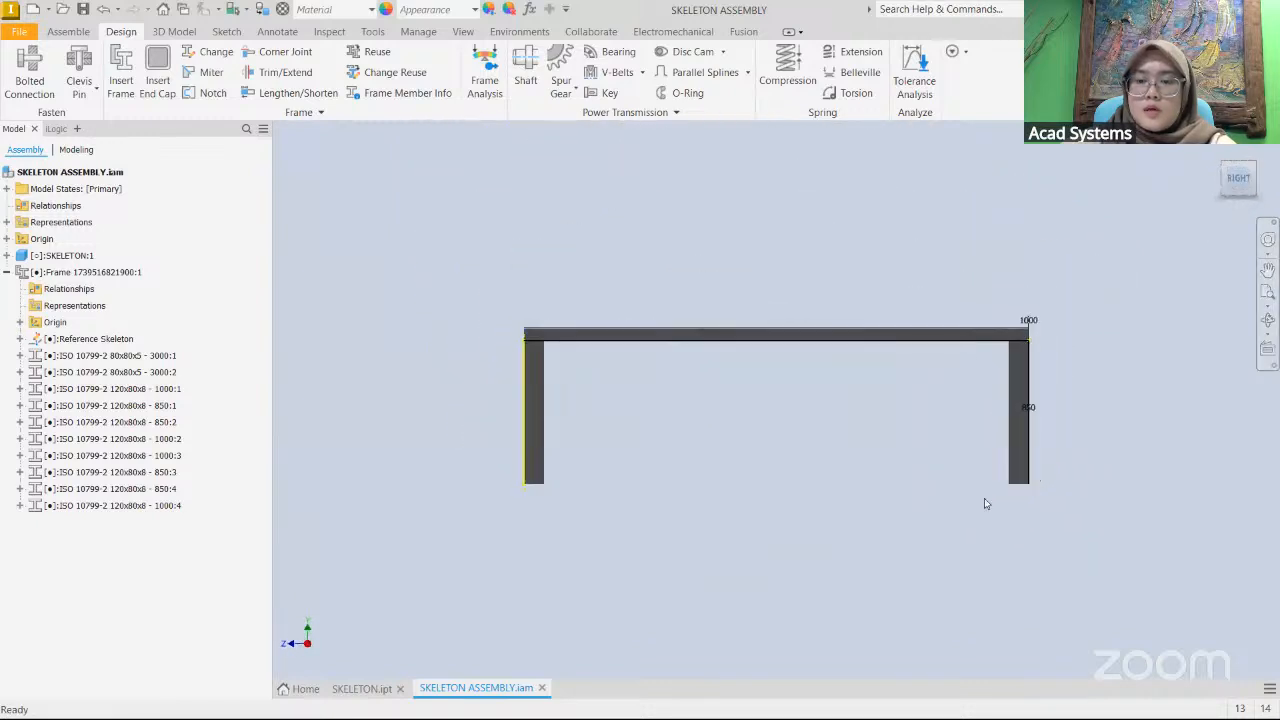
- Examine how the bottom tube and legs overlap at both lower corners of the near end frame
{"action": "left_click", "coordinate": [1226, 168]}
{"action": "scroll", "coordinate": [612, 486], "scroll_direction": "up", "scroll_amount": 6}
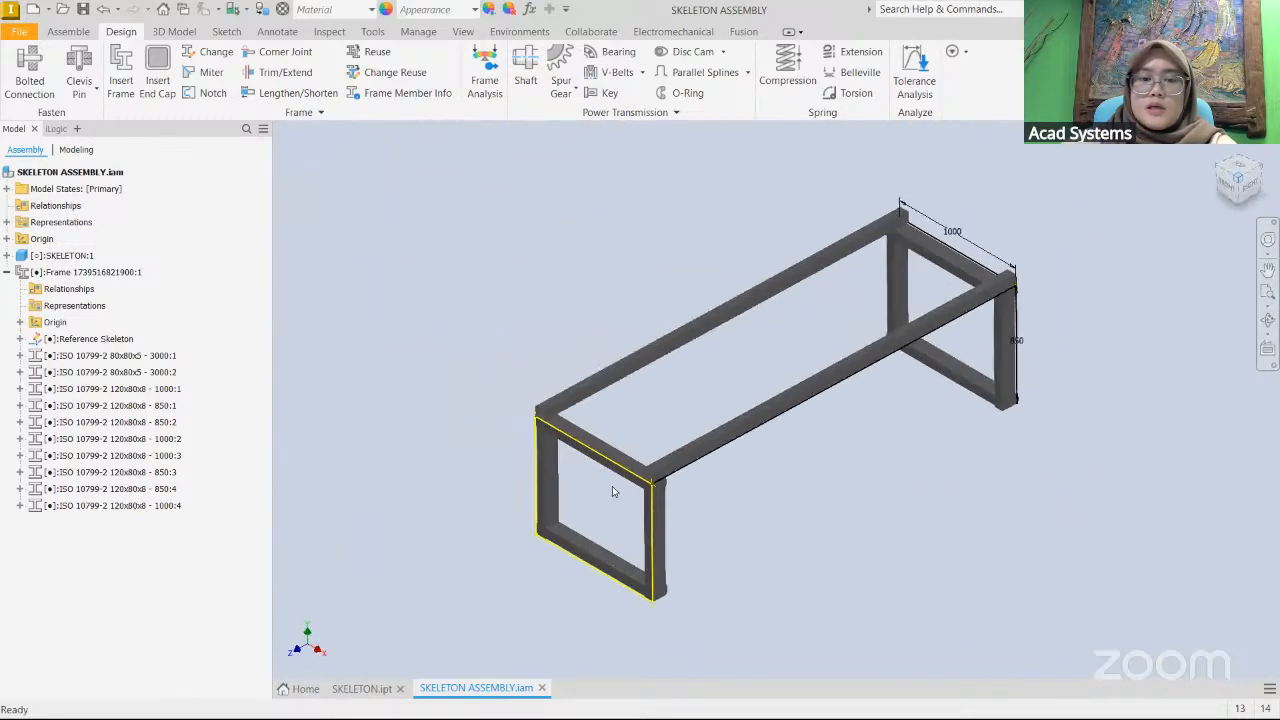
{"action": "middle_click_drag", "start_coordinate": [662, 557], "coordinate": [713, 542]}
{"action": "scroll", "coordinate": [709, 378], "scroll_direction": "up", "scroll_amount": 3}
{"action": "middle_click_drag", "start_coordinate": [630, 355], "coordinate": [785, 249]}
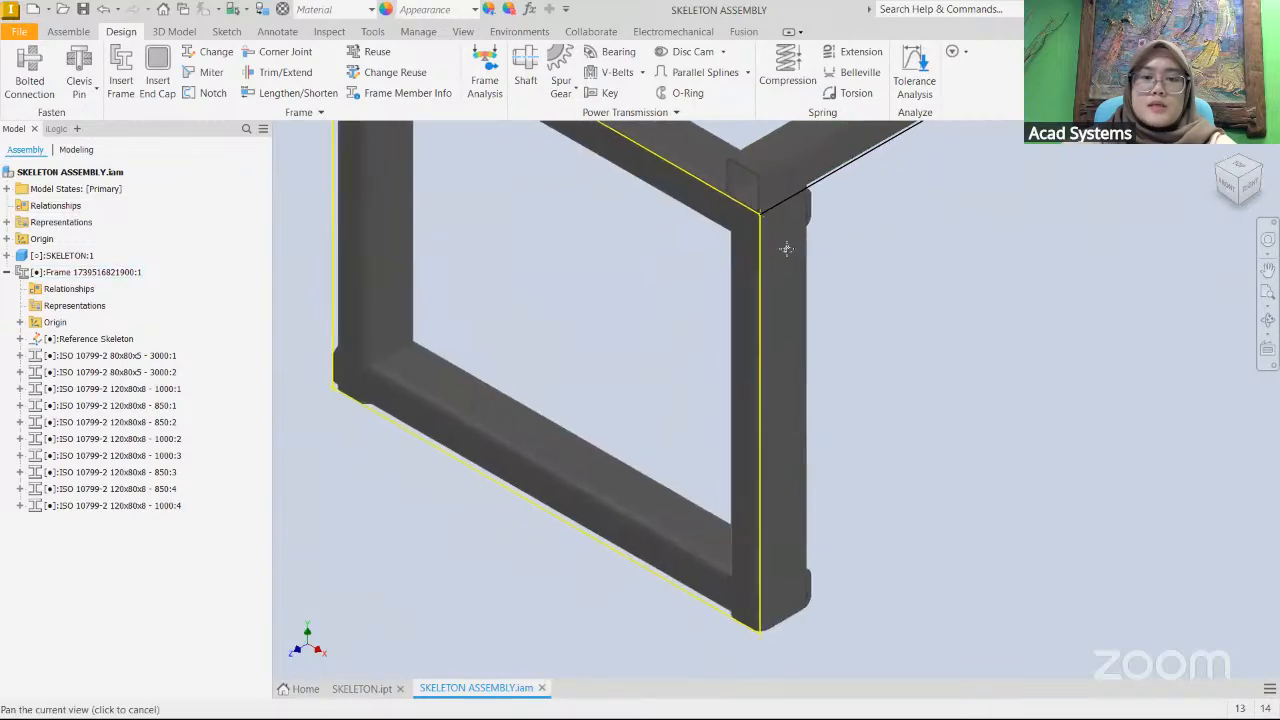
{"action": "middle_click_drag", "start_coordinate": [527, 437], "coordinate": [531, 340]}
{"action": "scroll", "coordinate": [881, 525], "scroll_direction": "up", "scroll_amount": 3}
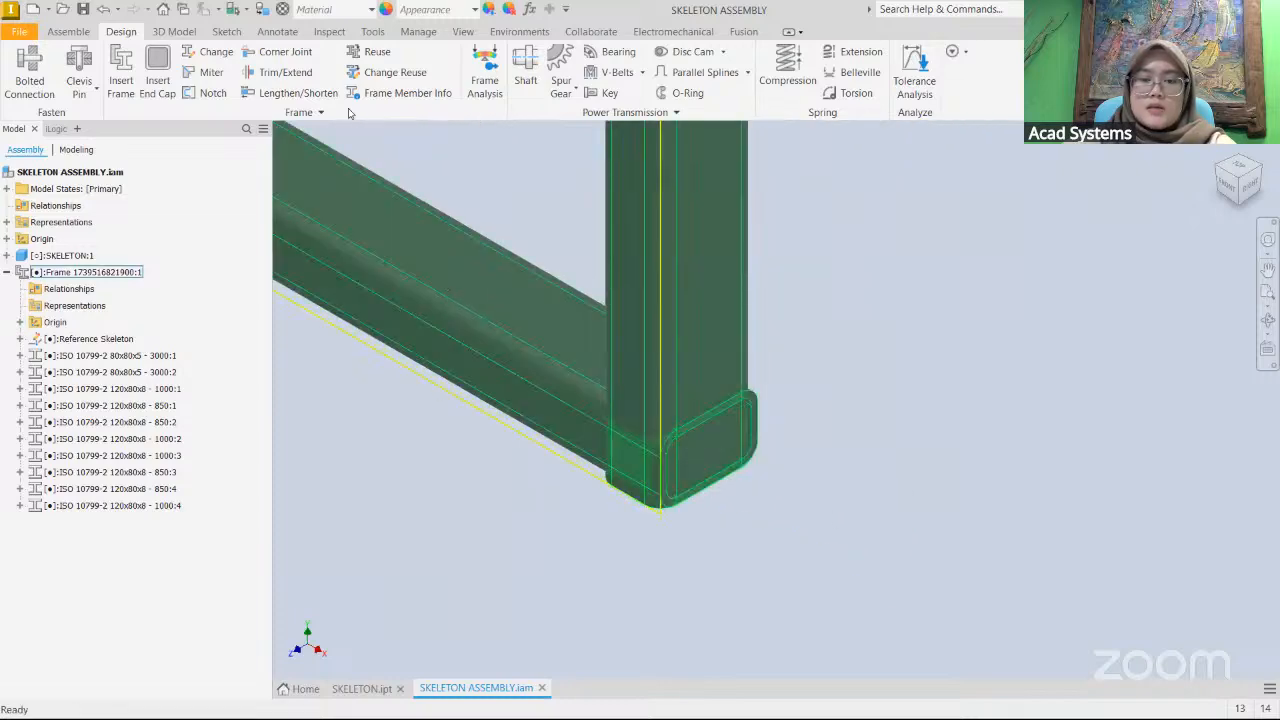
{"action": "middle_click_drag", "start_coordinate": [484, 290], "coordinate": [925, 701]}
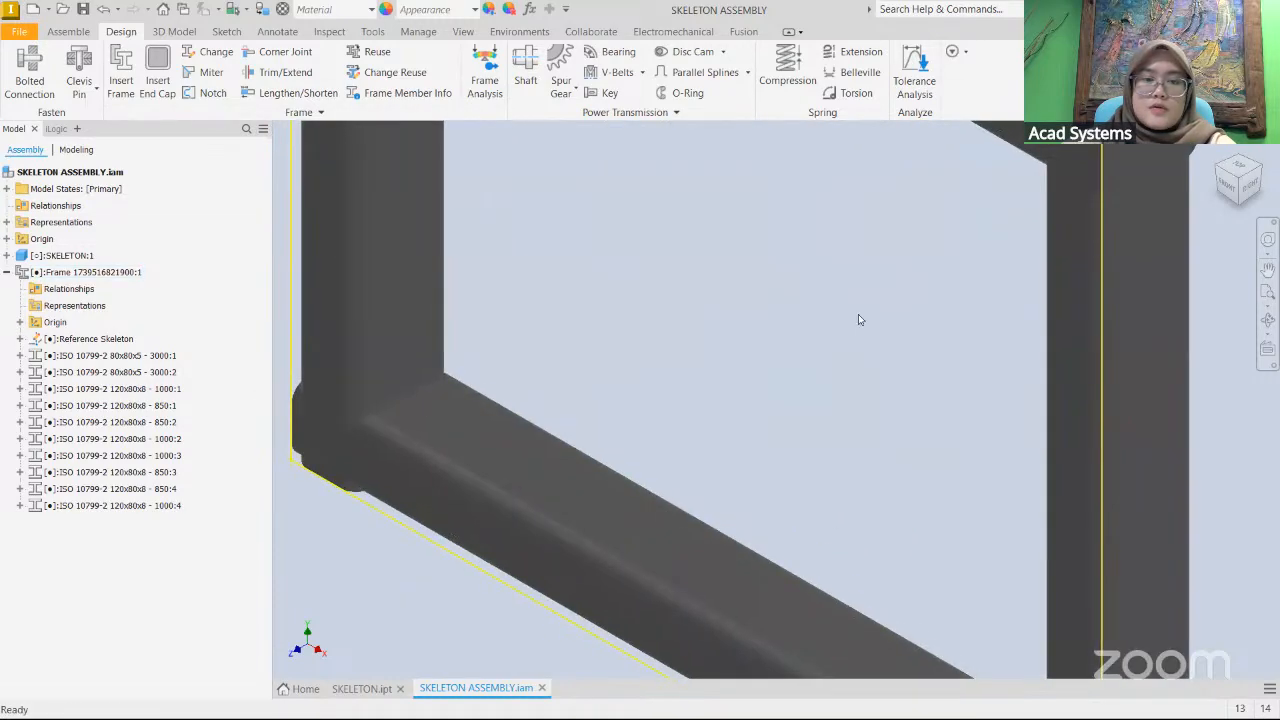
{"action": "scroll", "coordinate": [860, 320], "scroll_direction": "down", "scroll_amount": 3}
{"action": "middle_click_drag", "start_coordinate": [934, 403], "coordinate": [682, 394]}
{"action": "scroll", "coordinate": [714, 414], "scroll_direction": "down", "scroll_amount": 3}
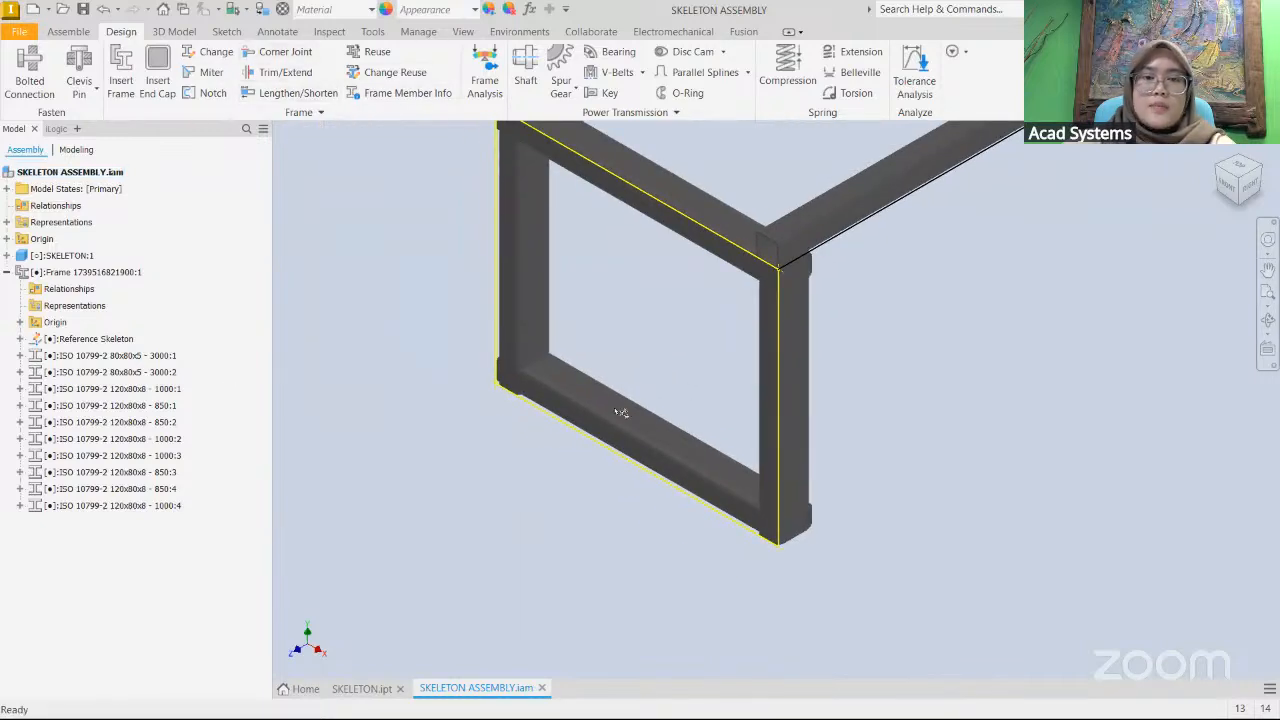
{"action": "scroll", "coordinate": [648, 490], "scroll_direction": "up", "scroll_amount": 4}
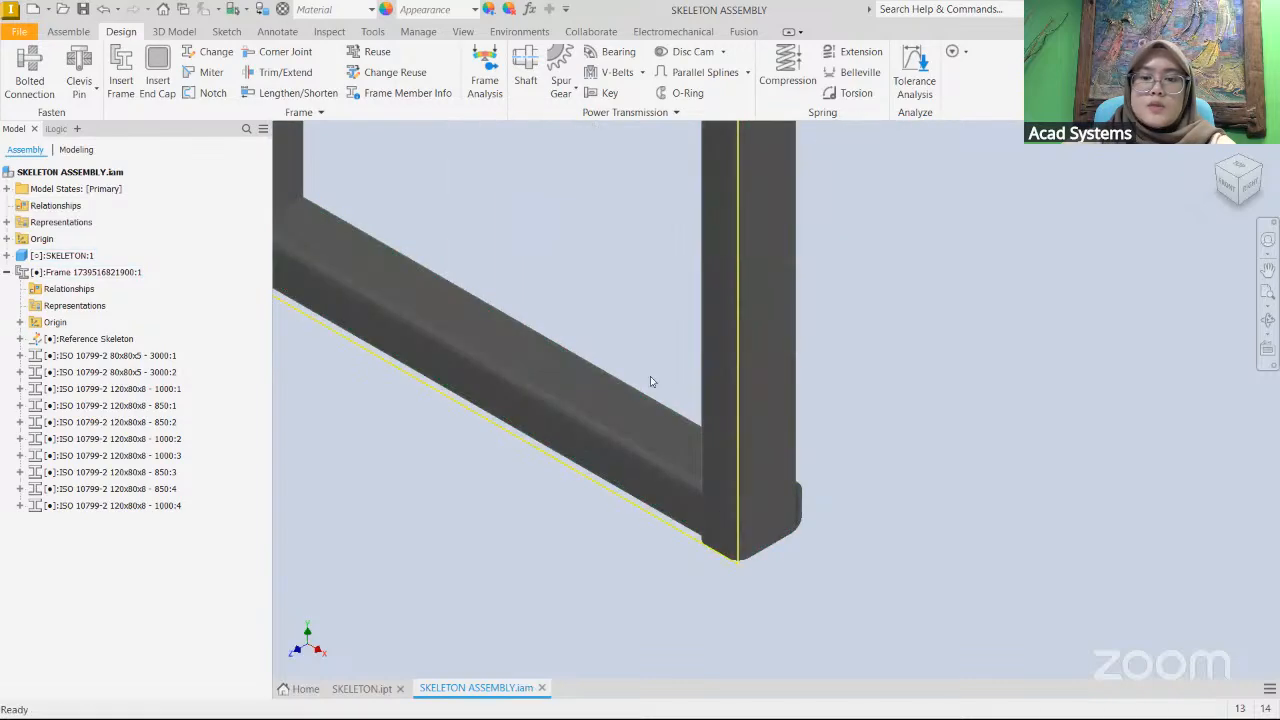
{"action": "middle_click_drag", "start_coordinate": [656, 368], "coordinate": [783, 399]}
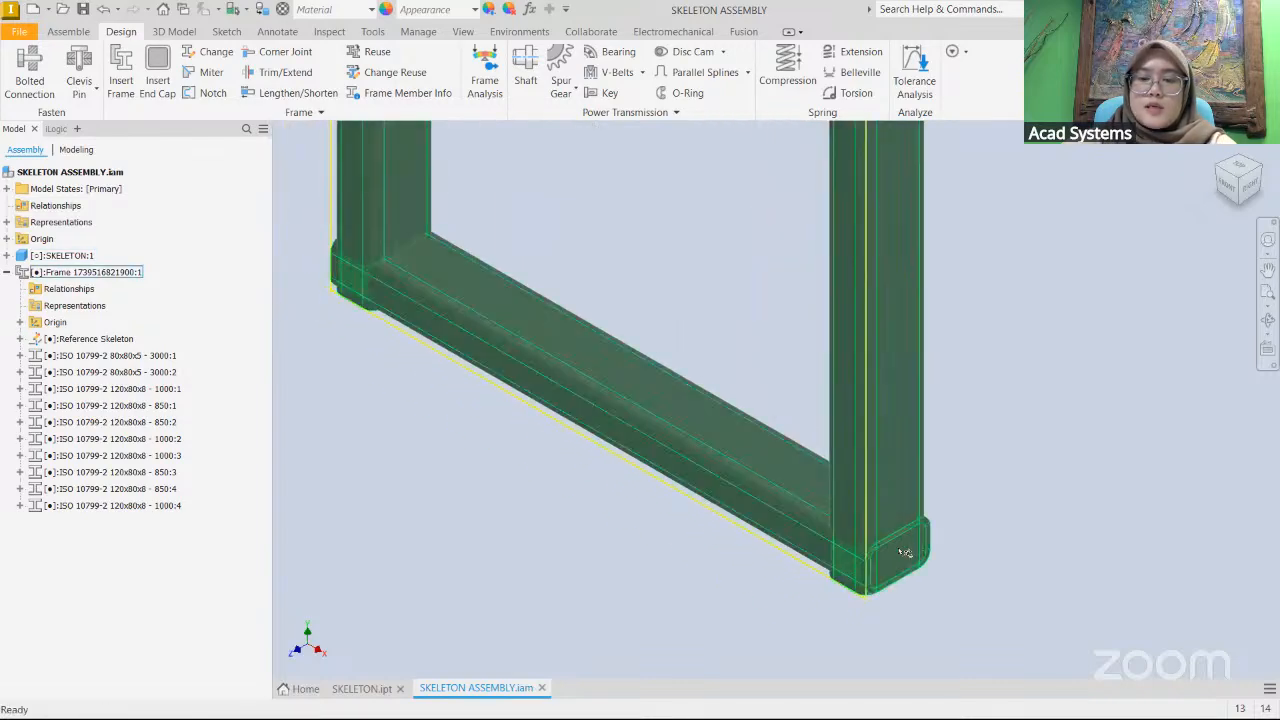
- Start a Miter, preview the 45-degree bisecting cut type, and return to the corner-to-corner type
{"action": "left_click", "coordinate": [211, 74]}
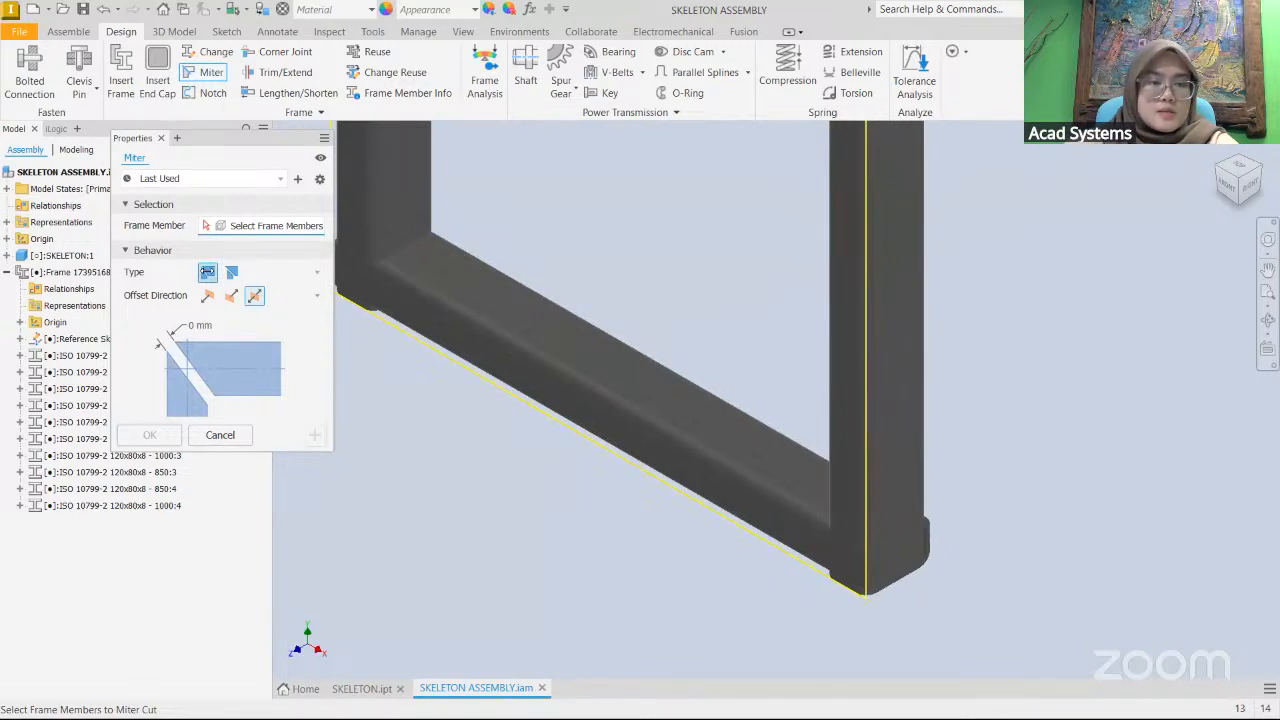
{"action": "left_click", "coordinate": [231, 273]}
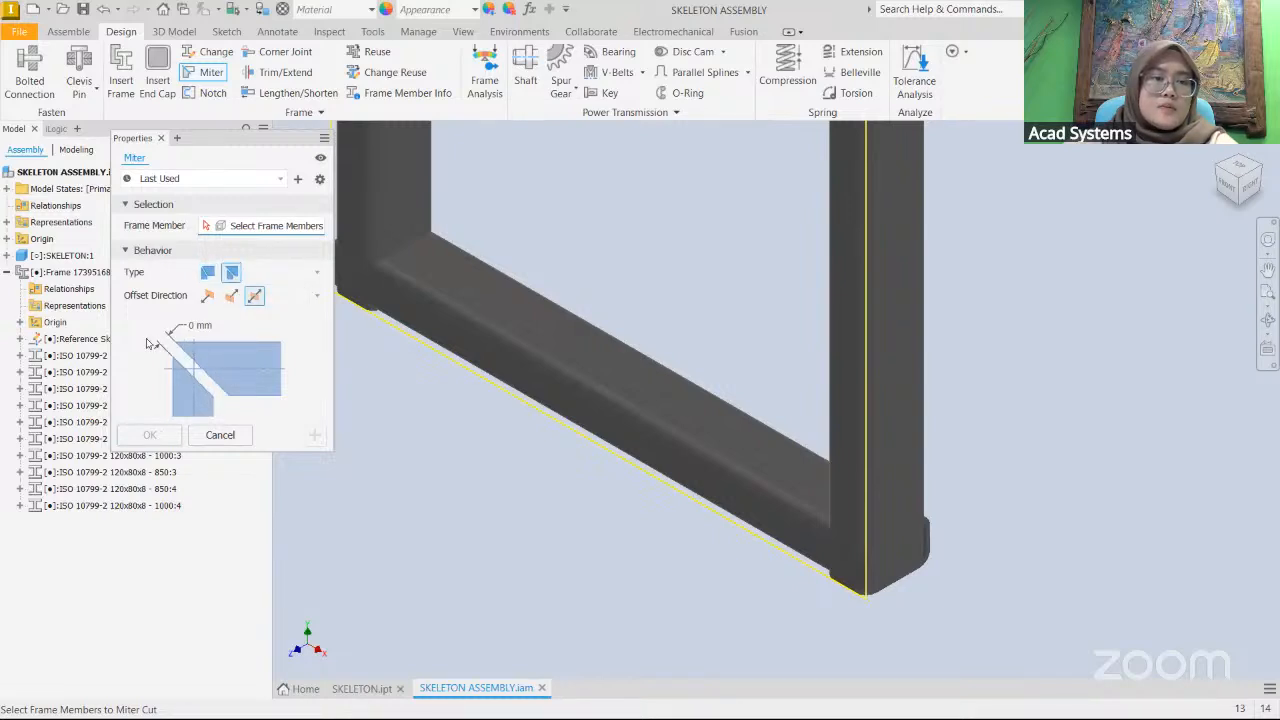
{"action": "left_click", "coordinate": [208, 273]}
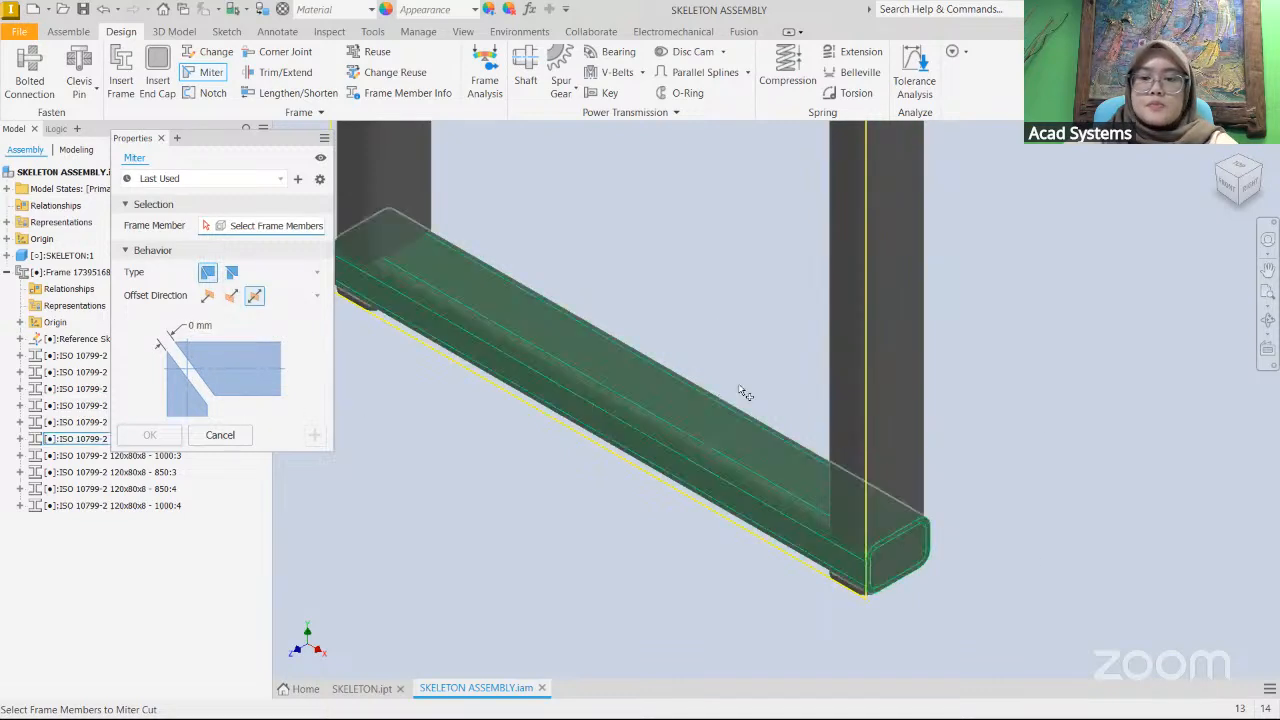
{"action": "middle_click_drag", "start_coordinate": [766, 404], "coordinate": [818, 429]}
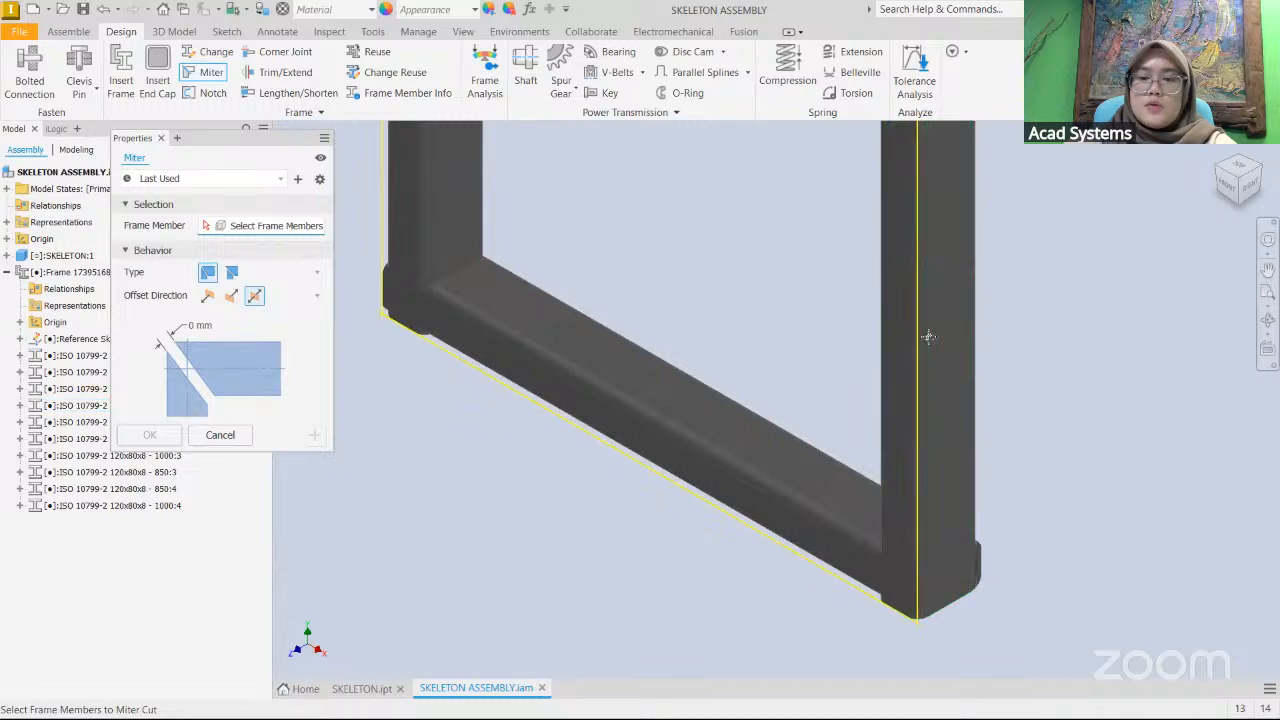
{"action": "middle_click_drag", "start_coordinate": [929, 337], "coordinate": [938, 372]}
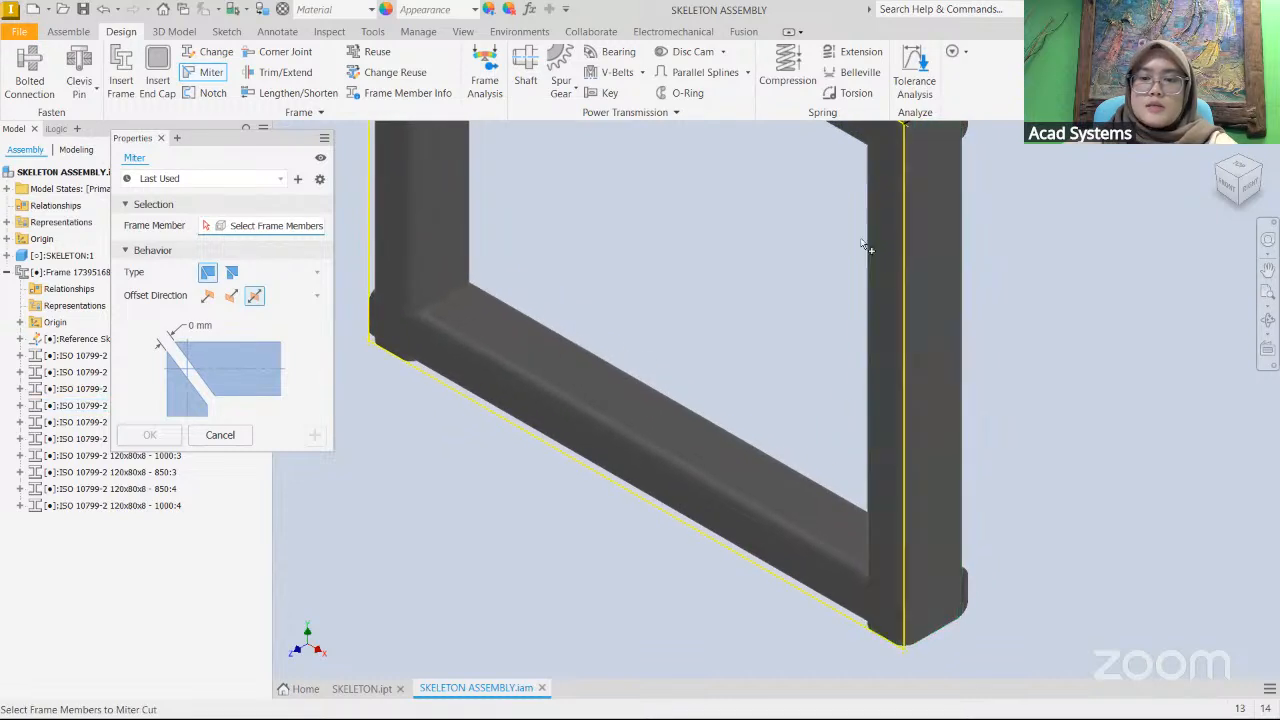
- Miter the near end's bottom tube with both legs, using the corner-to-corner cut type and a 0 mm offset
{"action": "left_click", "coordinate": [940, 360]}
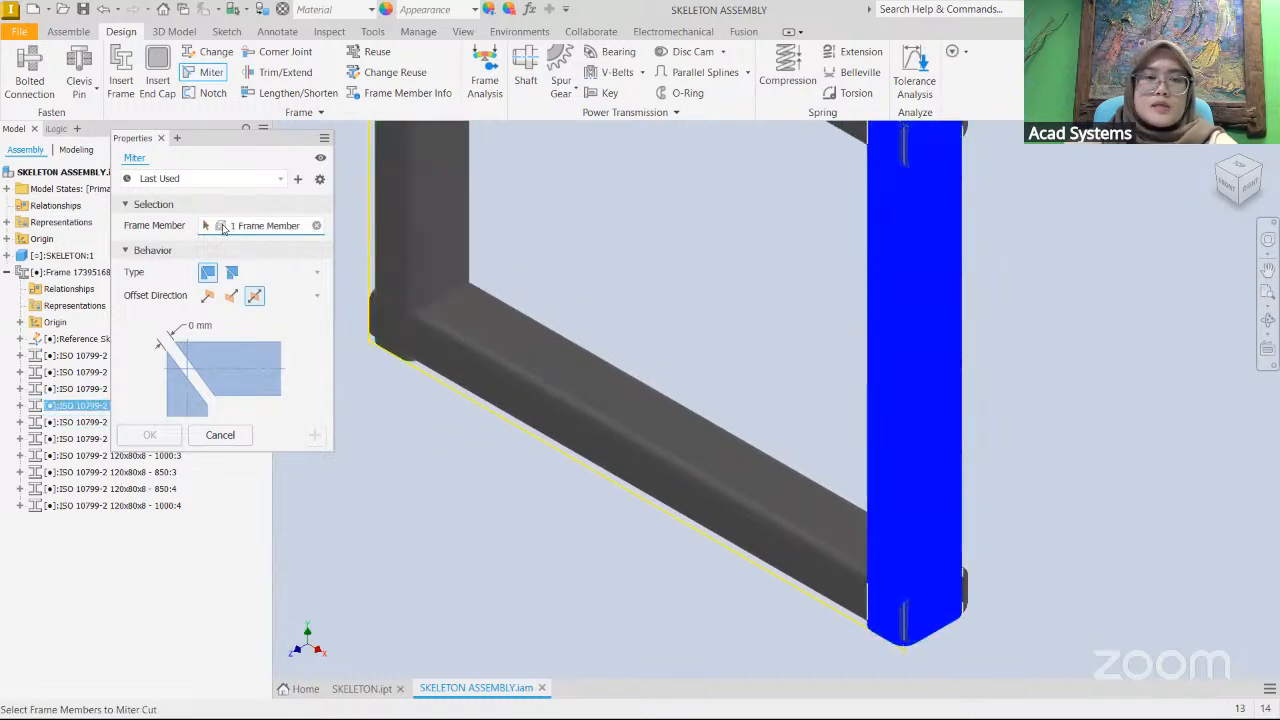
{"action": "left_click", "coordinate": [790, 535]}
{"action": "scroll", "coordinate": [937, 622], "scroll_direction": "up", "scroll_amount": 3}
{"action": "scroll", "coordinate": [937, 622], "scroll_direction": "down", "scroll_amount": 5}
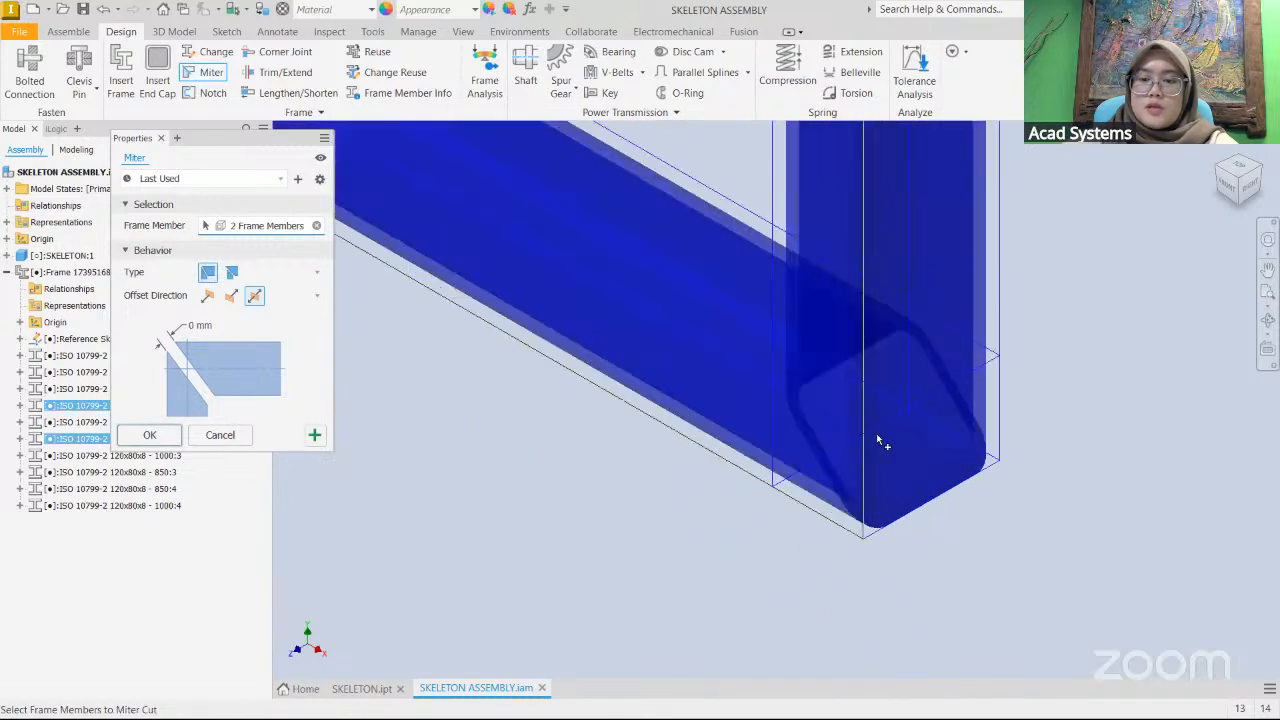
{"action": "middle_click_drag", "start_coordinate": [907, 463], "coordinate": [946, 525]}
{"action": "scroll", "coordinate": [612, 351], "scroll_direction": "up", "scroll_amount": 5}
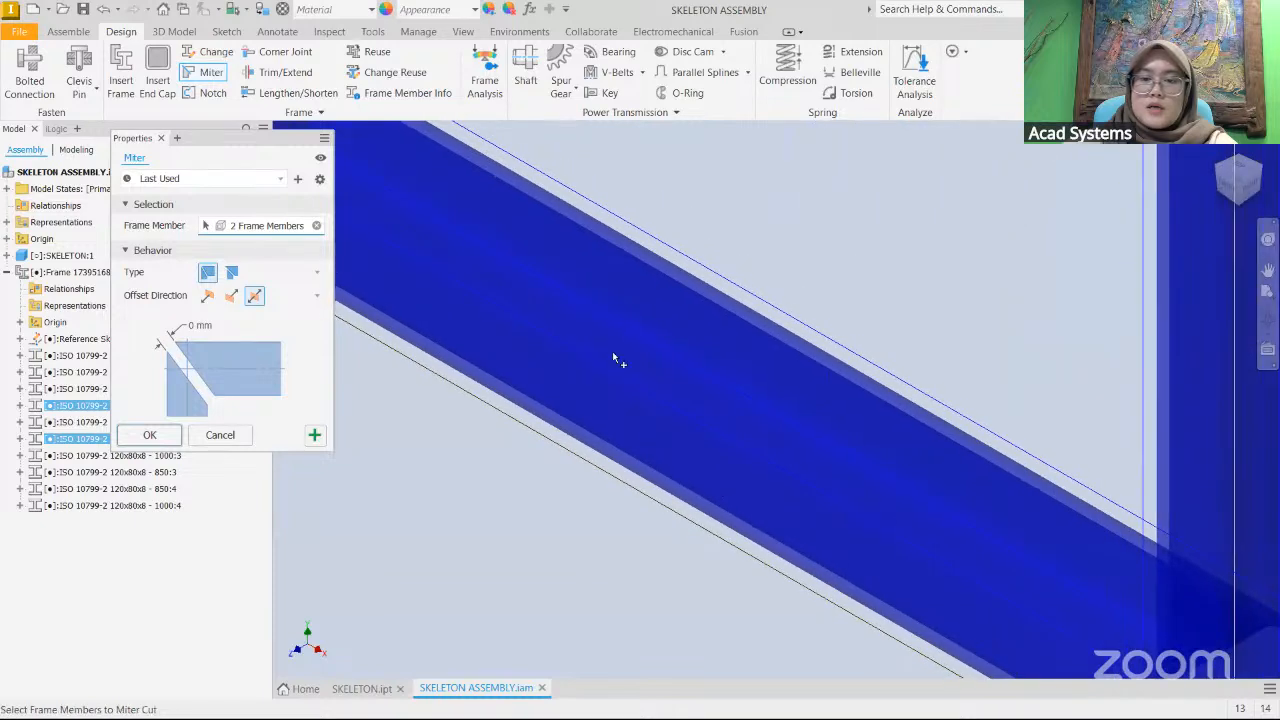
{"action": "left_click", "coordinate": [561, 304]}
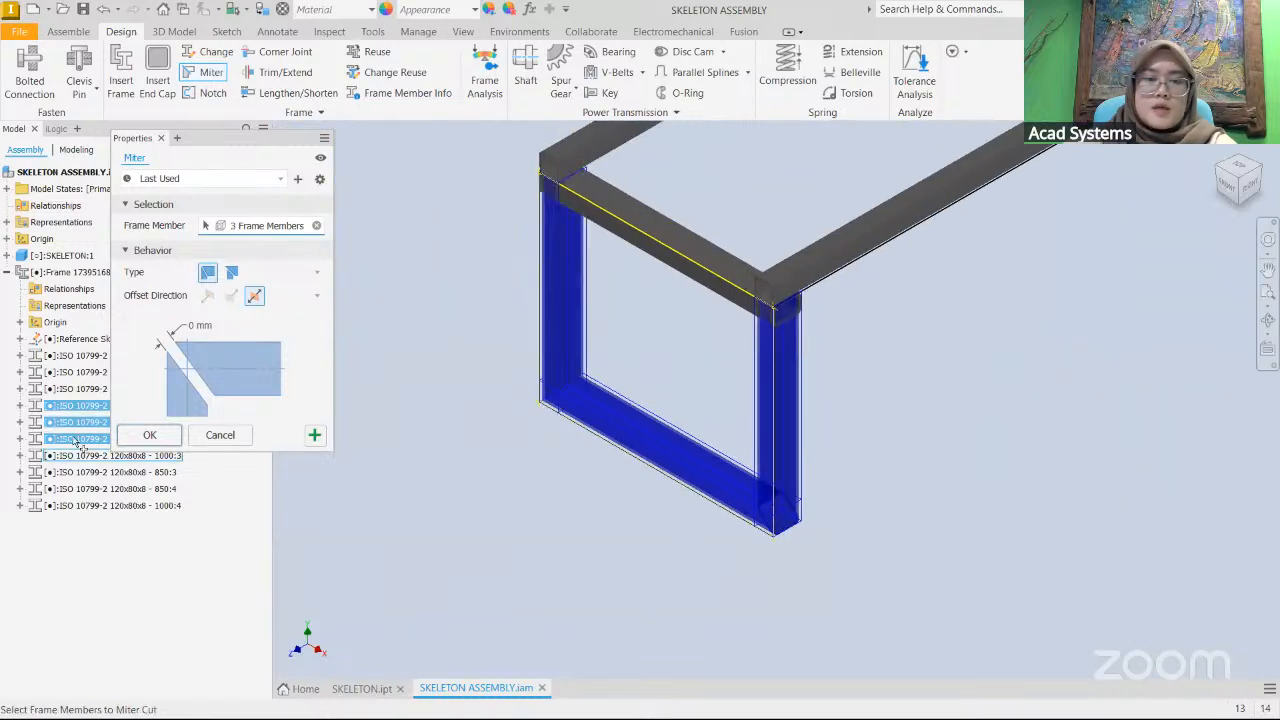
{"action": "left_click", "coordinate": [148, 434]}
- Examine the near end's mitred bottom corners, and bring the far end frame into view
{"action": "scroll", "coordinate": [812, 508], "scroll_direction": "down", "scroll_amount": 5}
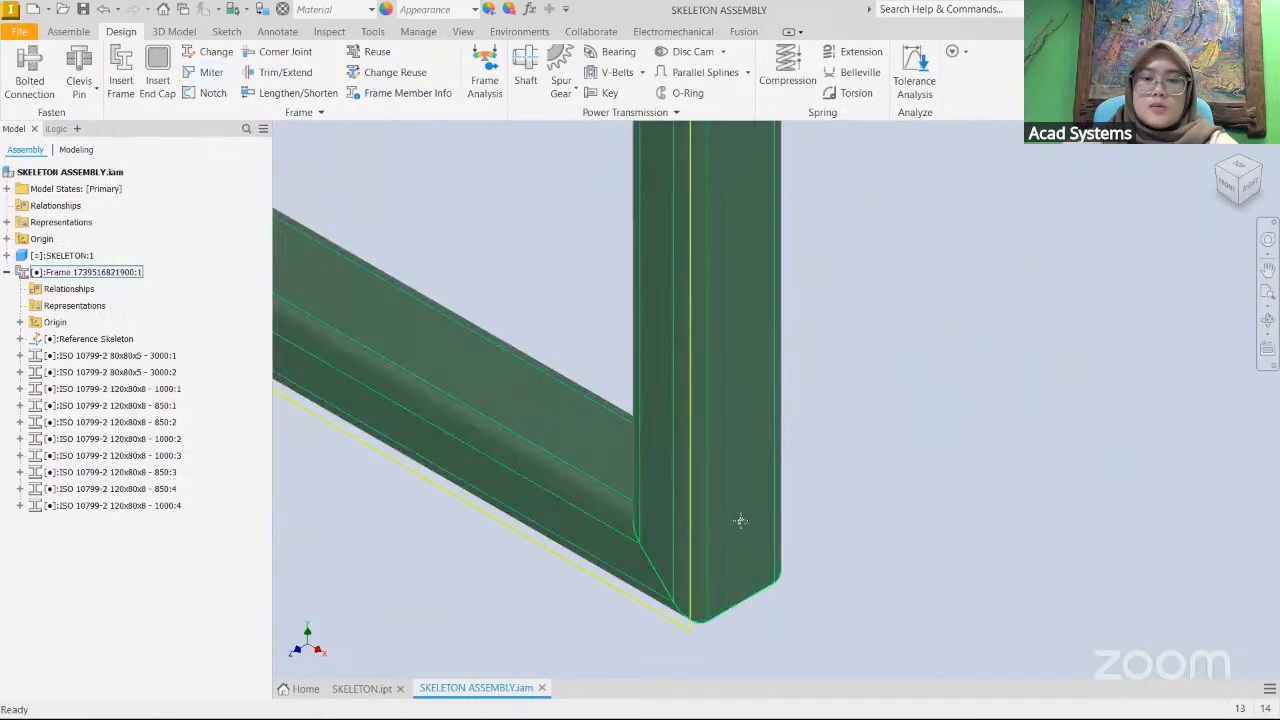
{"action": "scroll", "coordinate": [573, 247], "scroll_direction": "down", "scroll_amount": 1}
{"action": "middle_click_drag", "start_coordinate": [573, 247], "coordinate": [1084, 715]}
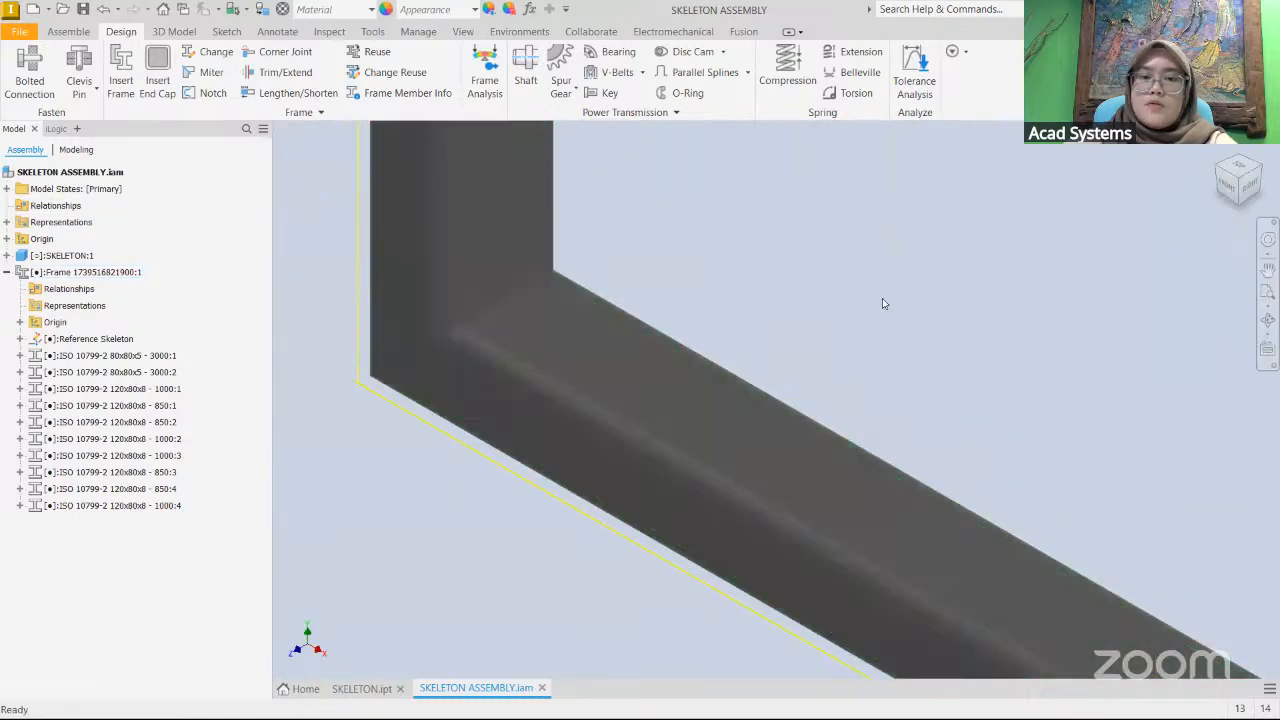
{"action": "scroll", "coordinate": [882, 298], "scroll_direction": "up", "scroll_amount": 5}
{"action": "middle_click_drag", "start_coordinate": [949, 308], "coordinate": [640, 459]}
{"action": "middle_click_drag", "start_coordinate": [1003, 307], "coordinate": [614, 522]}
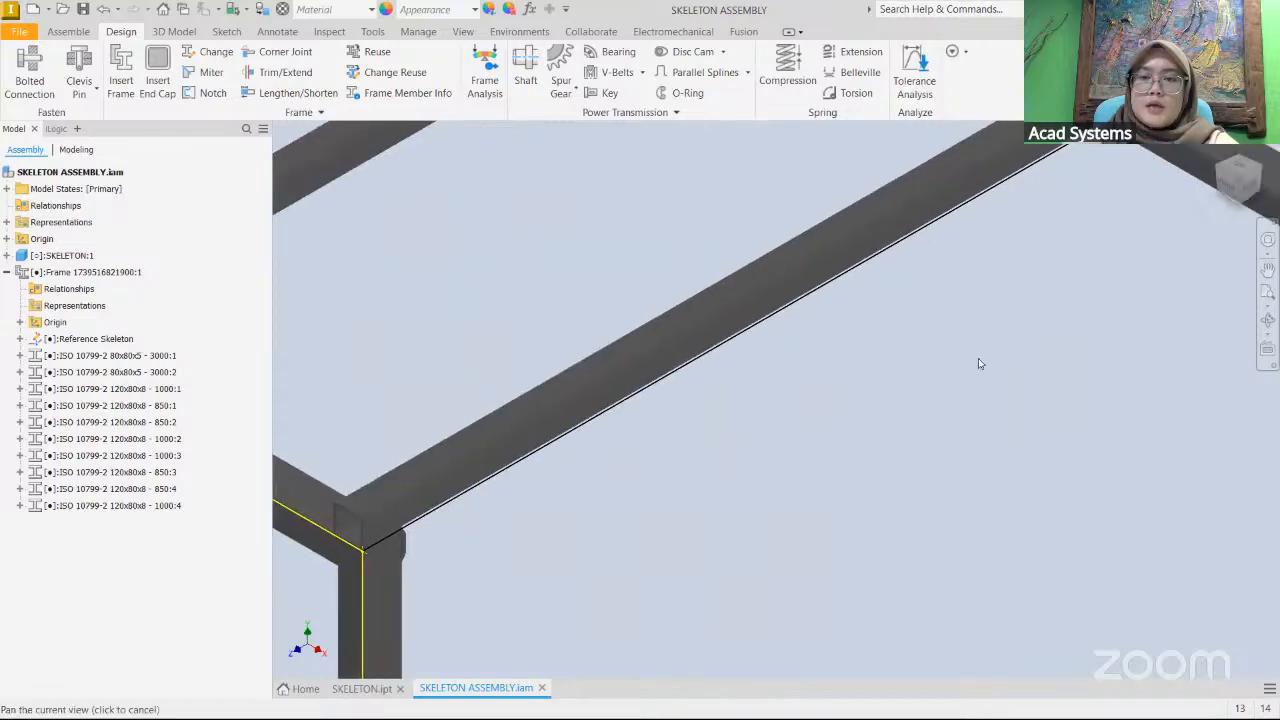
{"action": "mouse_move", "coordinate": [980, 363]}
{"action": "middle_mouse_down"}
{"action": "mouse_move", "coordinate": [637, 471]}
{"action": "mouse_move", "coordinate": [448, 579]}
{"action": "middle_mouse_up"}
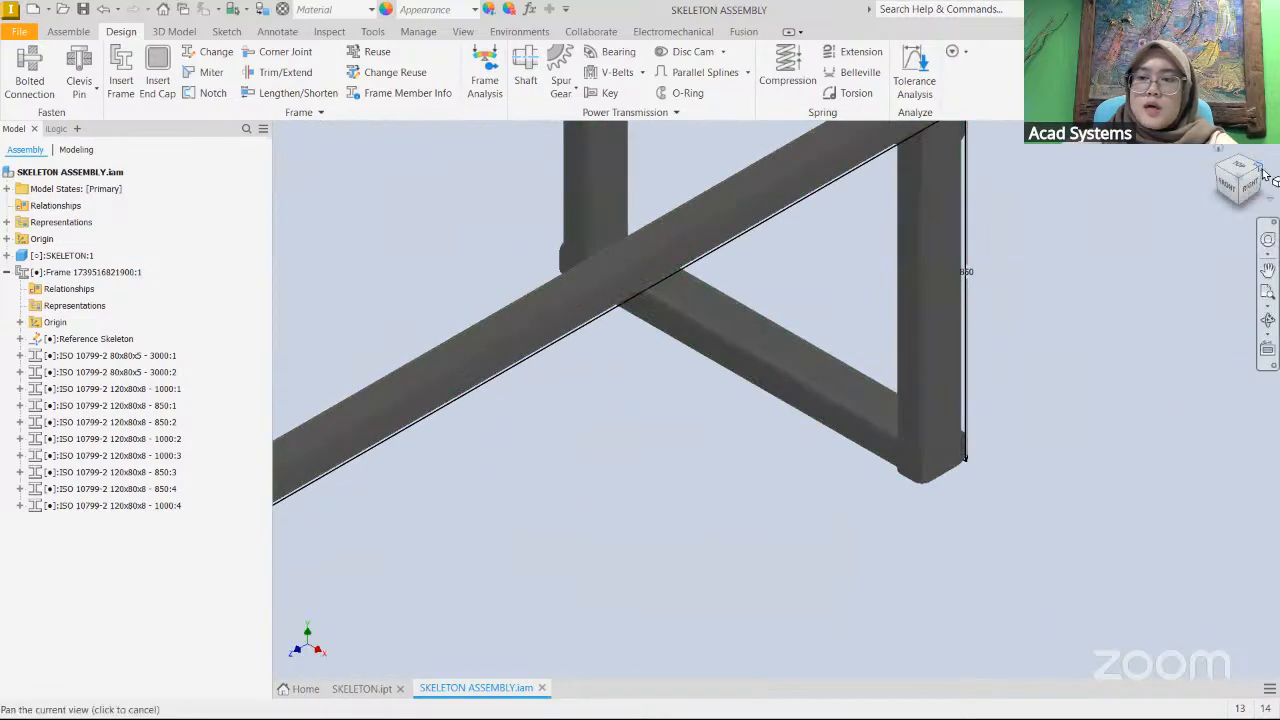
{"action": "left_click", "coordinate": [1262, 170]}
{"action": "middle_click_drag", "start_coordinate": [911, 439], "coordinate": [761, 380]}
{"action": "scroll", "coordinate": [858, 424], "scroll_direction": "down", "scroll_amount": 4}
- Miter the far end's bottom tube with both legs, using the same corner-to-corner cut type and 0 mm offset
{"action": "left_click", "coordinate": [205, 72]}
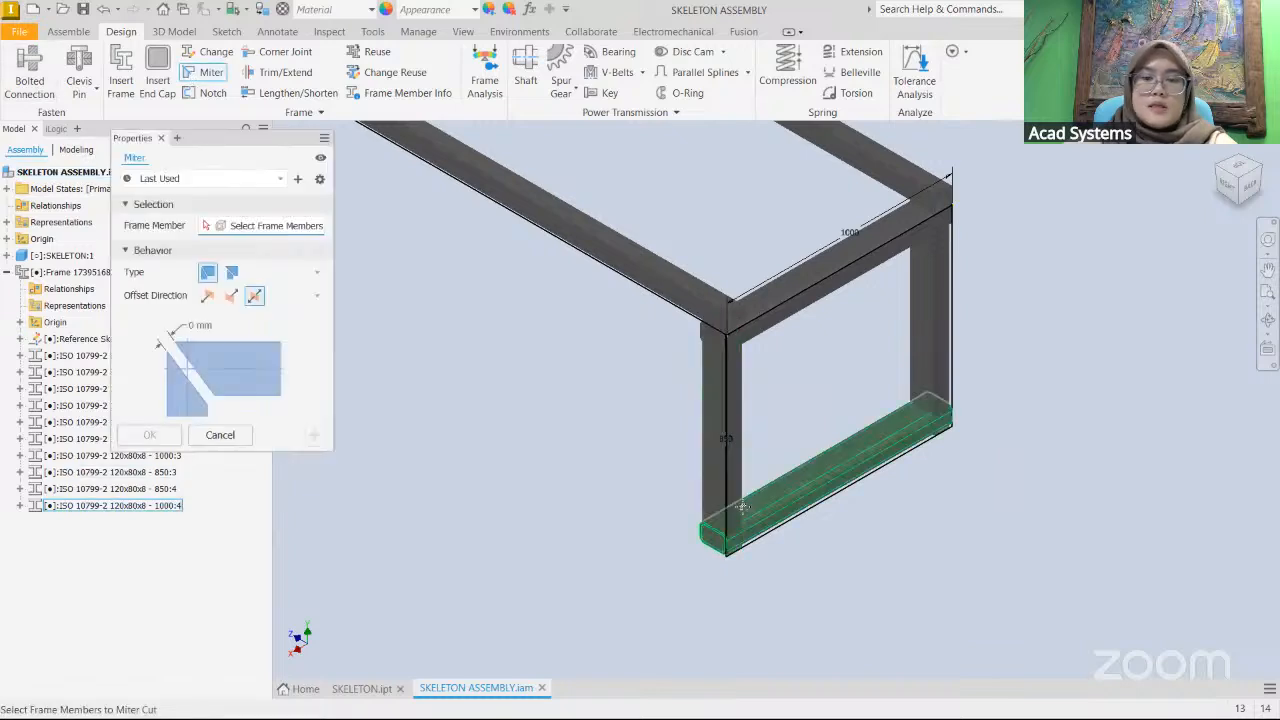
{"action": "middle_click_drag", "start_coordinate": [742, 508], "coordinate": [692, 469]}
{"action": "left_click", "coordinate": [674, 373]}
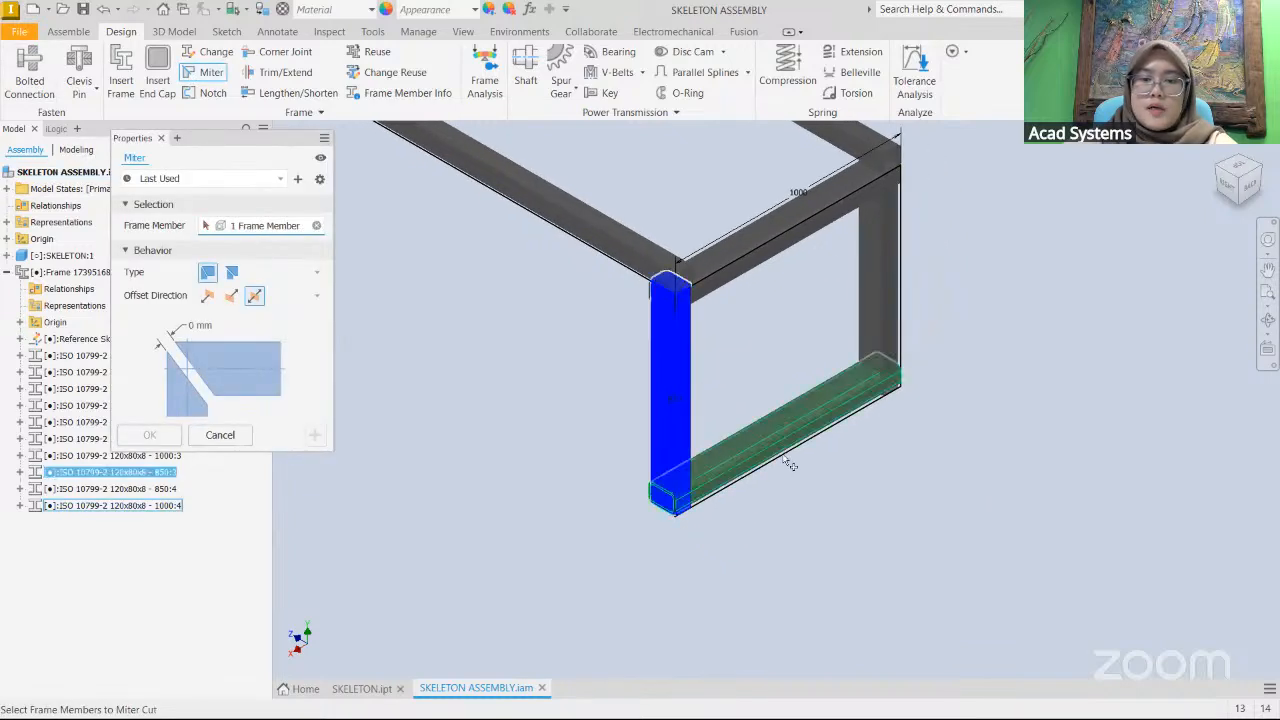
{"action": "scroll", "coordinate": [712, 485], "scroll_direction": "down", "scroll_amount": 5}
{"action": "scroll", "coordinate": [580, 482], "scroll_direction": "up", "scroll_amount": 3}
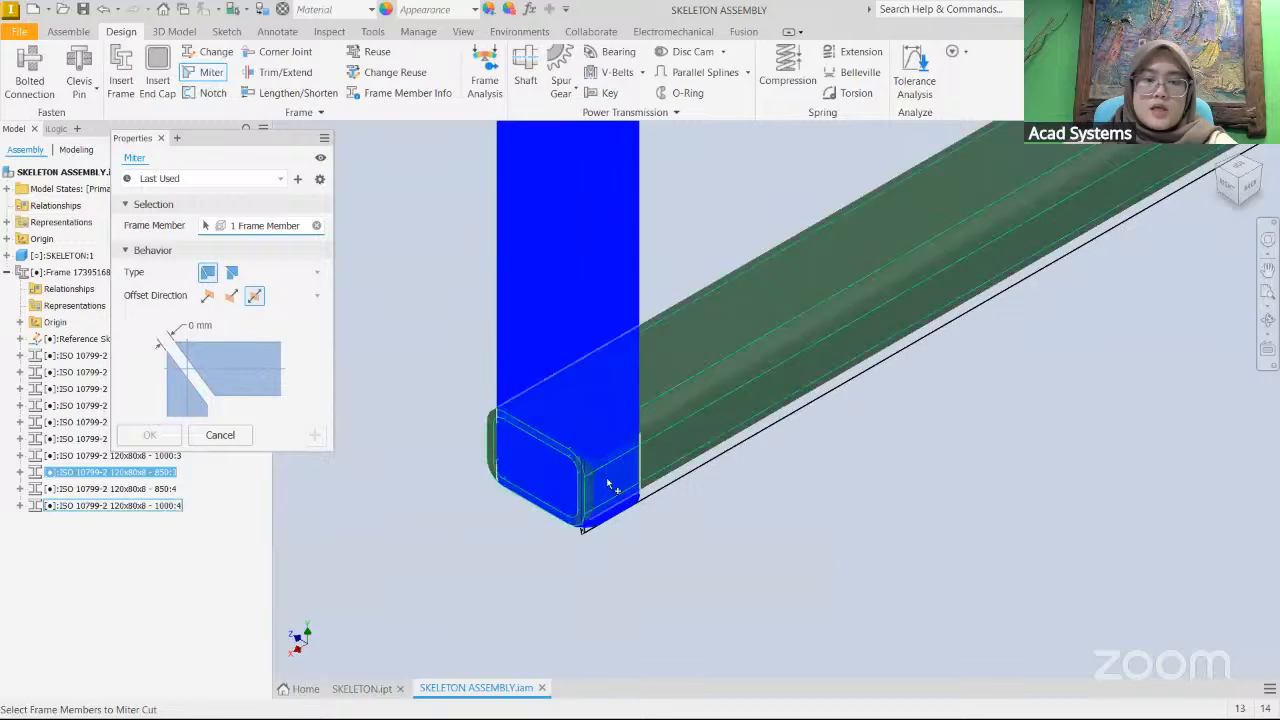
{"action": "left_click", "coordinate": [644, 447]}
{"action": "scroll", "coordinate": [954, 344], "scroll_direction": "up", "scroll_amount": 5}
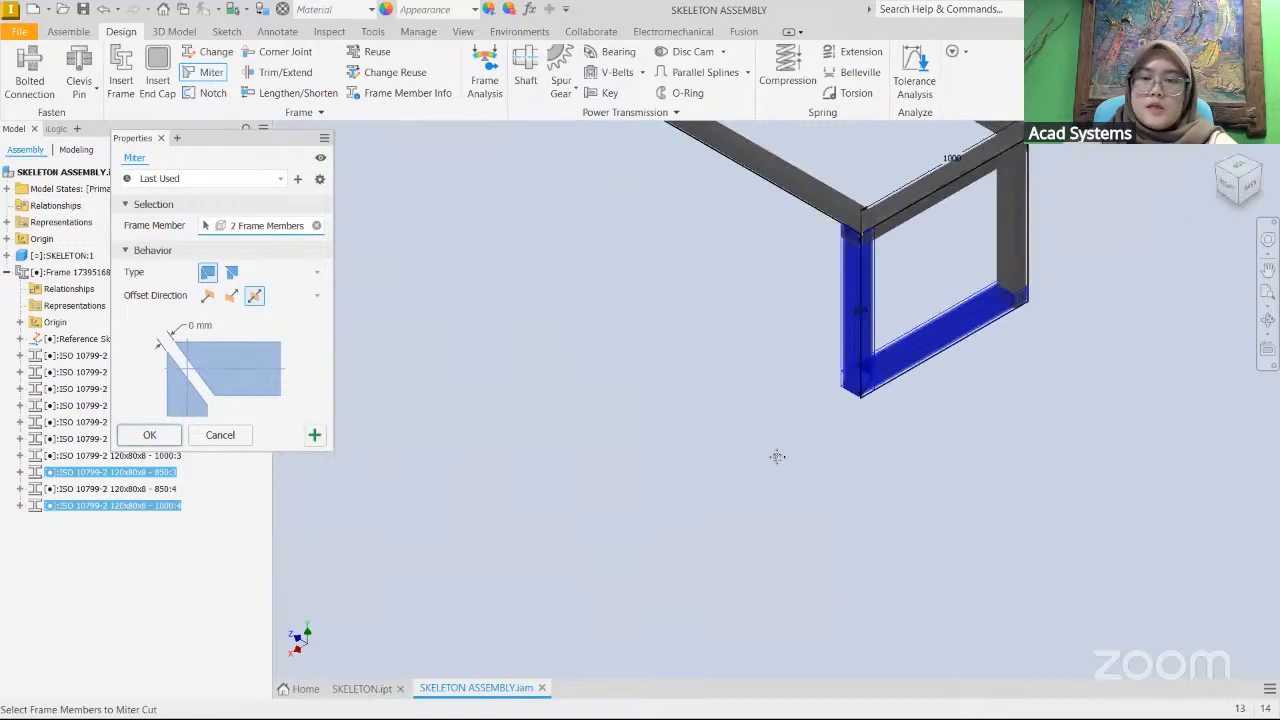
{"action": "left_click", "coordinate": [848, 316]}
{"action": "scroll", "coordinate": [907, 319], "scroll_direction": "down", "scroll_amount": 5}
{"action": "middle_click_drag", "start_coordinate": [729, 412], "coordinate": [592, 534]}
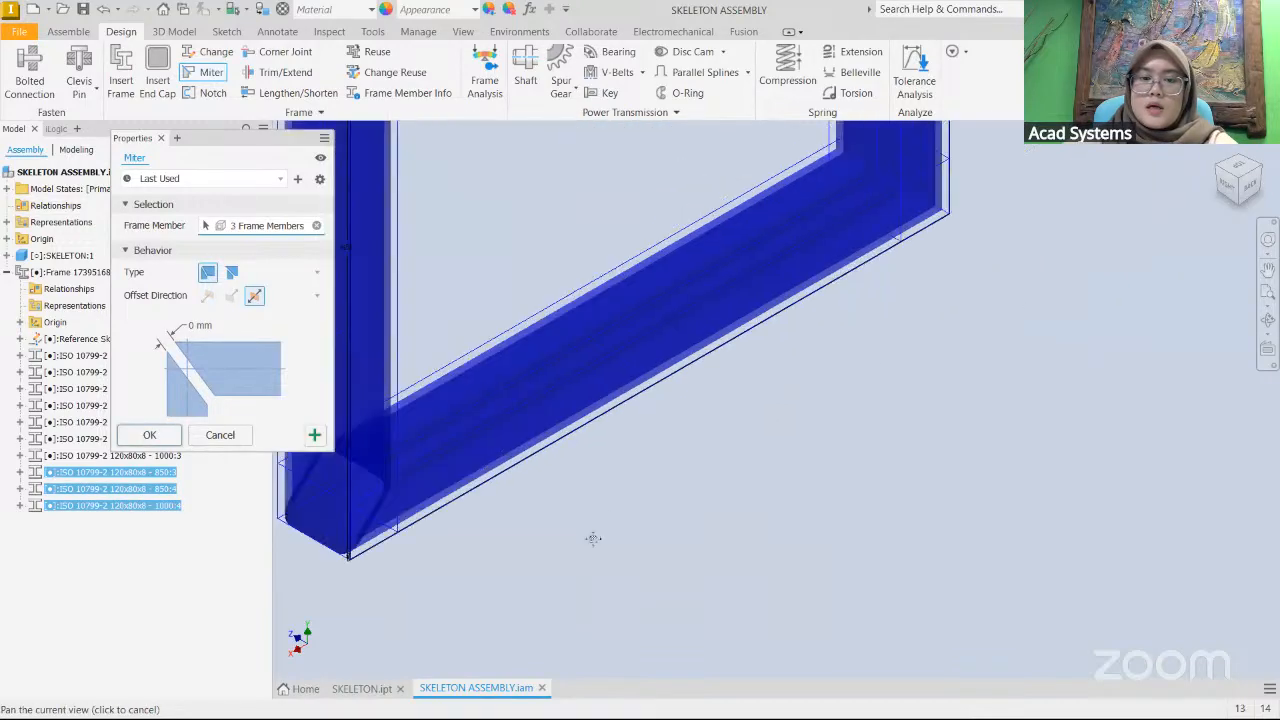
{"action": "left_click", "coordinate": [149, 435]}
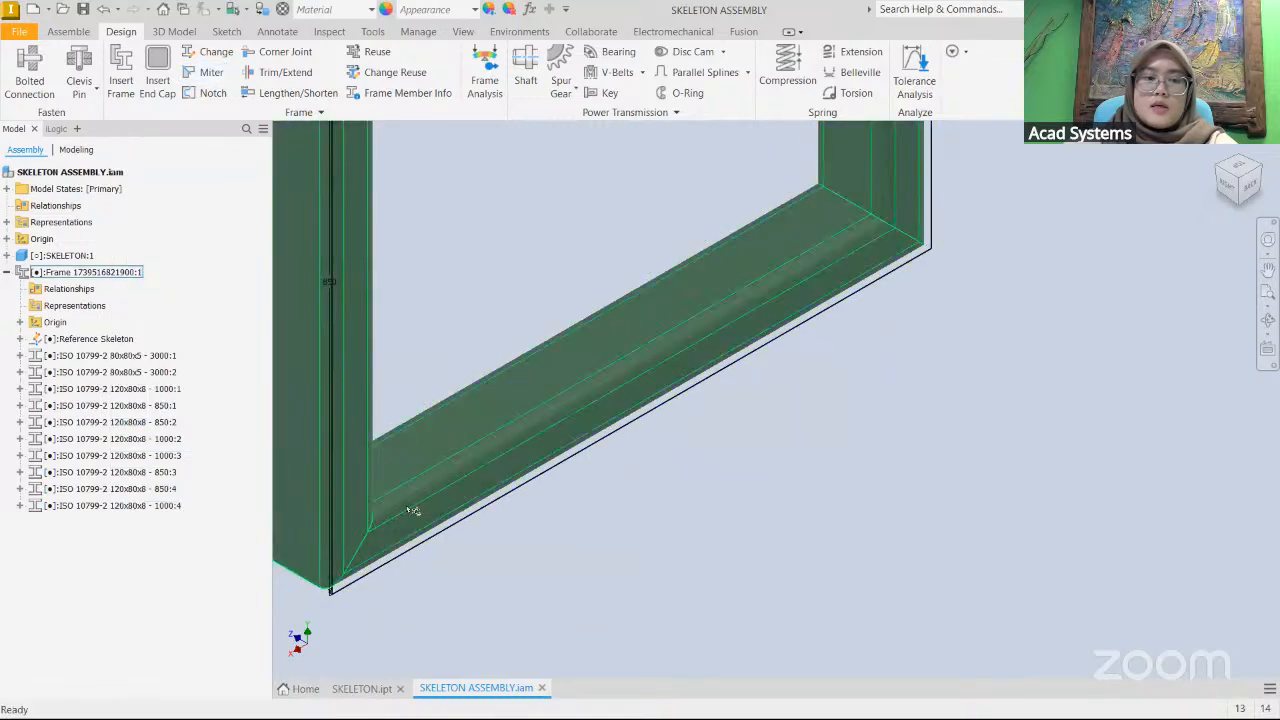
- Examine the far end's mitred bottom corners and the overlapping tubes at its top corner
{"action": "scroll", "coordinate": [392, 518], "scroll_direction": "down", "scroll_amount": 3}
{"action": "middle_click_drag", "start_coordinate": [360, 510], "coordinate": [772, 420]}
{"action": "scroll", "coordinate": [1062, 318], "scroll_direction": "up", "scroll_amount": 3}
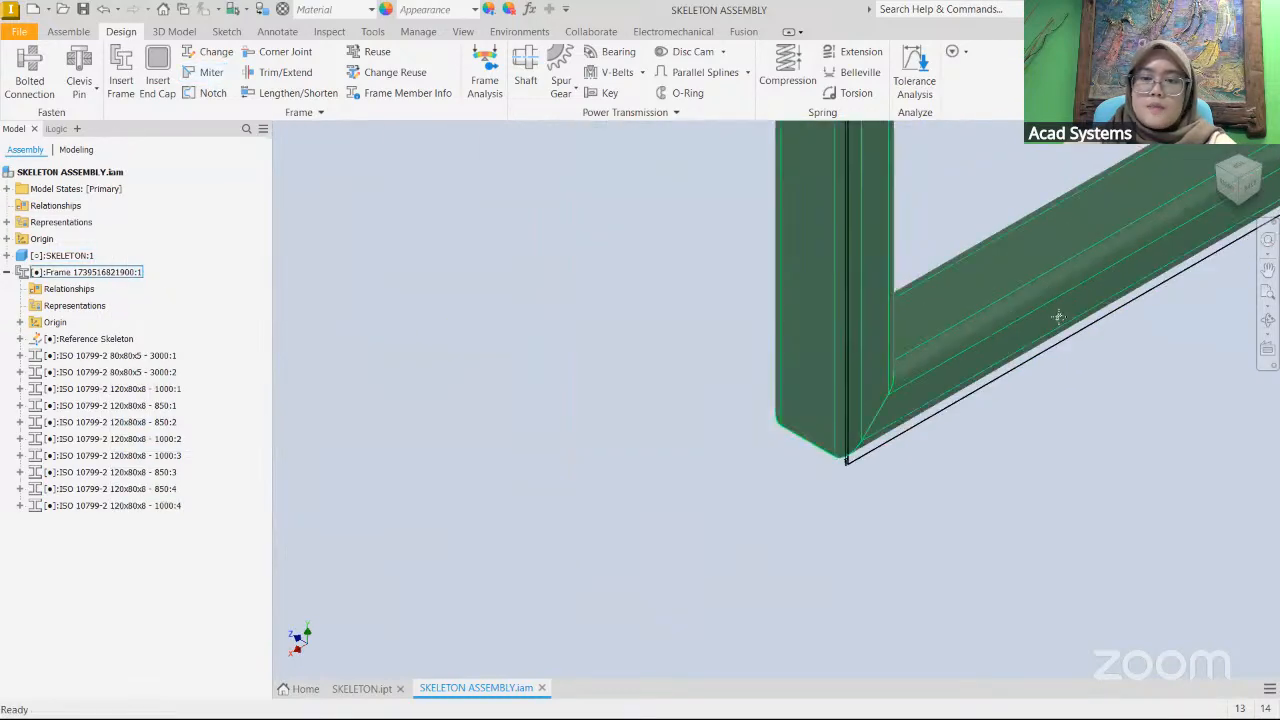
{"action": "middle_click_drag", "start_coordinate": [1068, 308], "coordinate": [737, 591]}
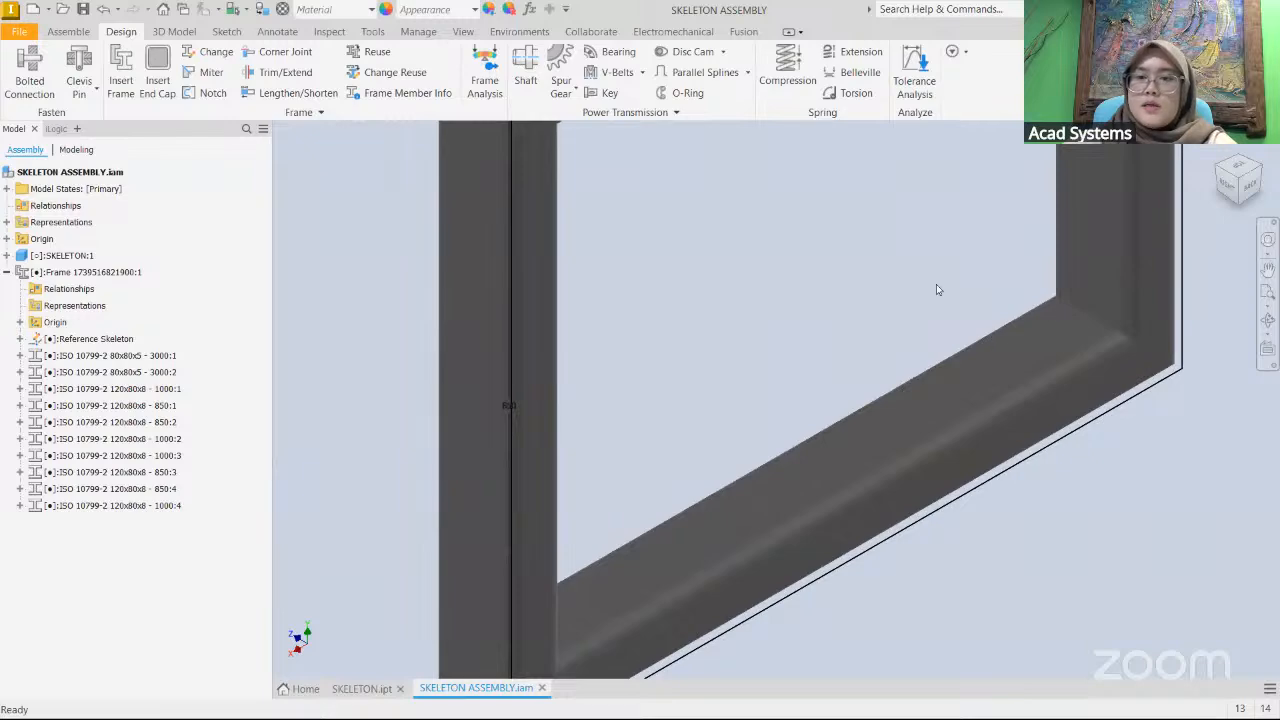
{"action": "scroll", "coordinate": [936, 289], "scroll_direction": "up", "scroll_amount": 3}
{"action": "middle_click_drag", "start_coordinate": [929, 283], "coordinate": [849, 414]}
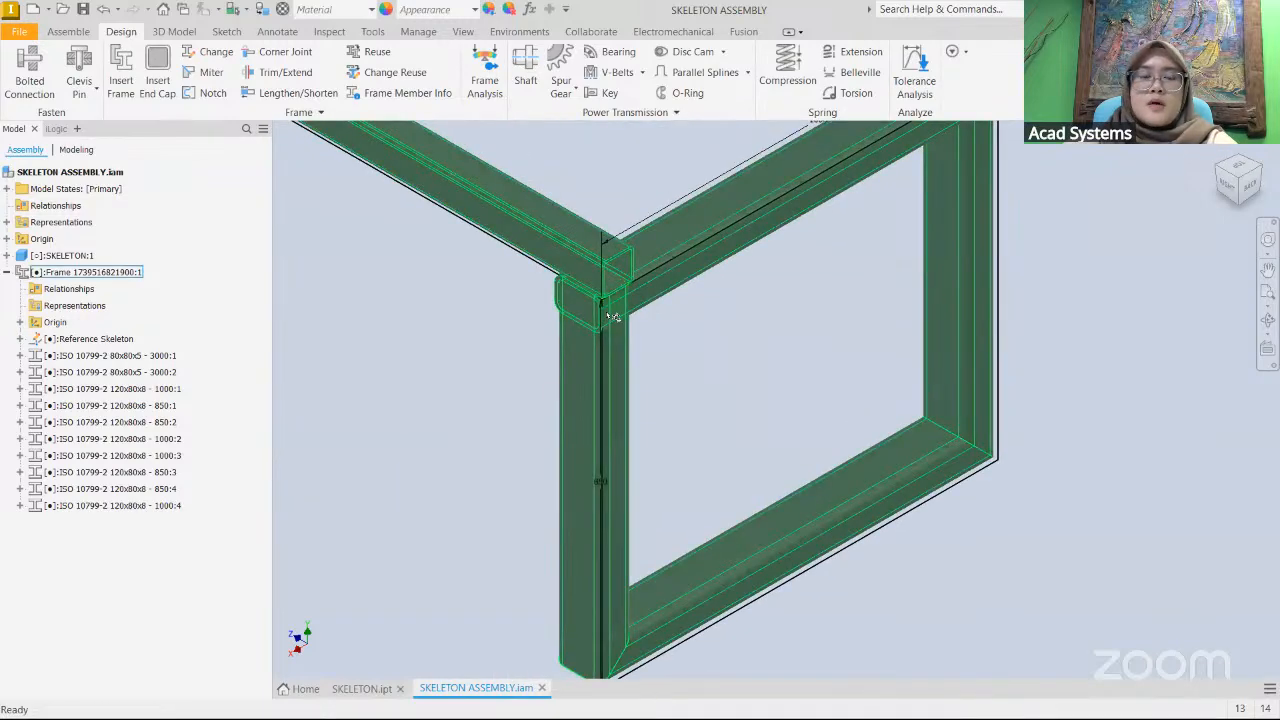
{"action": "scroll", "coordinate": [692, 368], "scroll_direction": "up", "scroll_amount": 3}
{"action": "middle_click_drag", "start_coordinate": [692, 368], "coordinate": [1023, 457]}
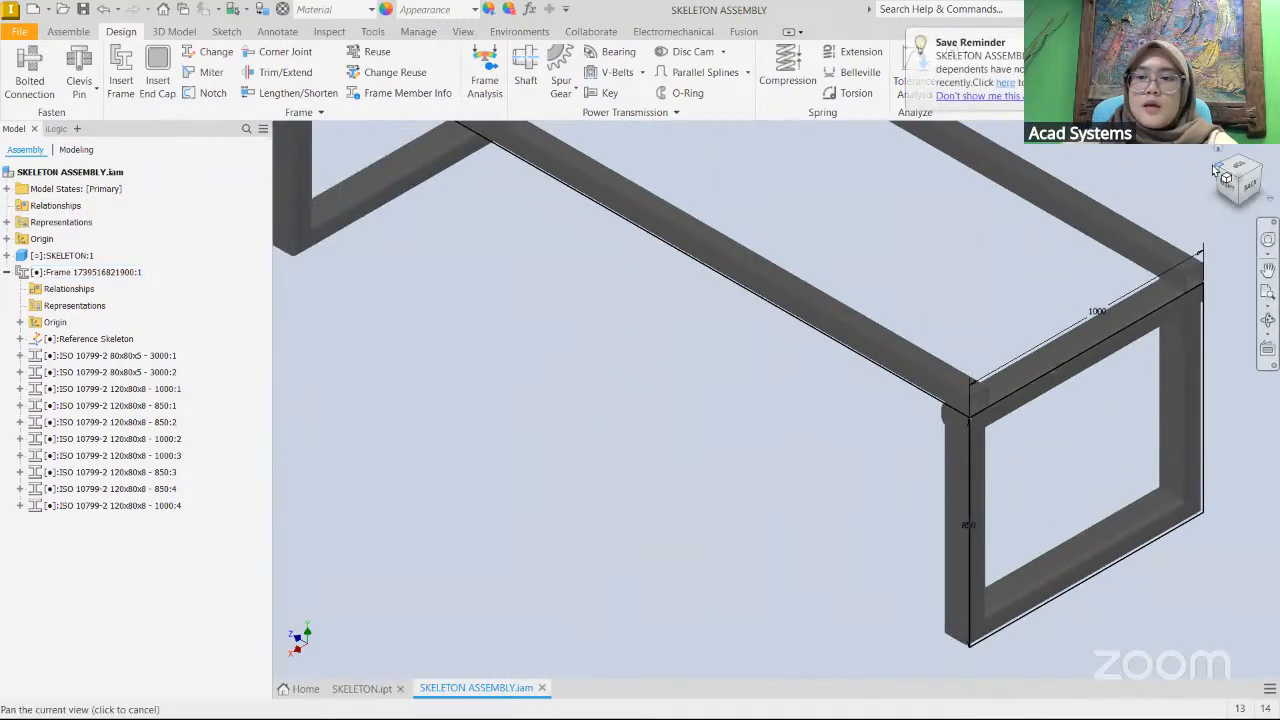
- Trim the front end's top cross tube to the inner face of the right leg using Trim/Extend with a 0 mm offset
{"action": "left_click", "coordinate": [1217, 171]}
{"action": "scroll", "coordinate": [574, 376], "scroll_direction": "down", "scroll_amount": 3}
{"action": "middle_click_drag", "start_coordinate": [666, 560], "coordinate": [582, 332]}
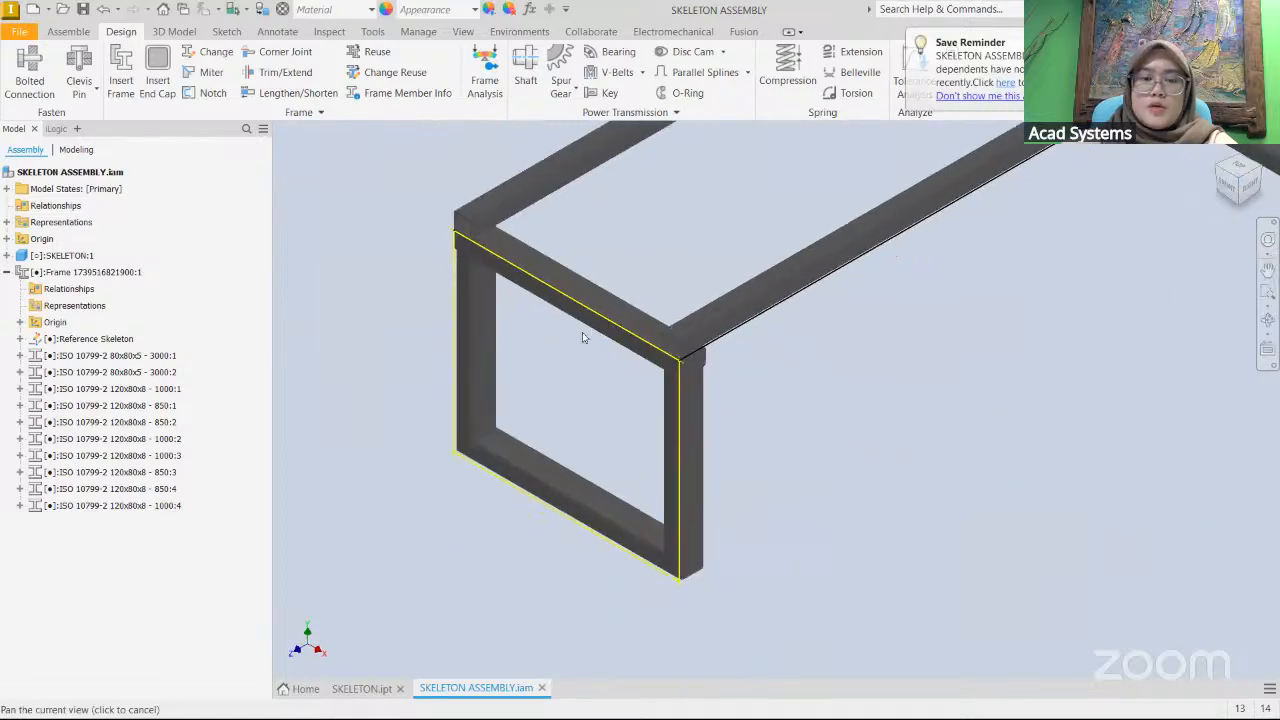
{"action": "scroll", "coordinate": [697, 385], "scroll_direction": "down", "scroll_amount": 3}
{"action": "middle_click_drag", "start_coordinate": [654, 348], "coordinate": [589, 380]}
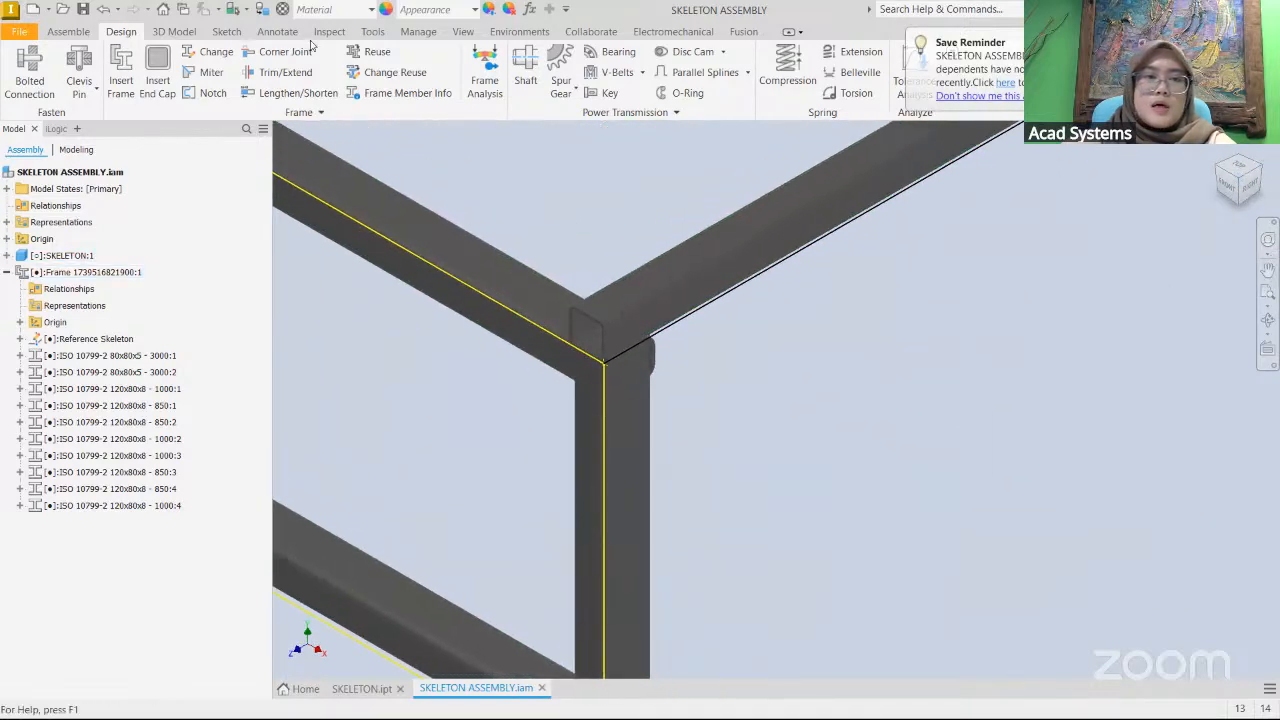
{"action": "left_click", "coordinate": [280, 75]}
{"action": "scroll", "coordinate": [583, 394], "scroll_direction": "down", "scroll_amount": 5}
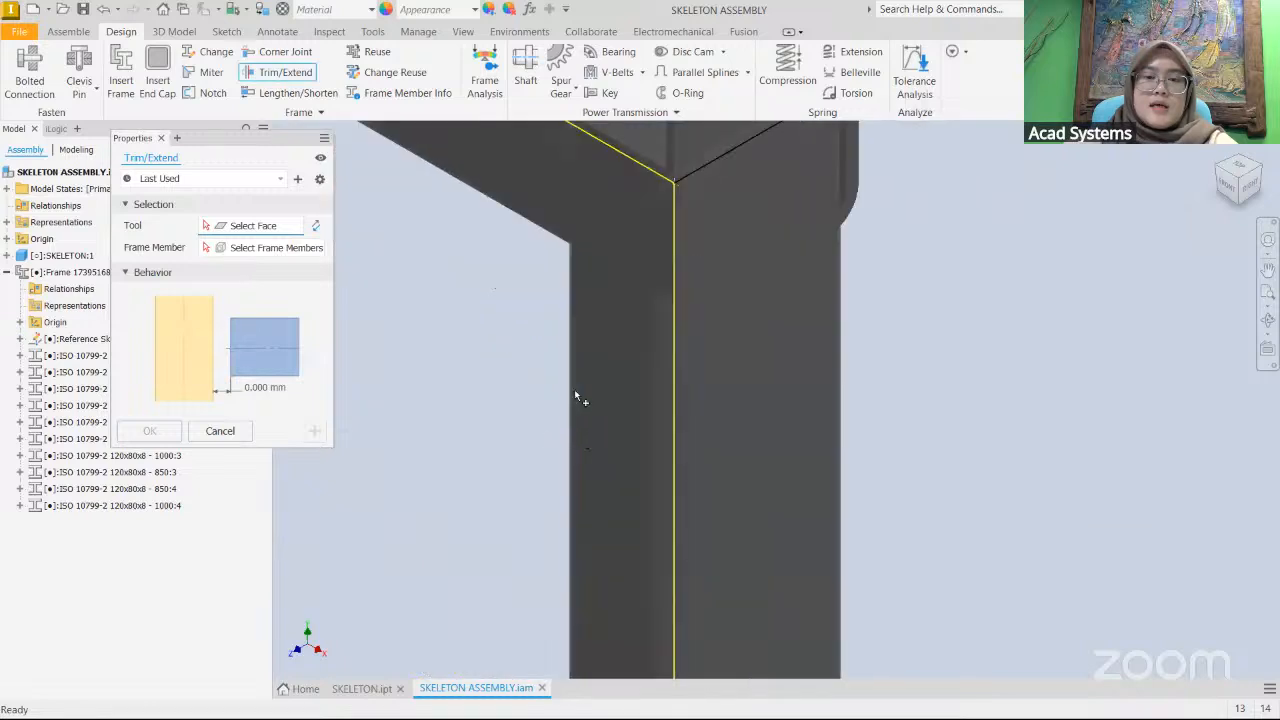
{"action": "middle_click_drag", "start_coordinate": [583, 394], "coordinate": [544, 517]}
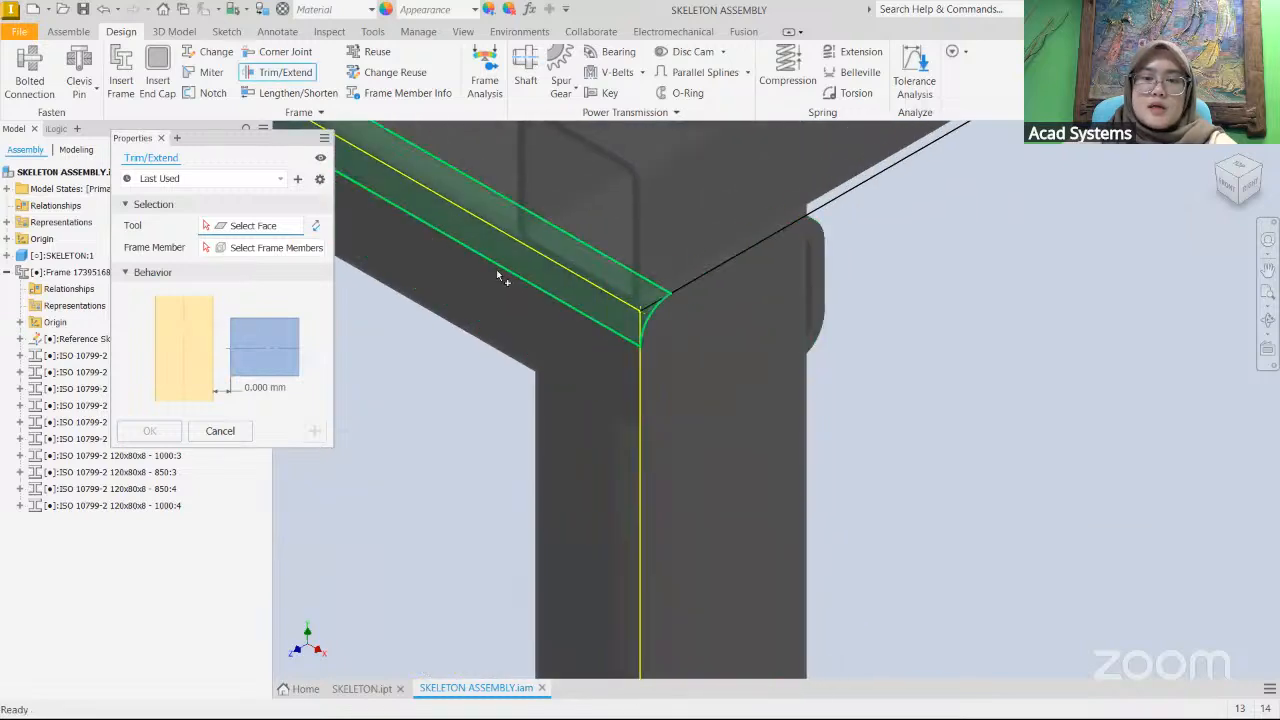
{"action": "scroll", "coordinate": [787, 326], "scroll_direction": "up", "scroll_amount": 3}
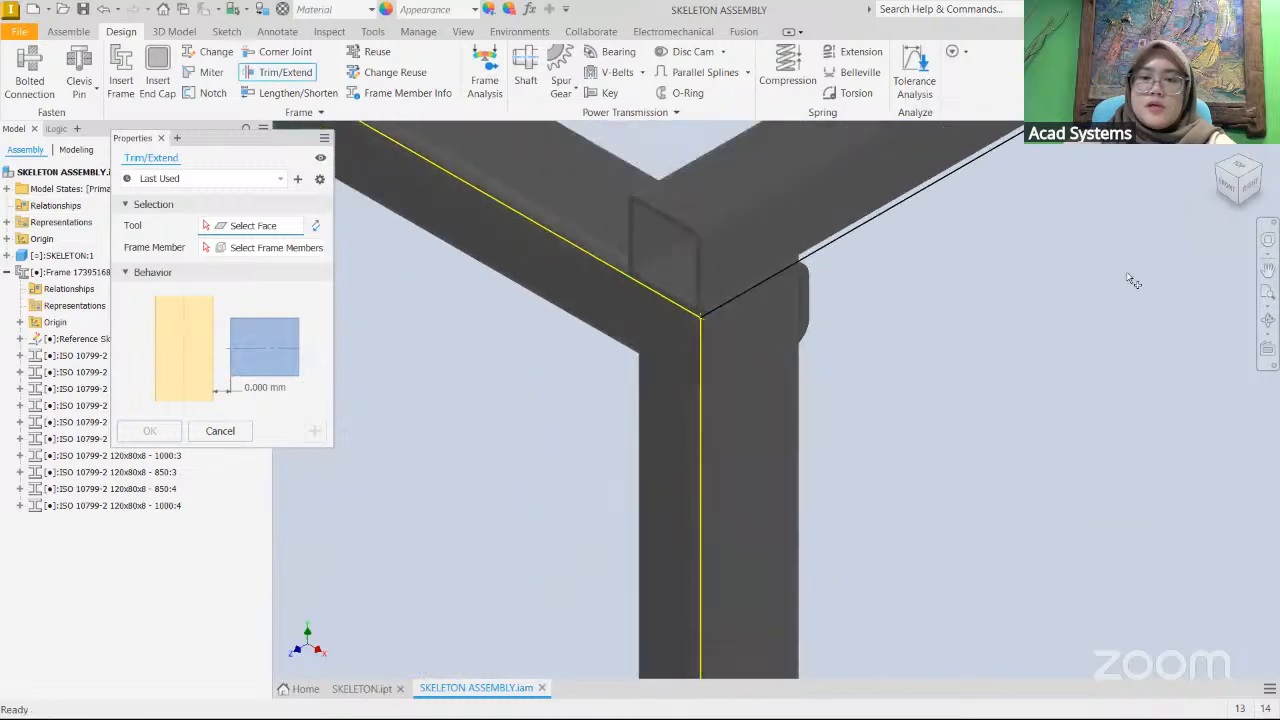
{"action": "left_click", "coordinate": [1217, 173]}
{"action": "scroll", "coordinate": [1002, 462], "scroll_direction": "down", "scroll_amount": 5}
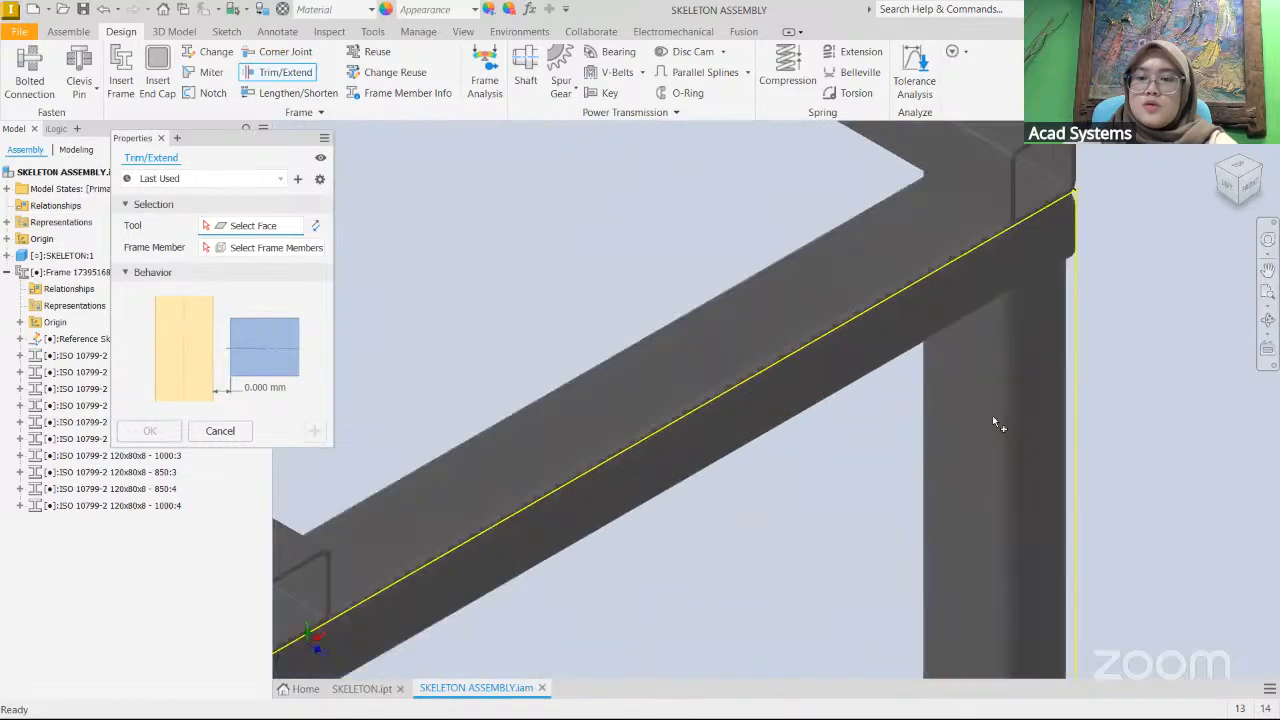
{"action": "middle_click_drag", "start_coordinate": [841, 312], "coordinate": [635, 306]}
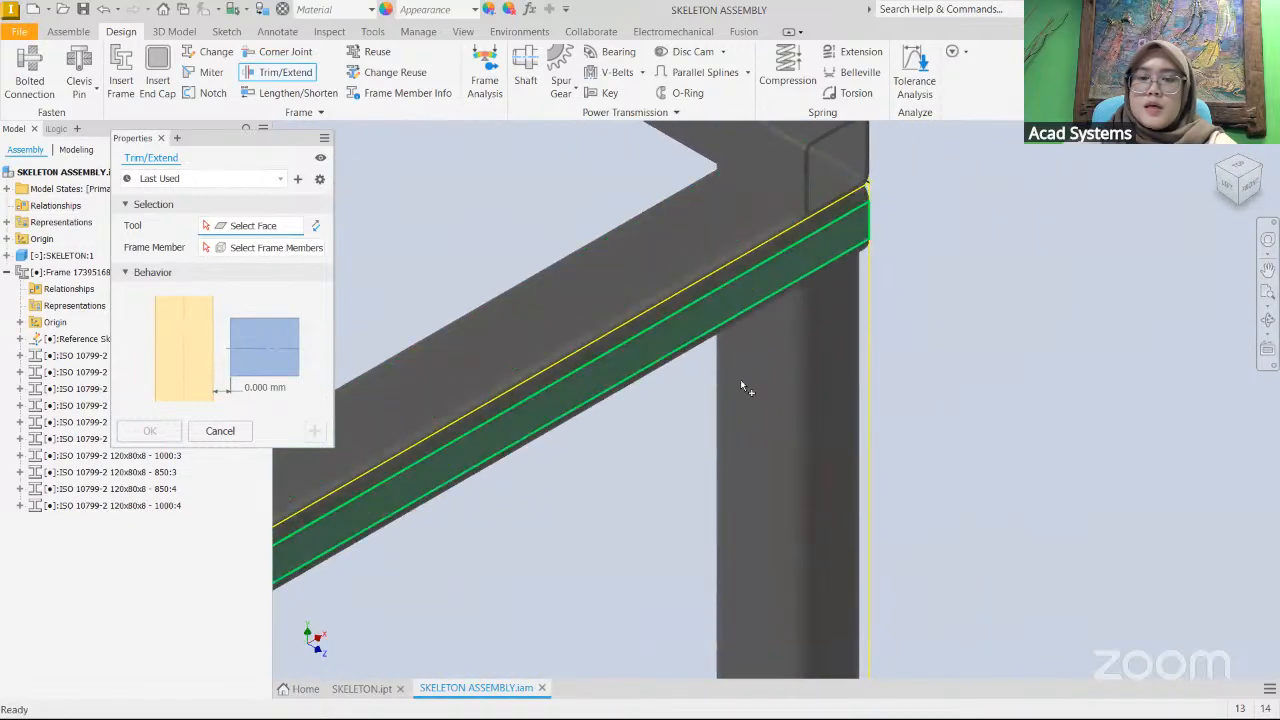
{"action": "left_click", "coordinate": [771, 429]}
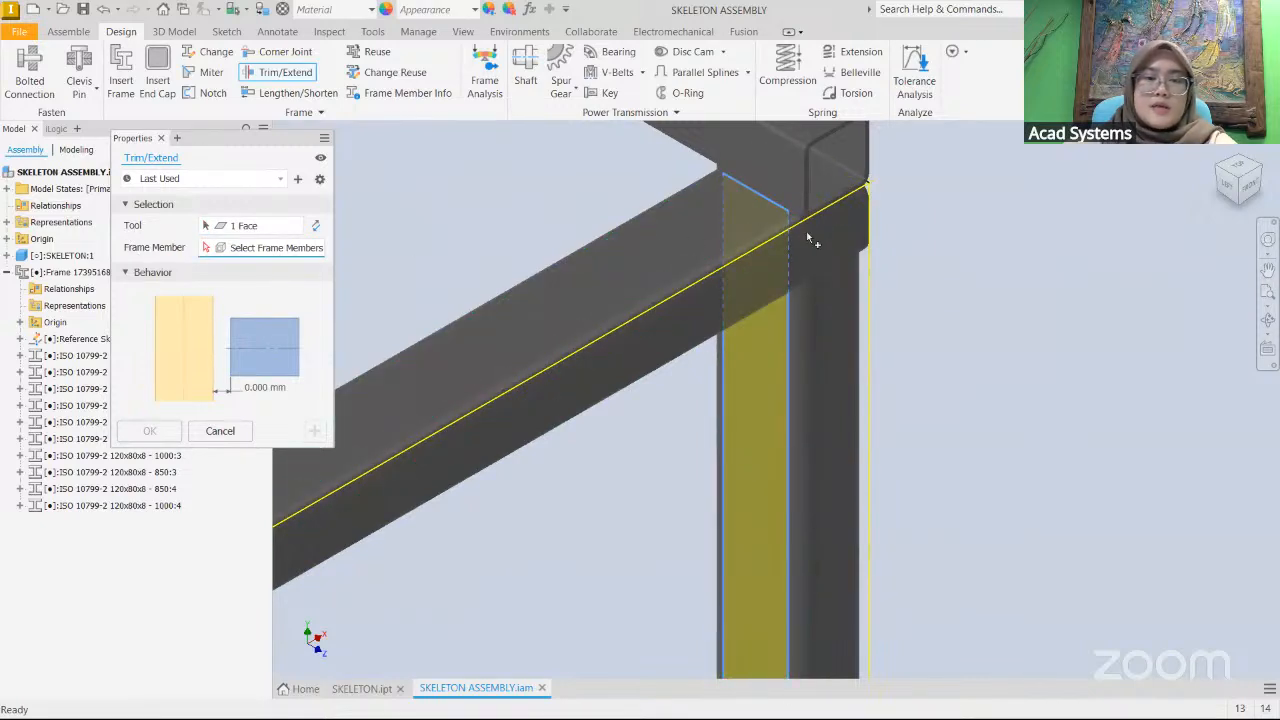
{"action": "left_click", "coordinate": [1250, 188]}
{"action": "scroll", "coordinate": [880, 375], "scroll_direction": "up", "scroll_amount": 8}
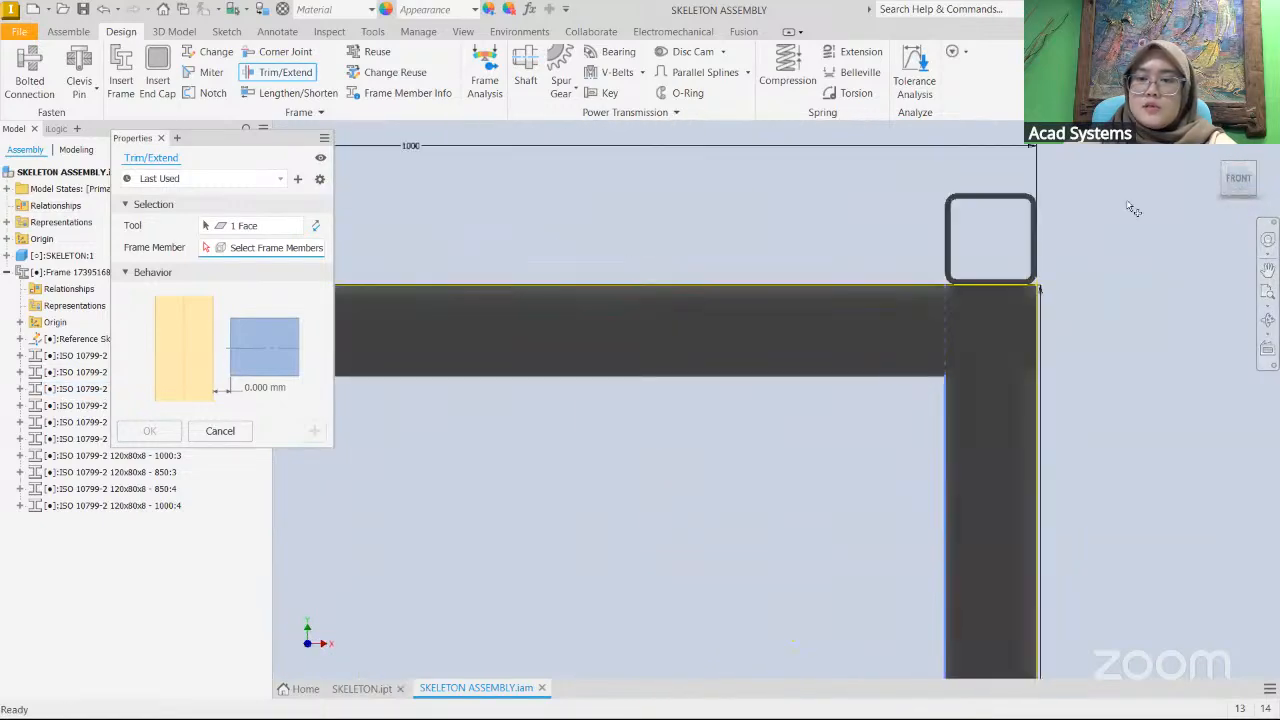
{"action": "left_click", "coordinate": [1226, 167]}
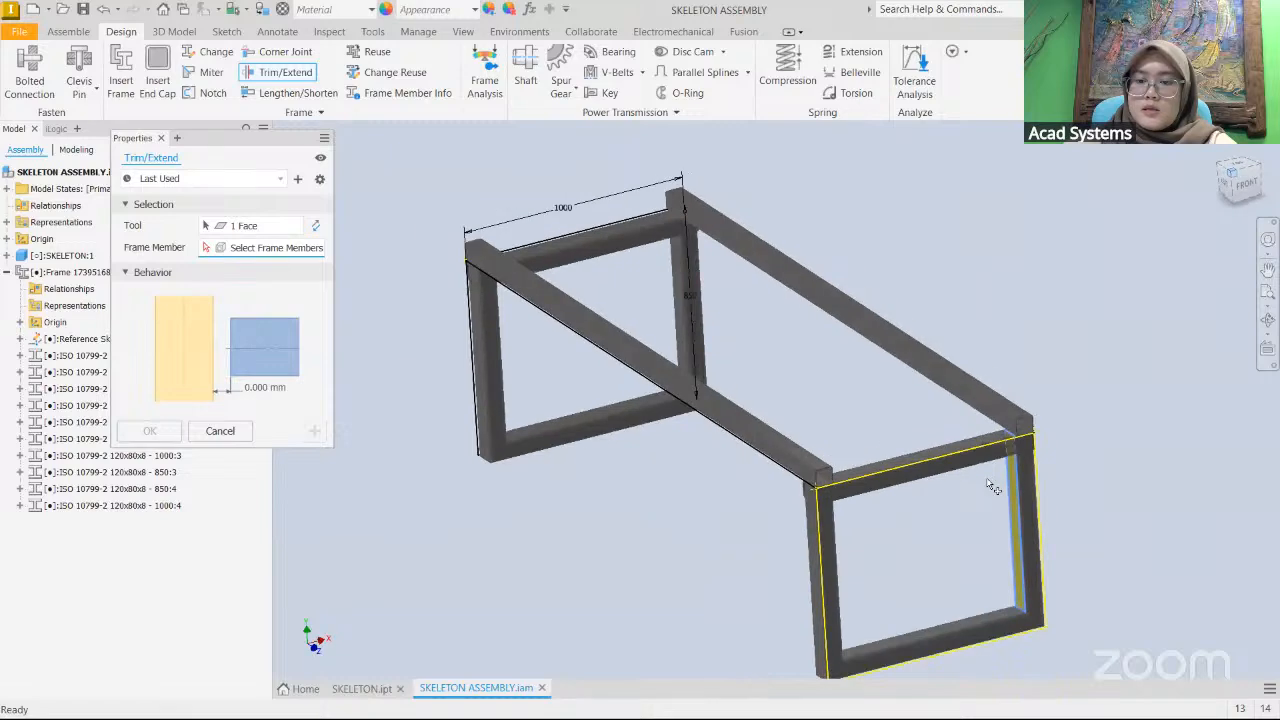
{"action": "scroll", "coordinate": [994, 486], "scroll_direction": "up", "scroll_amount": 6}
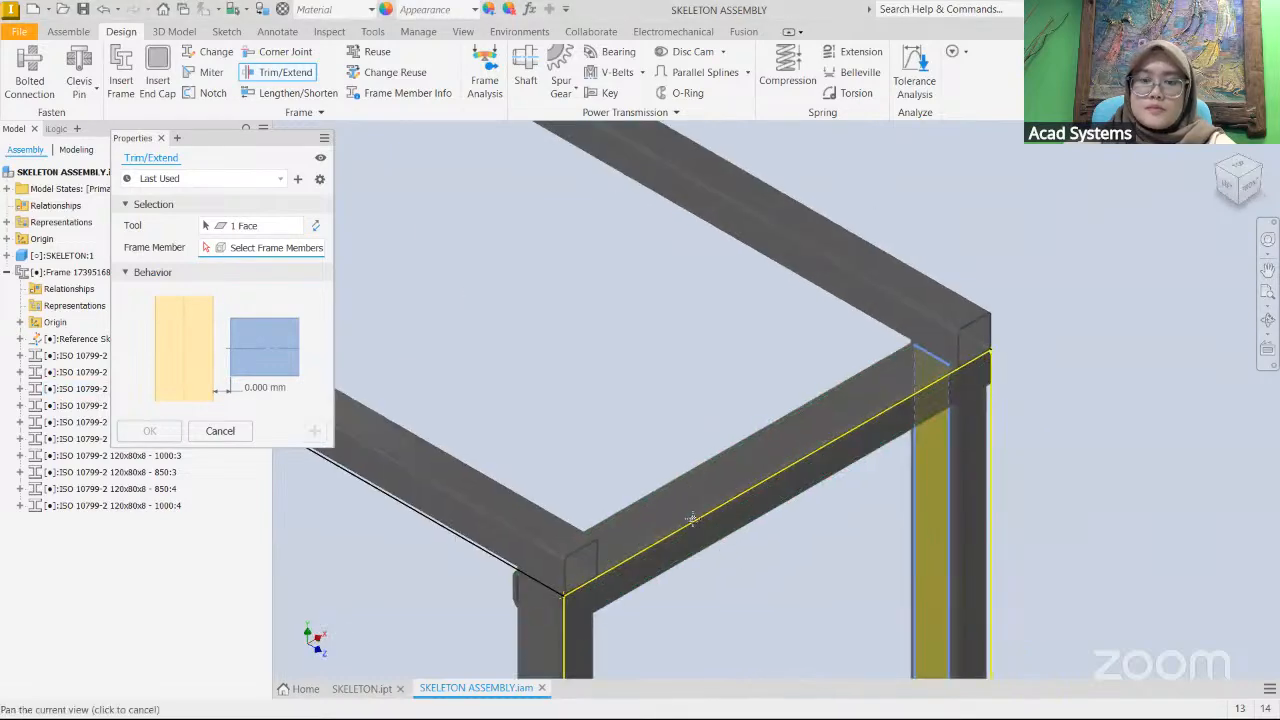
{"action": "scroll", "coordinate": [720, 330], "scroll_direction": "up", "scroll_amount": 5}
{"action": "middle_click_drag", "start_coordinate": [721, 331], "coordinate": [683, 442]}
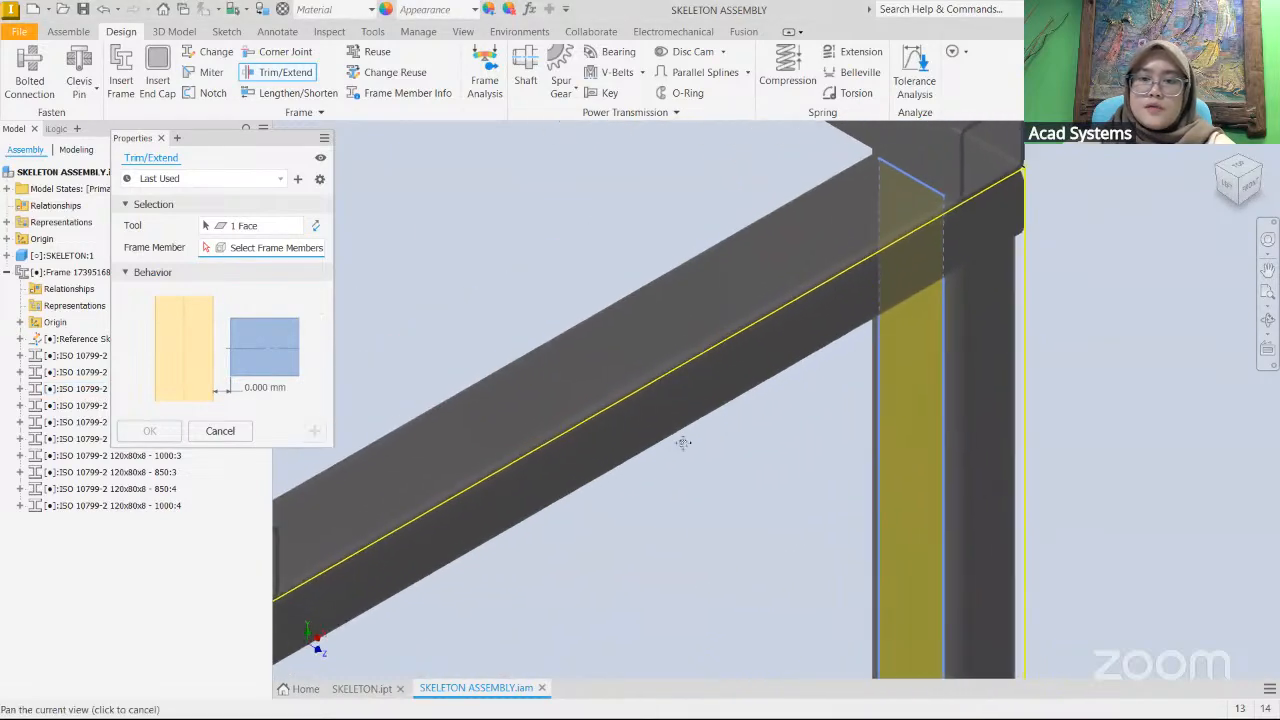
{"action": "left_click", "coordinate": [846, 276]}
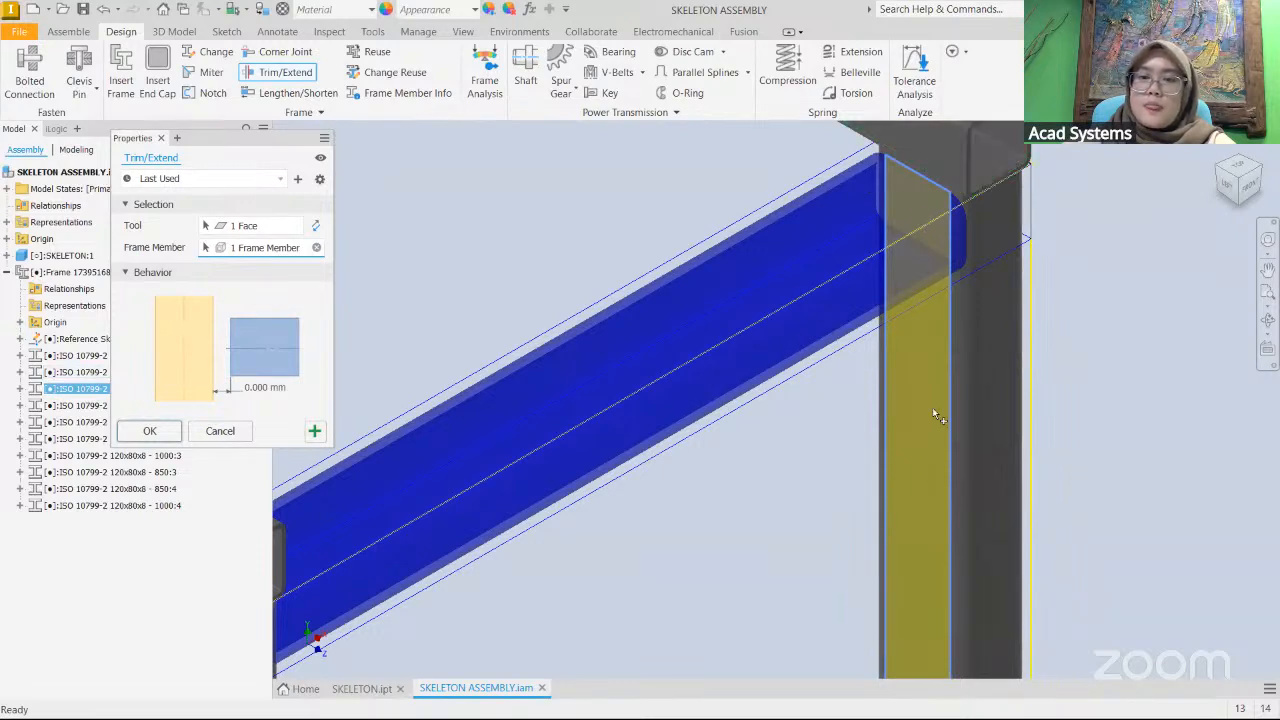
{"action": "middle_click_drag", "start_coordinate": [639, 363], "coordinate": [543, 390]}
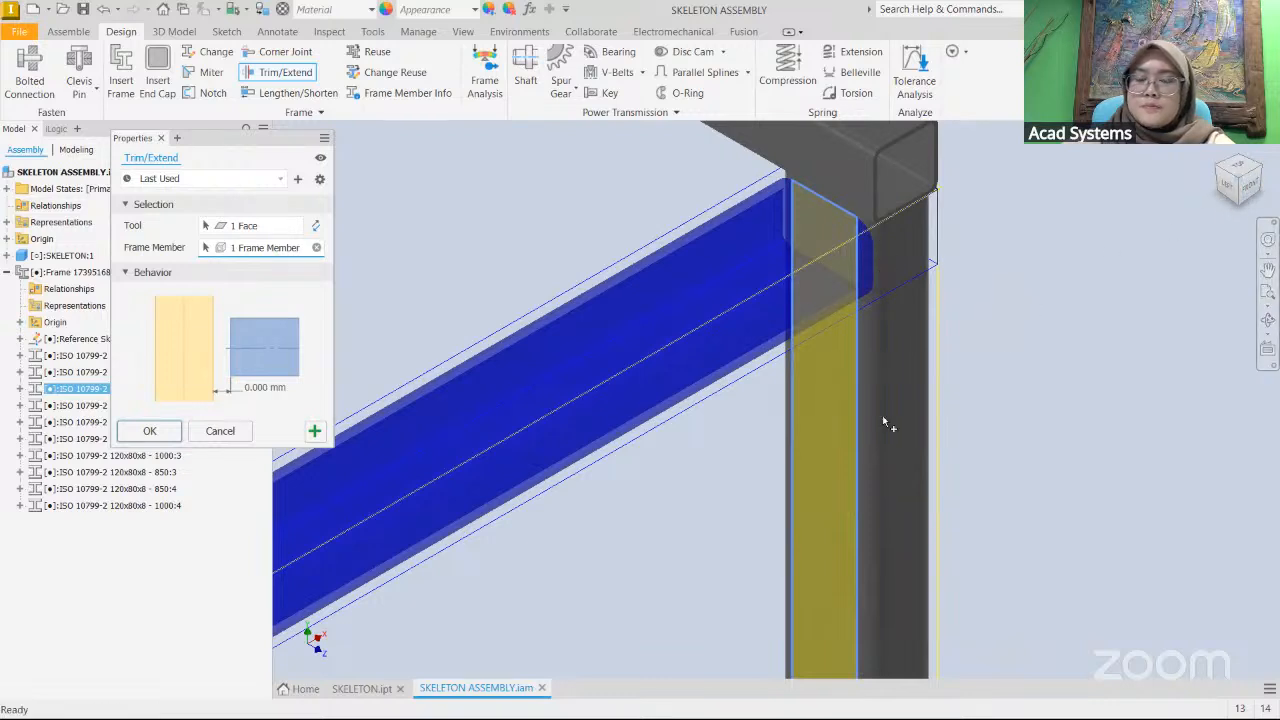
{"action": "scroll", "coordinate": [926, 335], "scroll_direction": "down", "scroll_amount": 5}
{"action": "middle_click_drag", "start_coordinate": [880, 429], "coordinate": [690, 450]}
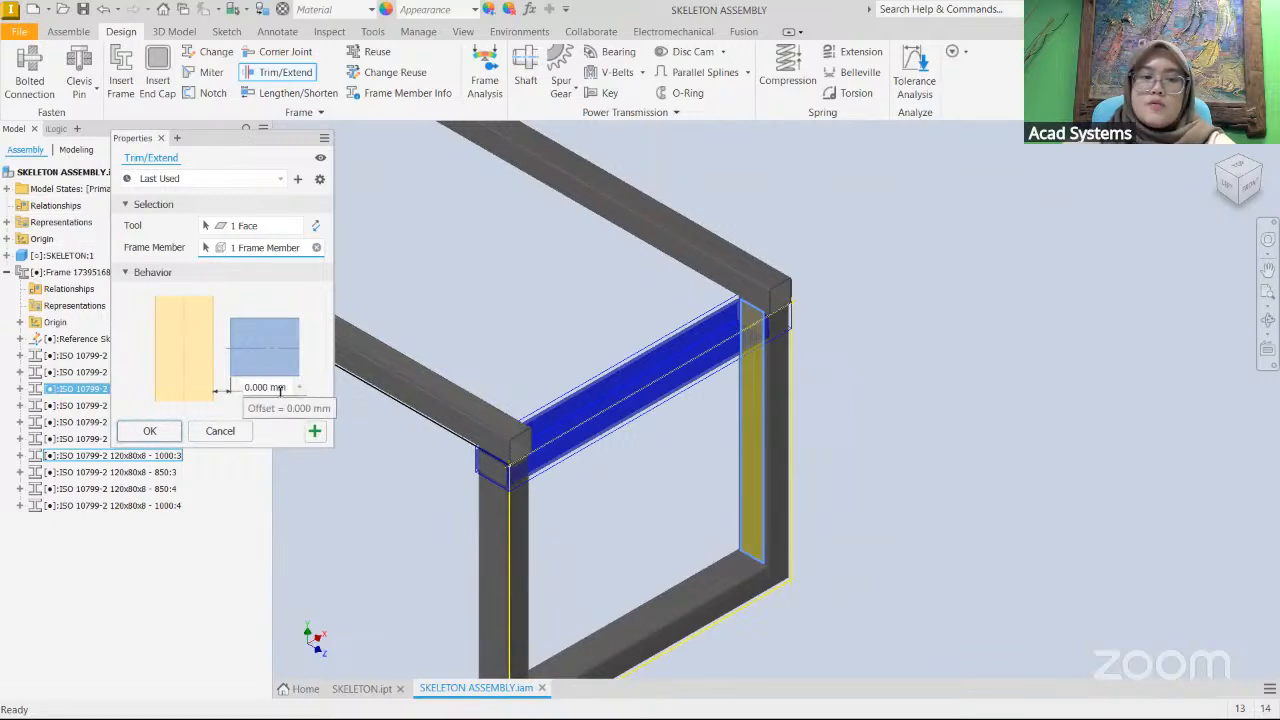
{"action": "scroll", "coordinate": [694, 434], "scroll_direction": "up", "scroll_amount": 2}
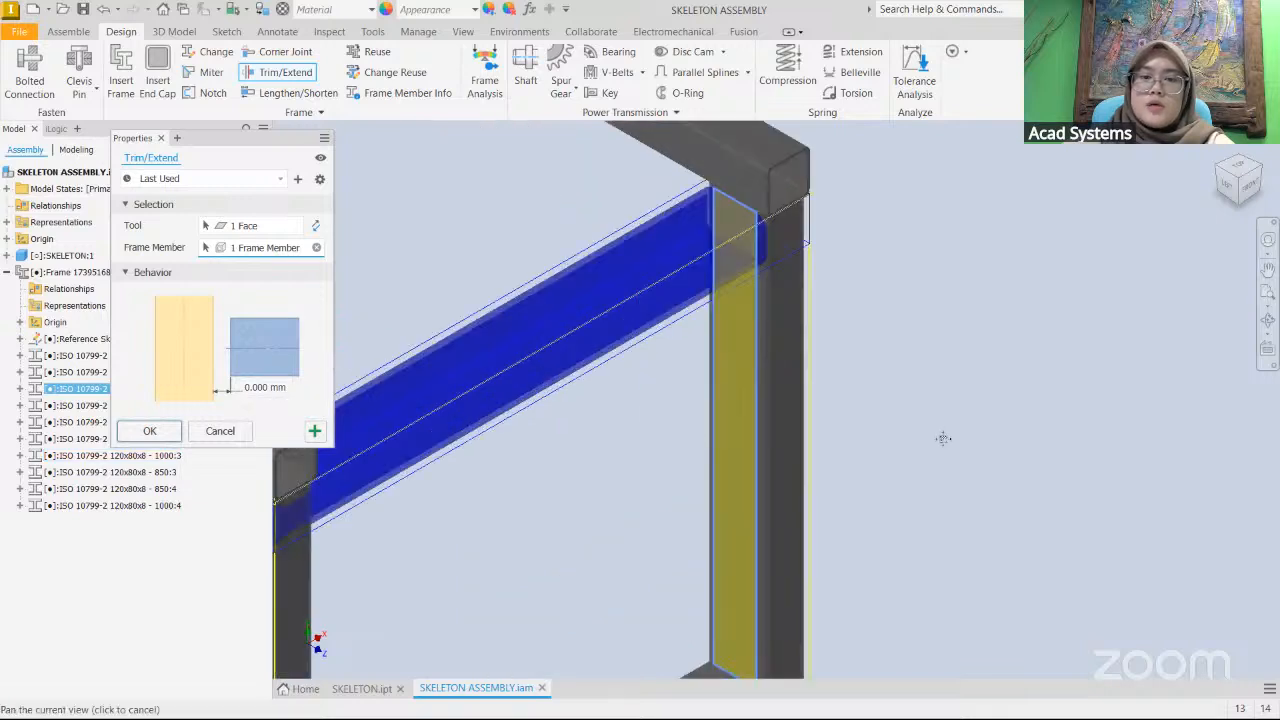
{"action": "scroll", "coordinate": [943, 434], "scroll_direction": "up", "scroll_amount": 2}
{"action": "middle_click_drag", "start_coordinate": [661, 537], "coordinate": [746, 425]}
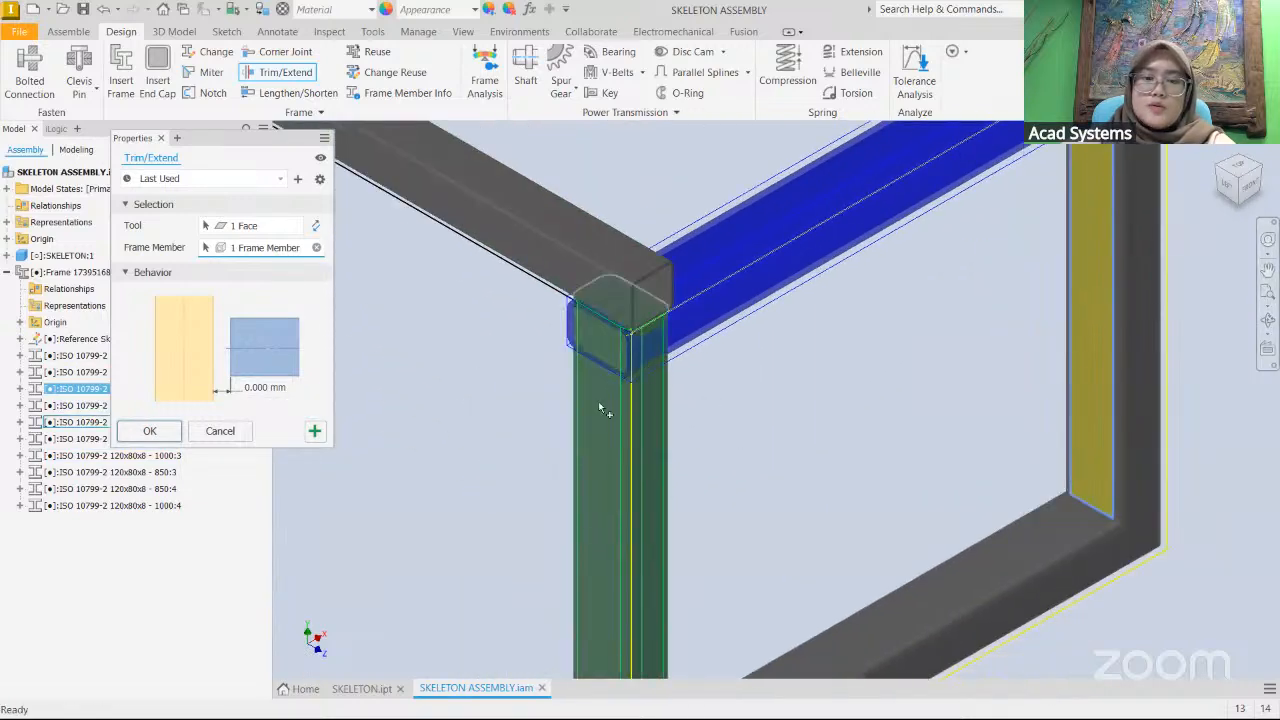
{"action": "left_click", "coordinate": [1266, 174]}
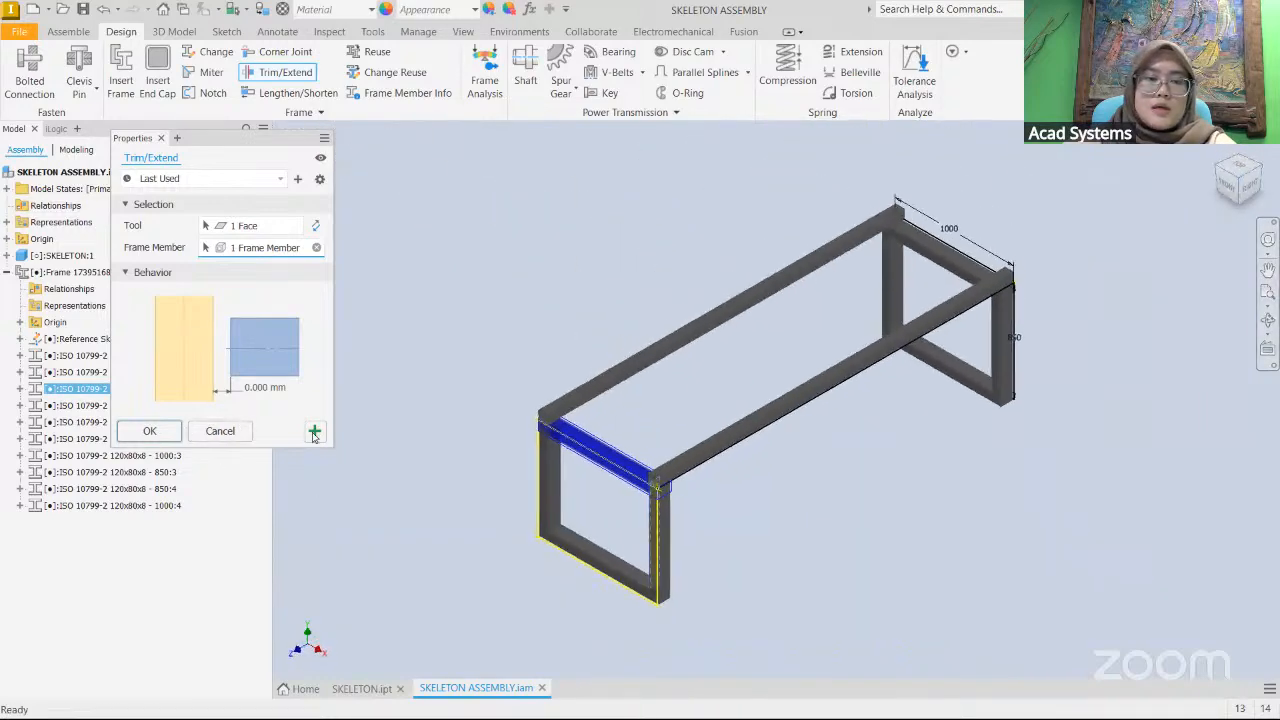
{"action": "left_click", "coordinate": [313, 433]}
- Trim the other end of the front top cross tube to the left leg's inner face with a 0 mm offset
{"action": "scroll", "coordinate": [566, 486], "scroll_direction": "up", "scroll_amount": 3}
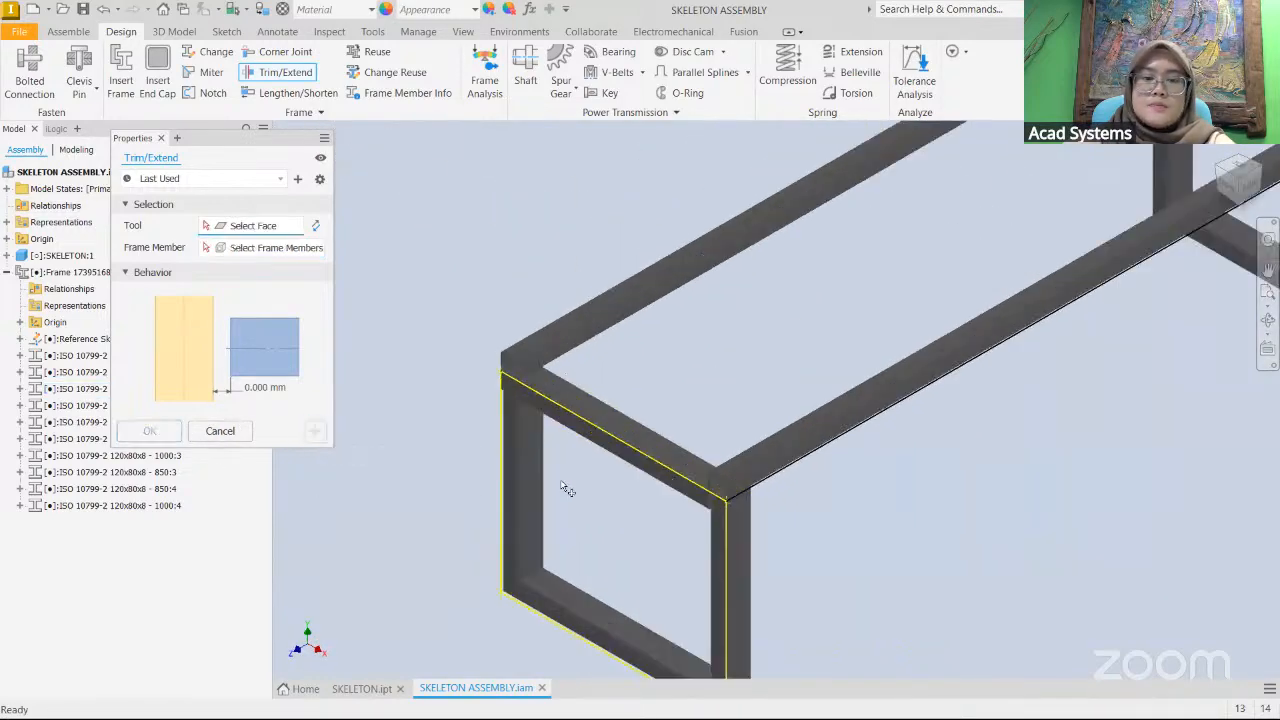
{"action": "middle_click_drag", "start_coordinate": [566, 486], "coordinate": [604, 425]}
{"action": "scroll", "coordinate": [671, 354], "scroll_direction": "up", "scroll_amount": 3}
{"action": "left_click", "coordinate": [622, 335]}
{"action": "left_click", "coordinate": [614, 351]}
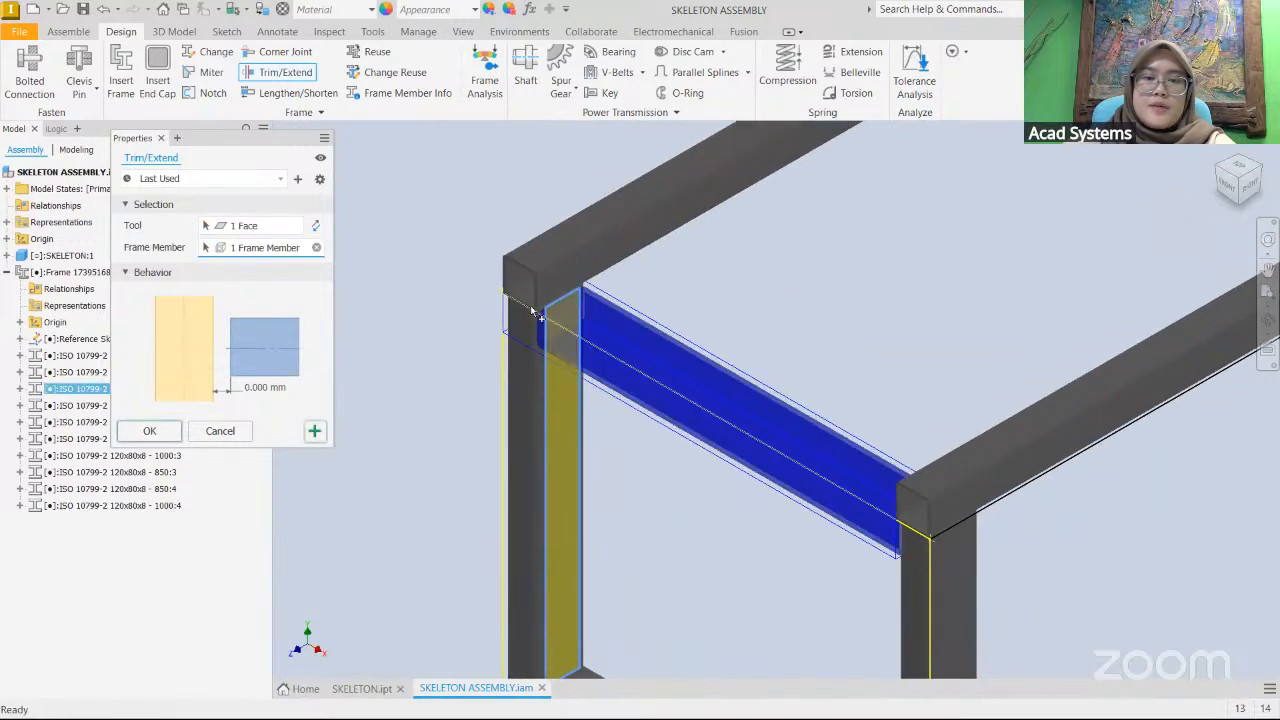
{"action": "scroll", "coordinate": [574, 328], "scroll_direction": "up", "scroll_amount": 3}
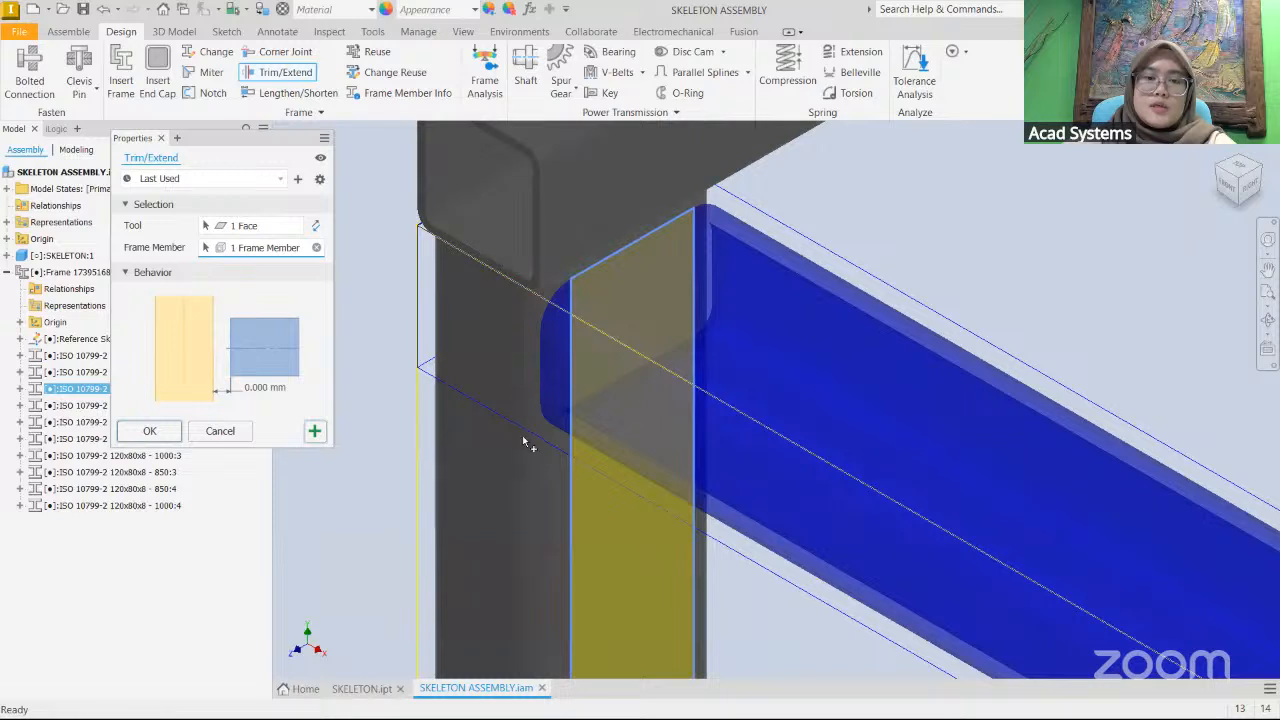
{"action": "scroll", "coordinate": [644, 437], "scroll_direction": "down", "scroll_amount": 5}
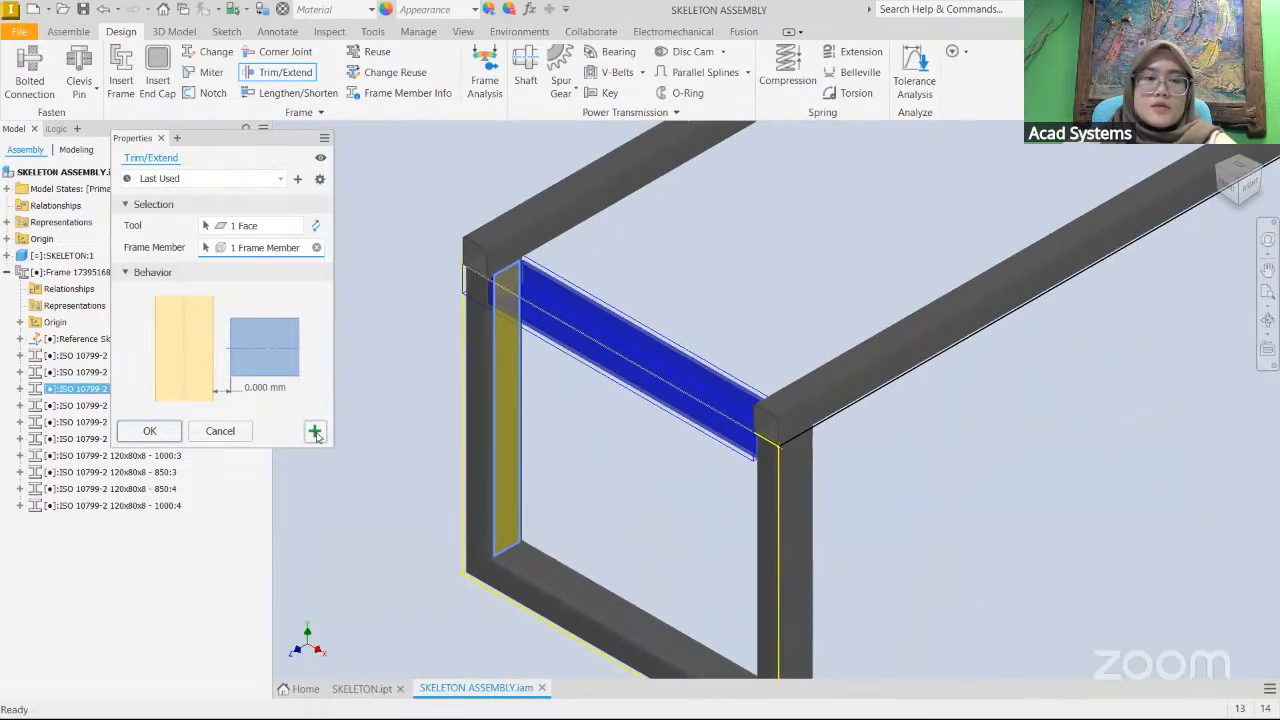
{"action": "scroll", "coordinate": [673, 398], "scroll_direction": "down", "scroll_amount": 3}
- Trim the back end's top cross tube to the left leg's inner face with a 0 mm offset
{"action": "middle_click_drag", "start_coordinate": [807, 438], "coordinate": [618, 583]}
{"action": "left_click", "coordinate": [1260, 169]}
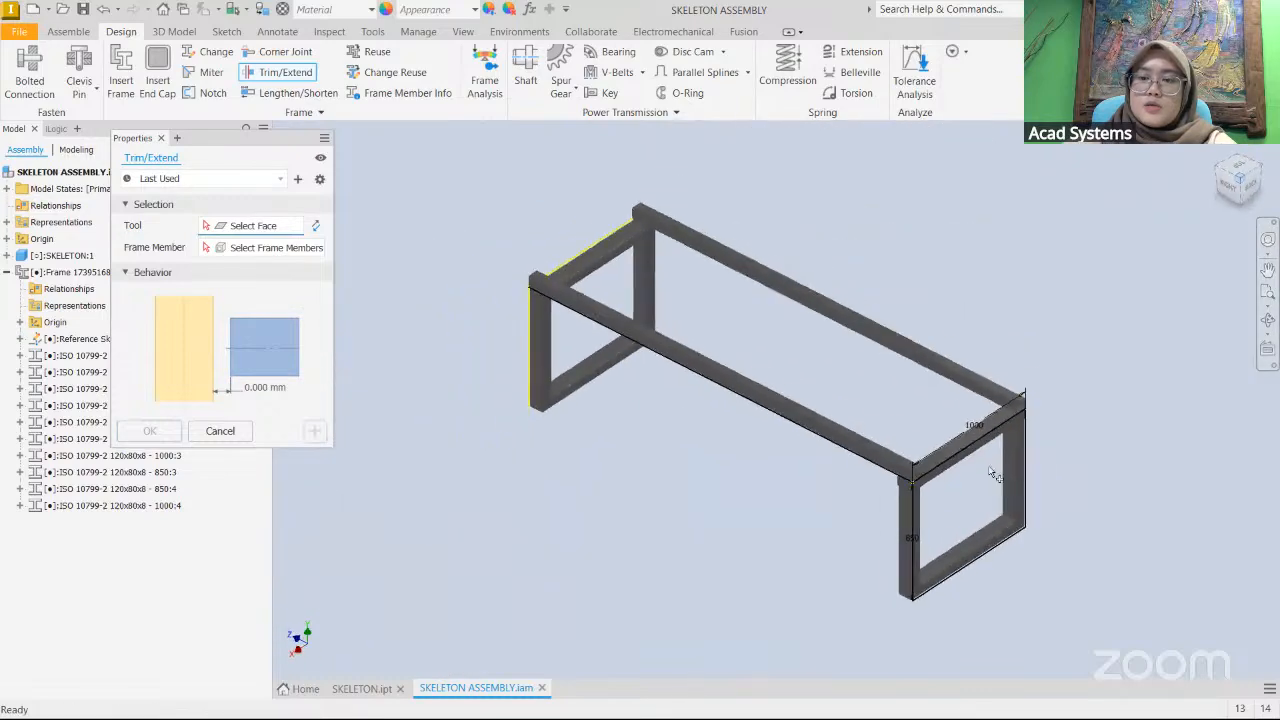
{"action": "scroll", "coordinate": [956, 463], "scroll_direction": "up", "scroll_amount": 5}
{"action": "middle_click_drag", "start_coordinate": [956, 467], "coordinate": [743, 384]}
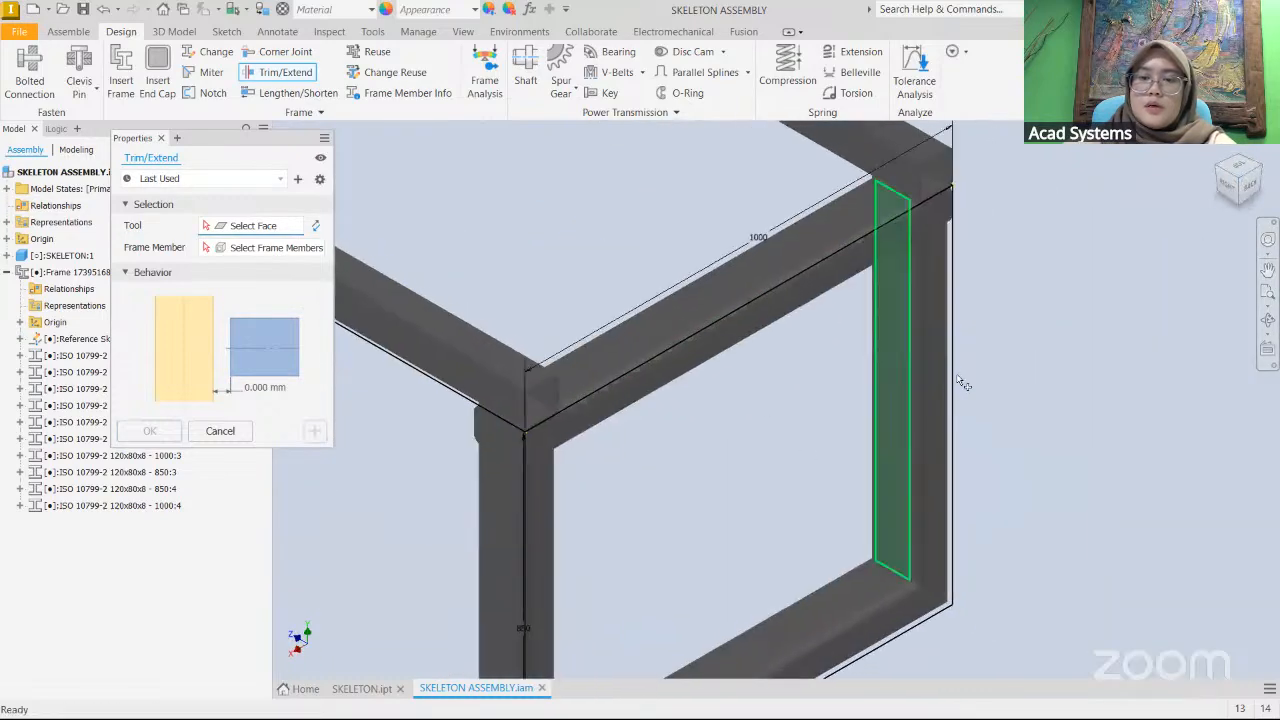
{"action": "left_click", "coordinate": [900, 405]}
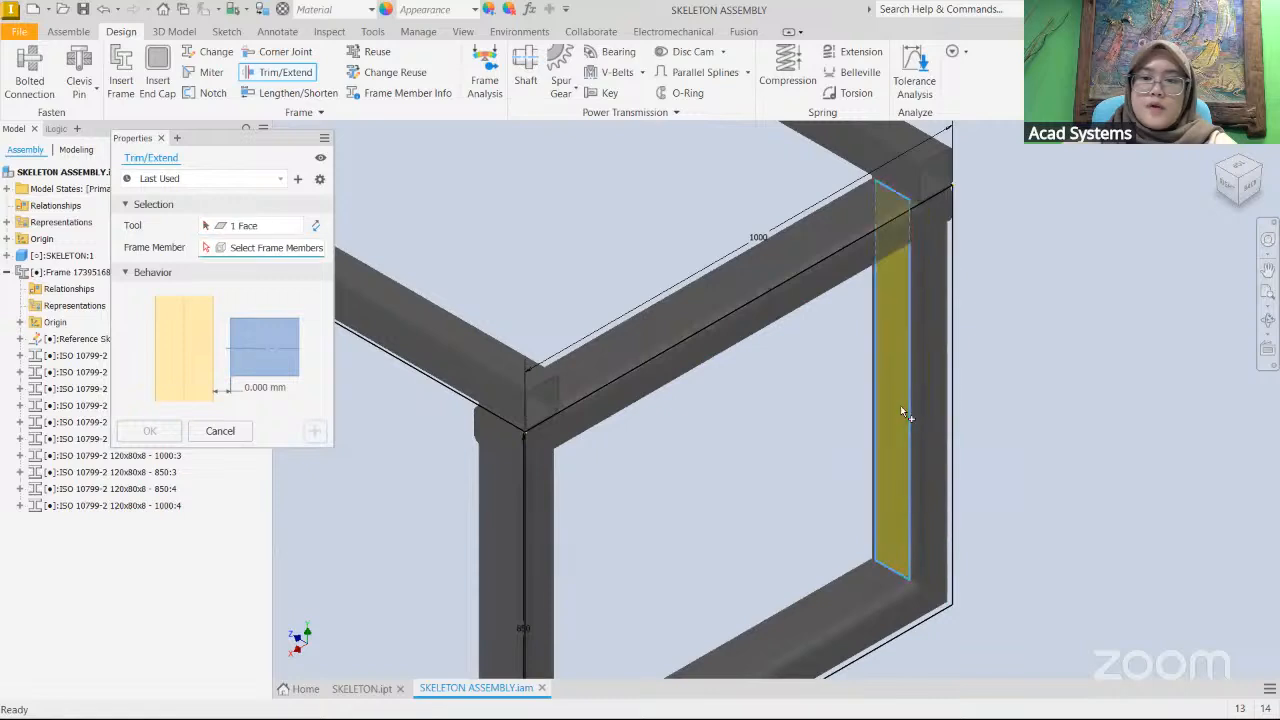
{"action": "left_click", "coordinate": [826, 265]}
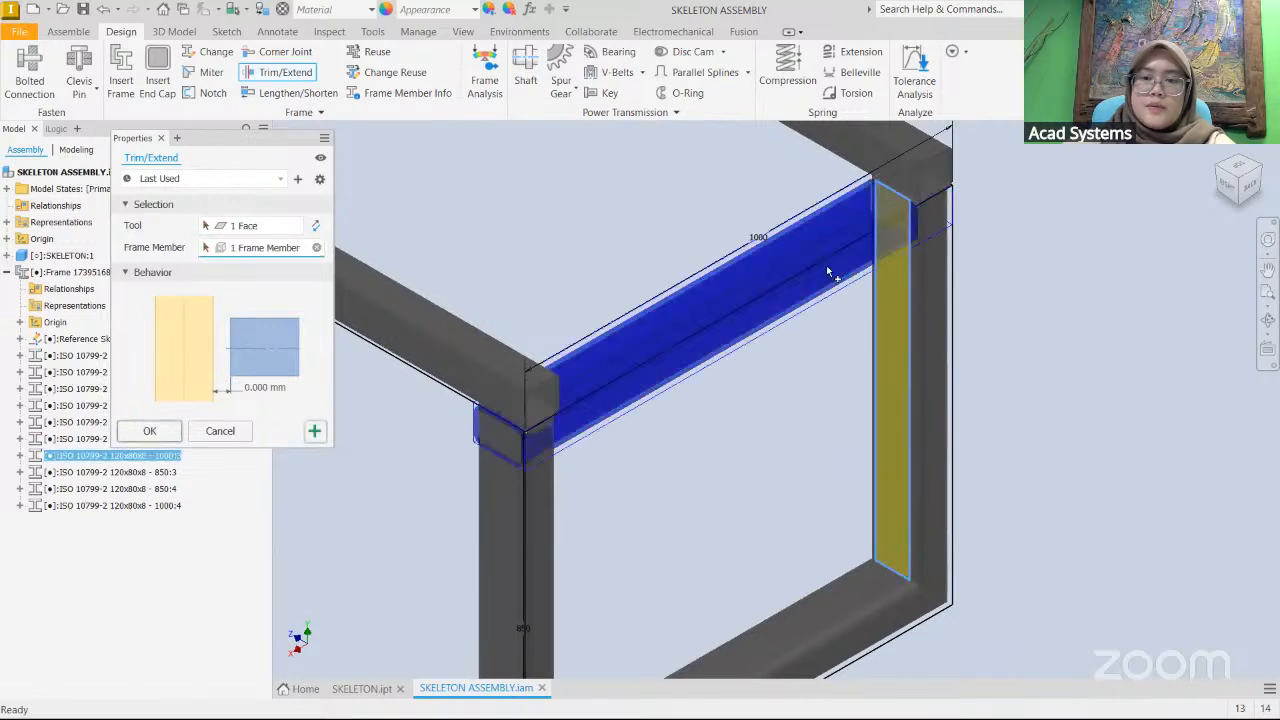
{"action": "left_click", "coordinate": [316, 430]}
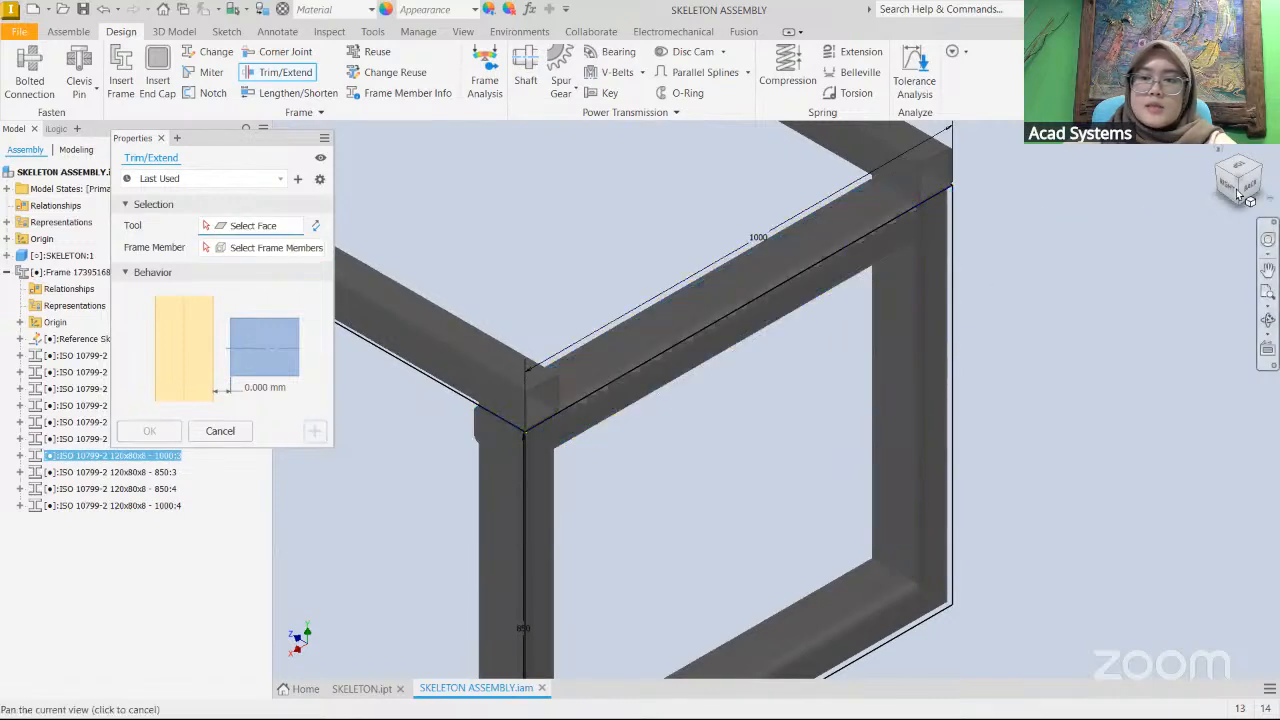
- Trim the back top cross tube's remaining end to the right leg's inner face with a 0 mm offset, and finish Trim/Extend
{"action": "left_click", "coordinate": [1261, 171]}
{"action": "scroll", "coordinate": [520, 423], "scroll_direction": "up", "scroll_amount": 5}
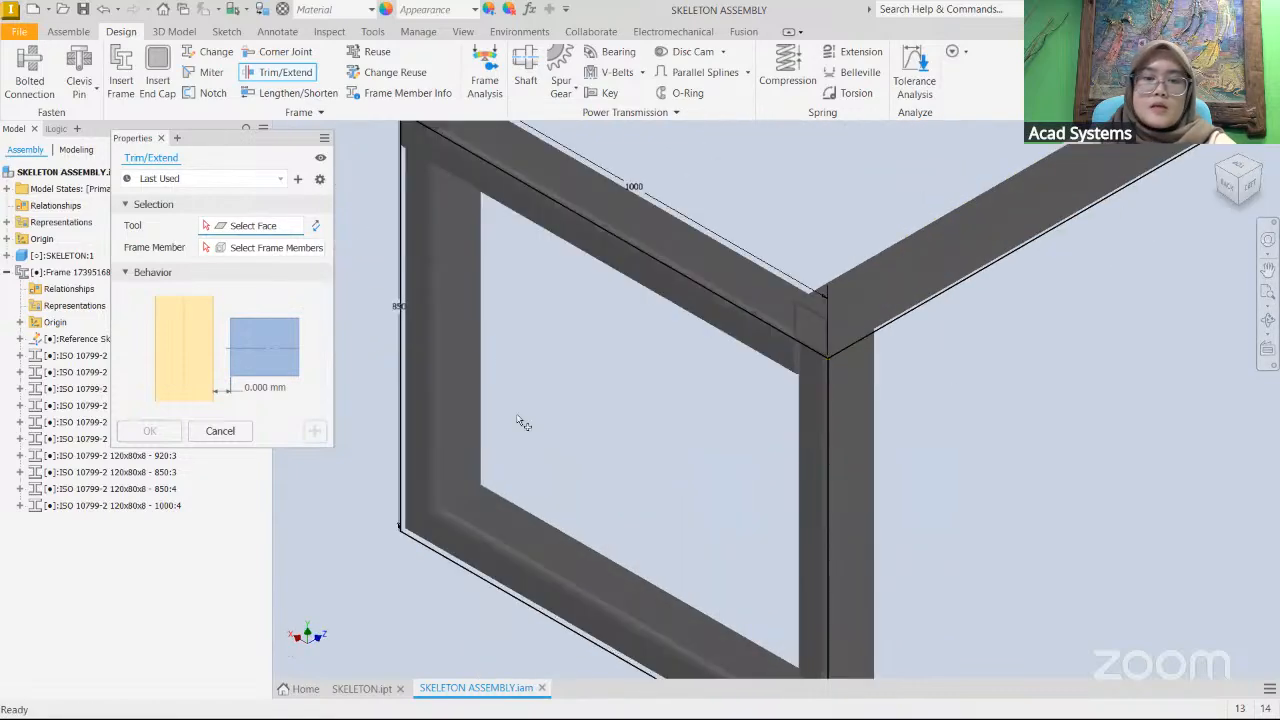
{"action": "left_click", "coordinate": [454, 337]}
{"action": "middle_click_drag", "start_coordinate": [583, 300], "coordinate": [717, 549]}
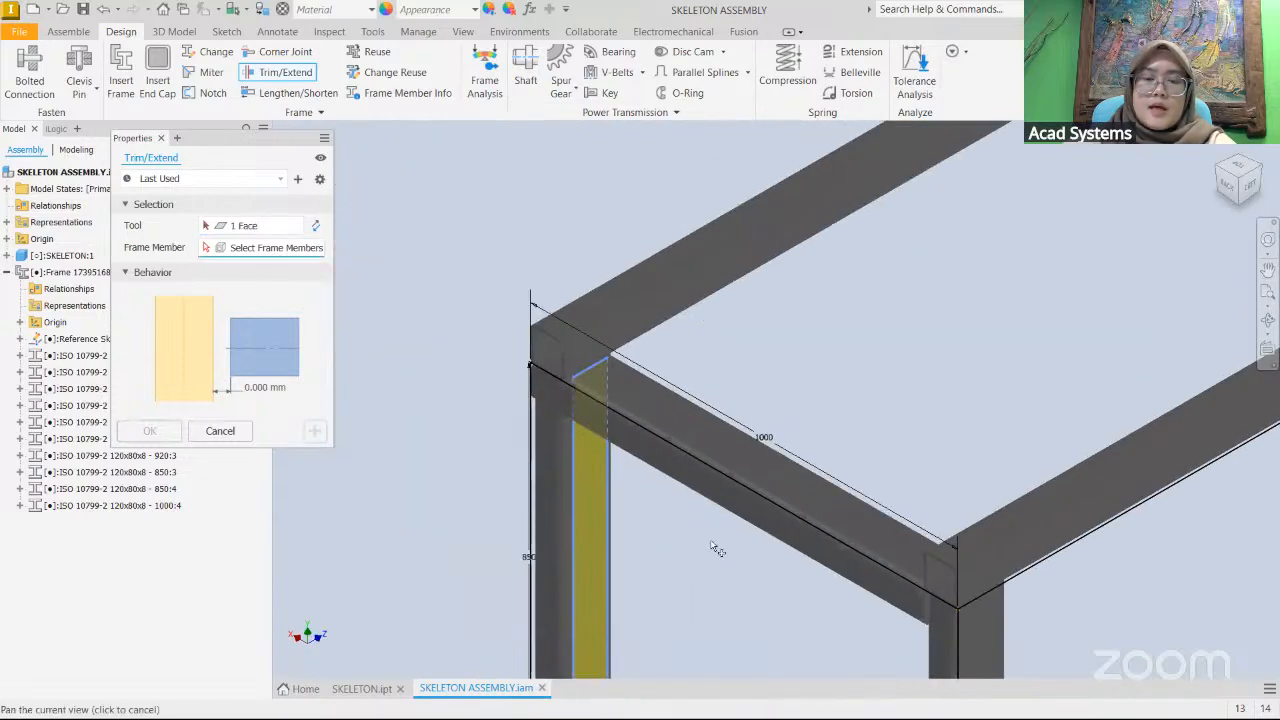
{"action": "left_click", "coordinate": [648, 434]}
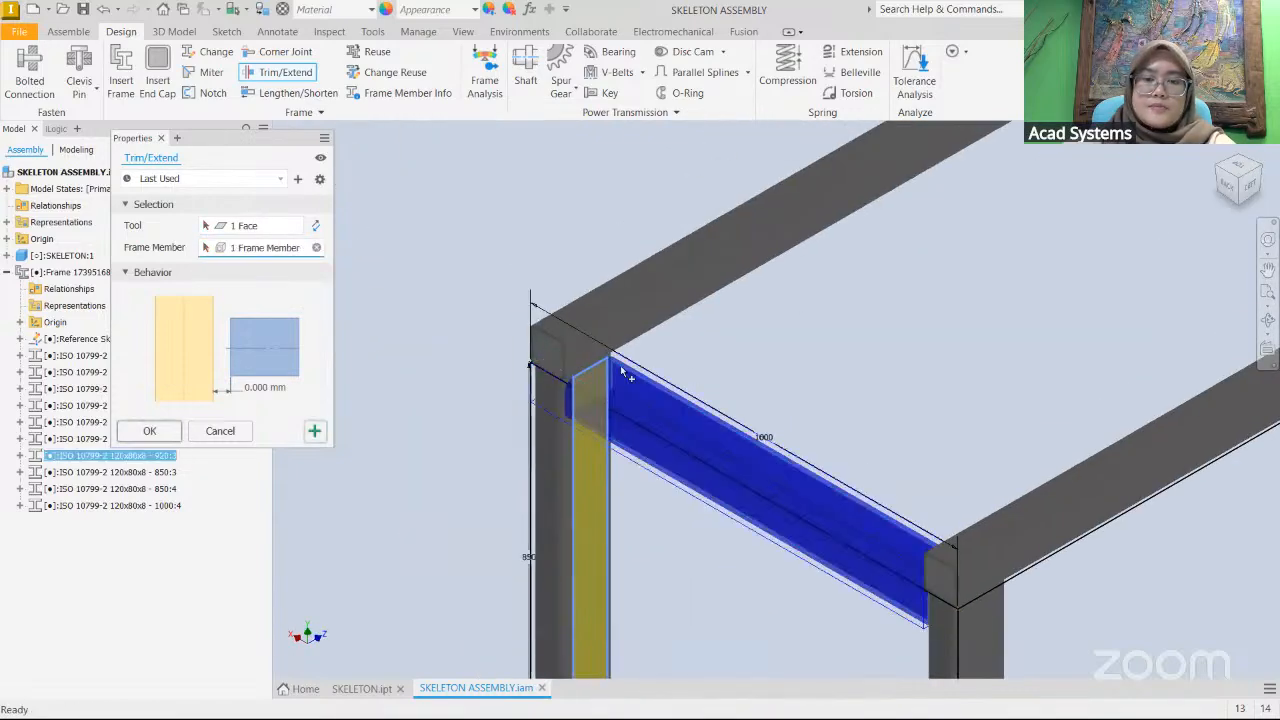
{"action": "left_click", "coordinate": [150, 430]}
- Examine the trimmed top corners at the back end and the complete frame from several directions
{"action": "scroll", "coordinate": [756, 346], "scroll_direction": "down", "scroll_amount": 3}
{"action": "scroll", "coordinate": [792, 425], "scroll_direction": "down", "scroll_amount": 3}
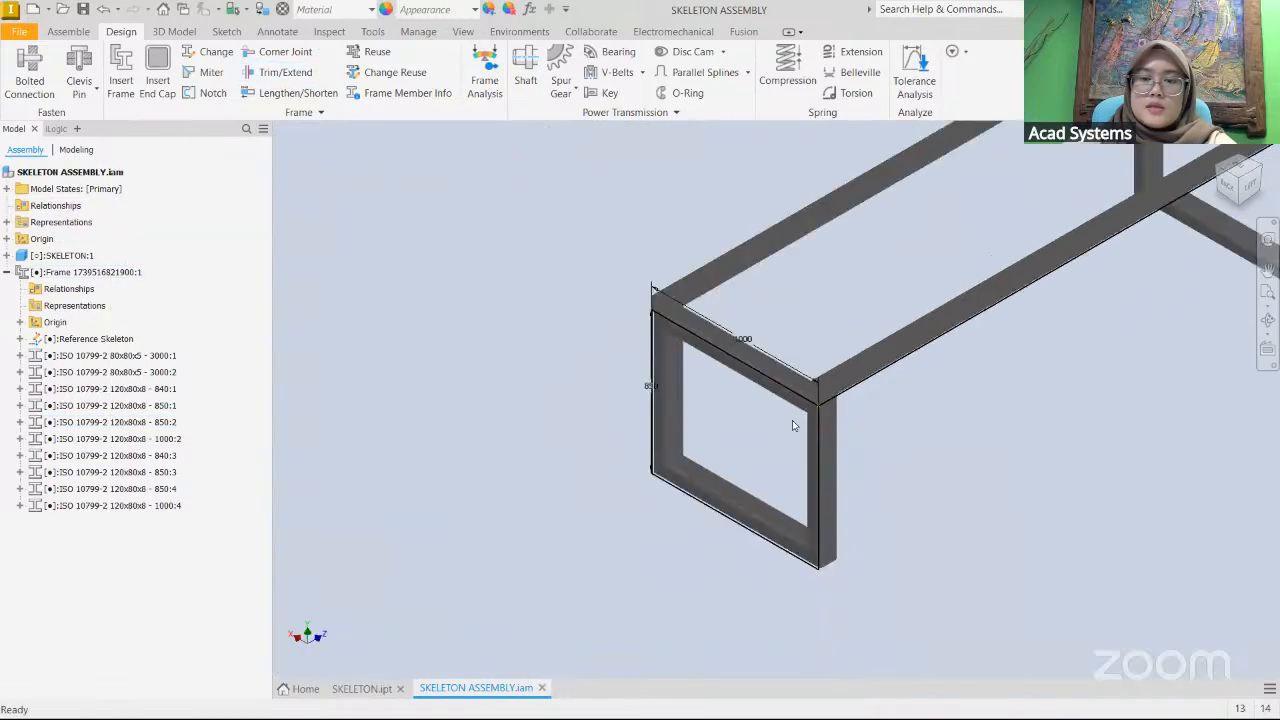
{"action": "left_click", "coordinate": [1229, 192]}
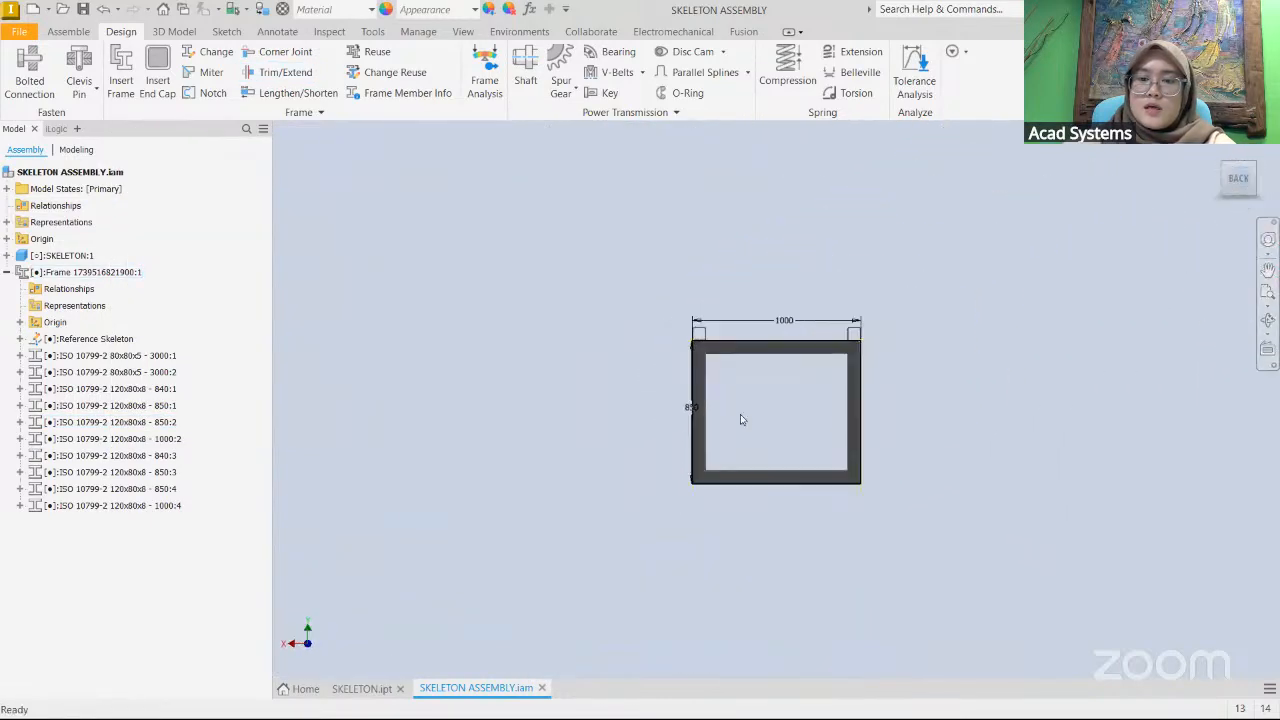
{"action": "left_click", "coordinate": [1230, 165]}
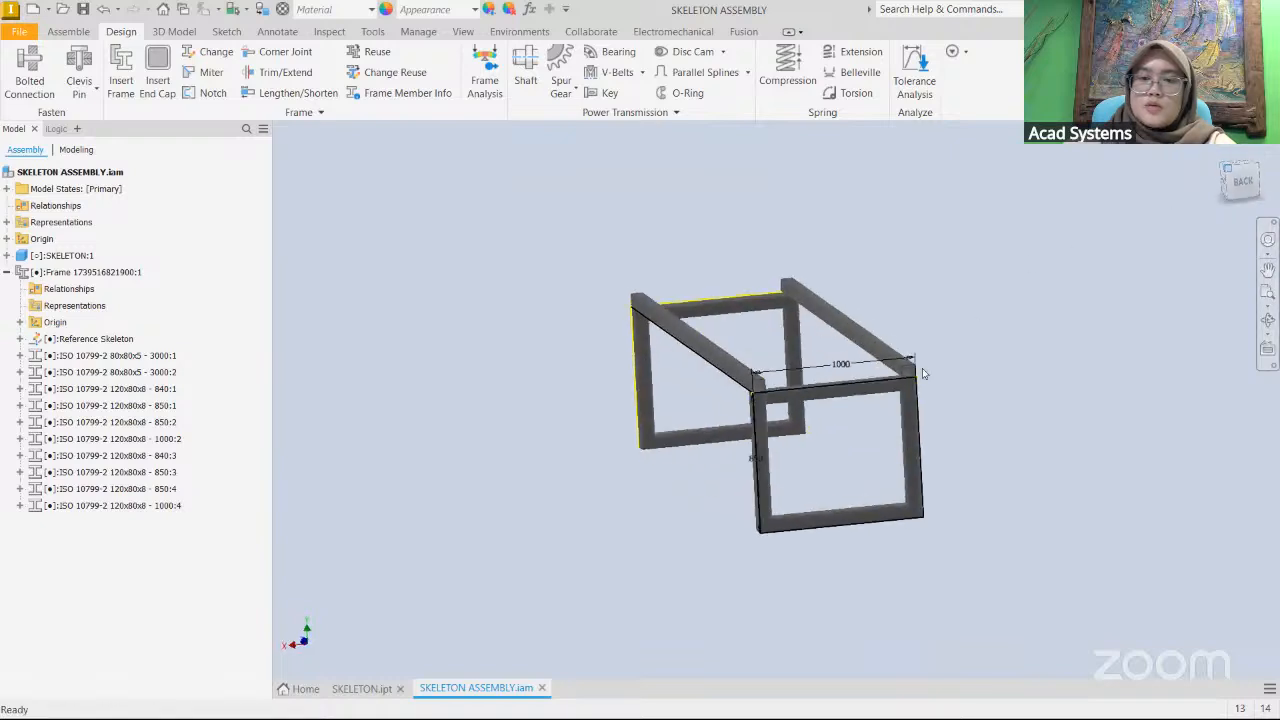
{"action": "scroll", "coordinate": [604, 464], "scroll_direction": "up", "scroll_amount": 5}
{"action": "scroll", "coordinate": [688, 430], "scroll_direction": "down", "scroll_amount": 5}
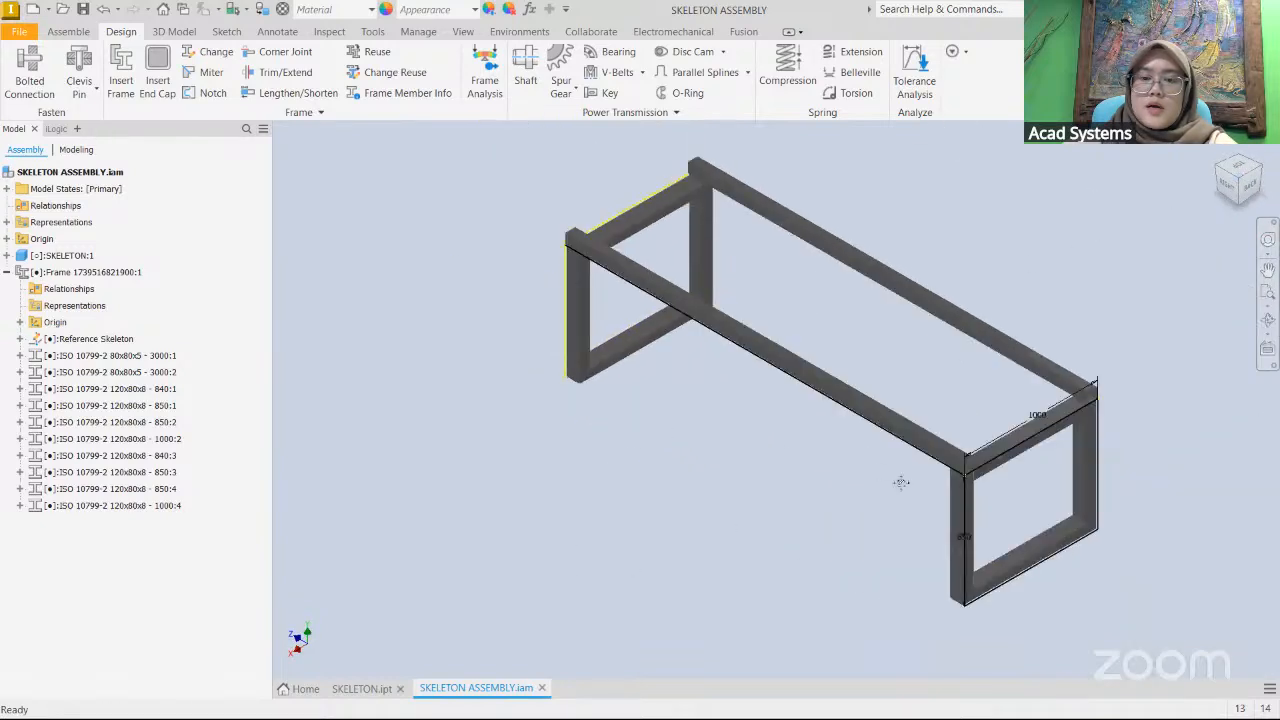
{"action": "left_click", "coordinate": [1265, 167]}
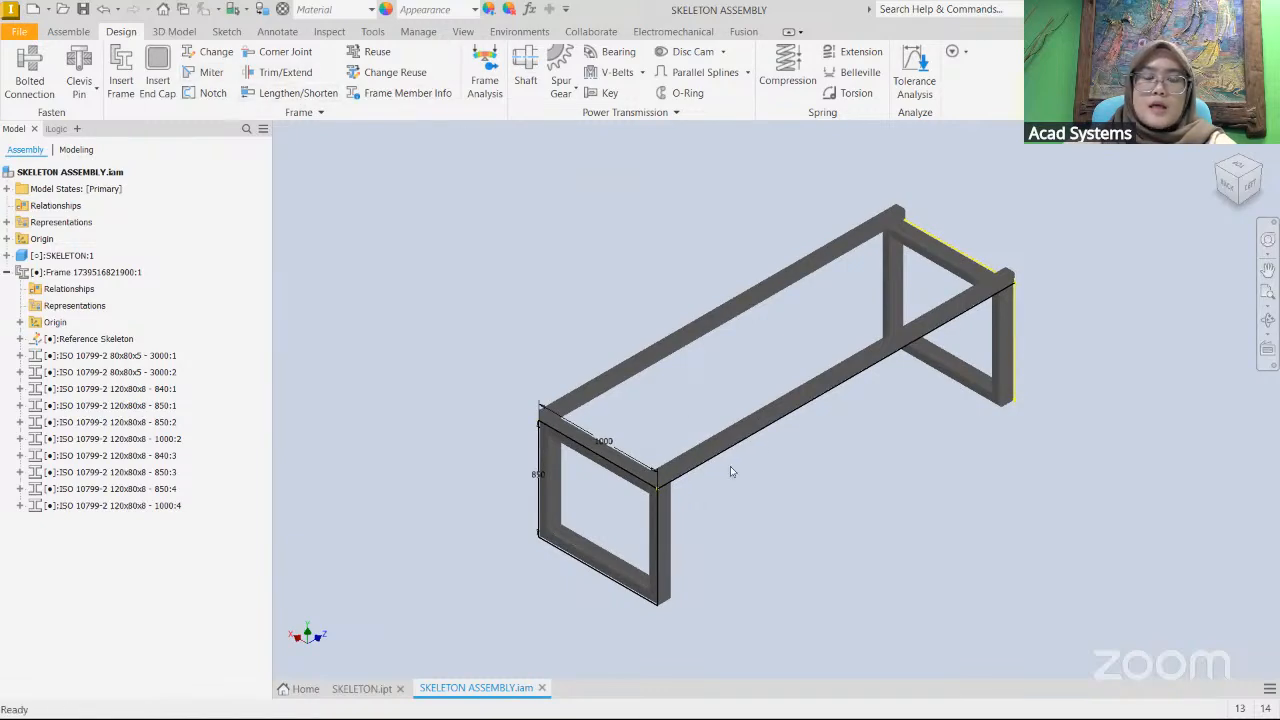
- Try lengthening the long top tube ISO 10799-2 80x80x5 - 3000:1 by 100 mm at either end and by 500 mm at the near end
{"action": "scroll", "coordinate": [730, 466], "scroll_direction": "up", "scroll_amount": 3}
{"action": "middle_click_drag", "start_coordinate": [730, 466], "coordinate": [742, 425]}
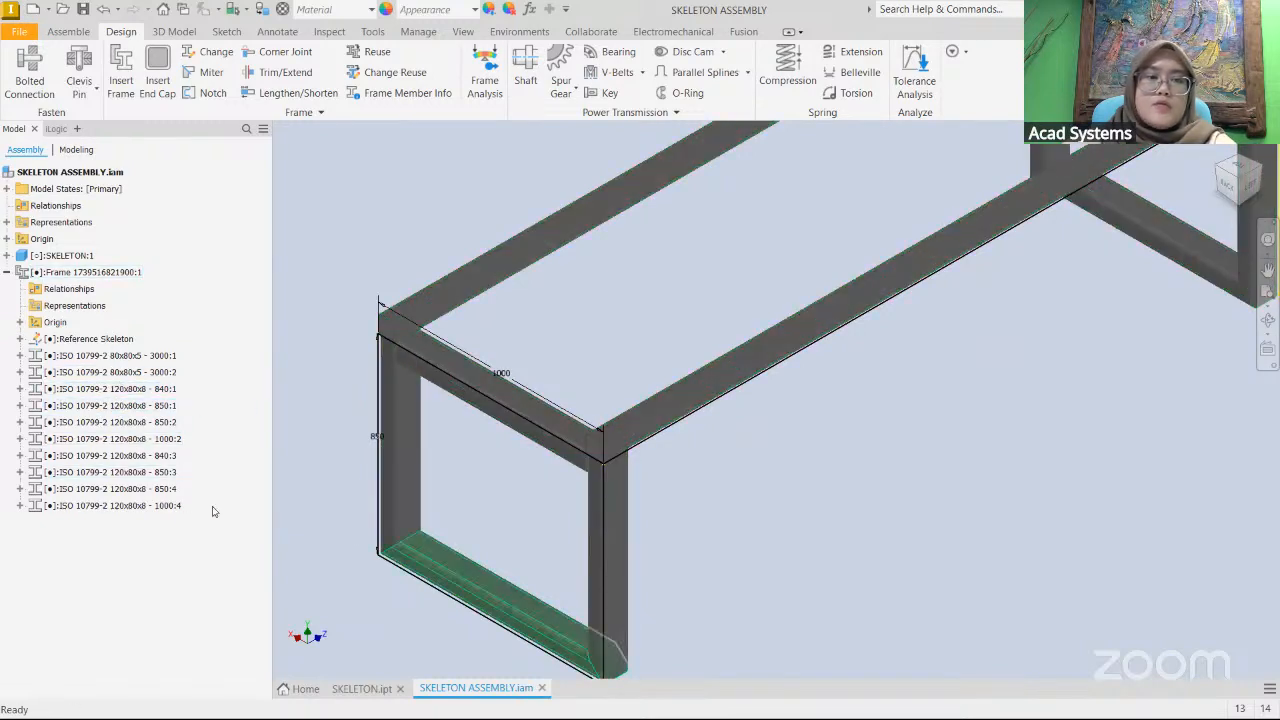
{"action": "left_click", "coordinate": [290, 92]}
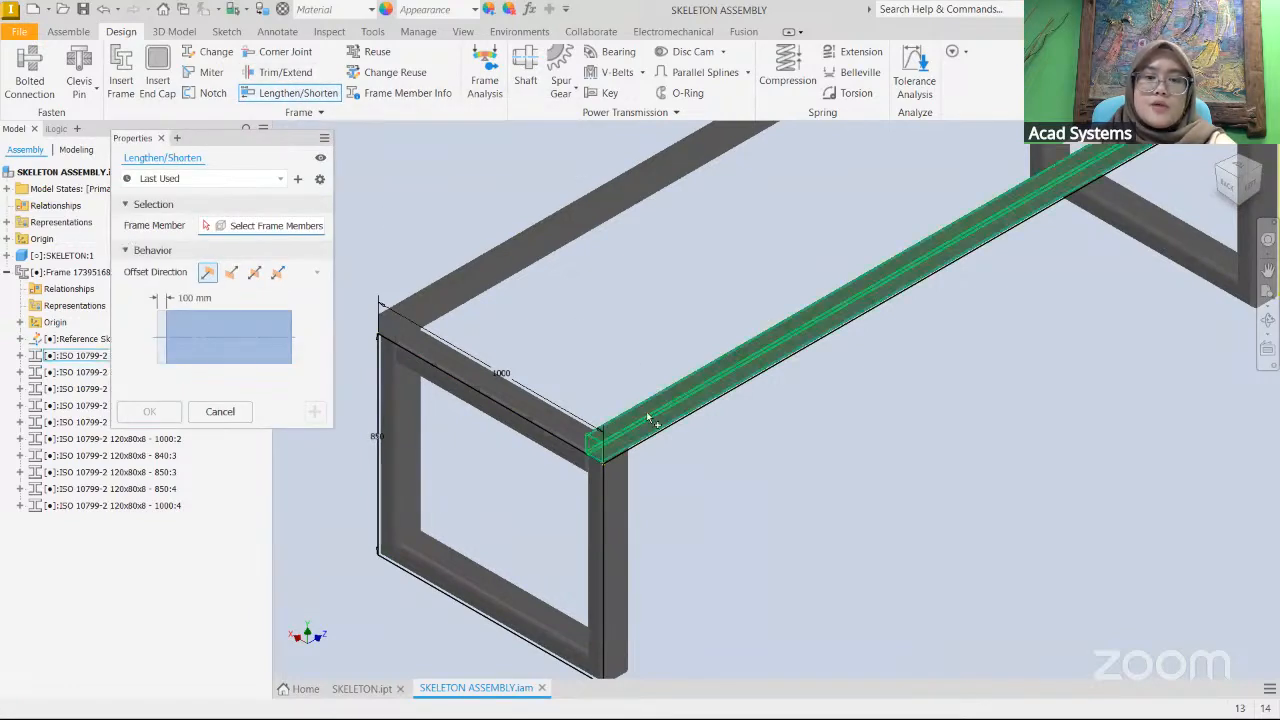
{"action": "left_click", "coordinate": [720, 387]}
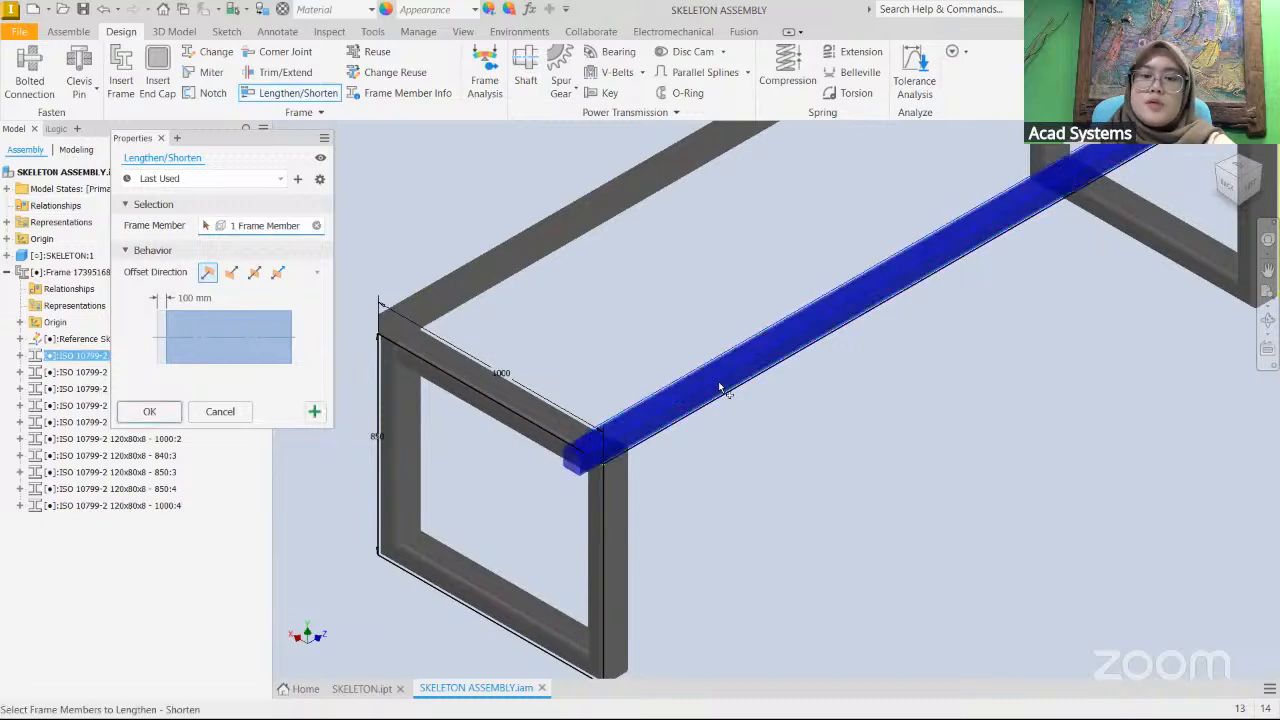
{"action": "scroll", "coordinate": [705, 443], "scroll_direction": "down", "scroll_amount": 3}
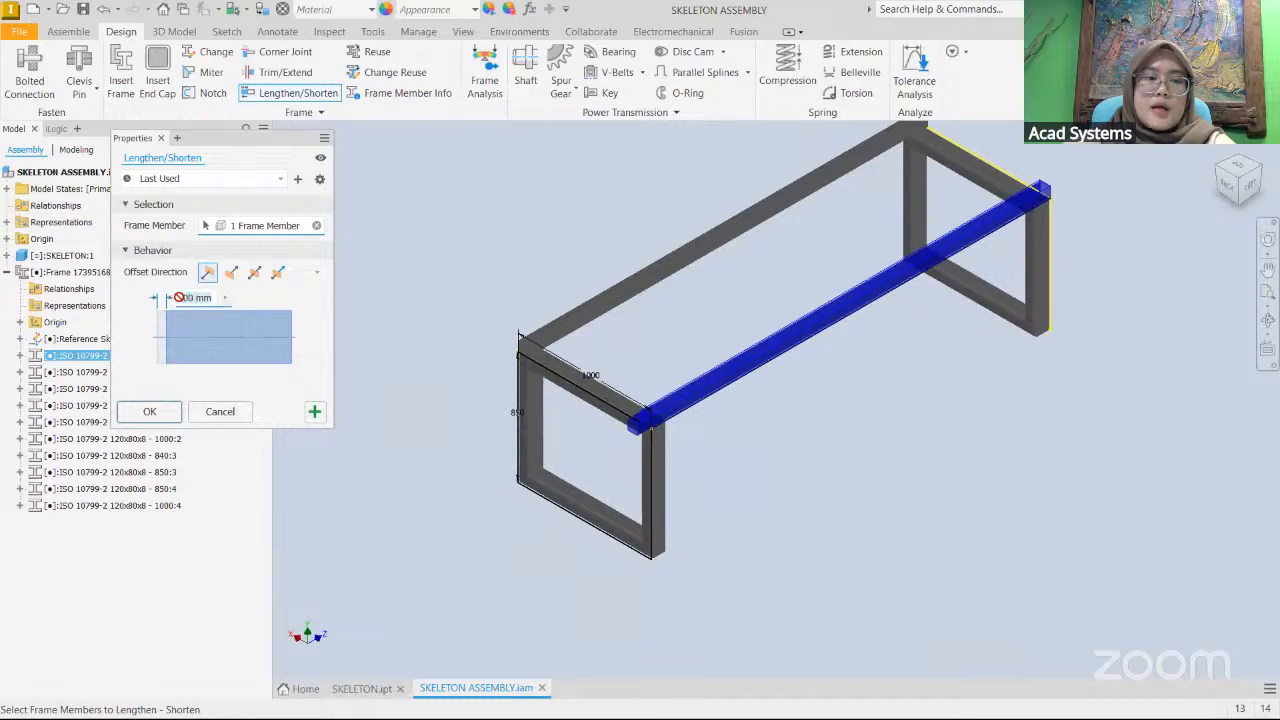
{"action": "type", "text": "100"}
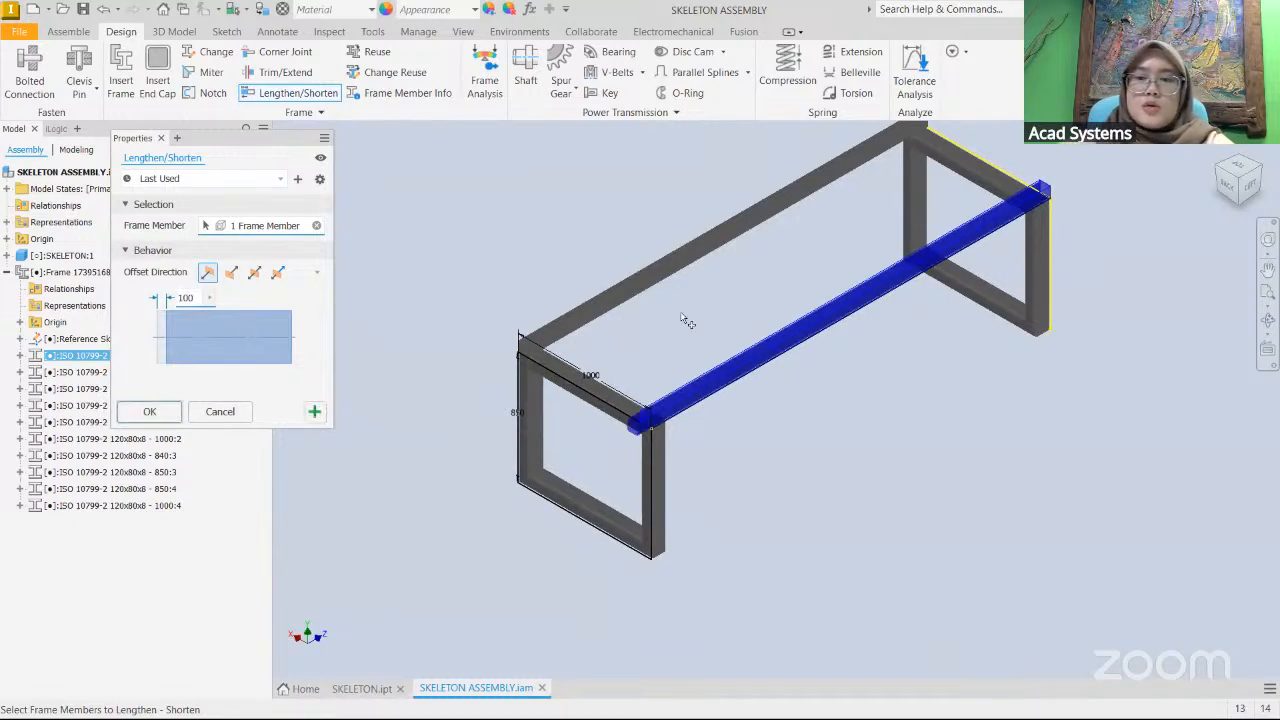
{"action": "left_click", "coordinate": [231, 274]}
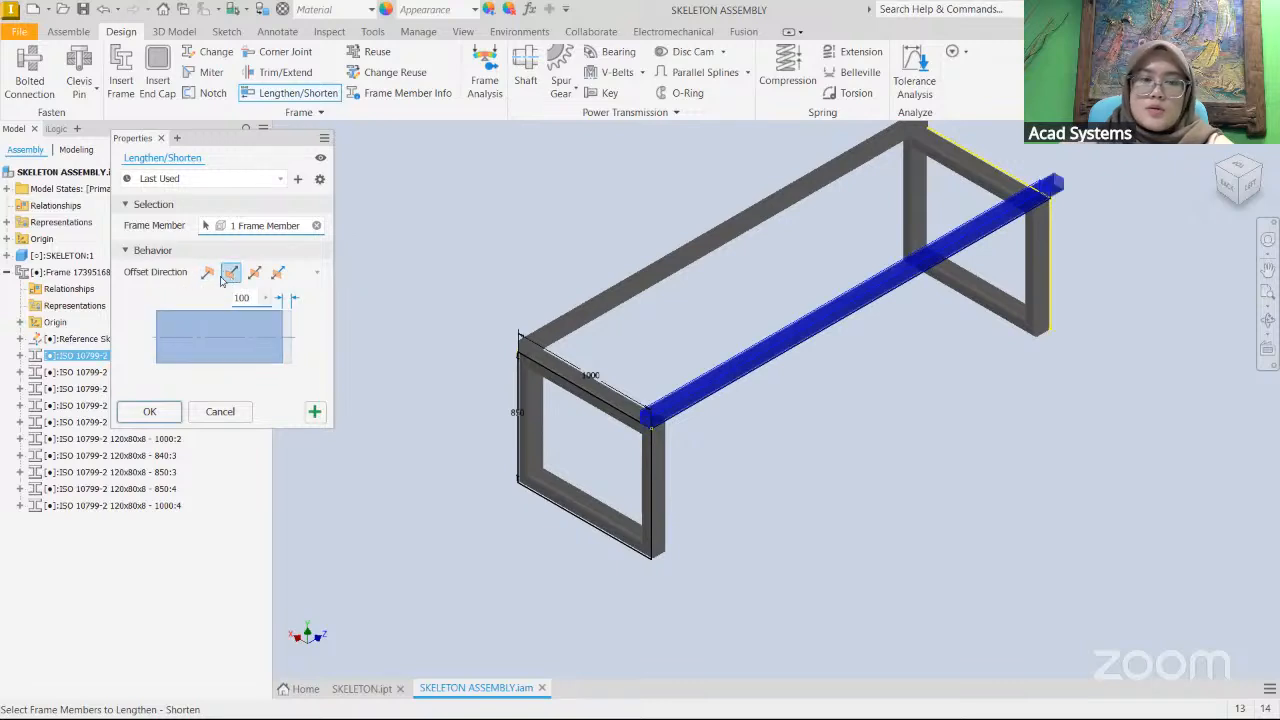
{"action": "left_click", "coordinate": [207, 273]}
{"action": "scroll", "coordinate": [640, 400], "scroll_direction": "up", "scroll_amount": 3}
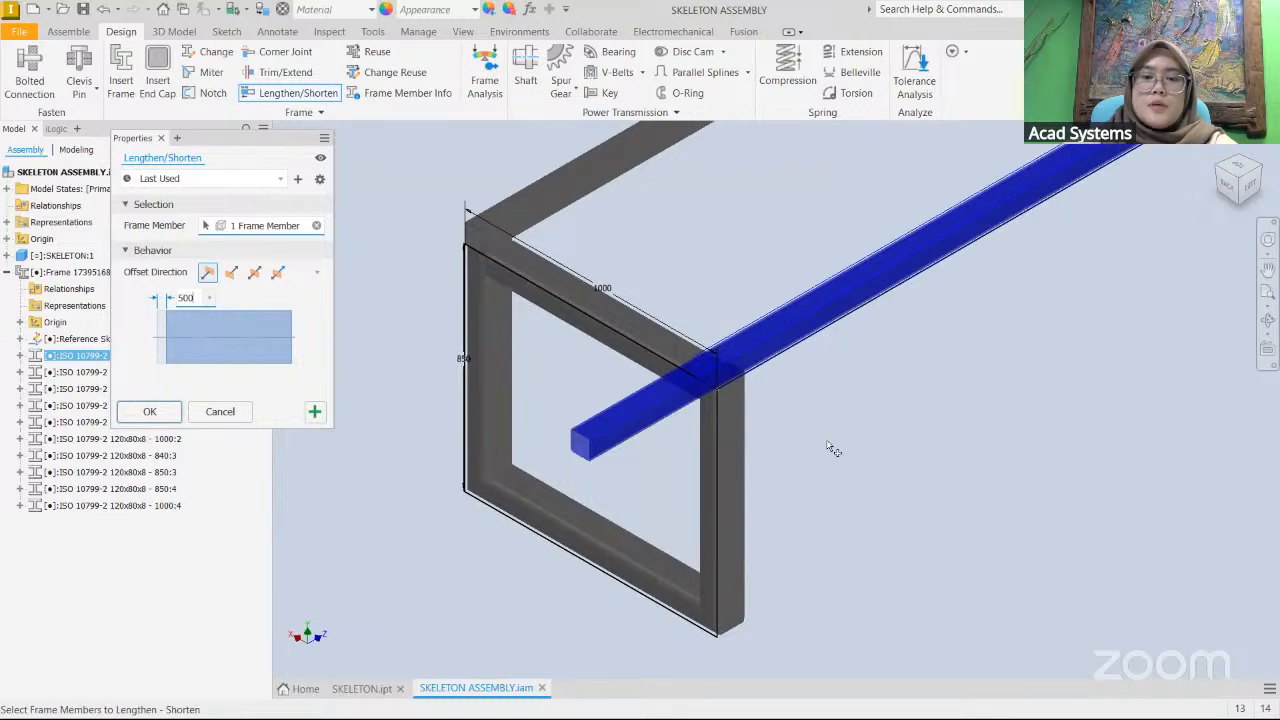
{"action": "scroll", "coordinate": [828, 445], "scroll_direction": "down", "scroll_amount": 3}
{"action": "middle_click_drag", "start_coordinate": [828, 445], "coordinate": [697, 496]}
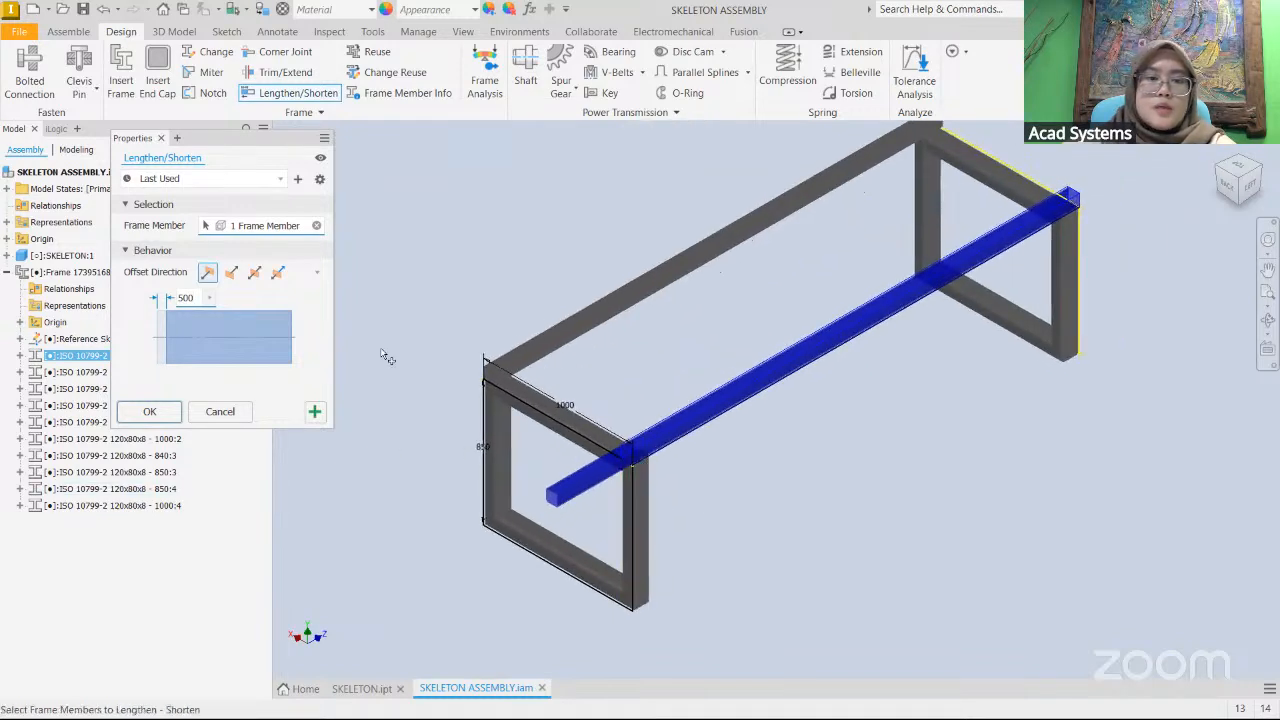
- Try shortening the same long tube's near end with a -500 mm offset, and cancel Lengthen/Shorten
{"action": "scroll", "coordinate": [586, 488], "scroll_direction": "up", "scroll_amount": 3}
{"action": "middle_click_drag", "start_coordinate": [589, 480], "coordinate": [641, 433]}
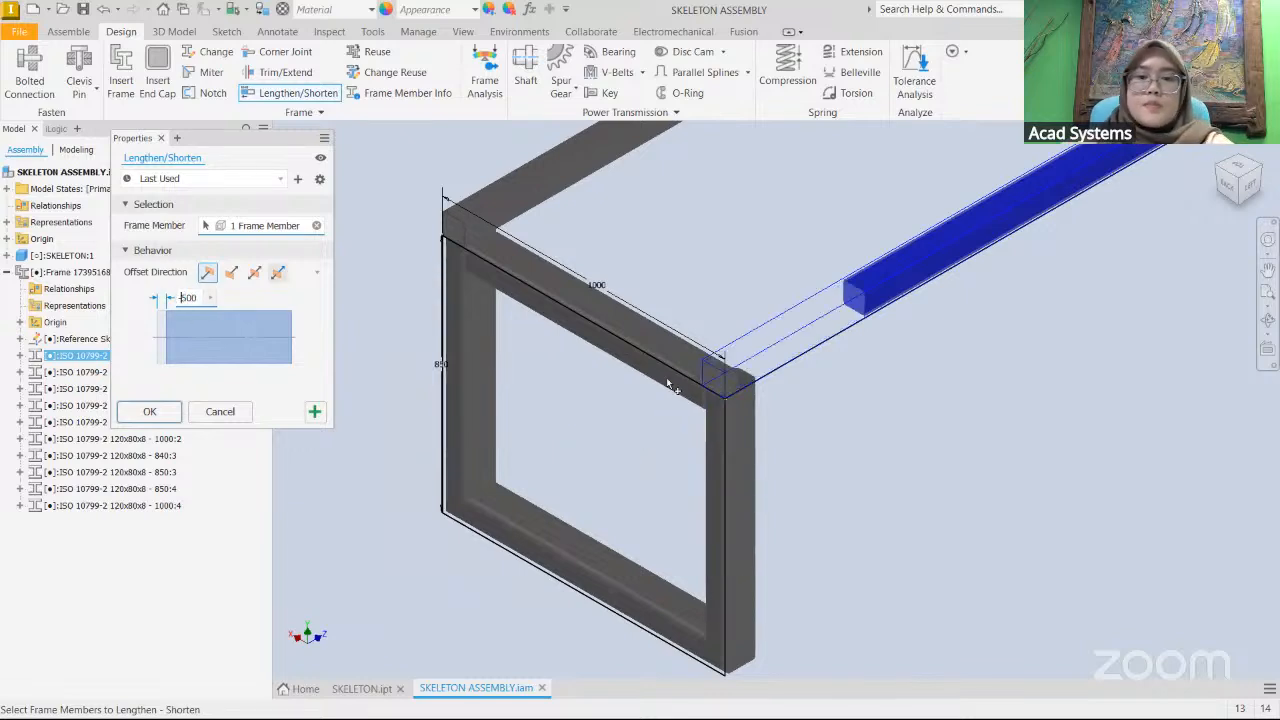
{"action": "scroll", "coordinate": [877, 391], "scroll_direction": "down", "scroll_amount": 3}
{"action": "middle_click_drag", "start_coordinate": [877, 391], "coordinate": [758, 428]}
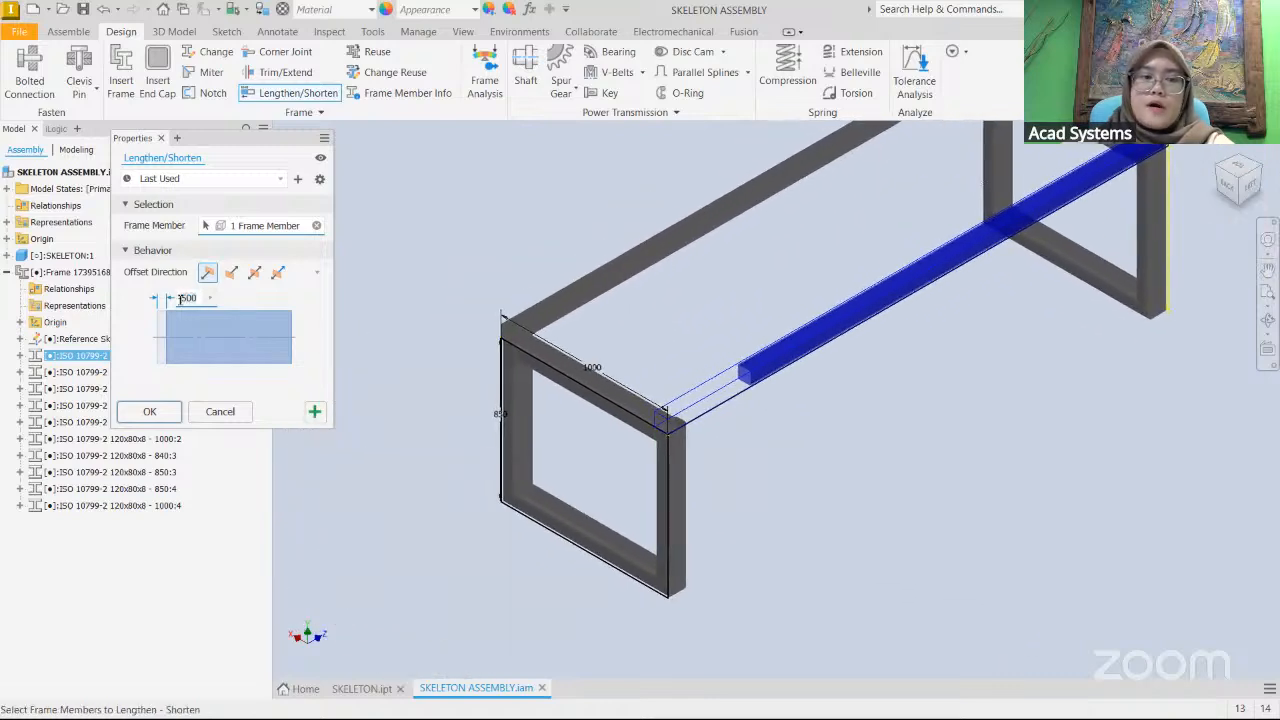
{"action": "key", "text": "BackSpace"}
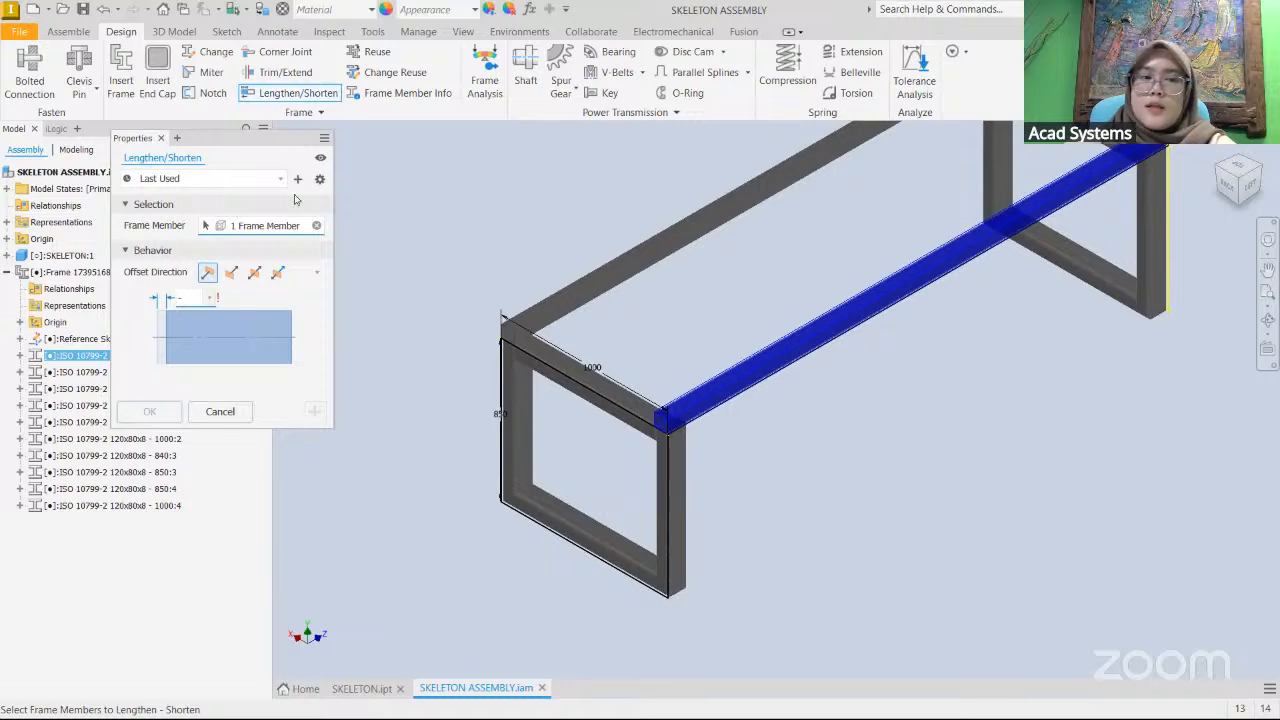
{"action": "left_click", "coordinate": [219, 412]}
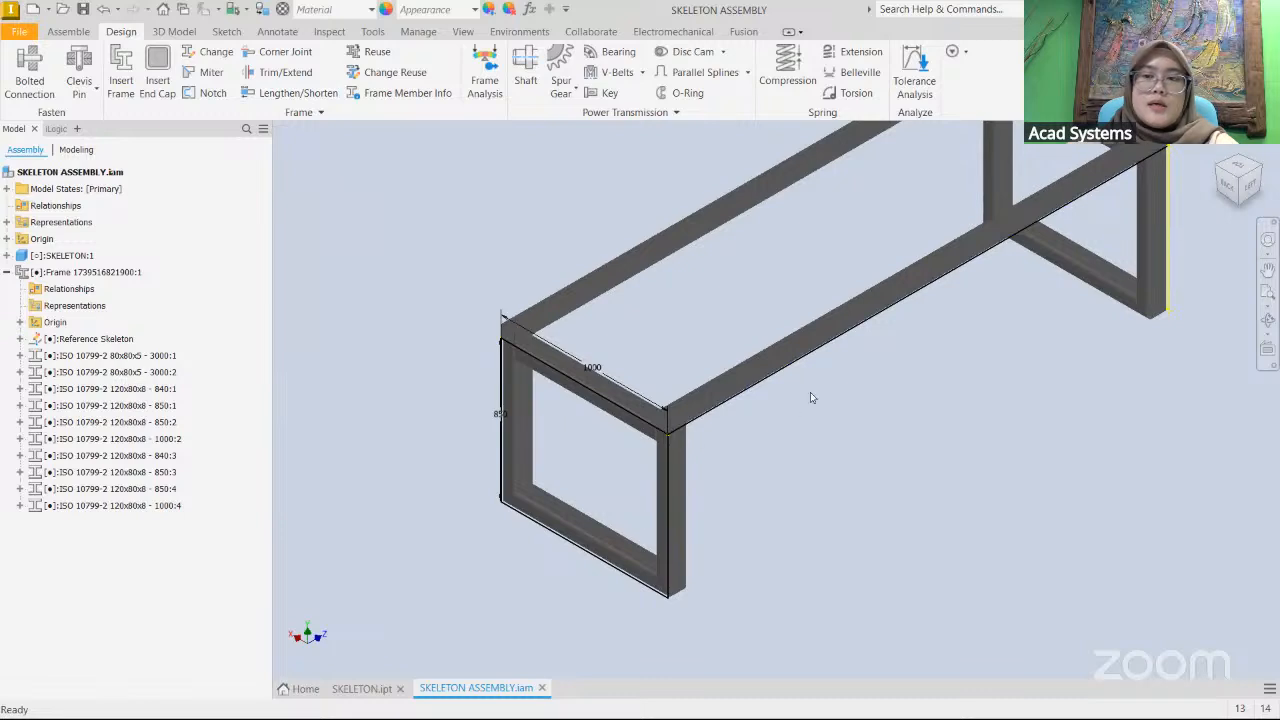
- Open the top cross tube ISO 10799-2 120x80x8 - 840:3 for in-place editing
{"action": "middle_click_drag", "start_coordinate": [786, 315], "coordinate": [742, 383]}
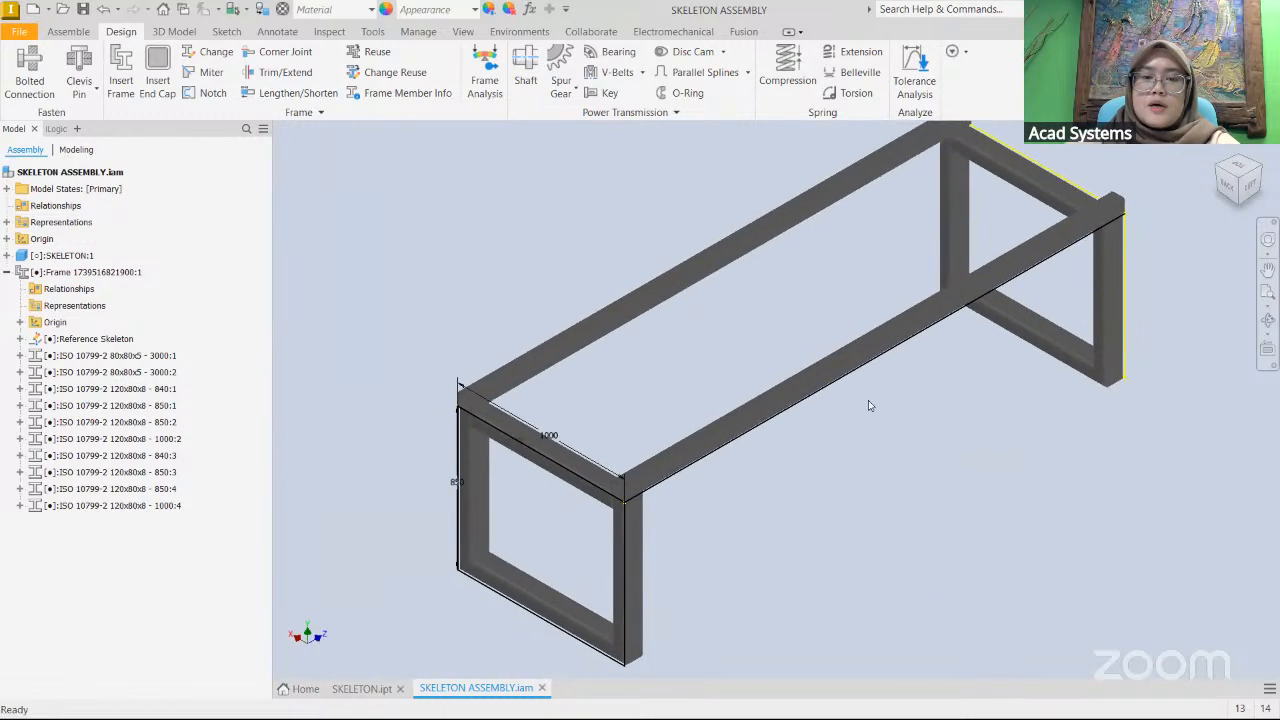
{"action": "middle_click_drag", "start_coordinate": [868, 400], "coordinate": [885, 406]}
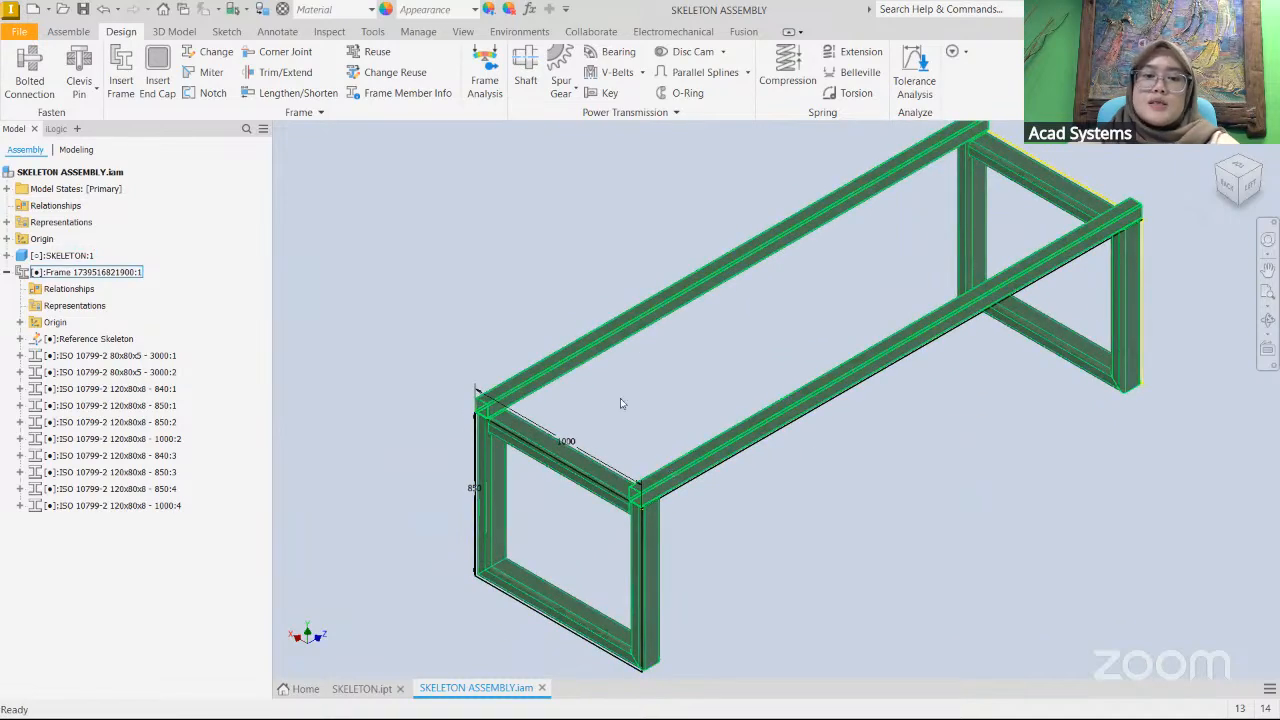
{"action": "scroll", "coordinate": [574, 410], "scroll_direction": "up", "scroll_amount": 3}
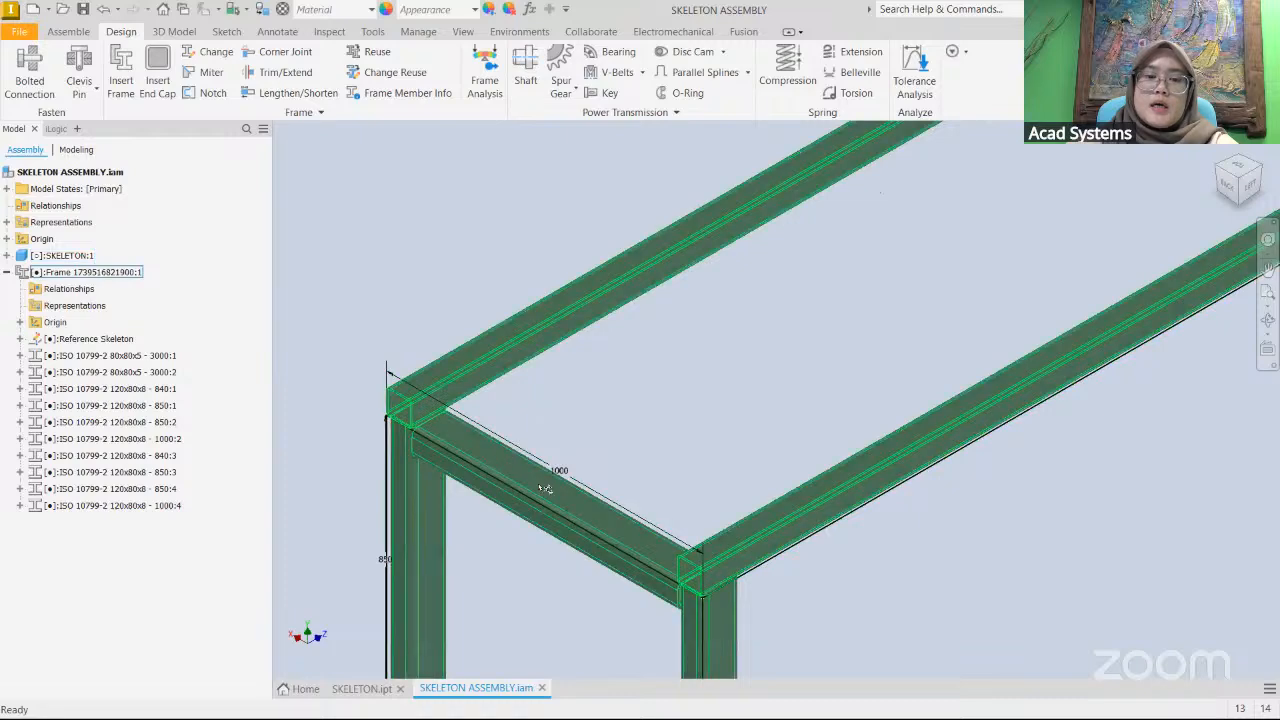
{"action": "scroll", "coordinate": [538, 473], "scroll_direction": "up", "scroll_amount": 3}
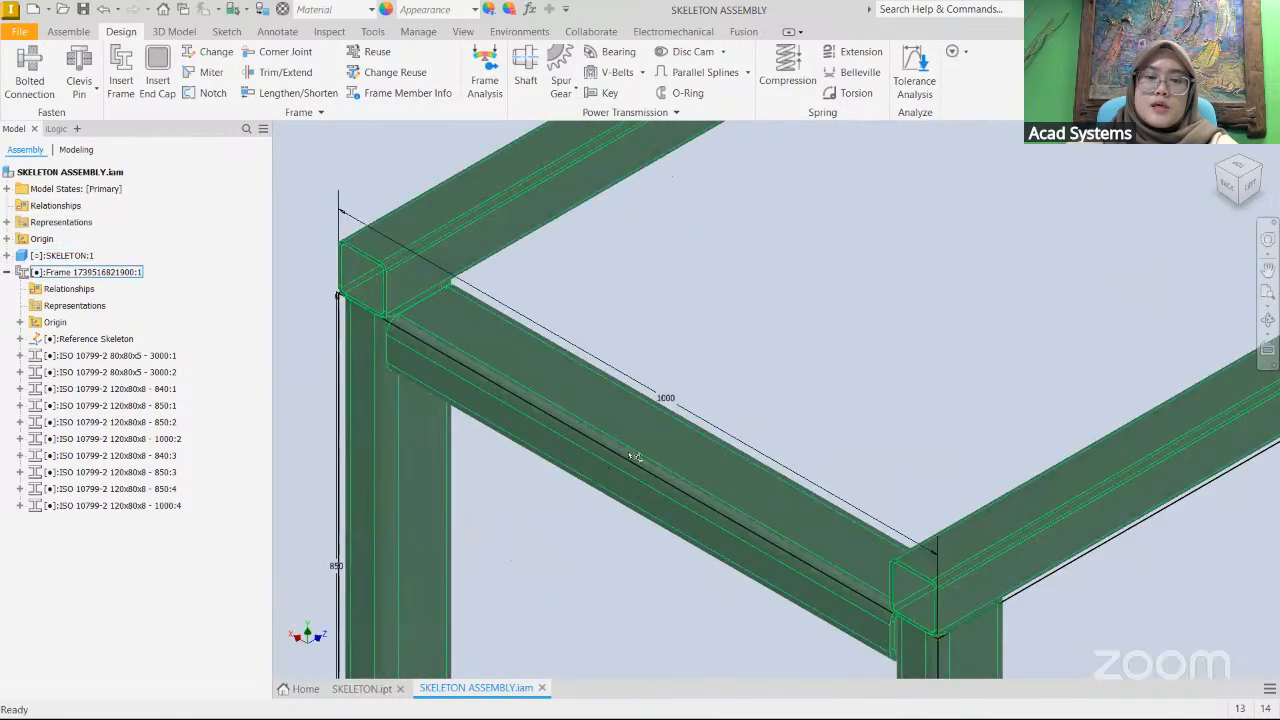
{"action": "left_click", "coordinate": [102, 458]}
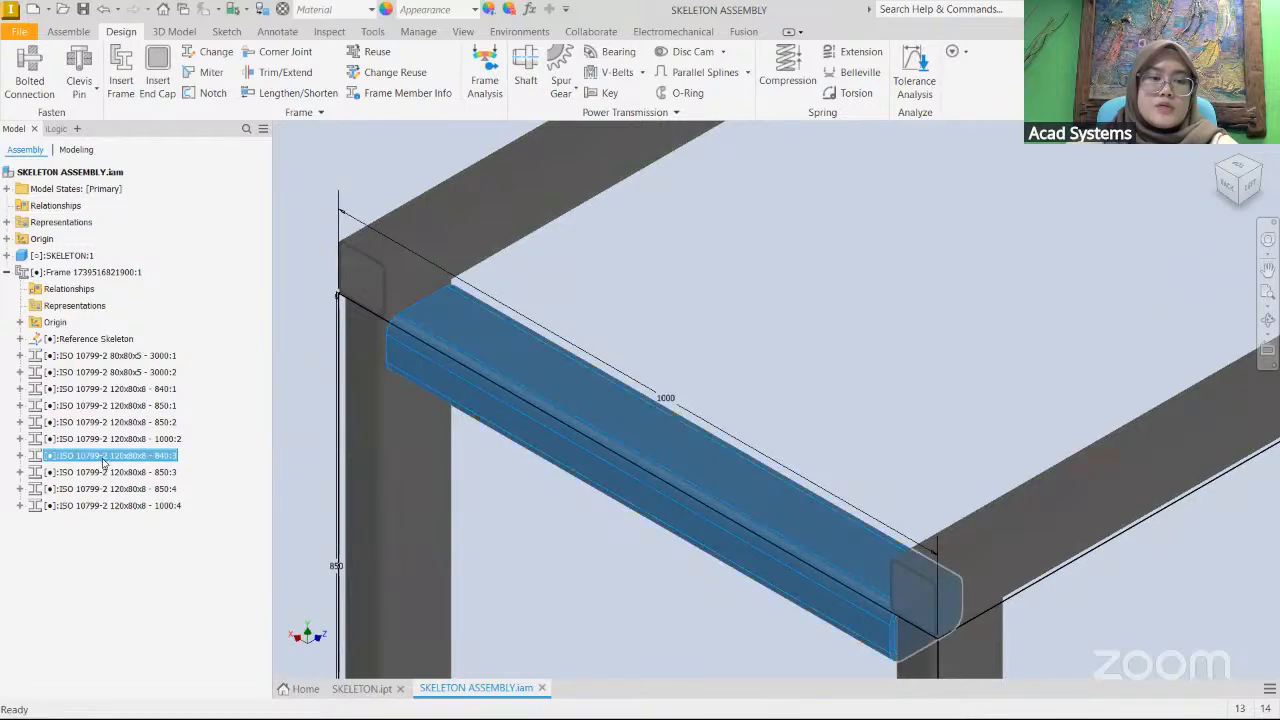
{"action": "right_click", "coordinate": [102, 458]}
{"action": "left_click", "coordinate": [167, 215]}
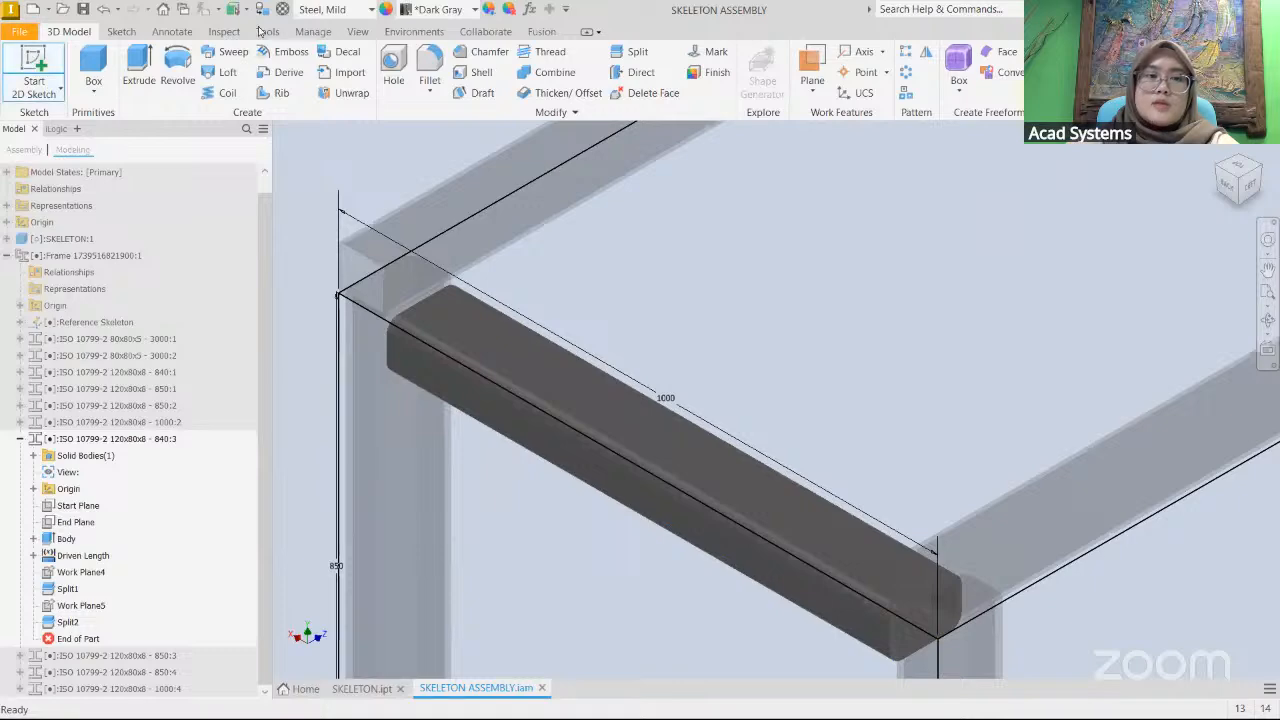
- Start a sketch on the cross tube's outer side face and draw a 40 mm line along its top edge from the midpoint
{"action": "key", "text": "s"}
{"action": "left_click", "coordinate": [614, 484]}
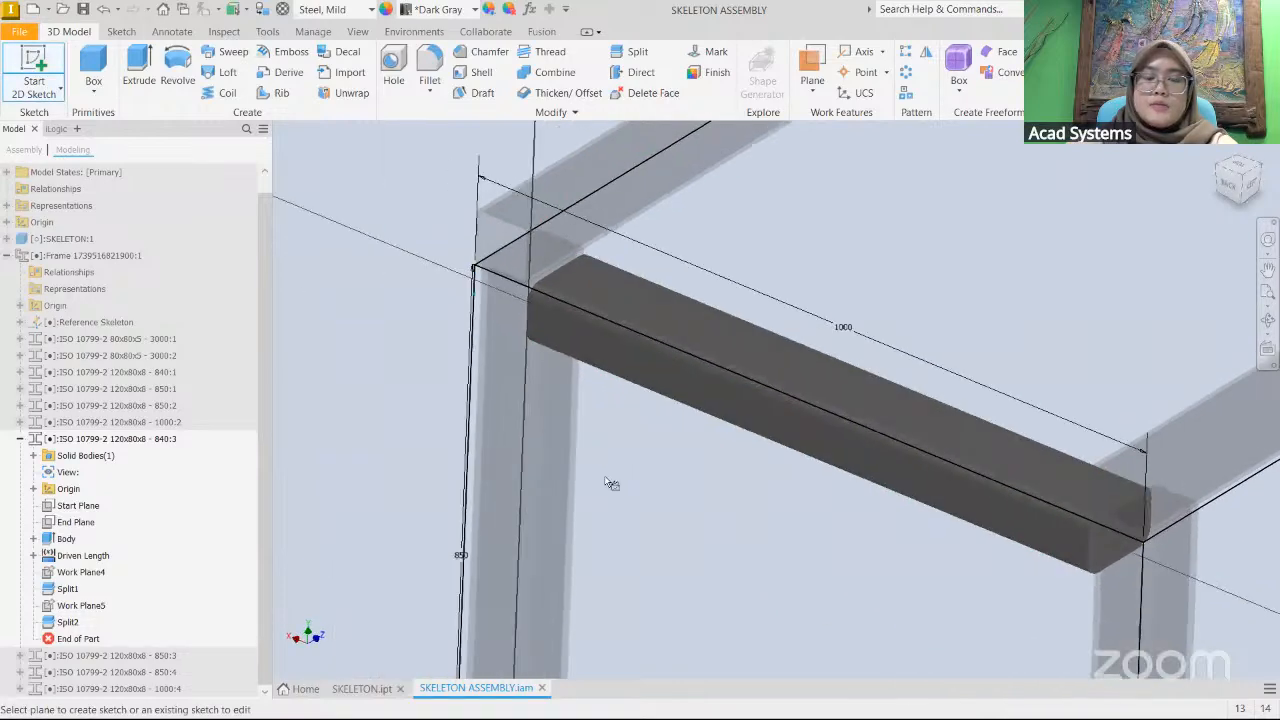
{"action": "middle_click_drag", "start_coordinate": [1017, 440], "coordinate": [609, 497]}
{"action": "key", "text": "Escape"}
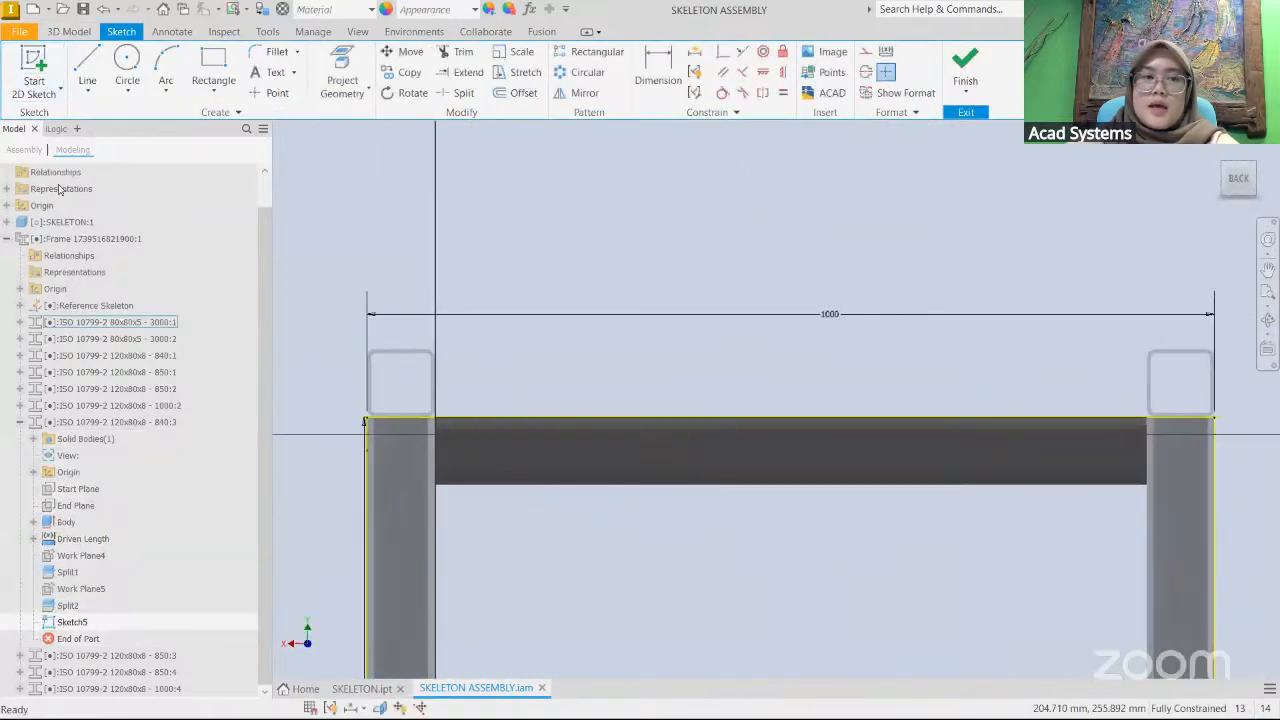
{"action": "left_click", "coordinate": [86, 63]}
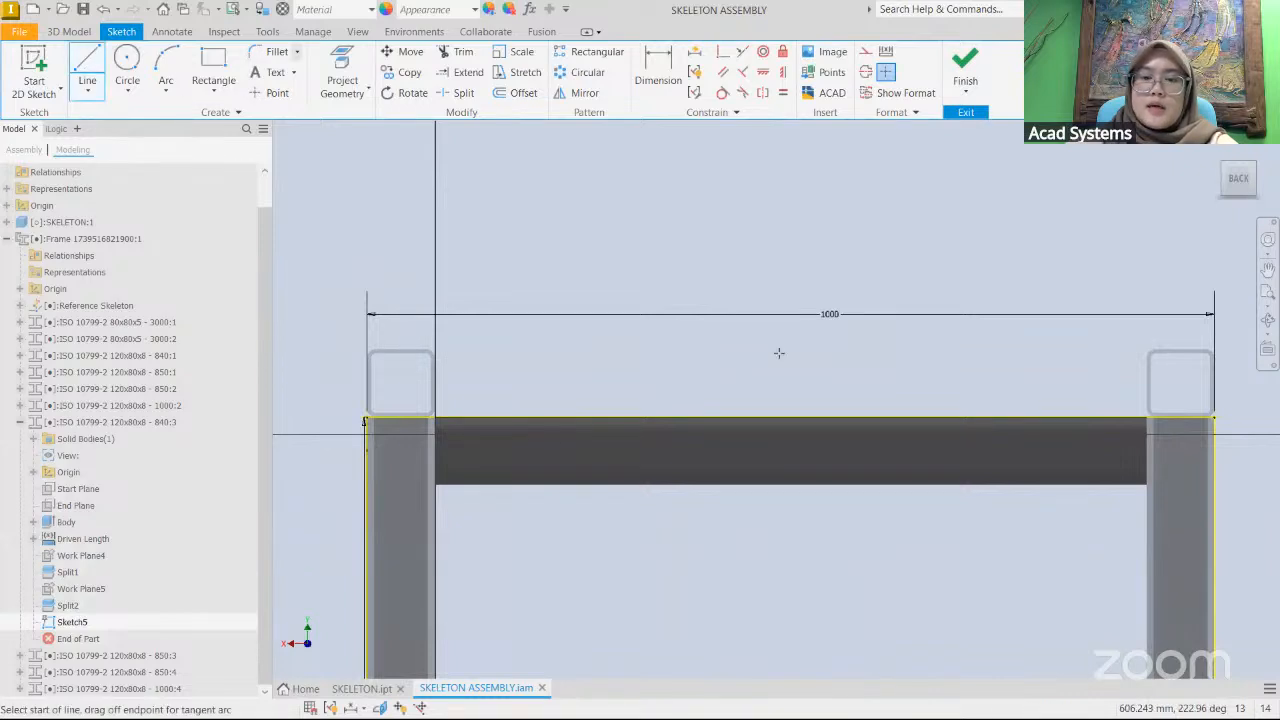
{"action": "scroll", "coordinate": [781, 415], "scroll_direction": "down", "scroll_amount": 3}
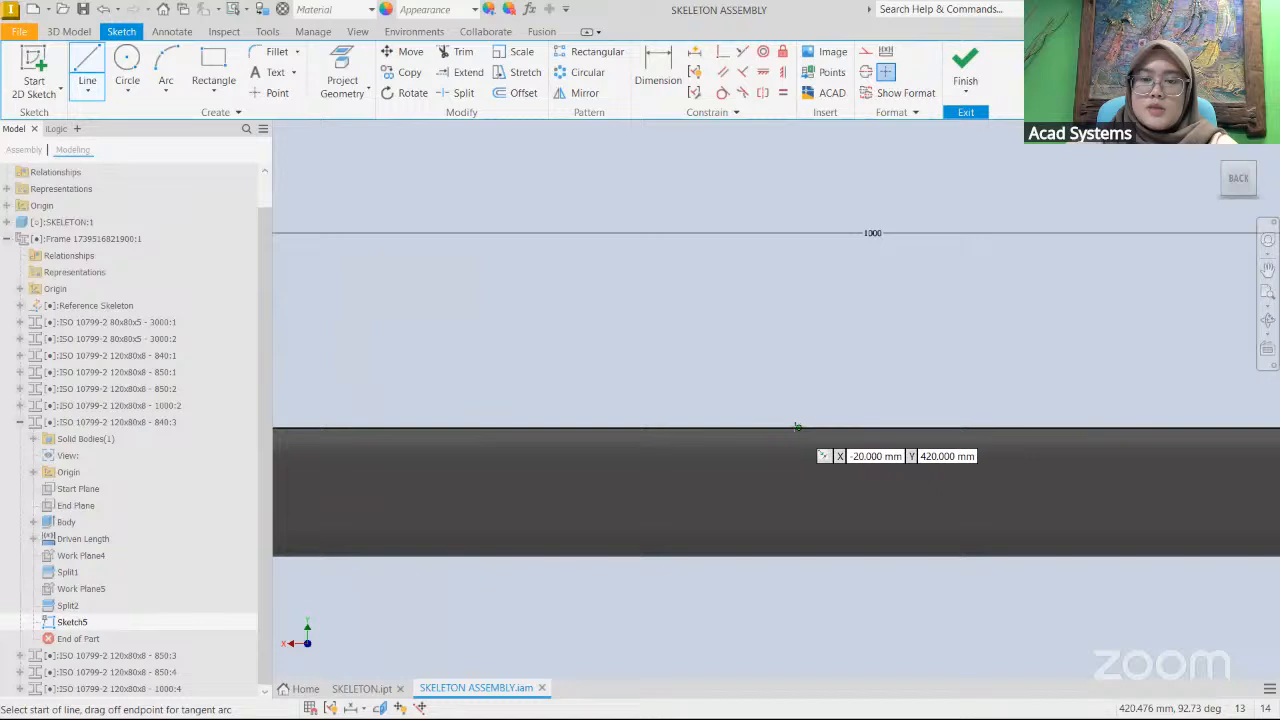
{"action": "left_click", "coordinate": [797, 427]}
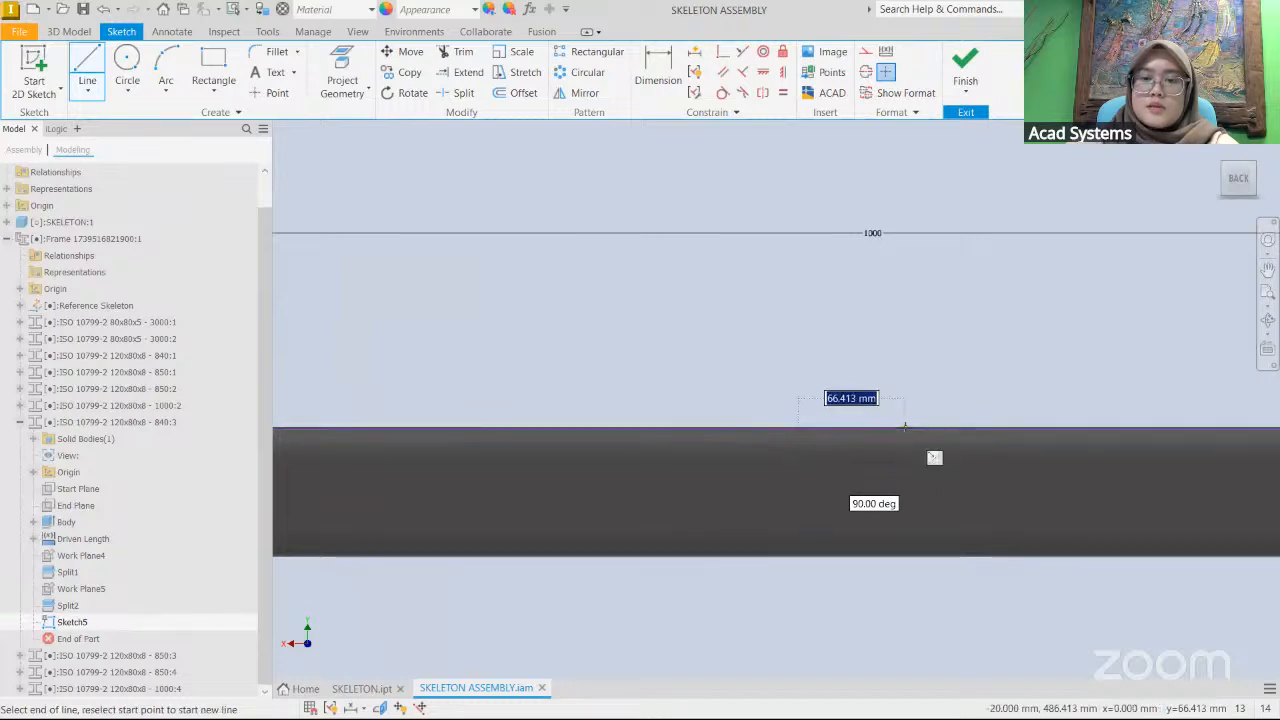
{"action": "type", "text": "40"}
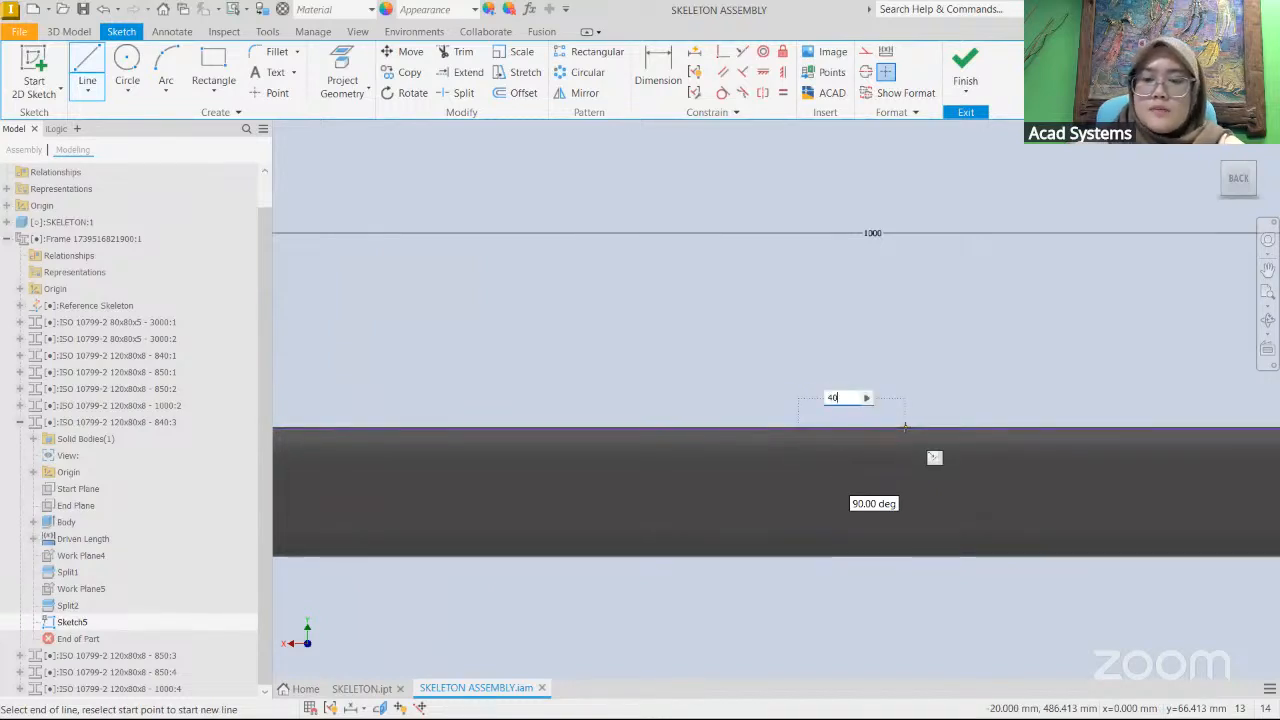
{"action": "key", "text": "Return"}
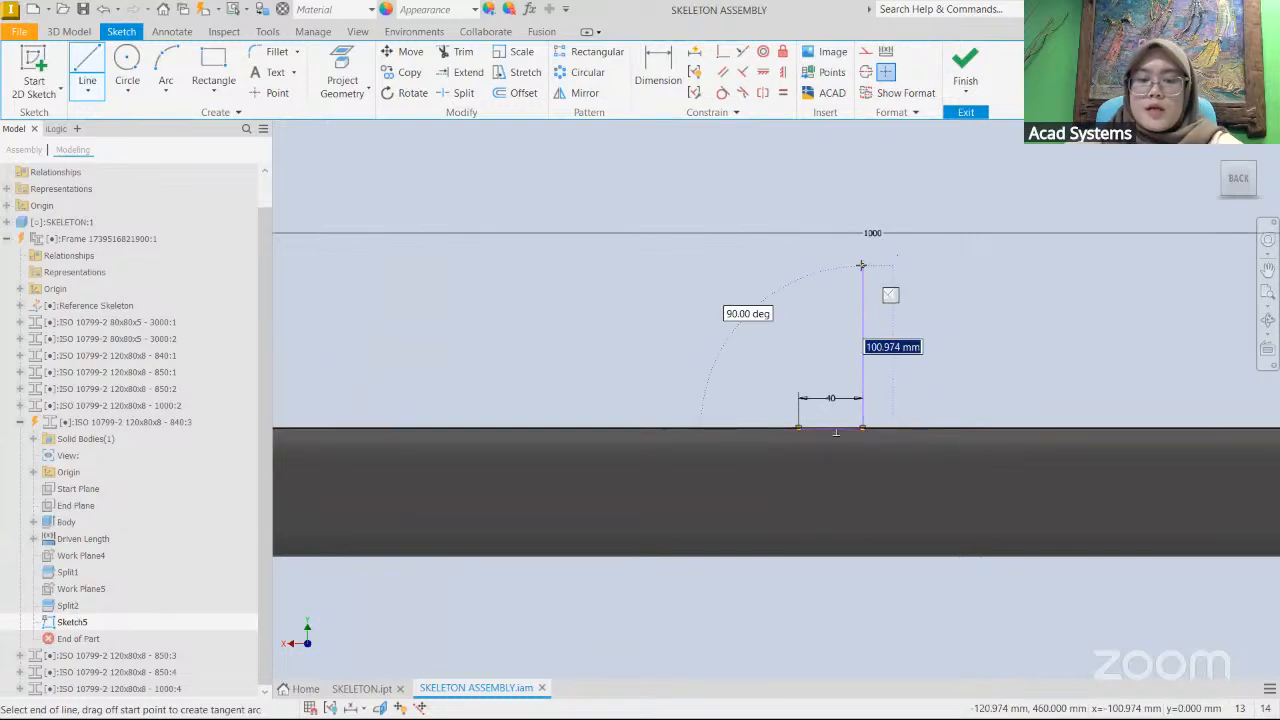
- Complete the 80 x 80 mm square standing on the cross tube's top edge with three 80 mm lines, and finish the sketch
{"action": "type", "text": "80"}
{"action": "key", "text": "Return"}
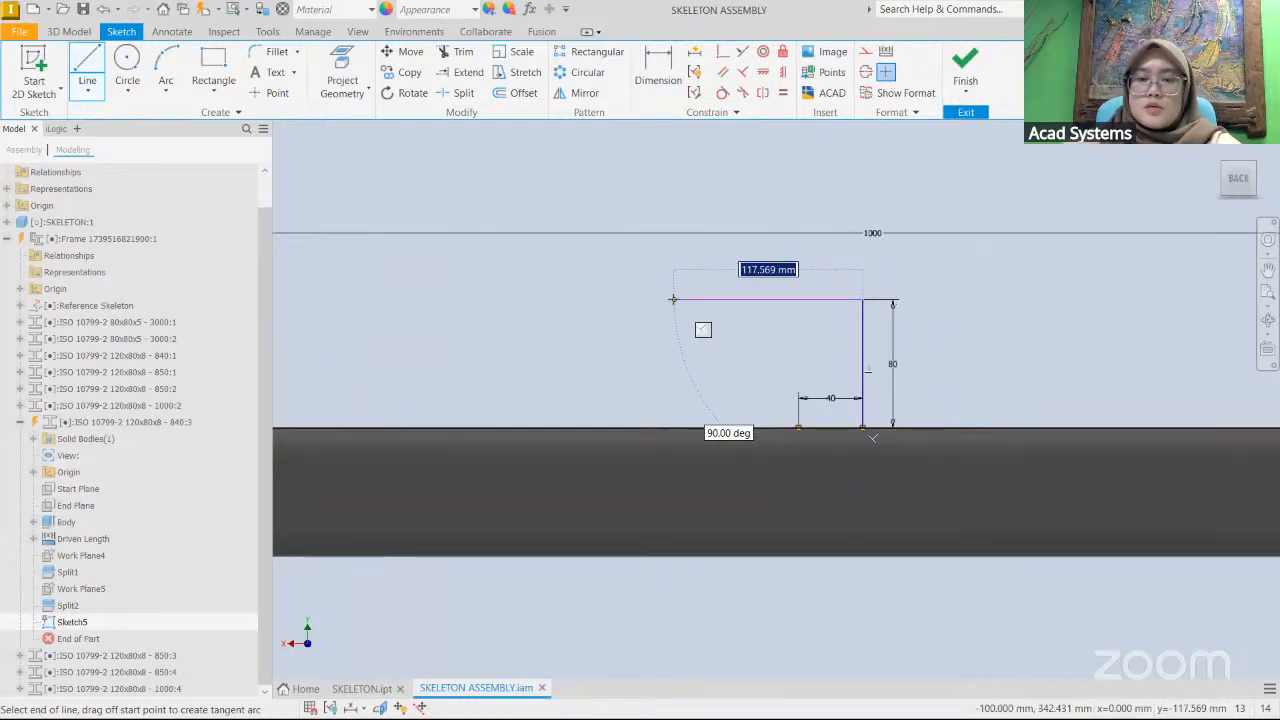
{"action": "type", "text": "80"}
{"action": "key", "text": "Return"}
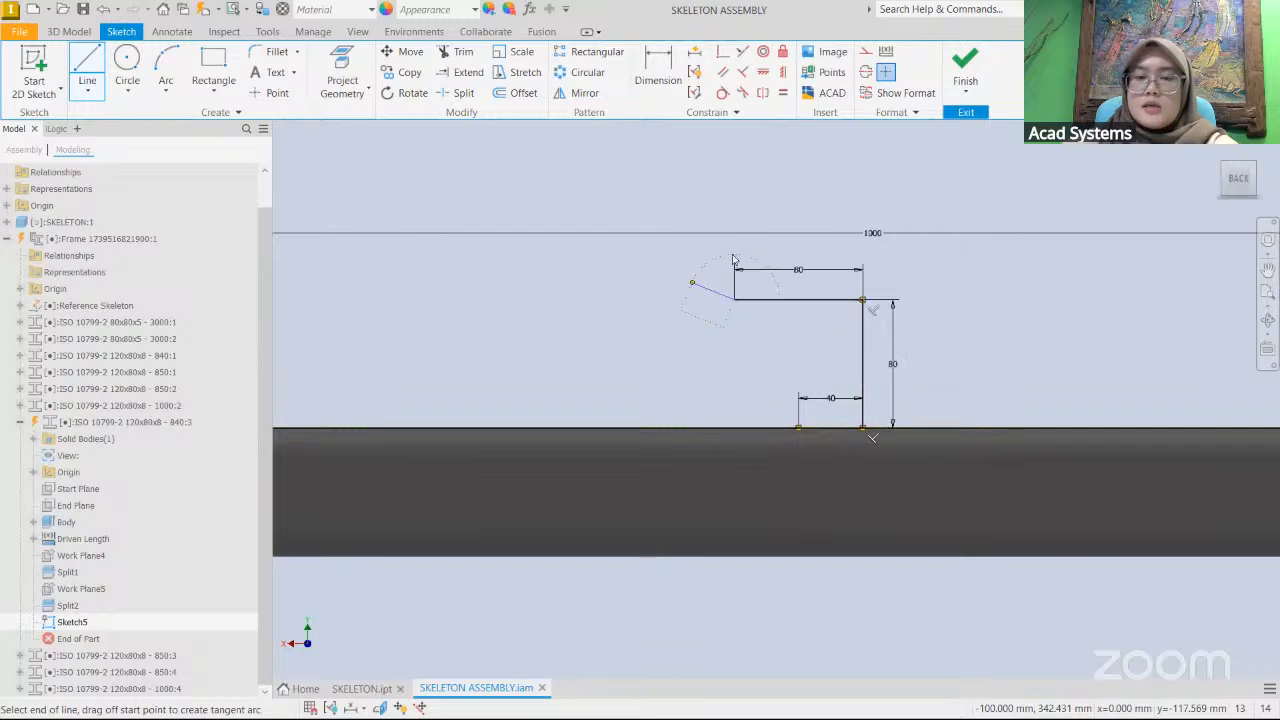
{"action": "type", "text": "8"}
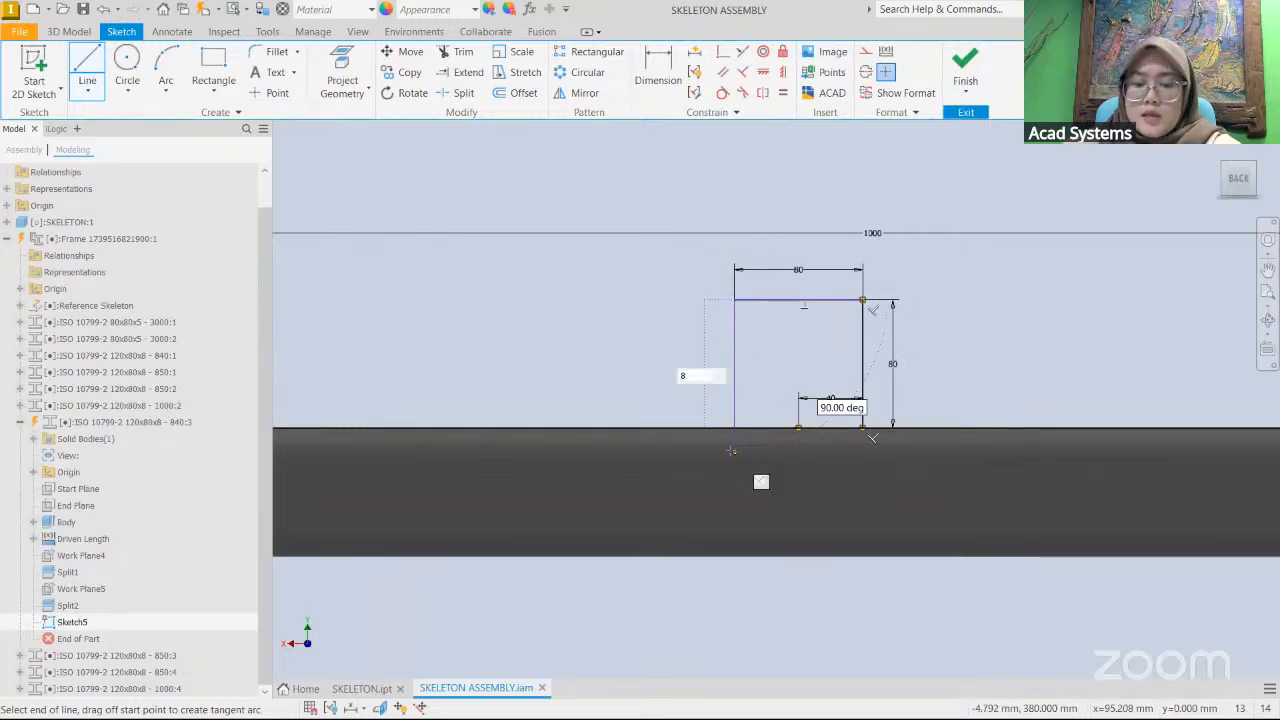
{"action": "type", "text": "0"}
{"action": "key", "text": "Return"}
{"action": "key", "text": "Escape"}
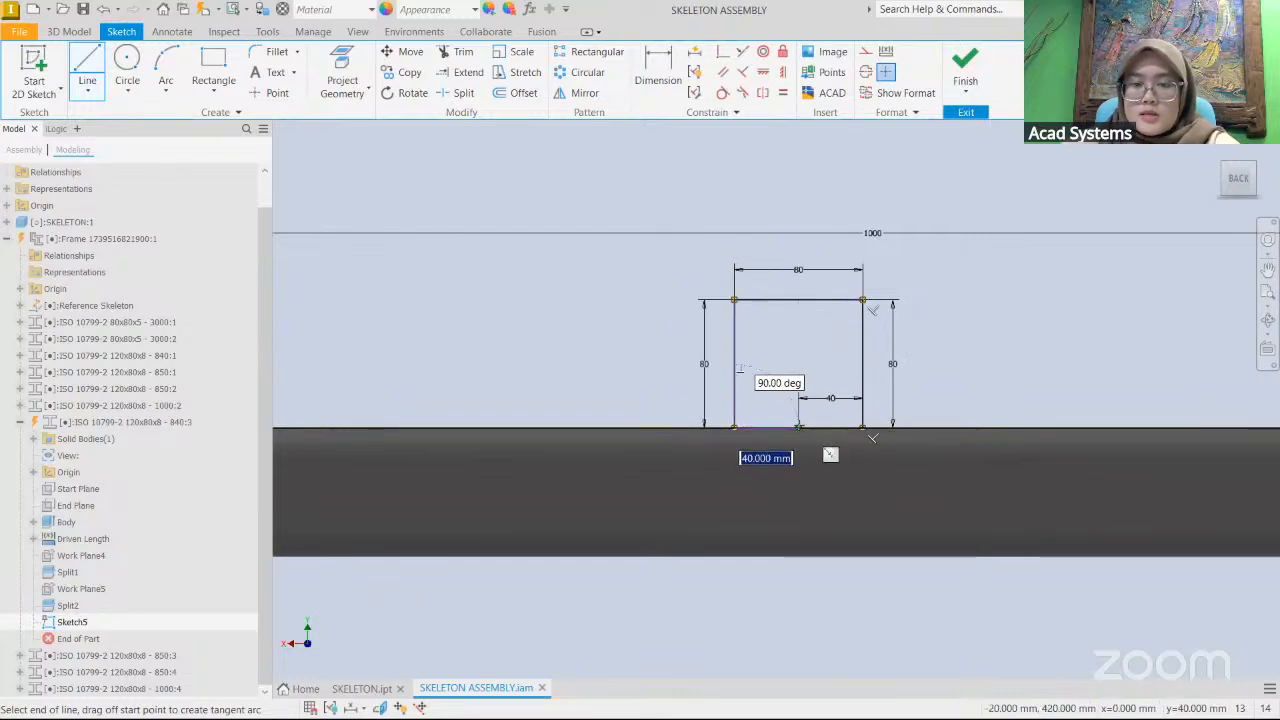
{"action": "scroll", "coordinate": [977, 356], "scroll_direction": "down", "scroll_amount": 4}
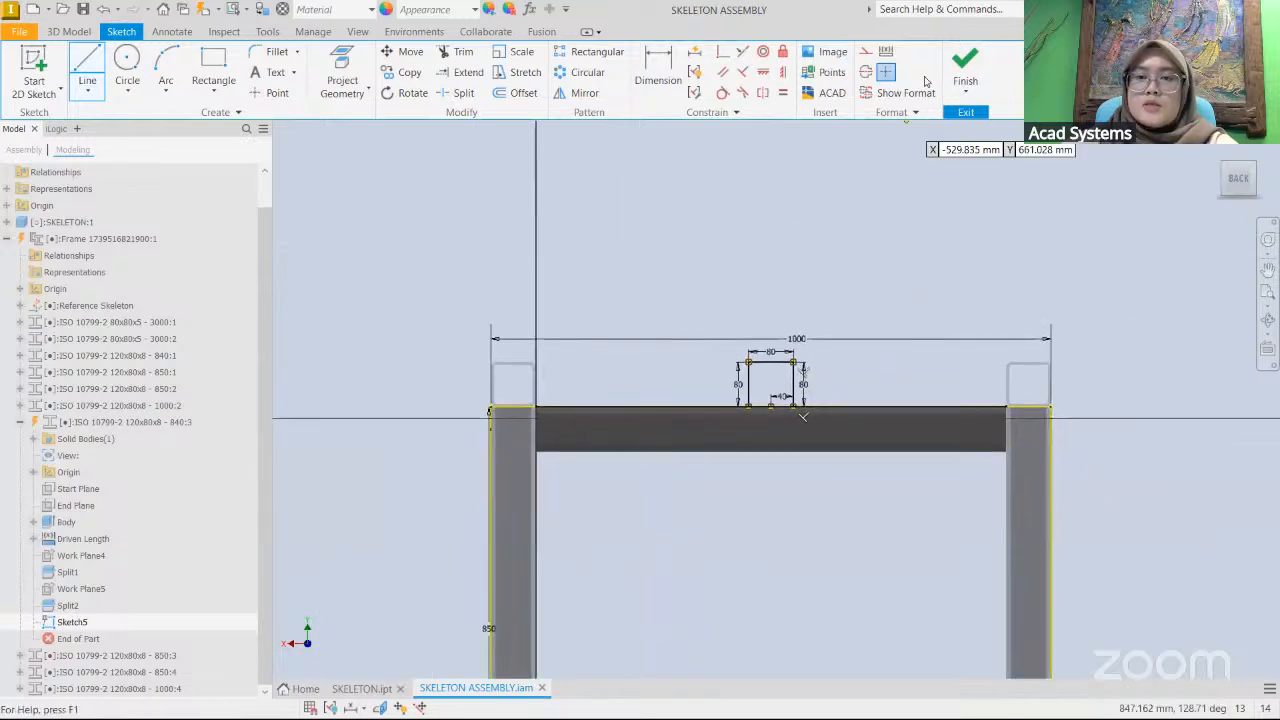
{"action": "left_click", "coordinate": [962, 68]}
- Extrude the 80 x 80 mm square 3000 mm in the flipped direction, across the frame towards the opposite cross tube
{"action": "mouse_move", "coordinate": [777, 430]}
{"action": "middle_mouse_down"}
{"action": "mouse_move", "coordinate": [731, 351]}
{"action": "mouse_move", "coordinate": [711, 406]}
{"action": "middle_mouse_up"}
{"action": "scroll", "coordinate": [734, 348], "scroll_direction": "down", "scroll_amount": 3}
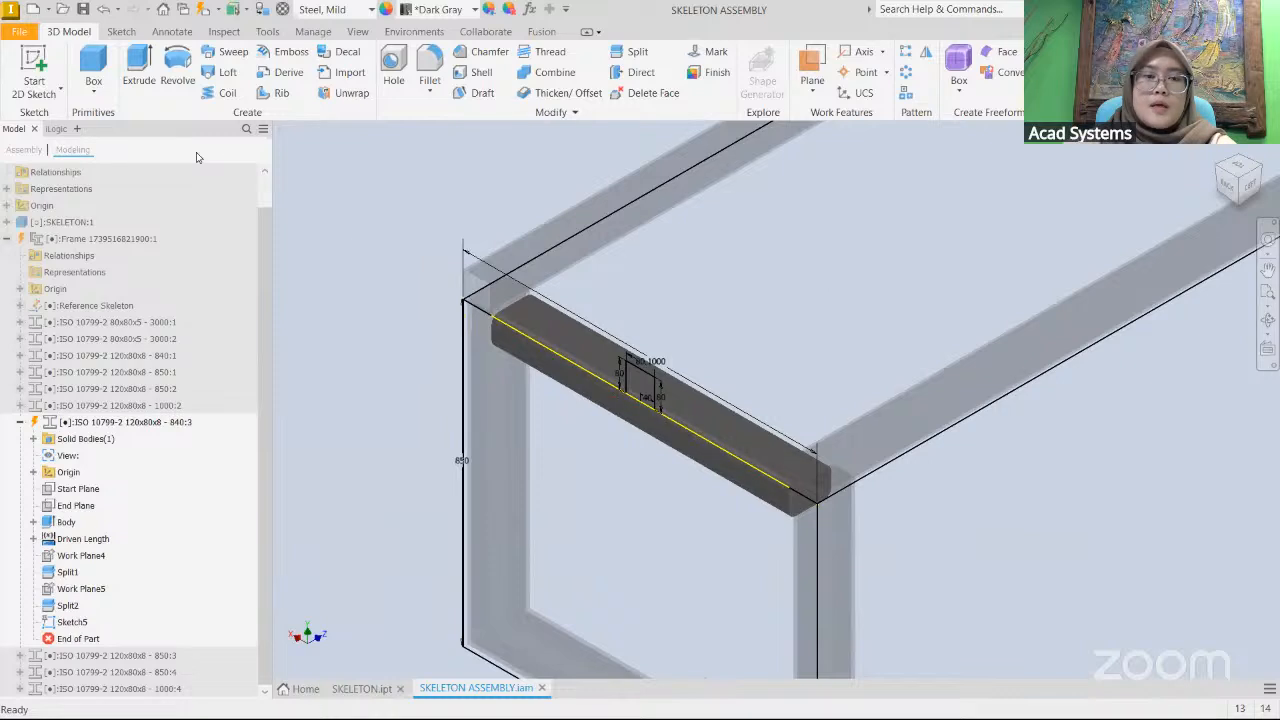
{"action": "left_click", "coordinate": [138, 66]}
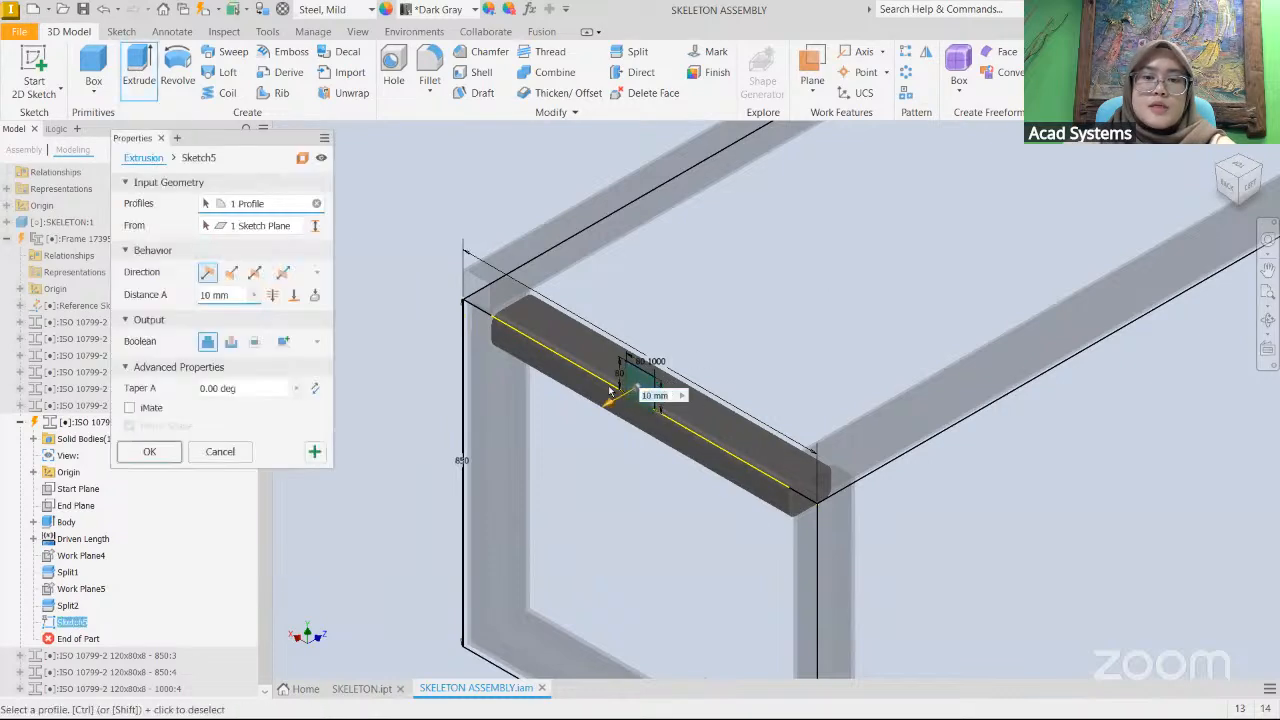
{"action": "left_click", "coordinate": [231, 272]}
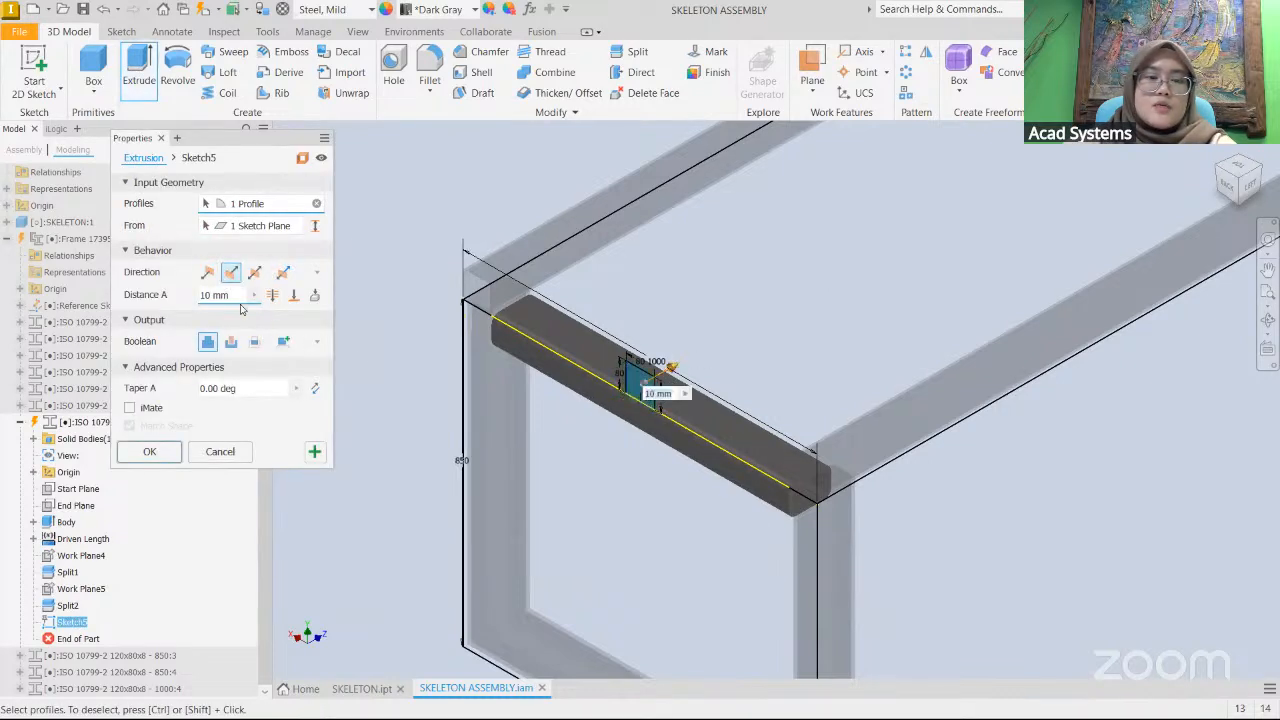
{"action": "double_click", "coordinate": [228, 294]}
{"action": "type", "text": "30"}
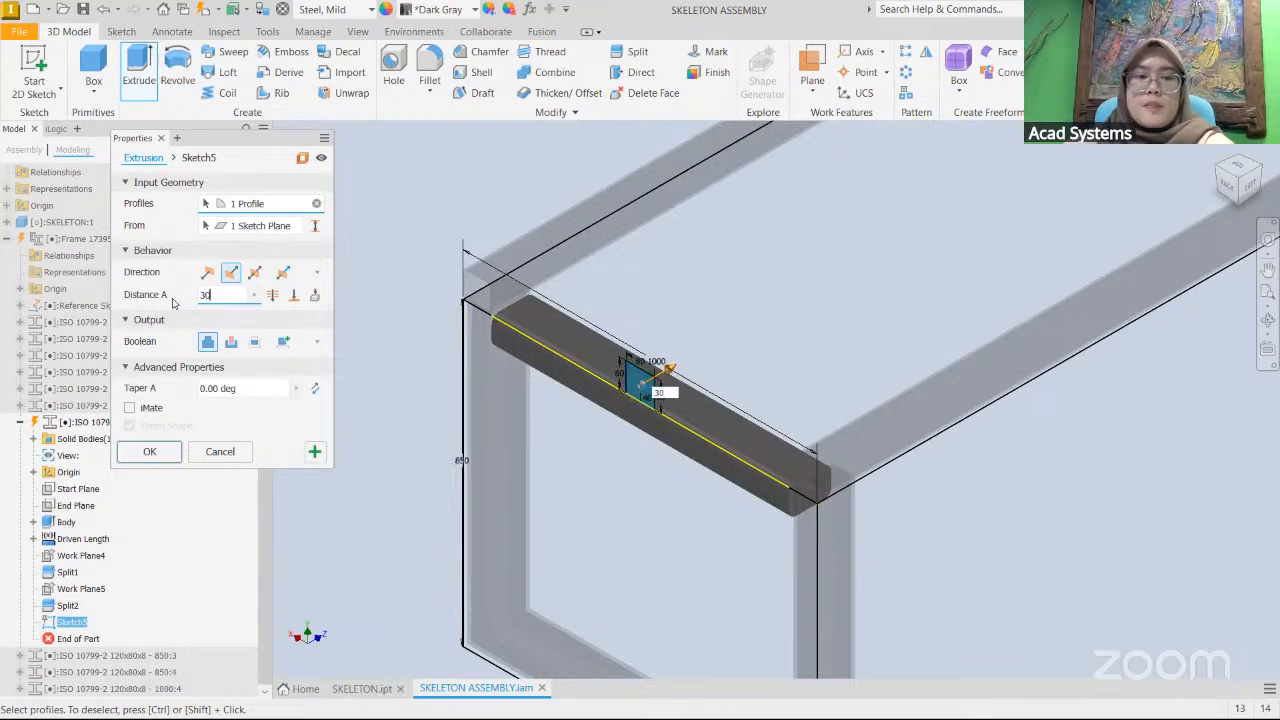
{"action": "type", "text": "00"}
{"action": "scroll", "coordinate": [724, 338], "scroll_direction": "down", "scroll_amount": 5}
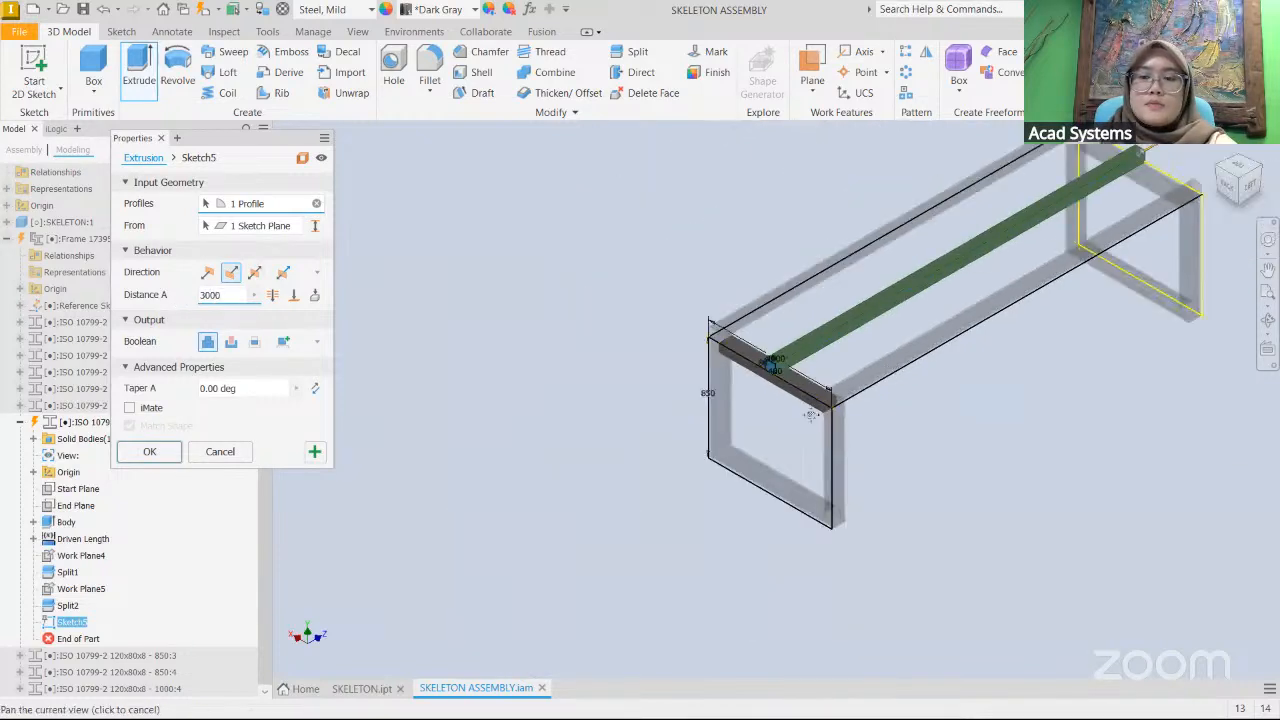
{"action": "middle_click_drag", "start_coordinate": [976, 446], "coordinate": [832, 528]}
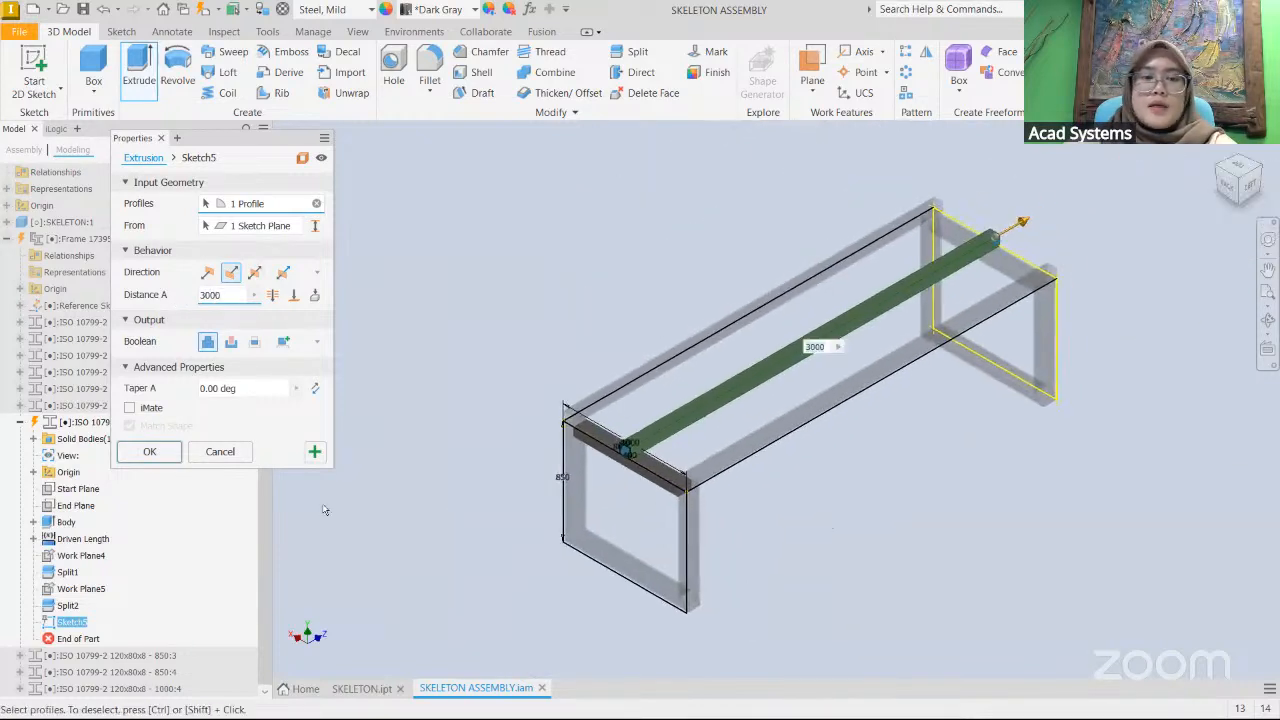
{"action": "left_click", "coordinate": [150, 452]}
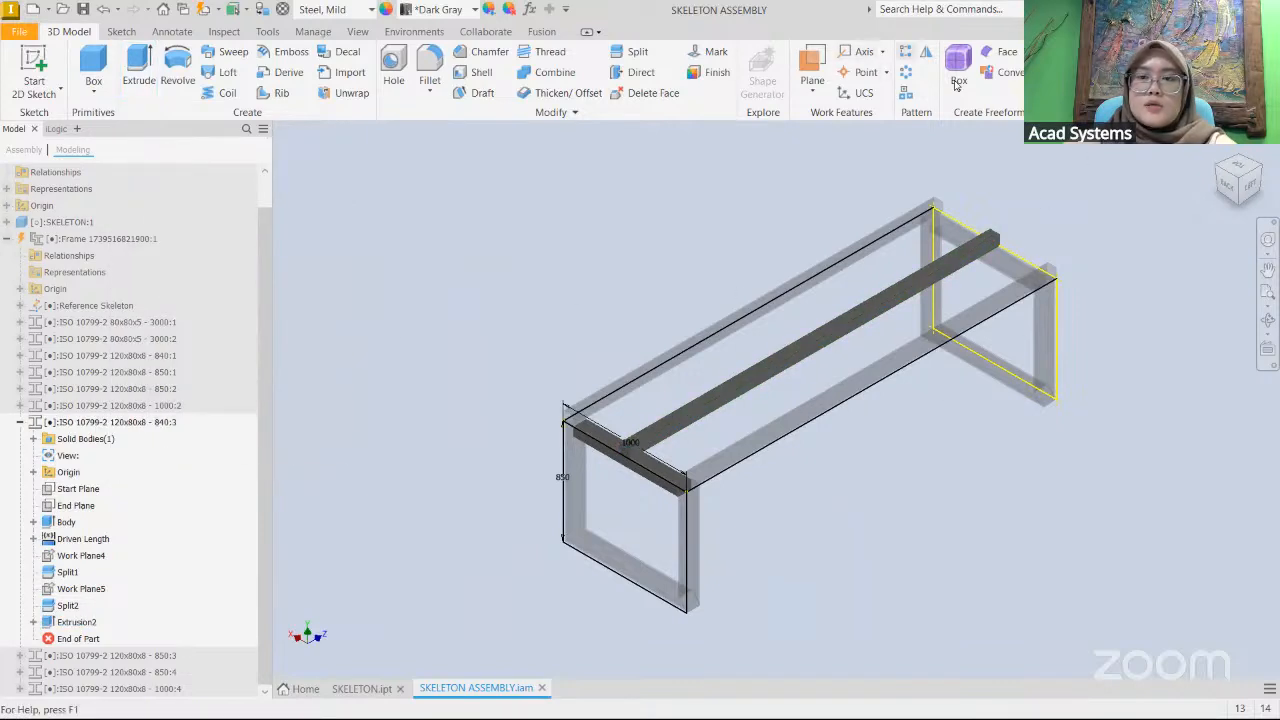
- Begin a rectangular pattern of the extruded beam, with its first direction along the beam's bottom end edge on the cross tube
{"action": "left_click", "coordinate": [906, 52]}
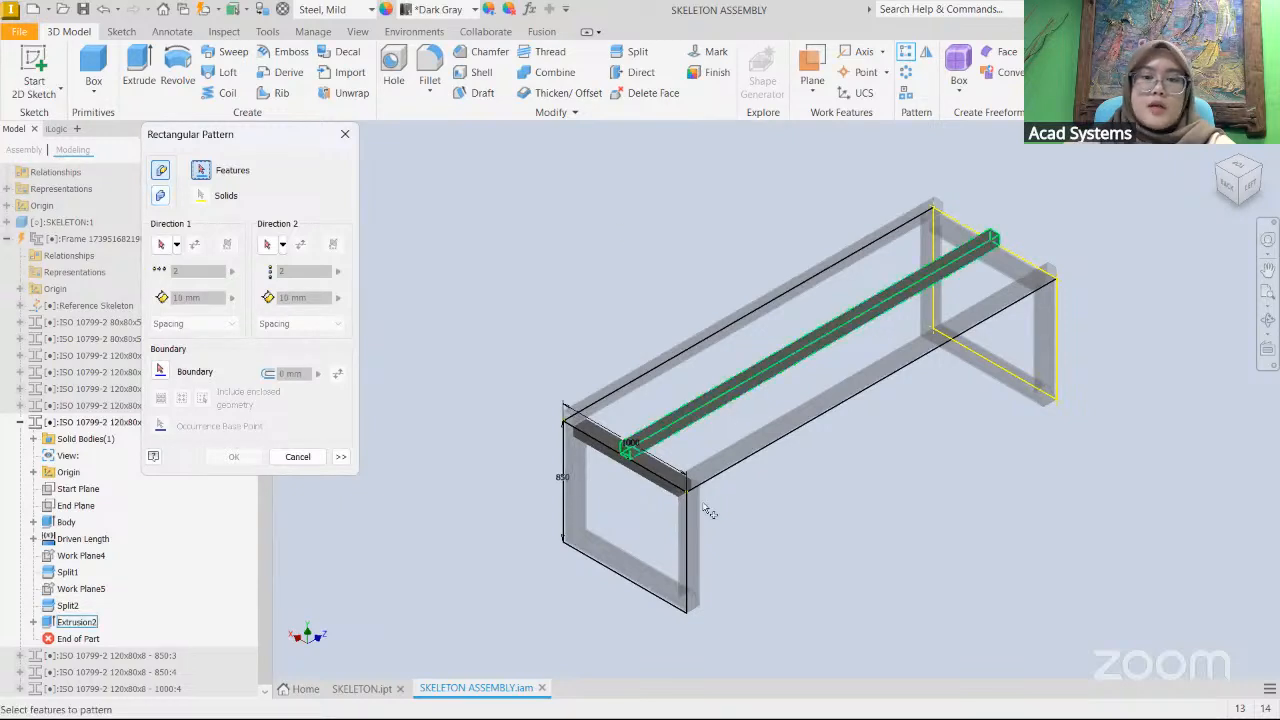
{"action": "left_click", "coordinate": [701, 420]}
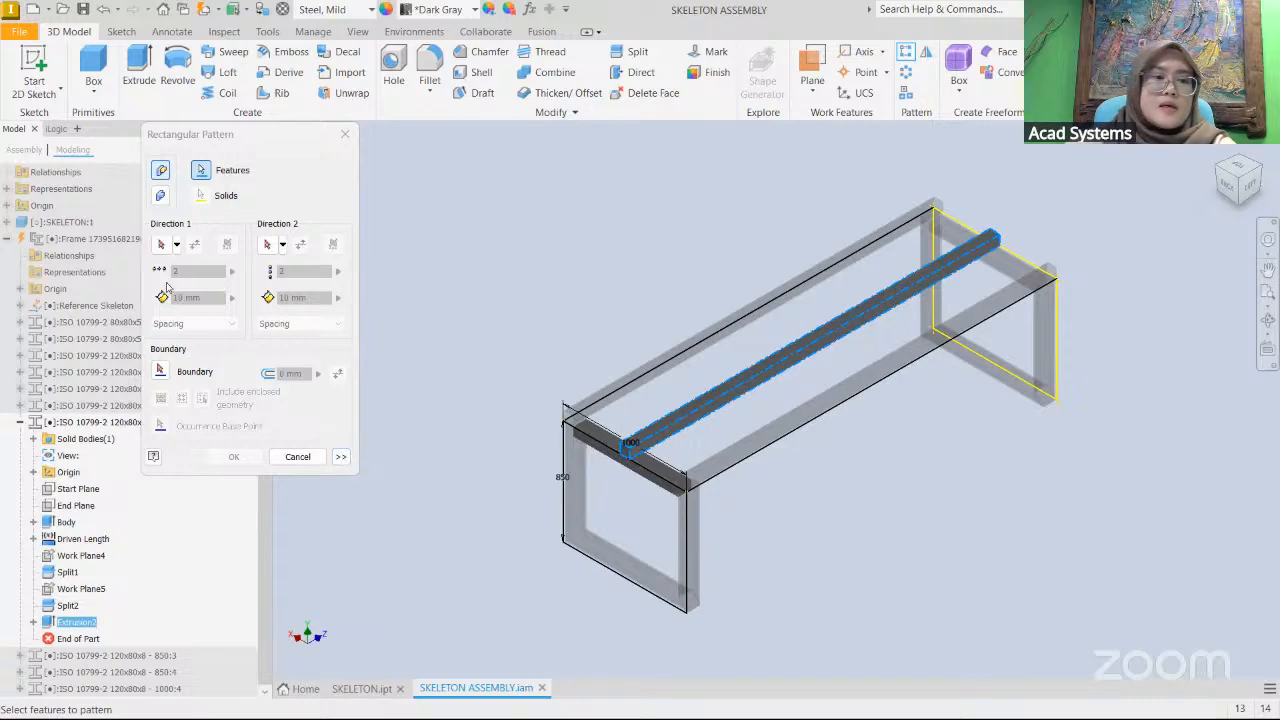
{"action": "left_click", "coordinate": [162, 245]}
{"action": "scroll", "coordinate": [484, 460], "scroll_direction": "up", "scroll_amount": 6}
{"action": "middle_click_drag", "start_coordinate": [486, 455], "coordinate": [523, 449]}
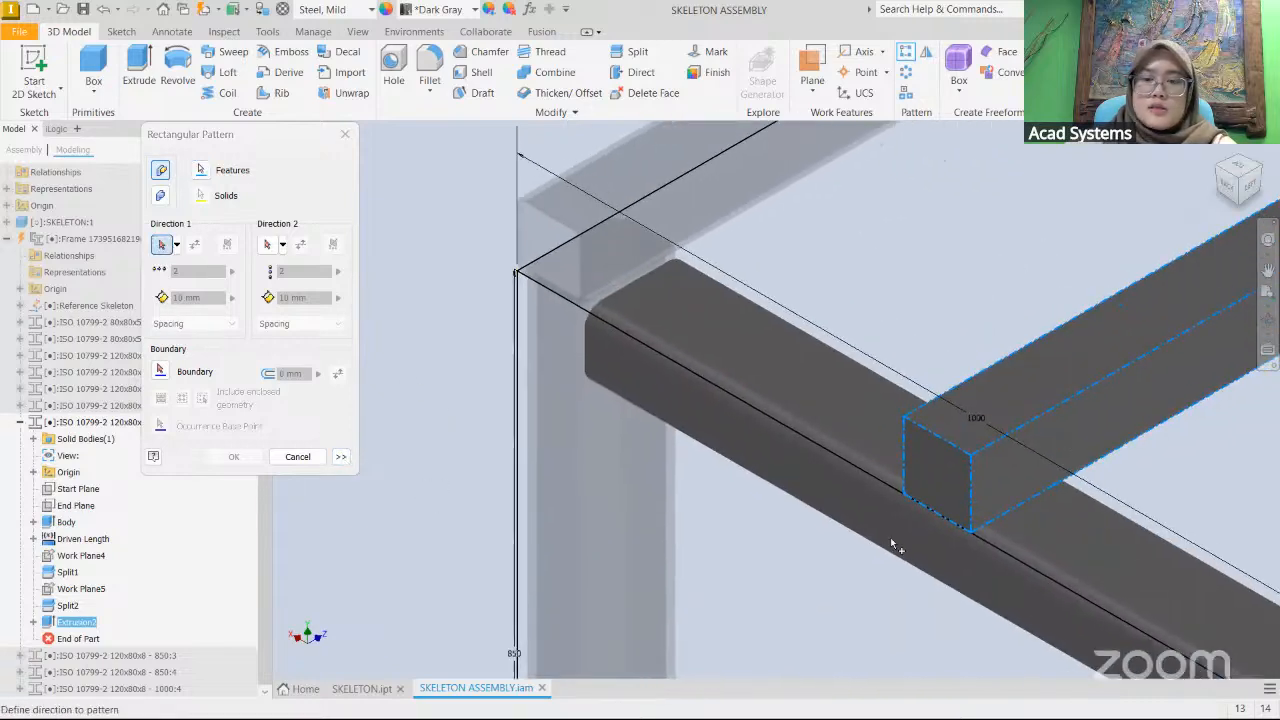
{"action": "left_click", "coordinate": [943, 520]}
{"action": "scroll", "coordinate": [894, 525], "scroll_direction": "down", "scroll_amount": 3}
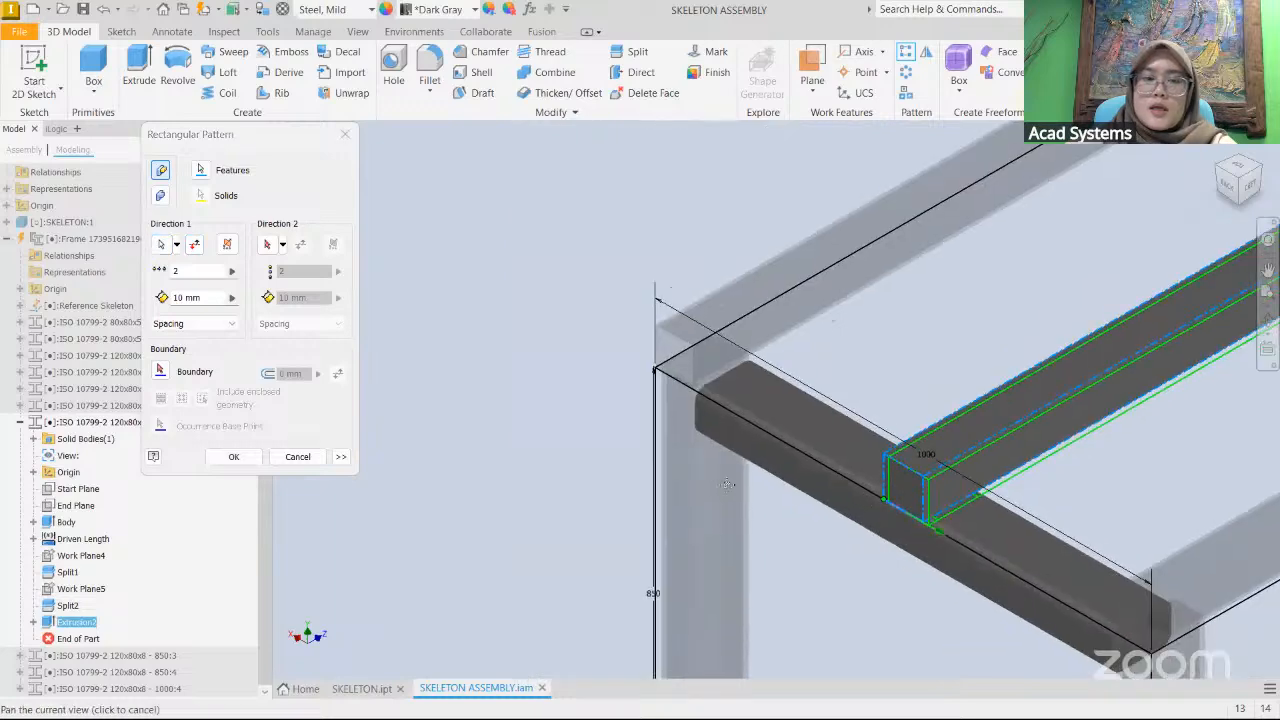
{"action": "middle_click_drag", "start_coordinate": [894, 525], "coordinate": [740, 518]}
- Set the beam pattern to 5 occurrences at 150 mm spacing, distributed about the midplane, and create it
{"action": "double_click", "coordinate": [178, 271]}
{"action": "type", "text": "5"}
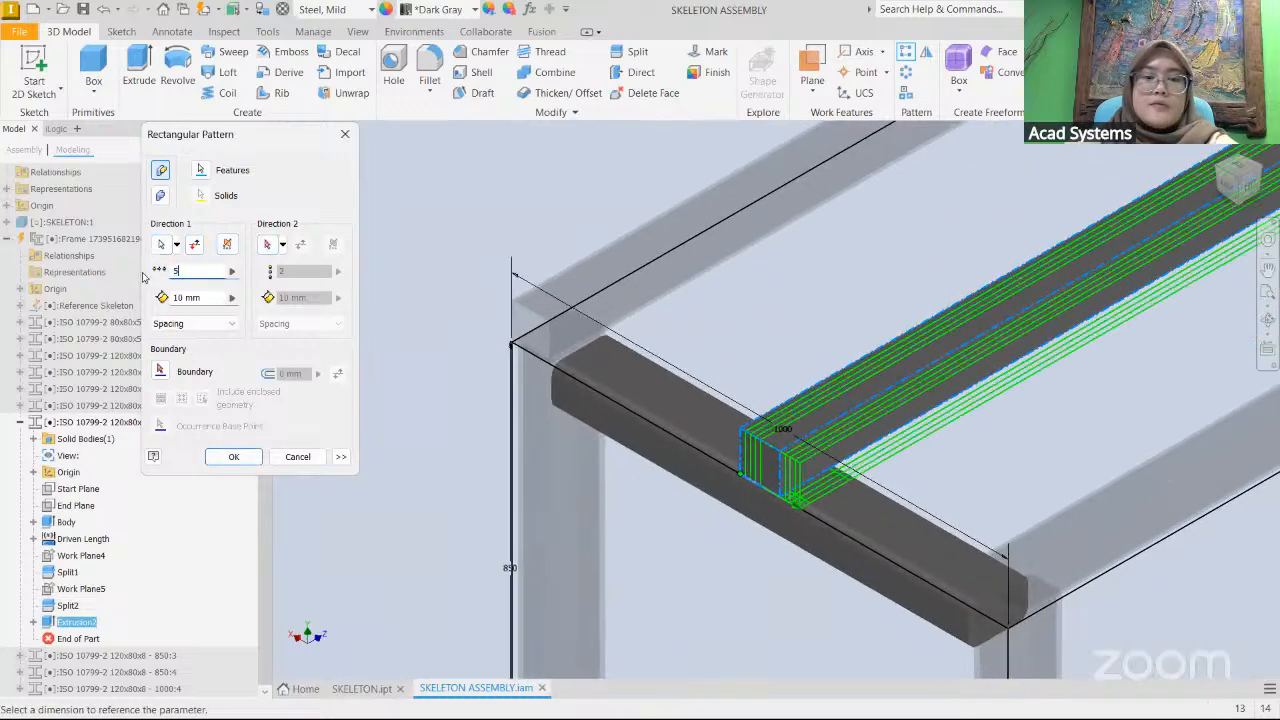
{"action": "scroll", "coordinate": [744, 361], "scroll_direction": "down", "scroll_amount": 2}
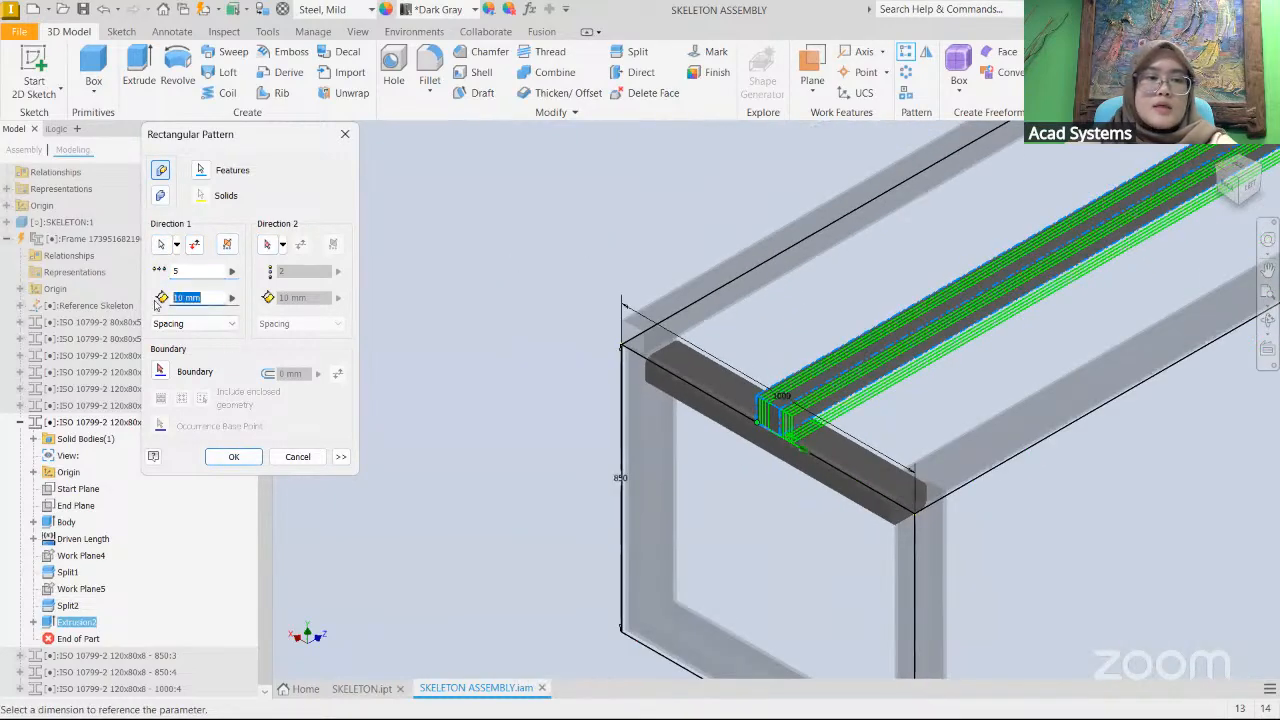
{"action": "type", "text": "150"}
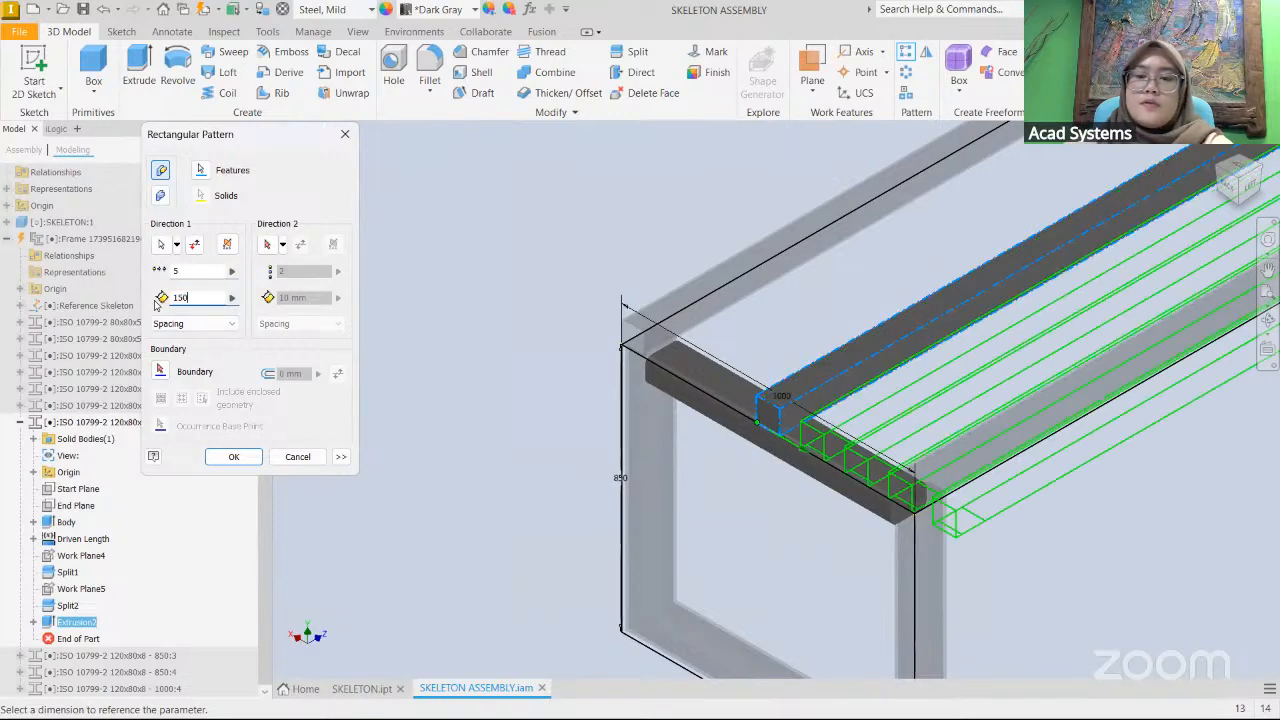
{"action": "scroll", "coordinate": [583, 358], "scroll_direction": "down", "scroll_amount": 2}
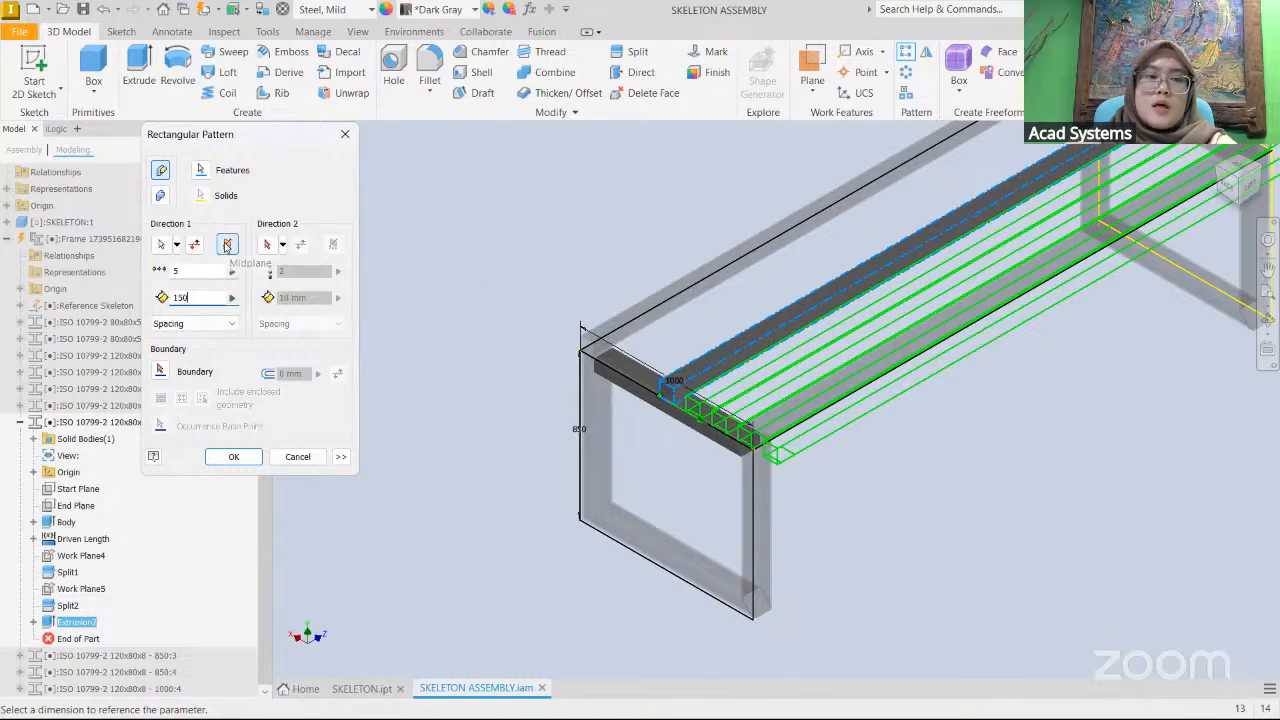
{"action": "left_click", "coordinate": [227, 245]}
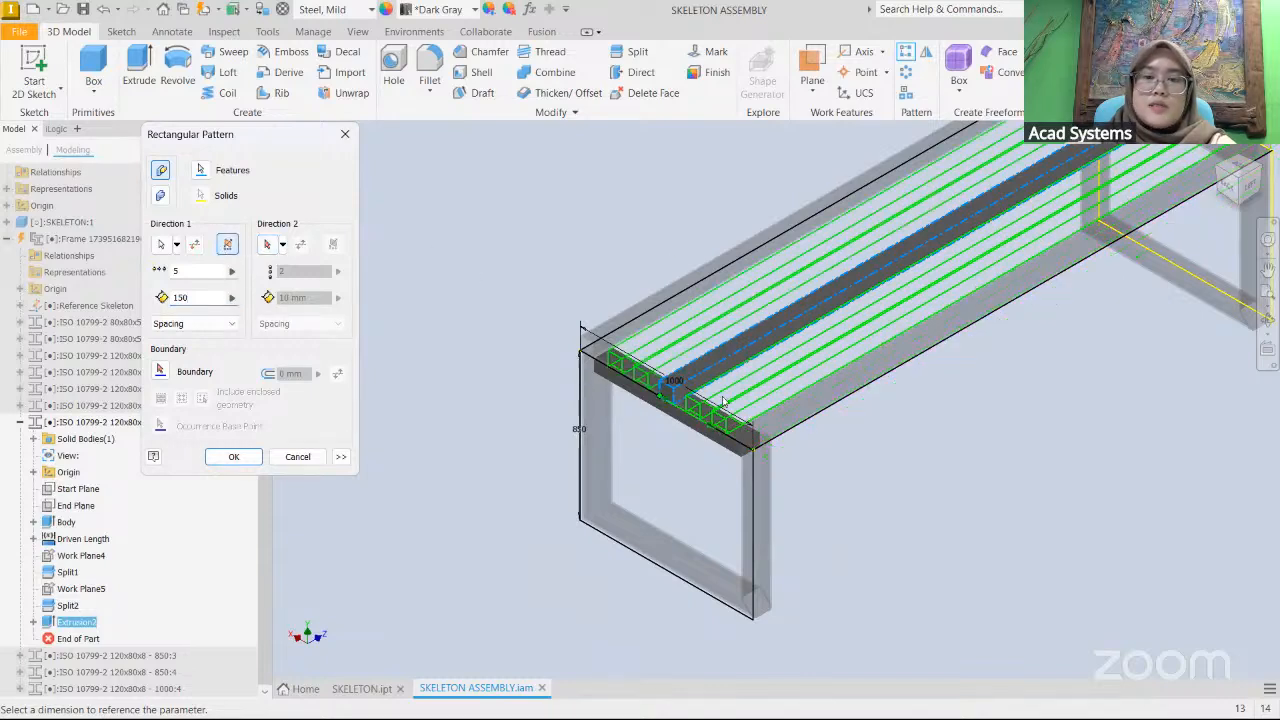
{"action": "scroll", "coordinate": [675, 385], "scroll_direction": "up", "scroll_amount": 2}
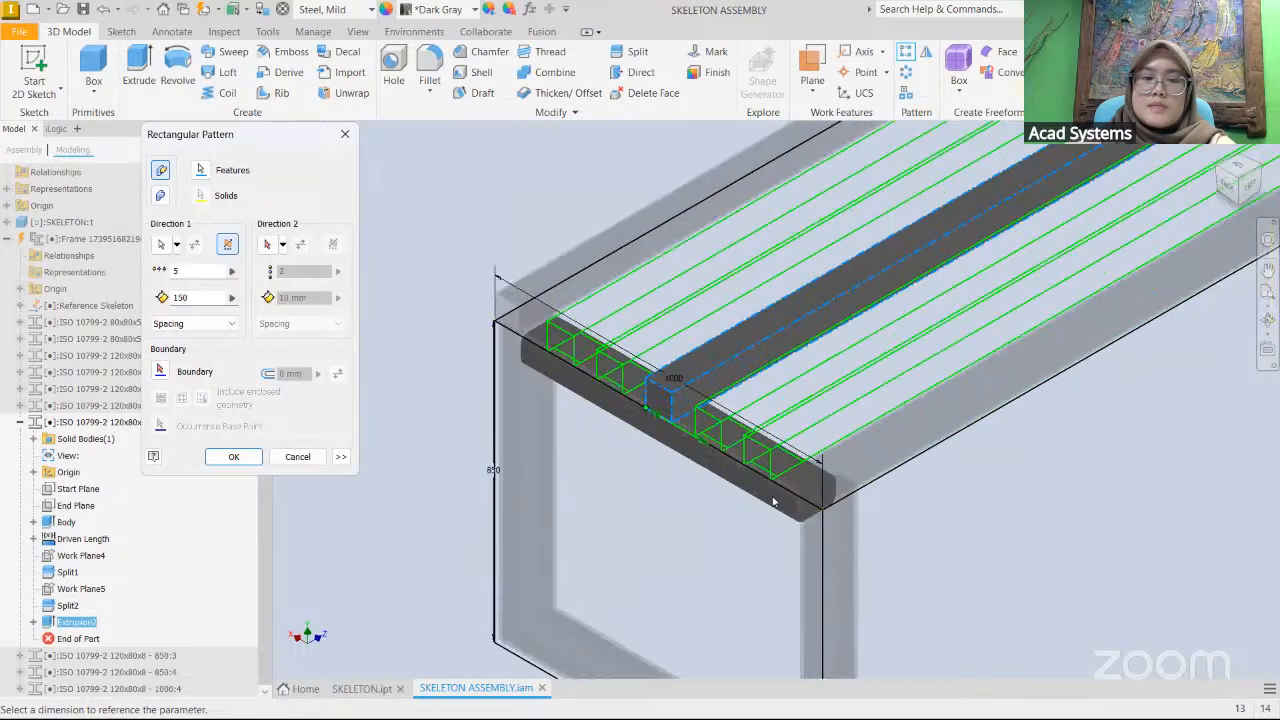
{"action": "left_click", "coordinate": [233, 457]}
{"action": "scroll", "coordinate": [928, 389], "scroll_direction": "down", "scroll_amount": 3}
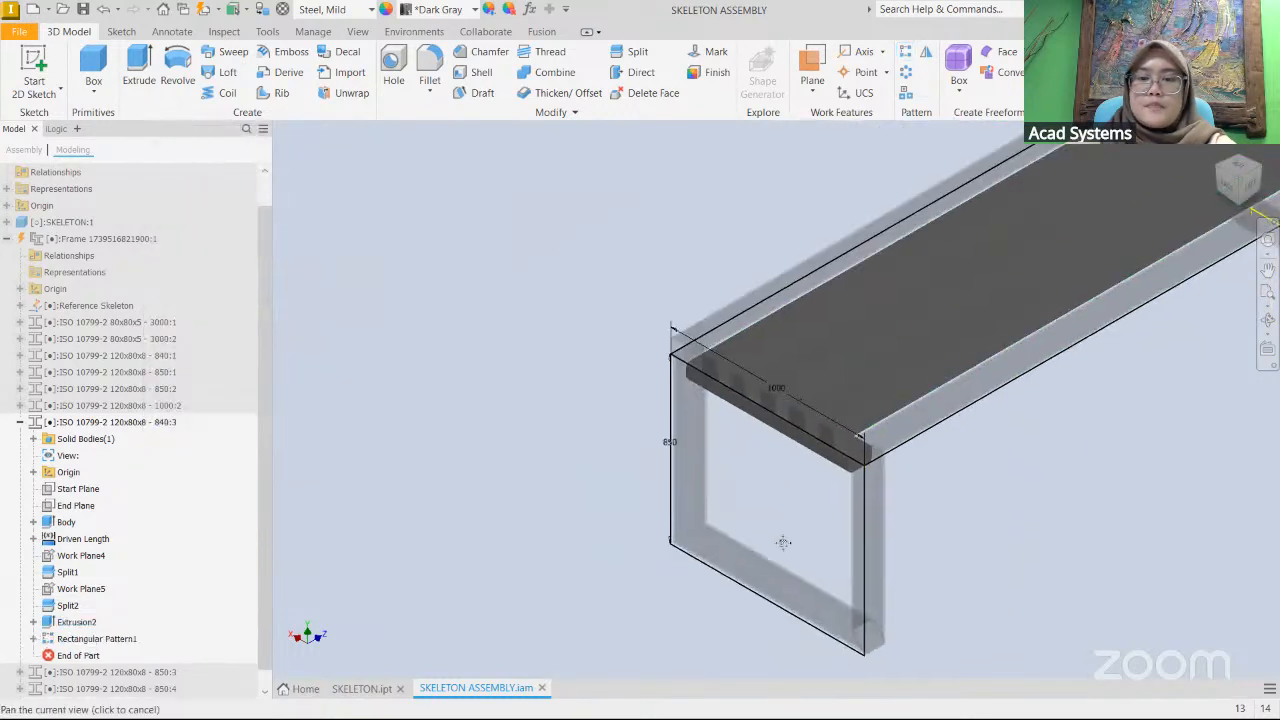
{"action": "scroll", "coordinate": [1048, 211], "scroll_direction": "up", "scroll_amount": 1}
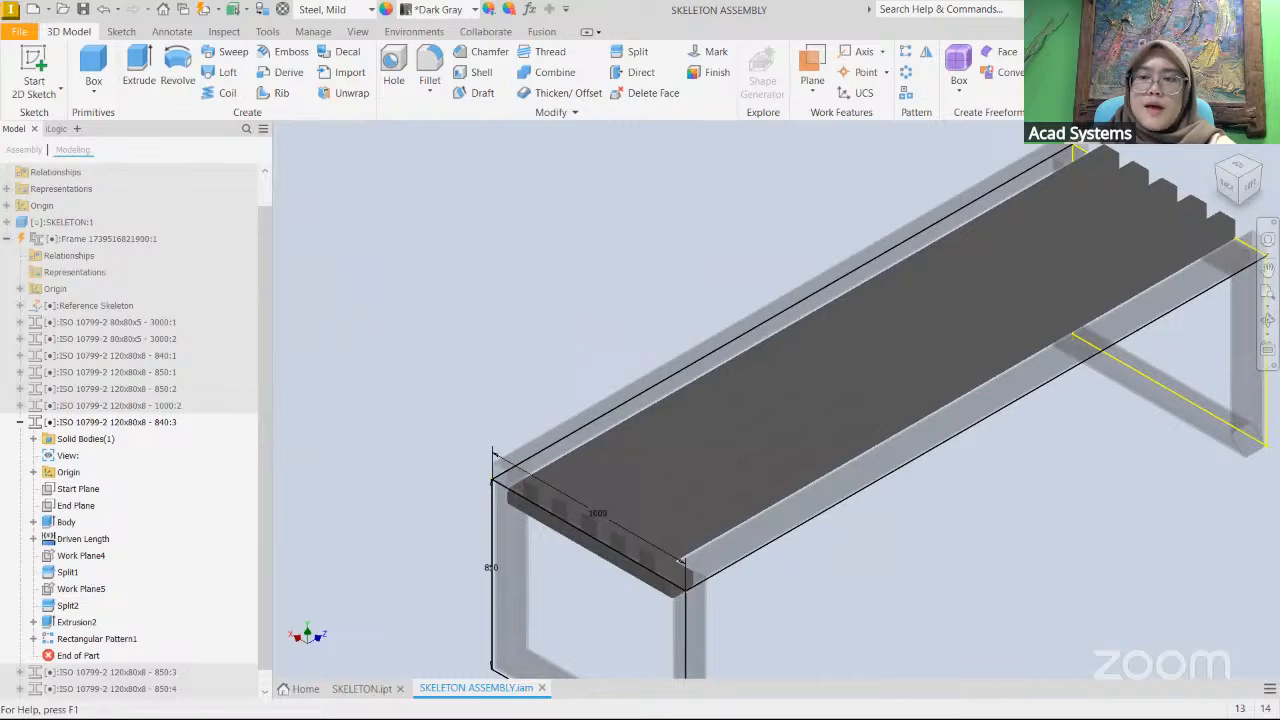
- Return to the assembly and open the patterned cross tube ISO 10799-2 120x80x8 - 840:3 for editing with Frame Generator
{"action": "key", "text": "ctrl+Return"}
{"action": "scroll", "coordinate": [680, 560], "scroll_direction": "up", "scroll_amount": 2}
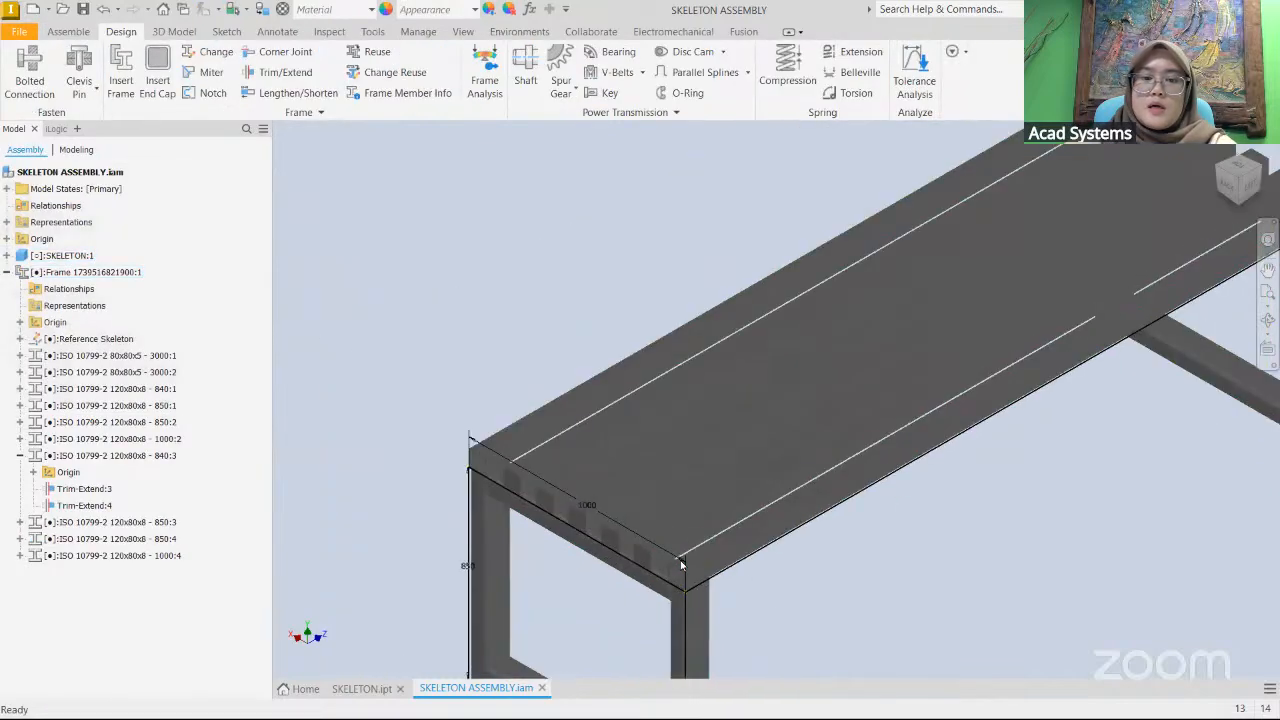
{"action": "right_click", "coordinate": [90, 455]}
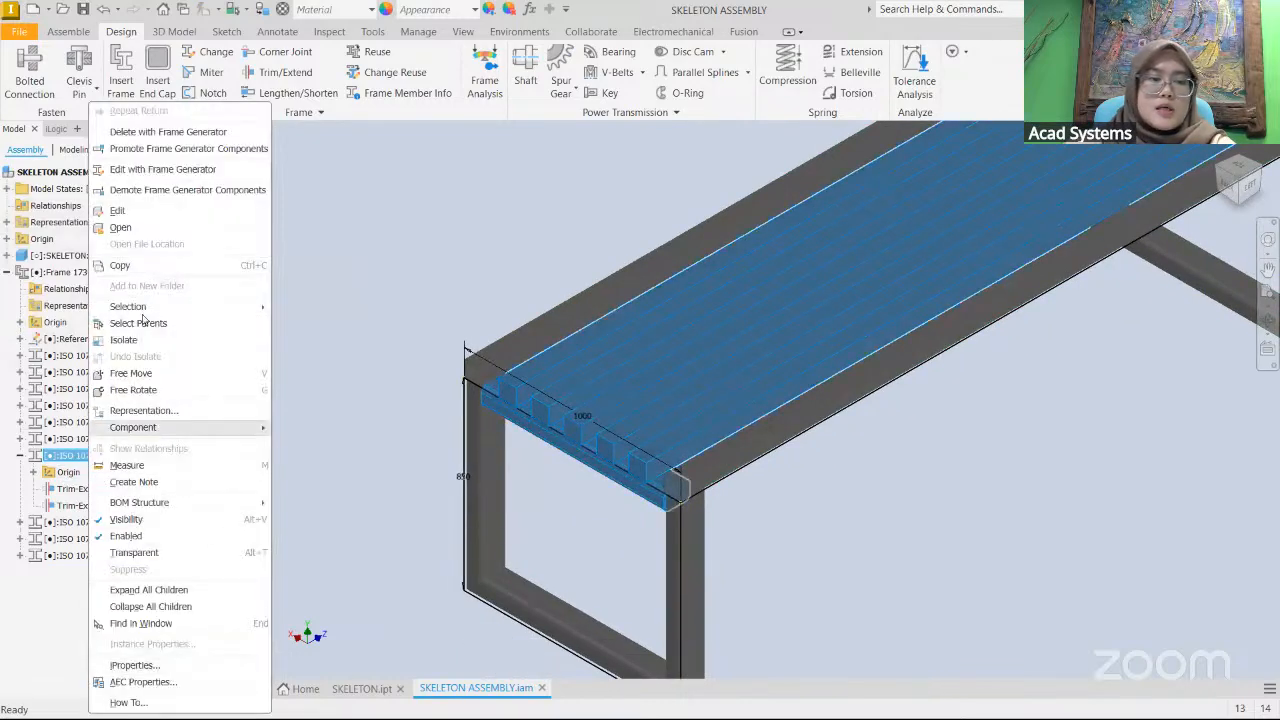
{"action": "left_click", "coordinate": [70, 459]}
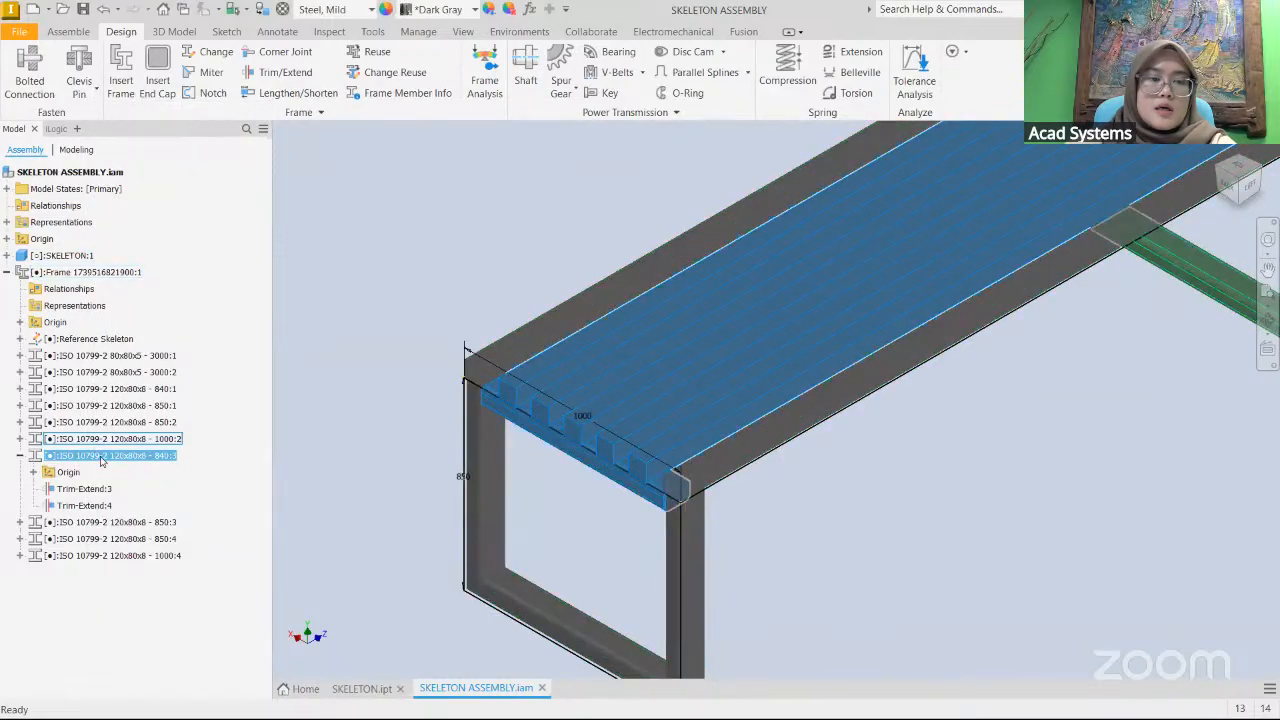
{"action": "right_click", "coordinate": [102, 460]}
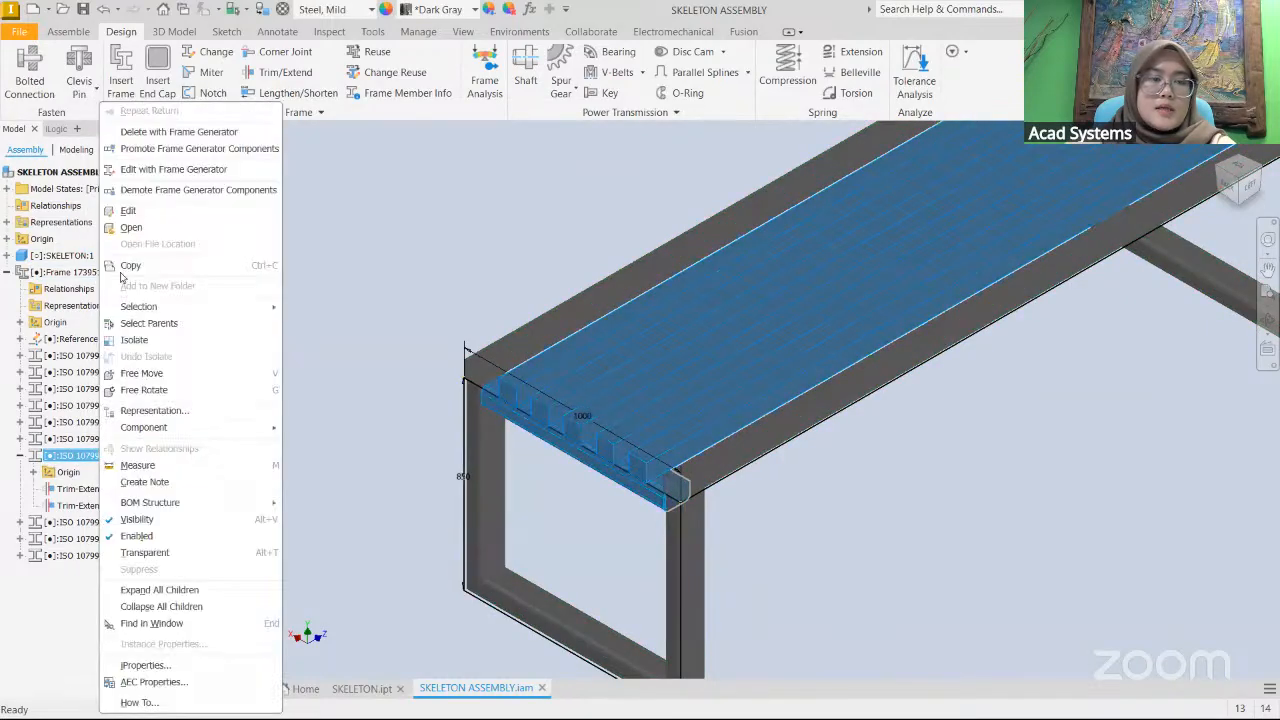
{"action": "left_click", "coordinate": [210, 170]}
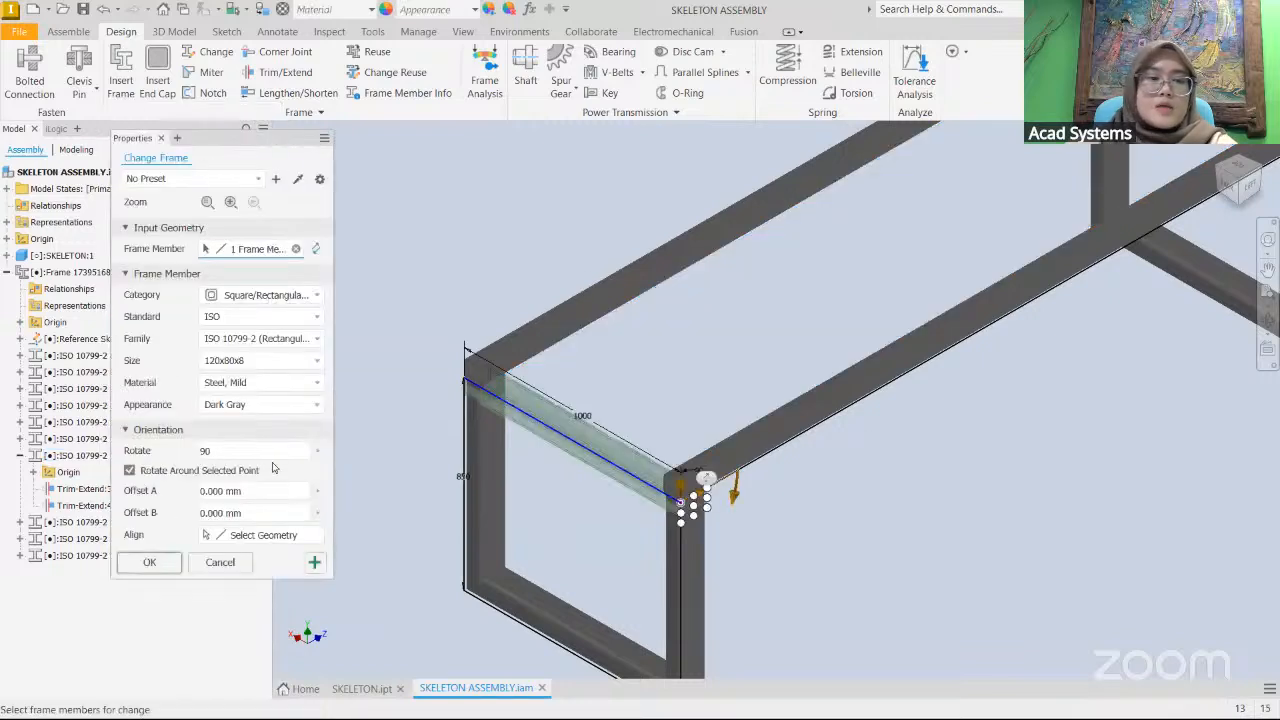
- Change the cross tube's material to Wood (Cherry) and its appearance to As Material, and apply the change
{"action": "left_click", "coordinate": [240, 388]}
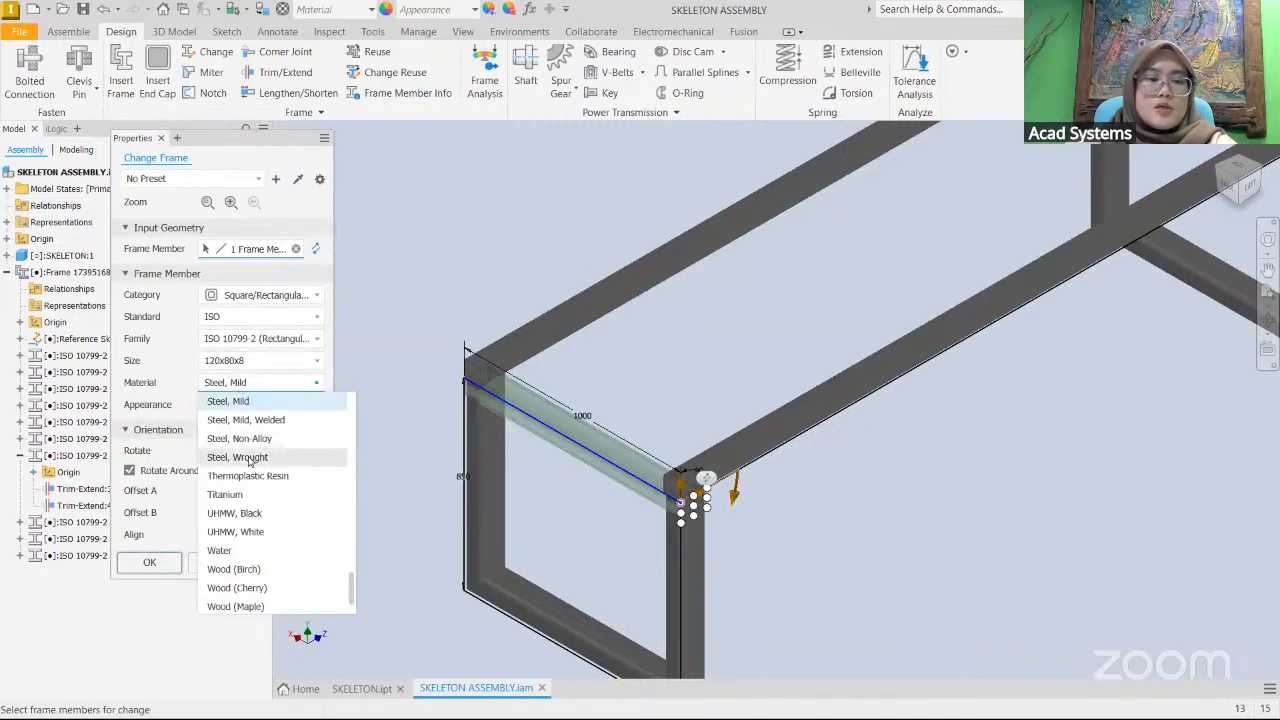
{"action": "scroll", "coordinate": [250, 460], "scroll_direction": "down", "scroll_amount": 1}
{"action": "left_click", "coordinate": [239, 532]}
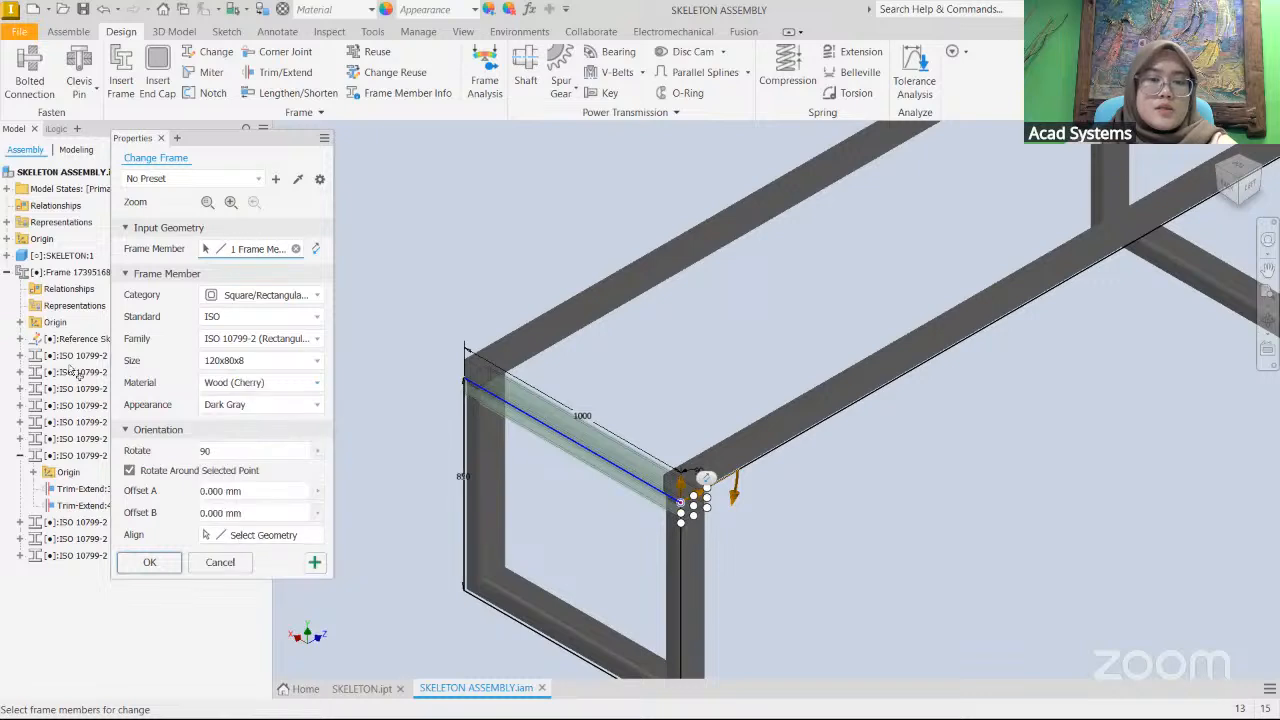
{"action": "left_click", "coordinate": [236, 408]}
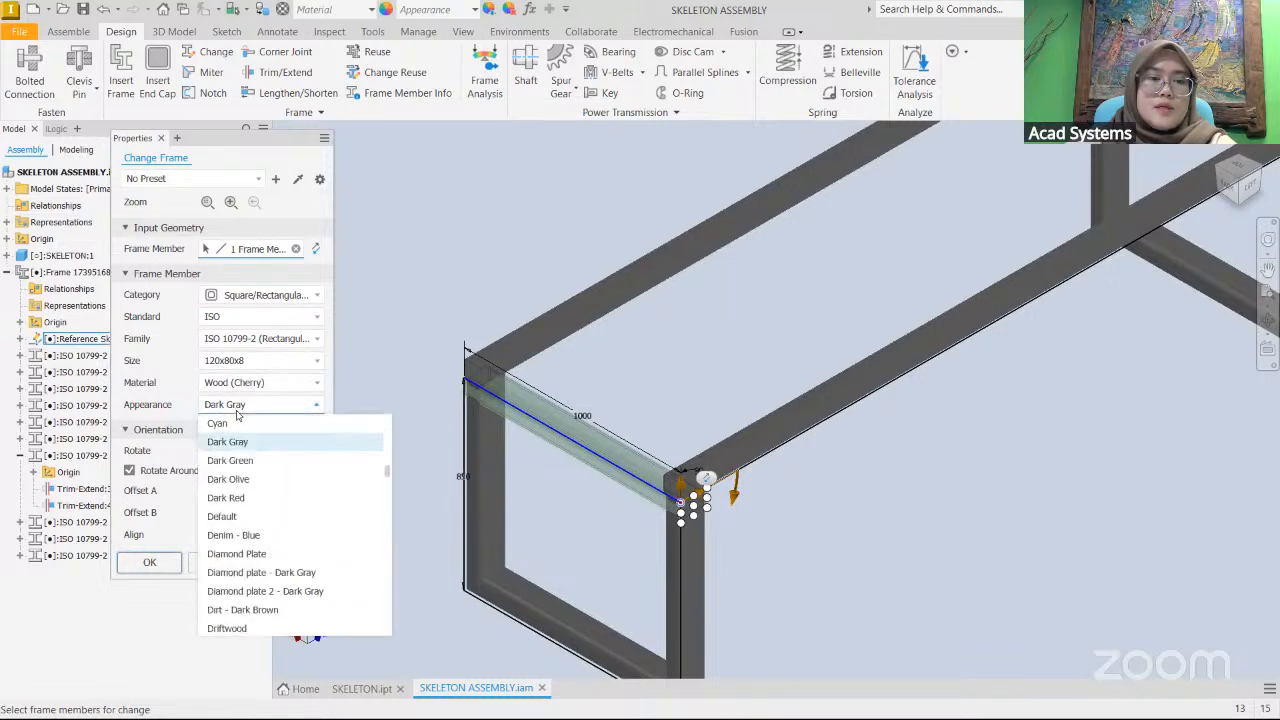
{"action": "scroll", "coordinate": [234, 425], "scroll_direction": "up", "scroll_amount": 10}
{"action": "left_click", "coordinate": [231, 424]}
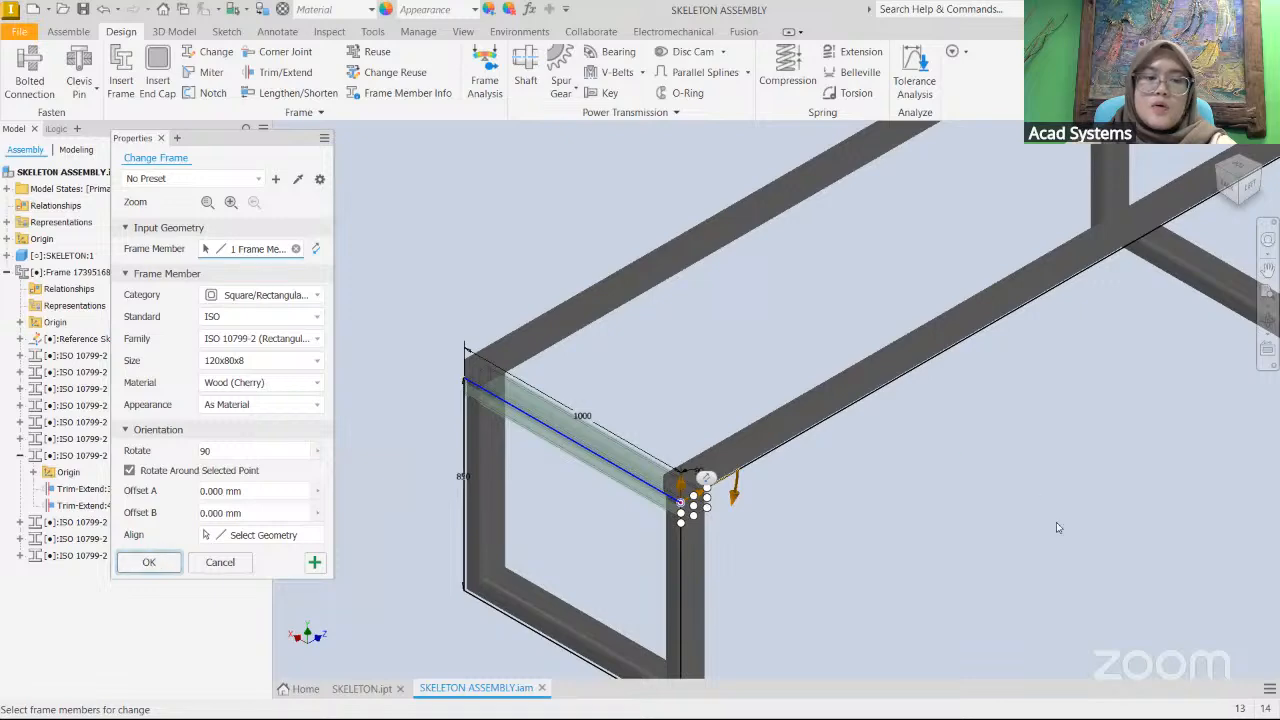
{"action": "scroll", "coordinate": [1007, 372], "scroll_direction": "down", "scroll_amount": 4}
{"action": "middle_click_drag", "start_coordinate": [883, 483], "coordinate": [744, 506]}
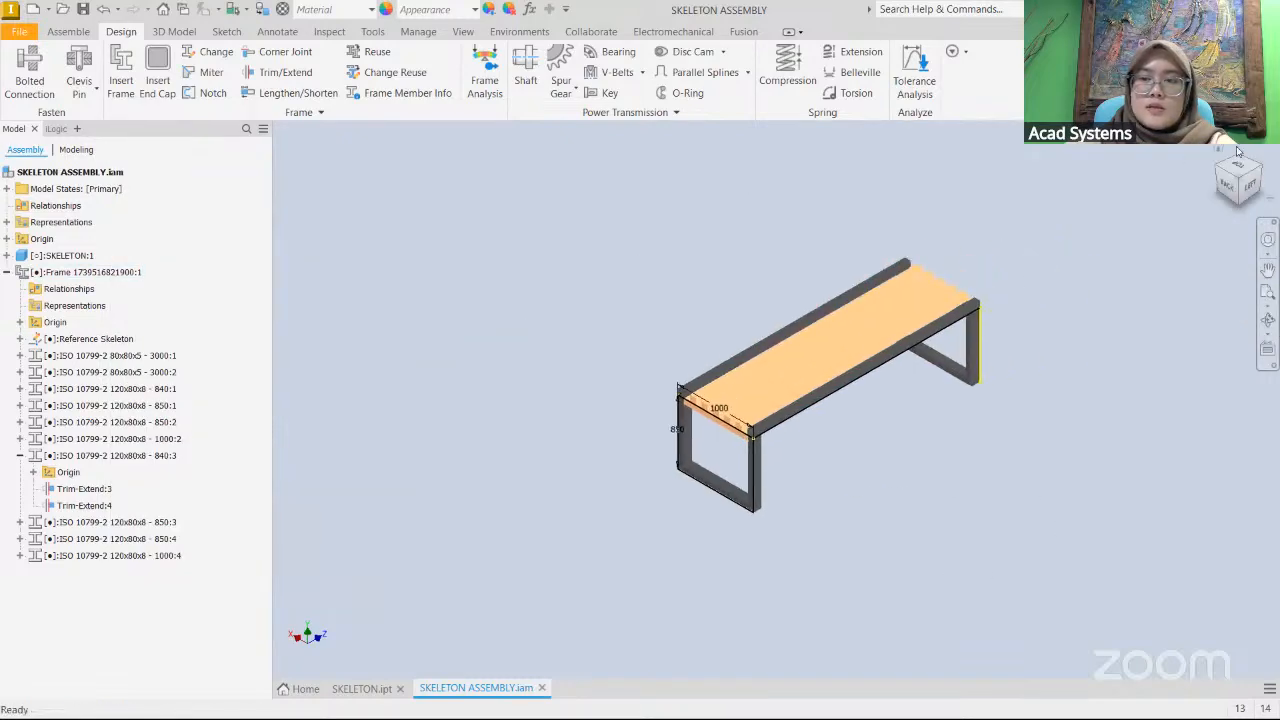
- Examine the frame and its wooden slats in an isometric view from the opposite end
{"action": "left_click", "coordinate": [1221, 152]}
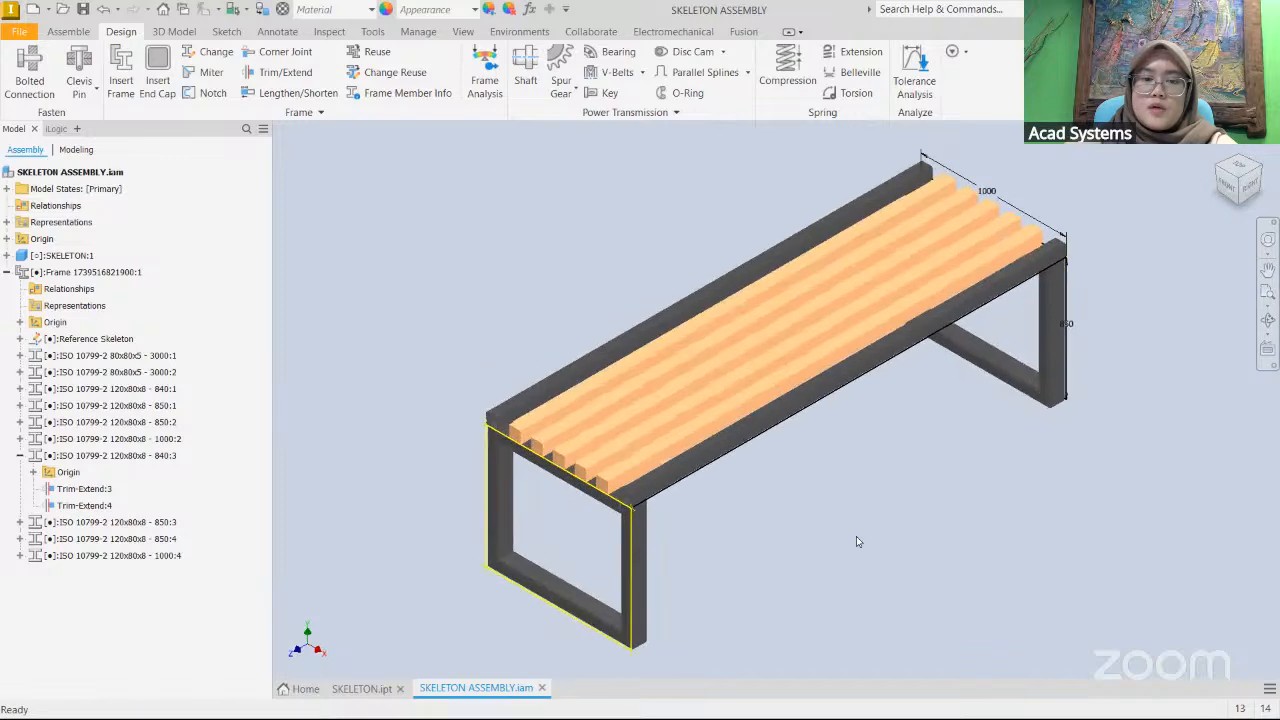
{"action": "middle_click_drag", "start_coordinate": [856, 538], "coordinate": [892, 558]}
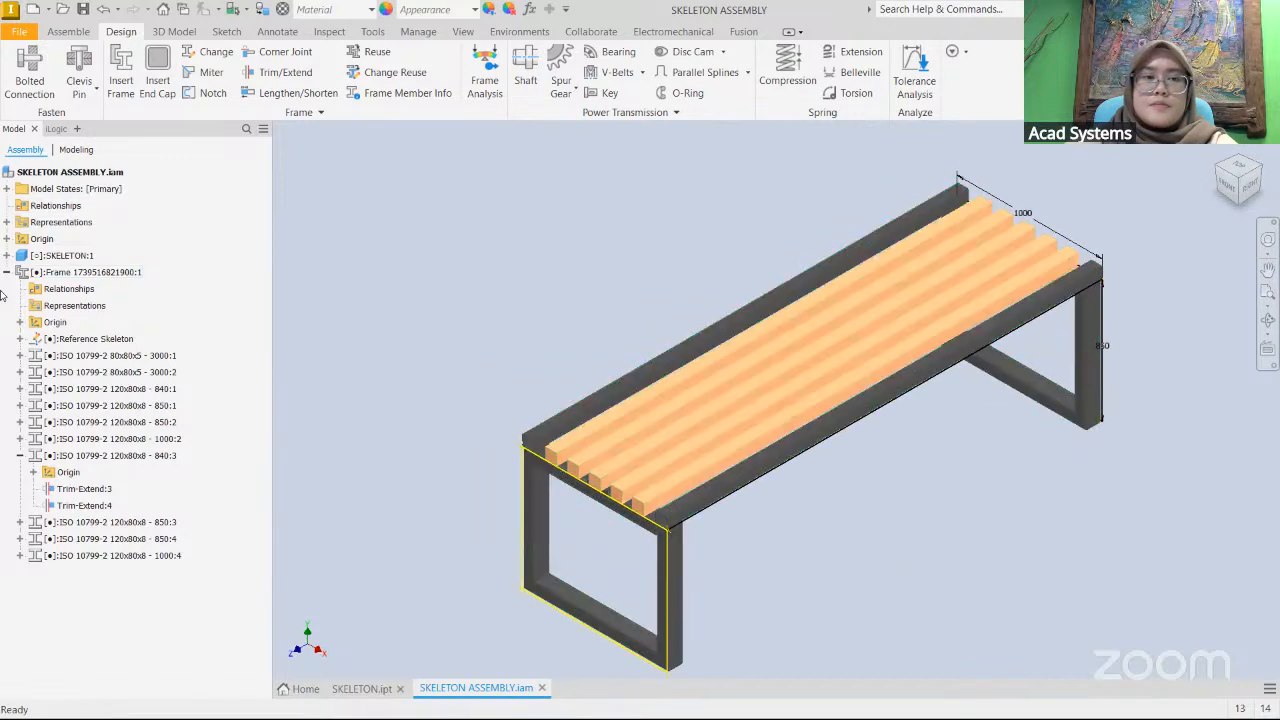
{"action": "left_click", "coordinate": [787, 371]}
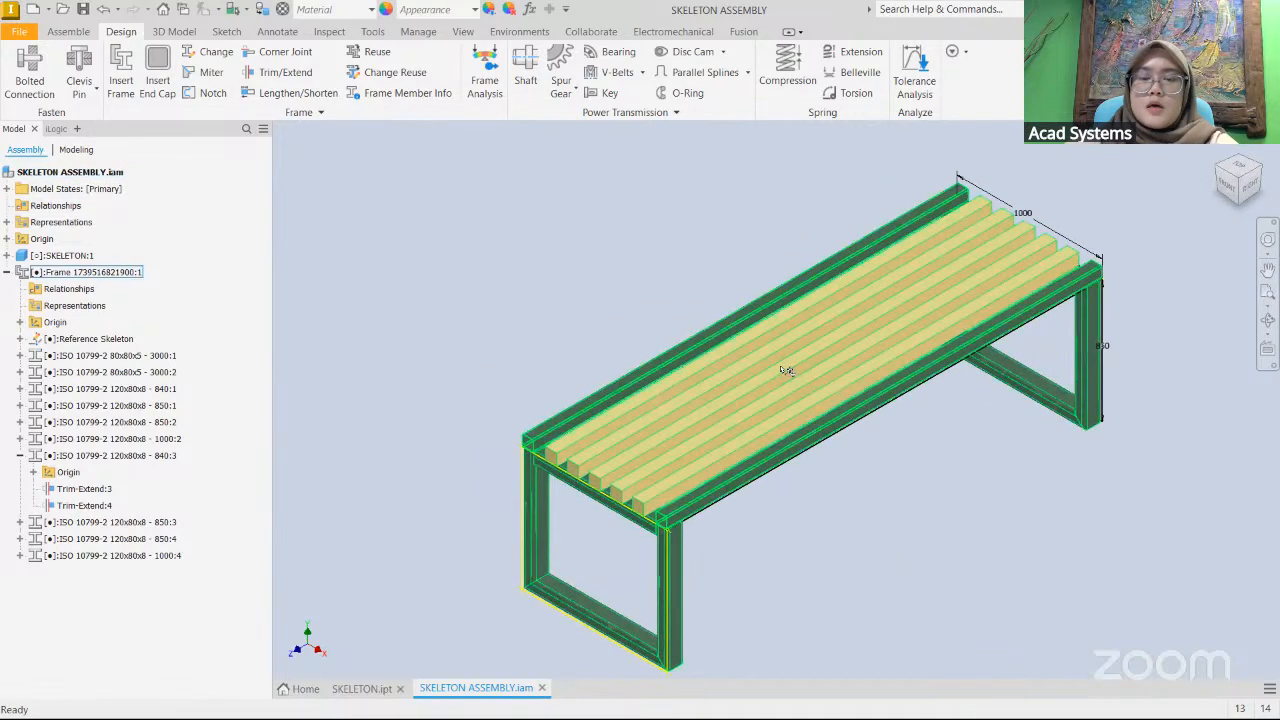
{"action": "left_click", "coordinate": [900, 566]}
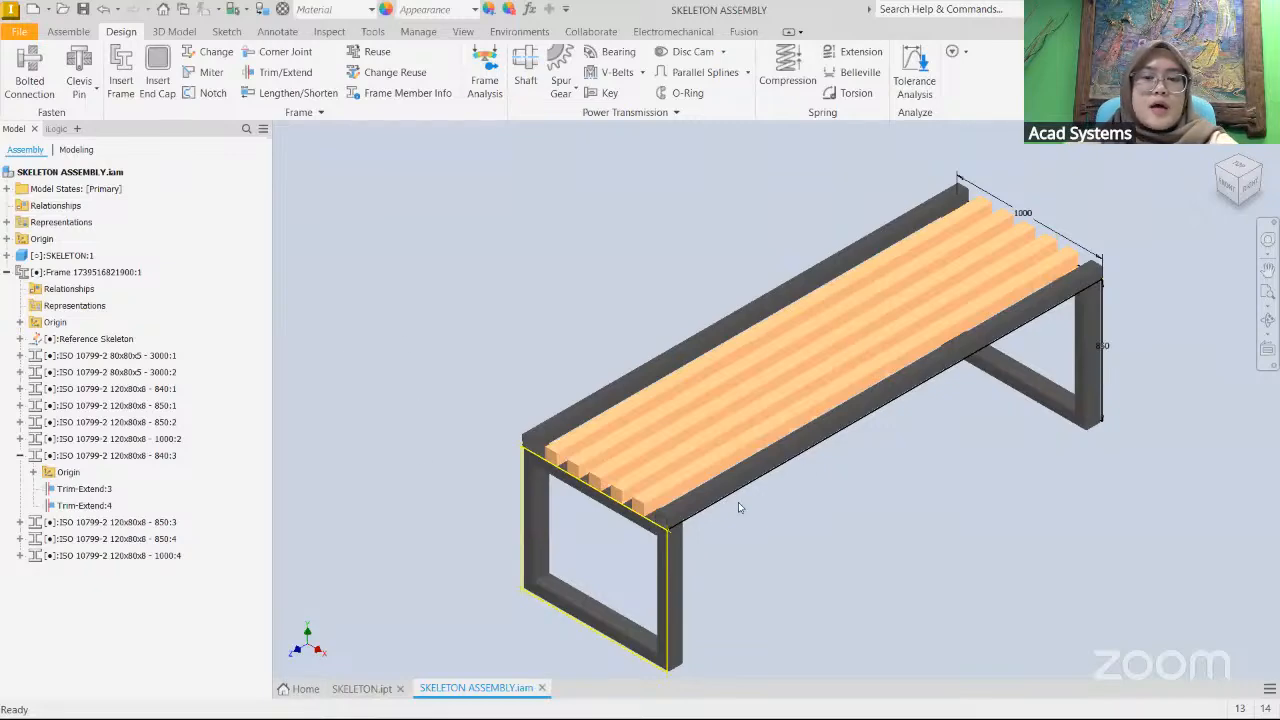
{"action": "middle_click_drag", "start_coordinate": [722, 476], "coordinate": [705, 461]}
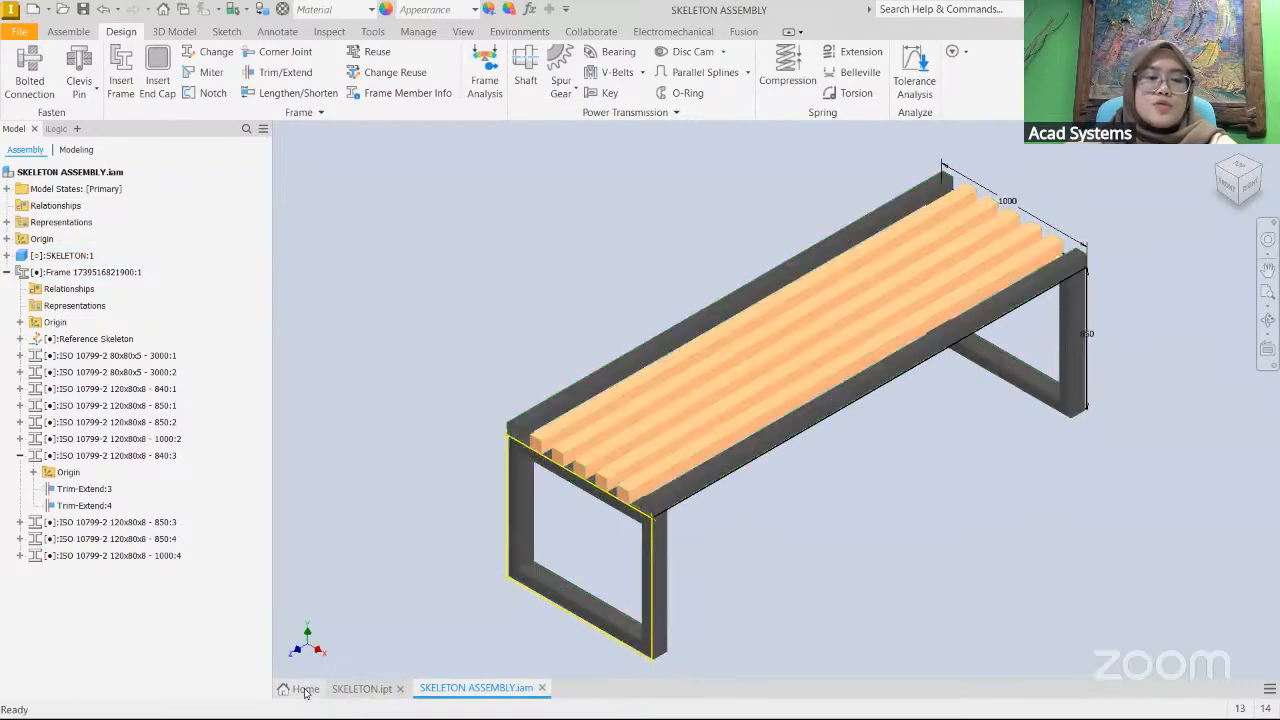
- Create a new Content Center library with display name FOL FRAME in the Default project's library configuration and accept the project settings
{"action": "left_click", "coordinate": [303, 689]}
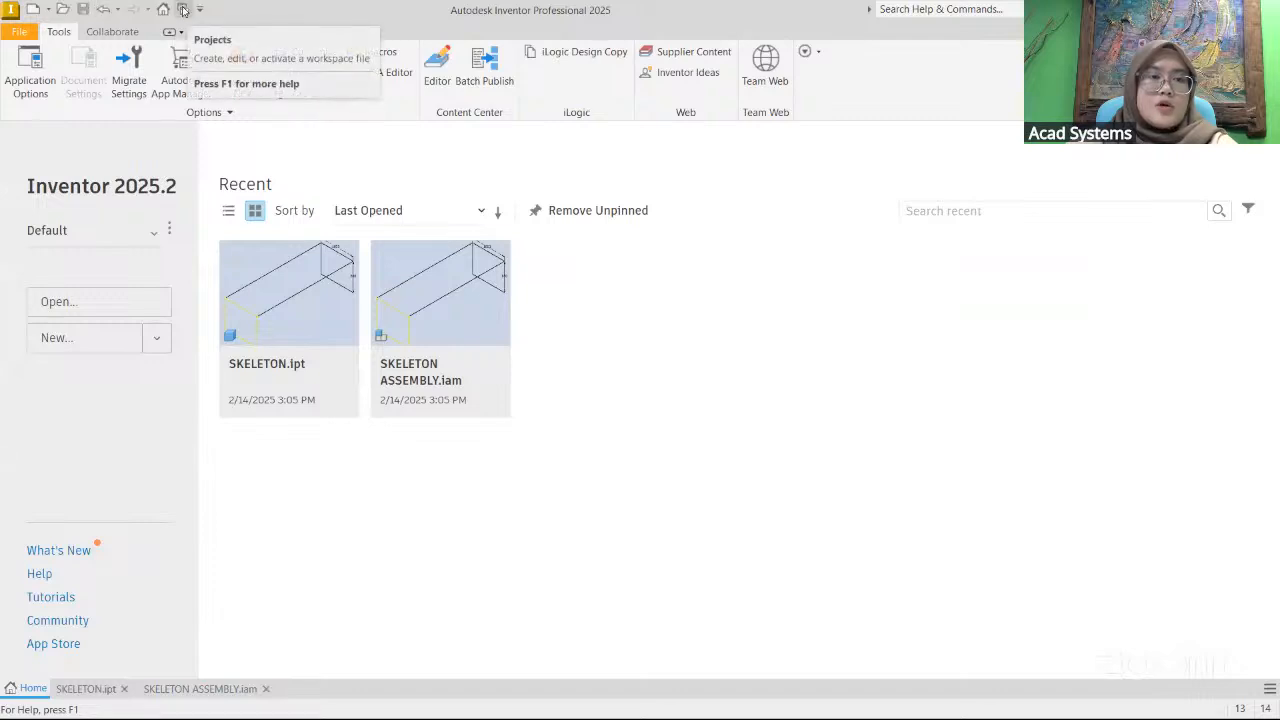
{"action": "left_click", "coordinate": [183, 10]}
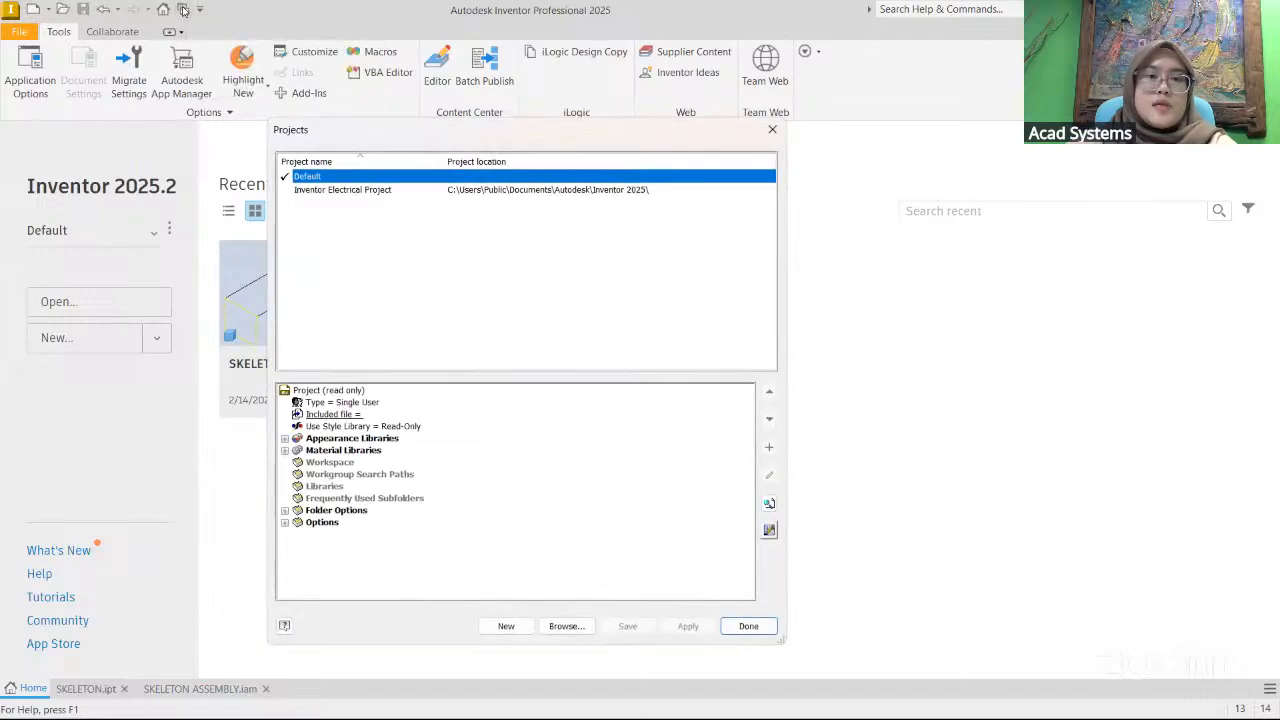
{"action": "left_click", "coordinate": [769, 530]}
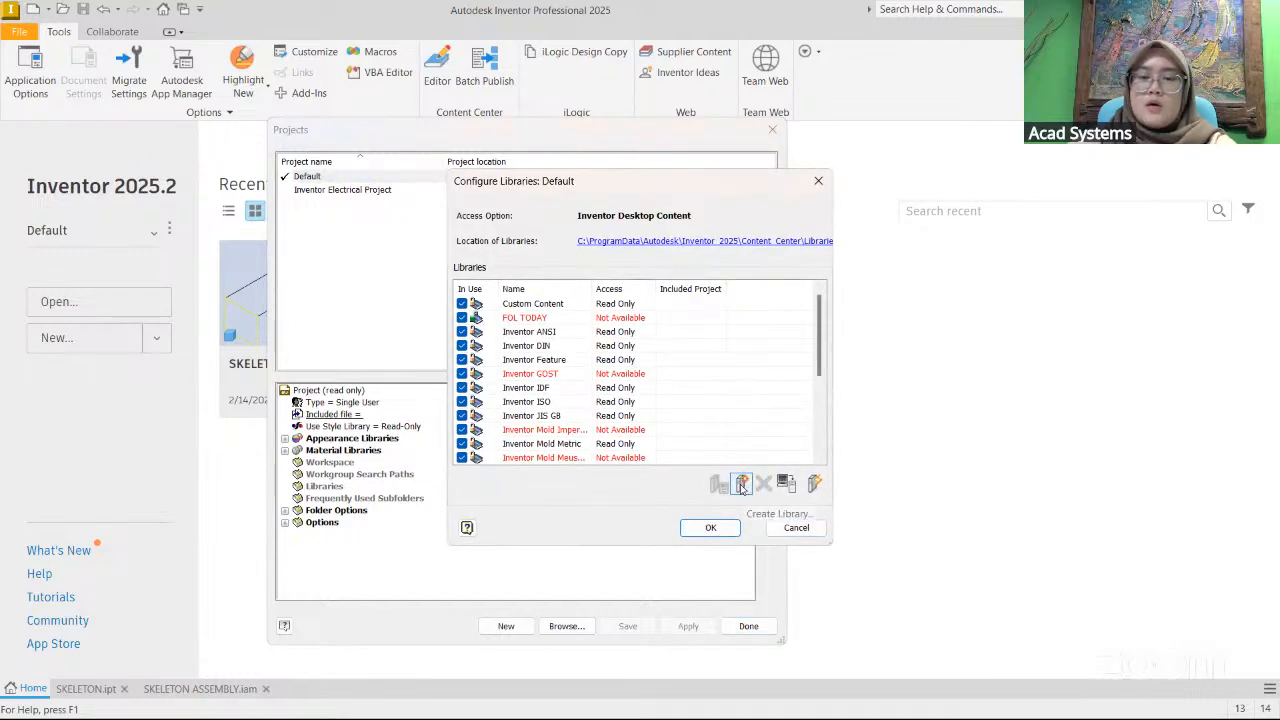
{"action": "left_click", "coordinate": [741, 485]}
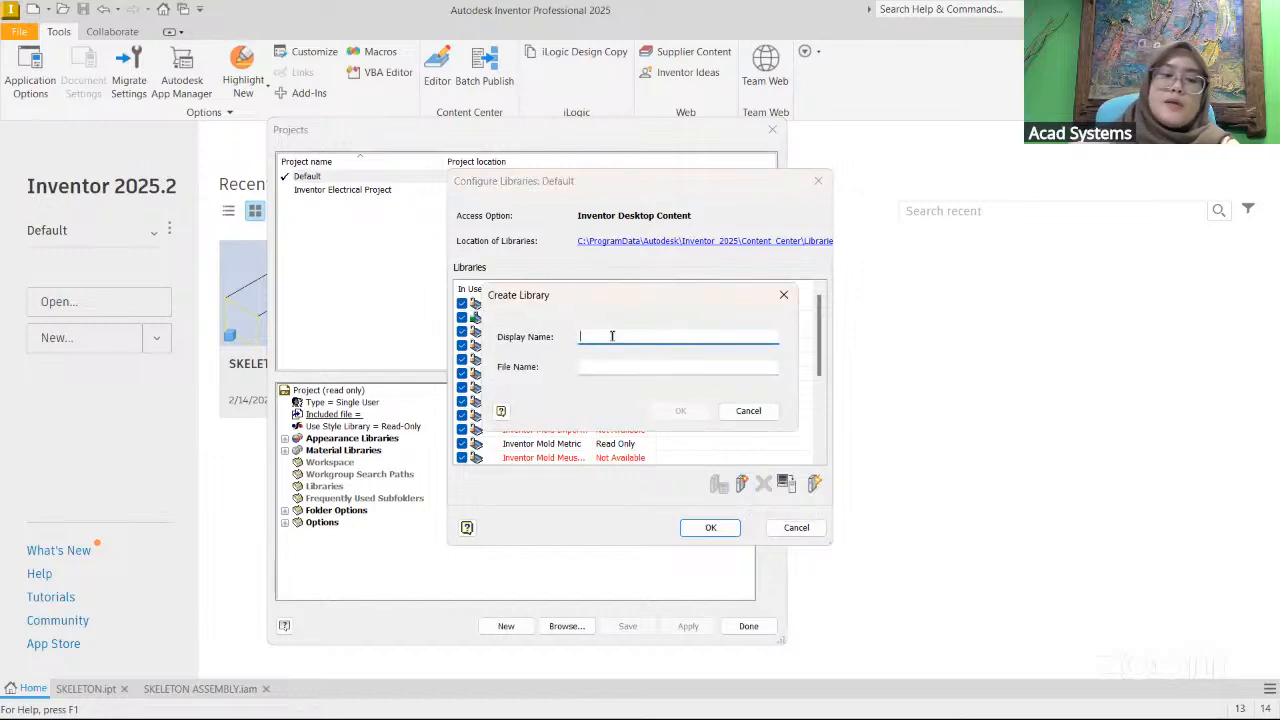
{"action": "type", "text": "FOL FRAME"}
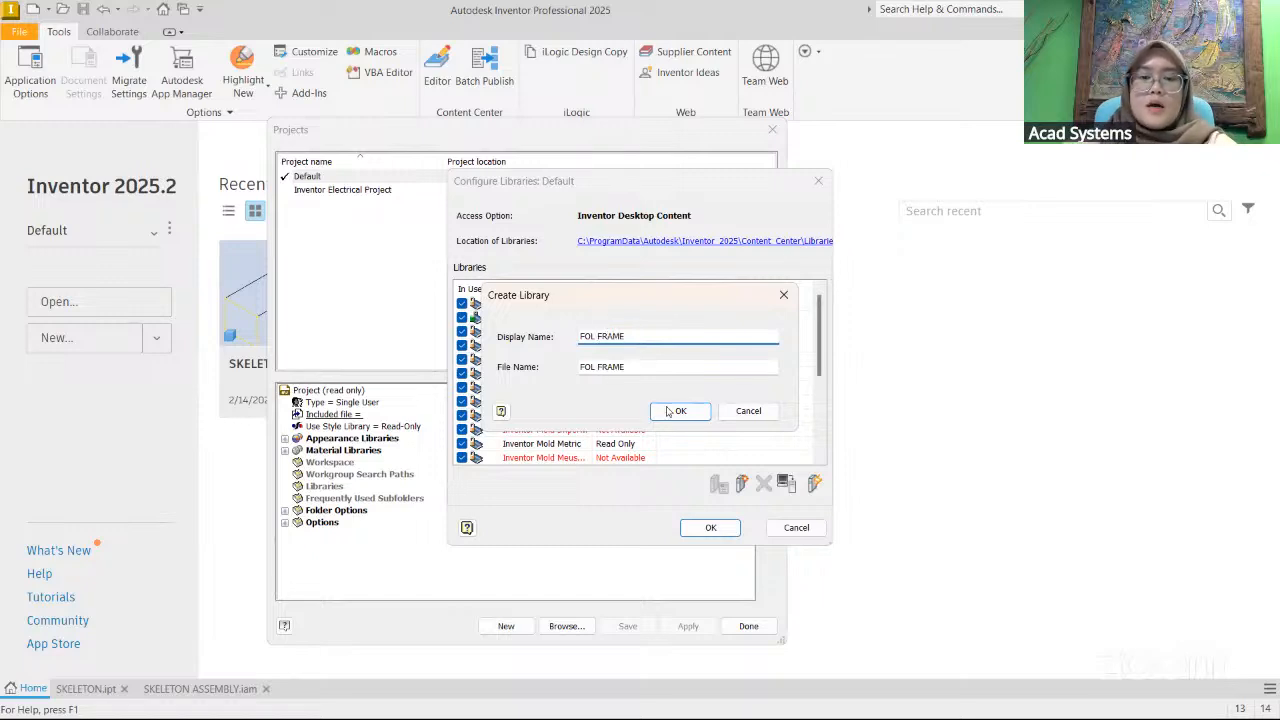
{"action": "left_click", "coordinate": [668, 411]}
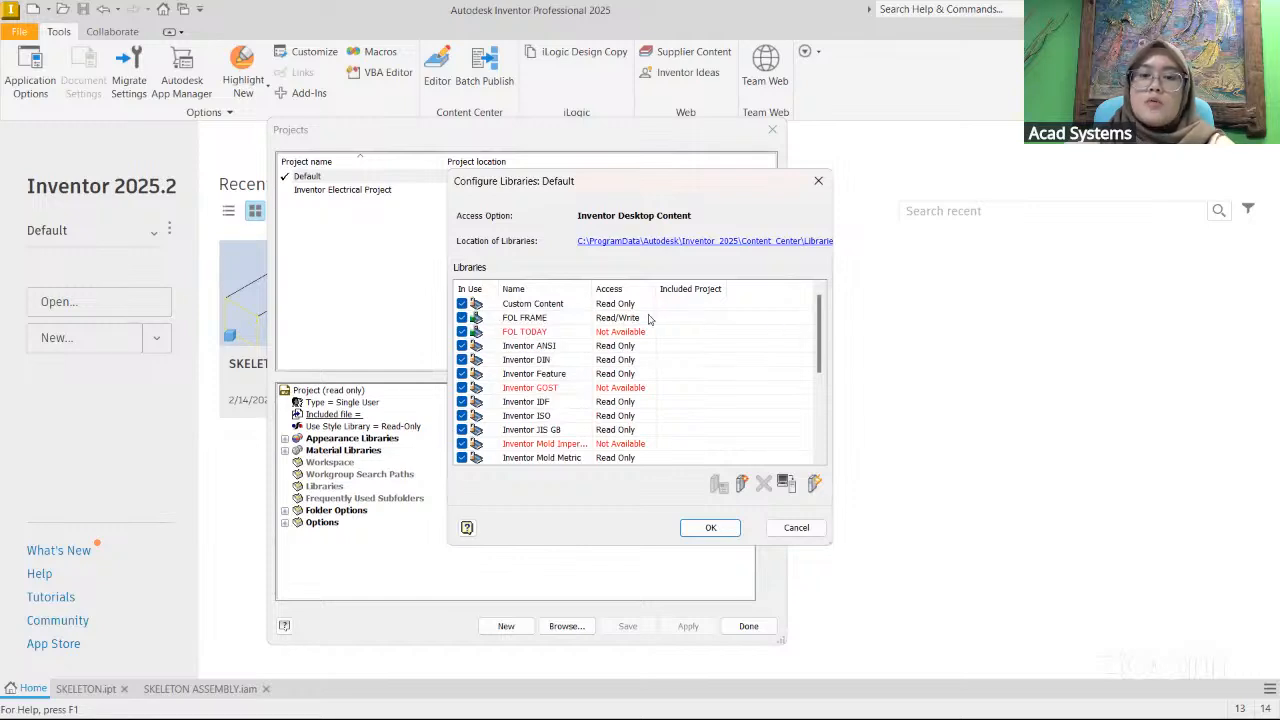
{"action": "left_click", "coordinate": [710, 527]}
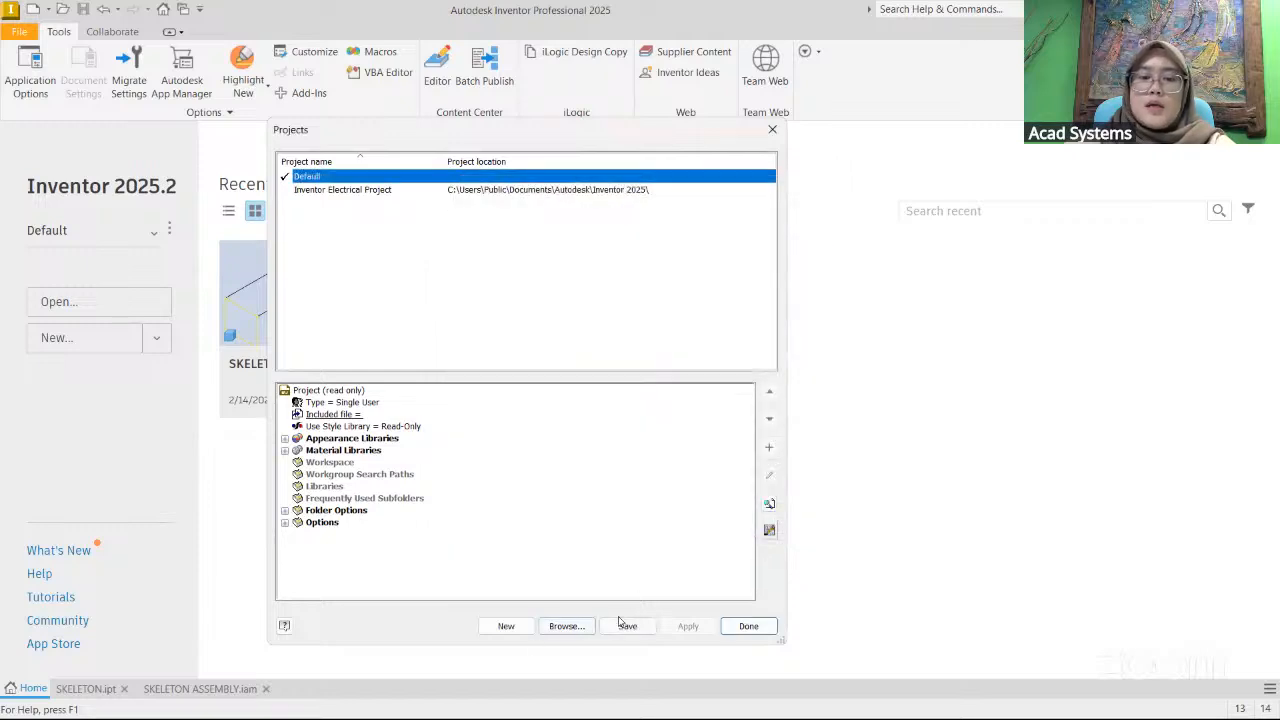
{"action": "left_click", "coordinate": [750, 627]}
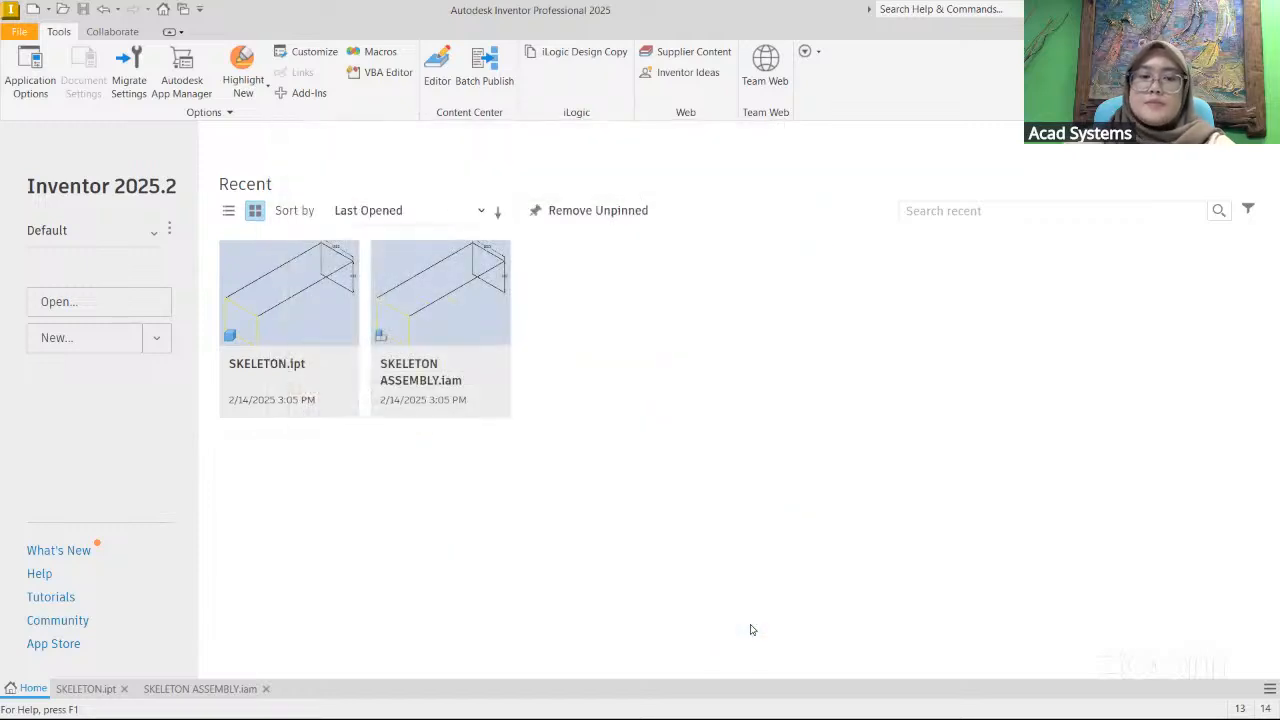
- Create a new part from the metric Standard (mm).ipt template and start a 2D sketch on the XY plane
{"action": "left_click", "coordinate": [79, 352]}
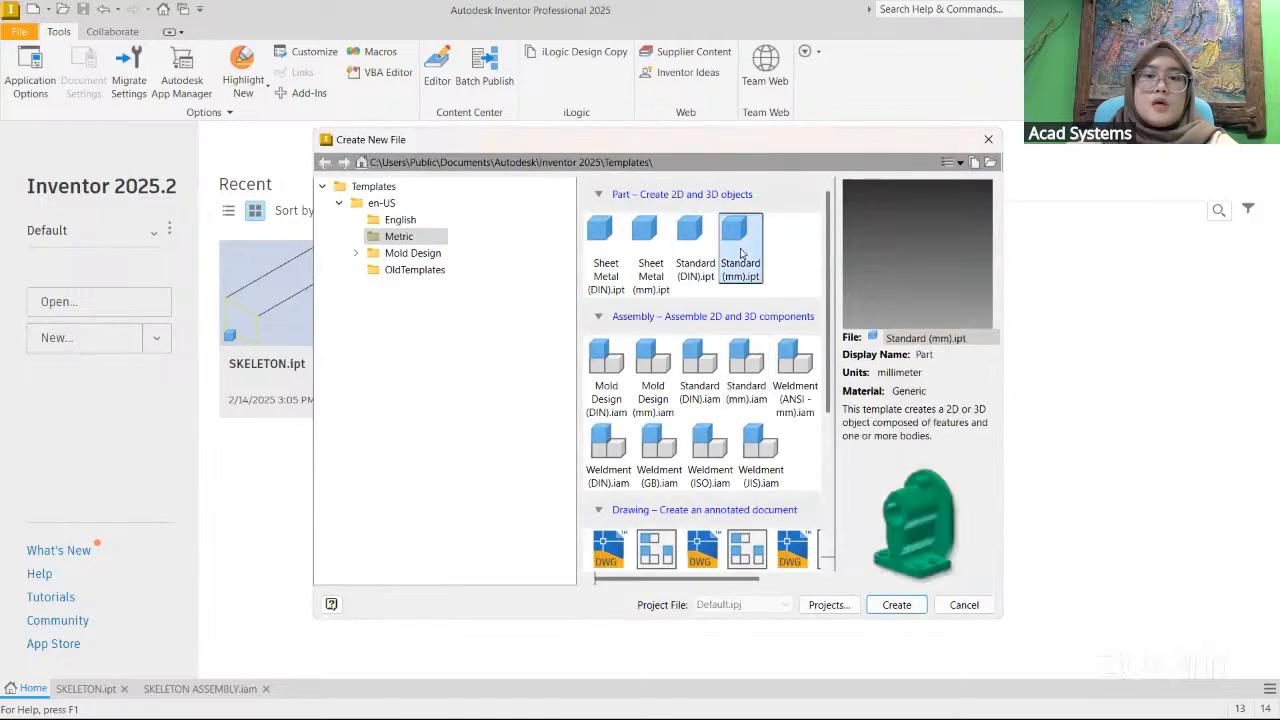
{"action": "left_click", "coordinate": [896, 605]}
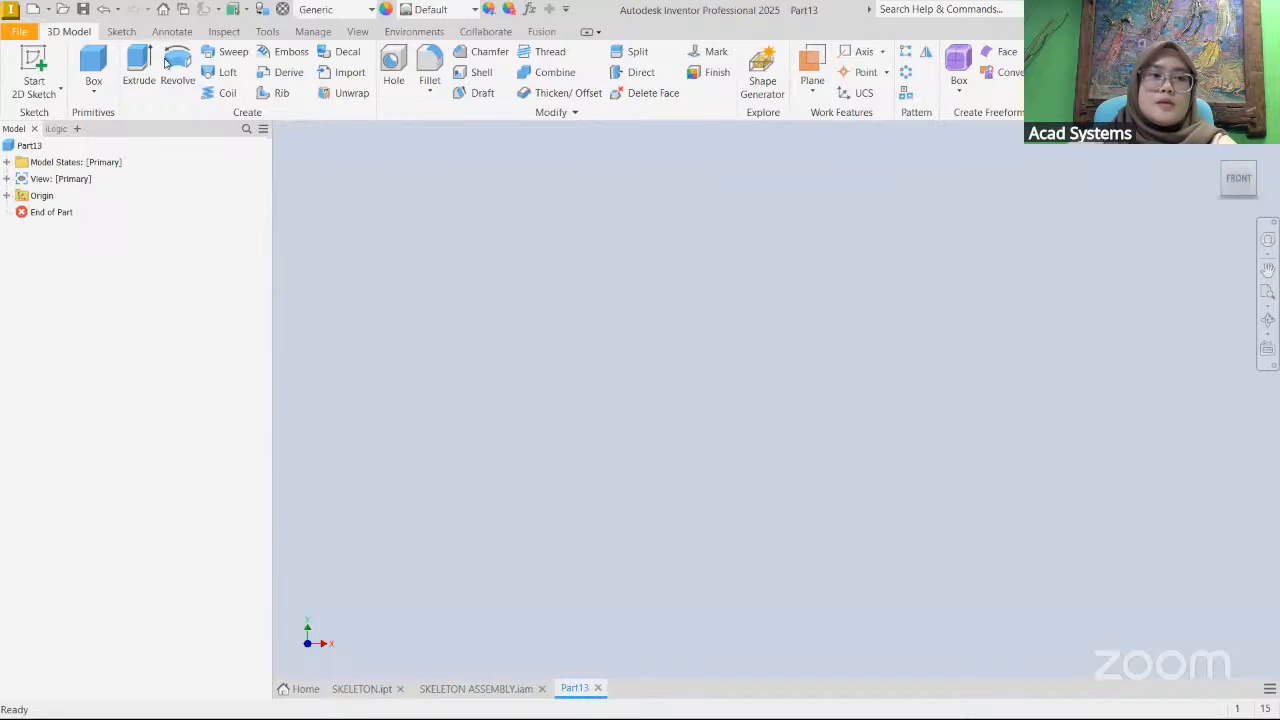
{"action": "left_click", "coordinate": [37, 63]}
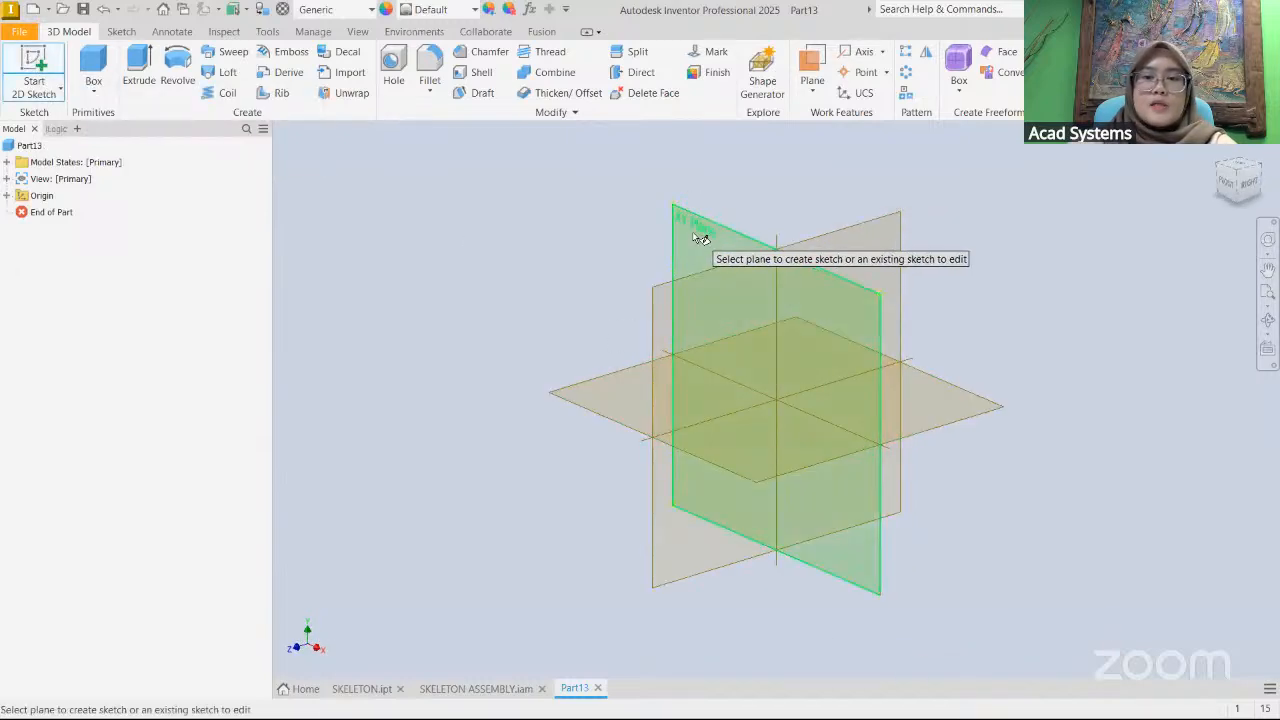
{"action": "left_click", "coordinate": [693, 232]}
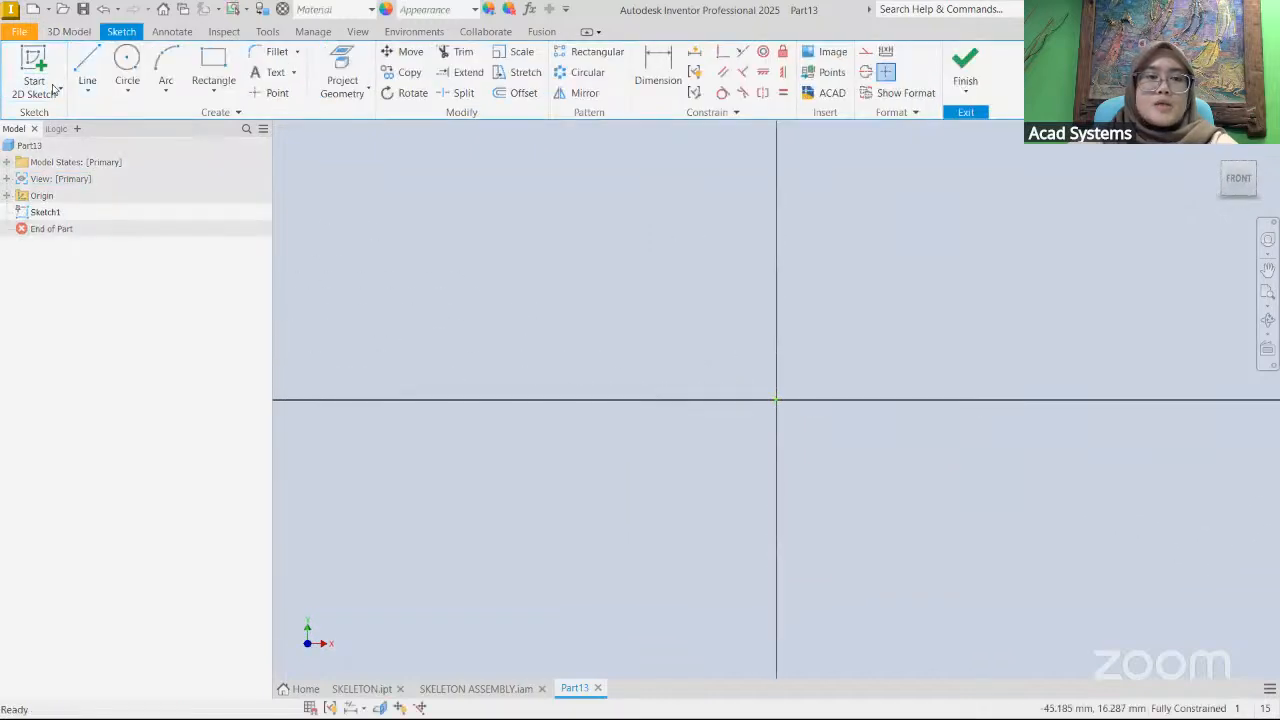
- Sketch a six-sided polygon centred on the origin, about 23 mm across corners, with one vertex on the horizontal axis
{"action": "left_click", "coordinate": [214, 88]}
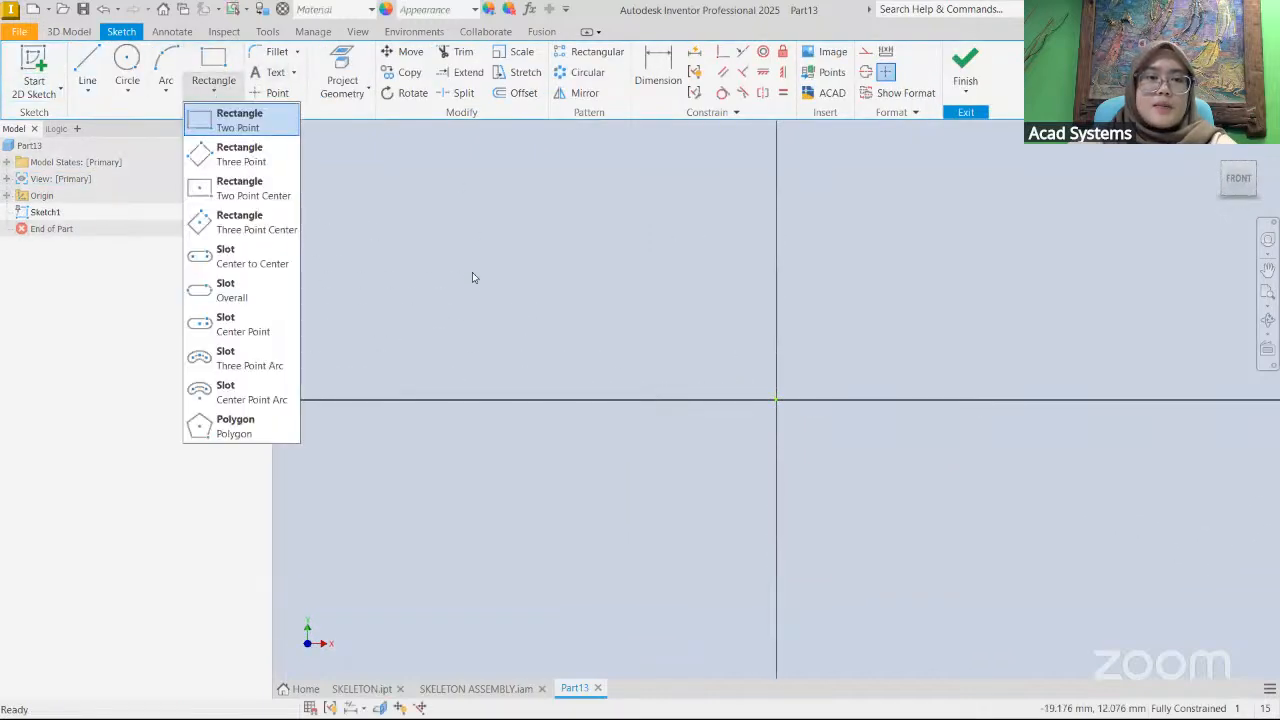
{"action": "left_click", "coordinate": [271, 425]}
{"action": "left_click", "coordinate": [776, 400]}
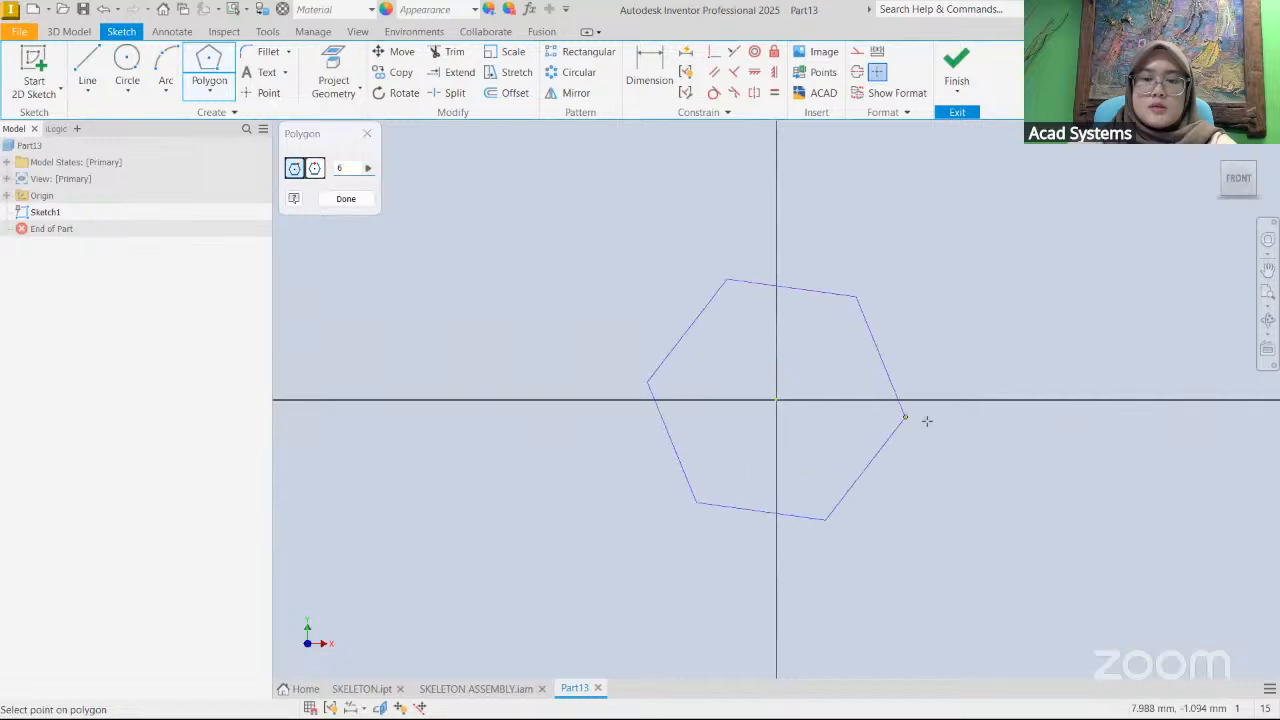
{"action": "left_click", "coordinate": [961, 399]}
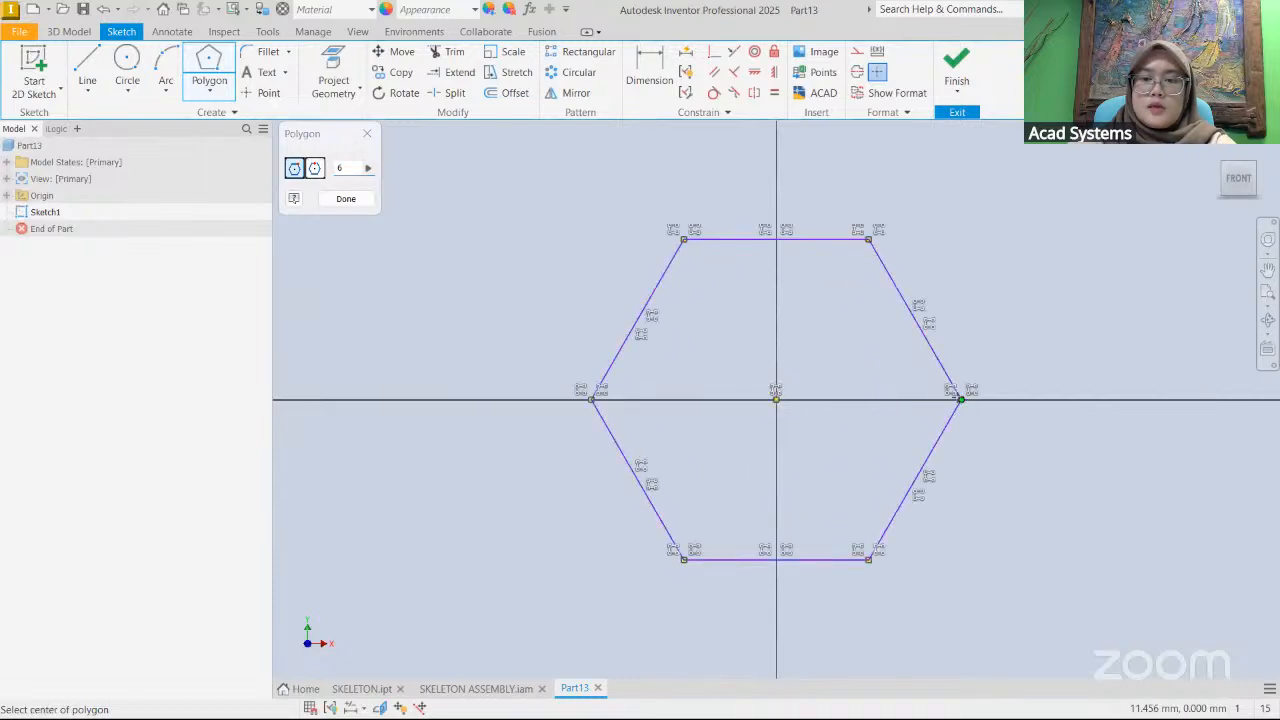
- Dimension the hexagon horizontally between its opposite corners with the named parameter WIDTH=80
{"action": "left_click", "coordinate": [649, 72]}
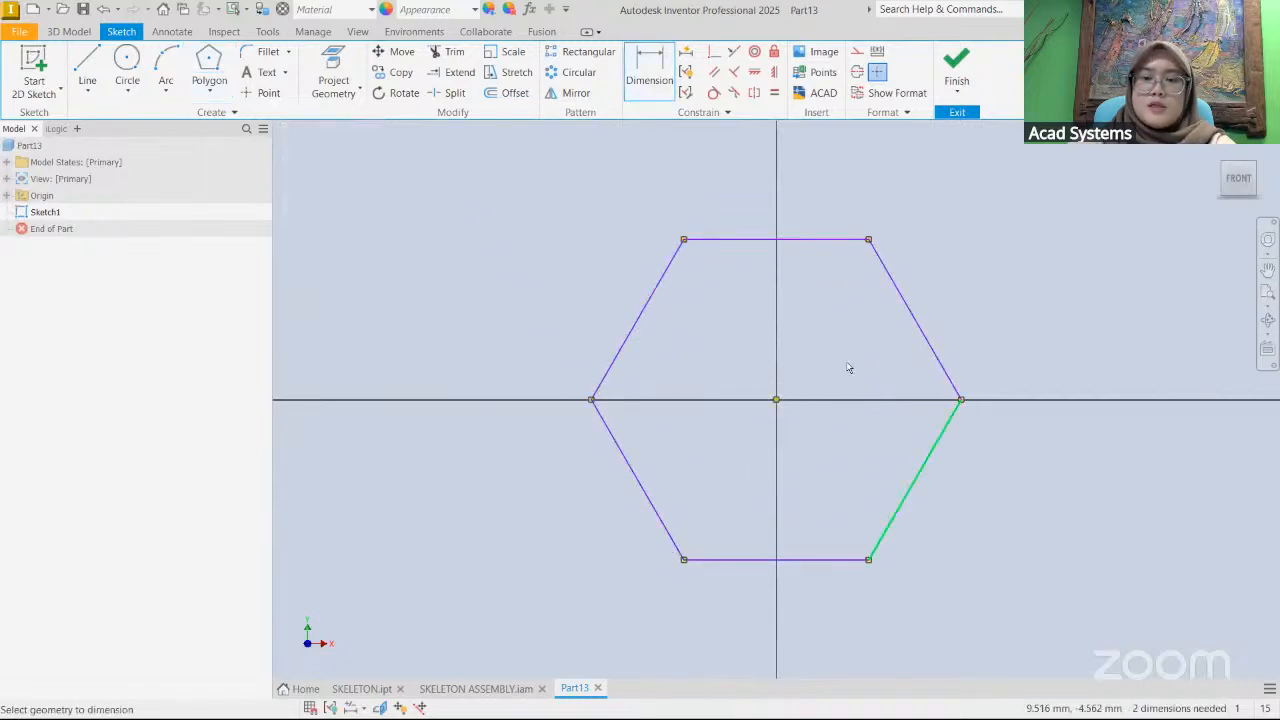
{"action": "left_click", "coordinate": [591, 400]}
{"action": "left_click", "coordinate": [961, 400]}
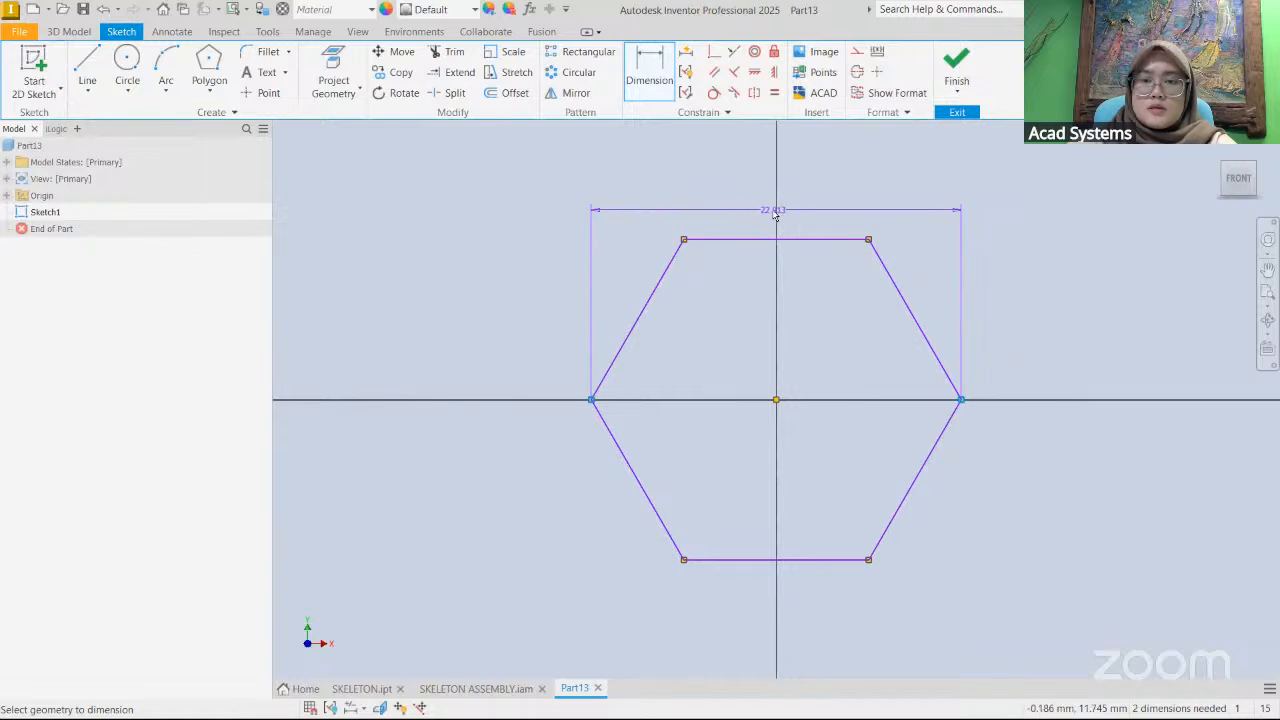
{"action": "left_click", "coordinate": [775, 213]}
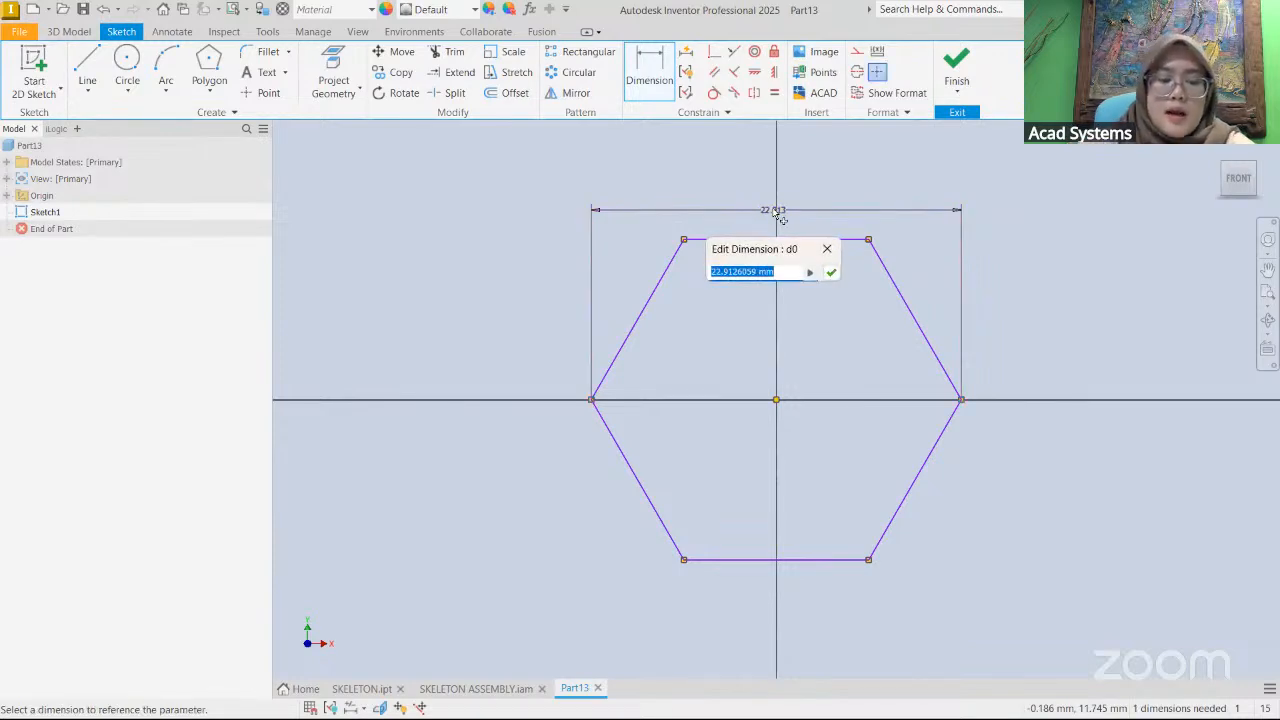
{"action": "type", "text": "LE"}
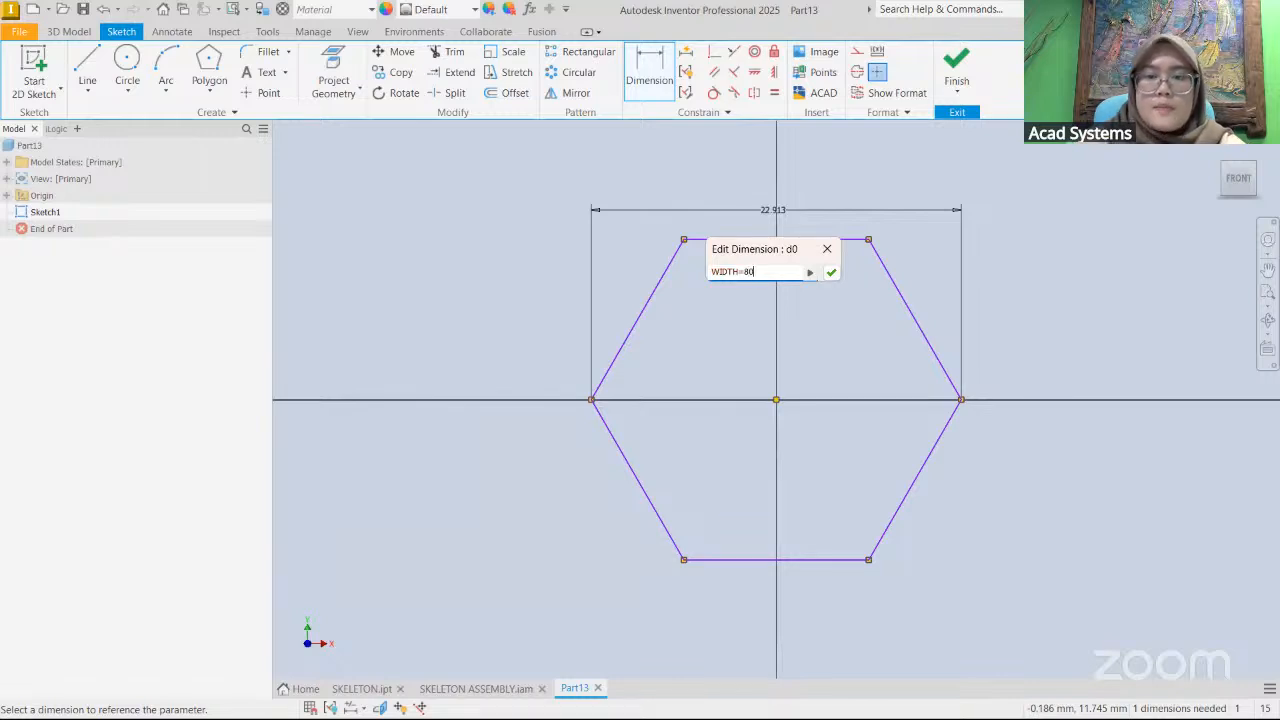
{"action": "left_click", "coordinate": [831, 272]}
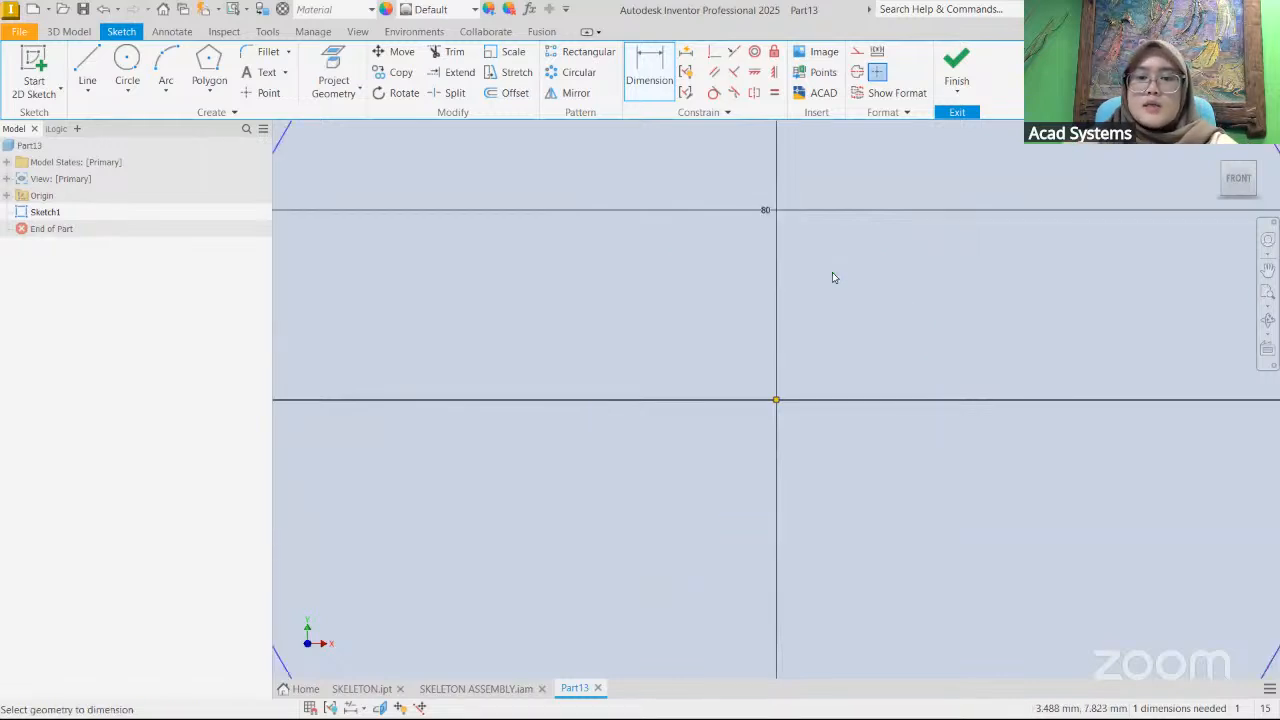
- Offset the hexagon inward using the named parameter THICKNESS=5 and finish the sketch
{"action": "scroll", "coordinate": [811, 301], "scroll_direction": "down", "scroll_amount": 6}
{"action": "middle_click_drag", "start_coordinate": [828, 368], "coordinate": [741, 412]}
{"action": "scroll", "coordinate": [690, 352], "scroll_direction": "up", "scroll_amount": 1}
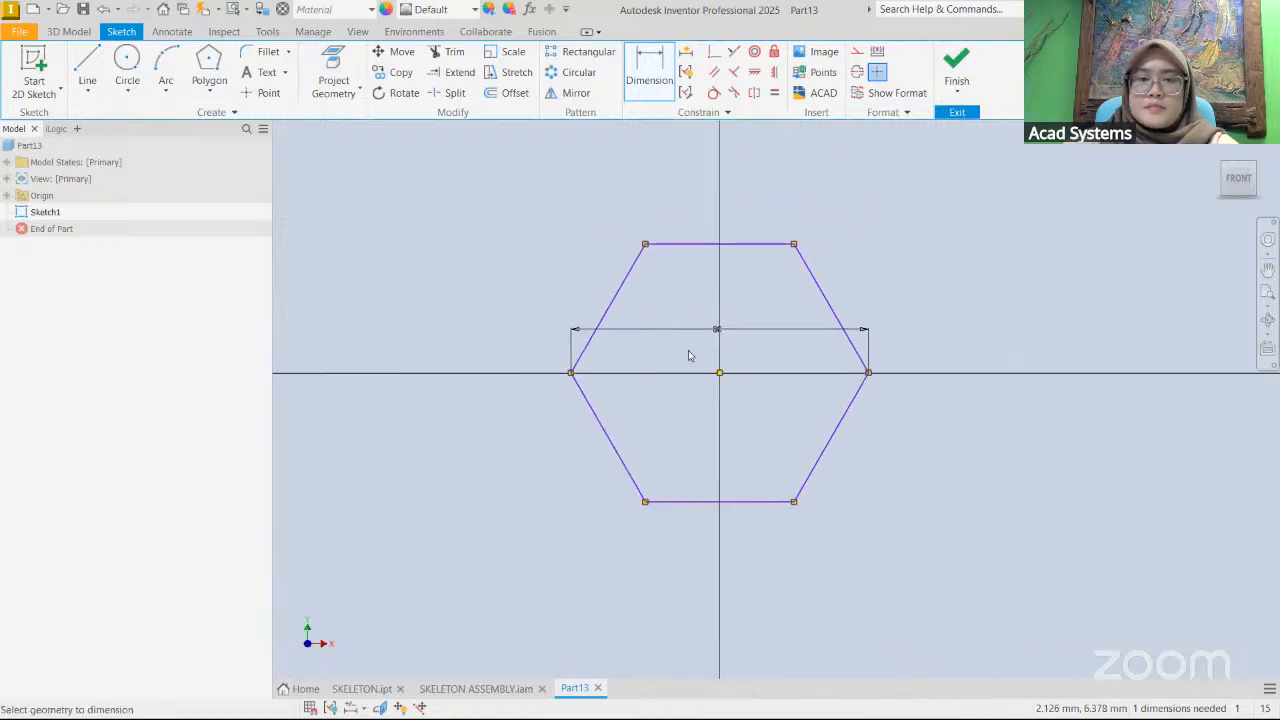
{"action": "middle_click_drag", "start_coordinate": [696, 367], "coordinate": [640, 368]}
{"action": "scroll", "coordinate": [723, 349], "scroll_direction": "up", "scroll_amount": 3}
{"action": "middle_click_drag", "start_coordinate": [723, 349], "coordinate": [737, 397]}
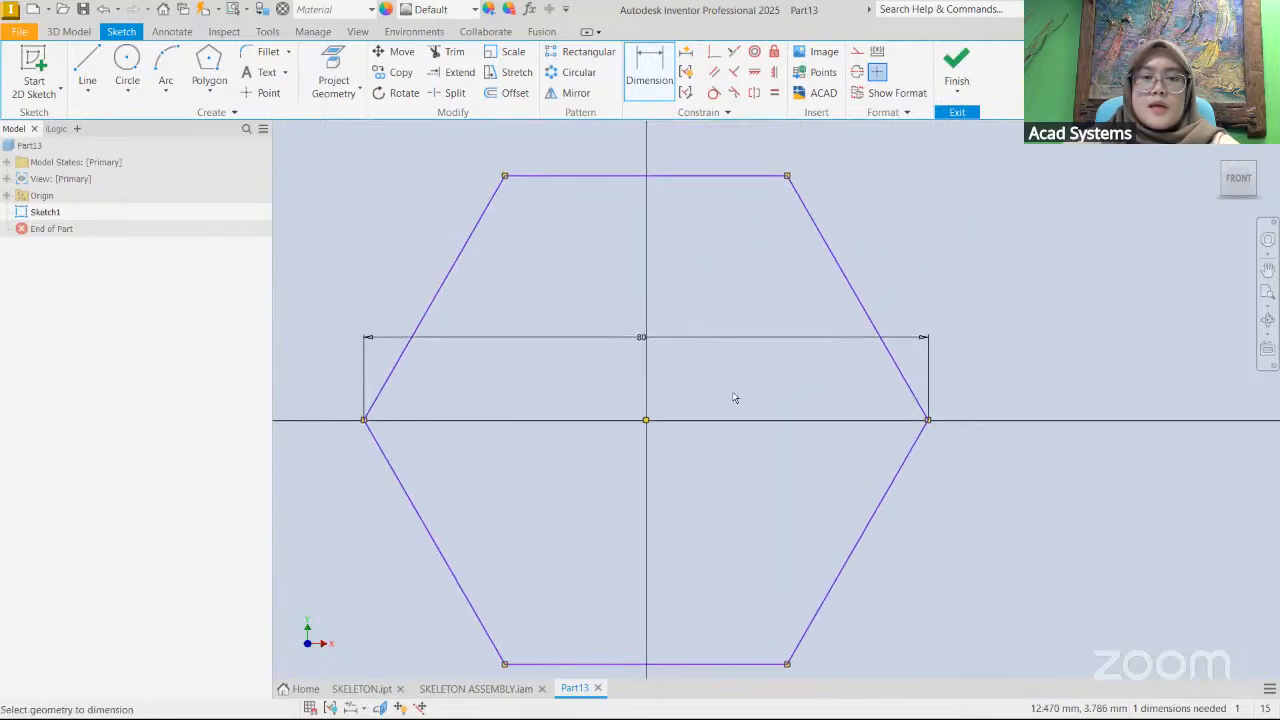
{"action": "scroll", "coordinate": [714, 398], "scroll_direction": "down", "scroll_amount": 2}
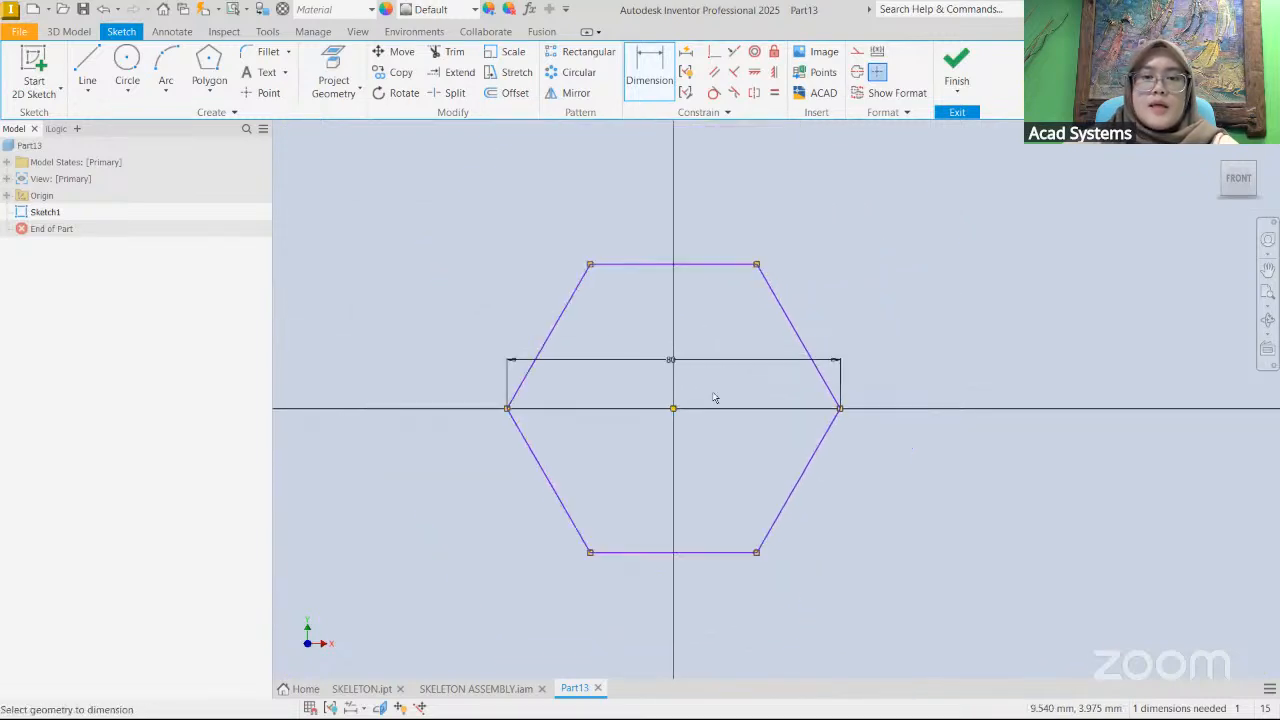
{"action": "left_click", "coordinate": [508, 93]}
{"action": "left_click", "coordinate": [669, 266]}
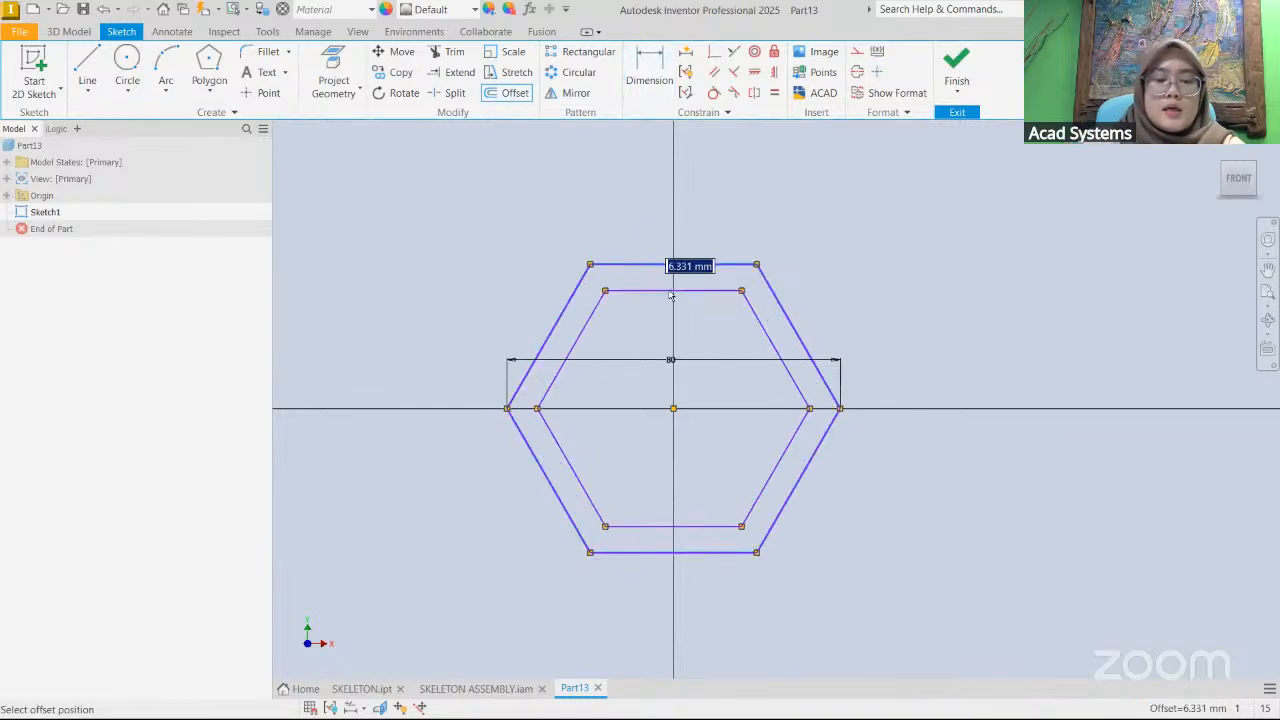
{"action": "type", "text": "1"}
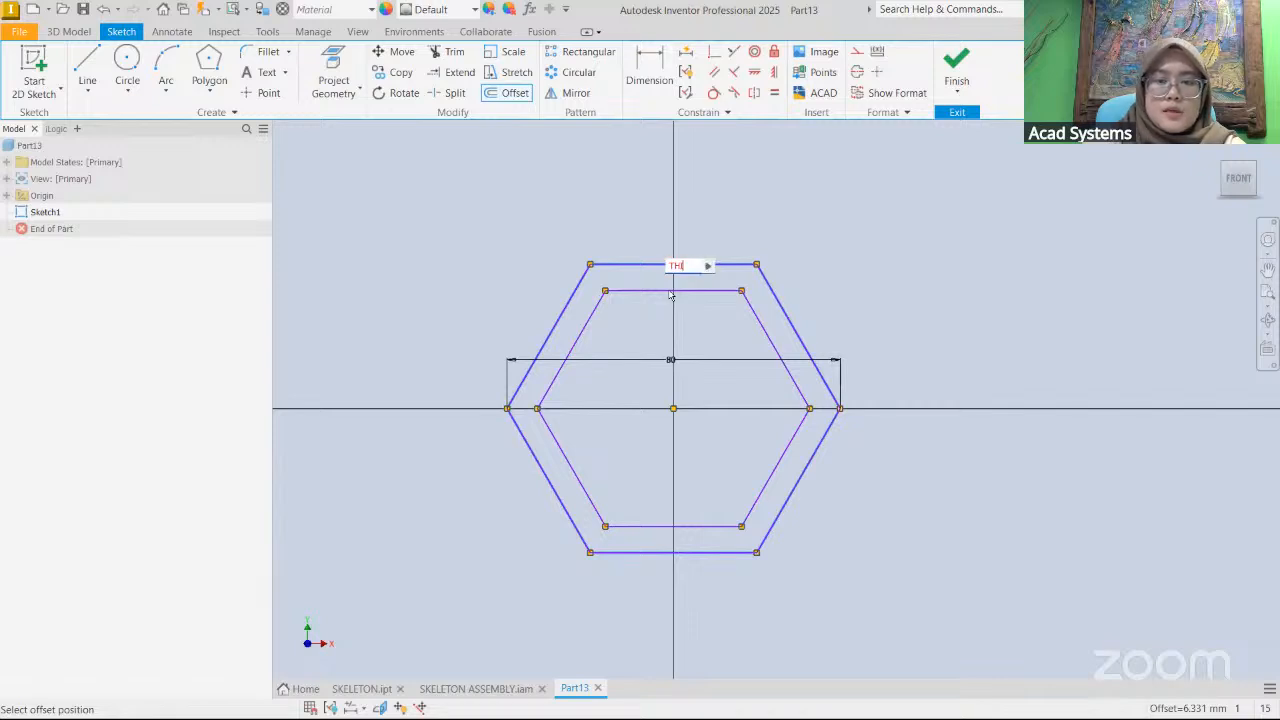
{"action": "type", "text": "HICKNE"}
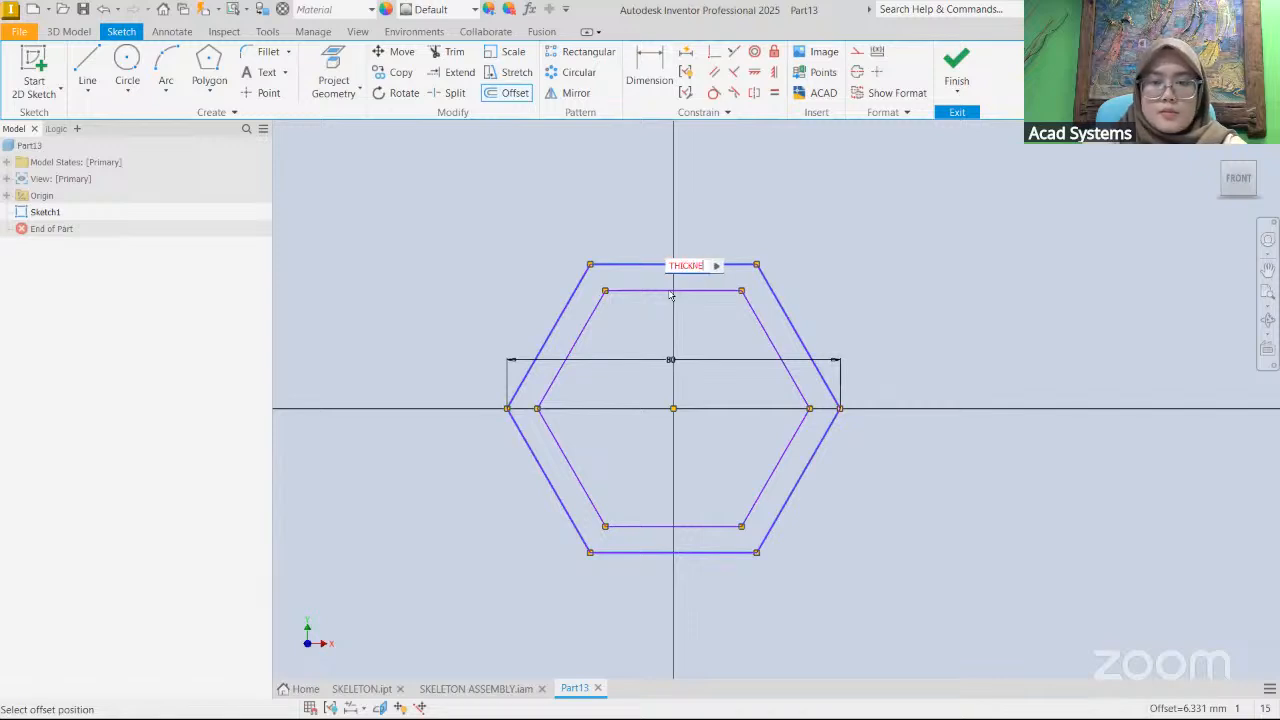
{"action": "type", "text": "SS"}
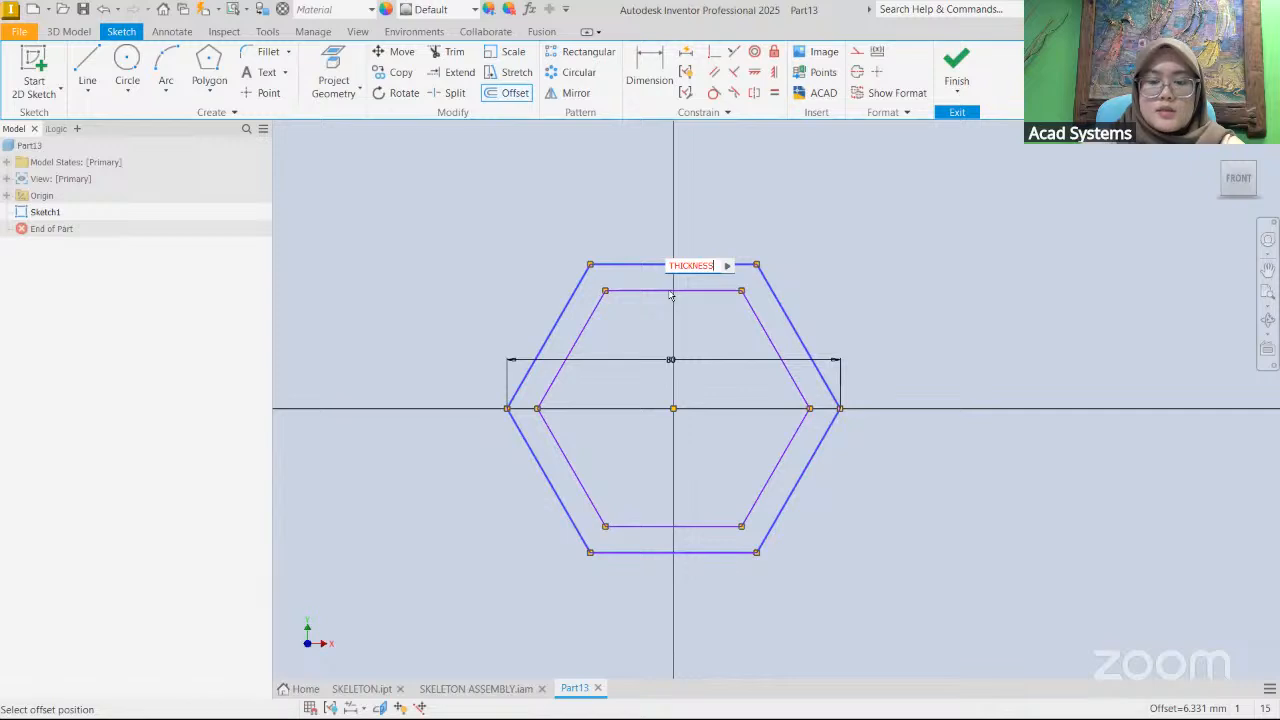
{"action": "type", "text": "=5"}
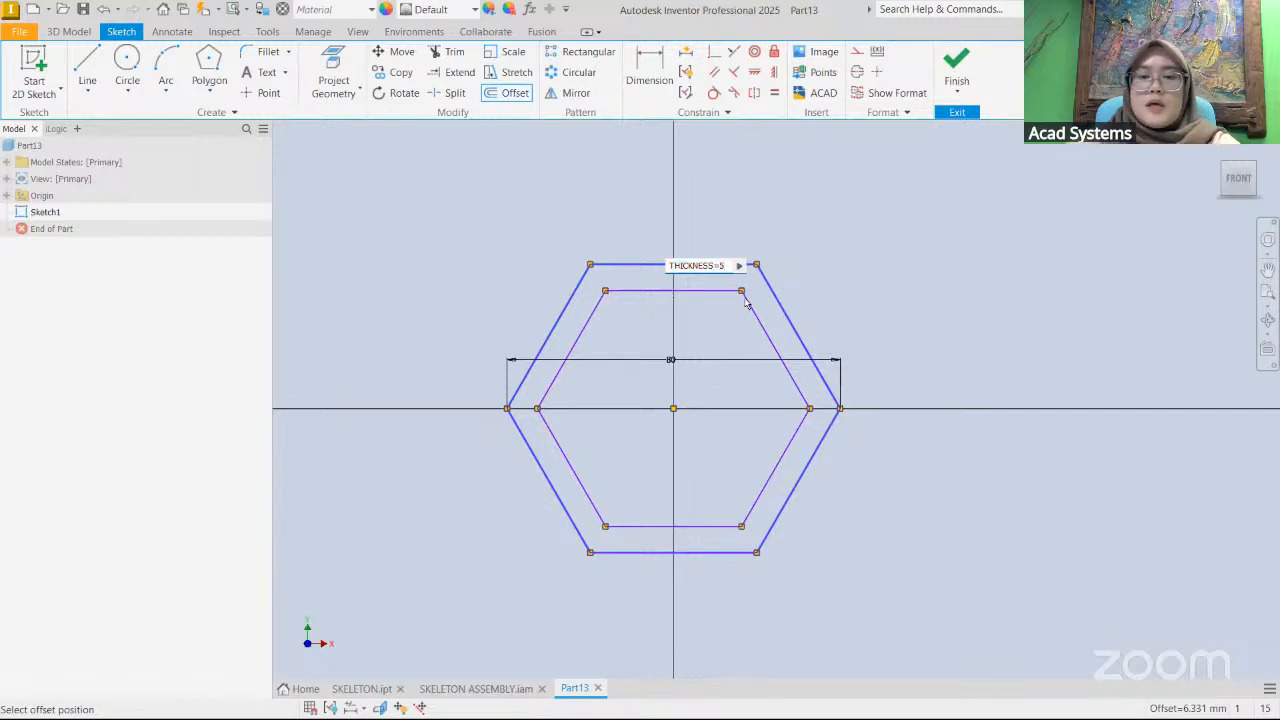
{"action": "key", "text": "Return"}
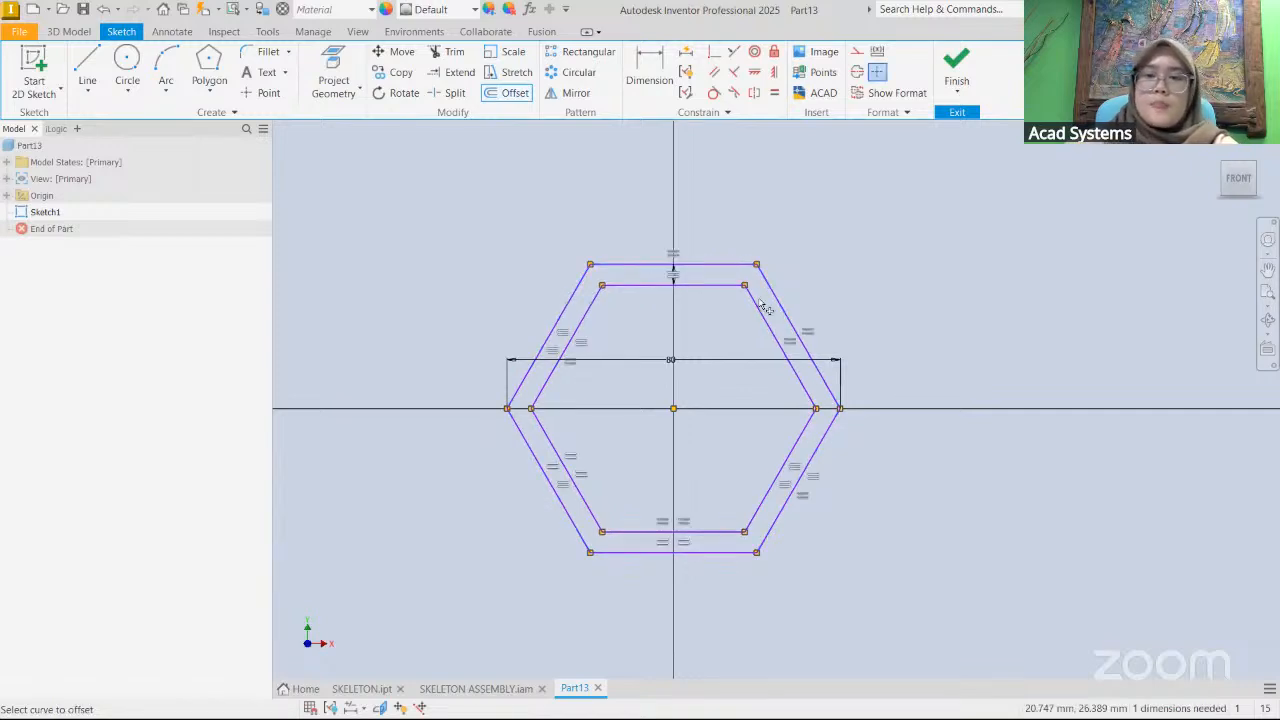
{"action": "left_click", "coordinate": [957, 92]}
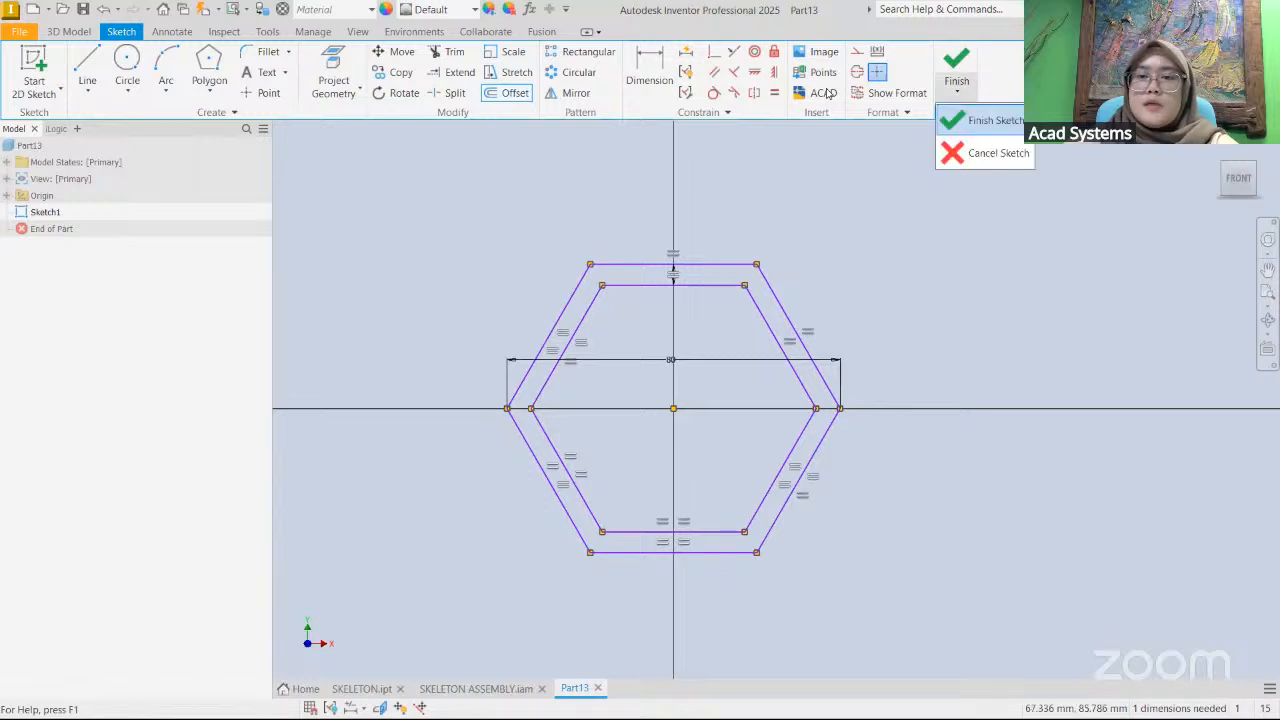
{"action": "left_click", "coordinate": [985, 118]}
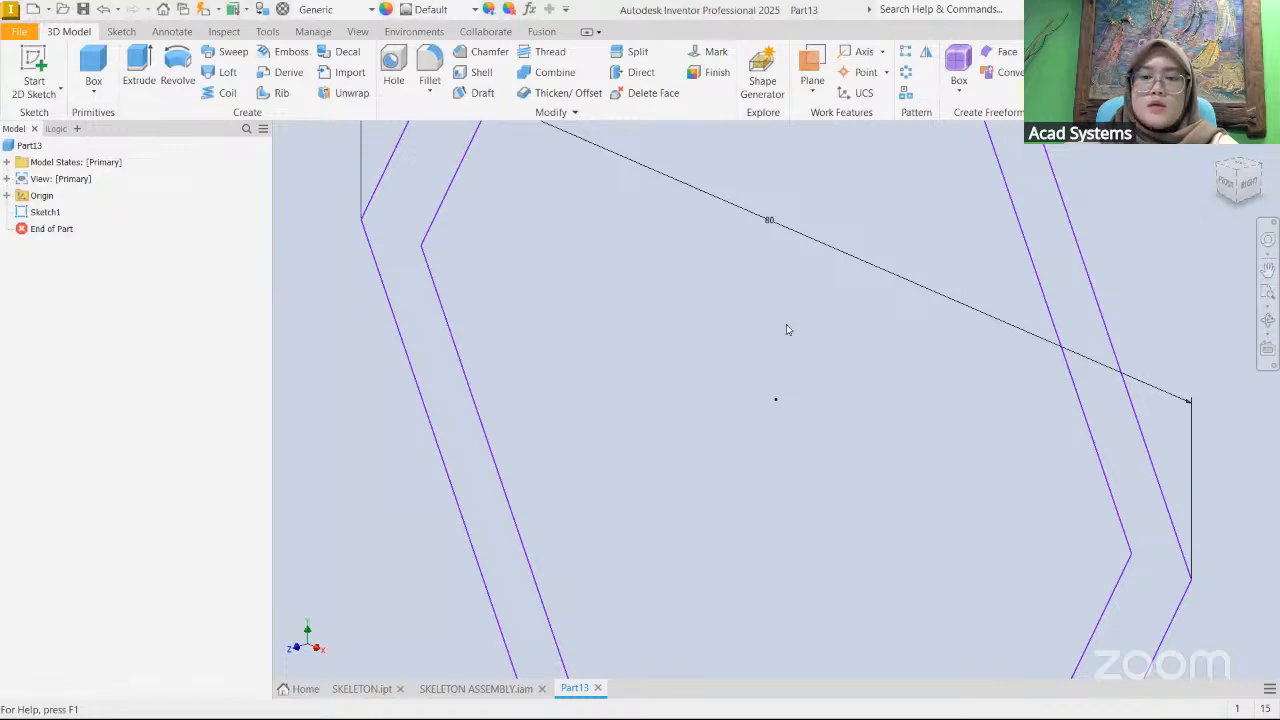
- Extrude the ring profile between the two hexagons using the named distance parameter LENGTH=10
{"action": "scroll", "coordinate": [786, 324], "scroll_direction": "down", "scroll_amount": 5}
{"action": "middle_click_drag", "start_coordinate": [863, 361], "coordinate": [806, 408]}
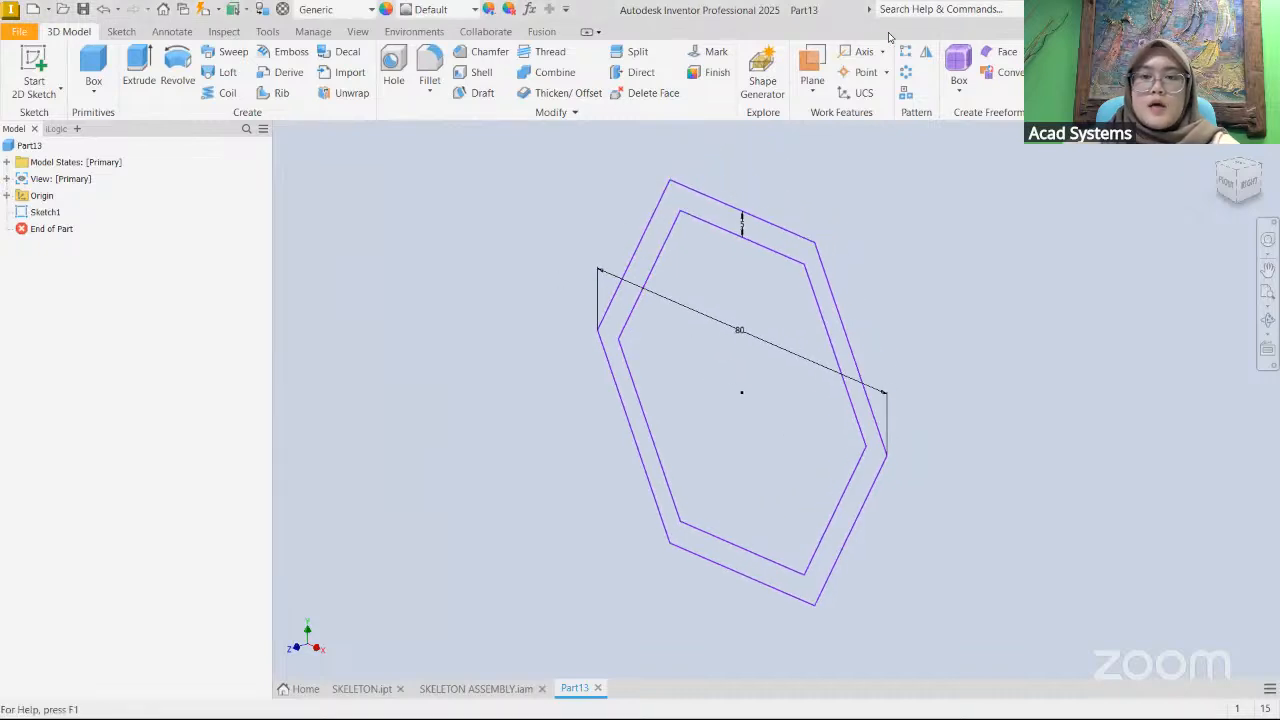
{"action": "left_click", "coordinate": [139, 82]}
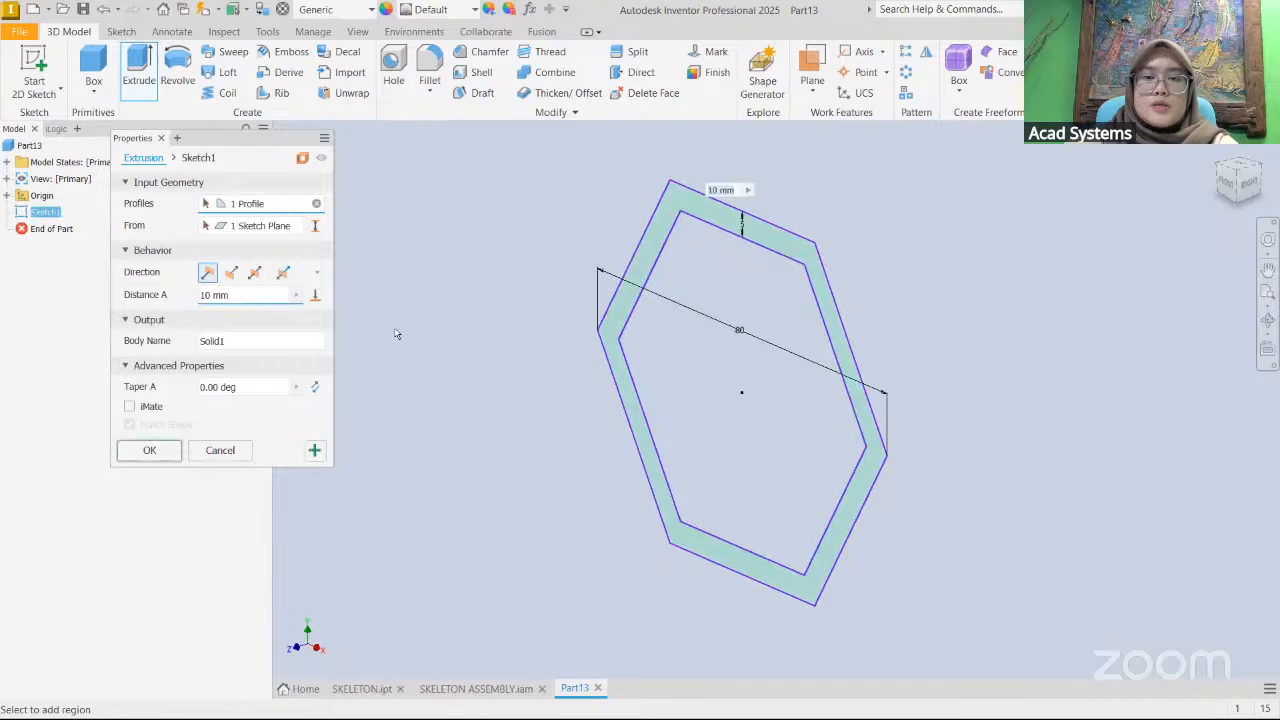
{"action": "type", "text": "L"}
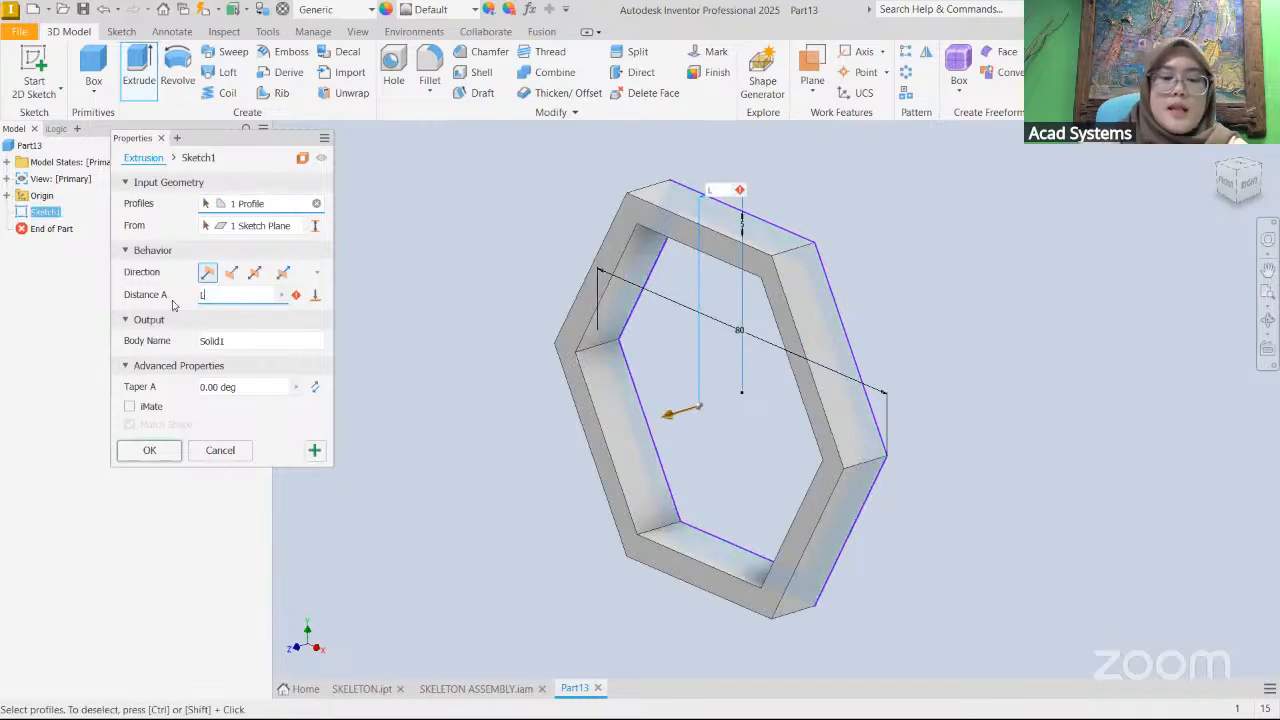
{"action": "type", "text": "ENGTH=10"}
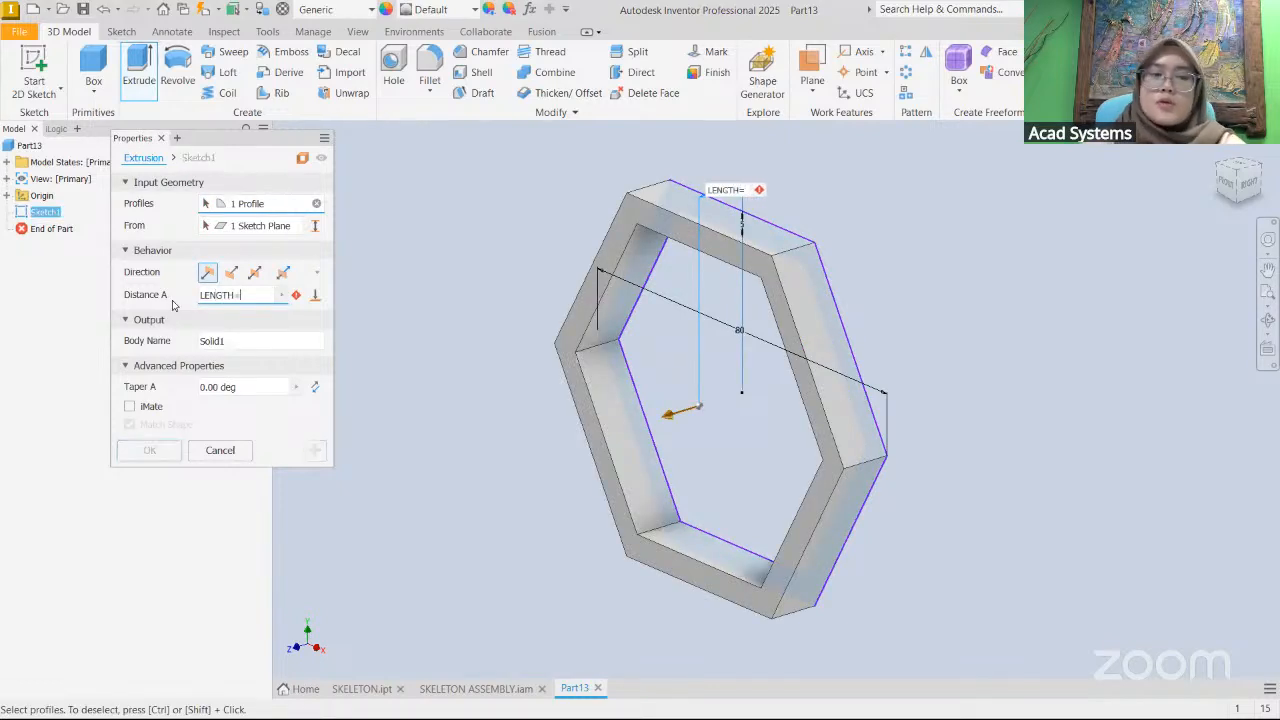
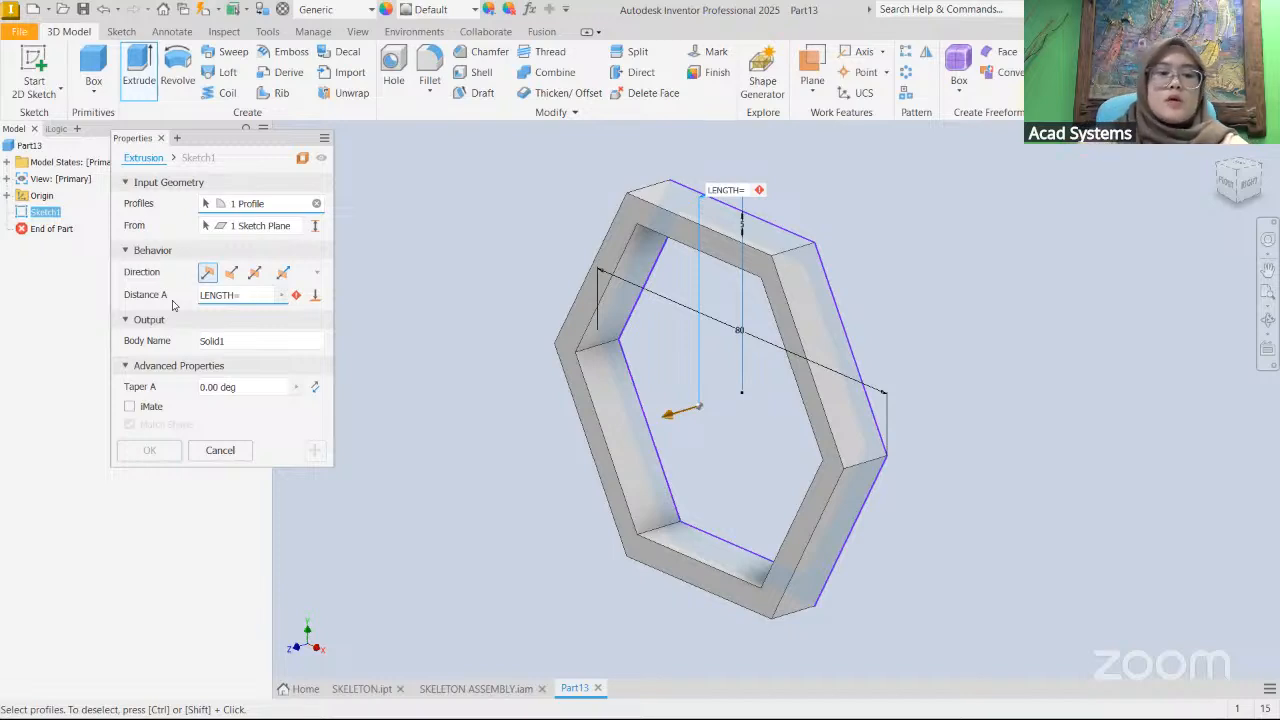
{"action": "type", "text": "10"}
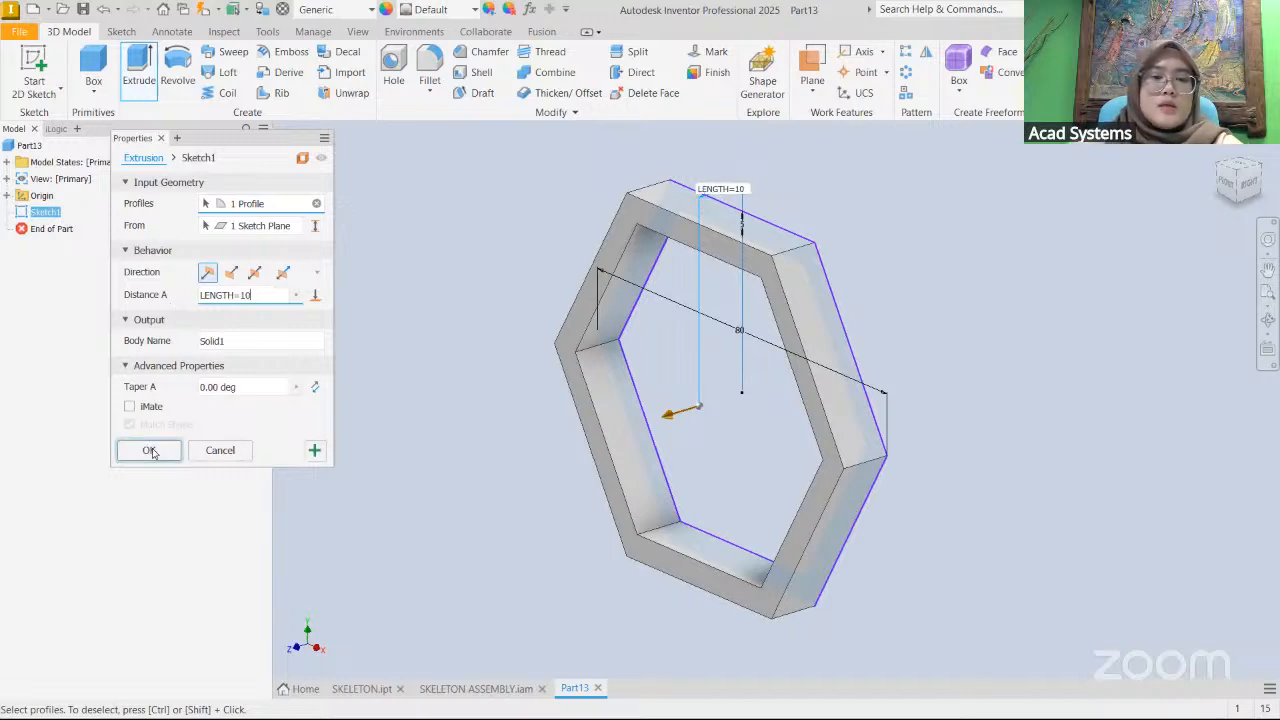
{"action": "left_click", "coordinate": [150, 451]}
{"action": "middle_click_drag", "start_coordinate": [954, 403], "coordinate": [925, 346], "text": "shift"}
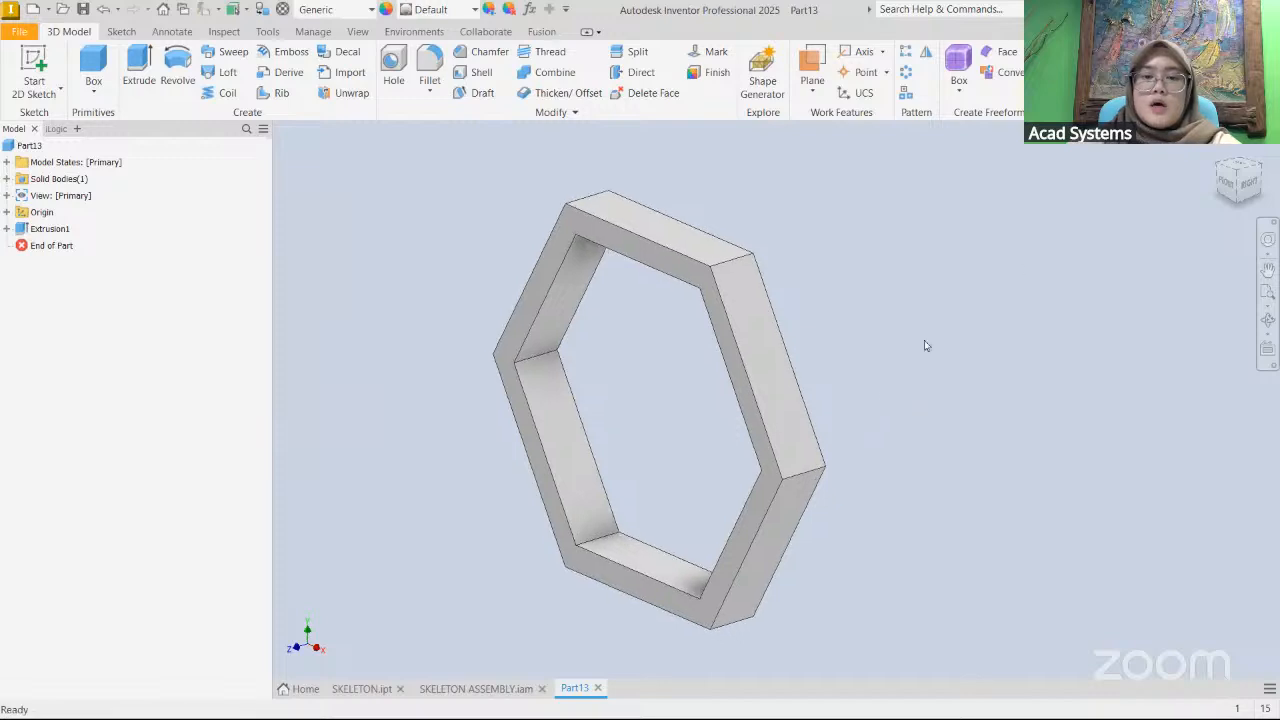
{"action": "left_click", "coordinate": [1230, 186]}
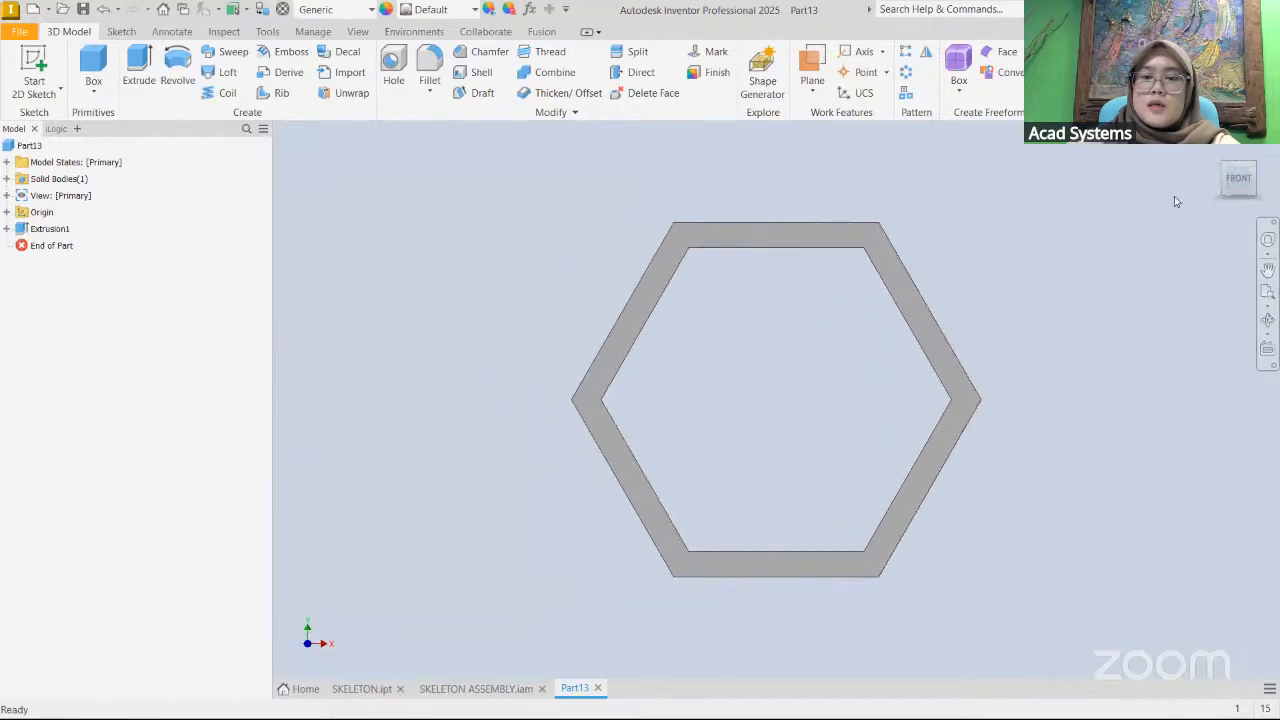
{"action": "left_click", "coordinate": [1256, 166]}
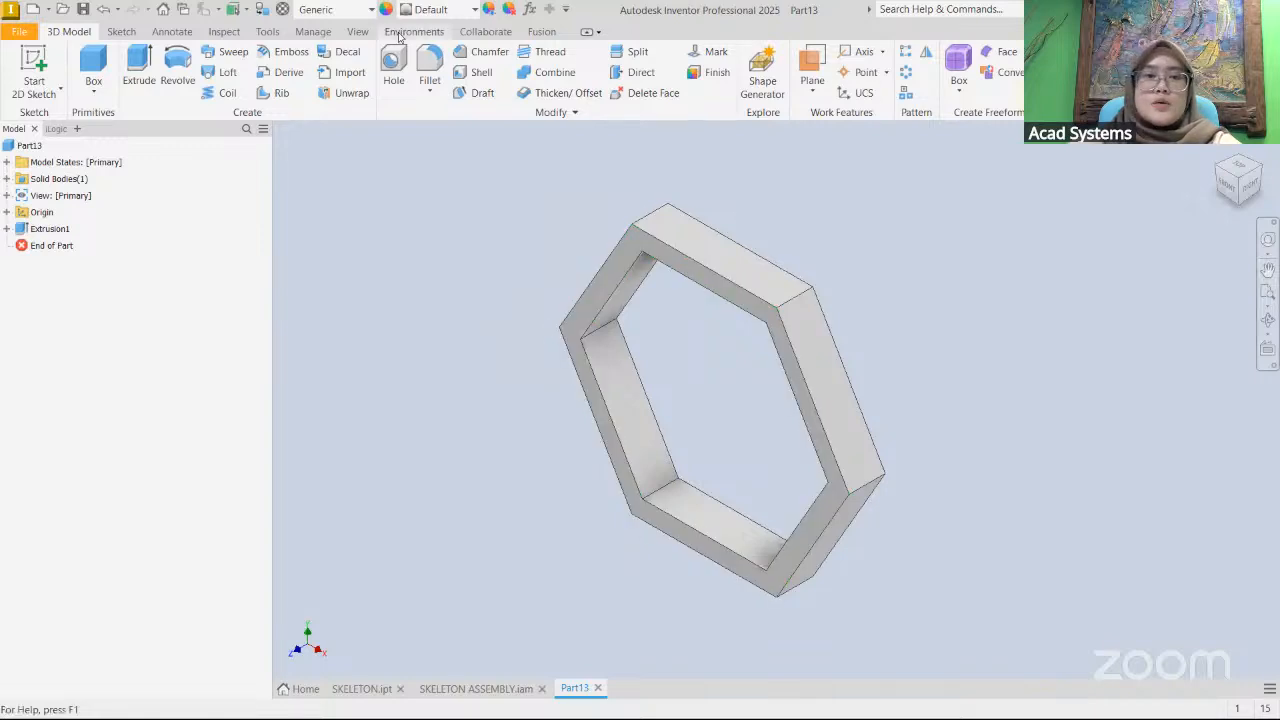
{"action": "left_click", "coordinate": [313, 31]}
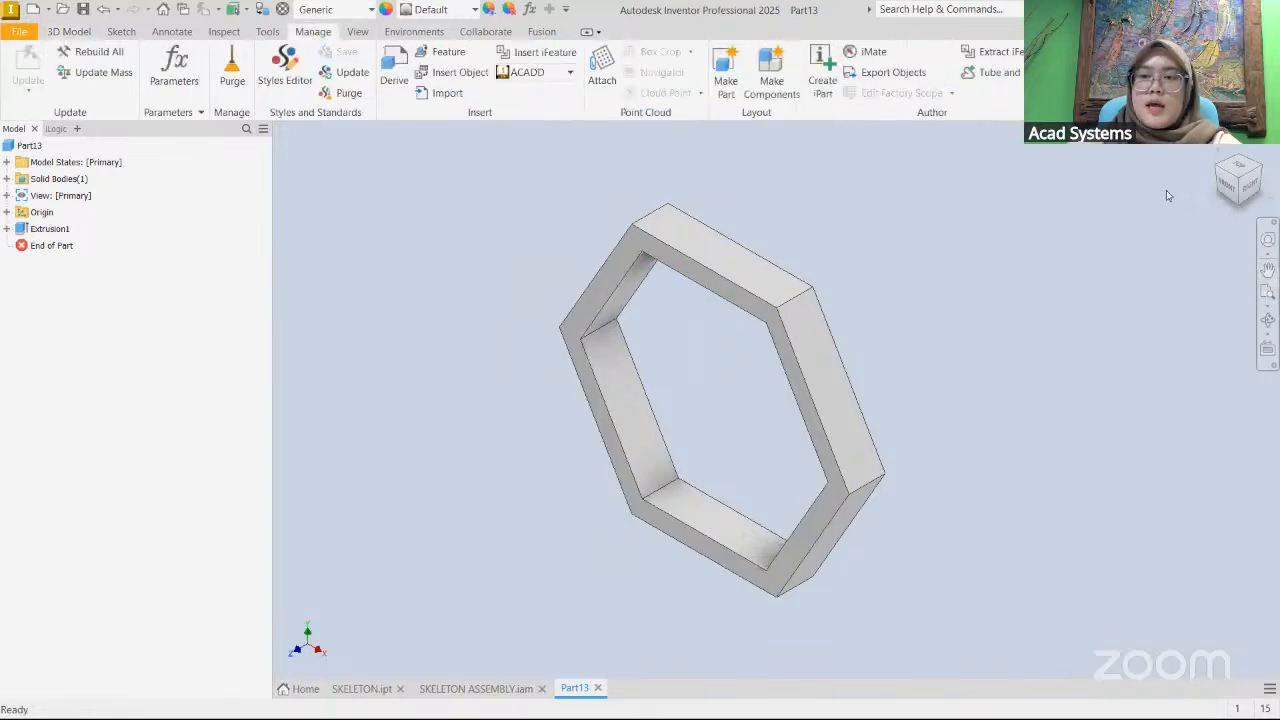
{"action": "left_click", "coordinate": [1090, 70]}
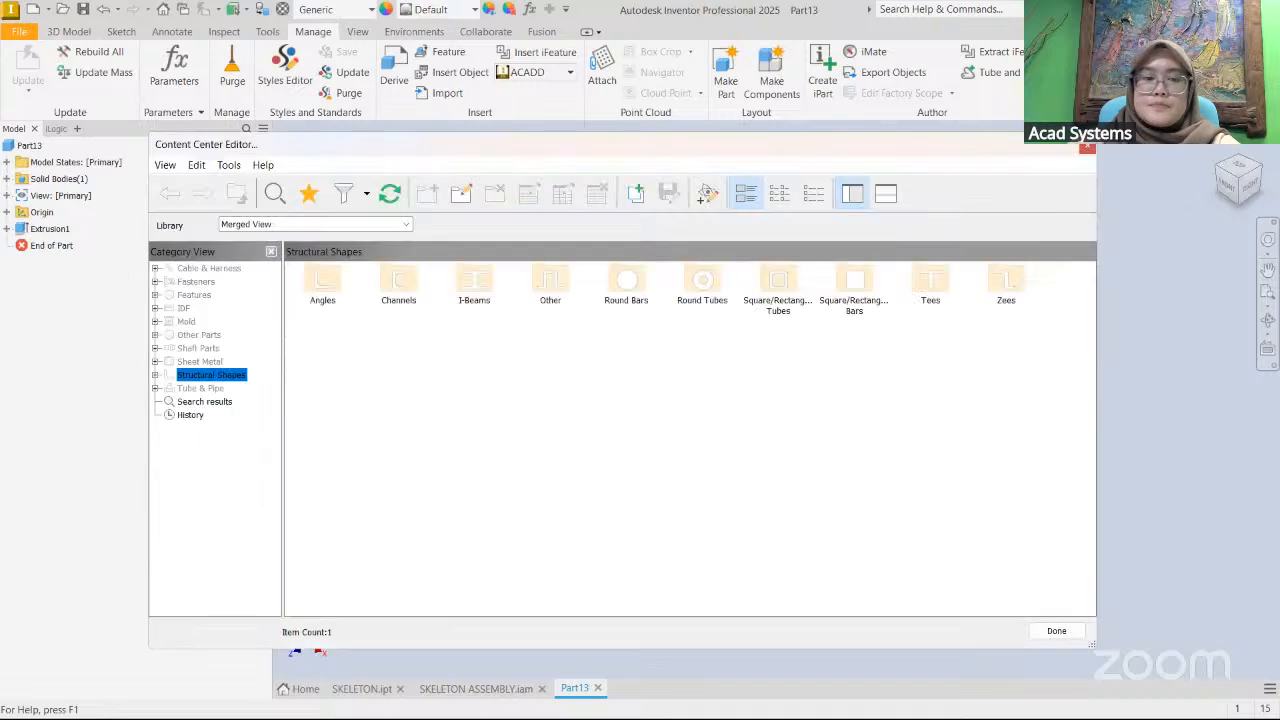
{"action": "left_click", "coordinate": [1087, 148]}
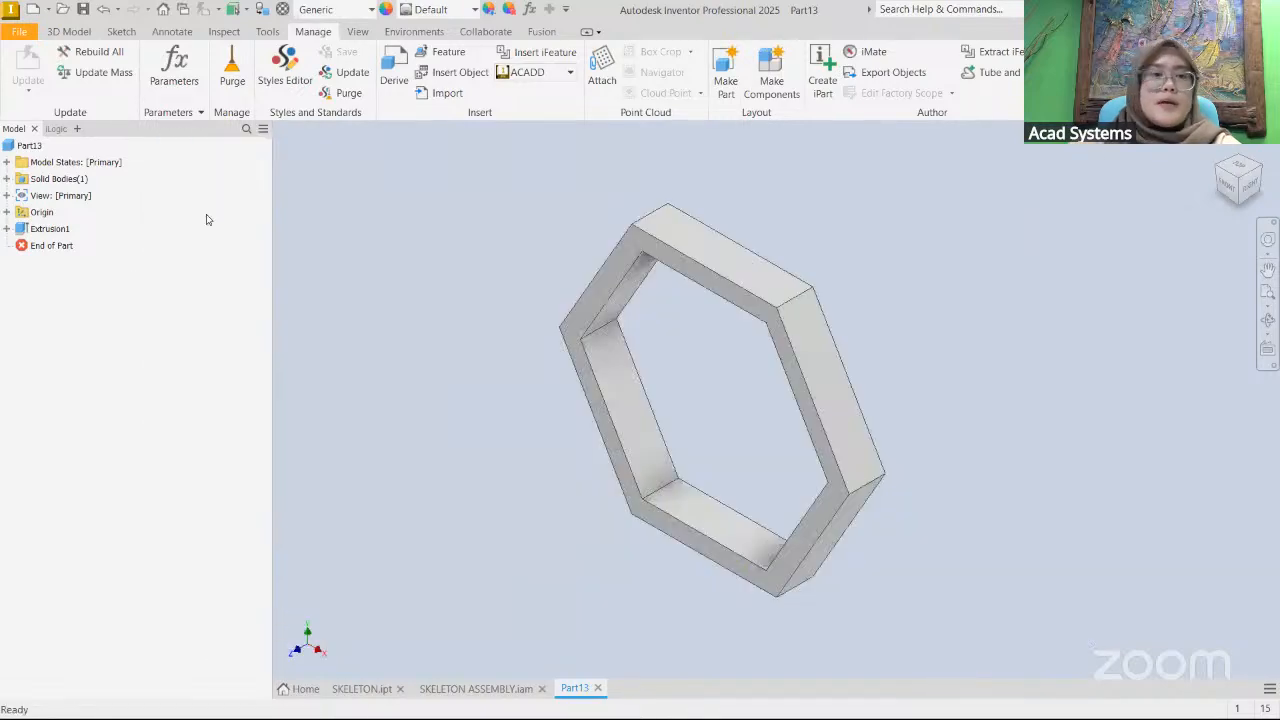
- Save the part as HEX FRAME in the 14022025 folder inside the FOL folder on the desktop
{"action": "left_click", "coordinate": [83, 9]}
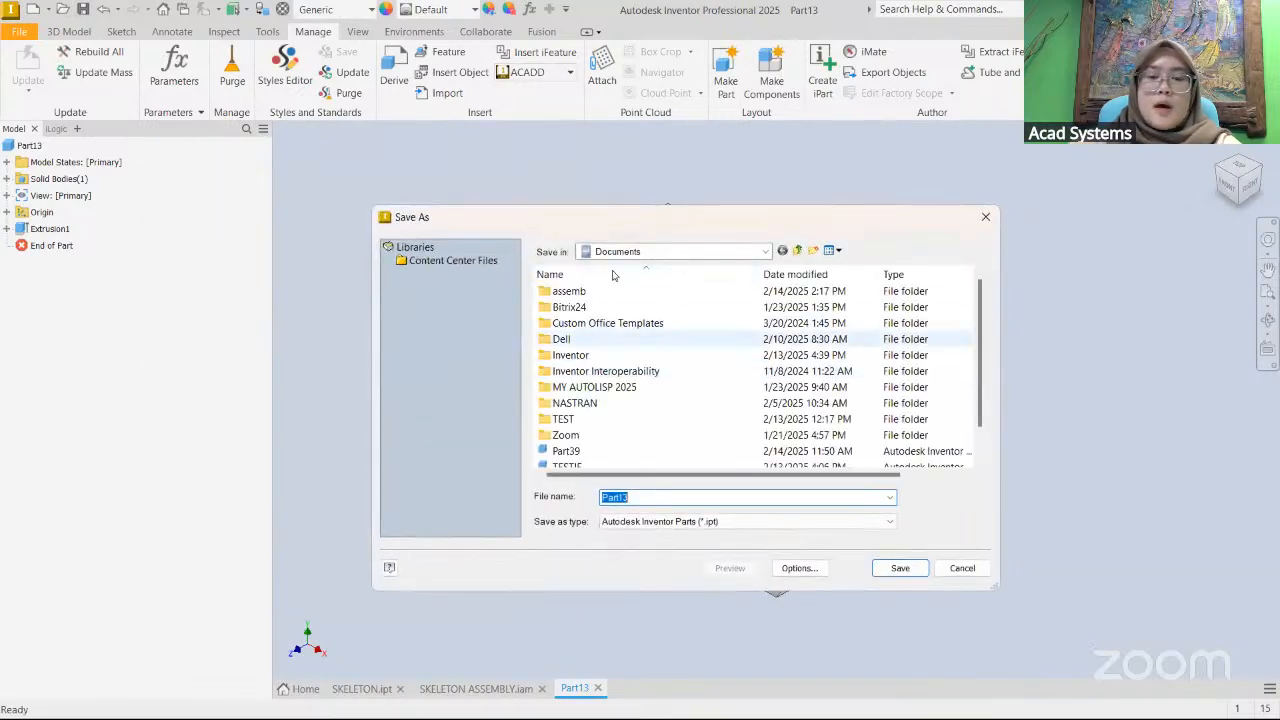
{"action": "left_click_drag", "start_coordinate": [815, 219], "coordinate": [768, 180]}
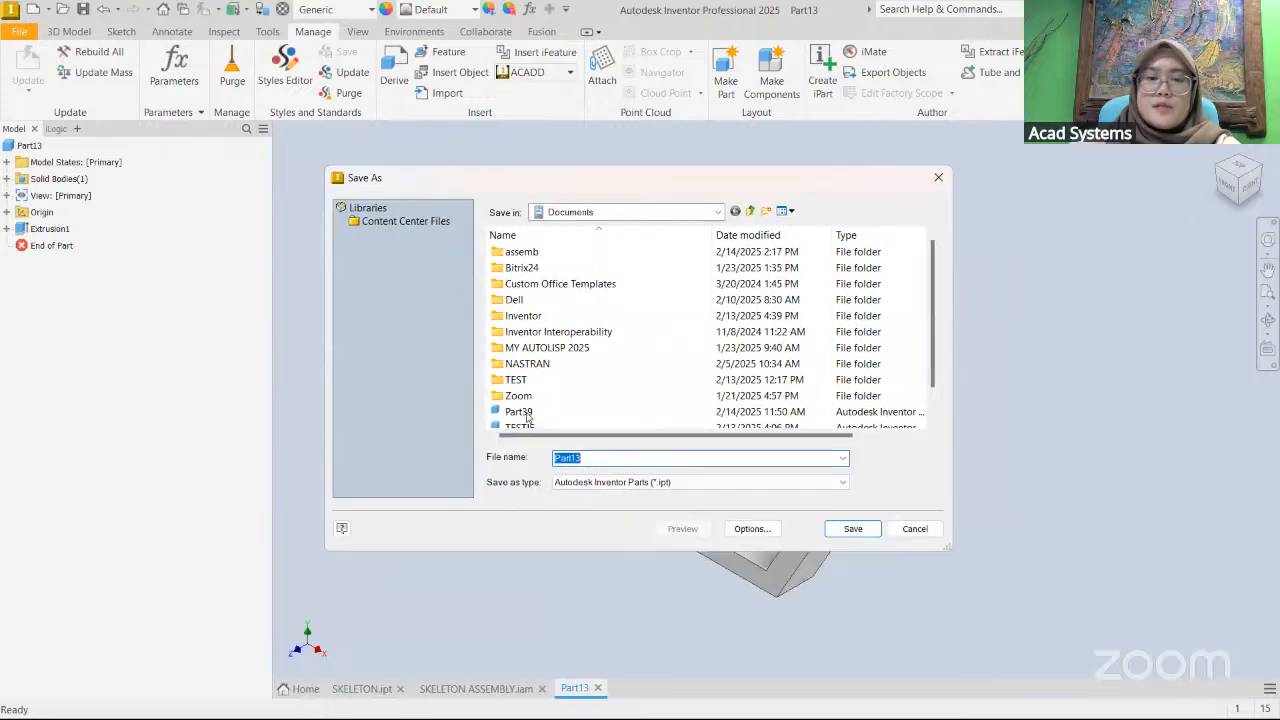
{"action": "left_click", "coordinate": [640, 212]}
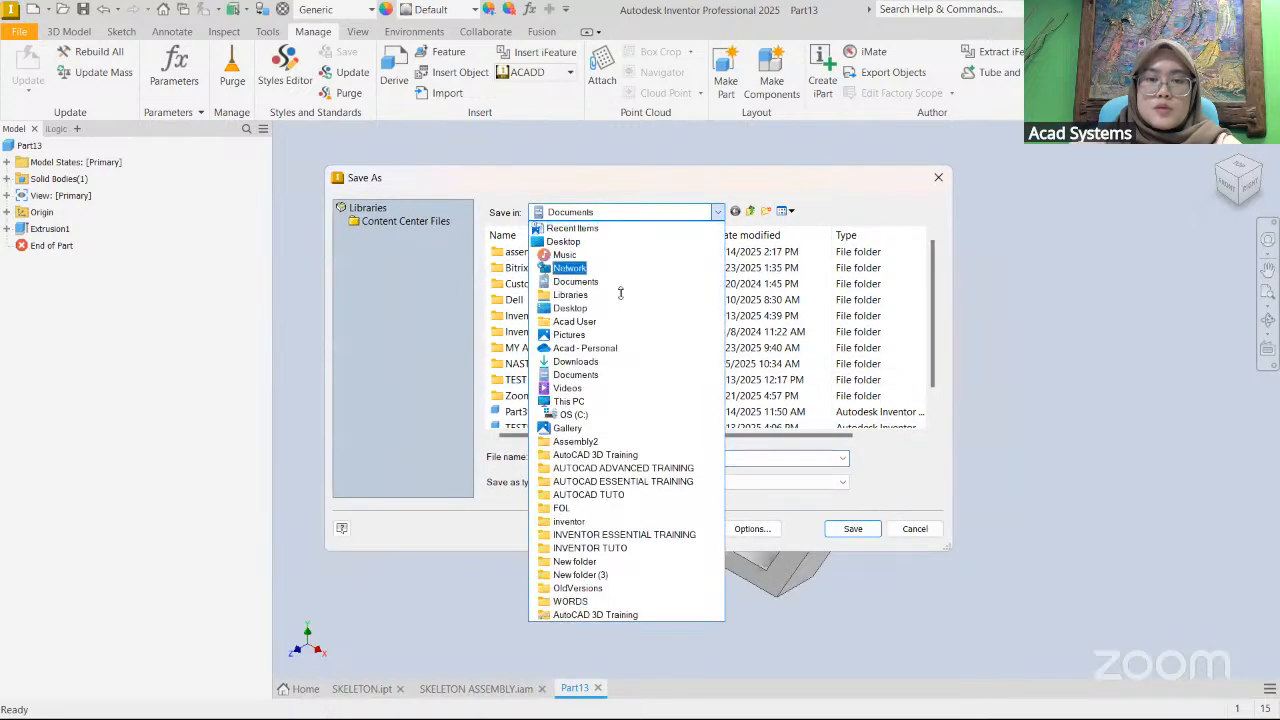
{"action": "left_click", "coordinate": [585, 241]}
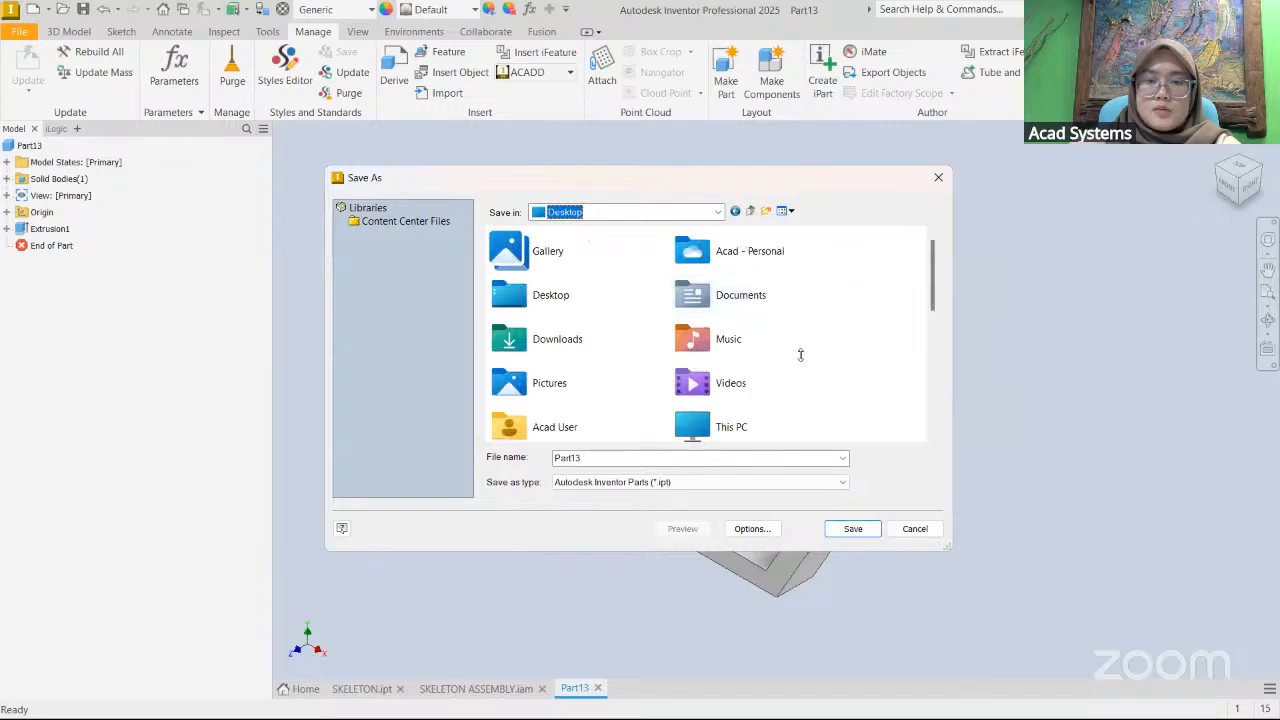
{"action": "left_click_drag", "start_coordinate": [930, 295], "coordinate": [929, 423]}
{"action": "double_click", "coordinate": [723, 272]}
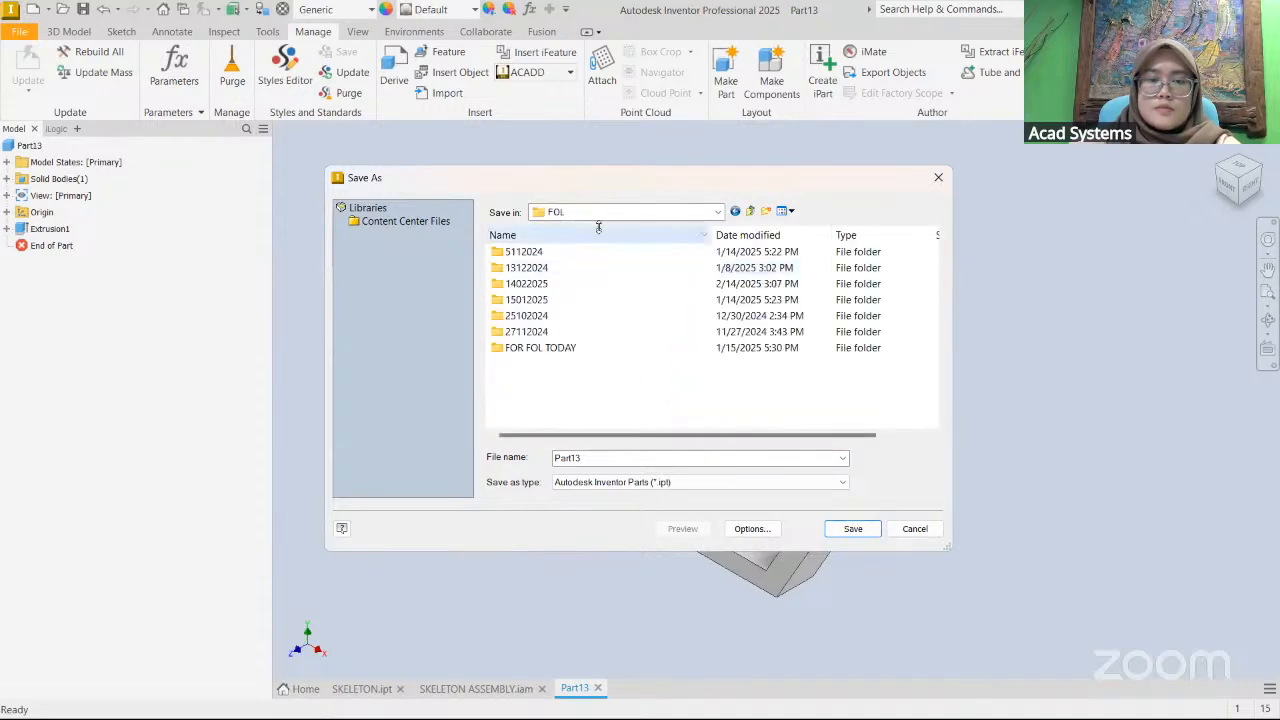
{"action": "double_click", "coordinate": [530, 283]}
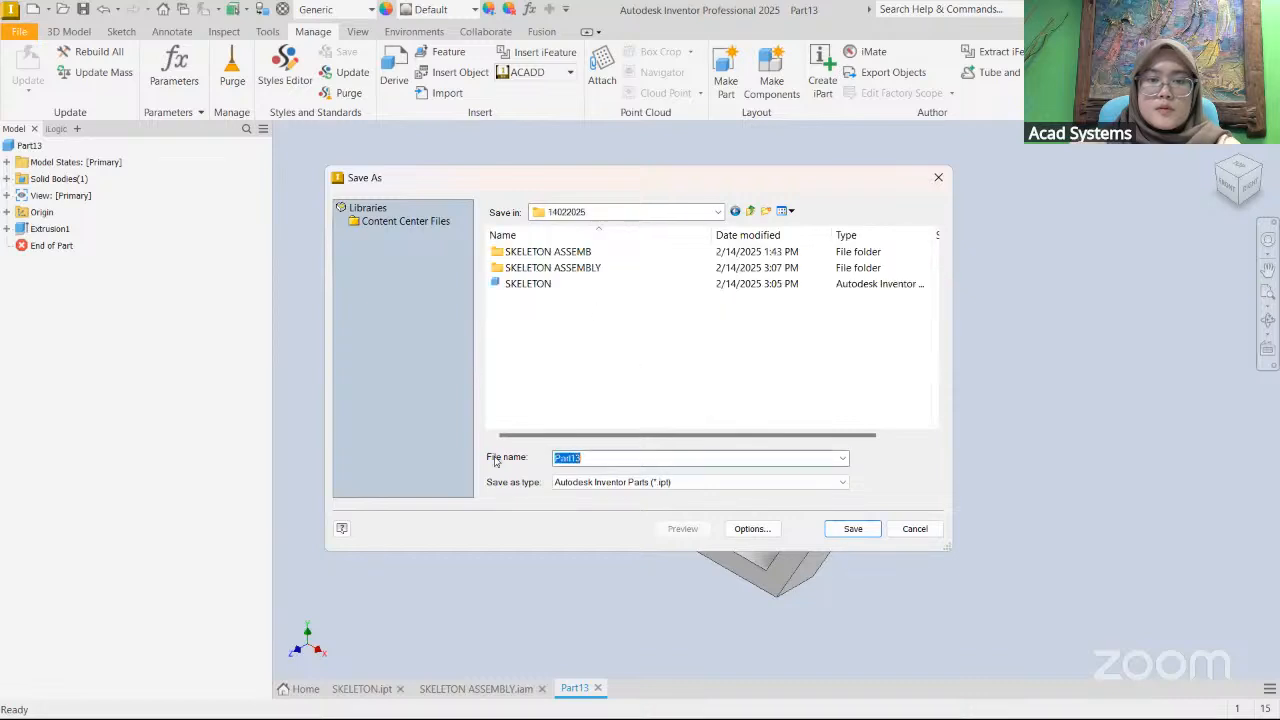
{"action": "type", "text": "X"}
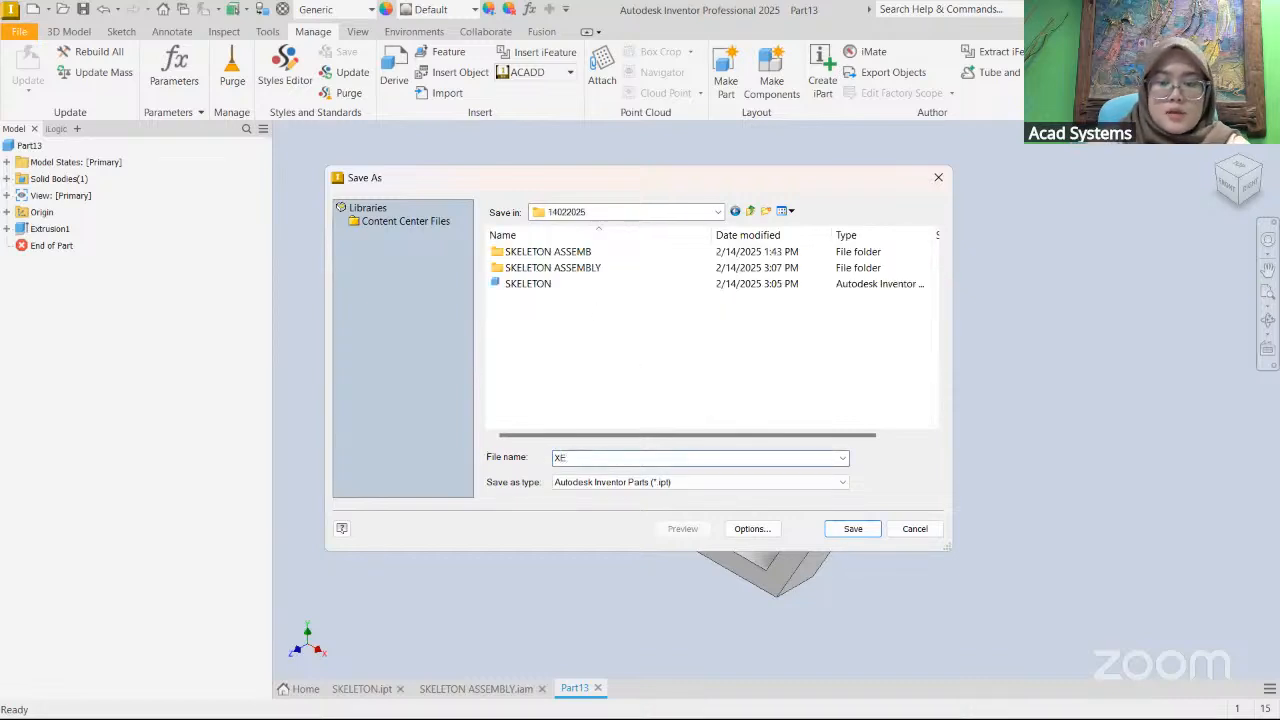
{"action": "type", "text": "X FRAME"}
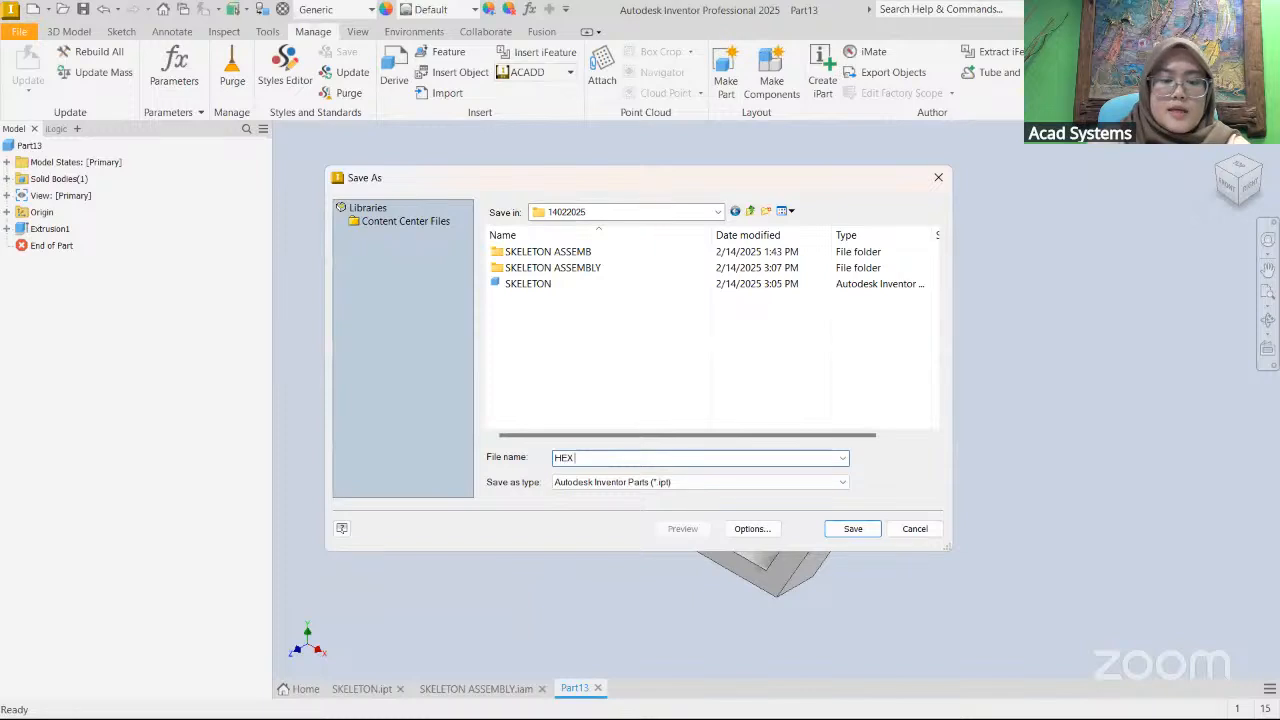
{"action": "left_click", "coordinate": [852, 528]}
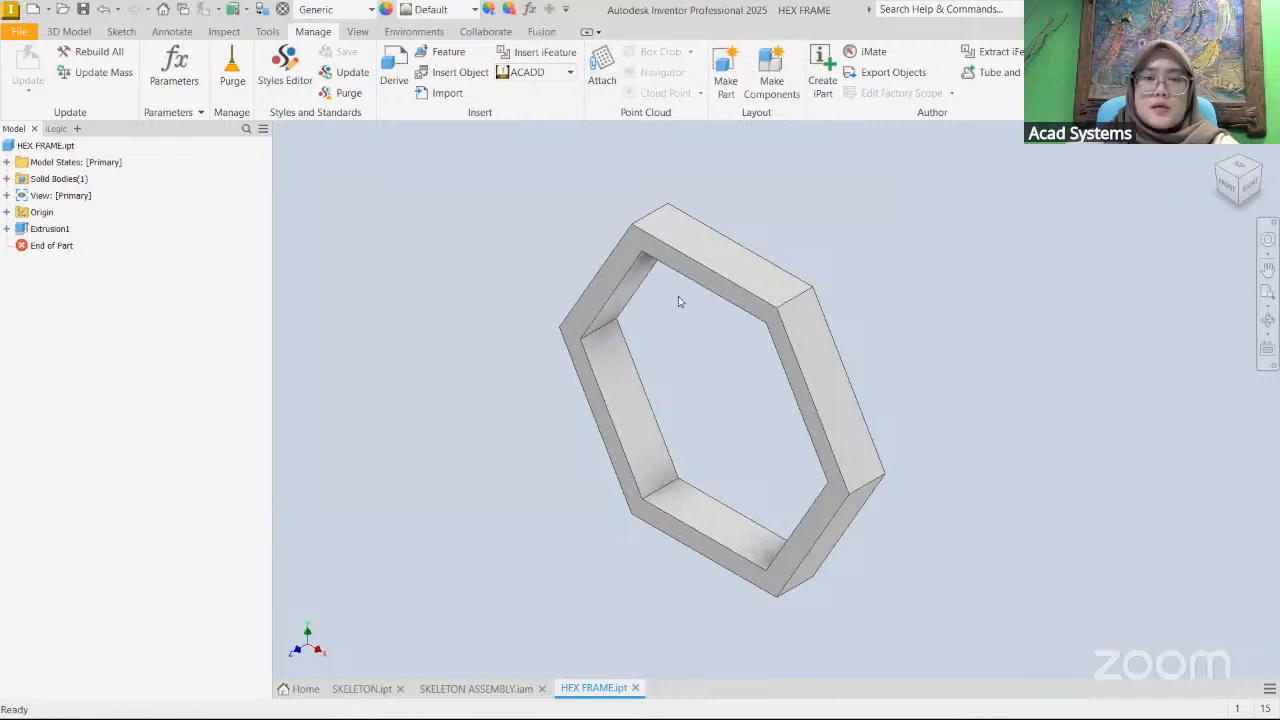
- Review the part's named parameters, and check the contents of the FOL FRAME library in the Content Center Editor
{"action": "left_click", "coordinate": [529, 10]}
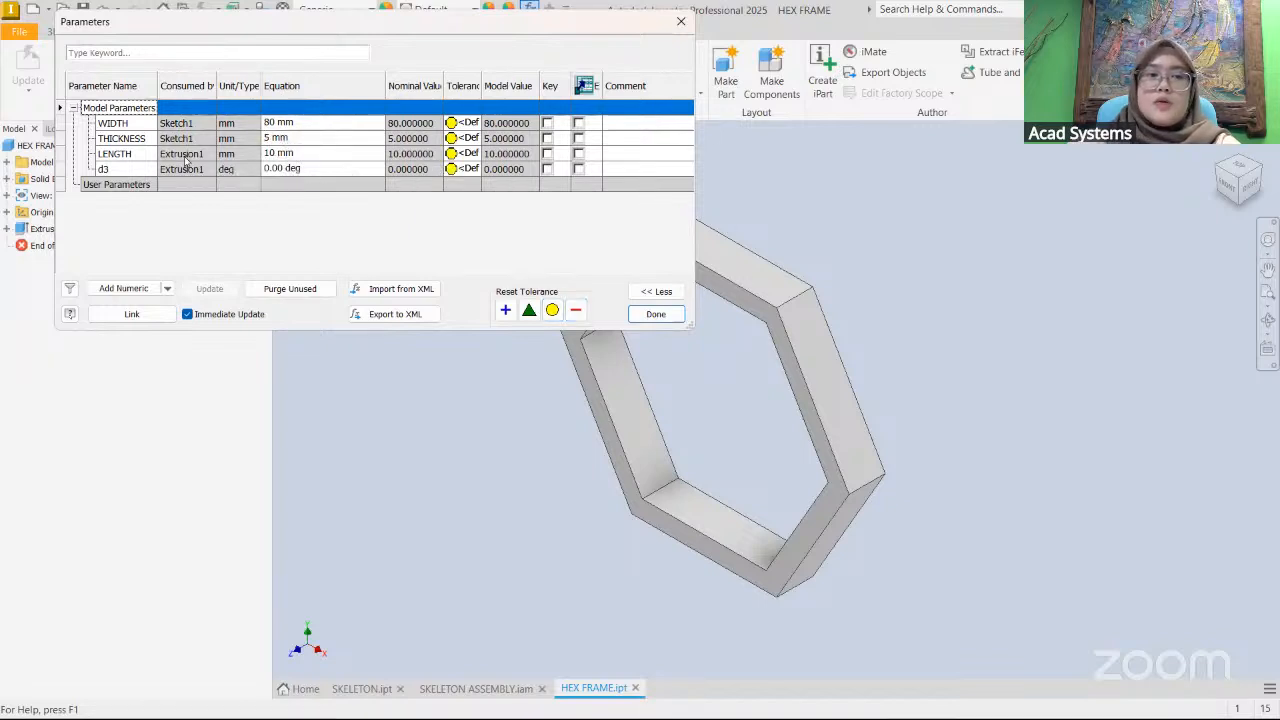
{"action": "left_click", "coordinate": [657, 314]}
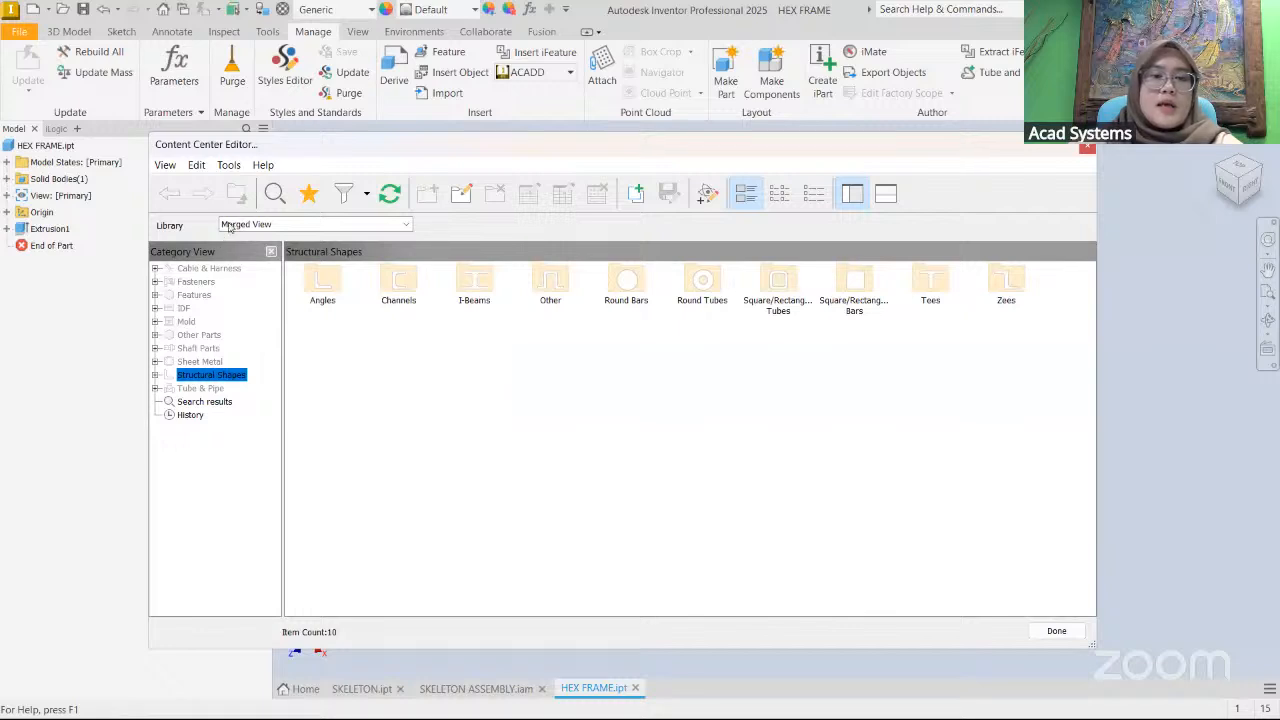
{"action": "left_click", "coordinate": [304, 224]}
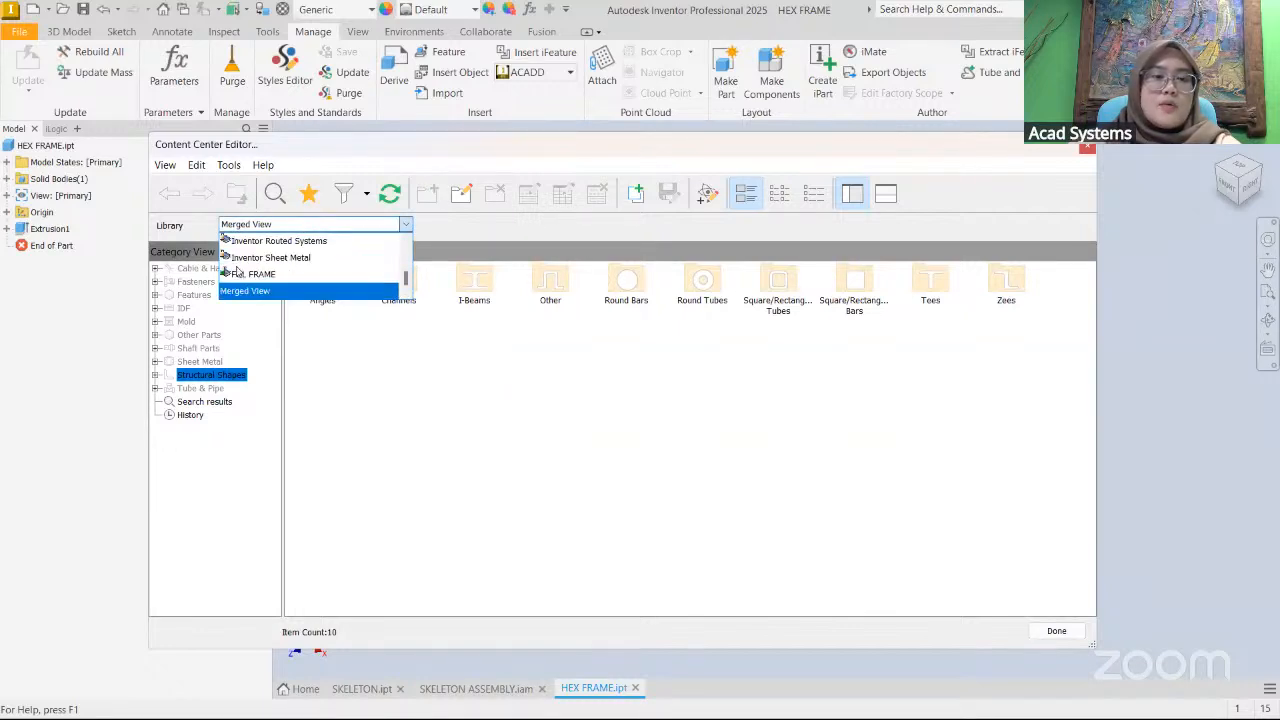
{"action": "left_click", "coordinate": [262, 274]}
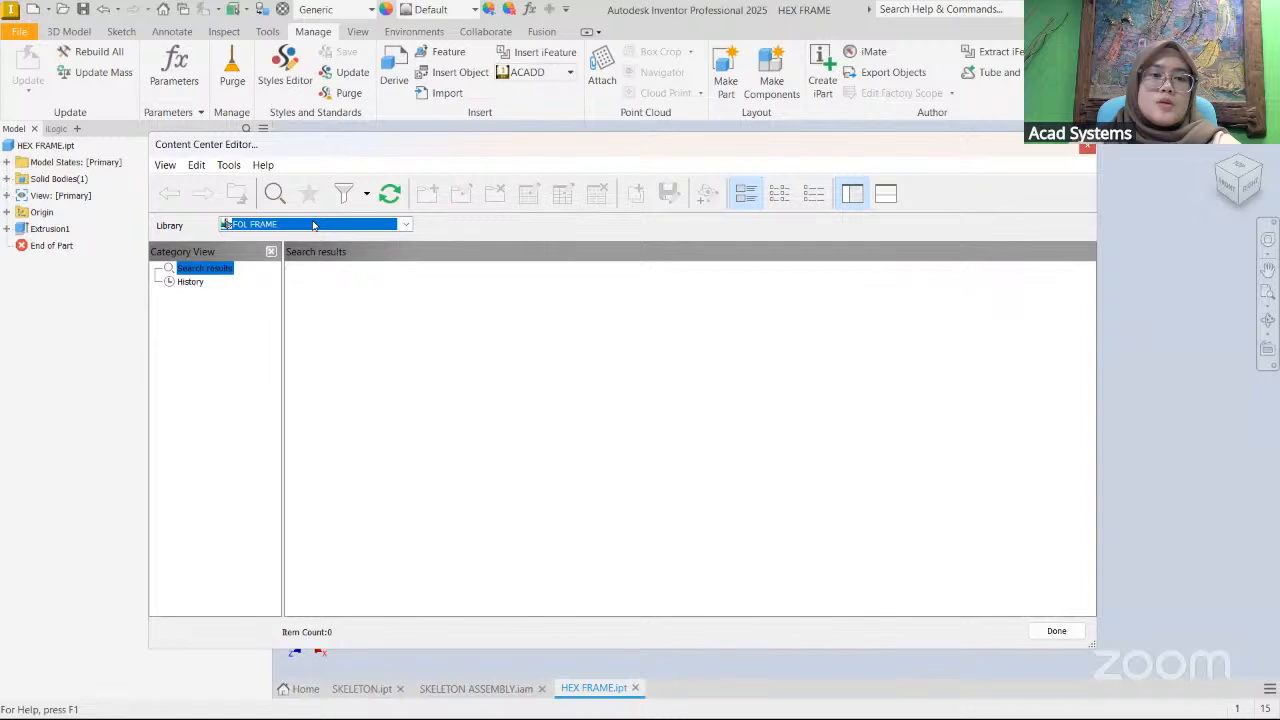
- Copy the Structural Shapes category structure from the Inventor ISO library to the FOL FRAME library
{"action": "left_click", "coordinate": [361, 226]}
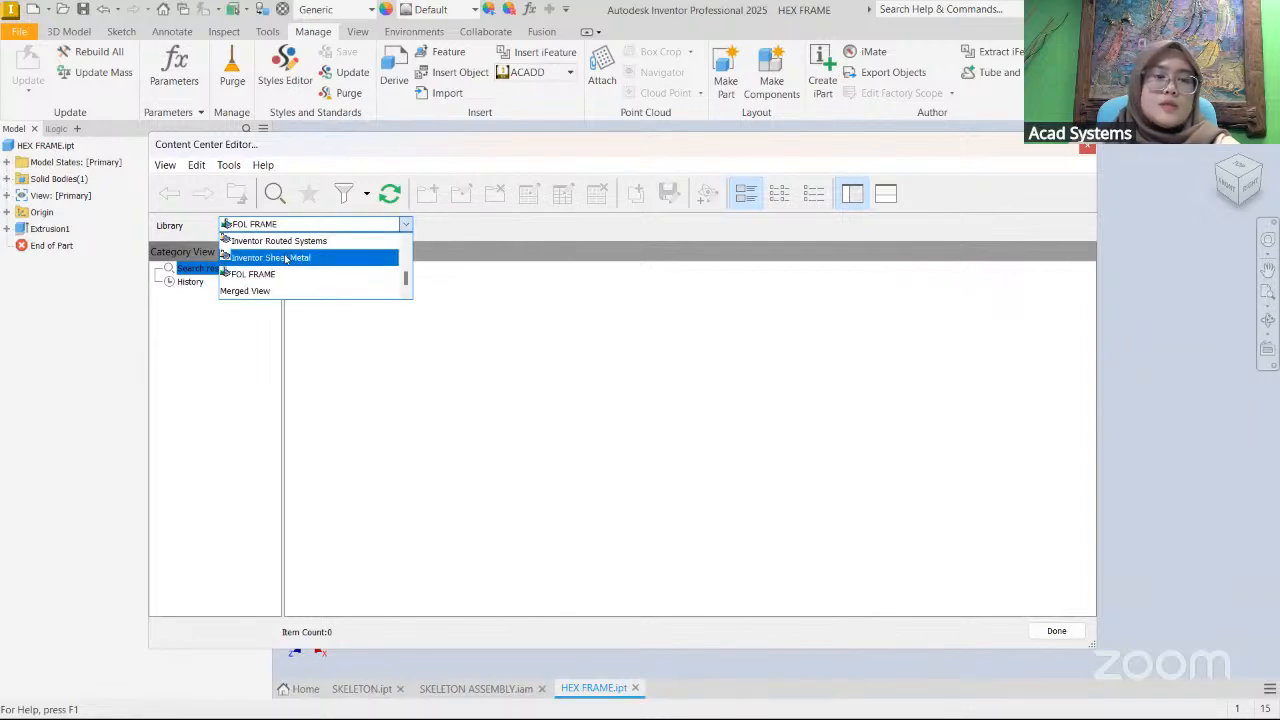
{"action": "scroll", "coordinate": [260, 260], "scroll_direction": "down", "scroll_amount": 3}
{"action": "scroll", "coordinate": [254, 254], "scroll_direction": "up", "scroll_amount": 1}
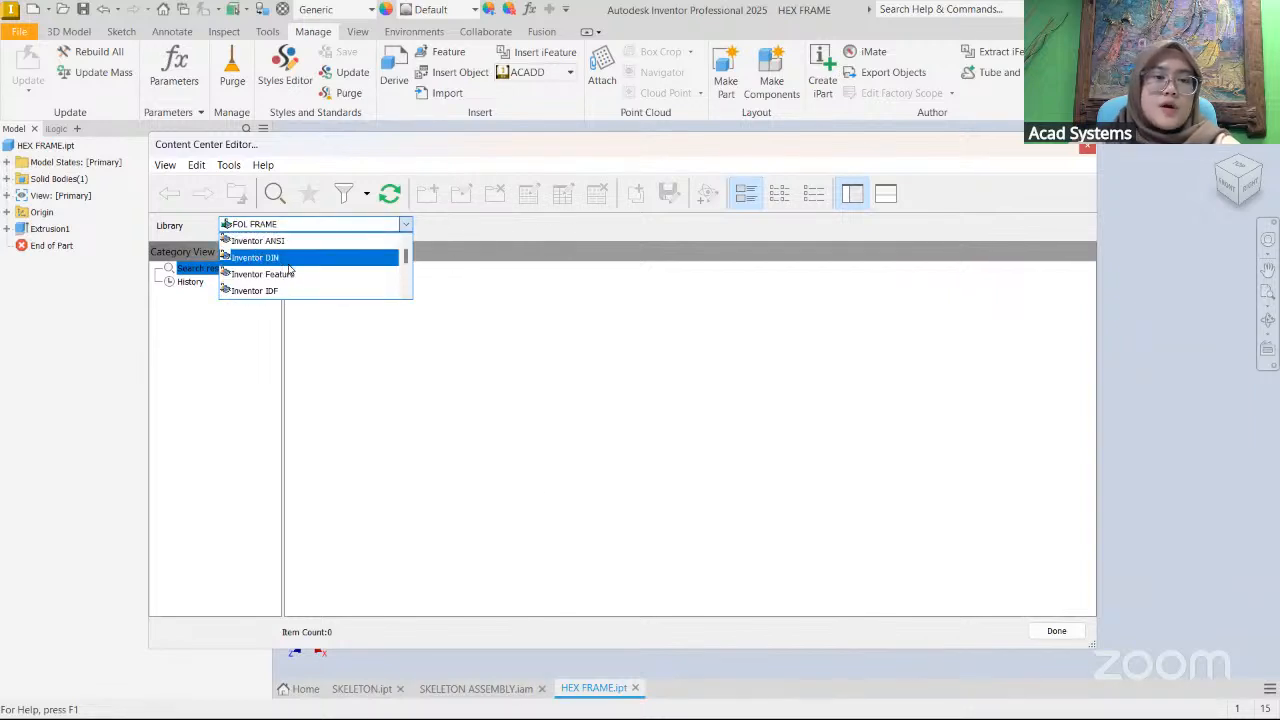
{"action": "scroll", "coordinate": [285, 267], "scroll_direction": "down", "scroll_amount": 1}
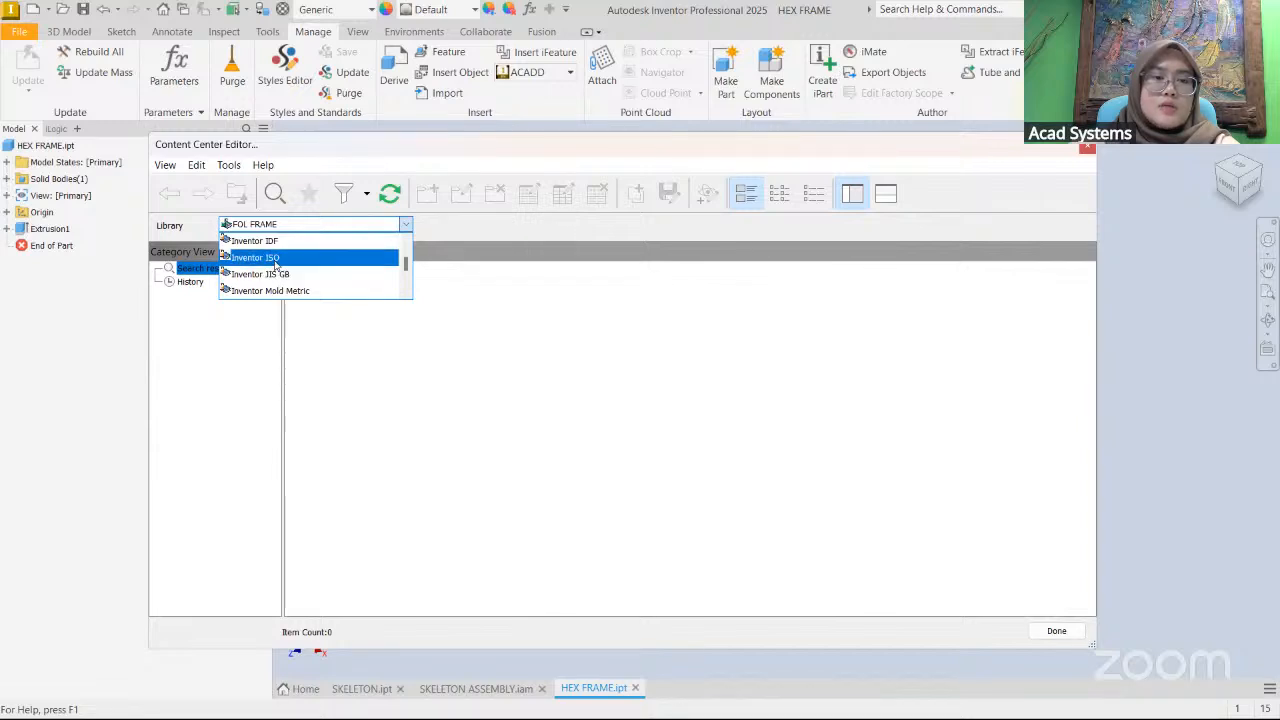
{"action": "left_click", "coordinate": [276, 263]}
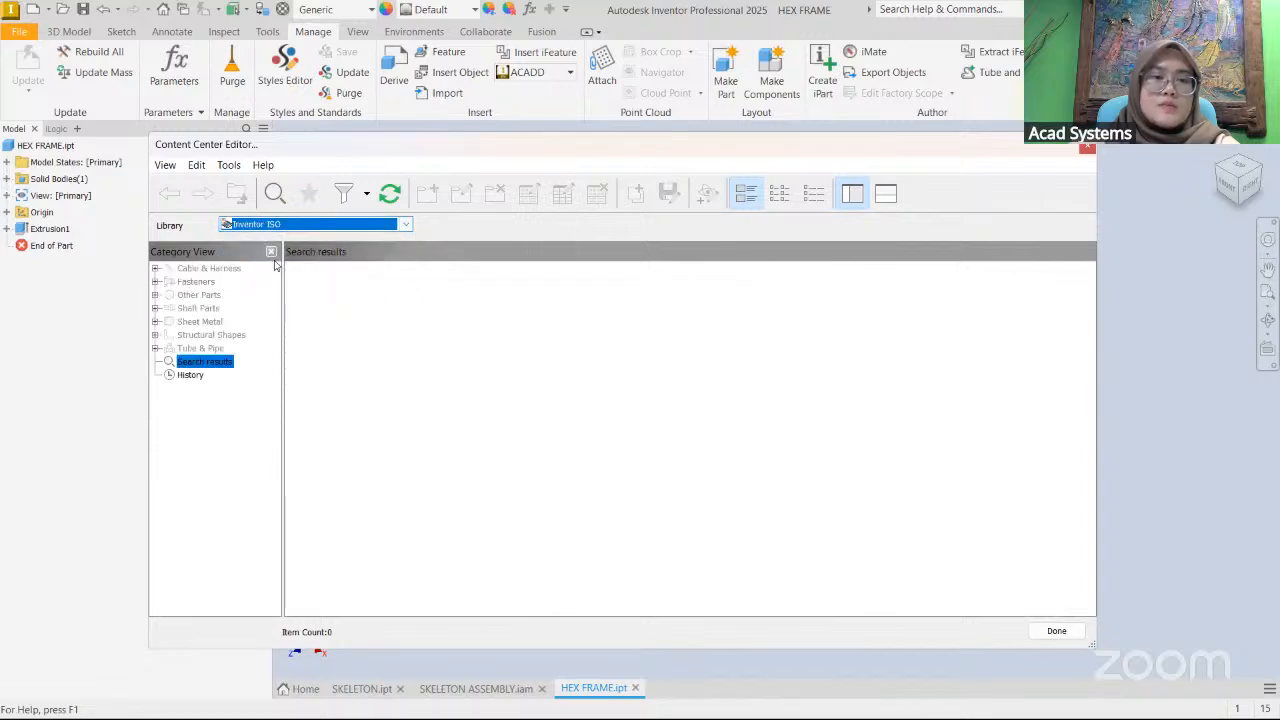
{"action": "left_click", "coordinate": [207, 336]}
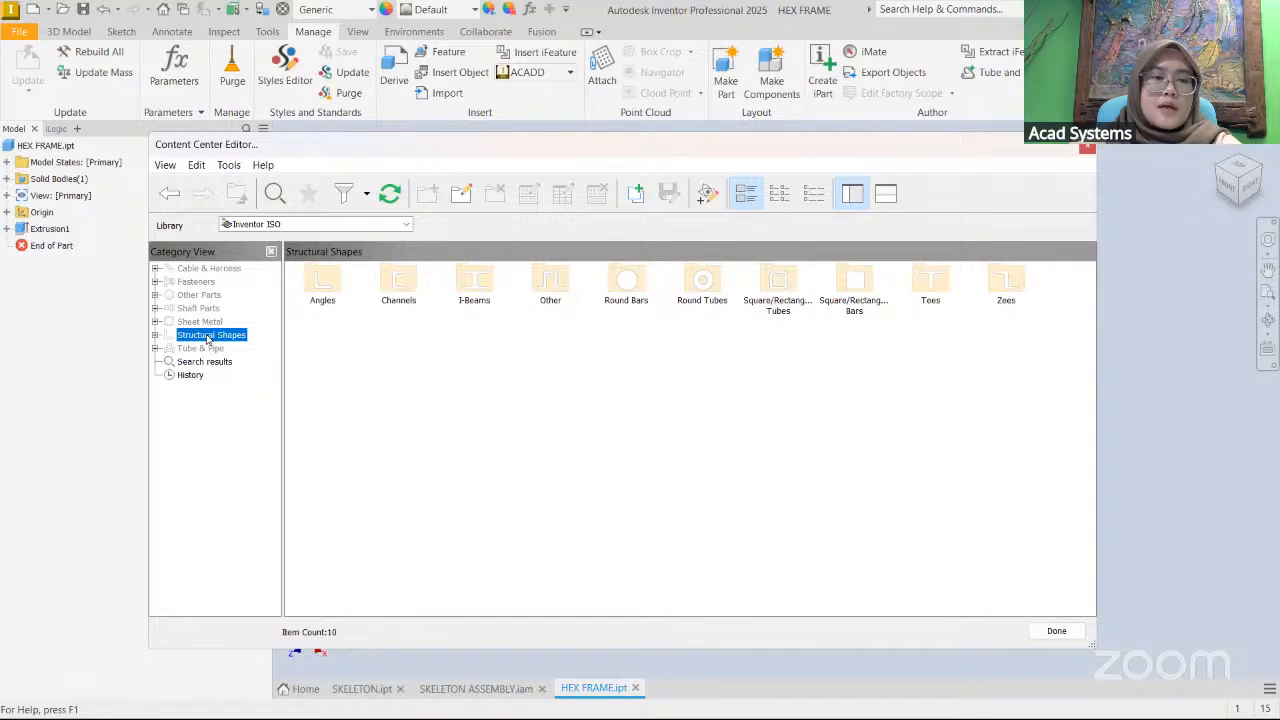
{"action": "right_click", "coordinate": [207, 340]}
{"action": "mouse_move", "coordinate": [266, 391]}
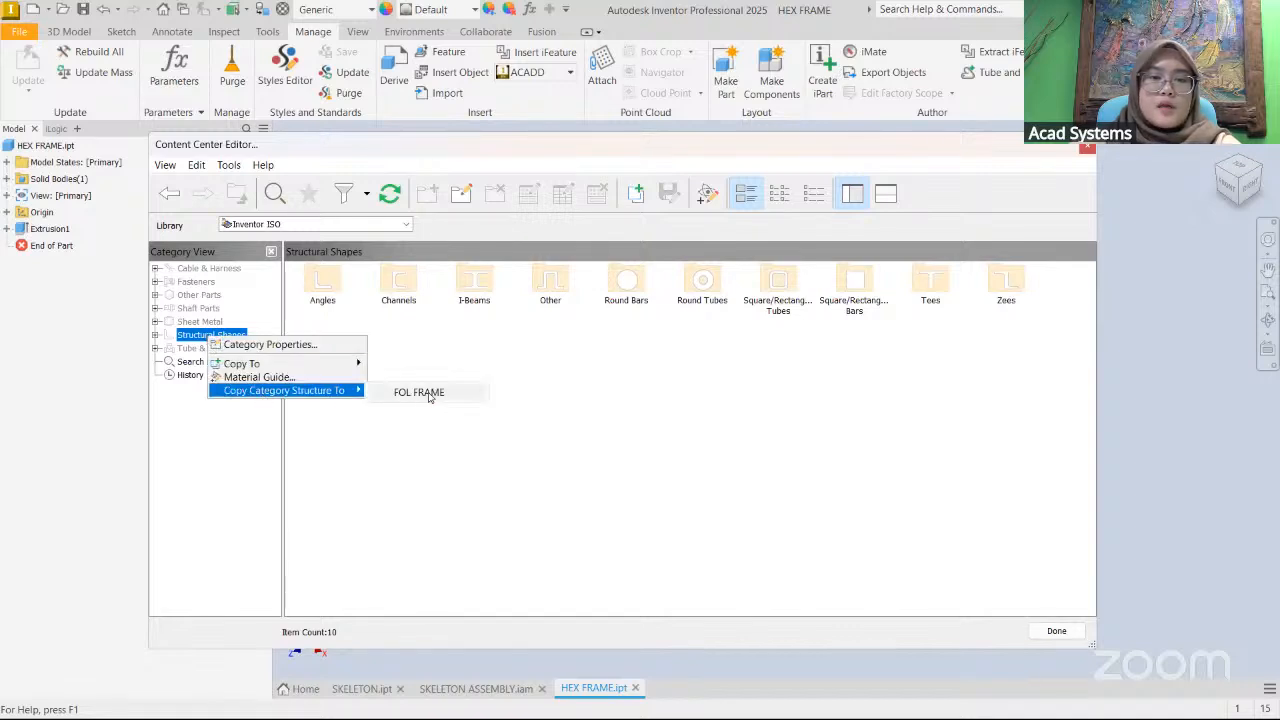
{"action": "left_click", "coordinate": [428, 393]}
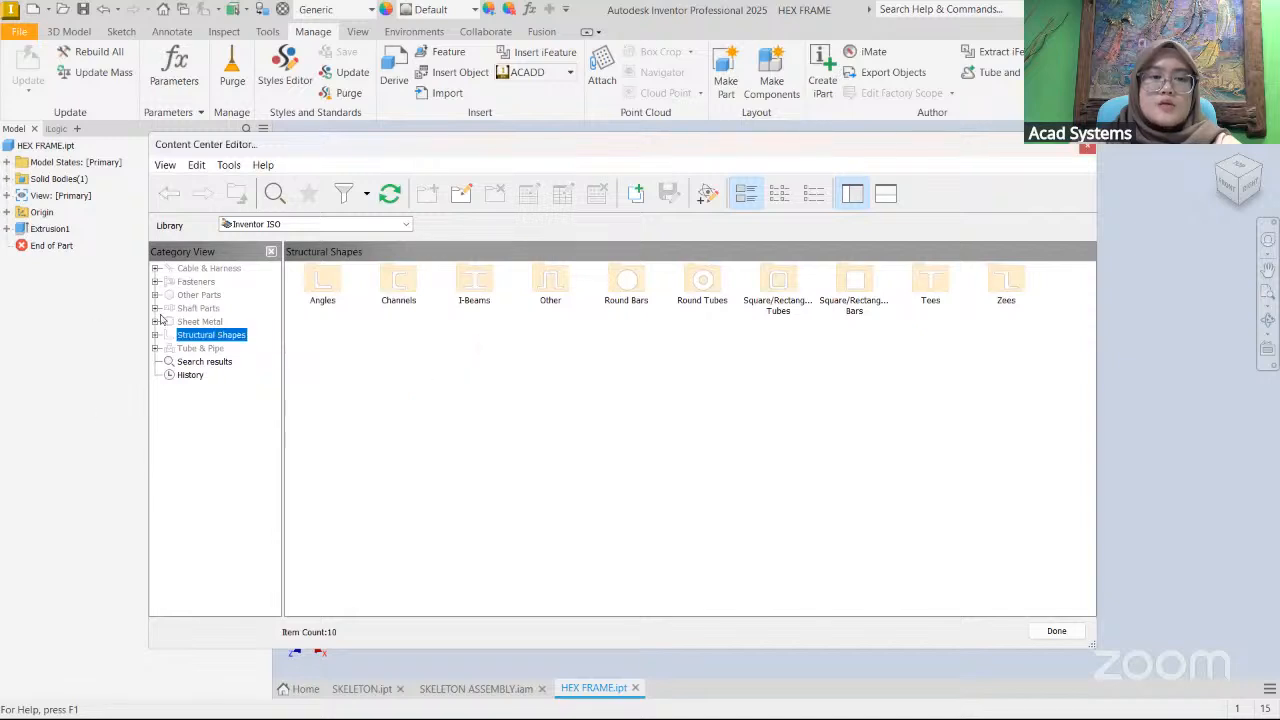
- In the FOL FRAME library, delete every Structural Shapes subcategory except Other
{"action": "left_click", "coordinate": [405, 224]}
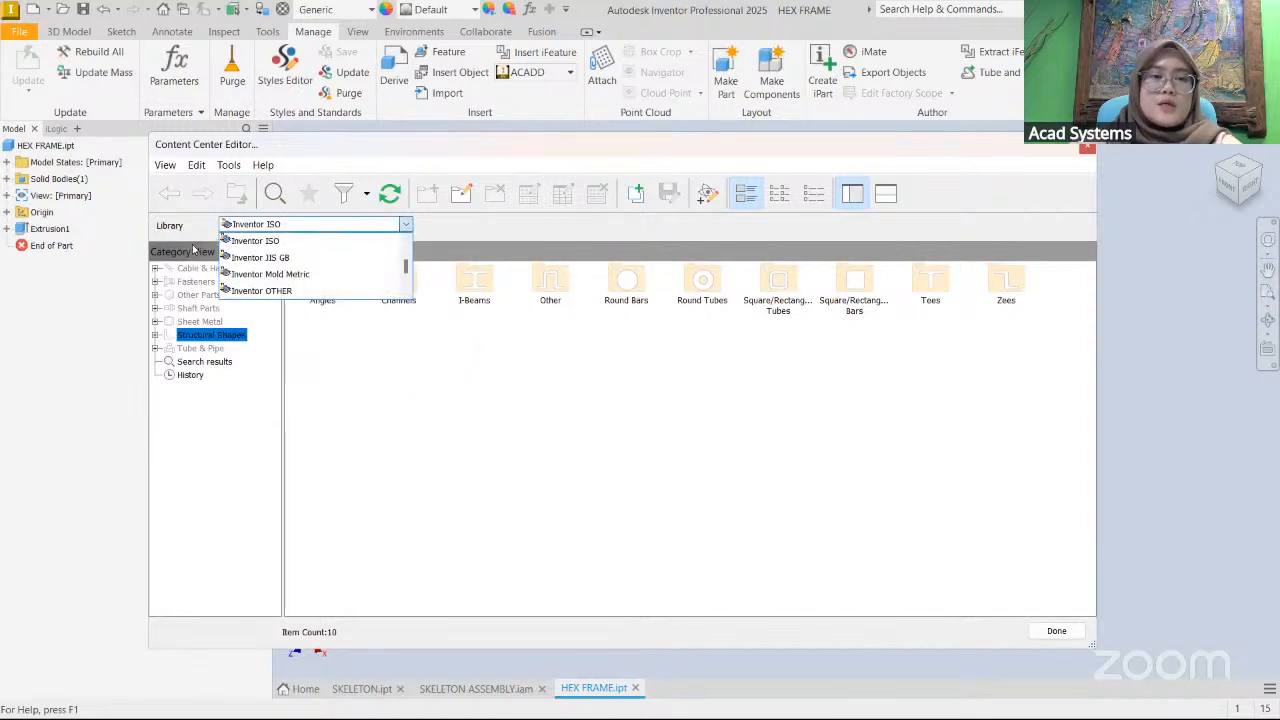
{"action": "scroll", "coordinate": [280, 275], "scroll_direction": "down", "scroll_amount": 3}
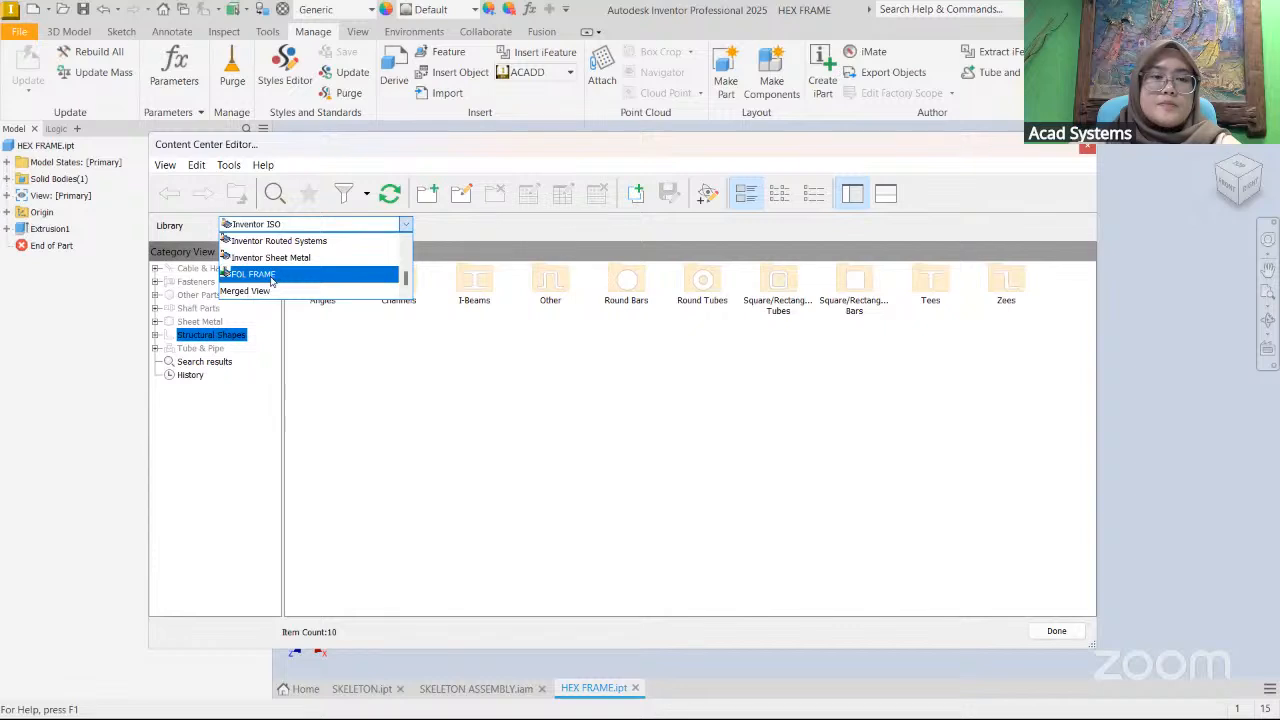
{"action": "left_click", "coordinate": [270, 275]}
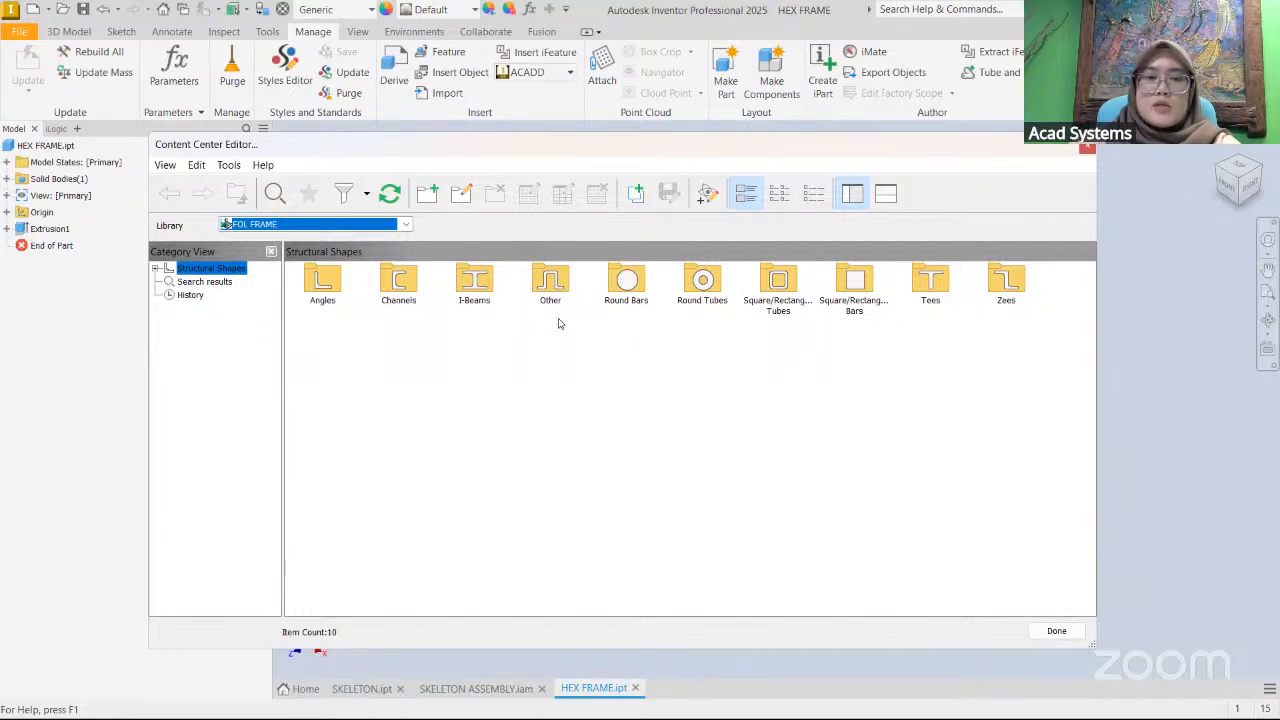
{"action": "left_click_drag", "start_coordinate": [615, 336], "coordinate": [1028, 285]}
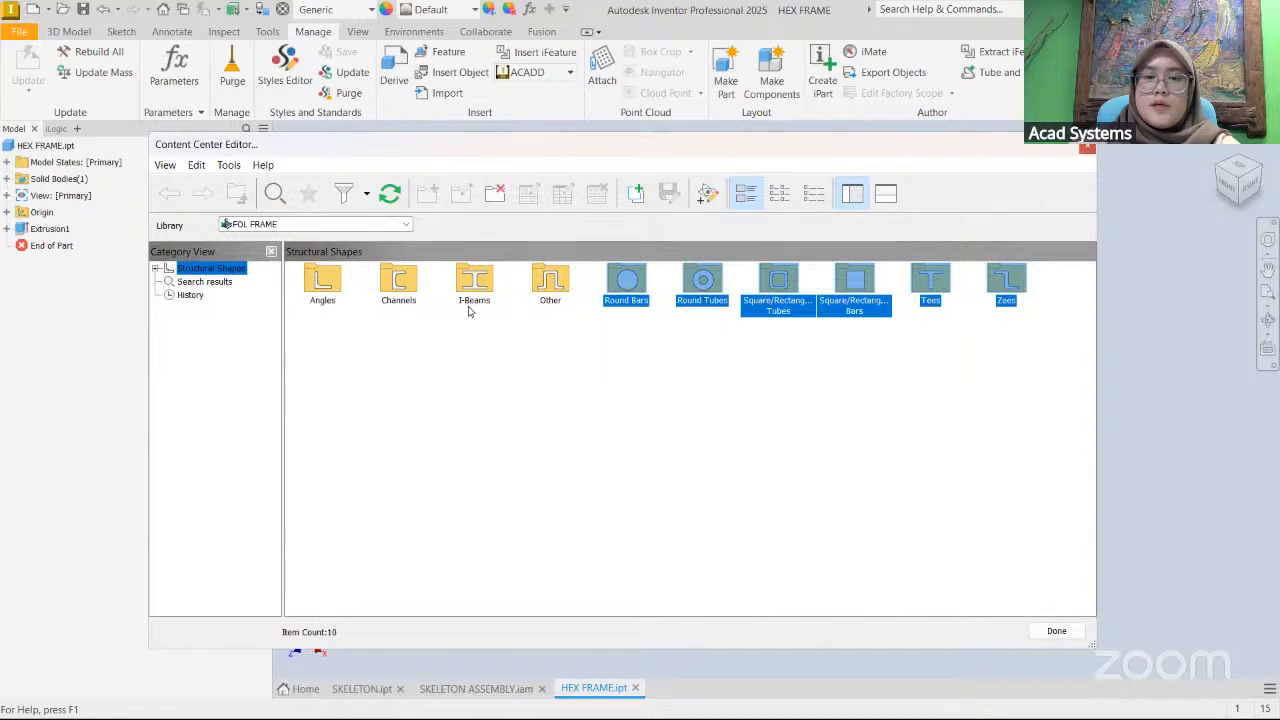
{"action": "left_click", "coordinate": [505, 190]}
{"action": "left_click", "coordinate": [688, 432]}
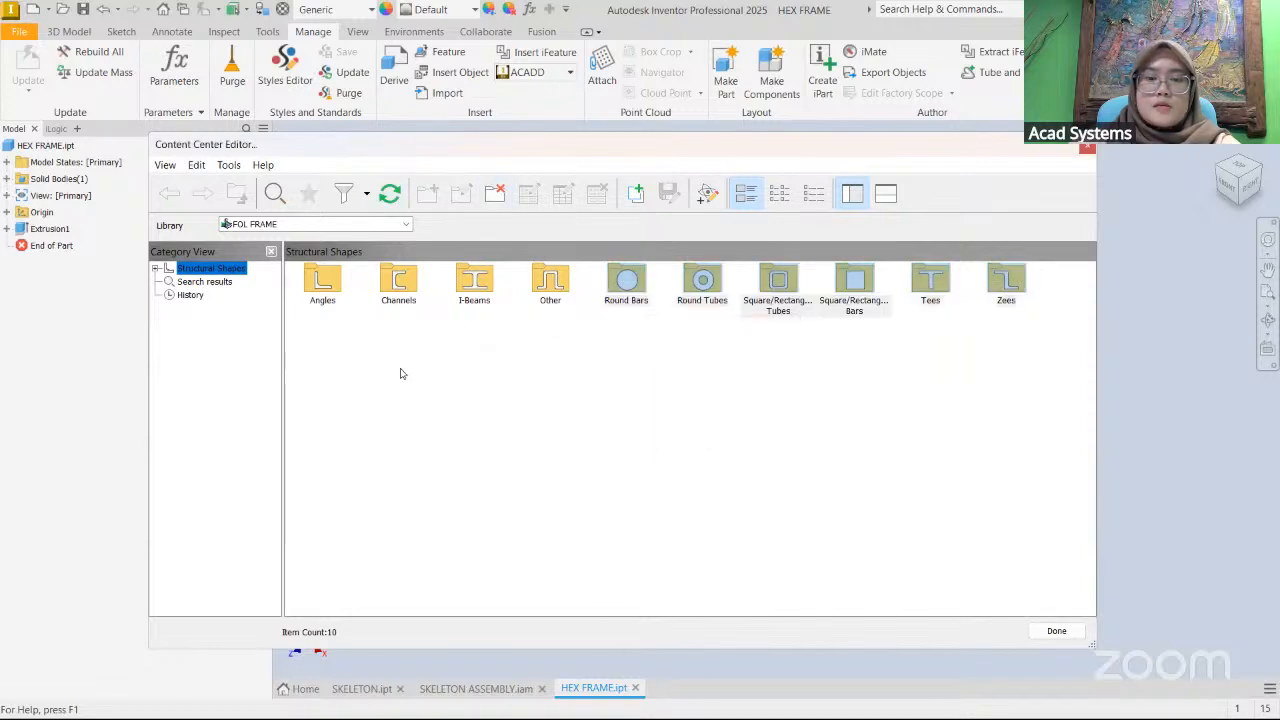
{"action": "left_click_drag", "start_coordinate": [304, 324], "coordinate": [490, 268]}
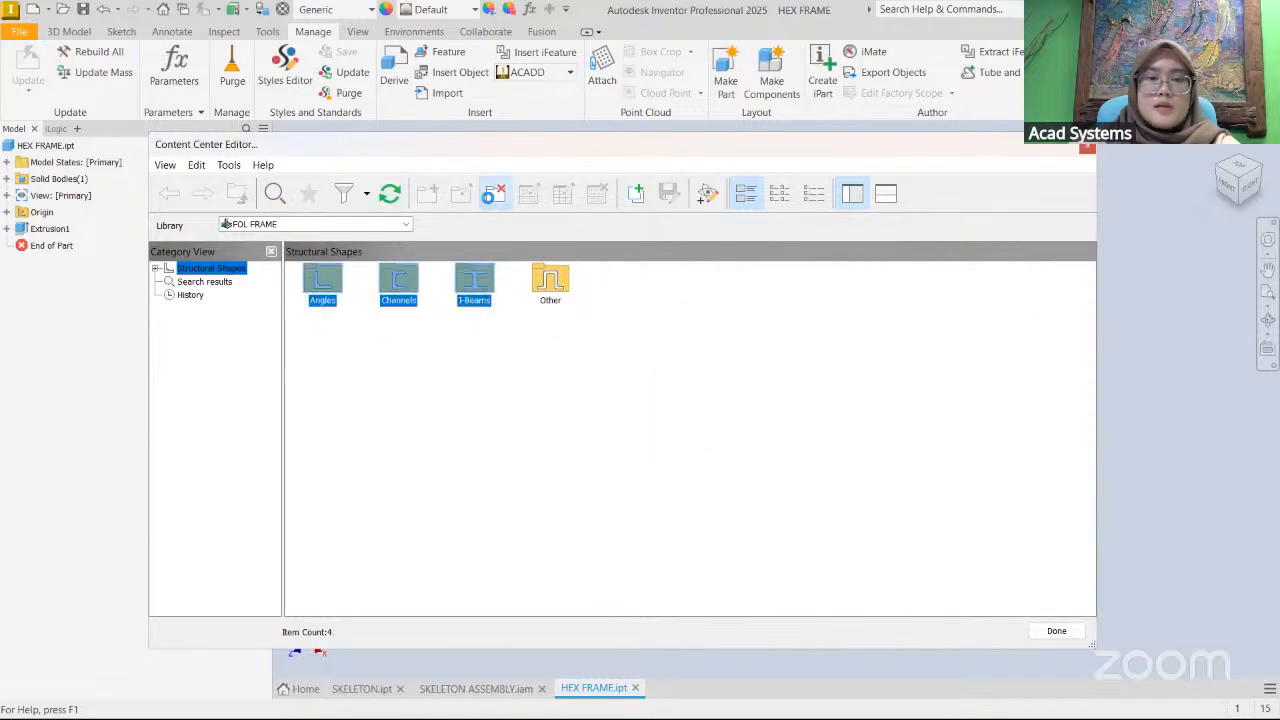
{"action": "left_click", "coordinate": [495, 193]}
{"action": "left_click", "coordinate": [685, 436]}
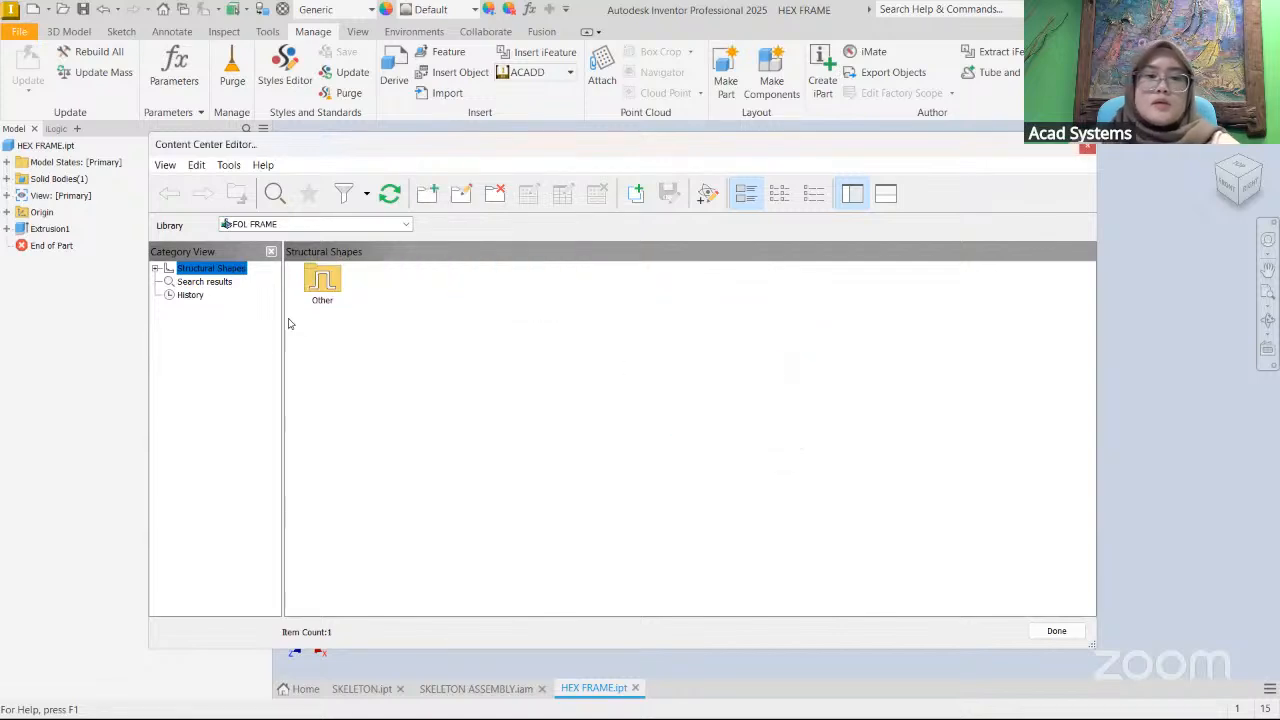
- Check the contents of the Other category in the FOL FRAME library and close the Content Center Editor
{"action": "double_click", "coordinate": [322, 286]}
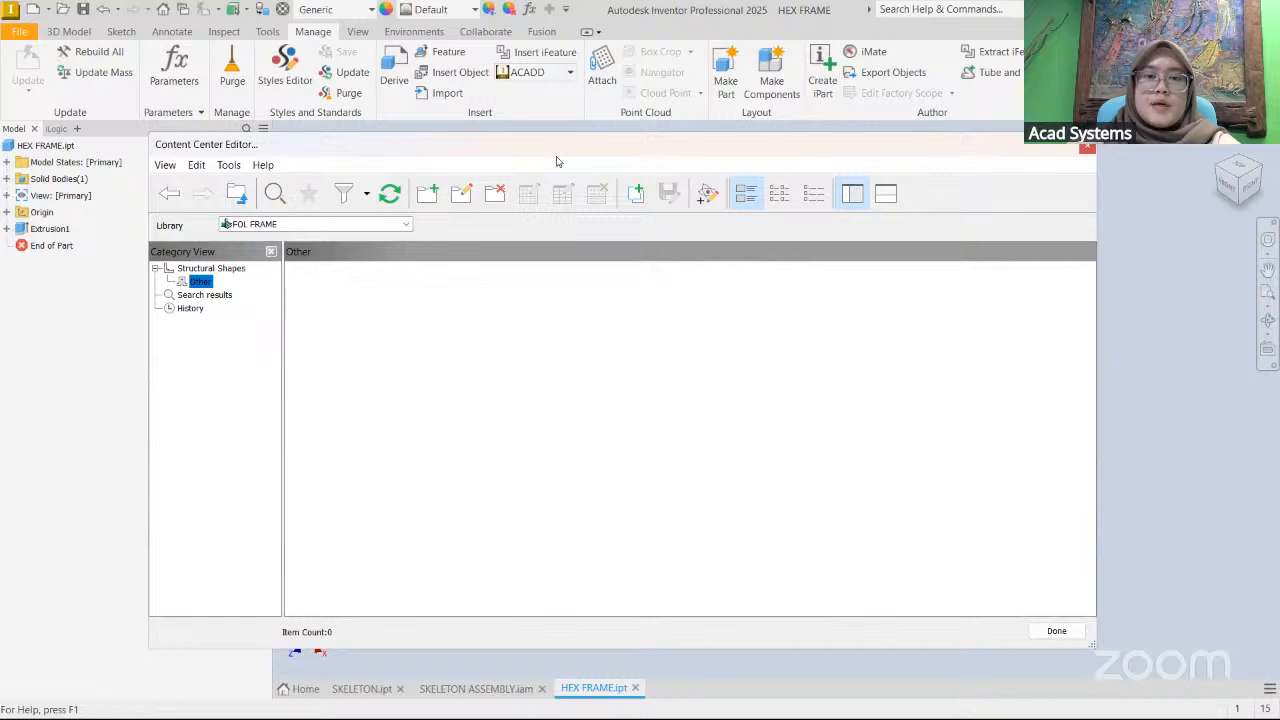
{"action": "left_click_drag", "start_coordinate": [559, 149], "coordinate": [665, 180]}
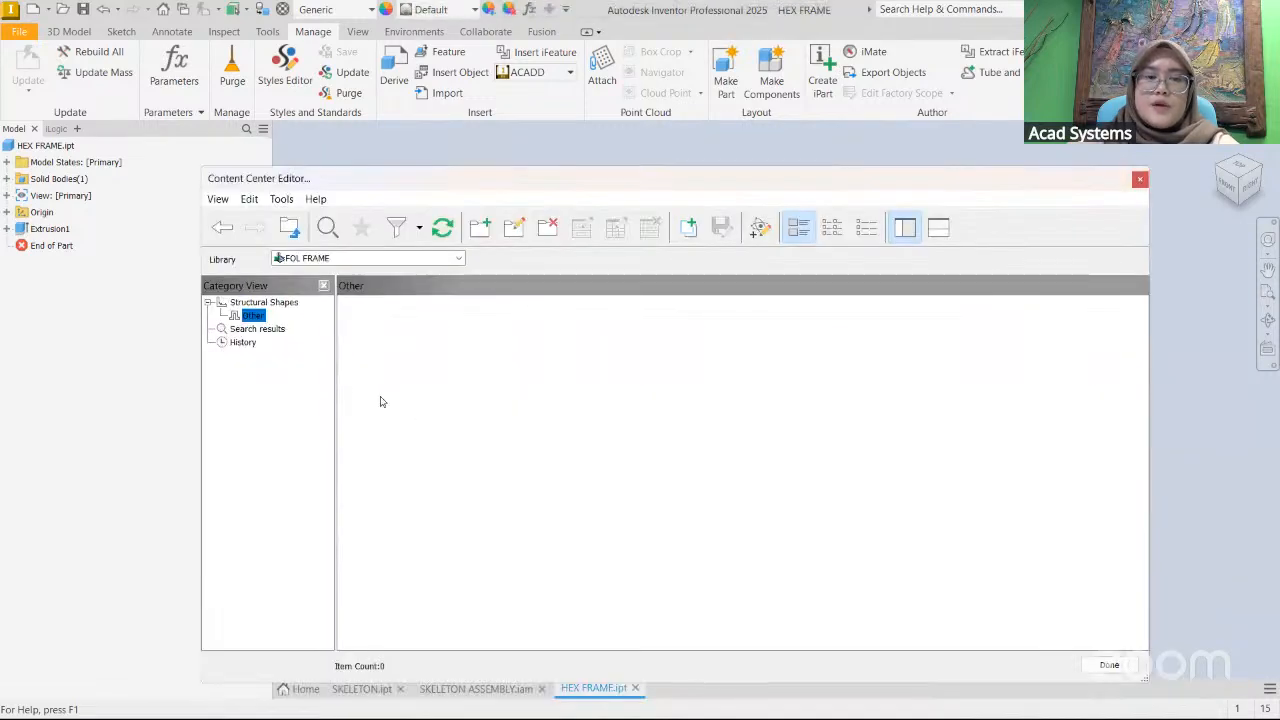
{"action": "left_click", "coordinate": [1109, 665]}
{"action": "middle_click_drag", "start_coordinate": [828, 300], "coordinate": [795, 313]}
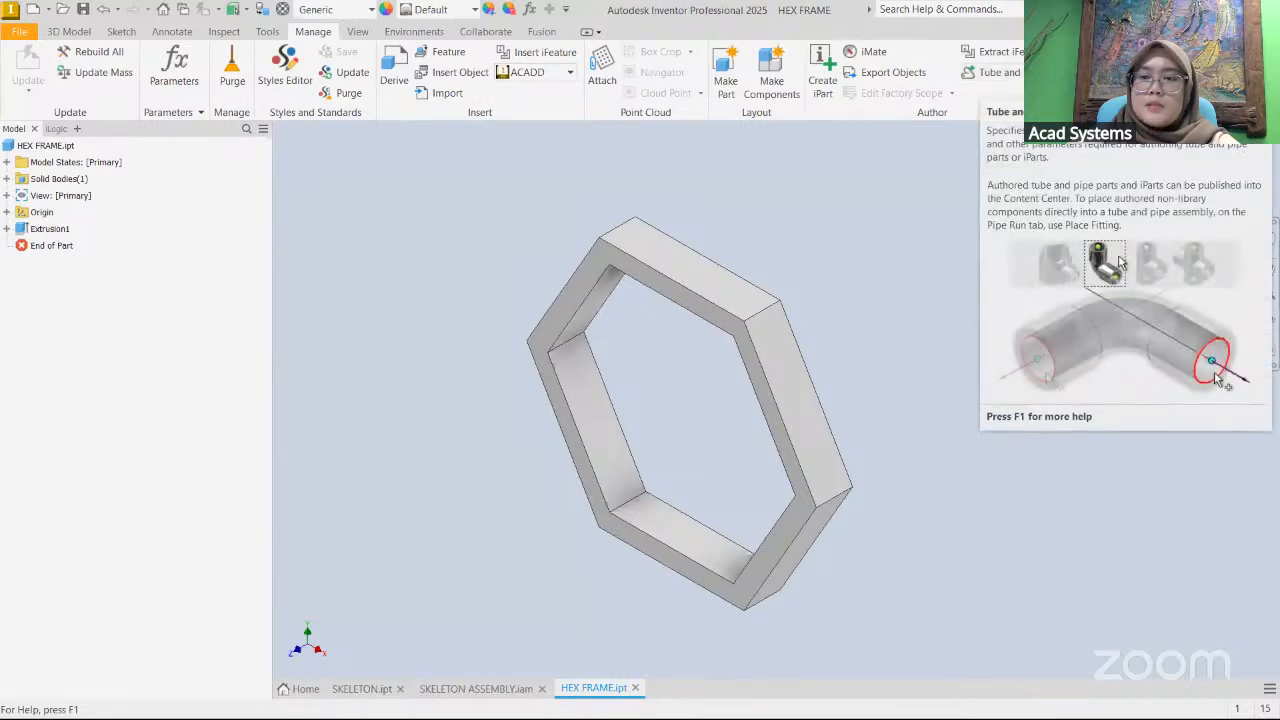
{"action": "left_click", "coordinate": [995, 72]}
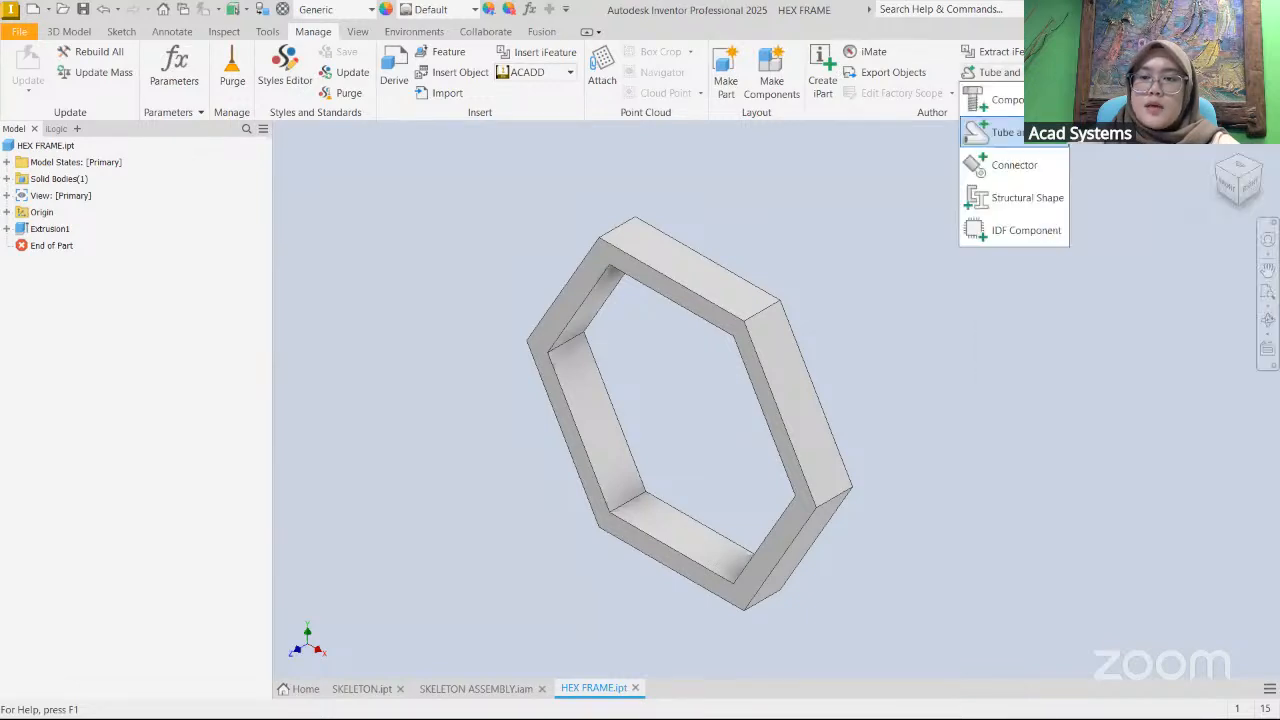
{"action": "left_click", "coordinate": [1015, 200]}
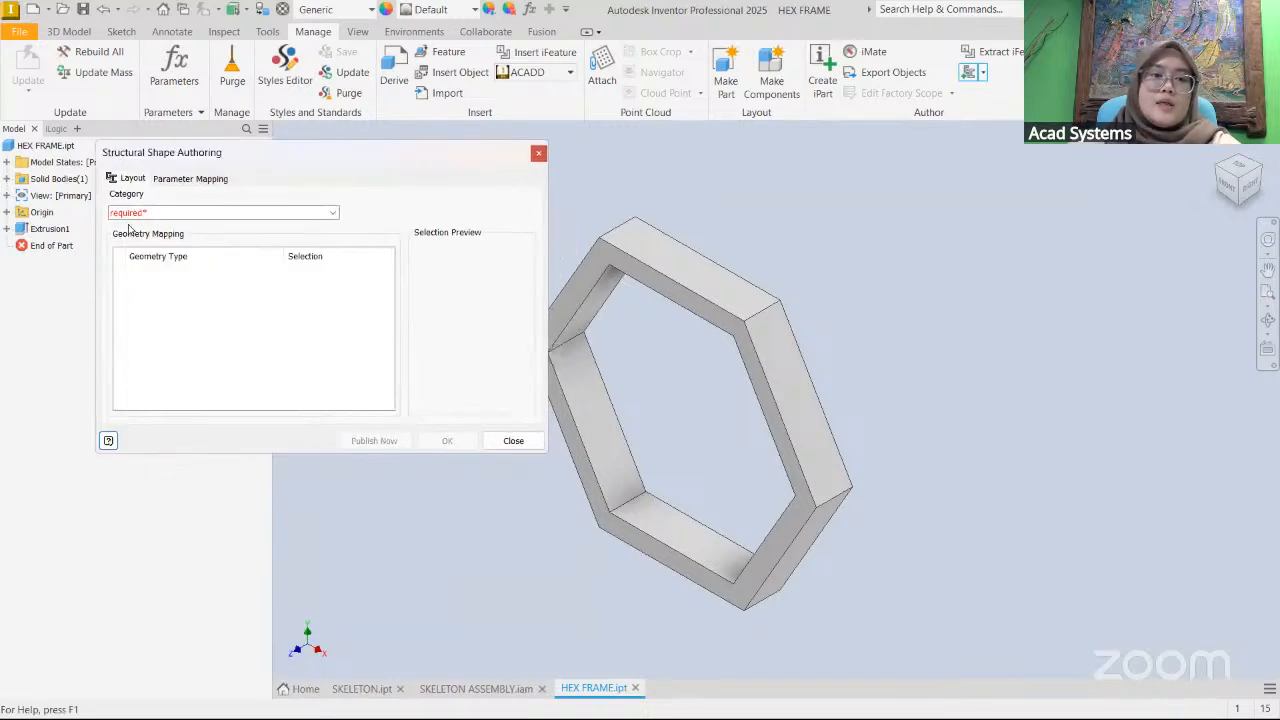
{"action": "left_click", "coordinate": [129, 215]}
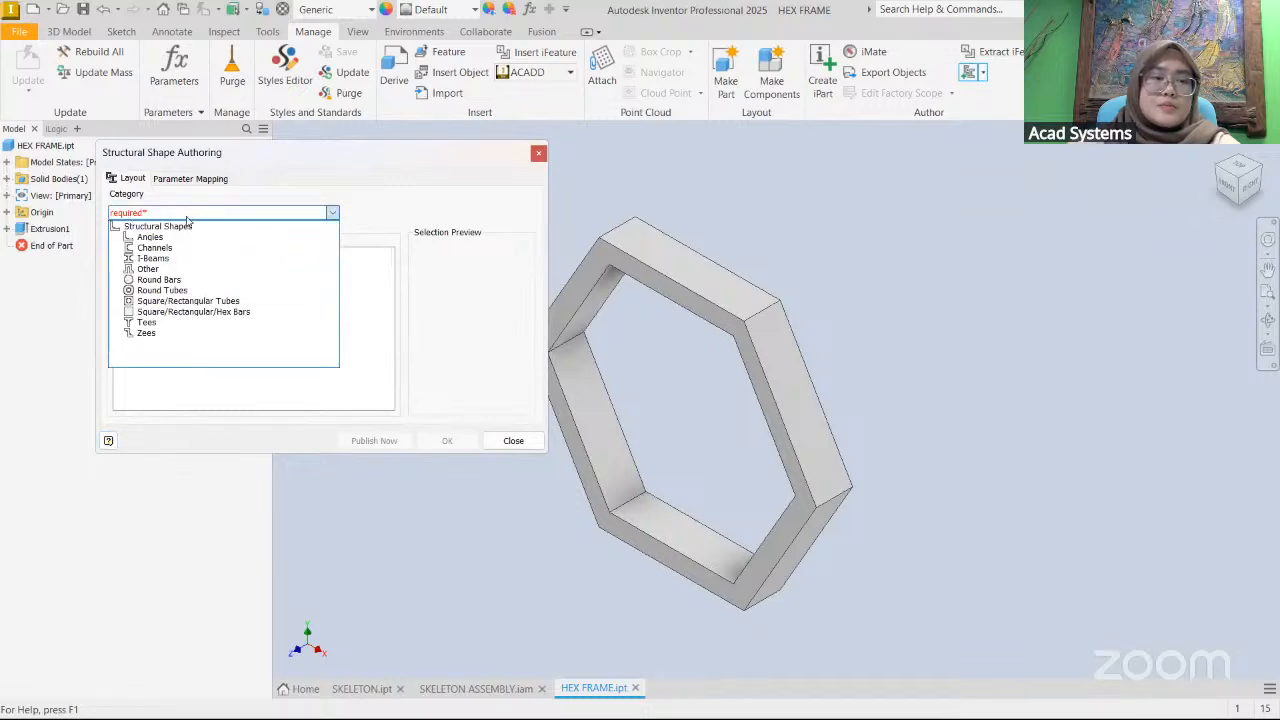
{"action": "left_click", "coordinate": [152, 269]}
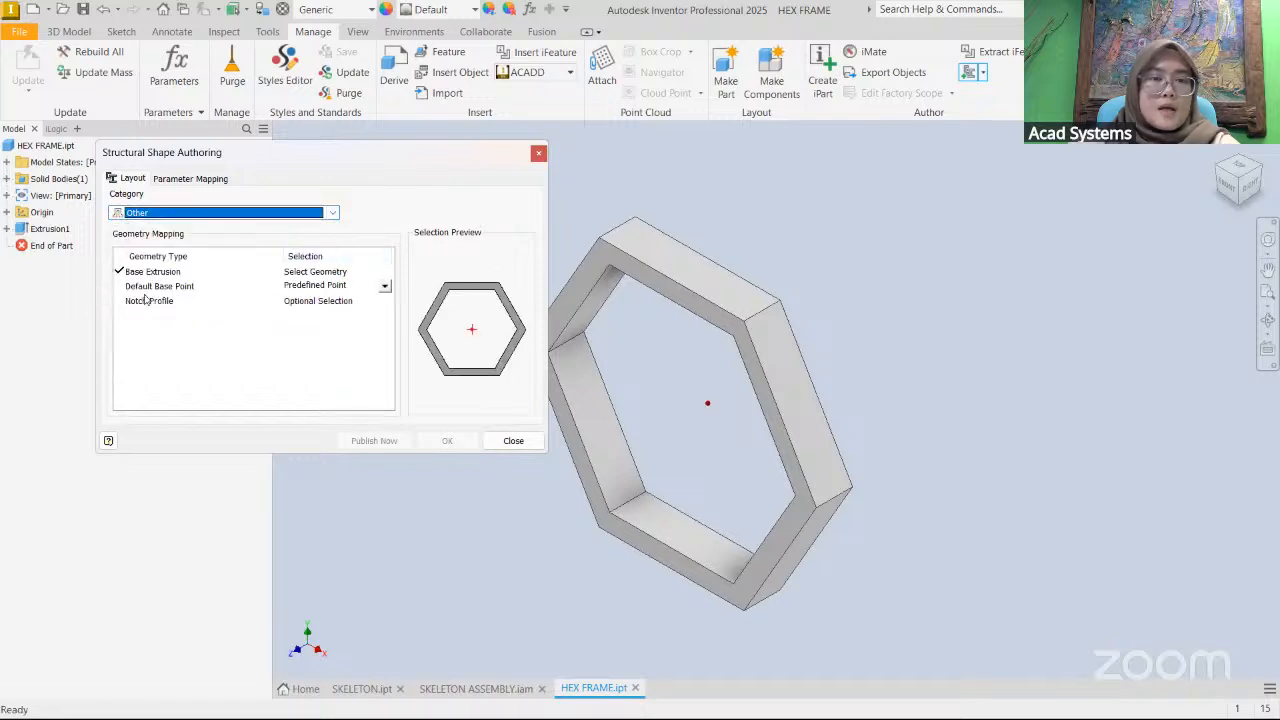
{"action": "left_click", "coordinate": [155, 303]}
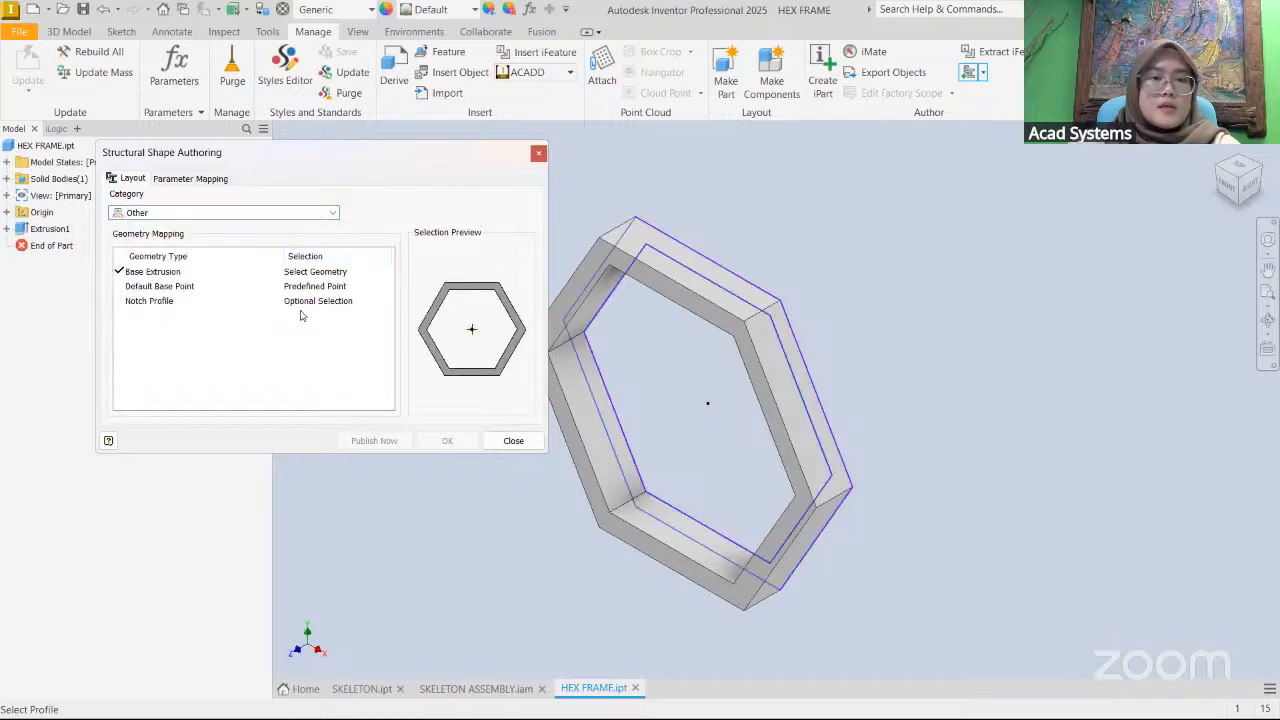
{"action": "left_click", "coordinate": [690, 262]}
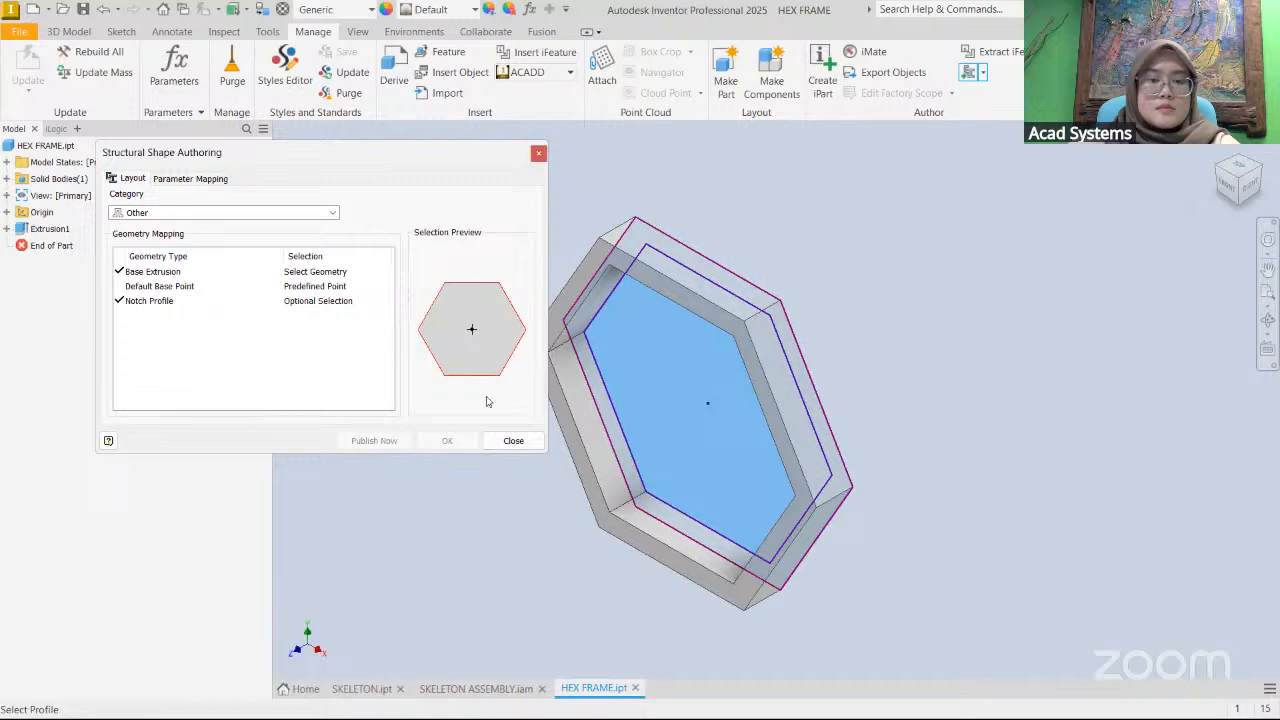
{"action": "left_click", "coordinate": [513, 441]}
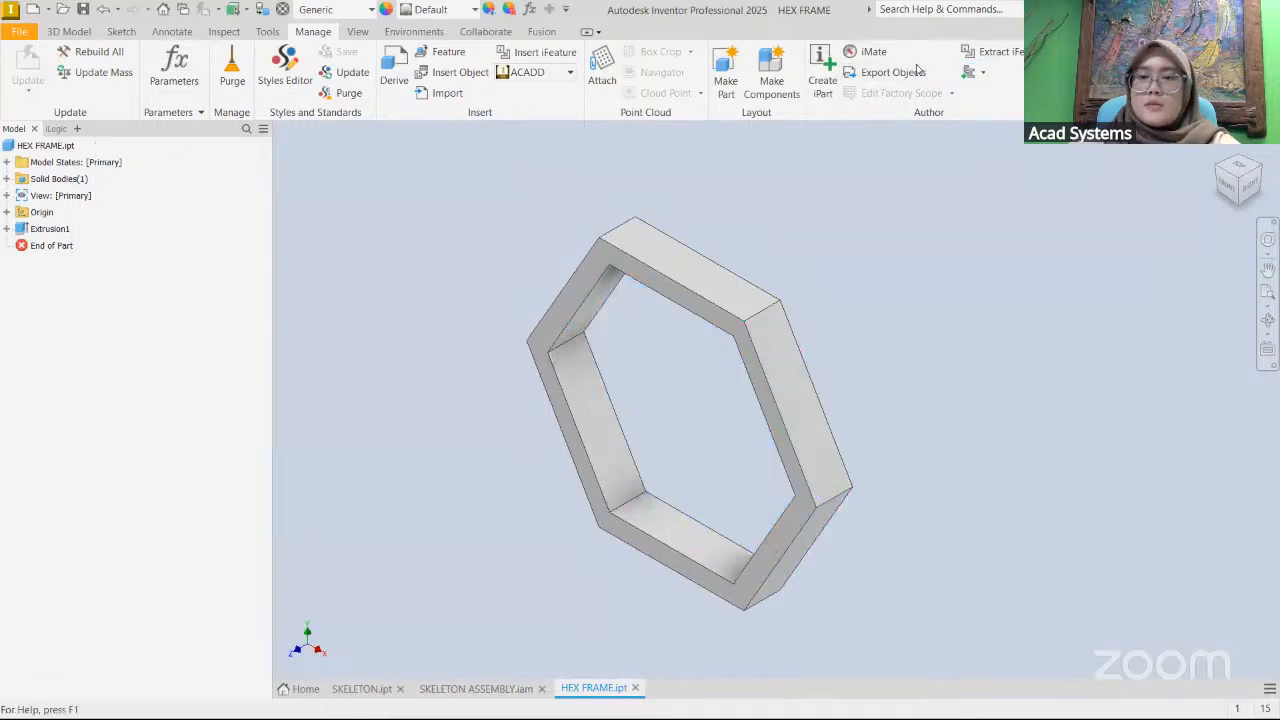
- Start Structural Shape Authoring with the Other category and pick the full hexagonal outline as the notch profile
{"action": "left_click", "coordinate": [985, 75]}
{"action": "left_click", "coordinate": [1016, 198]}
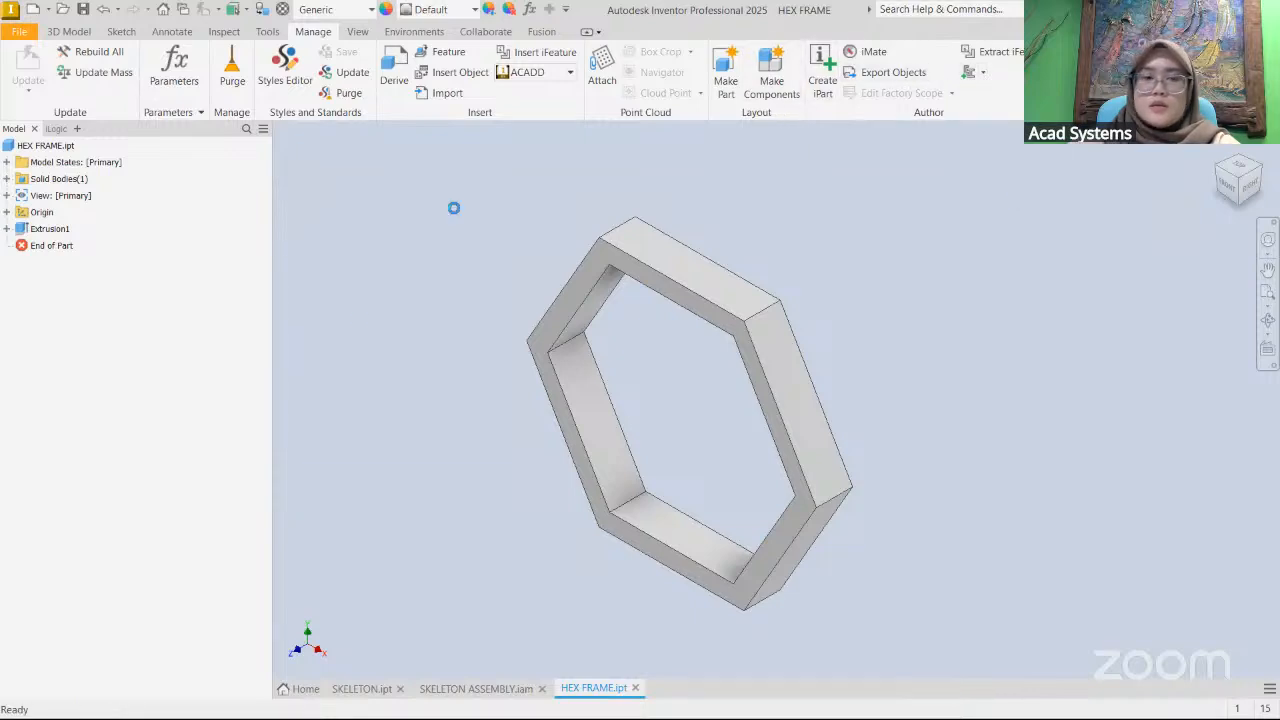
{"action": "left_click", "coordinate": [132, 214]}
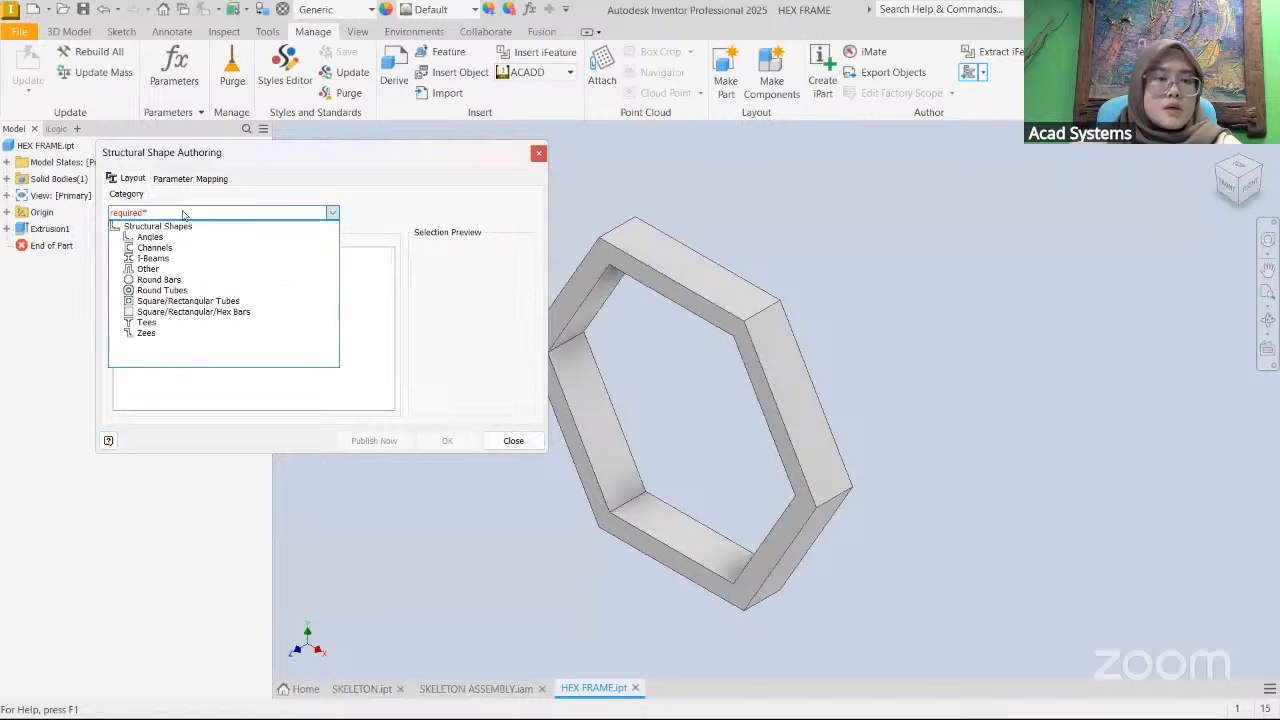
{"action": "left_click", "coordinate": [148, 269]}
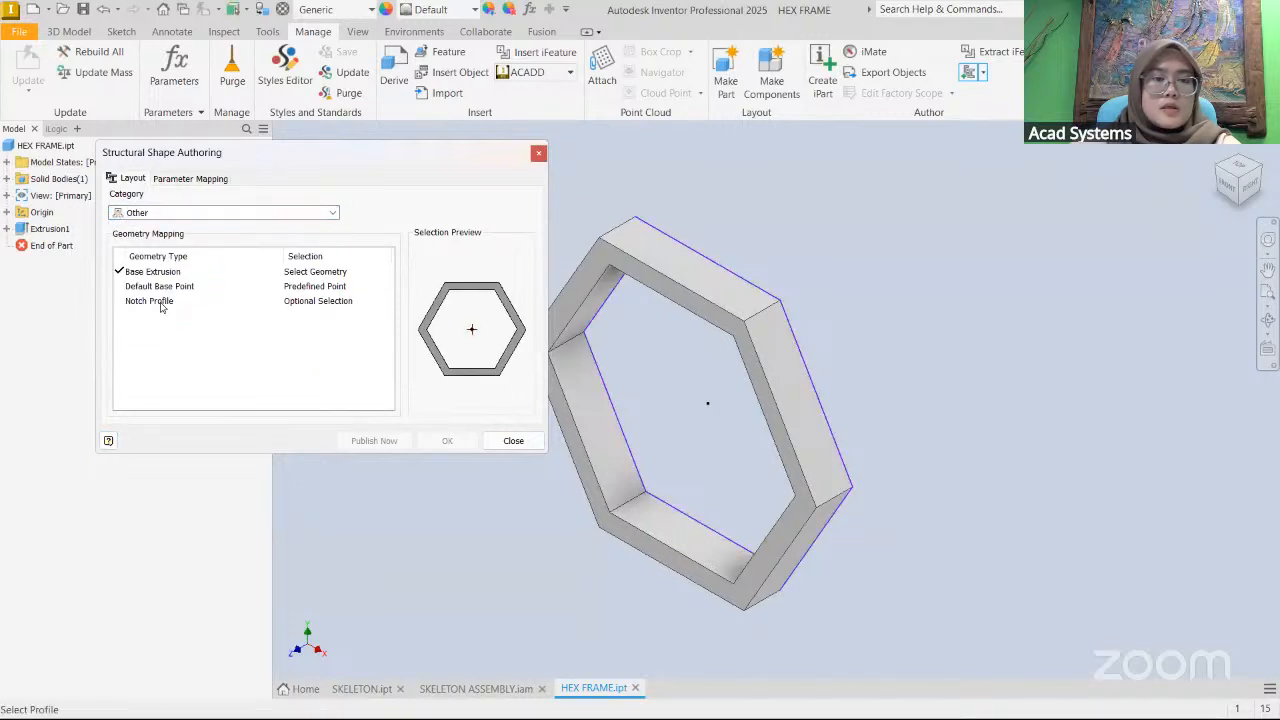
{"action": "left_click", "coordinate": [698, 264]}
{"action": "left_click", "coordinate": [700, 394]}
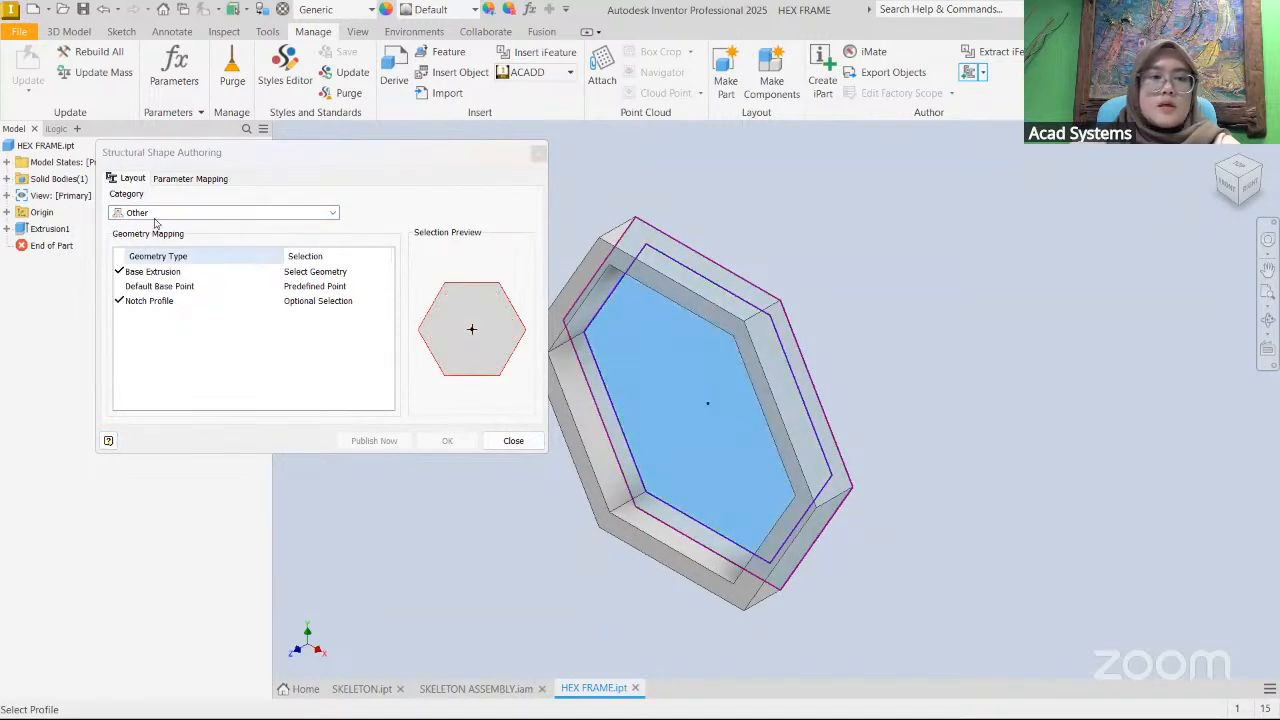
{"action": "left_click", "coordinate": [123, 215]}
{"action": "left_click", "coordinate": [161, 269]}
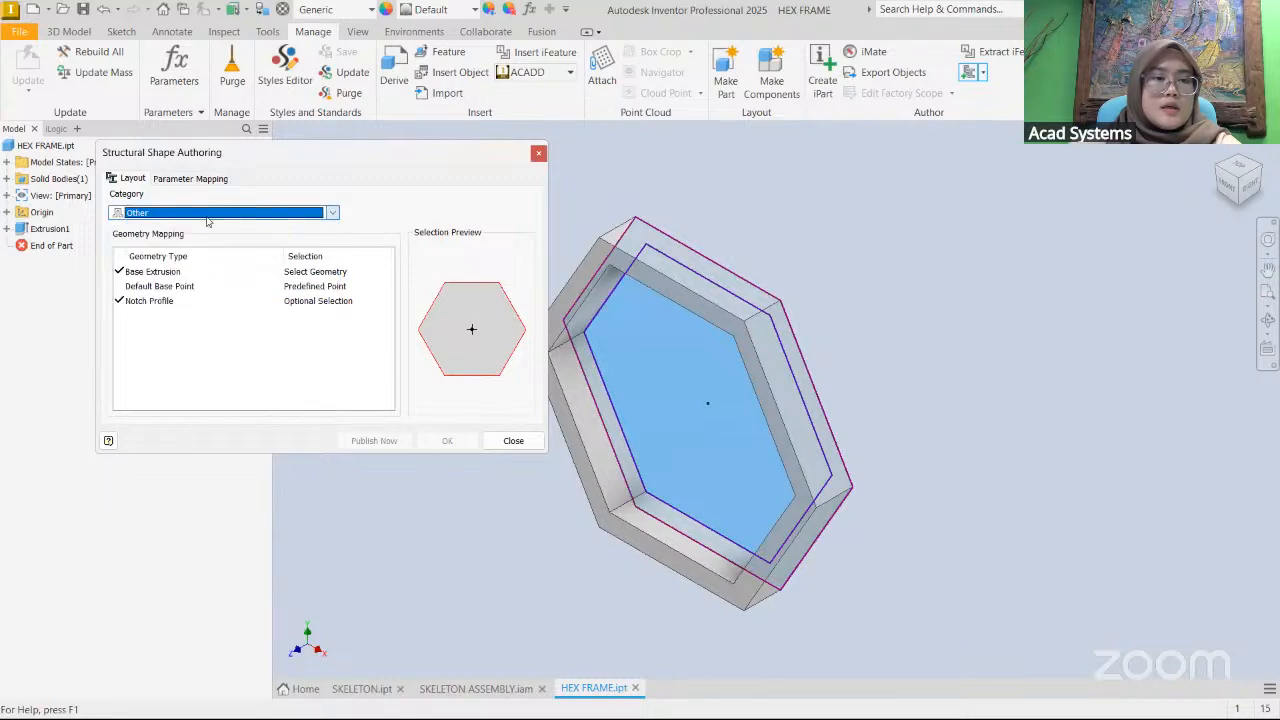
- Map the Base Length category parameter to the part's LENGTH model parameter
{"action": "left_click", "coordinate": [189, 178]}
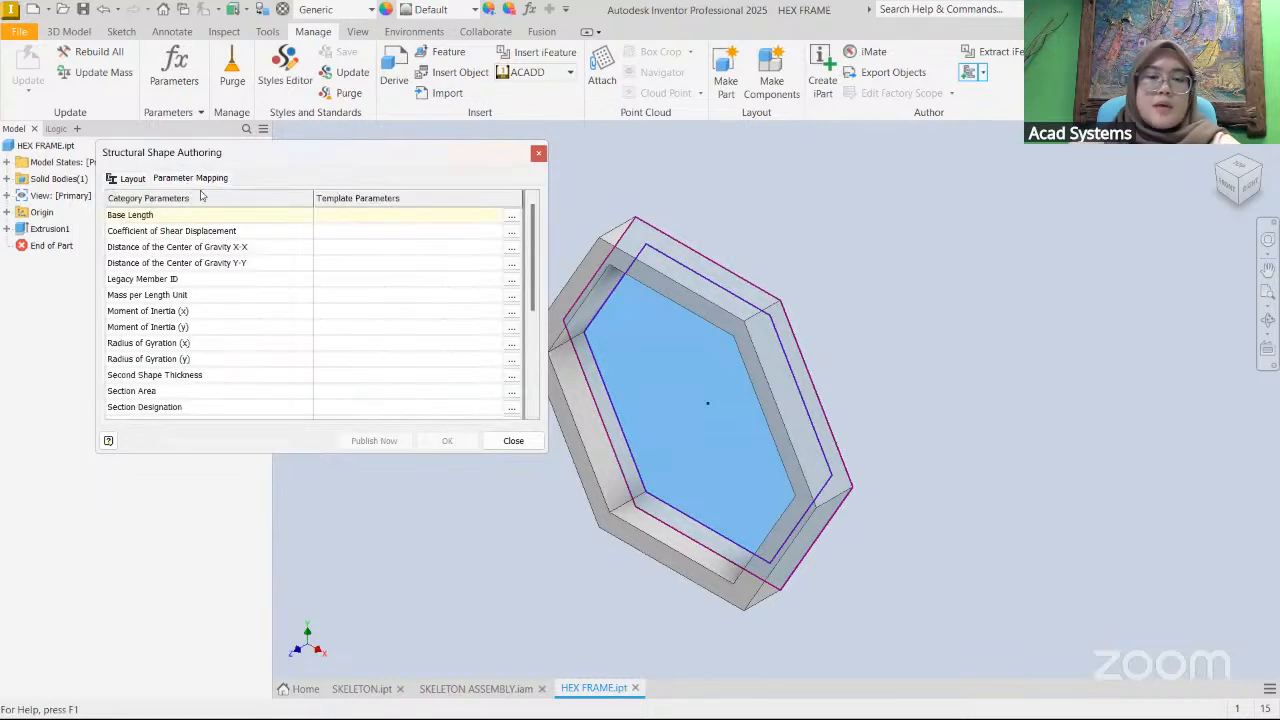
{"action": "middle_click_drag", "start_coordinate": [897, 333], "coordinate": [1158, 335]}
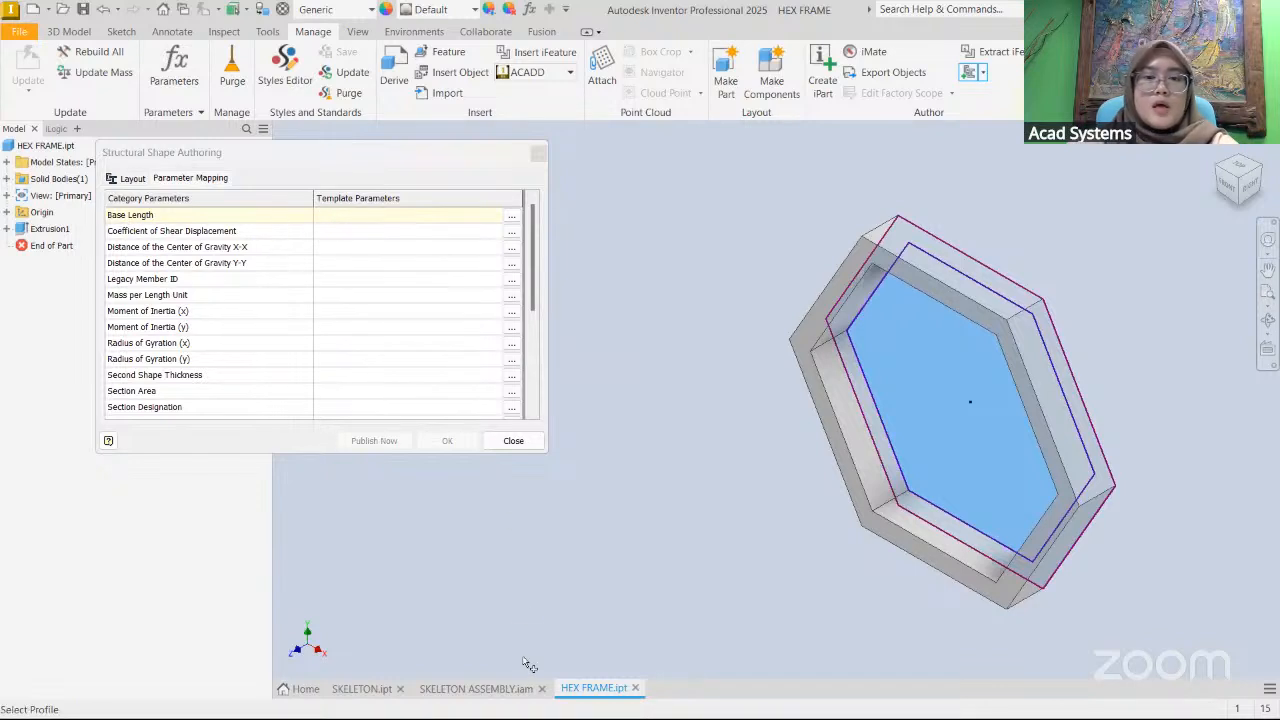
{"action": "left_click", "coordinate": [511, 215]}
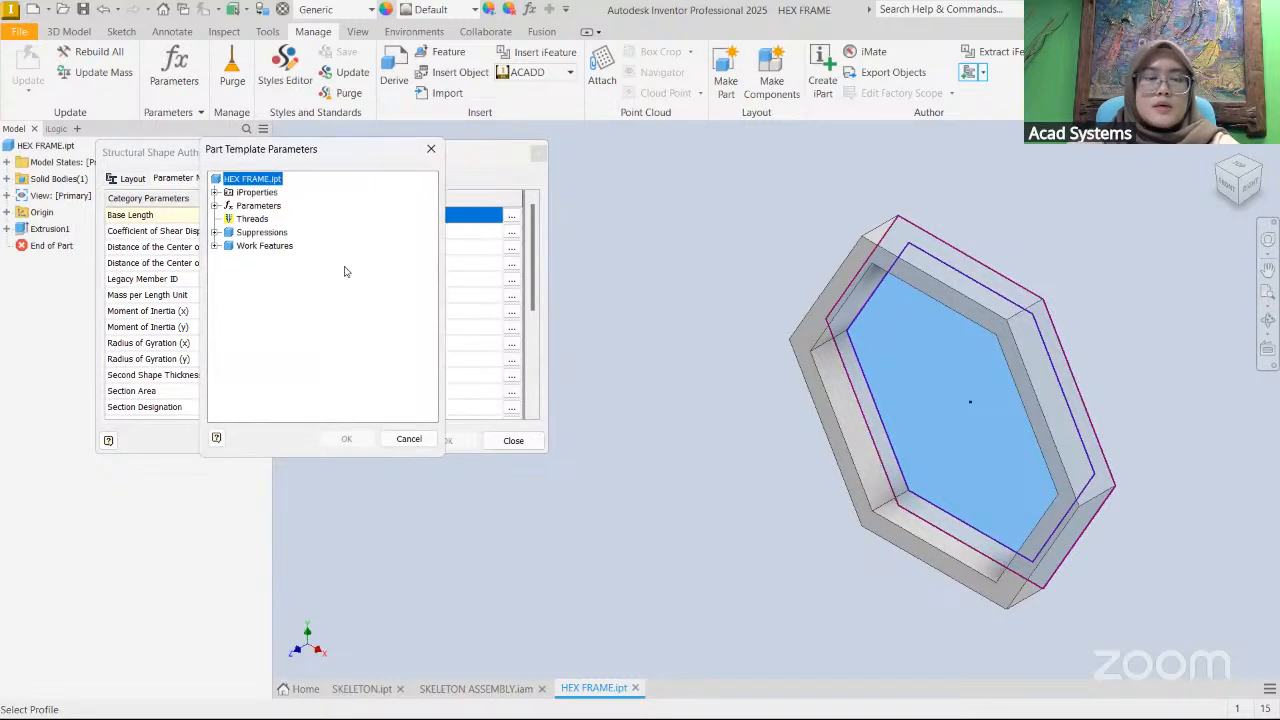
{"action": "left_click", "coordinate": [214, 205]}
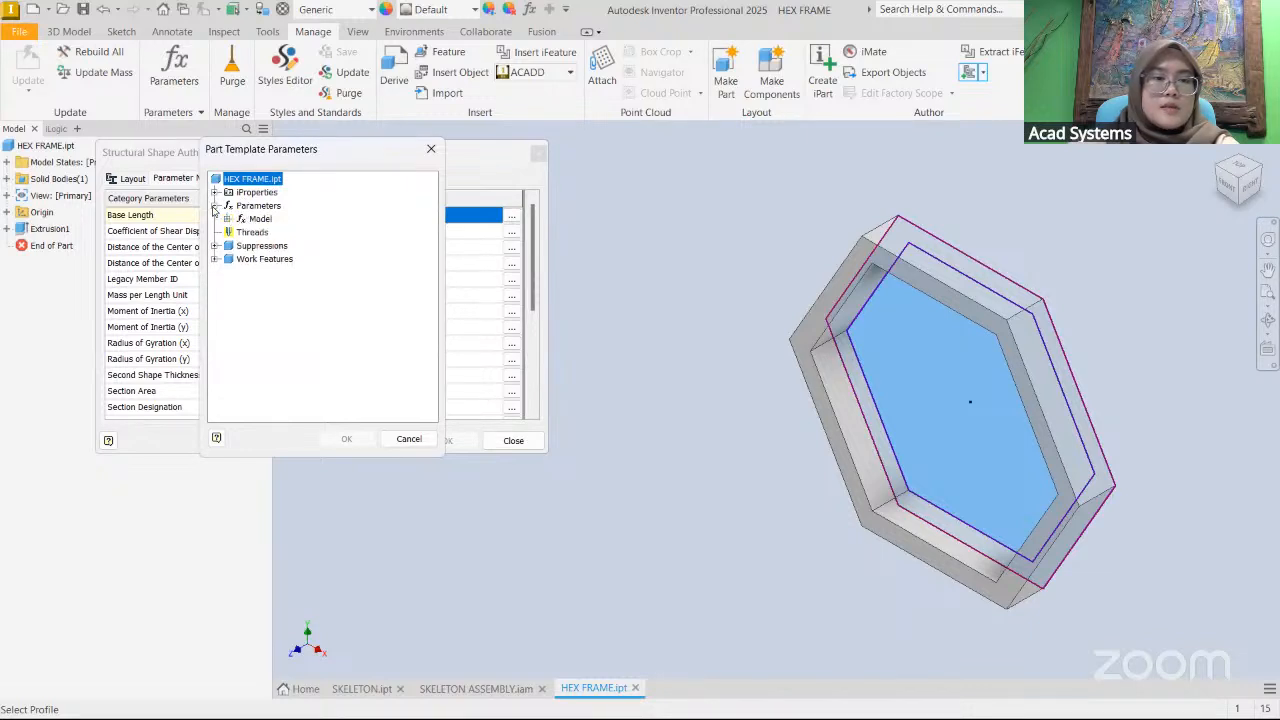
{"action": "left_click", "coordinate": [227, 218]}
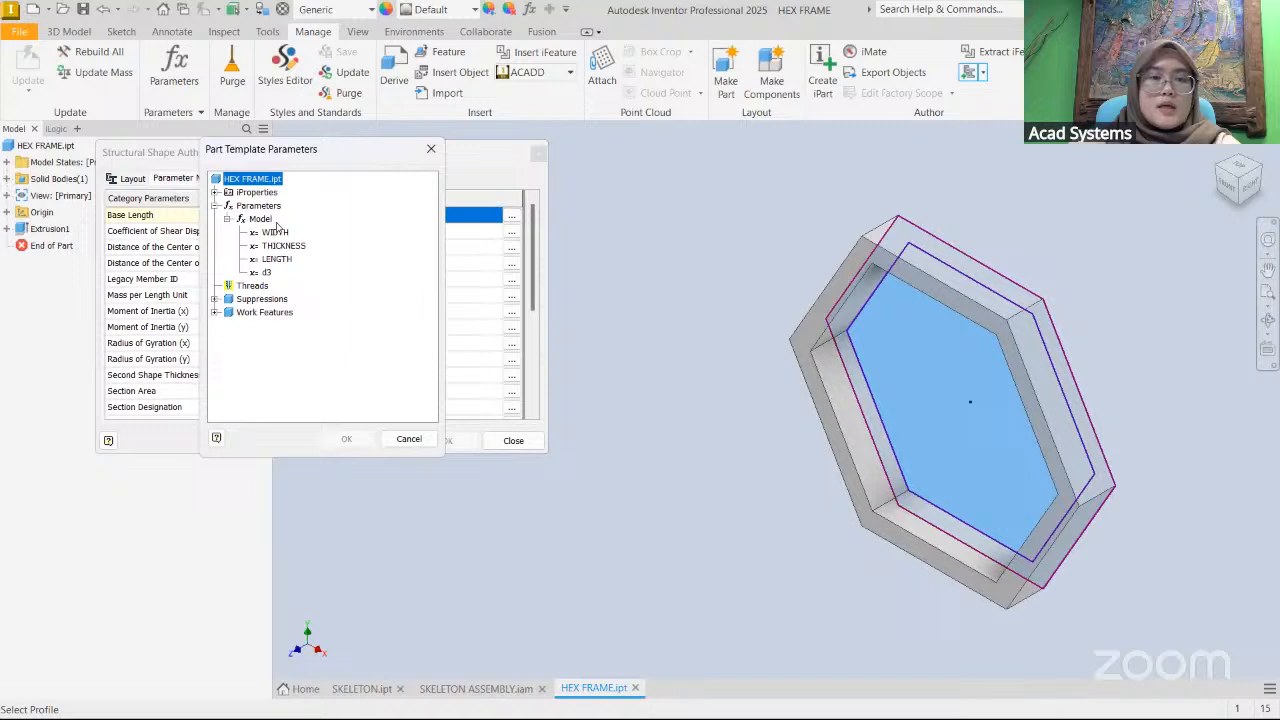
{"action": "left_click_drag", "start_coordinate": [291, 158], "coordinate": [662, 154]}
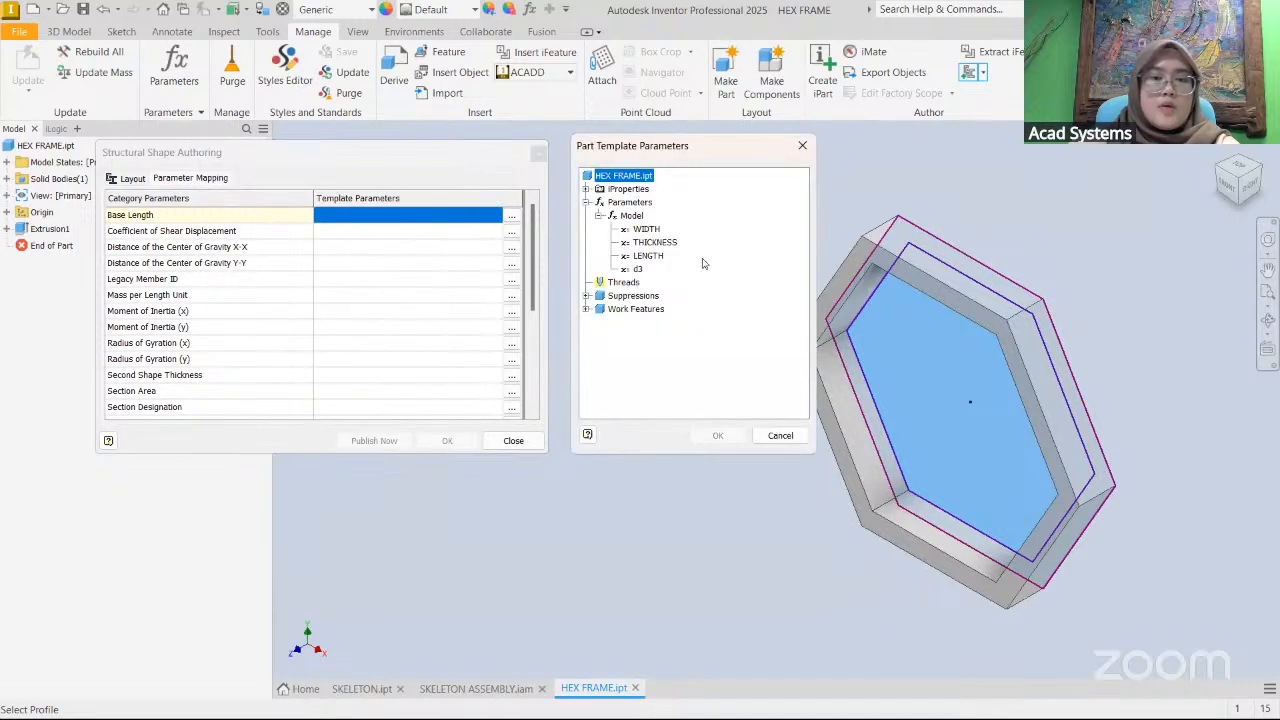
{"action": "left_click", "coordinate": [648, 256]}
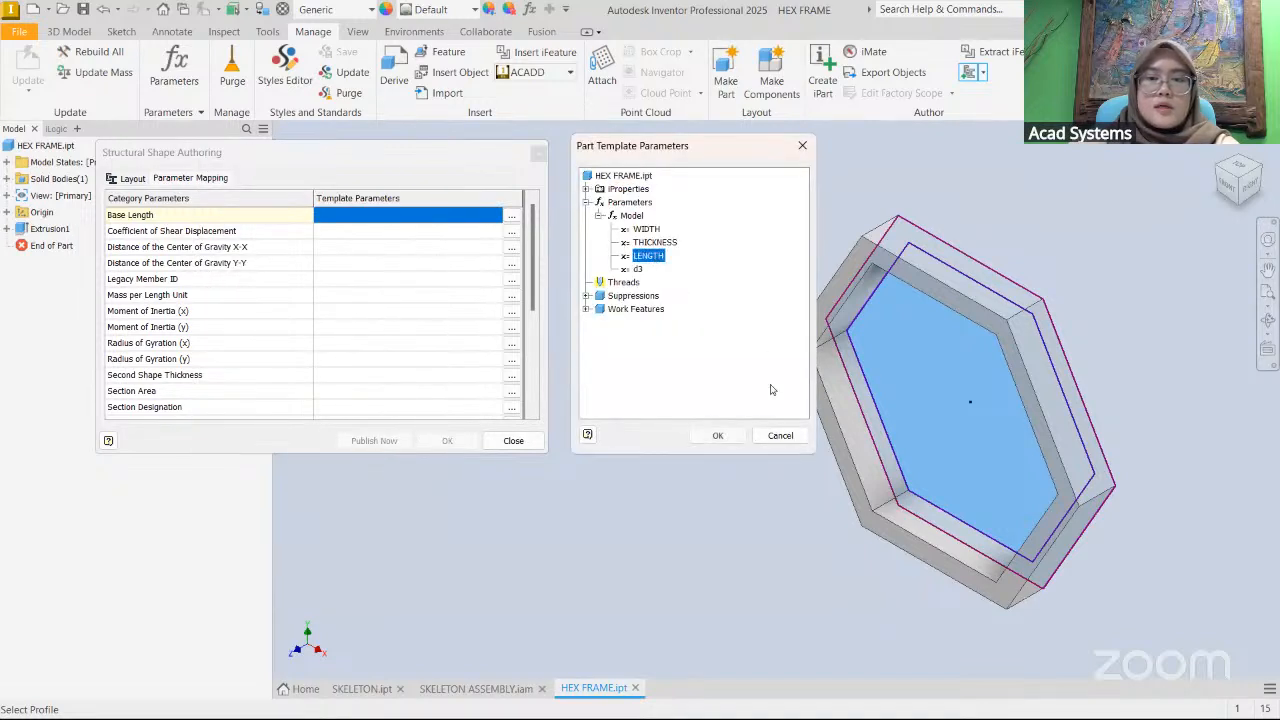
{"action": "left_click", "coordinate": [718, 435]}
- Map the Shape Thickness category parameter to the part's THICKNESS model parameter
{"action": "left_click_drag", "start_coordinate": [534, 288], "coordinate": [535, 376]}
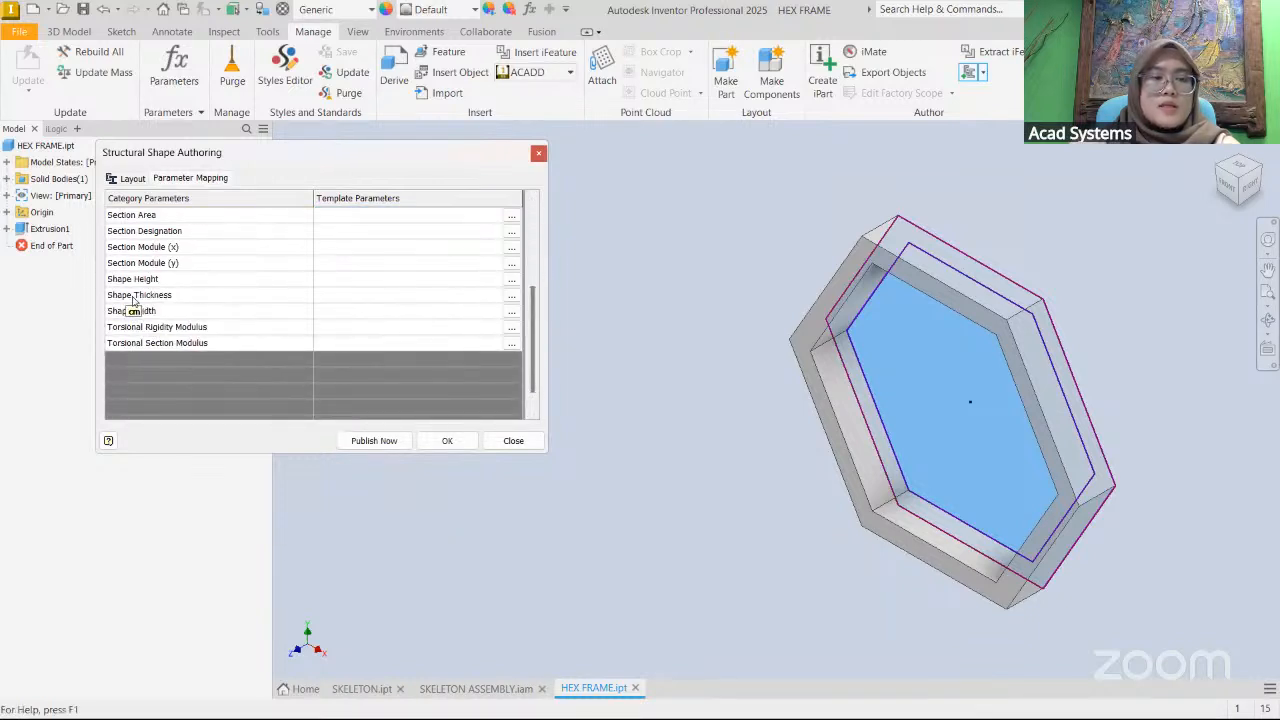
{"action": "left_click", "coordinate": [511, 295]}
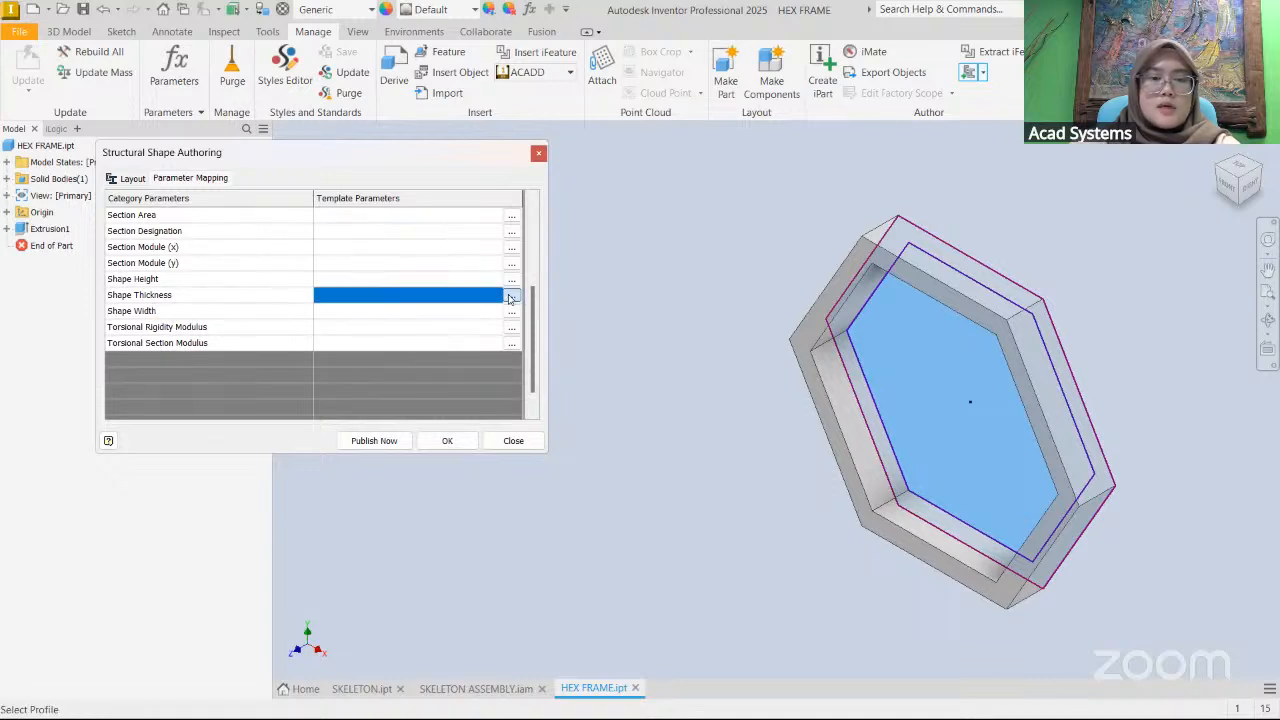
{"action": "left_click", "coordinate": [216, 206]}
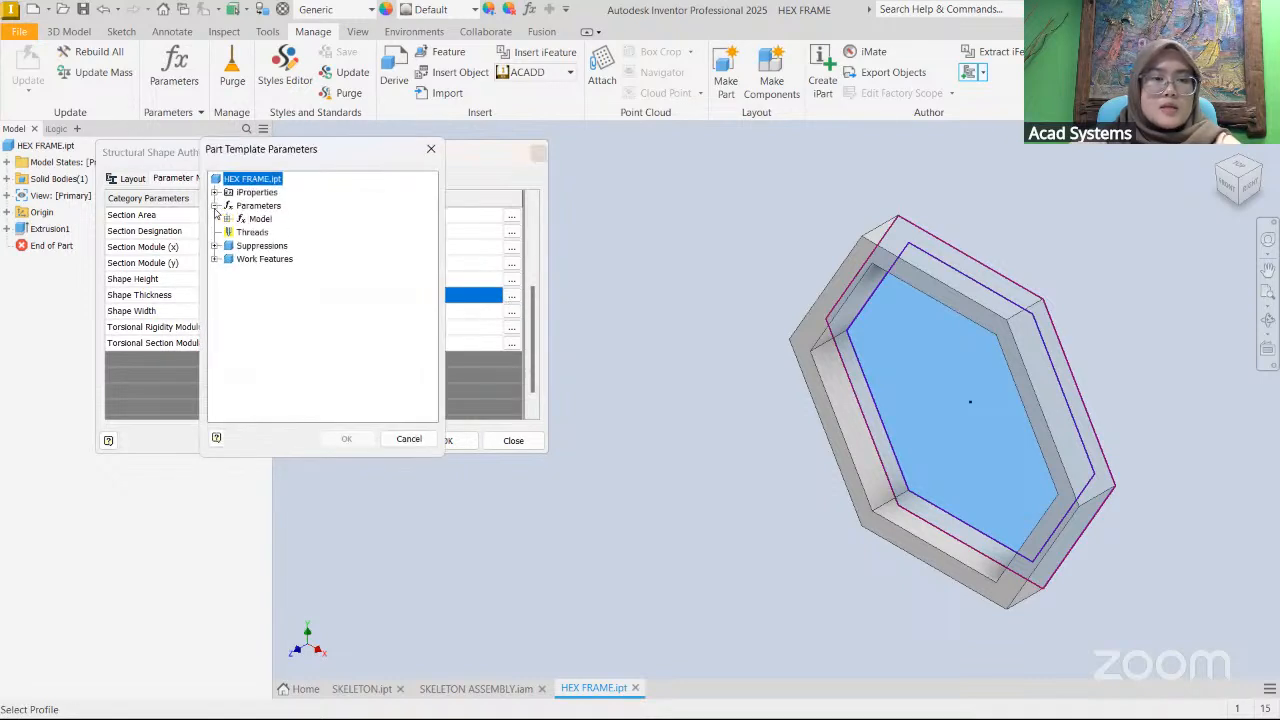
{"action": "left_click", "coordinate": [227, 219]}
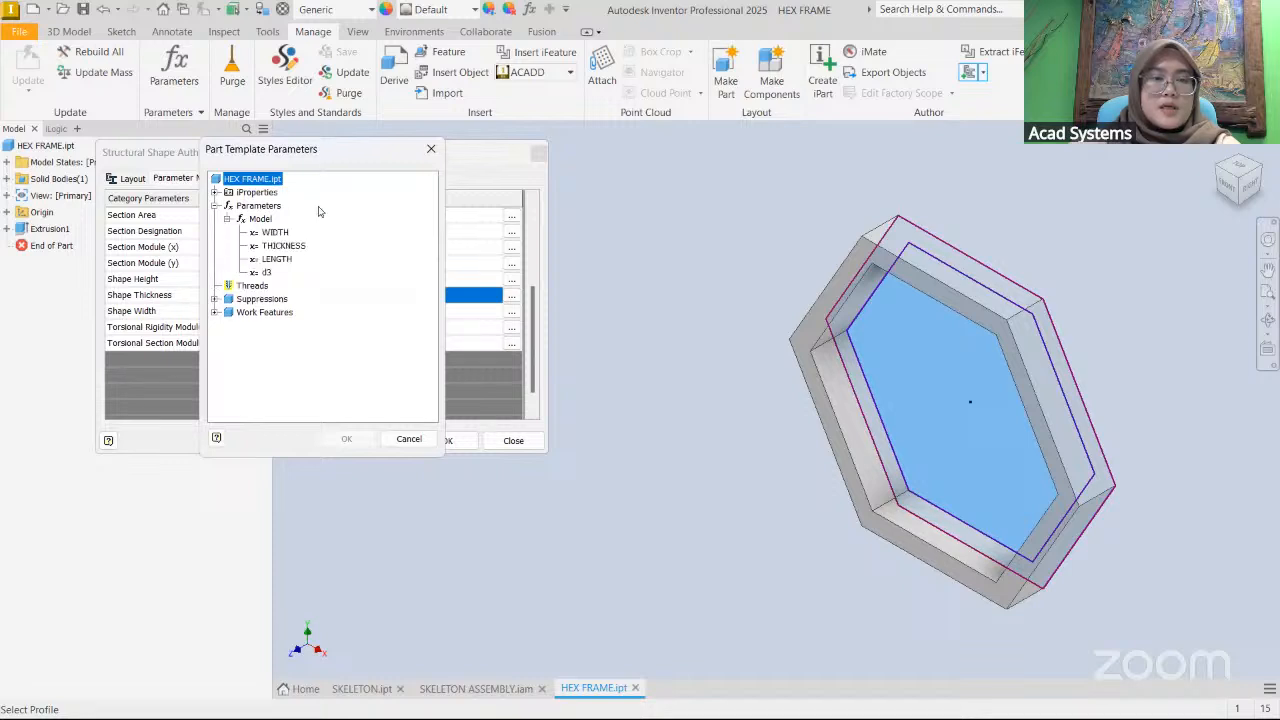
{"action": "left_click", "coordinate": [283, 246]}
{"action": "left_click", "coordinate": [346, 439]}
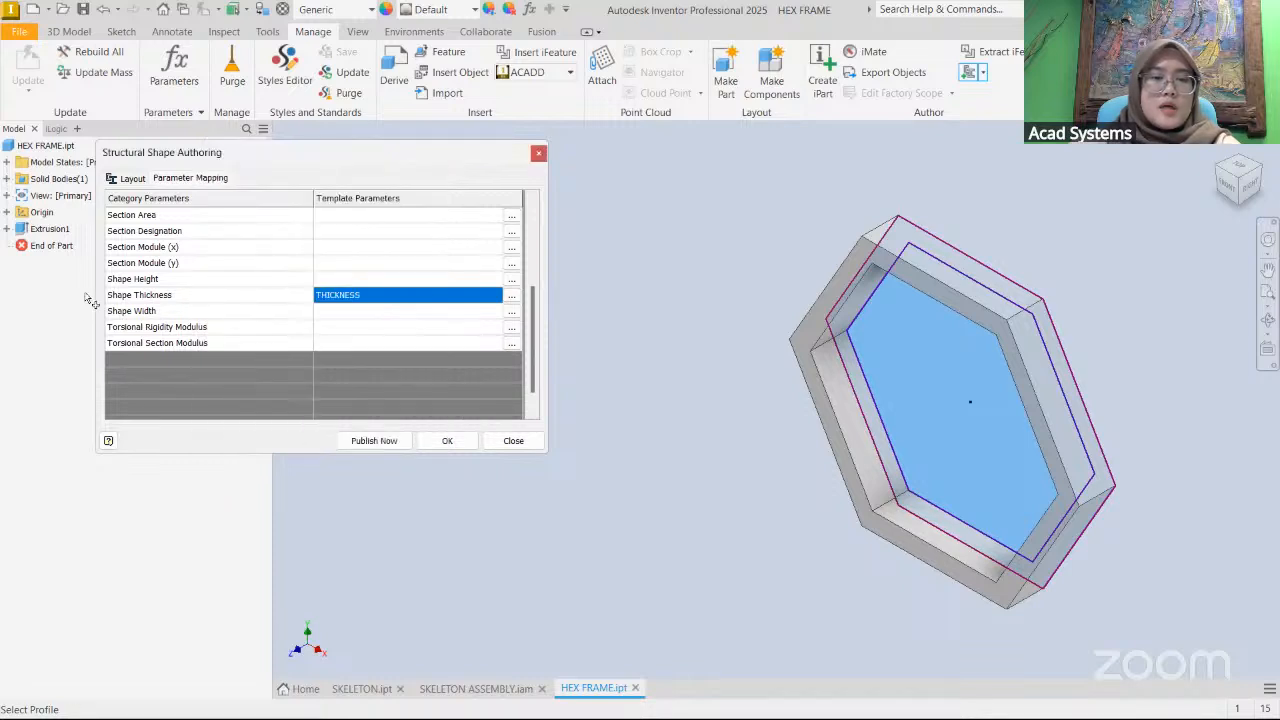
- Map the Shape Width category parameter to the part's WIDTH model parameter and review the Base Length mapping
{"action": "left_click", "coordinate": [511, 314]}
{"action": "left_click", "coordinate": [215, 205]}
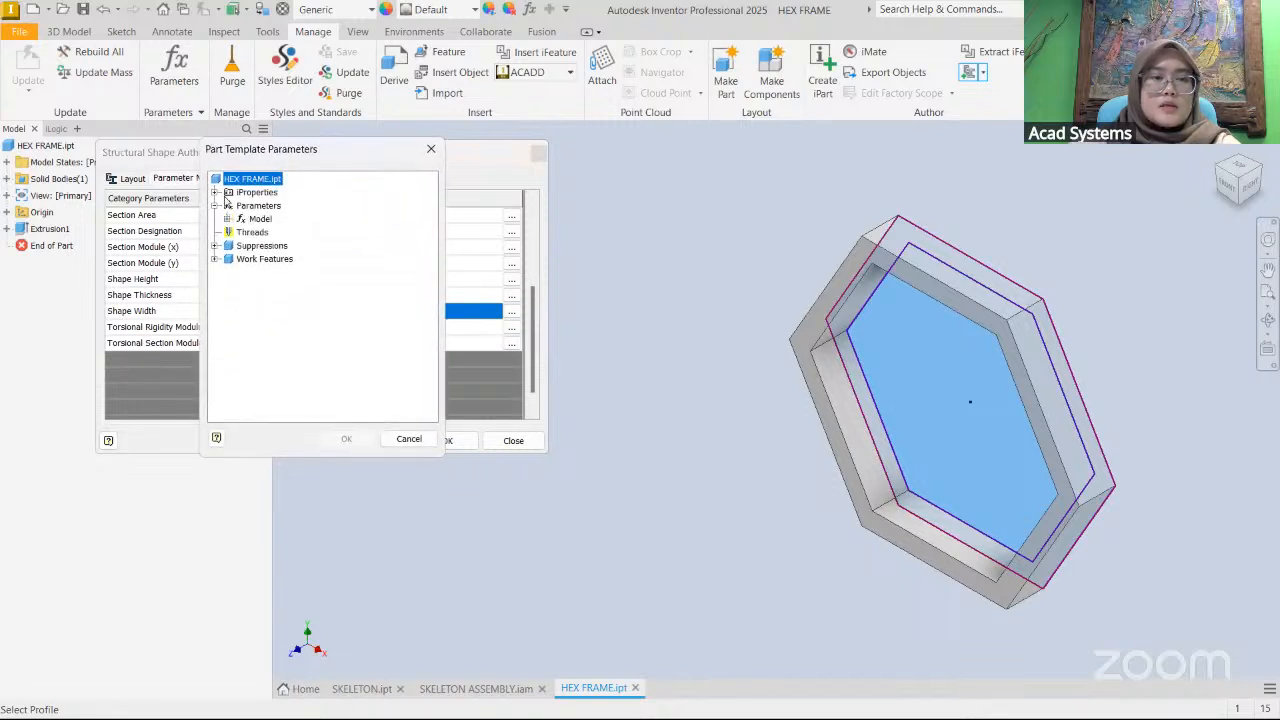
{"action": "left_click", "coordinate": [228, 219]}
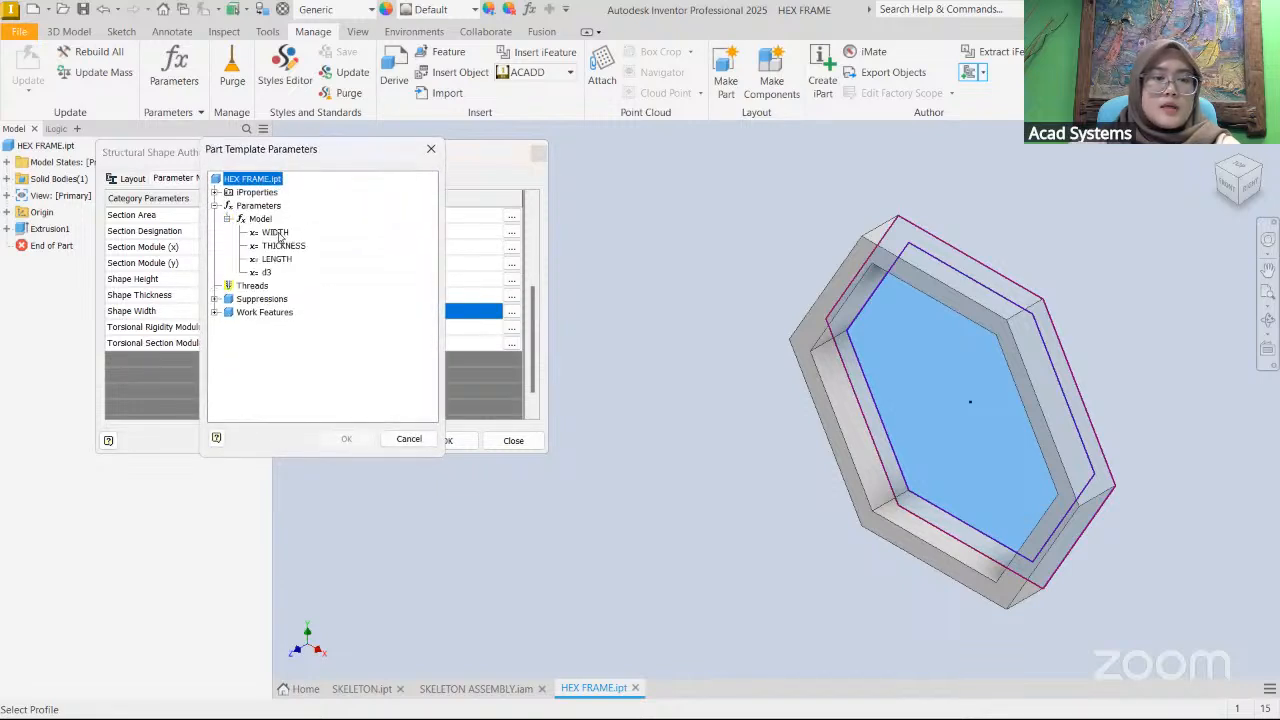
{"action": "left_click", "coordinate": [276, 233]}
{"action": "left_click", "coordinate": [346, 439]}
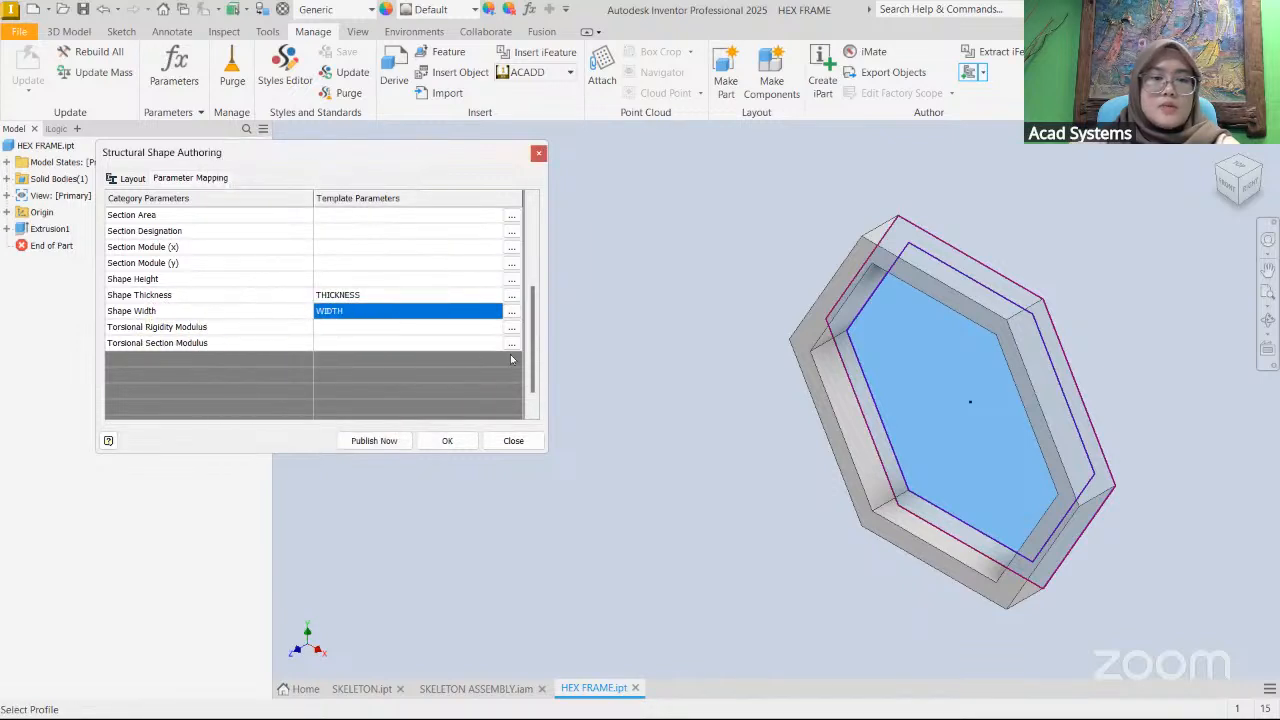
{"action": "scroll", "coordinate": [530, 362], "scroll_direction": "up", "scroll_amount": 5}
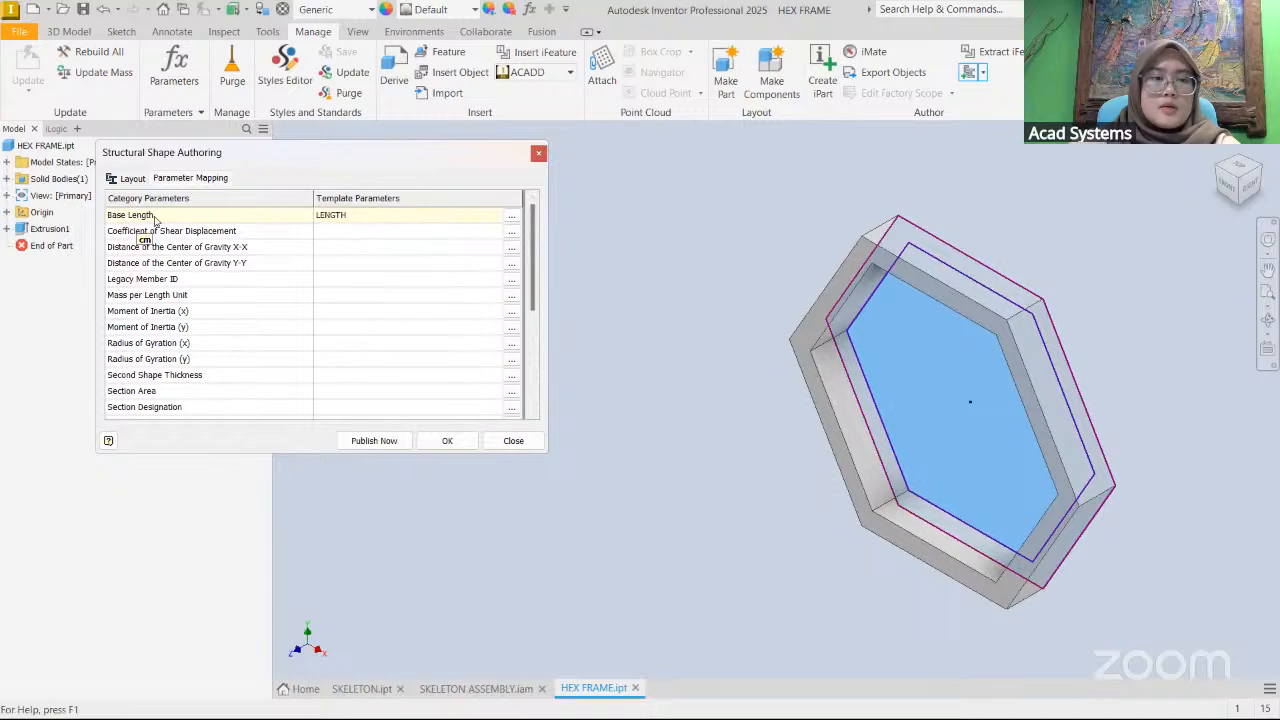
- Start publishing the authored hexagonal shape to the FOL FRAME library with English as the language
{"action": "left_click", "coordinate": [376, 442]}
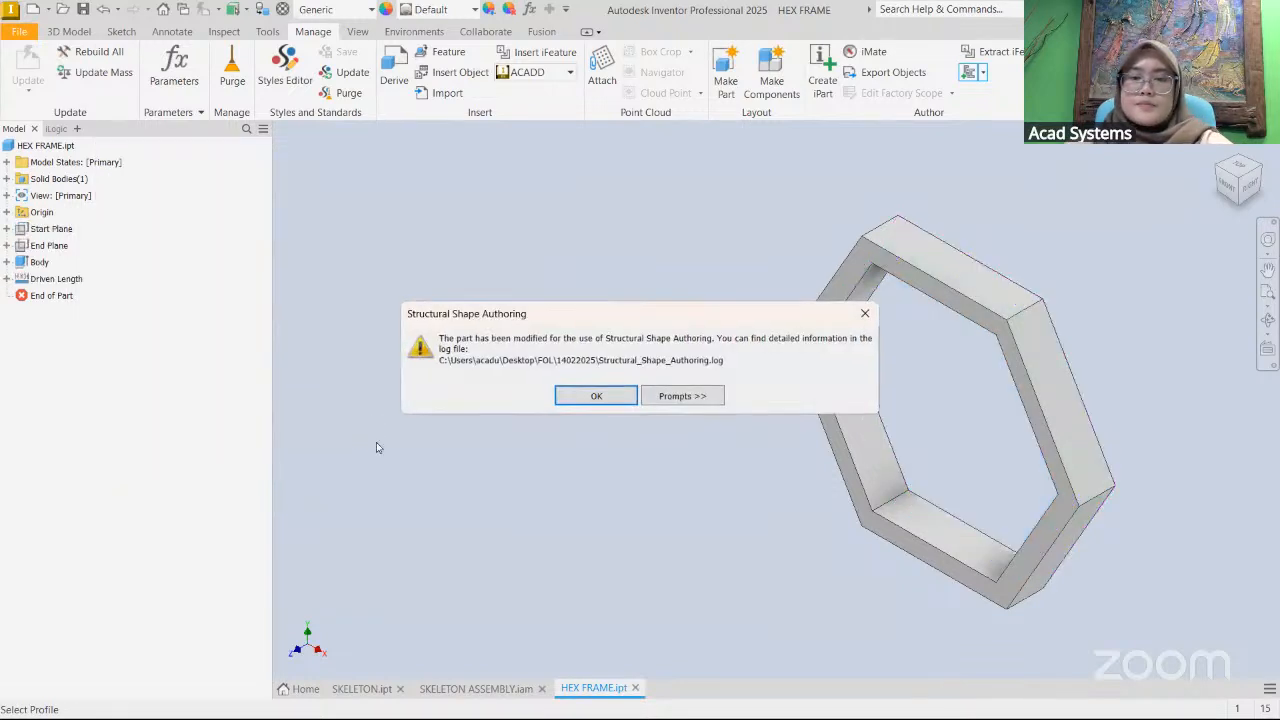
{"action": "left_click", "coordinate": [595, 396]}
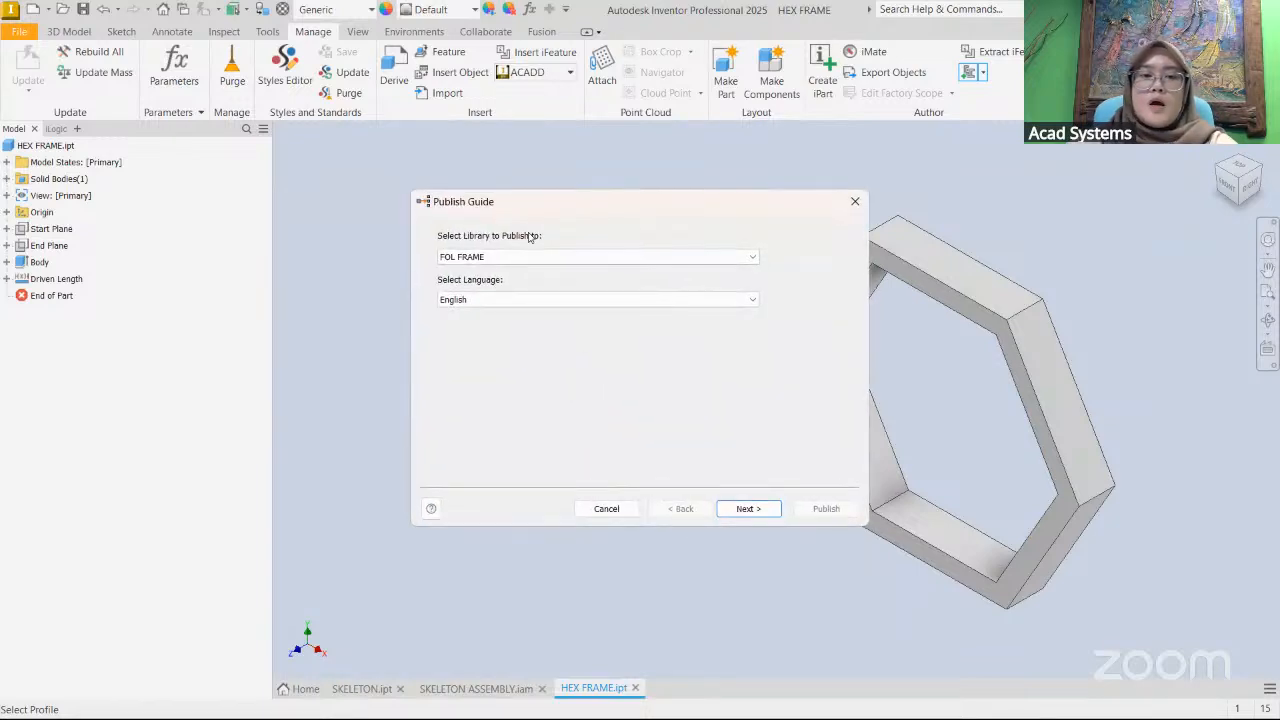
{"action": "left_click", "coordinate": [477, 258]}
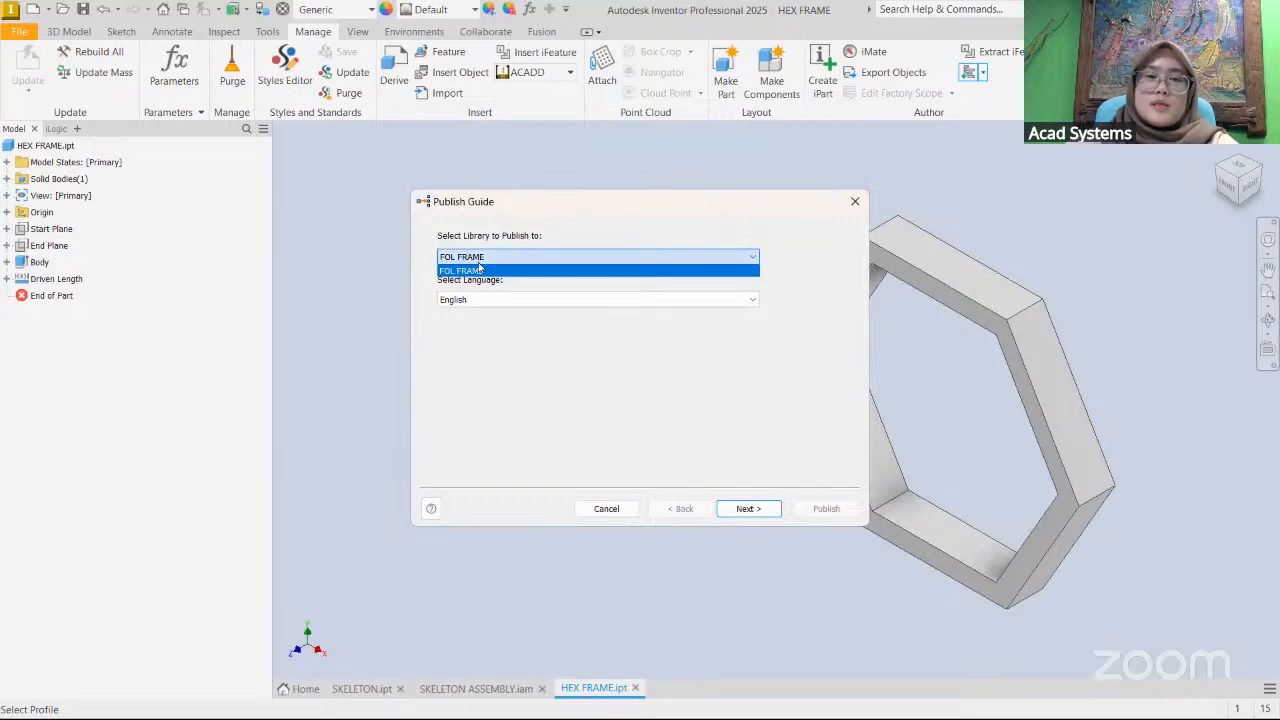
{"action": "left_click", "coordinate": [485, 258]}
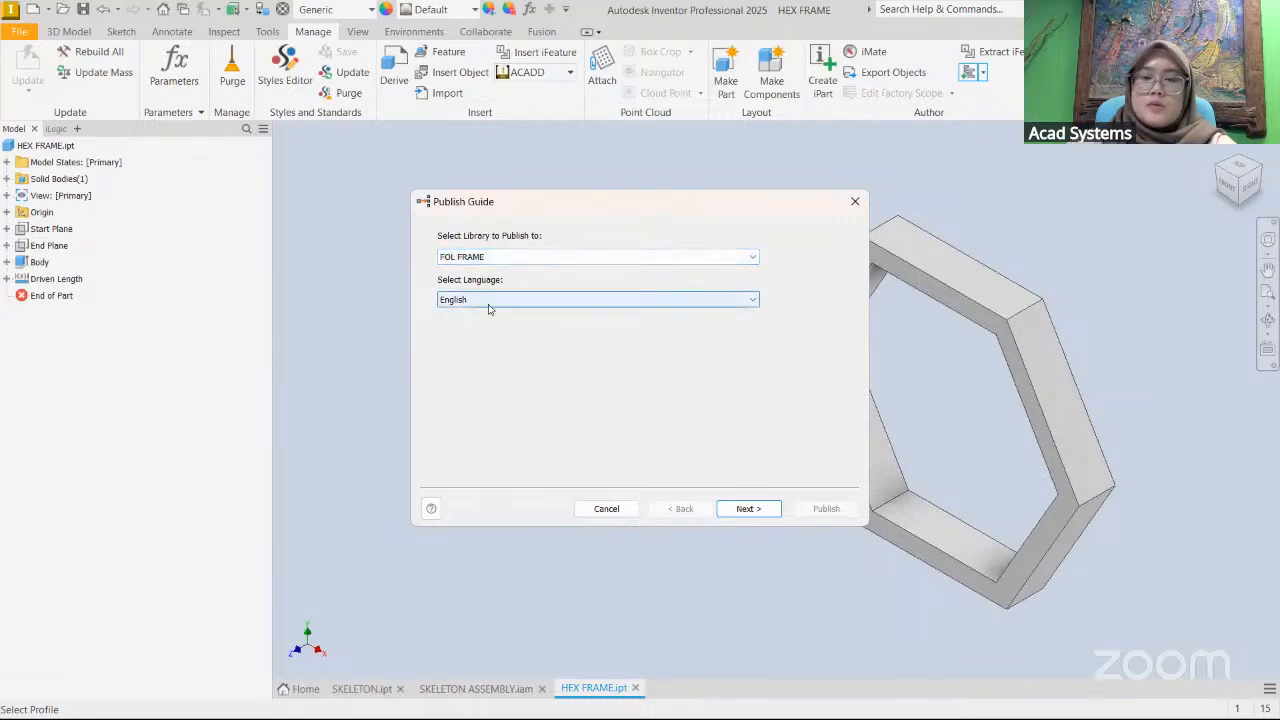
{"action": "left_click", "coordinate": [748, 509]}
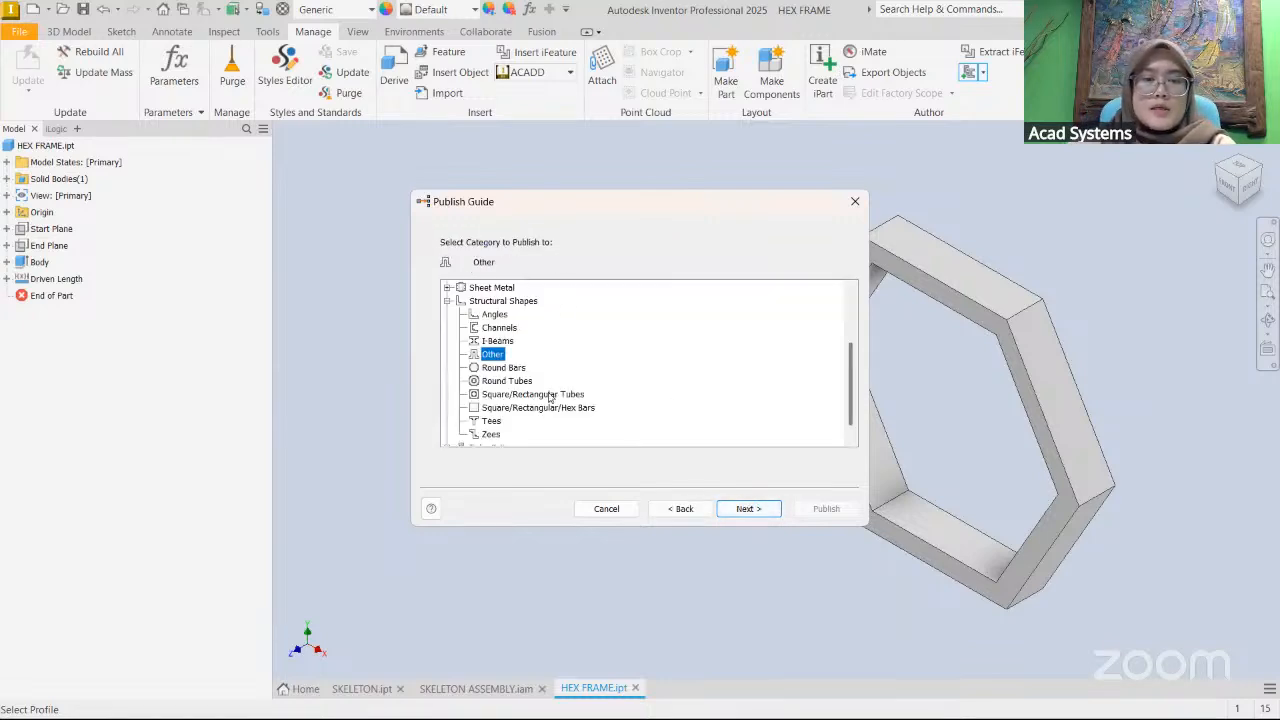
- Keep Other under Structural Shapes as the publishing category and accept the LENGTH, THICKNESS and WIDTH column mappings
{"action": "scroll", "coordinate": [505, 345], "scroll_direction": "down", "scroll_amount": 1}
{"action": "scroll", "coordinate": [460, 350], "scroll_direction": "up", "scroll_amount": 3}
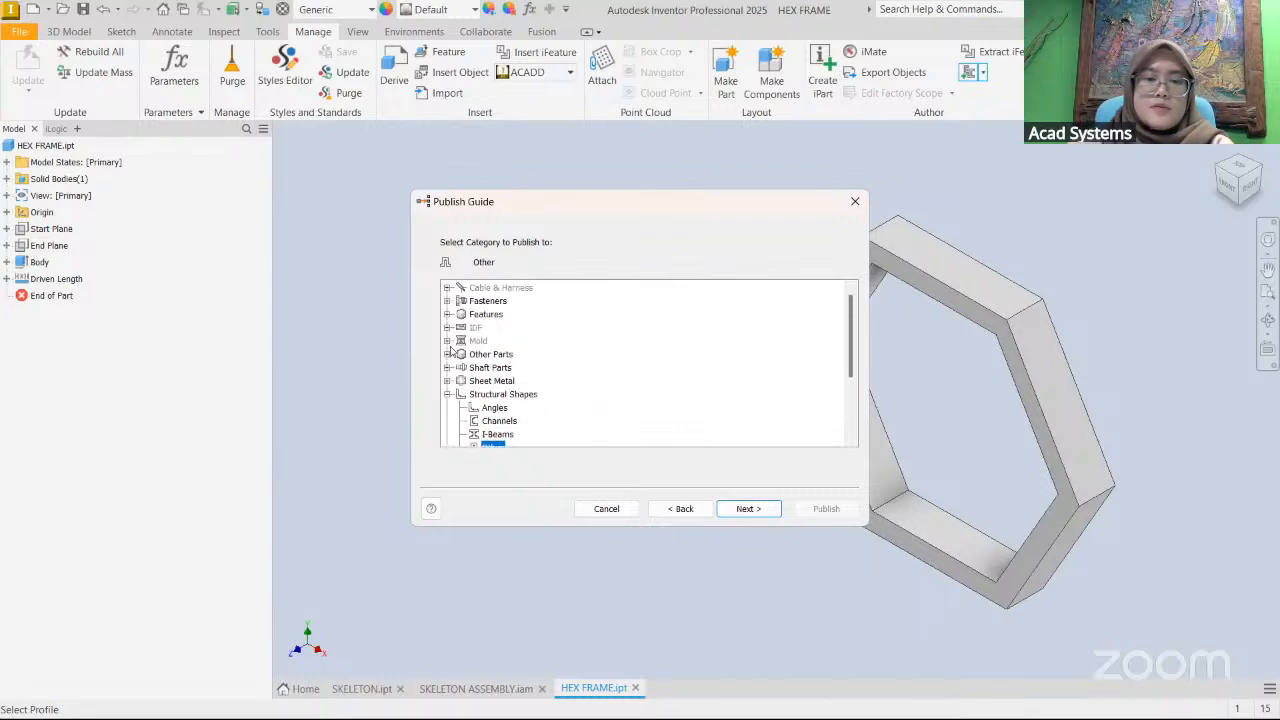
{"action": "scroll", "coordinate": [505, 350], "scroll_direction": "down", "scroll_amount": 2}
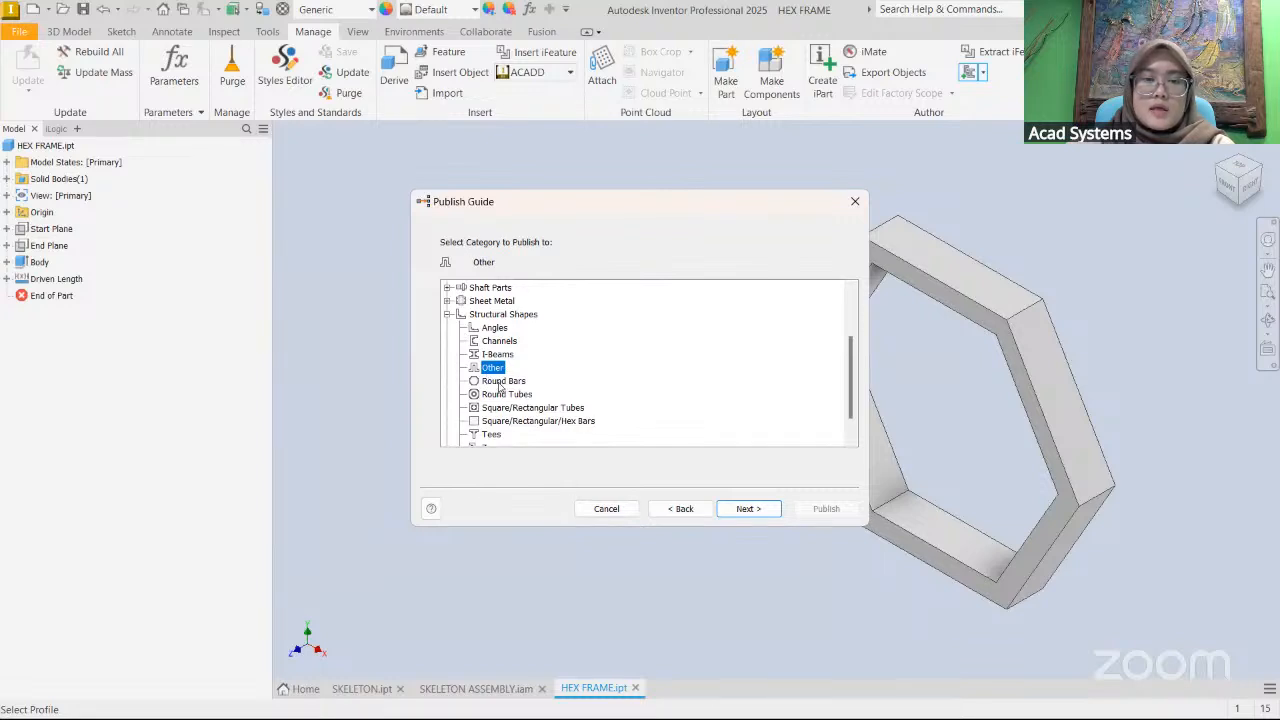
{"action": "left_click", "coordinate": [740, 510]}
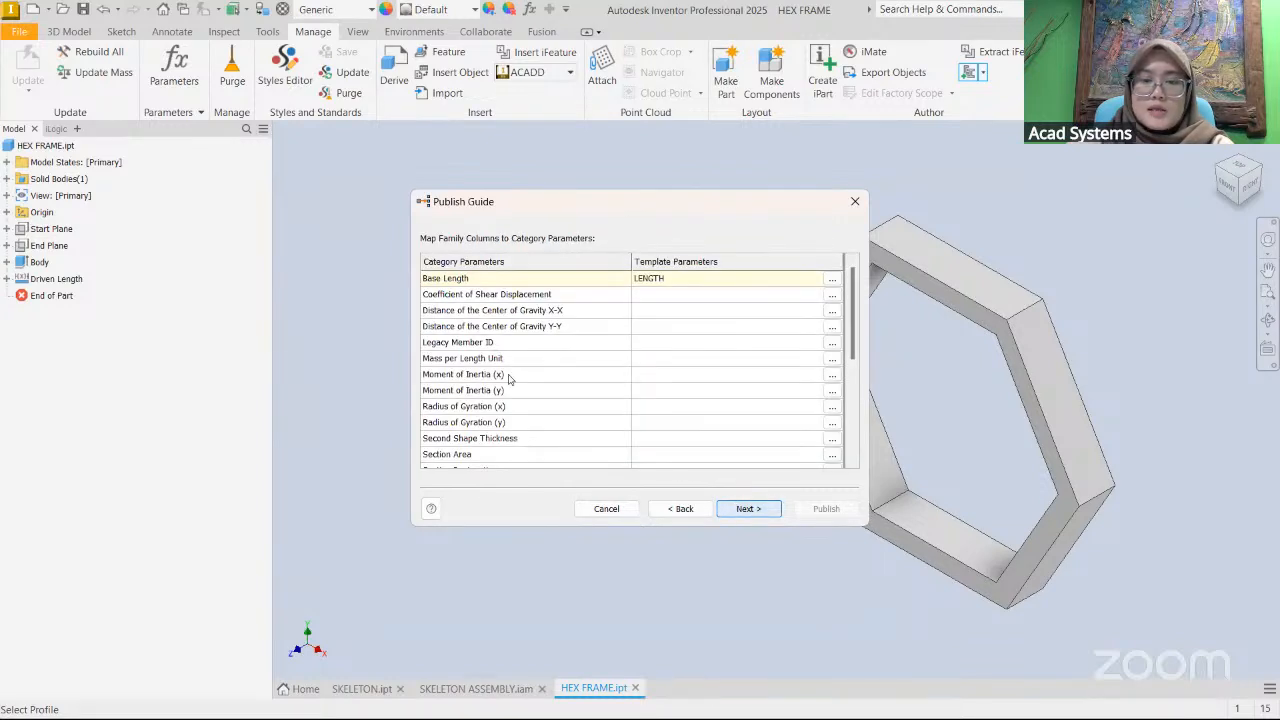
{"action": "scroll", "coordinate": [578, 391], "scroll_direction": "down", "scroll_amount": 3}
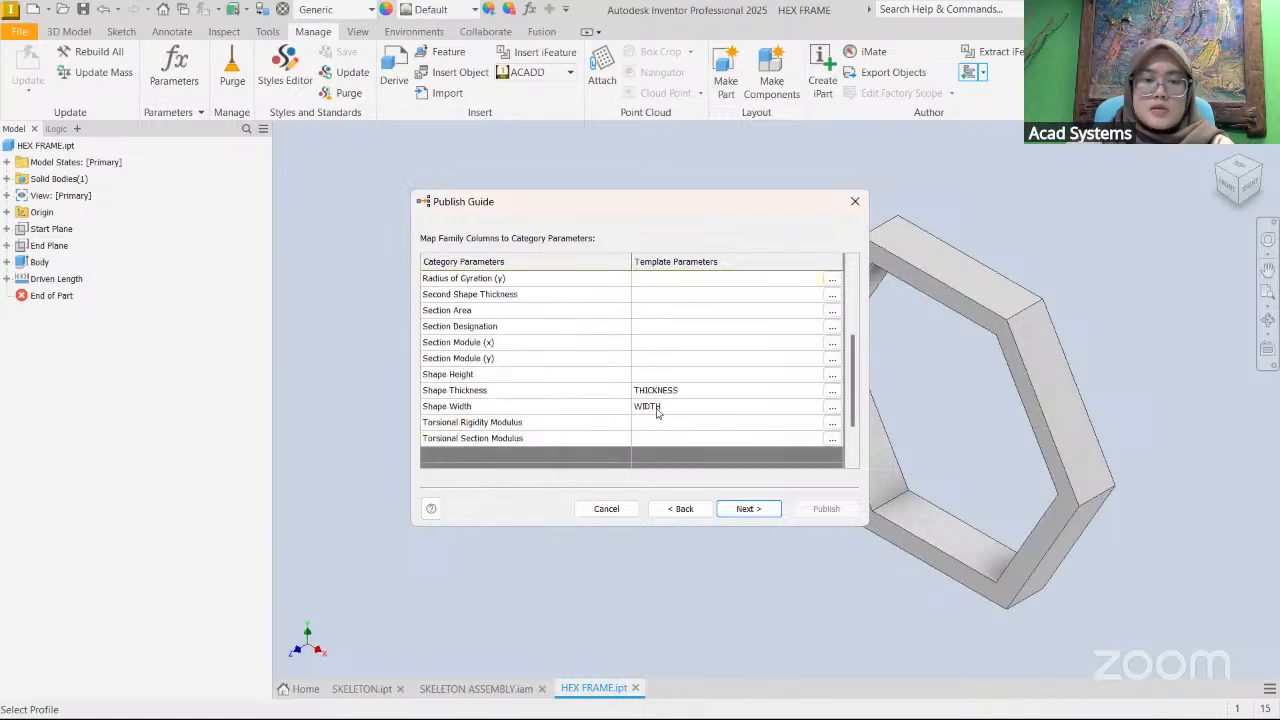
{"action": "left_click", "coordinate": [750, 509]}
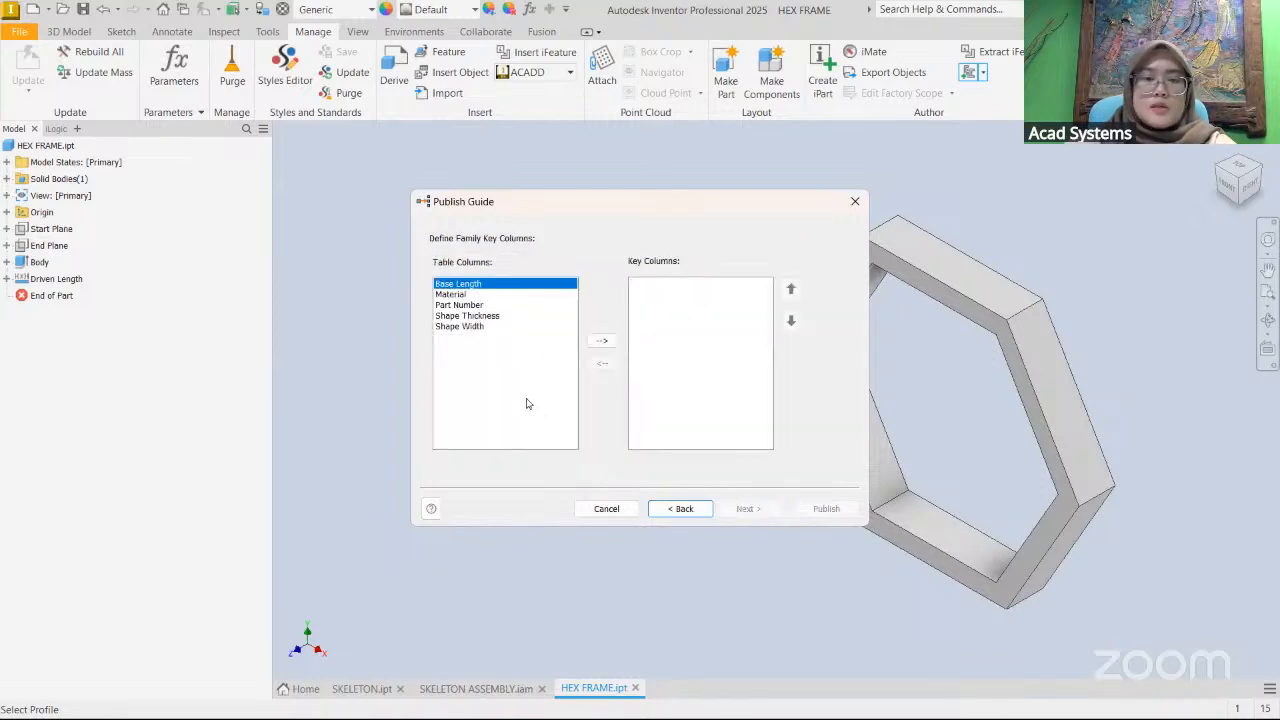
- Define Shape Width and Shape Thickness as the family's key columns
{"action": "left_click", "coordinate": [472, 326]}
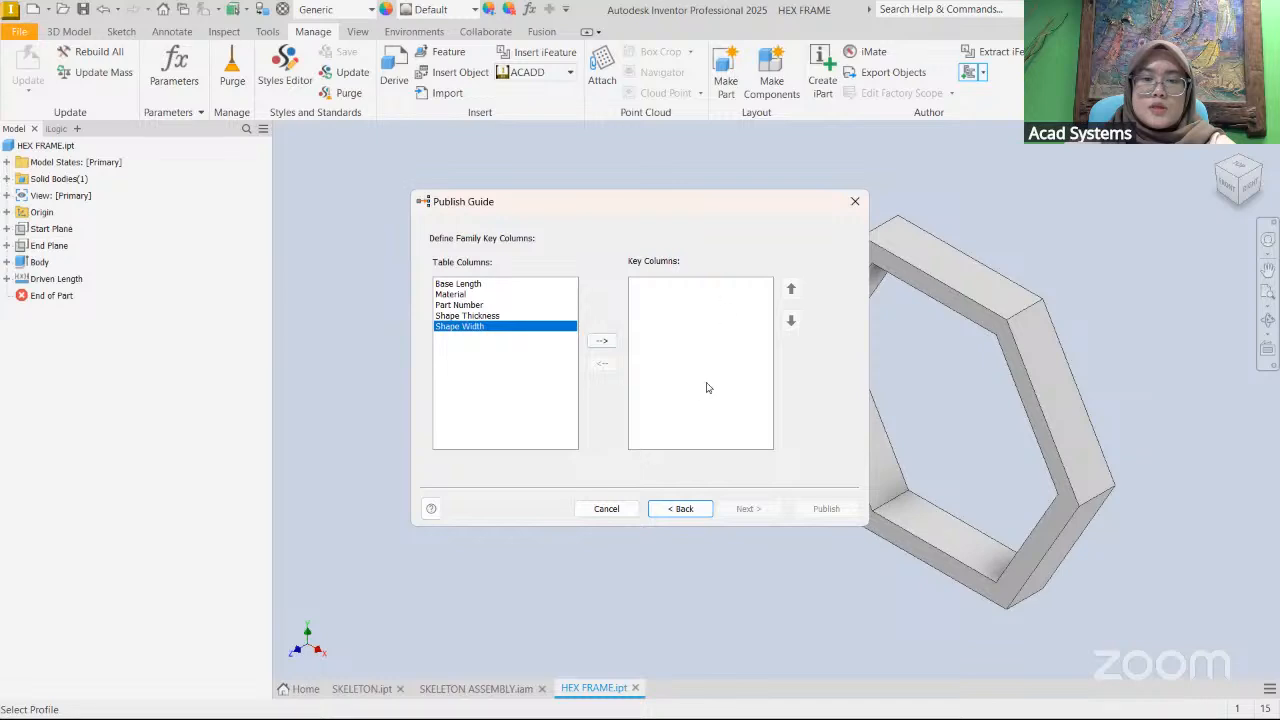
{"action": "left_click", "coordinate": [601, 343]}
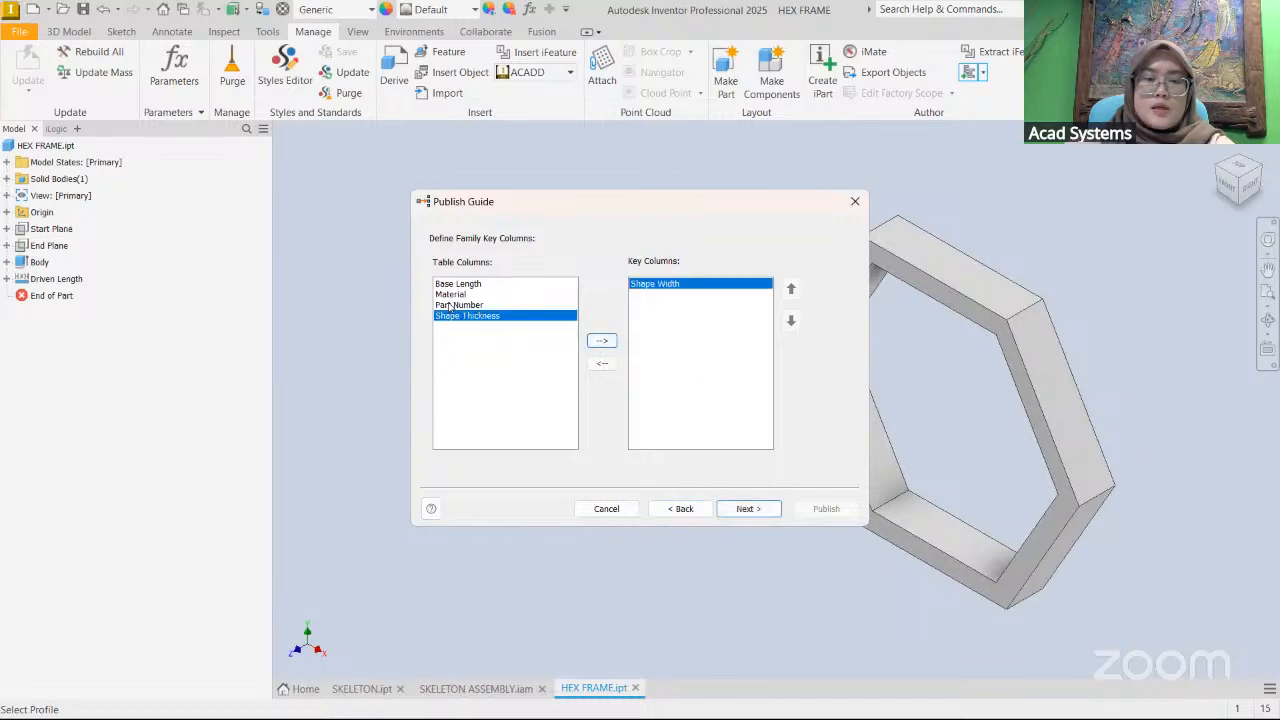
{"action": "left_click", "coordinate": [600, 342]}
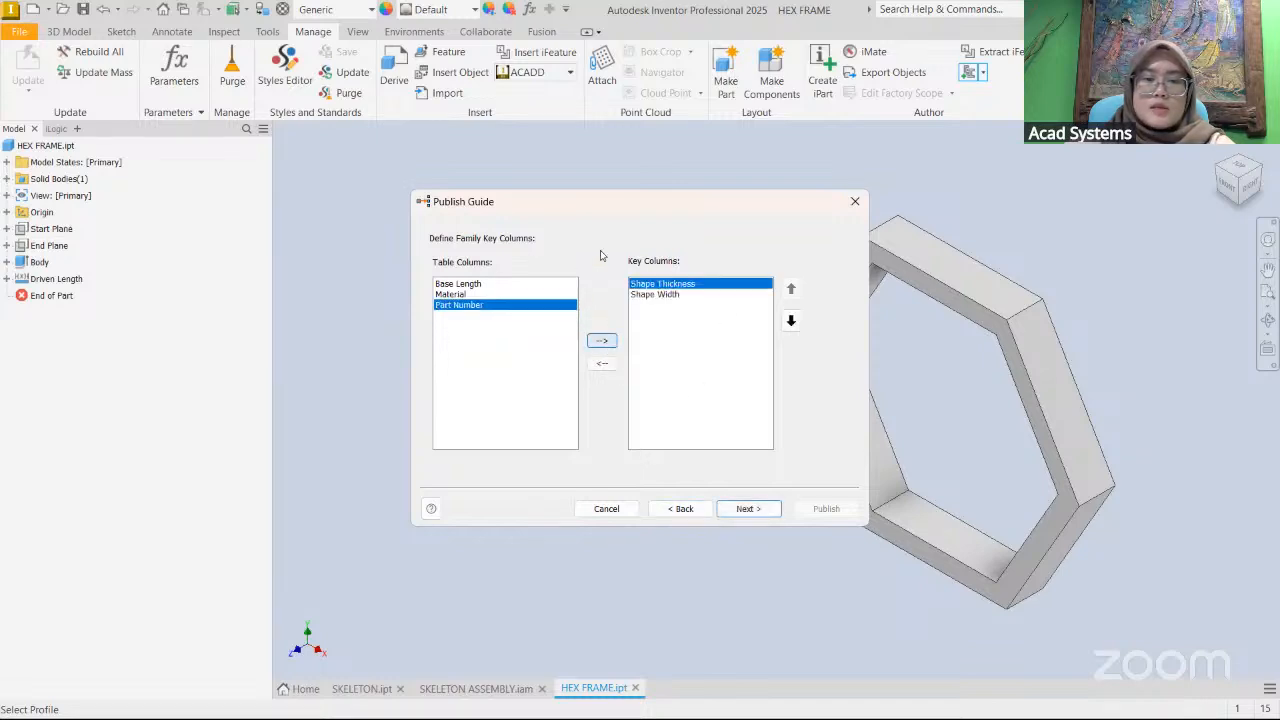
{"action": "left_click", "coordinate": [746, 509]}
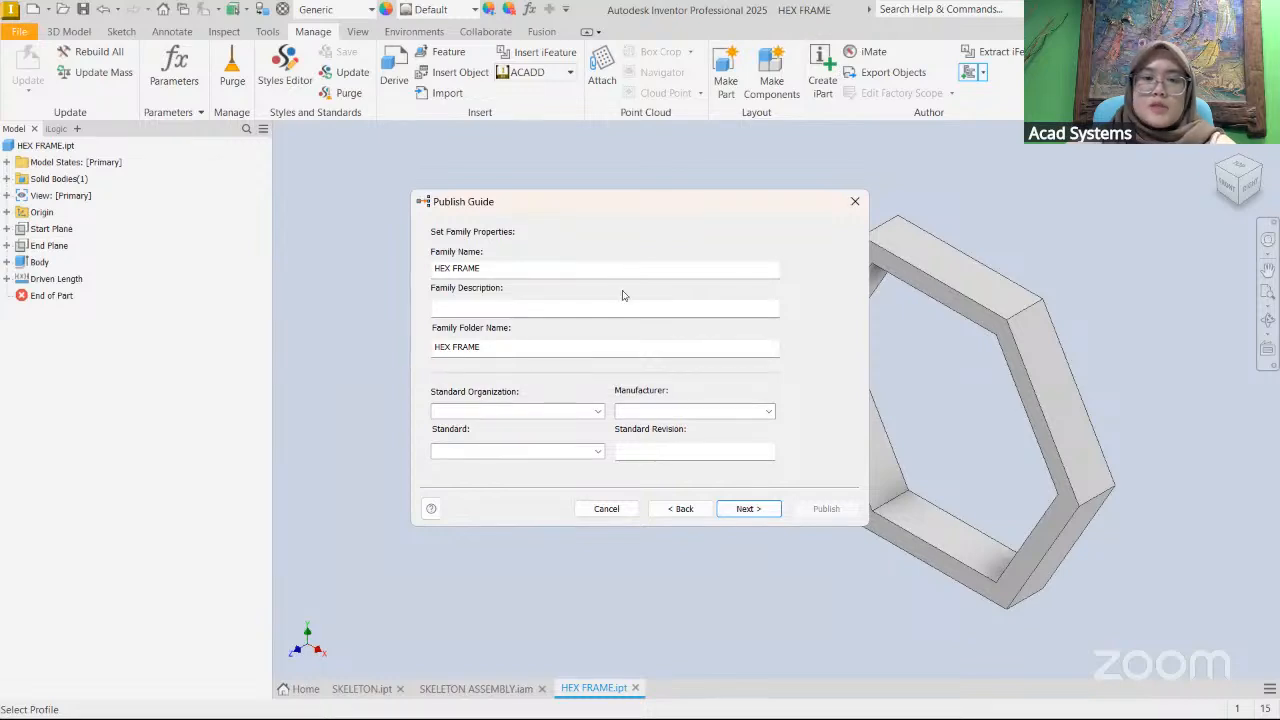
- Set the family's Standard Organization, Manufacturer and Standard to ACAD
{"action": "left_click", "coordinate": [597, 412]}
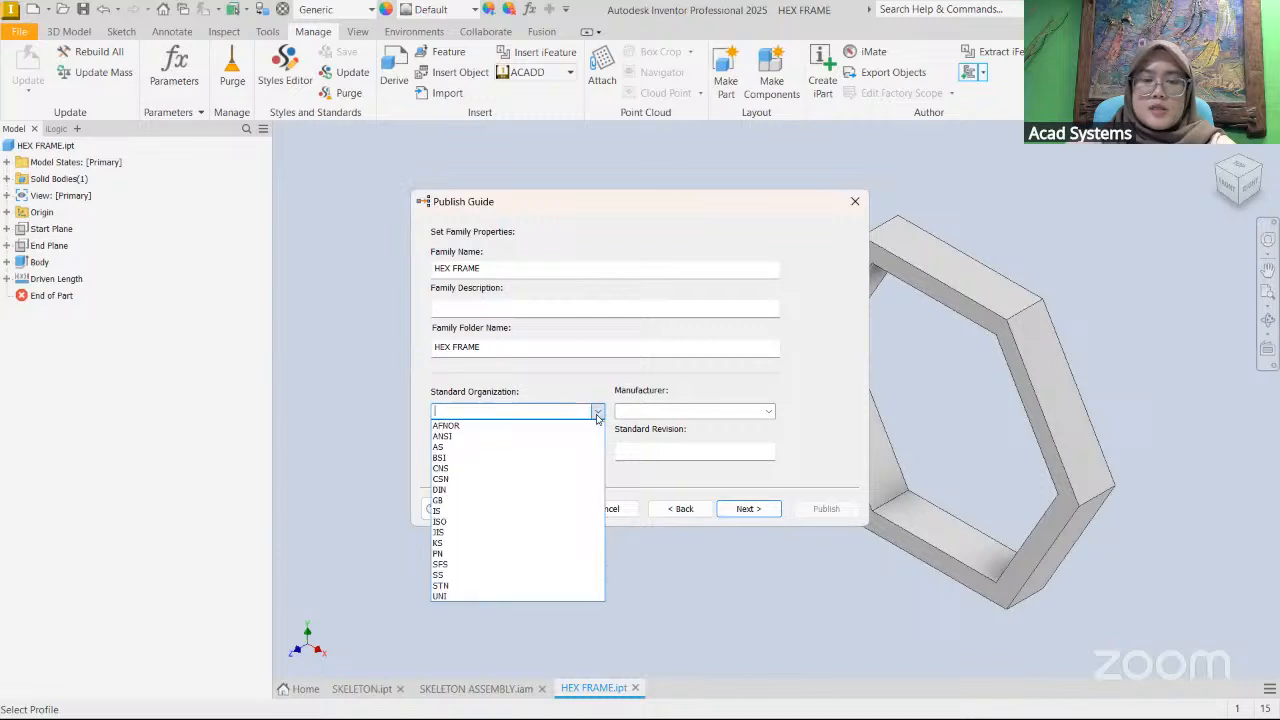
{"action": "left_click", "coordinate": [453, 410]}
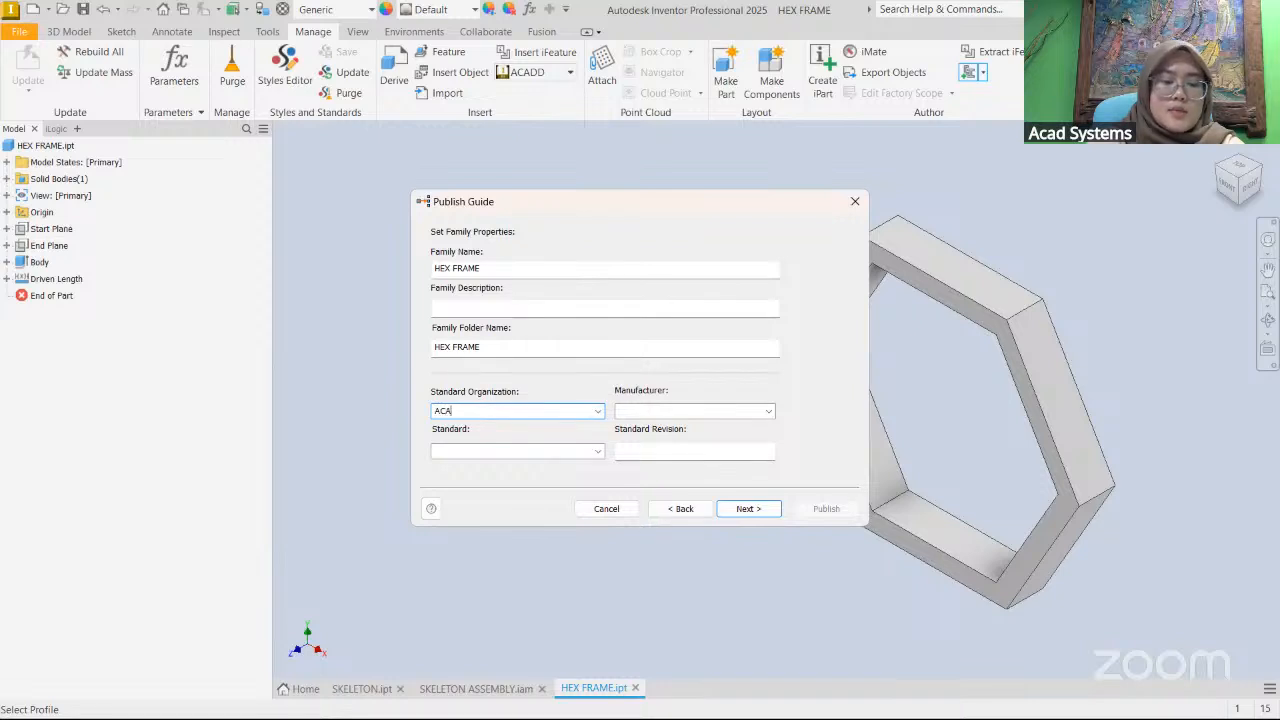
{"action": "left_click", "coordinate": [640, 405]}
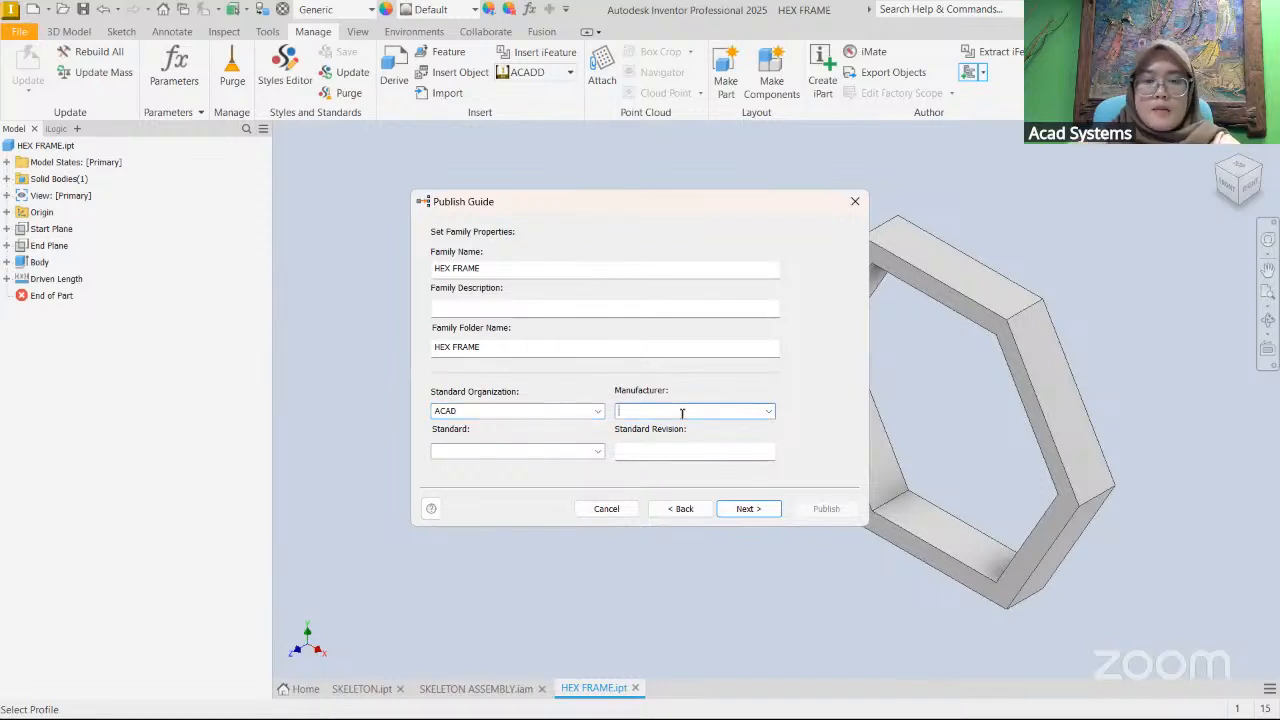
{"action": "left_click", "coordinate": [769, 411]}
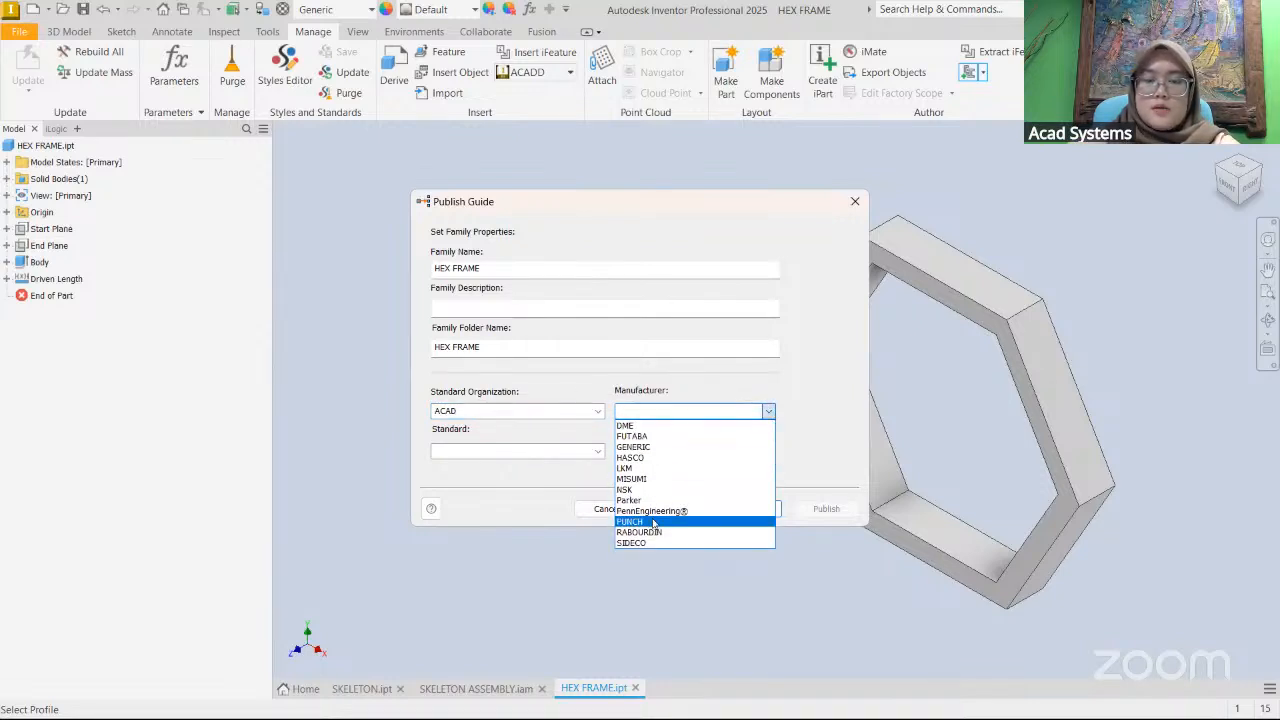
{"action": "left_click", "coordinate": [766, 412]}
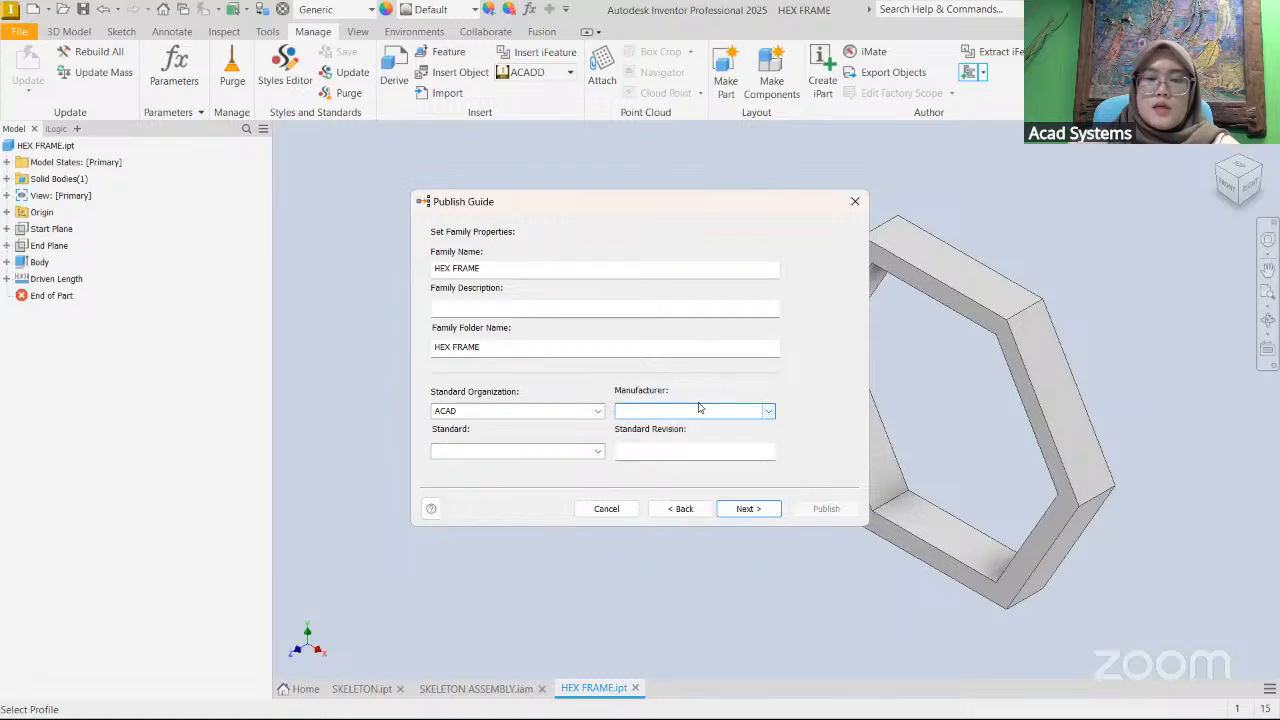
{"action": "type", "text": "ACAD"}
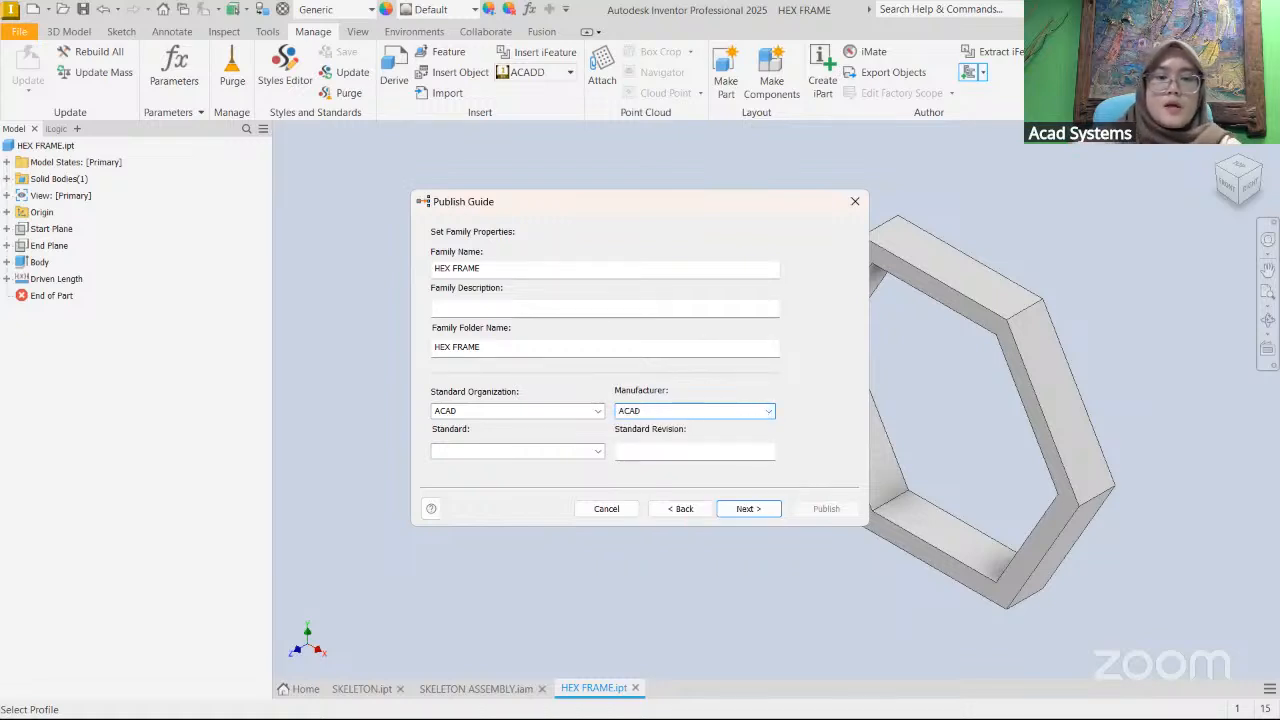
{"action": "left_click", "coordinate": [508, 450]}
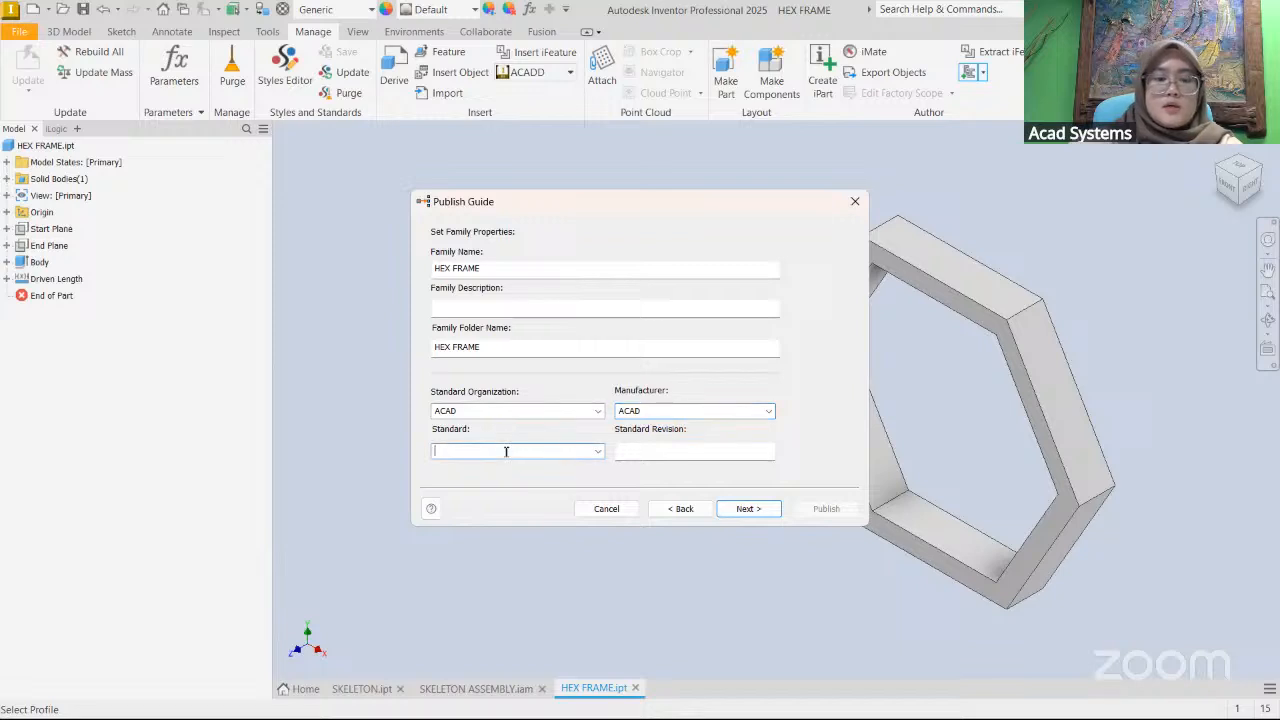
{"action": "type", "text": "ACAD"}
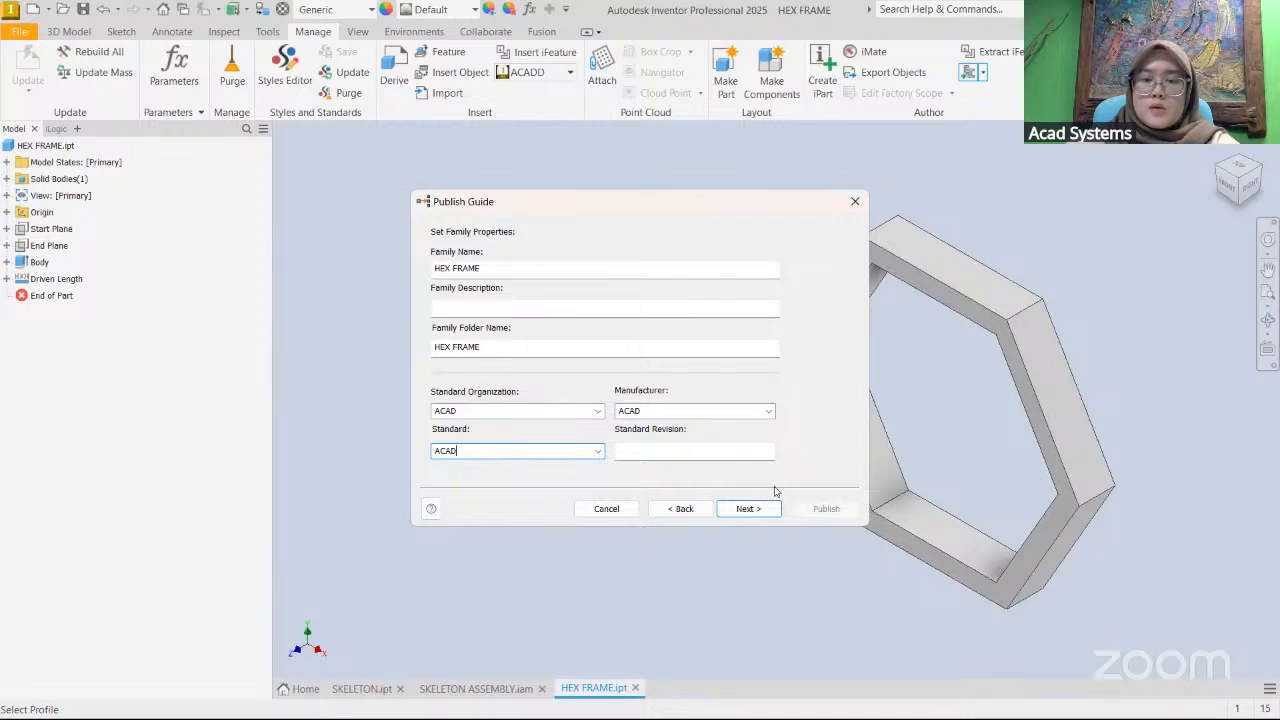
- Accept the family properties and the default hexagon thumbnail, and publish the HEX FRAME family
{"action": "left_click", "coordinate": [748, 509]}
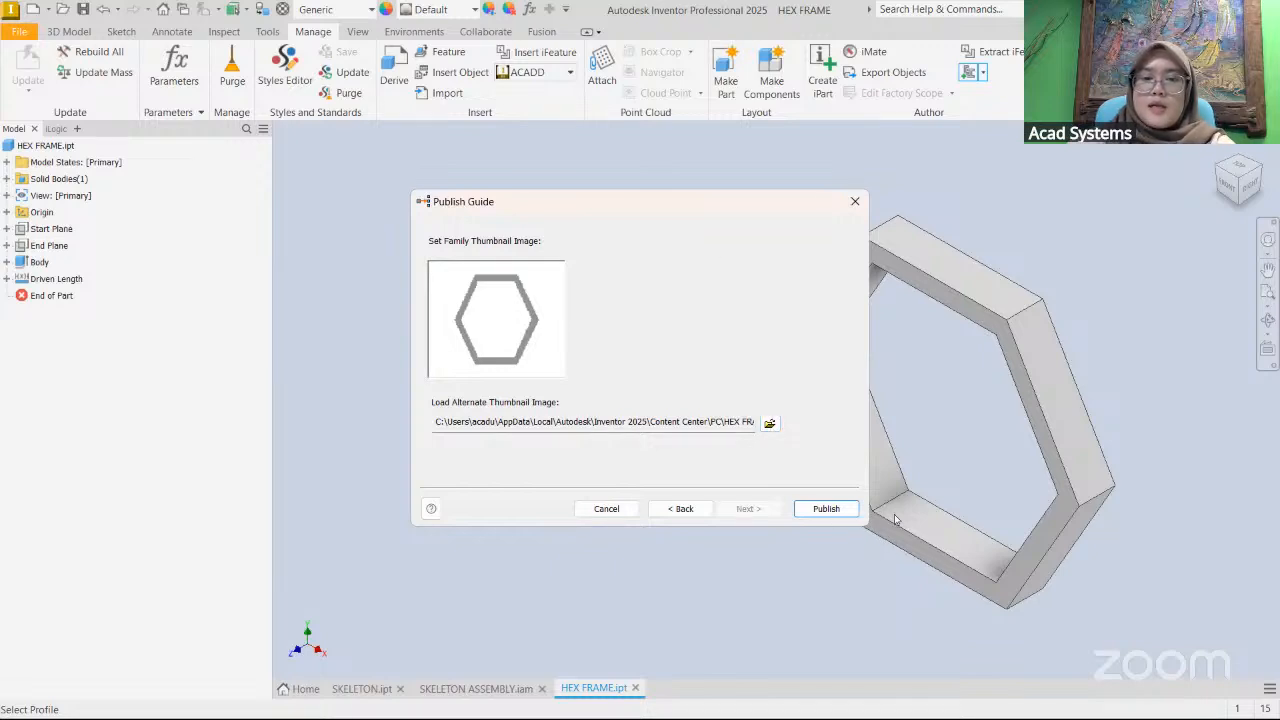
{"action": "left_click", "coordinate": [826, 509]}
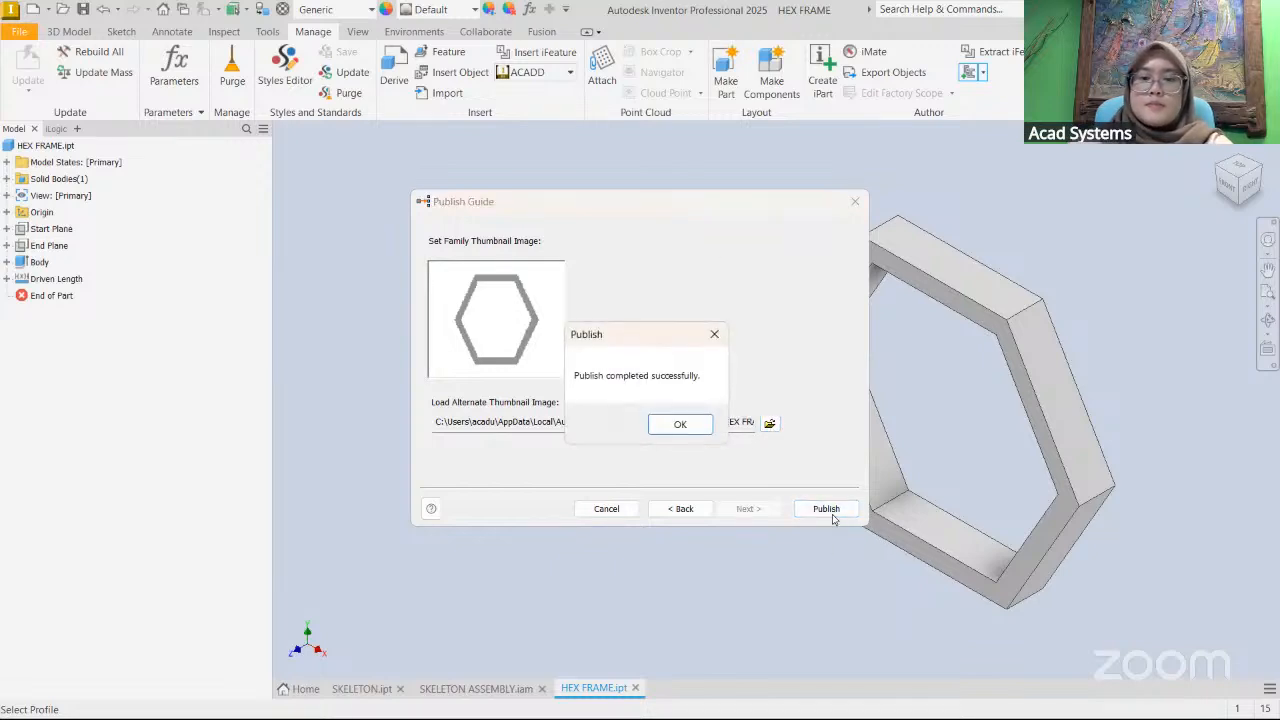
{"action": "left_click", "coordinate": [679, 426]}
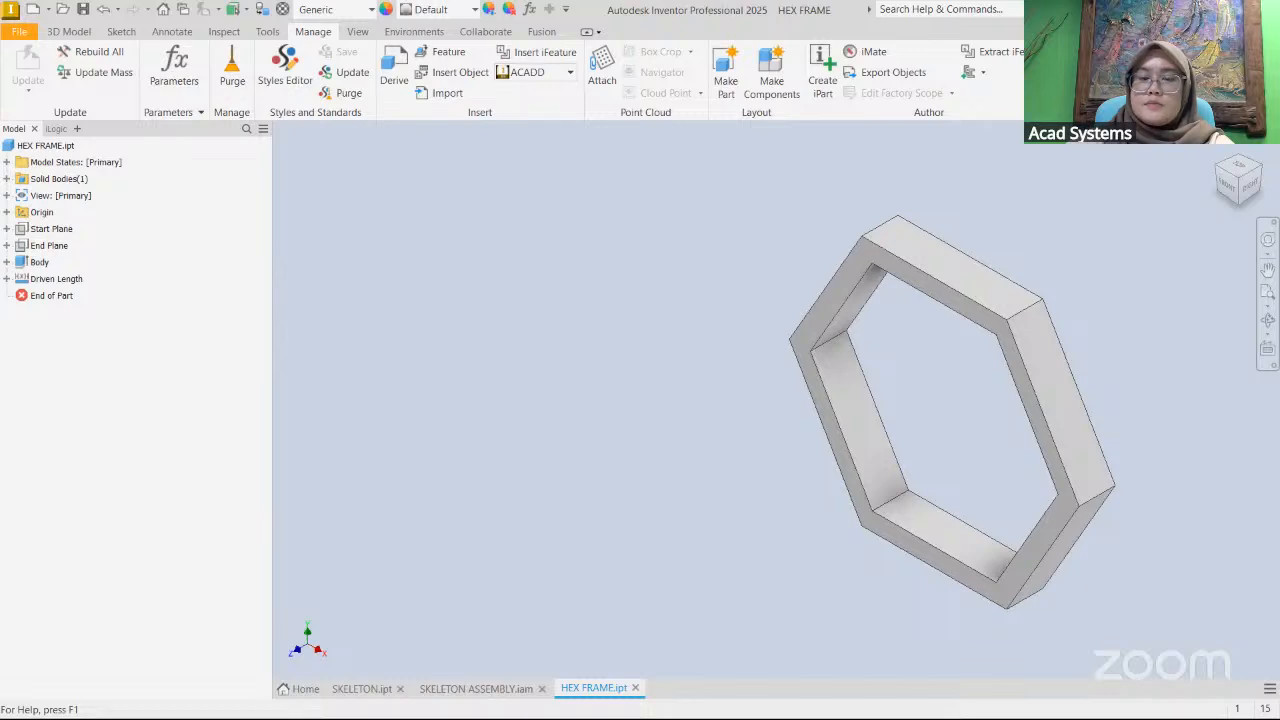
- Open the HEX FRAME family table in the Content Center Editor and examine all its columns
{"action": "left_click", "coordinate": [1072, 68]}
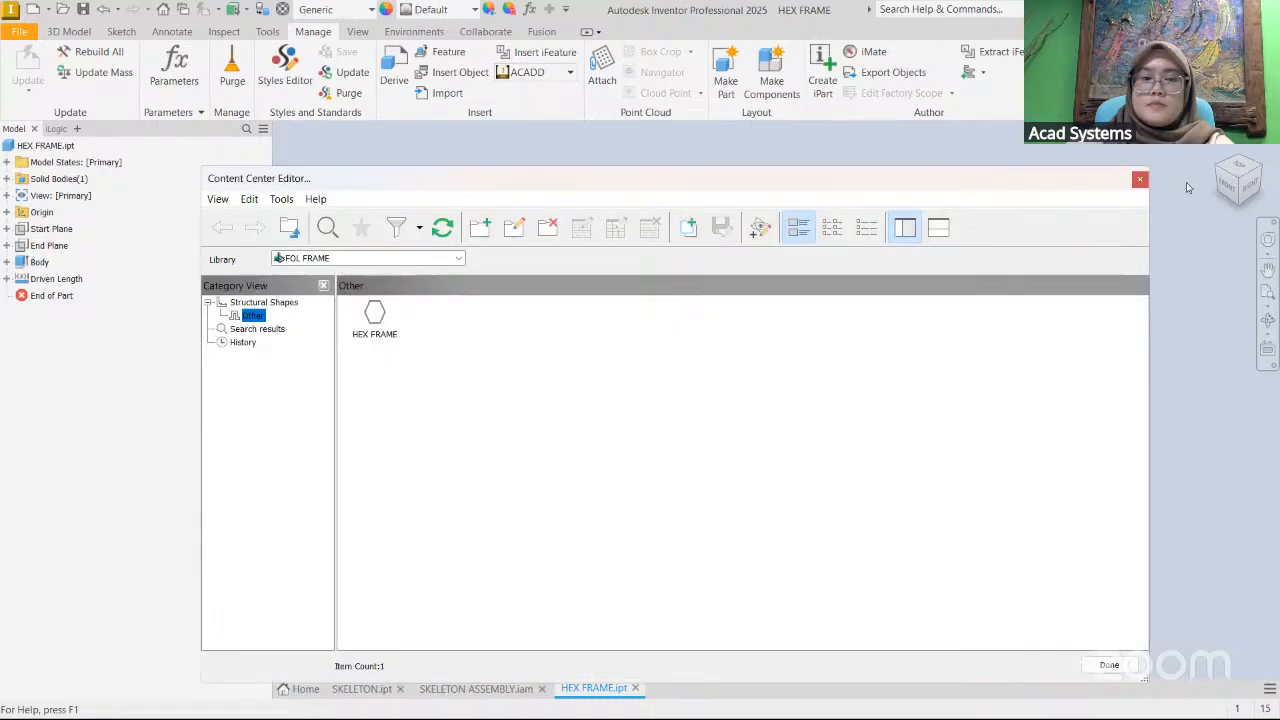
{"action": "left_click", "coordinate": [378, 313]}
{"action": "right_click", "coordinate": [378, 313]}
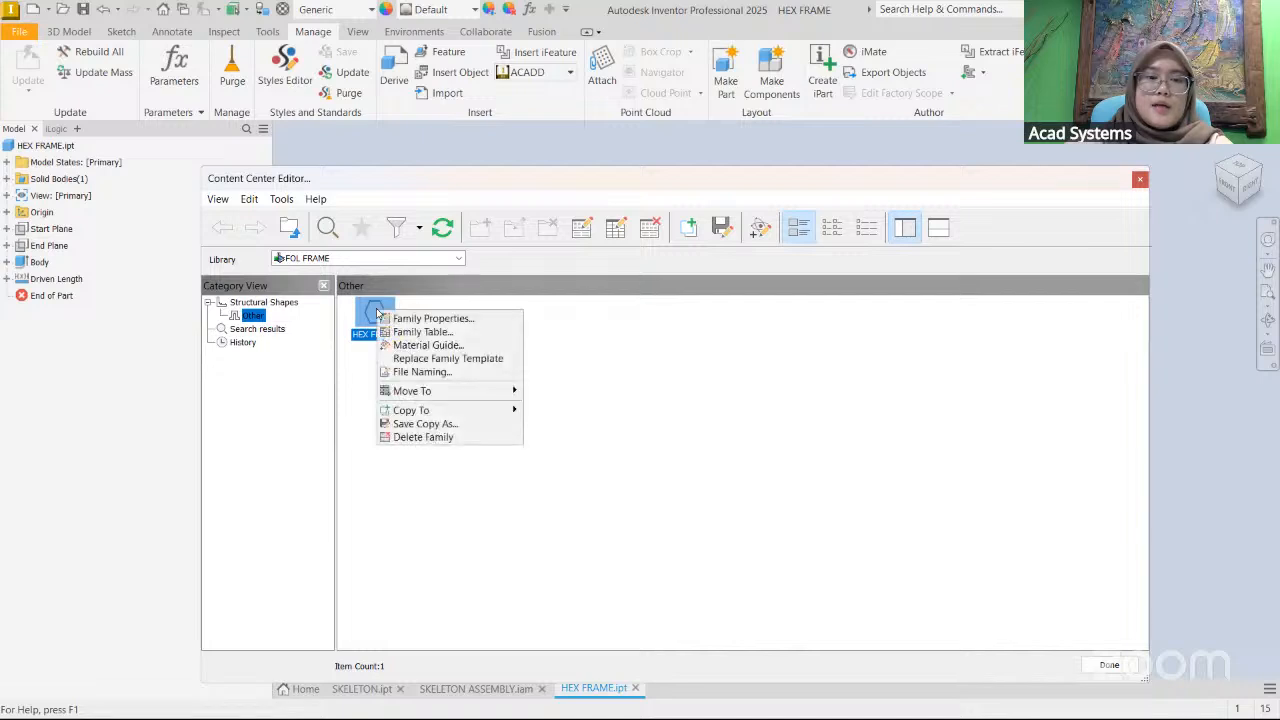
{"action": "left_click", "coordinate": [440, 334]}
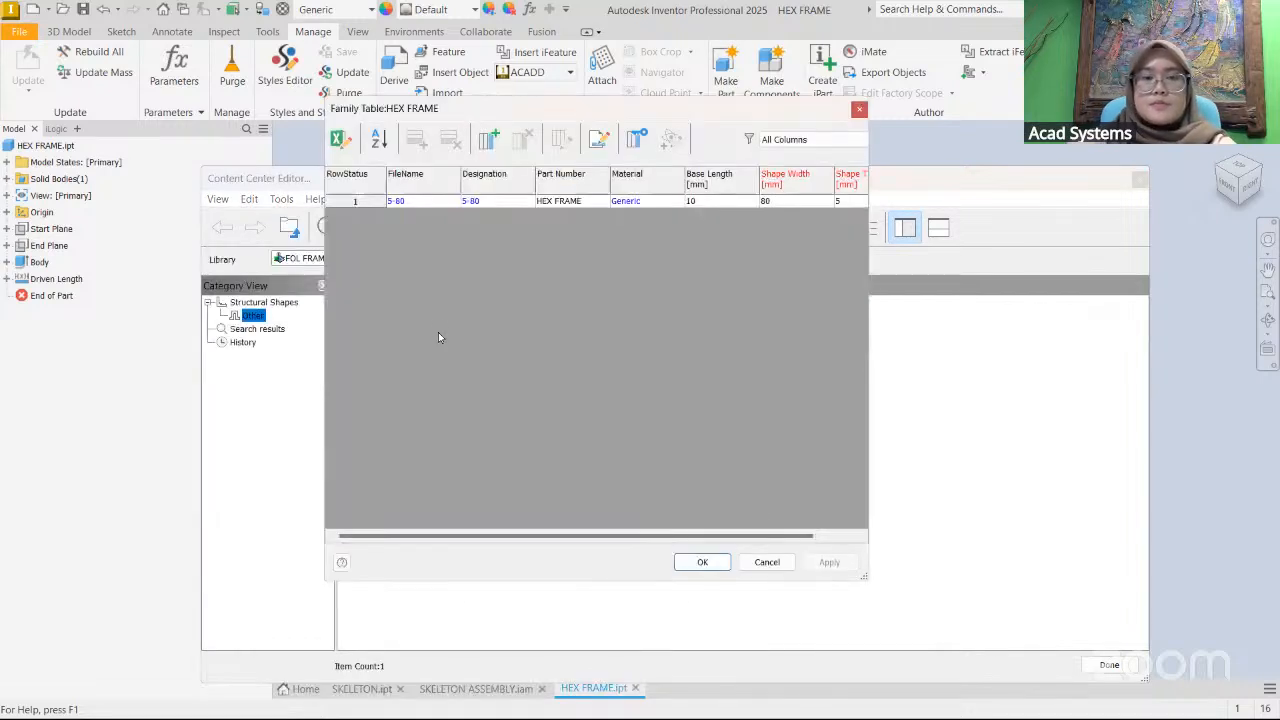
{"action": "left_click_drag", "start_coordinate": [727, 108], "coordinate": [660, 132]}
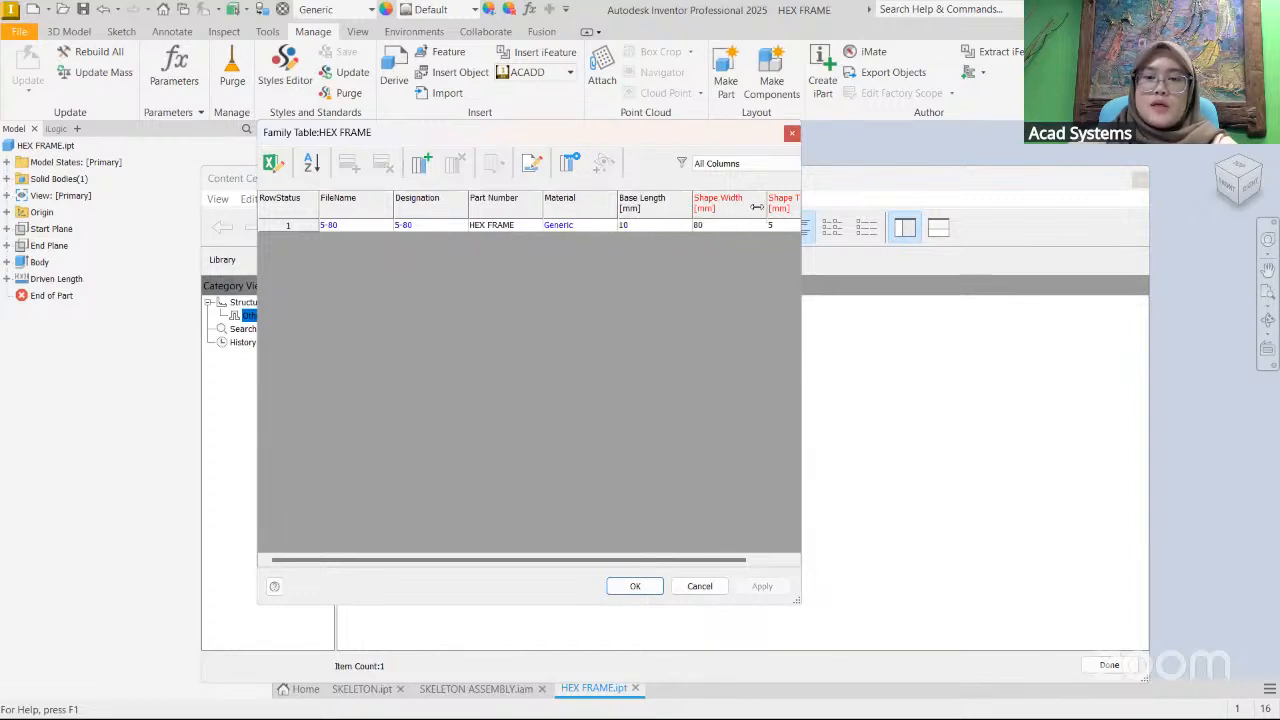
{"action": "mouse_move", "coordinate": [717, 560]}
{"action": "left_mouse_down"}
{"action": "mouse_move", "coordinate": [762, 561]}
{"action": "mouse_move", "coordinate": [685, 565]}
{"action": "mouse_move", "coordinate": [709, 567]}
{"action": "left_mouse_up"}
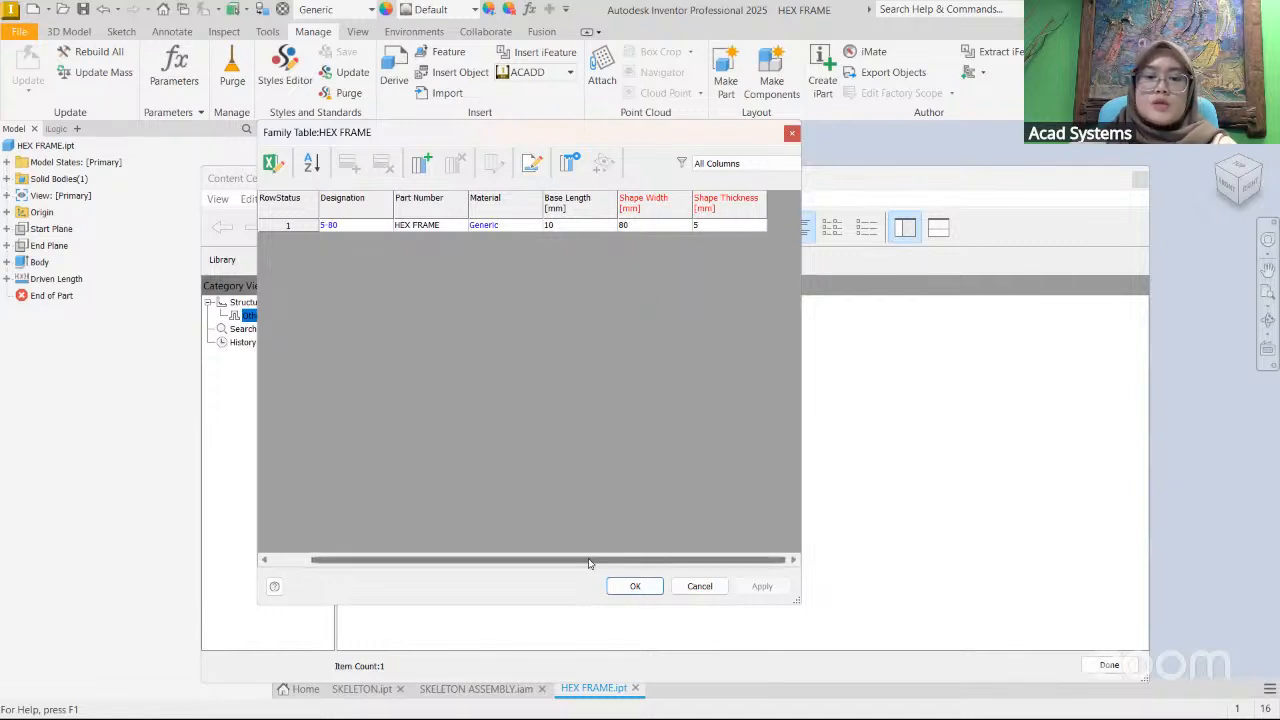
- Add a second row to the HEX FRAME family table and set the first row's material to Stainless Steel
{"action": "right_click", "coordinate": [286, 226]}
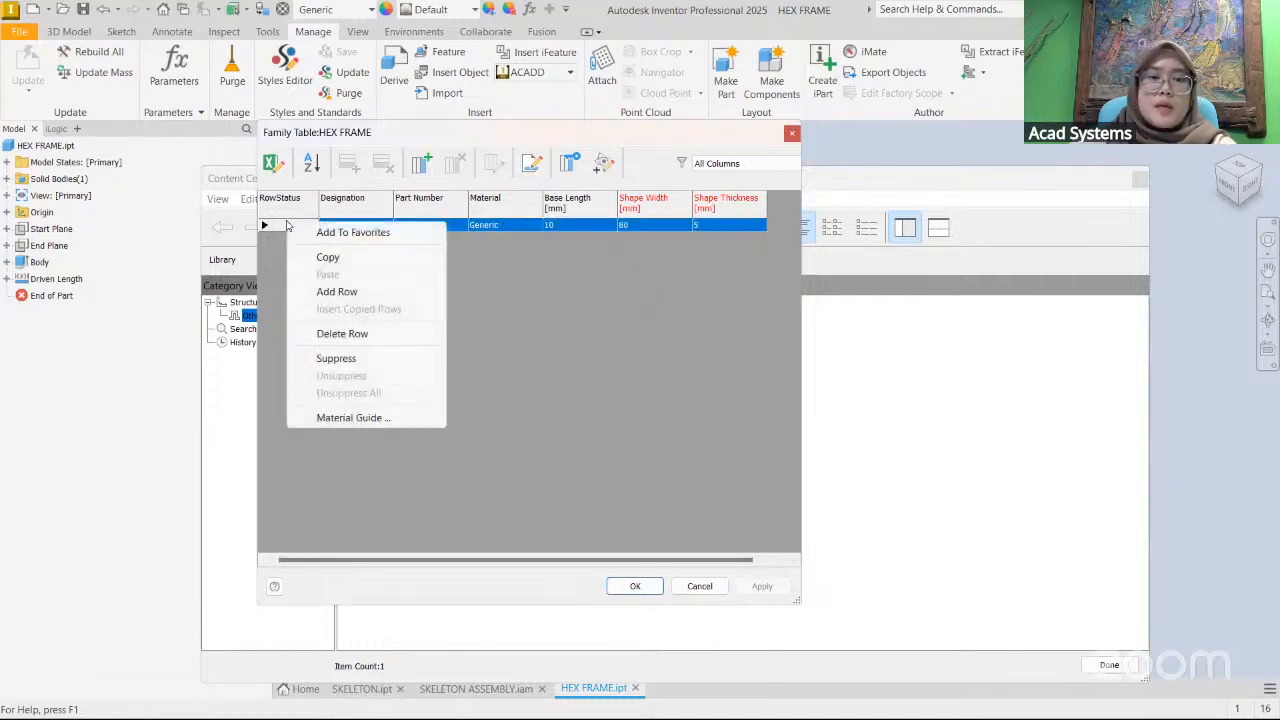
{"action": "left_click", "coordinate": [336, 291]}
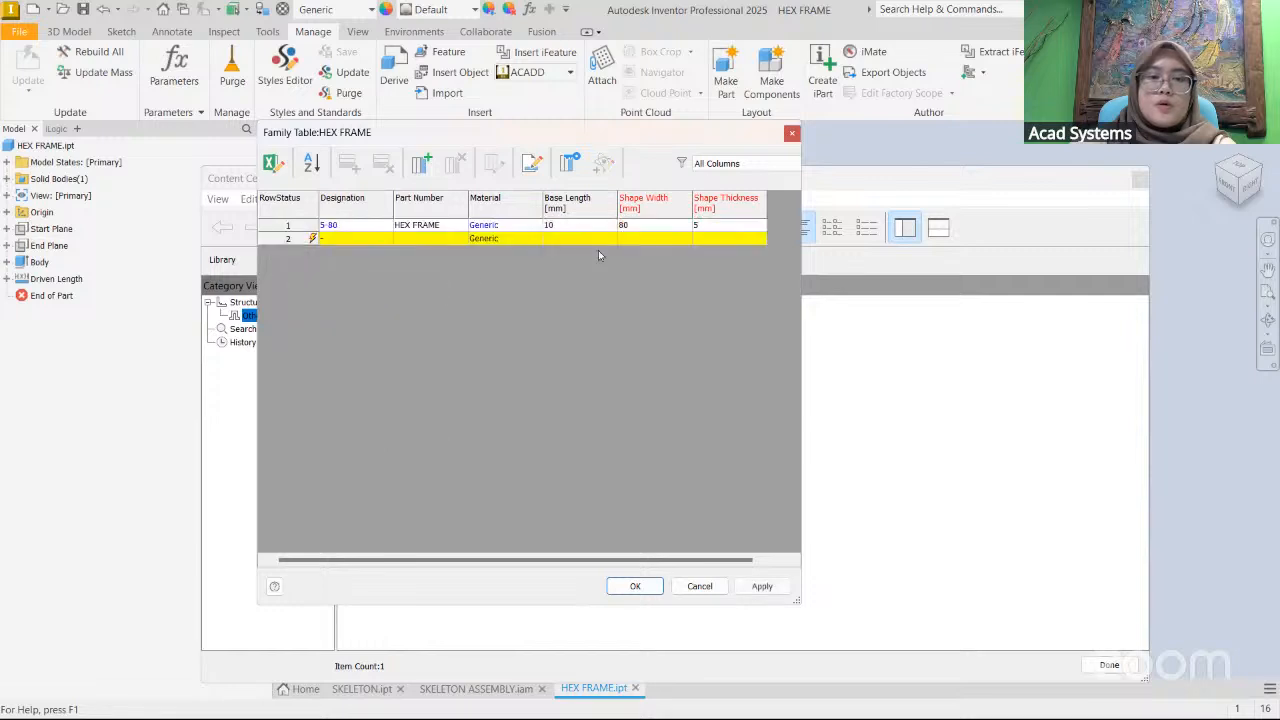
{"action": "left_click", "coordinate": [502, 226]}
{"action": "left_click", "coordinate": [502, 226]}
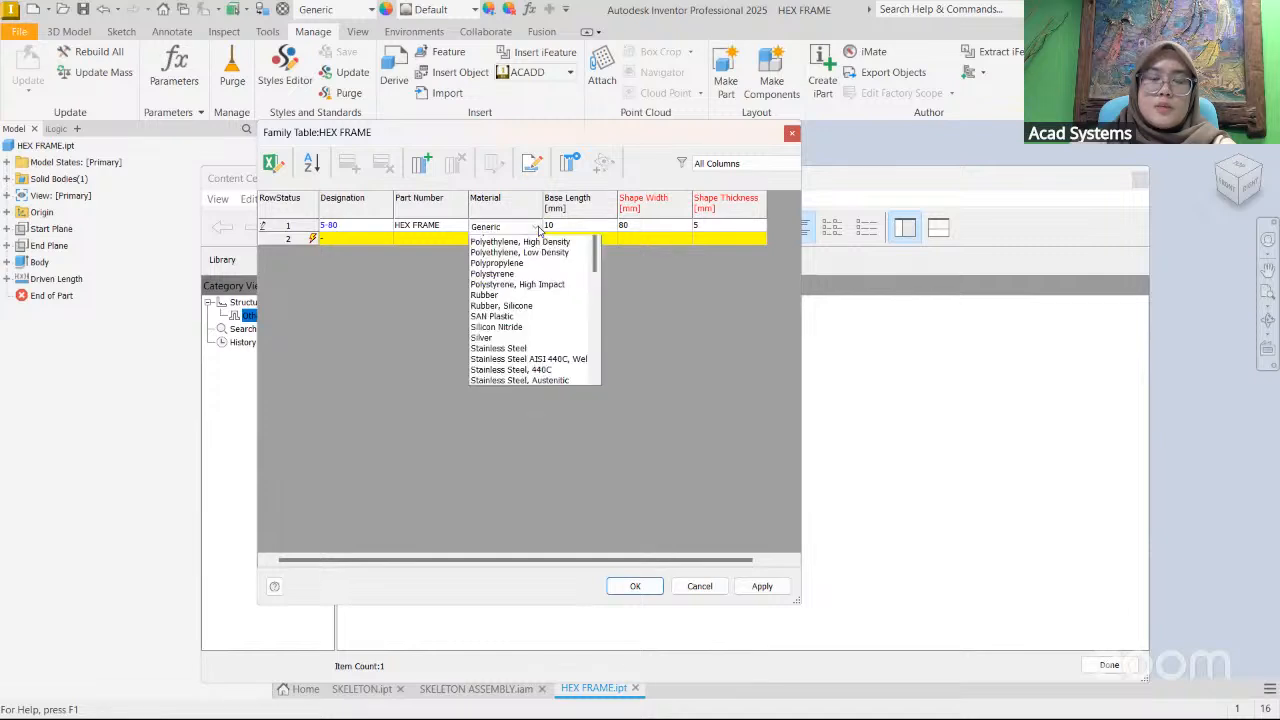
{"action": "left_click", "coordinate": [522, 593]}
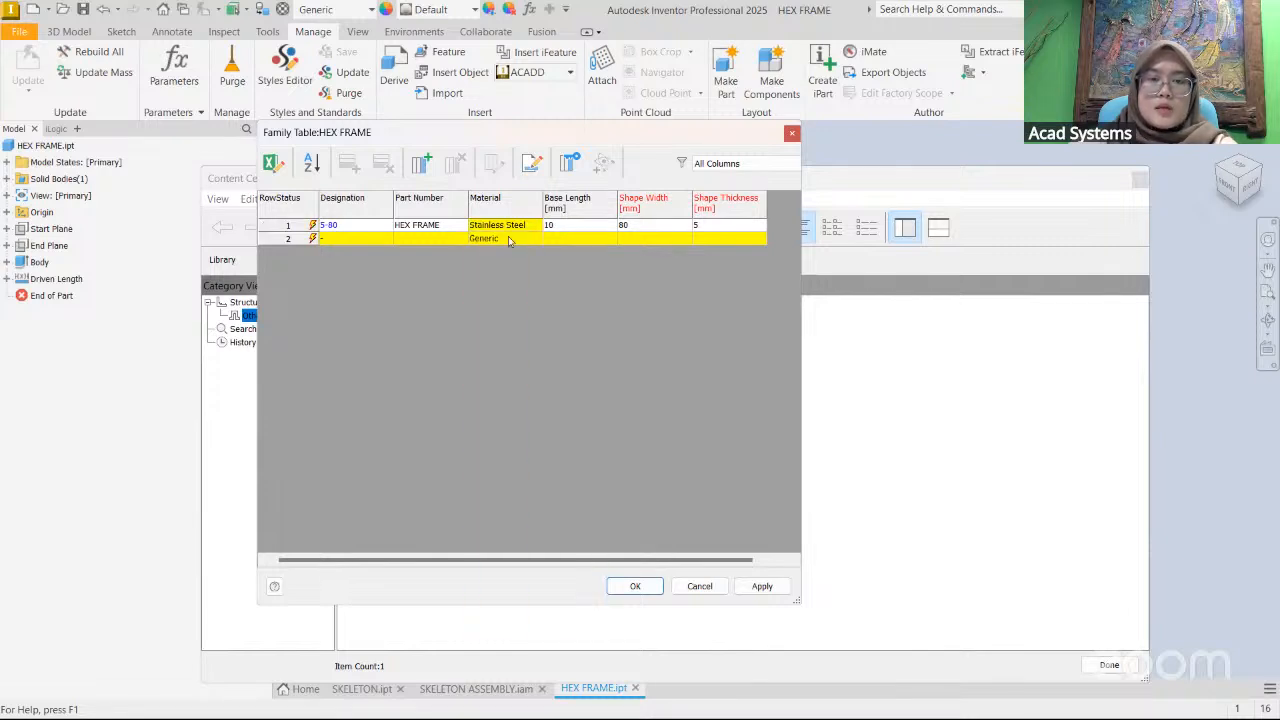
- Fill the second row with material Stainless Steel, Base Length 10, Shape Width 90 and Shape Thickness 6 mm
{"action": "left_click", "coordinate": [506, 240]}
{"action": "left_click", "coordinate": [536, 243]}
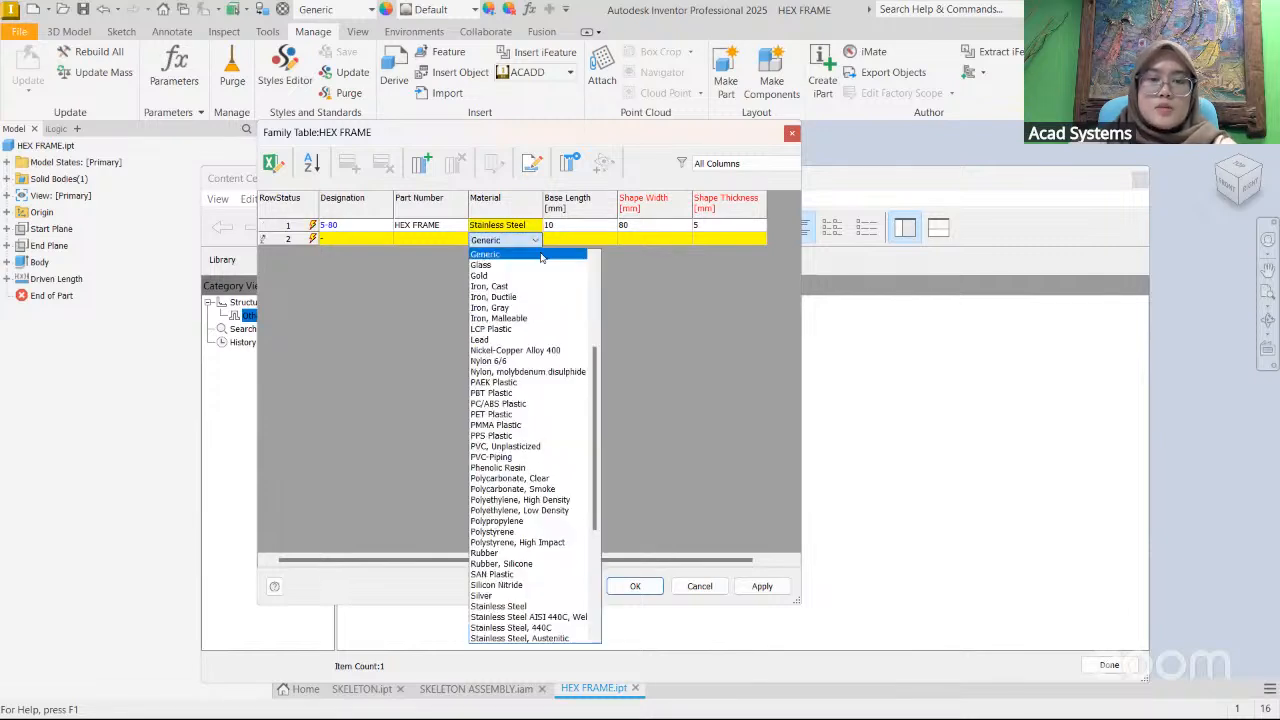
{"action": "left_click", "coordinate": [520, 612]}
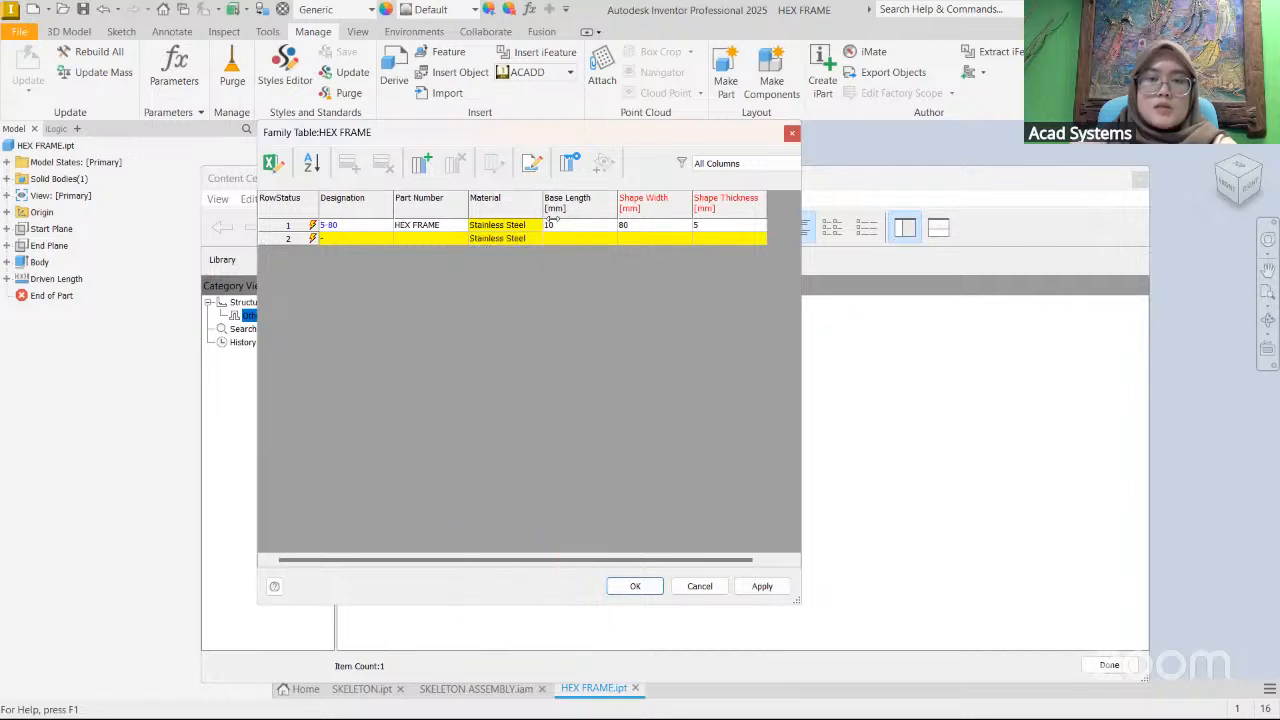
{"action": "left_click", "coordinate": [575, 241]}
{"action": "type", "text": "10"}
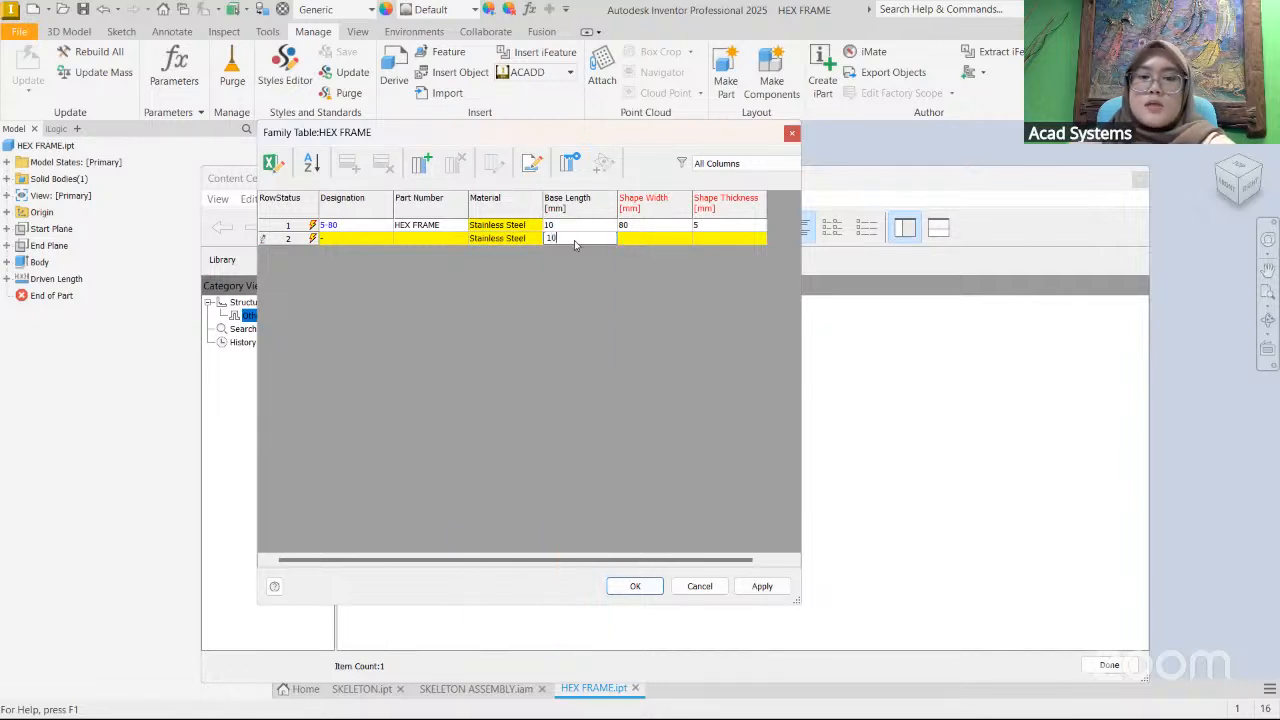
{"action": "left_click", "coordinate": [641, 243]}
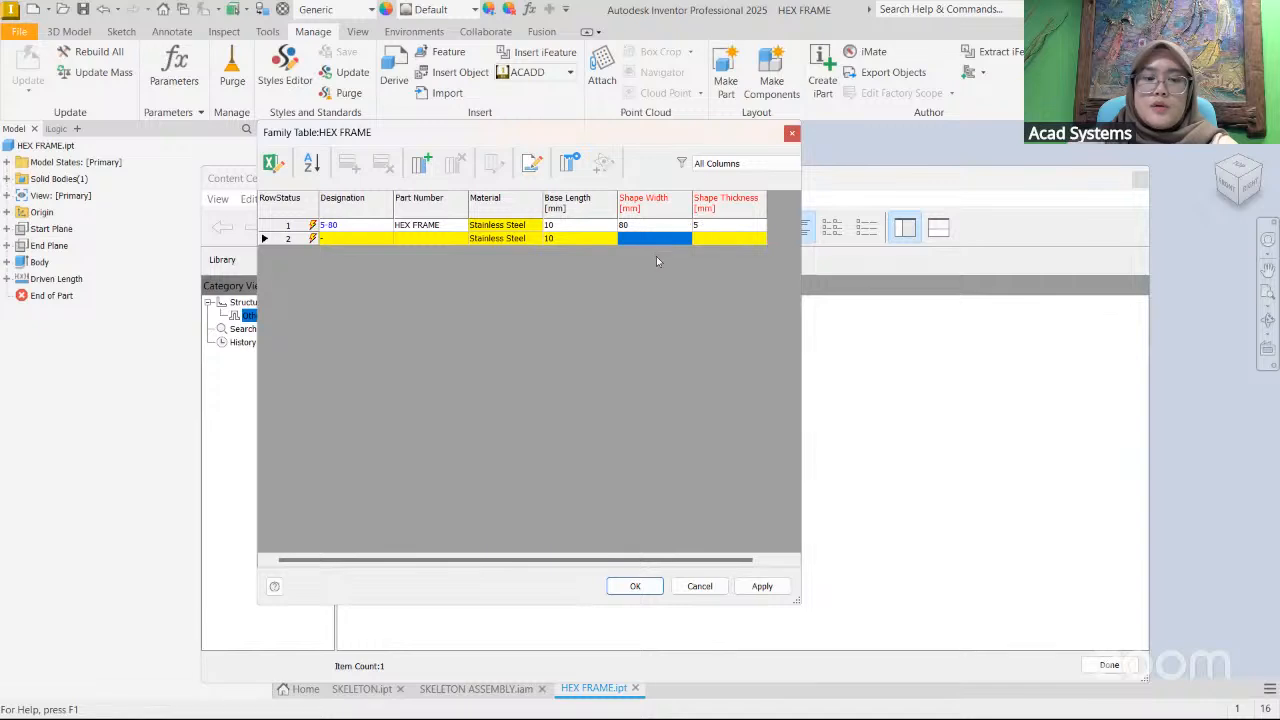
{"action": "type", "text": "90"}
{"action": "left_click", "coordinate": [705, 238]}
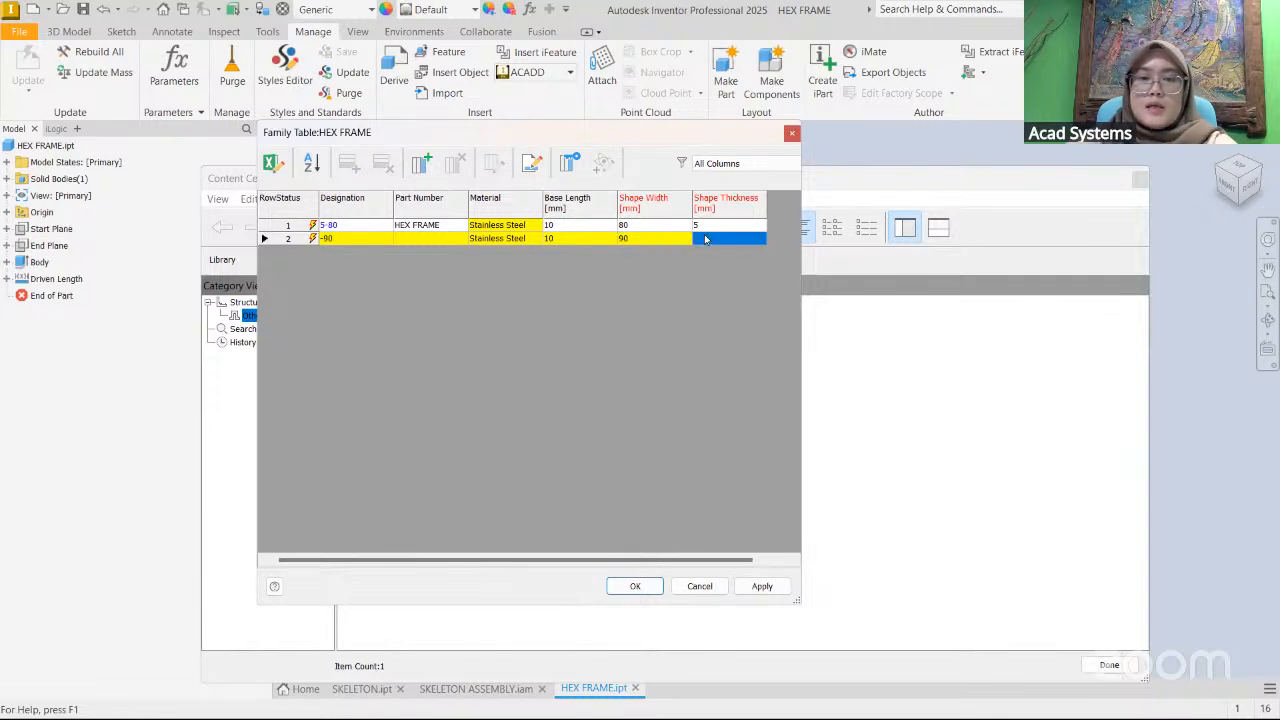
{"action": "type", "text": "6"}
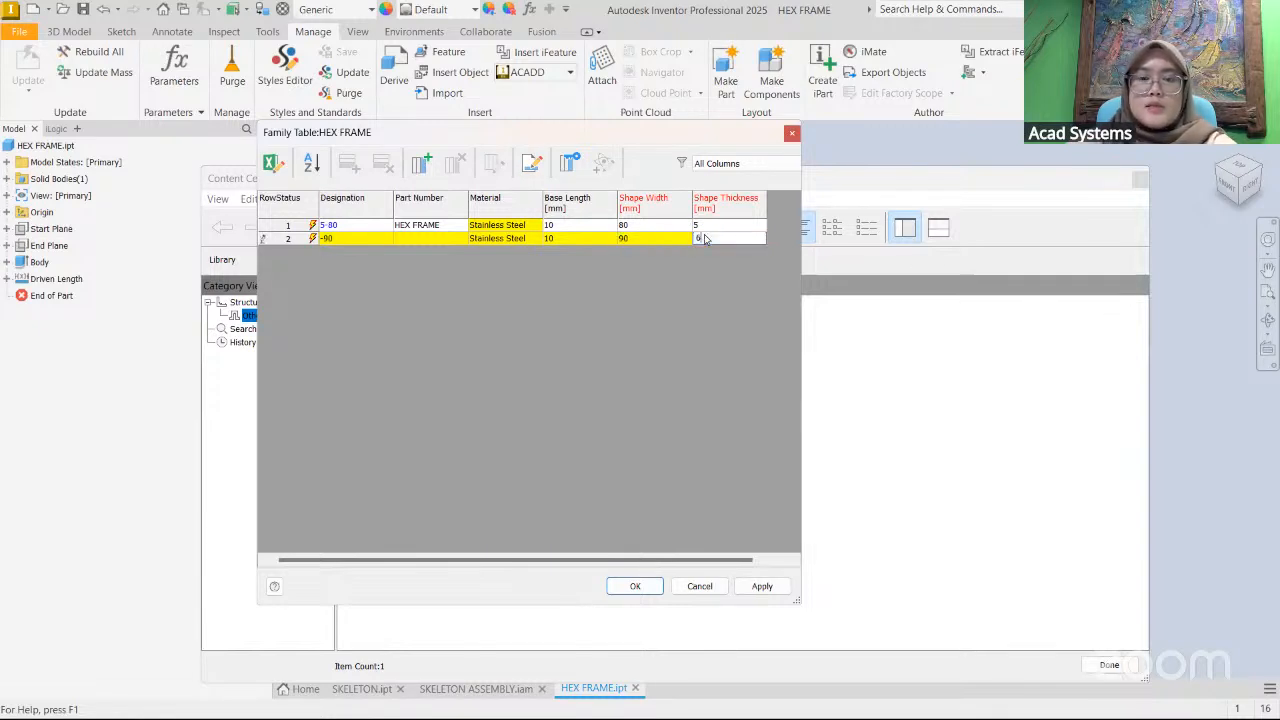
- Add a third row to the HEX FRAME family table and set its material to Stainless Steel
{"action": "right_click", "coordinate": [289, 238]}
{"action": "left_click", "coordinate": [330, 303]}
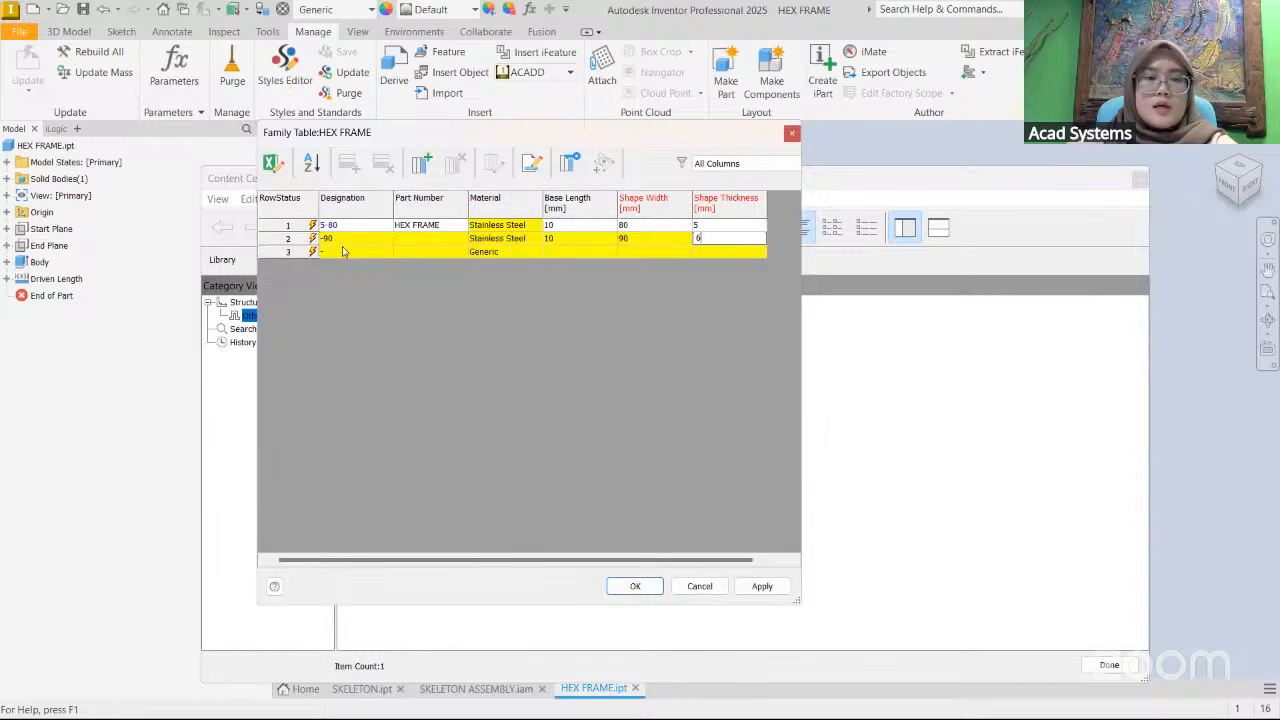
{"action": "left_click", "coordinate": [494, 252]}
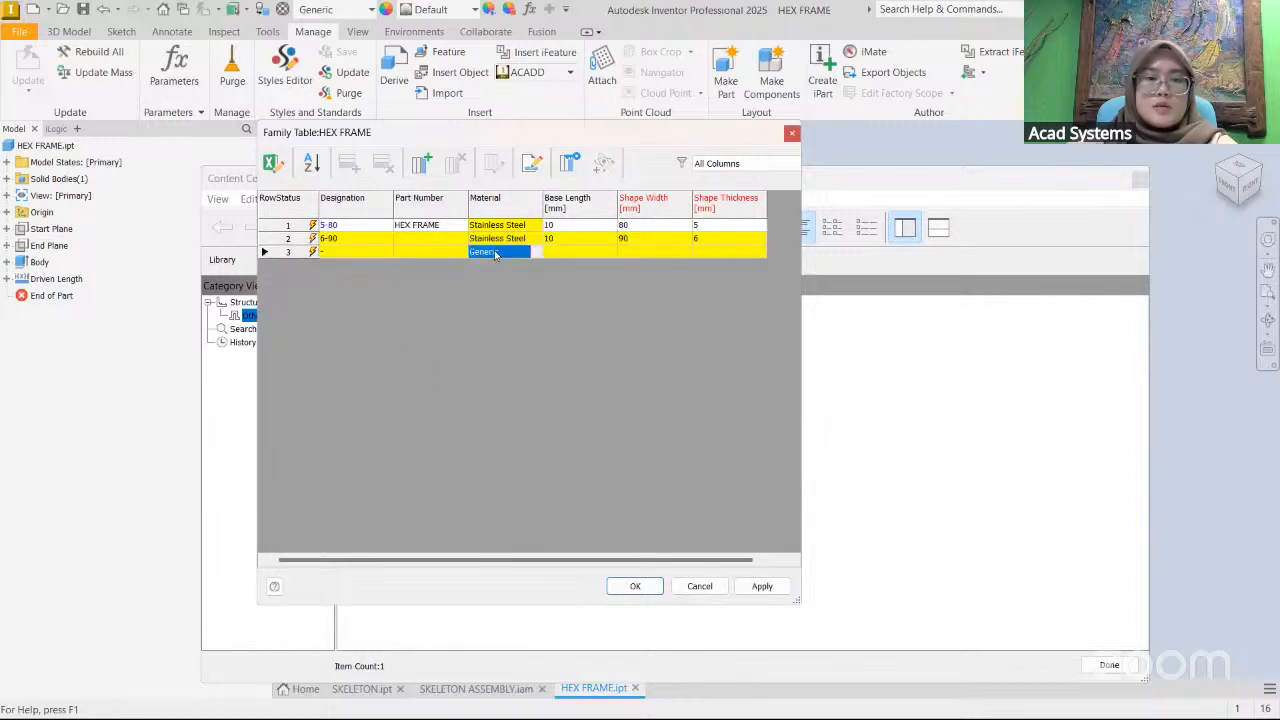
{"action": "left_click", "coordinate": [535, 254]}
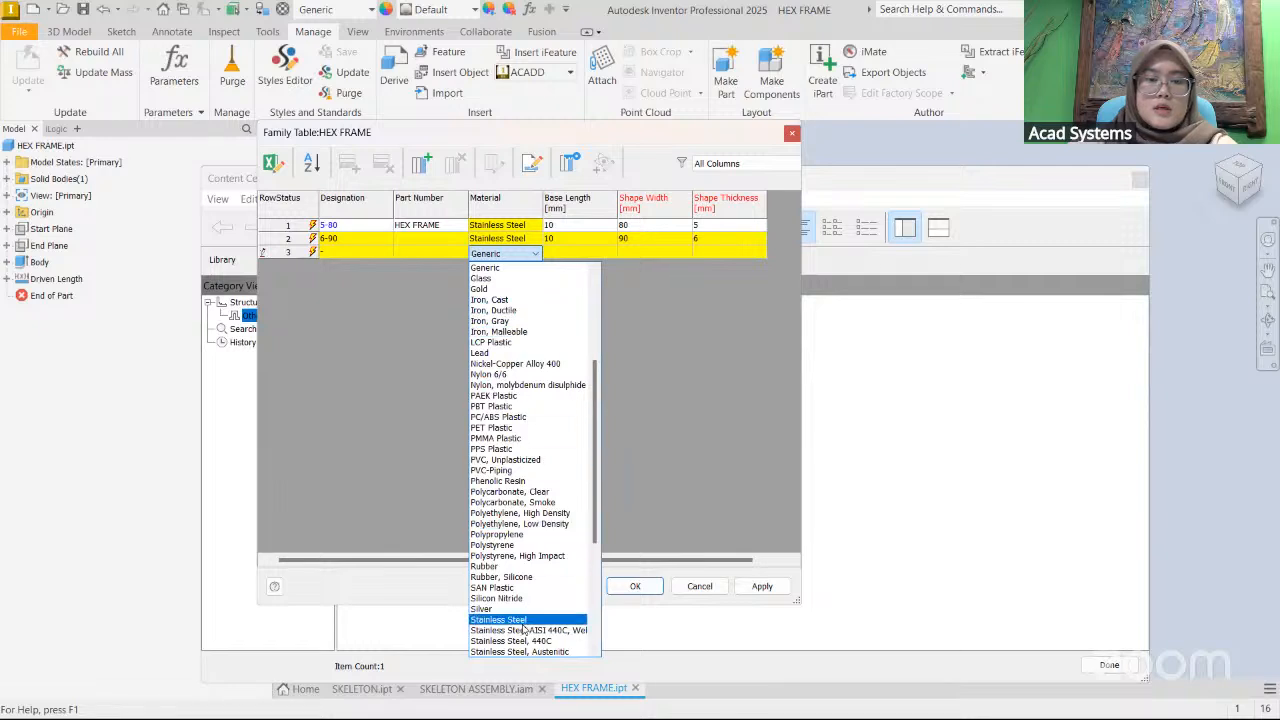
{"action": "left_click", "coordinate": [513, 620]}
- Set the third row's Base Length to 10, Shape Width to 100 and Shape Thickness to 7 mm
{"action": "left_click", "coordinate": [560, 252]}
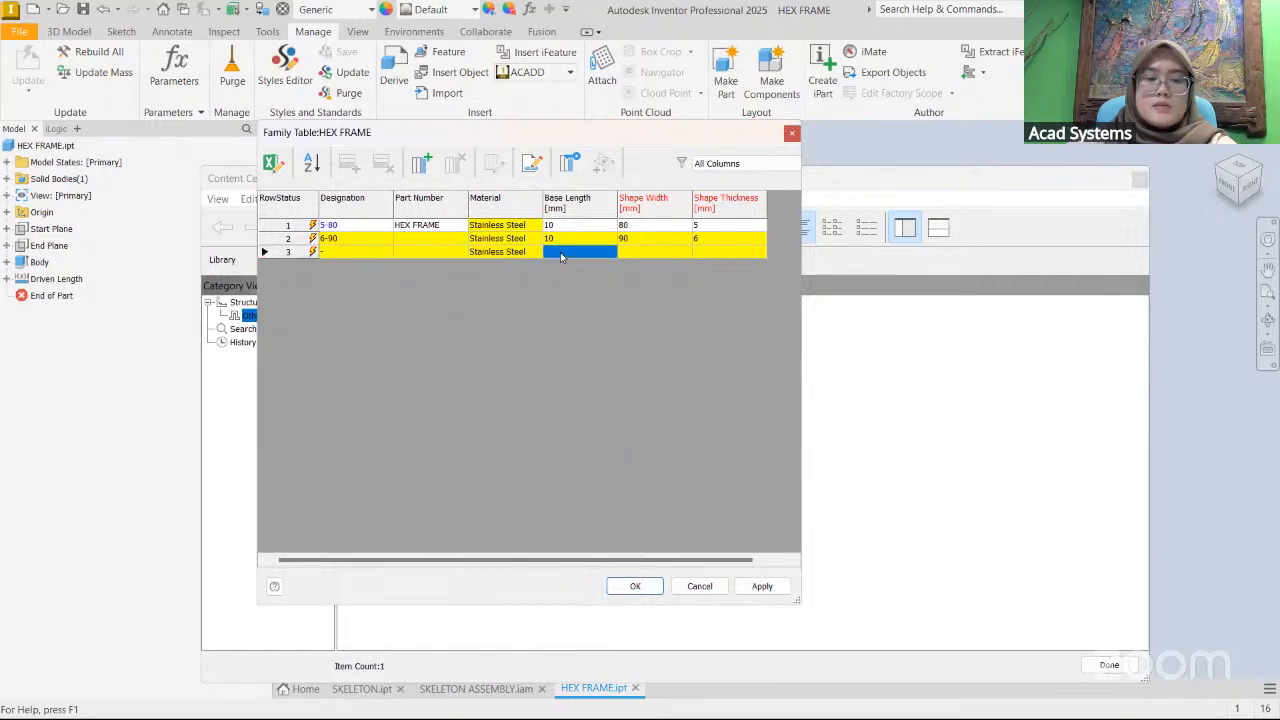
{"action": "left_click", "coordinate": [560, 252]}
{"action": "type", "text": "10"}
{"action": "left_click", "coordinate": [627, 253]}
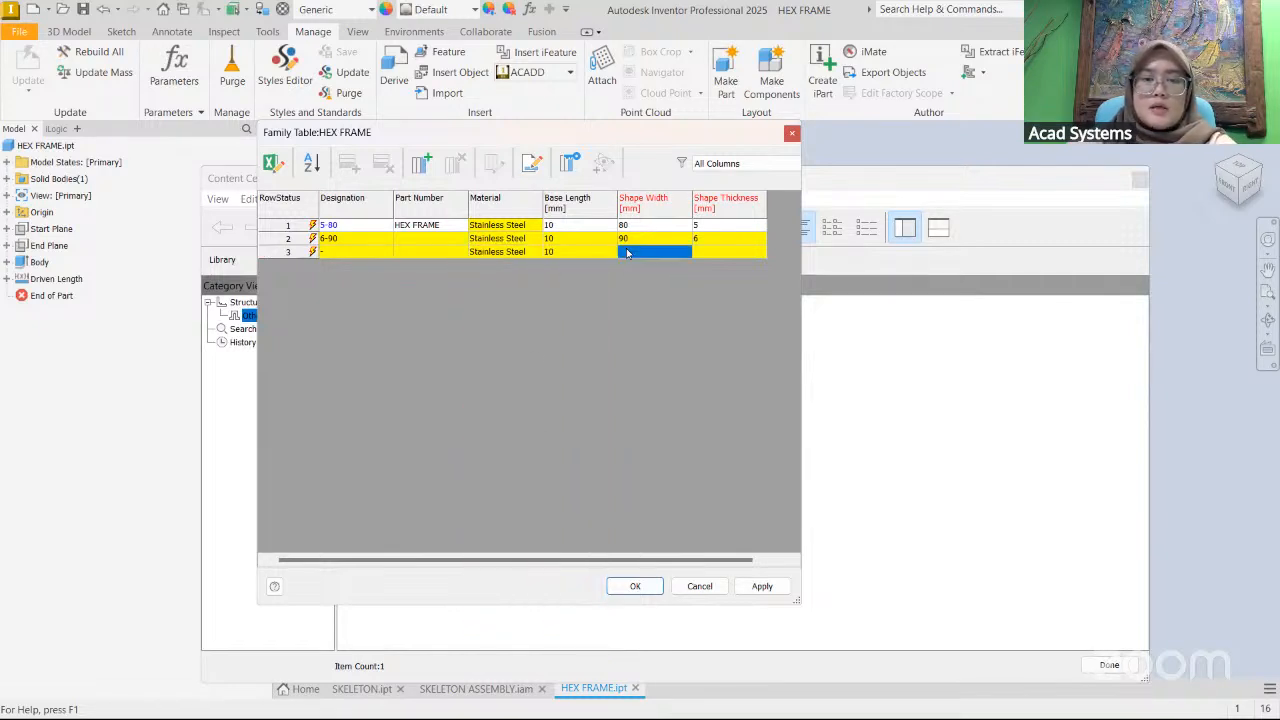
{"action": "type", "text": "100"}
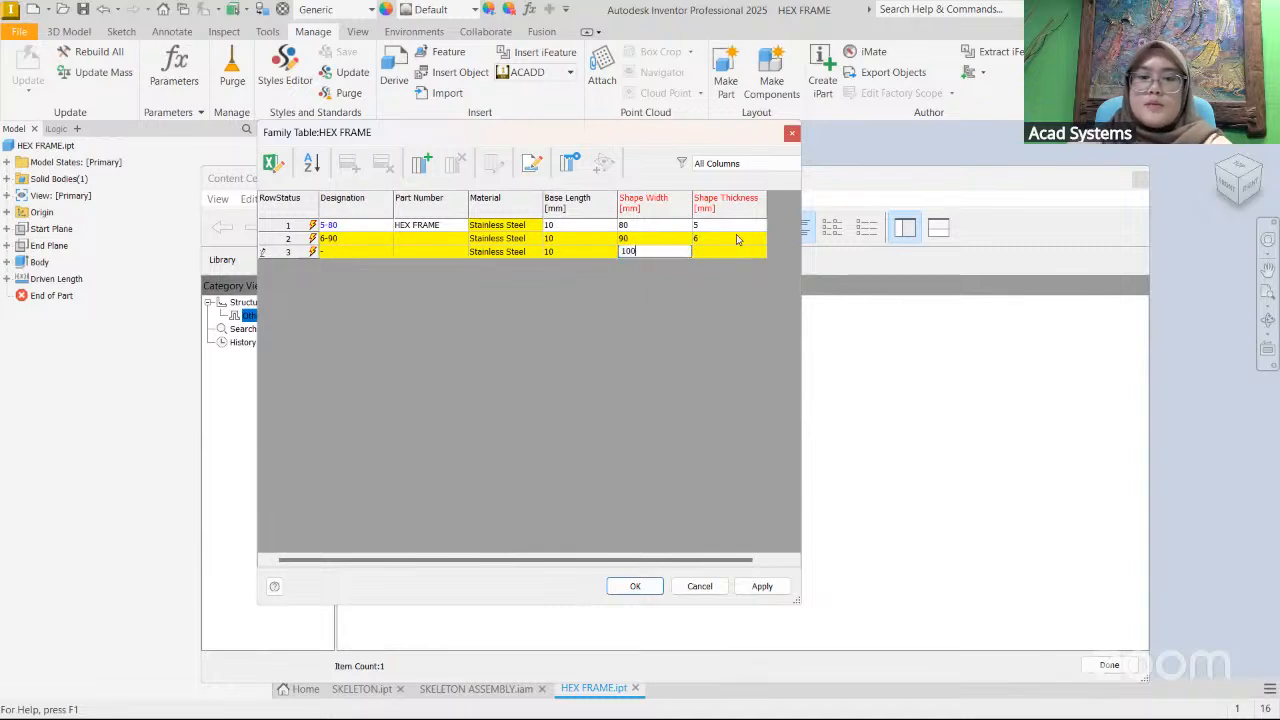
{"action": "left_click", "coordinate": [704, 253]}
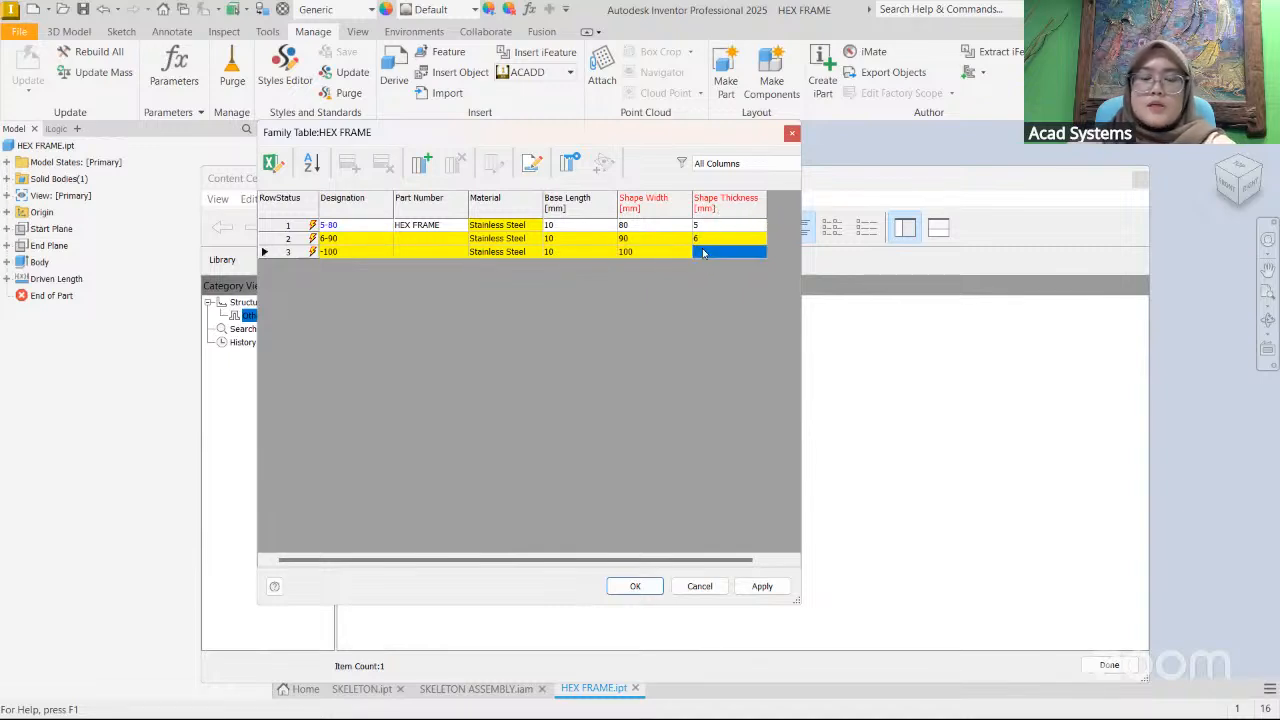
{"action": "type", "text": "7"}
{"action": "key", "text": "Return"}
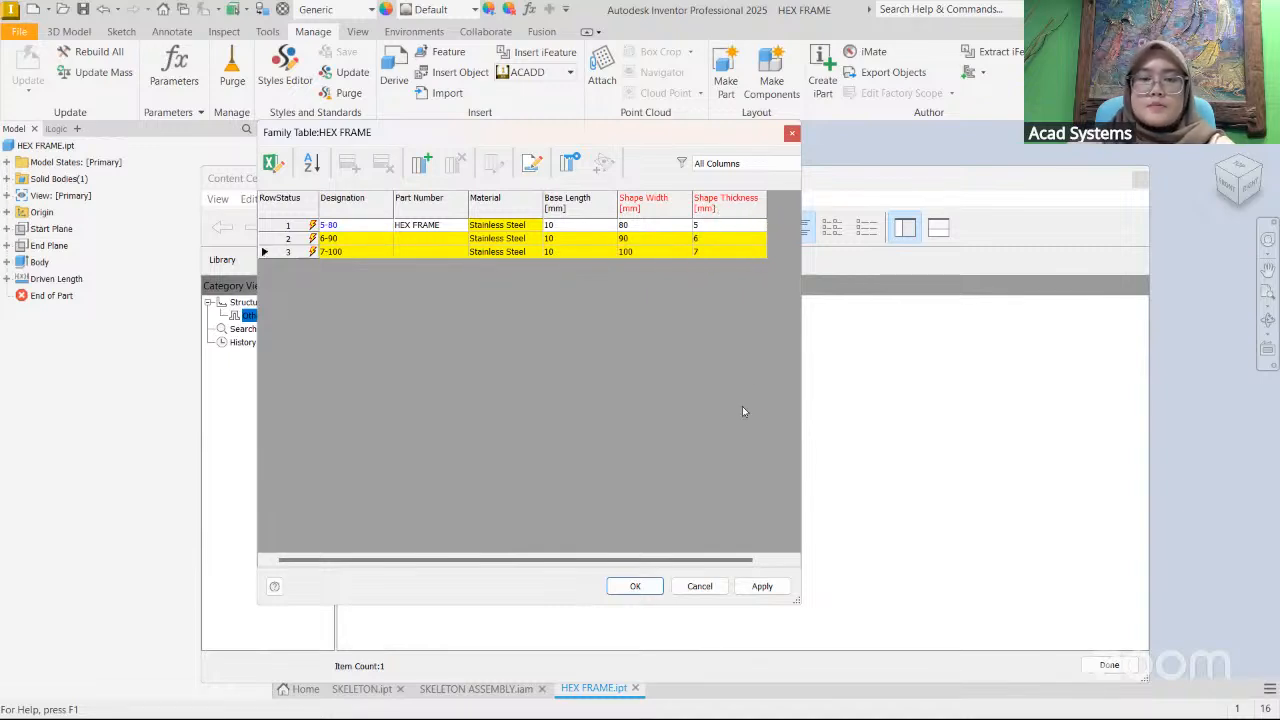
- Publish the updated HEX FRAME family table to the library and close the Content Center Editor
{"action": "left_click", "coordinate": [758, 587]}
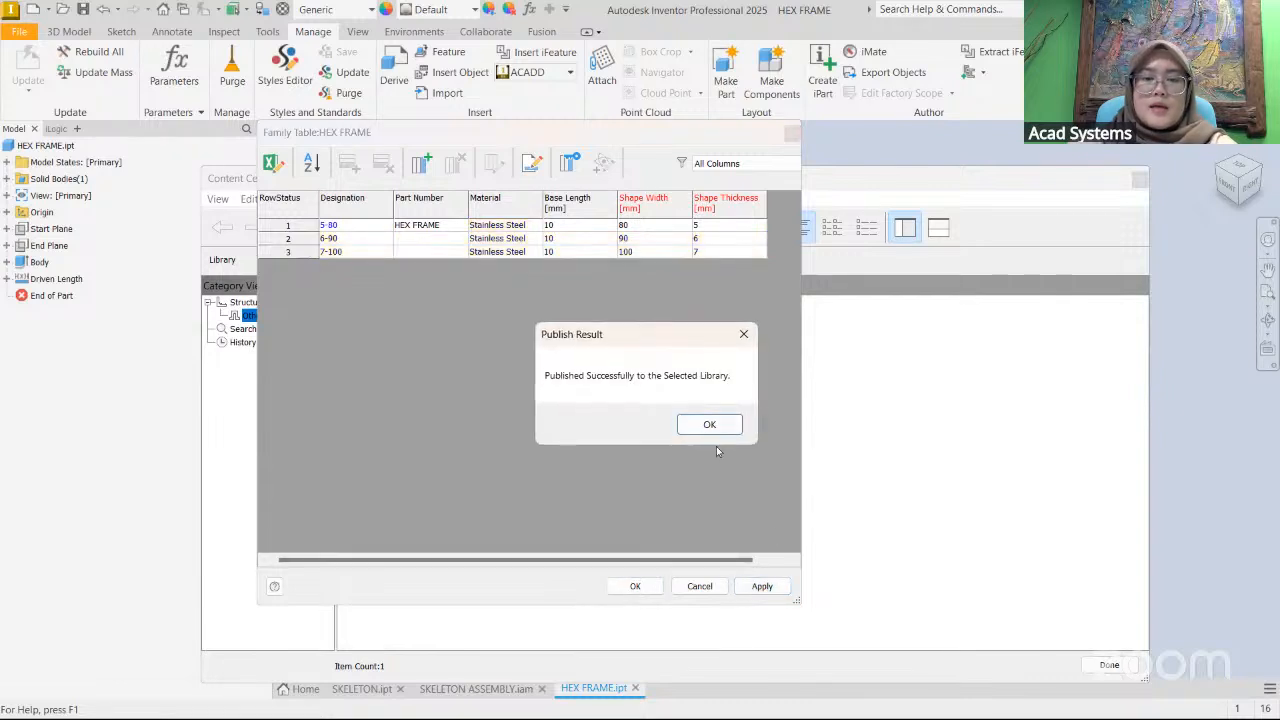
{"action": "left_click", "coordinate": [709, 424]}
{"action": "left_click", "coordinate": [635, 586]}
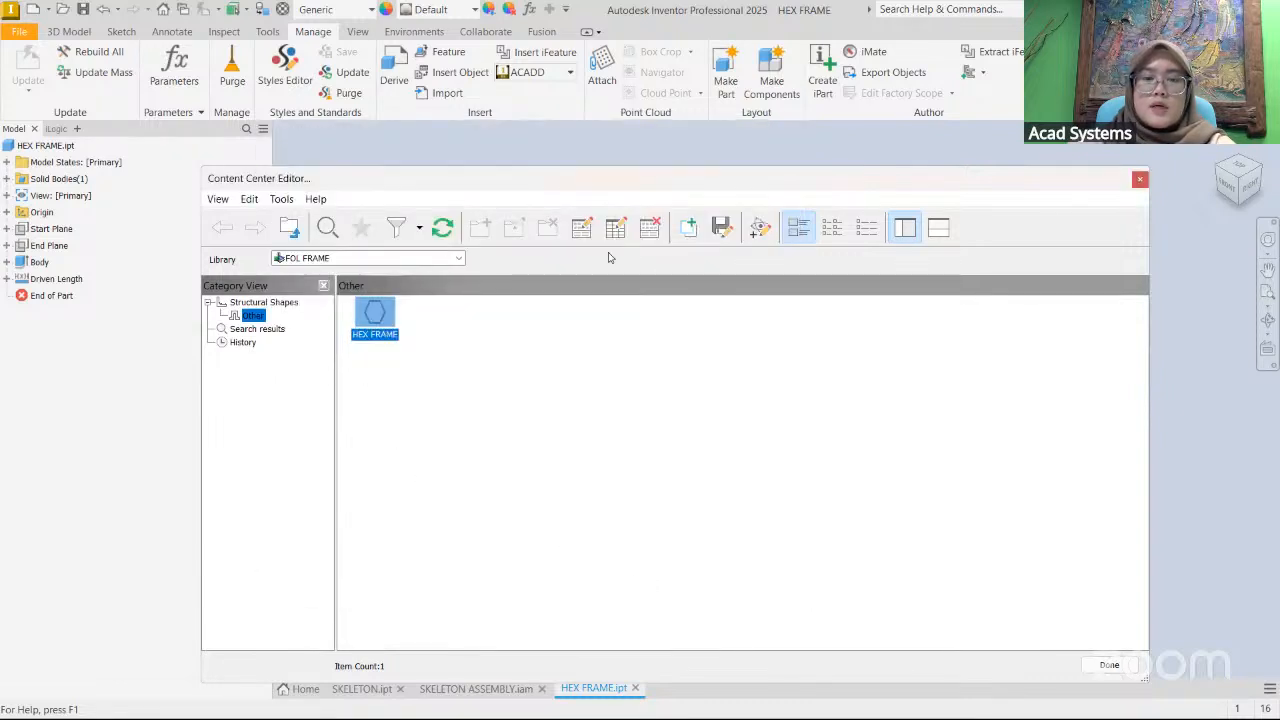
{"action": "left_click", "coordinate": [1110, 666]}
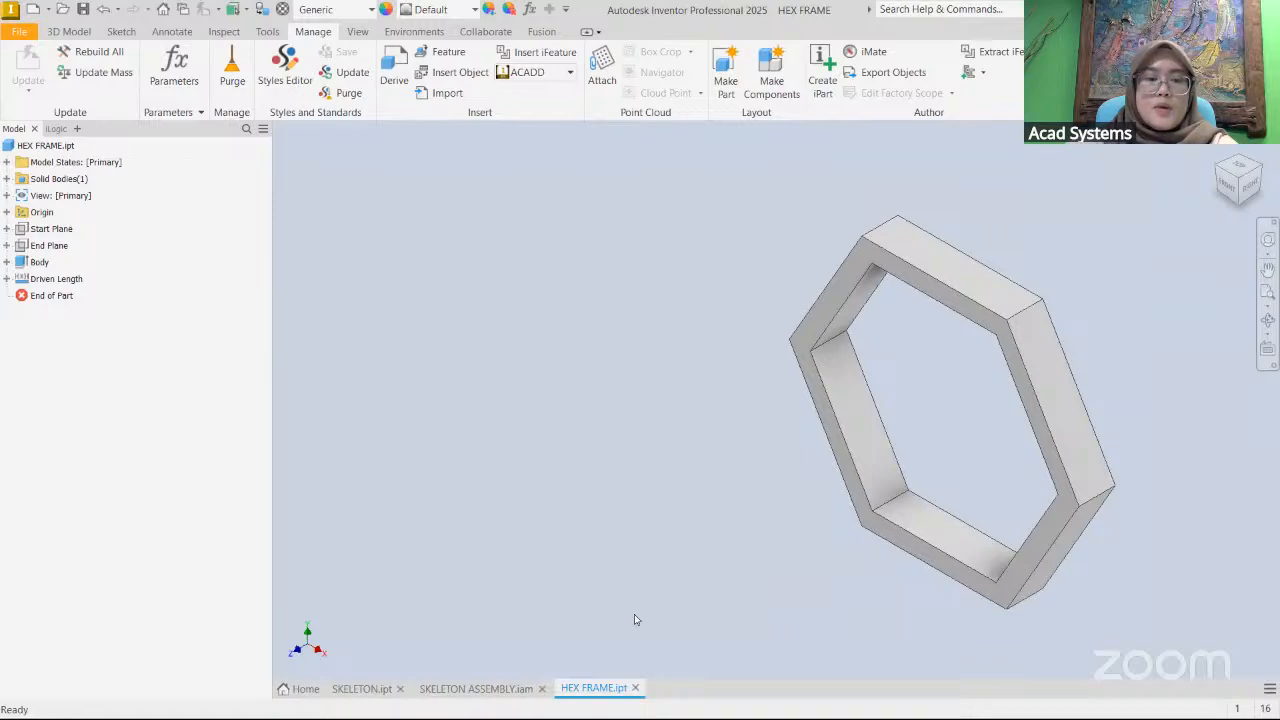
- In SKELETON ASSEMBLY.iam, open the front ISO 10799-2 80x80x5 - 3000 beam for editing with Frame Generator
{"action": "left_click", "coordinate": [467, 689]}
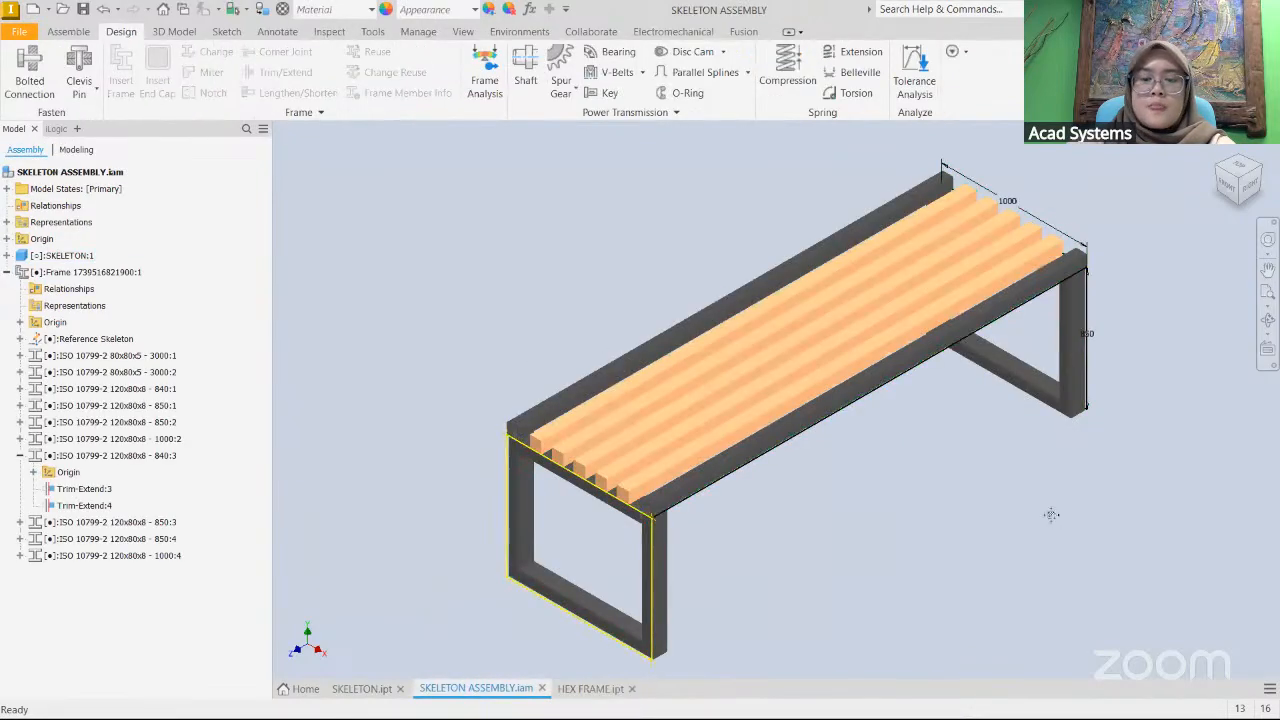
{"action": "middle_click_drag", "start_coordinate": [756, 529], "coordinate": [769, 546]}
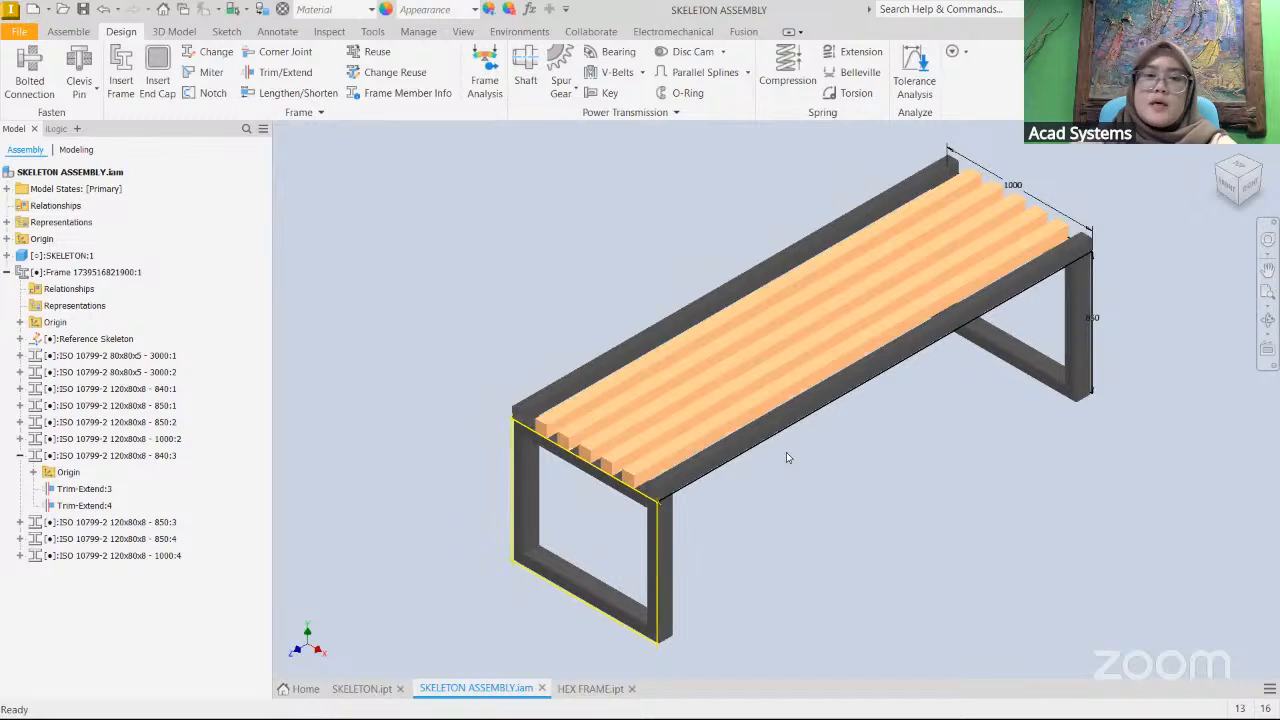
{"action": "left_click", "coordinate": [105, 374]}
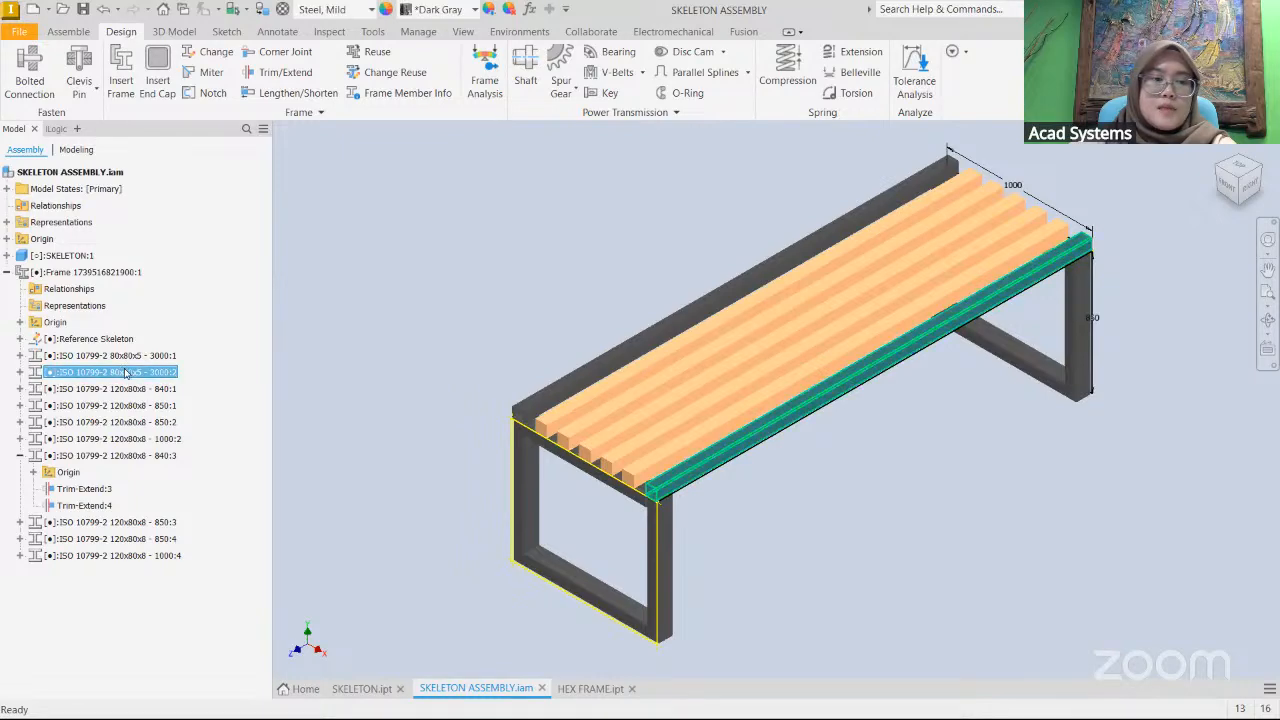
{"action": "right_click", "coordinate": [127, 374]}
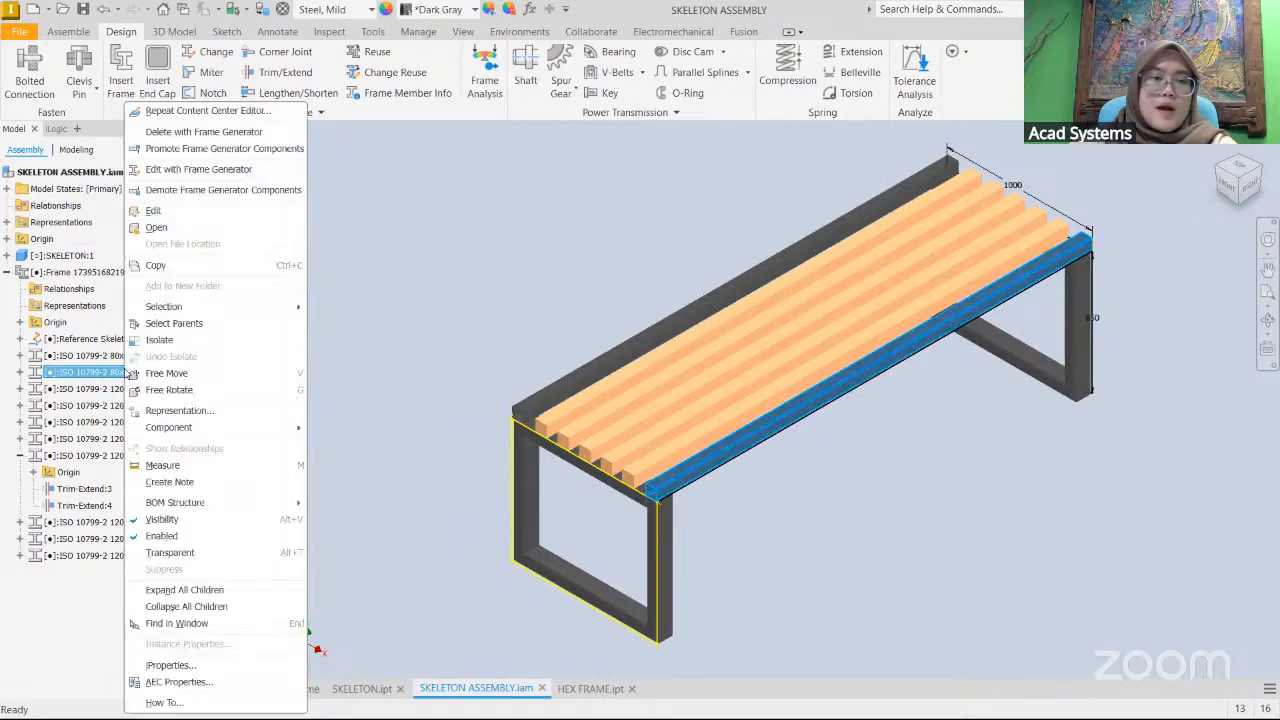
{"action": "left_click", "coordinate": [191, 172]}
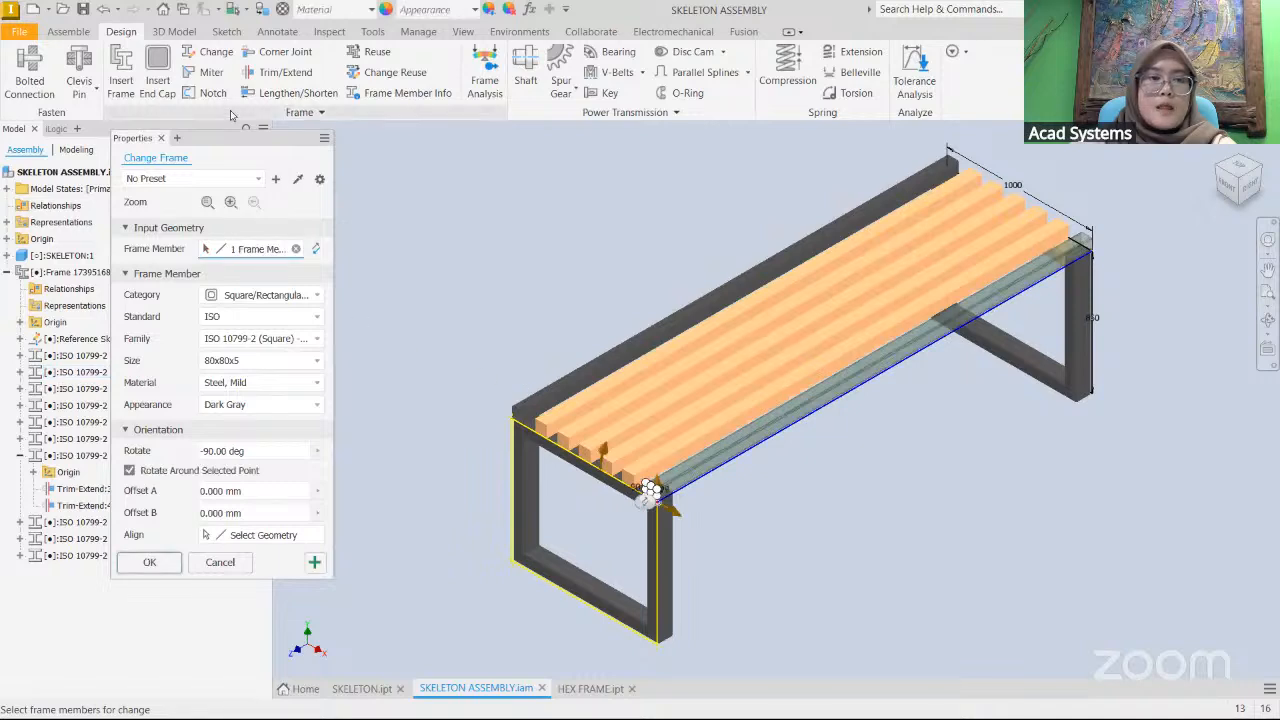
{"action": "left_click_drag", "start_coordinate": [240, 137], "coordinate": [380, 78]}
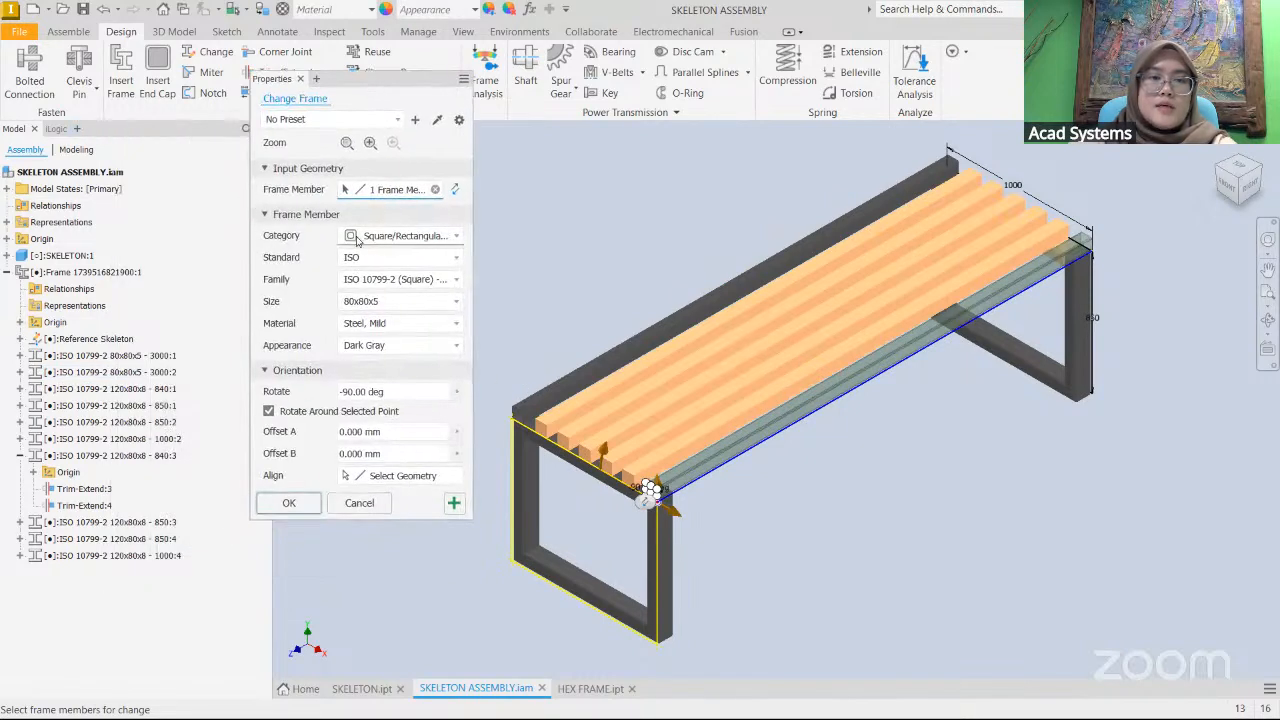
- Change the beam's category to Other and choose standard ACAD, family HEX FRAME and size 5 x80
{"action": "left_click", "coordinate": [454, 236]}
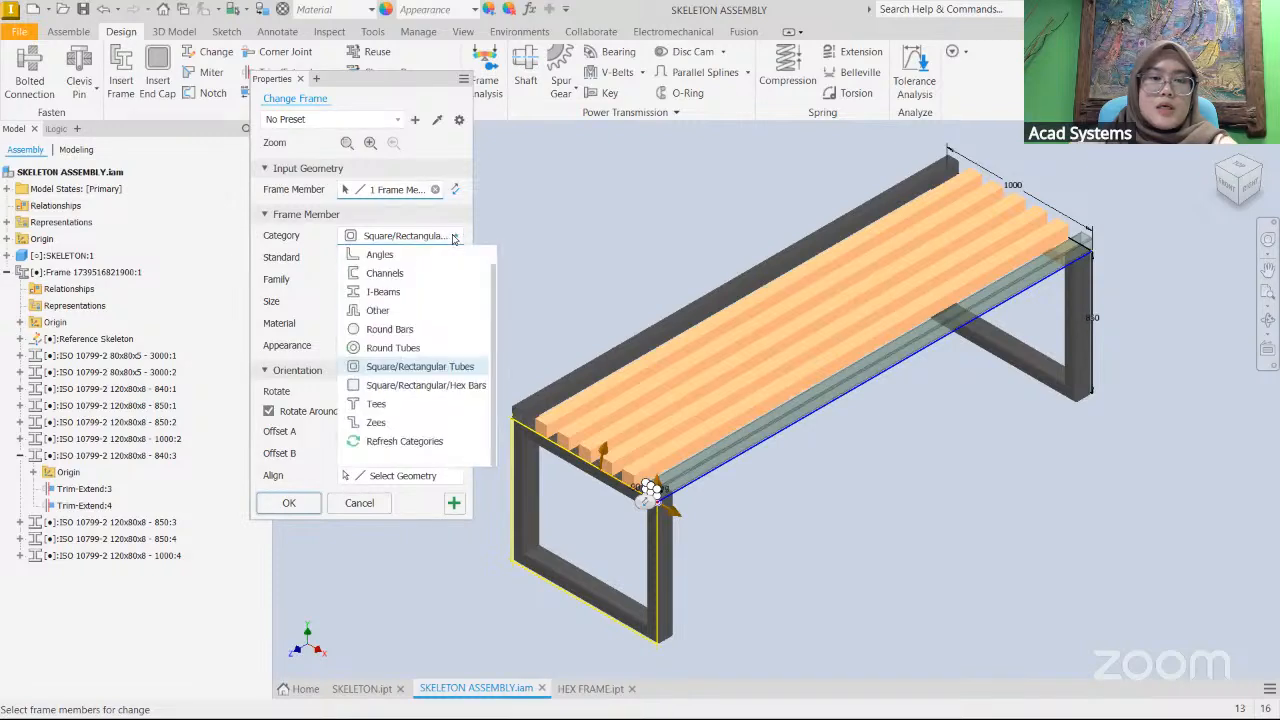
{"action": "left_click", "coordinate": [377, 312]}
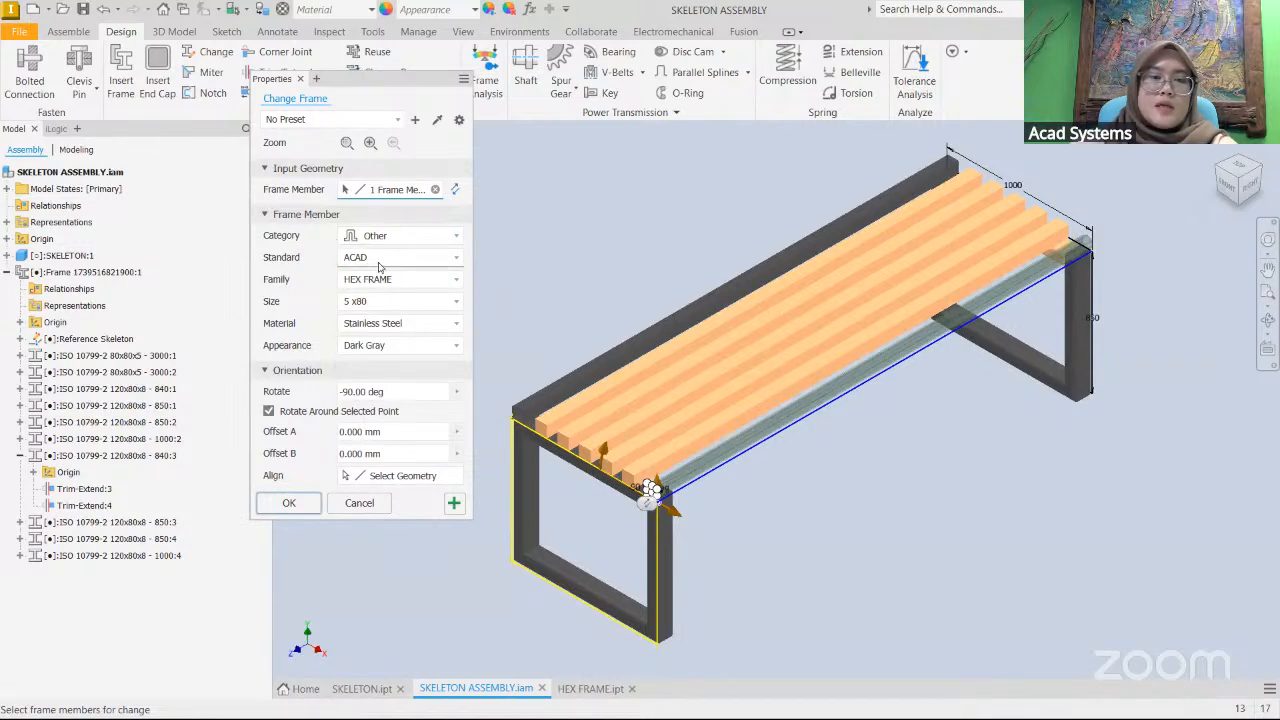
{"action": "left_click", "coordinate": [379, 259]}
{"action": "left_click", "coordinate": [359, 277]}
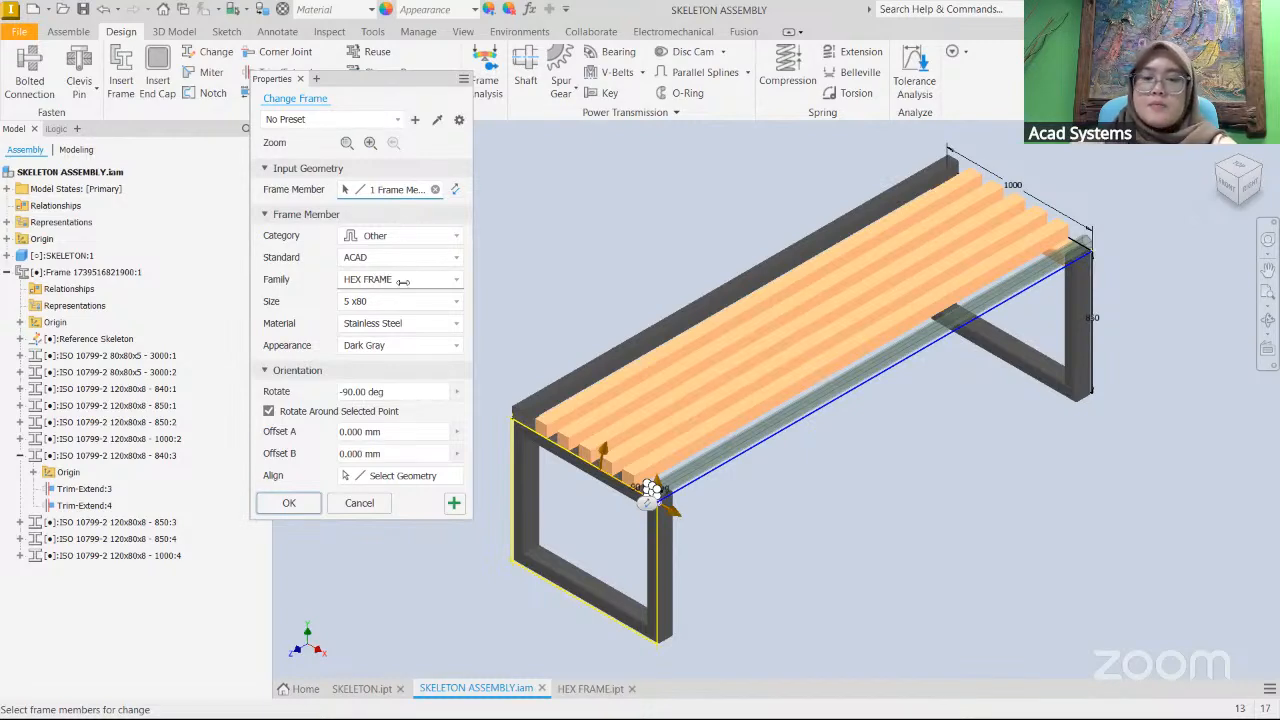
{"action": "left_click", "coordinate": [360, 304]}
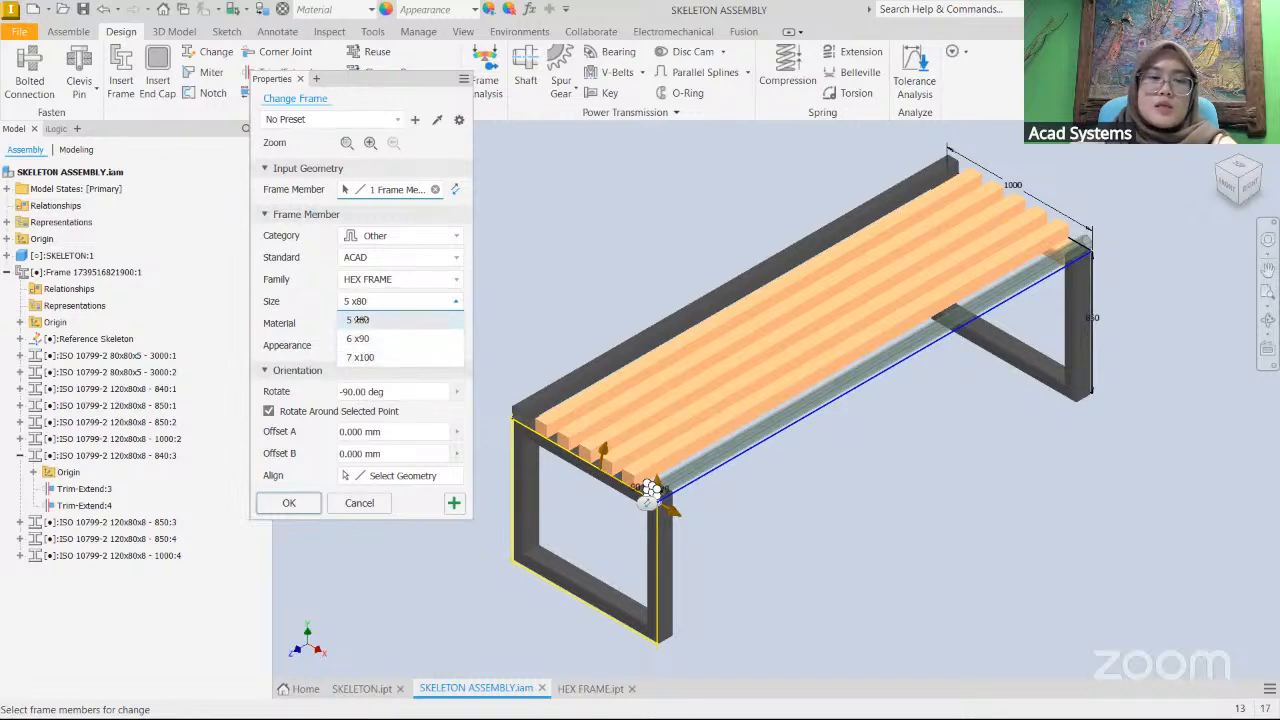
{"action": "left_click", "coordinate": [357, 319]}
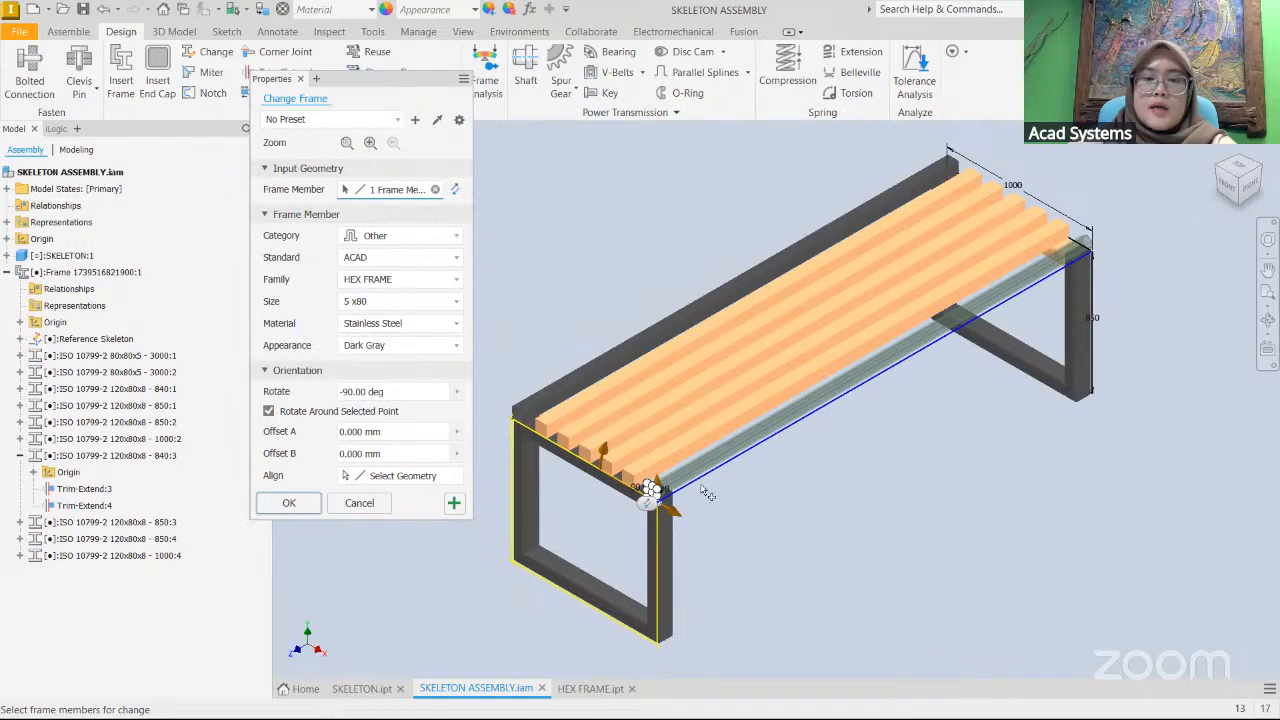
- Apply the frame member change, agree to the replacement and accept the default display and file names
{"action": "scroll", "coordinate": [707, 492], "scroll_direction": "up", "scroll_amount": 2}
{"action": "scroll", "coordinate": [707, 492], "scroll_direction": "up", "scroll_amount": 2}
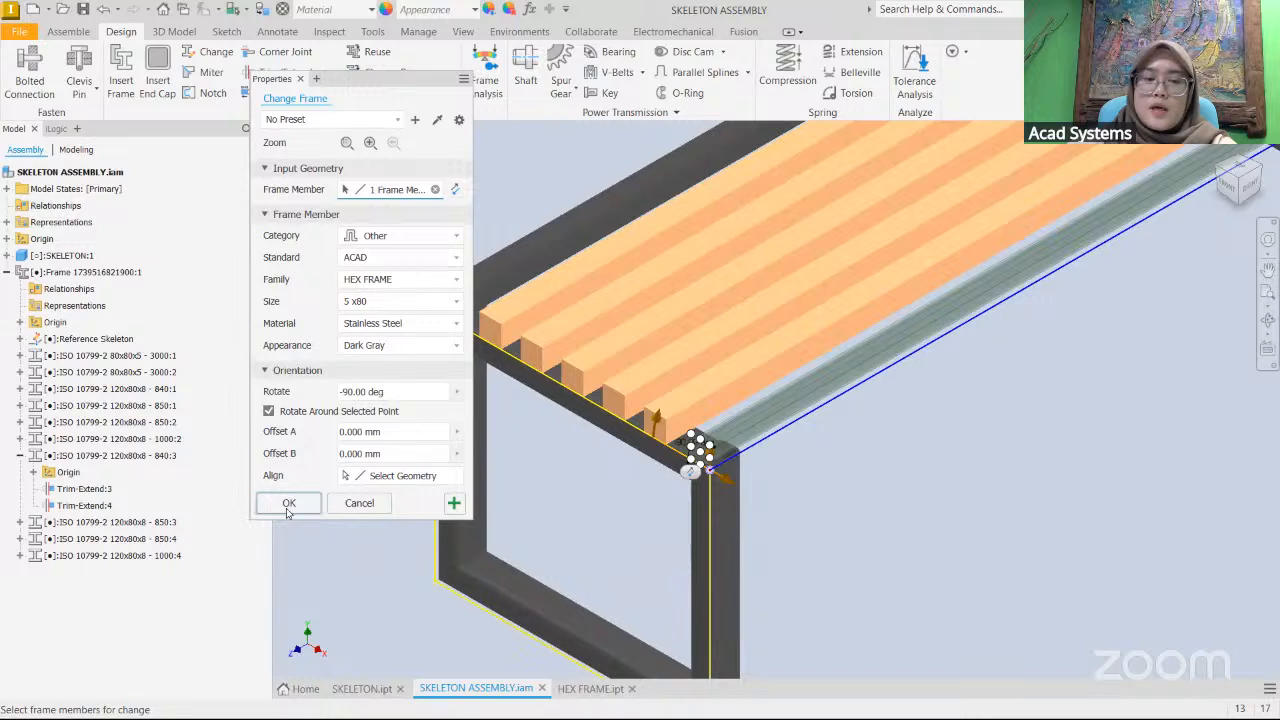
{"action": "left_click", "coordinate": [288, 504]}
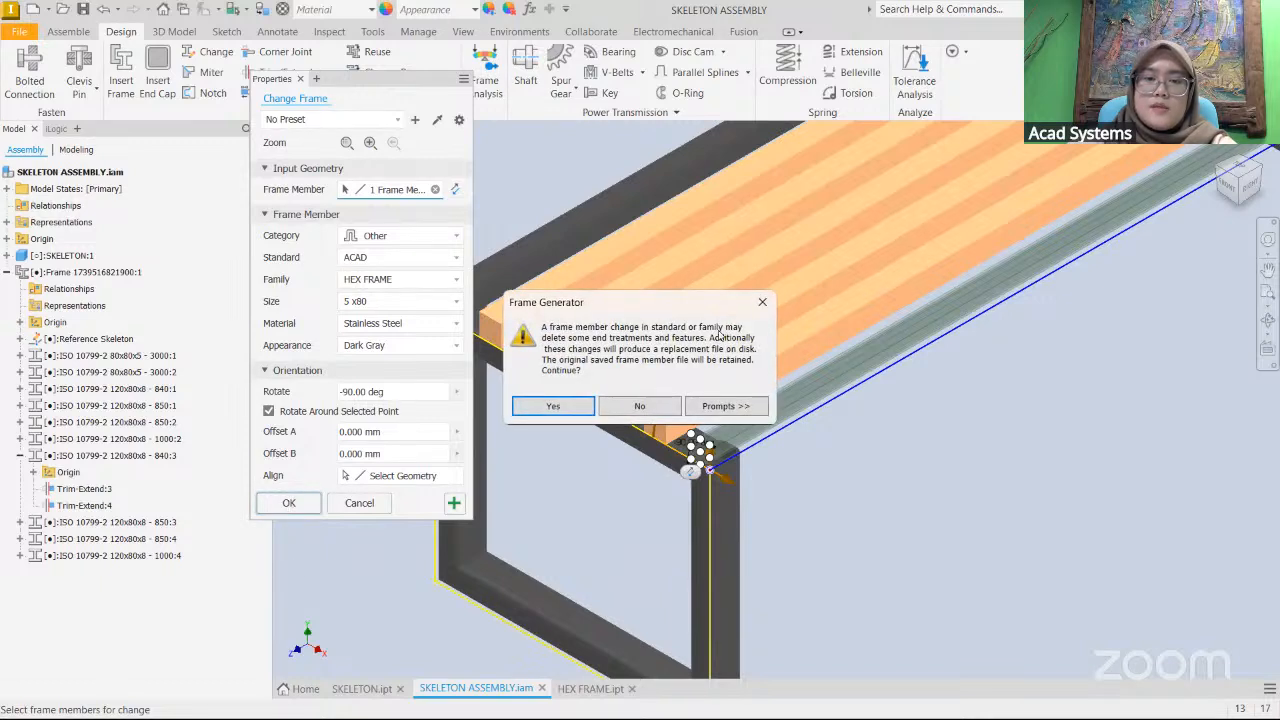
{"action": "left_click", "coordinate": [554, 406]}
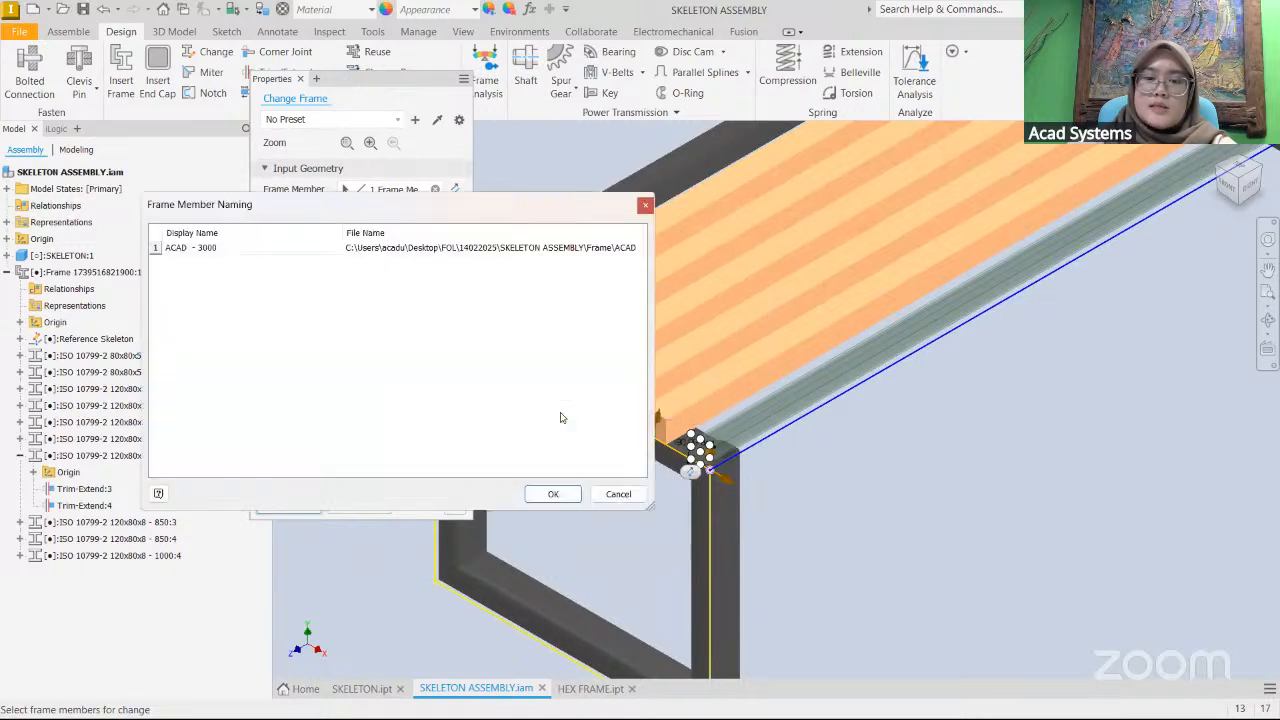
{"action": "left_click", "coordinate": [553, 494]}
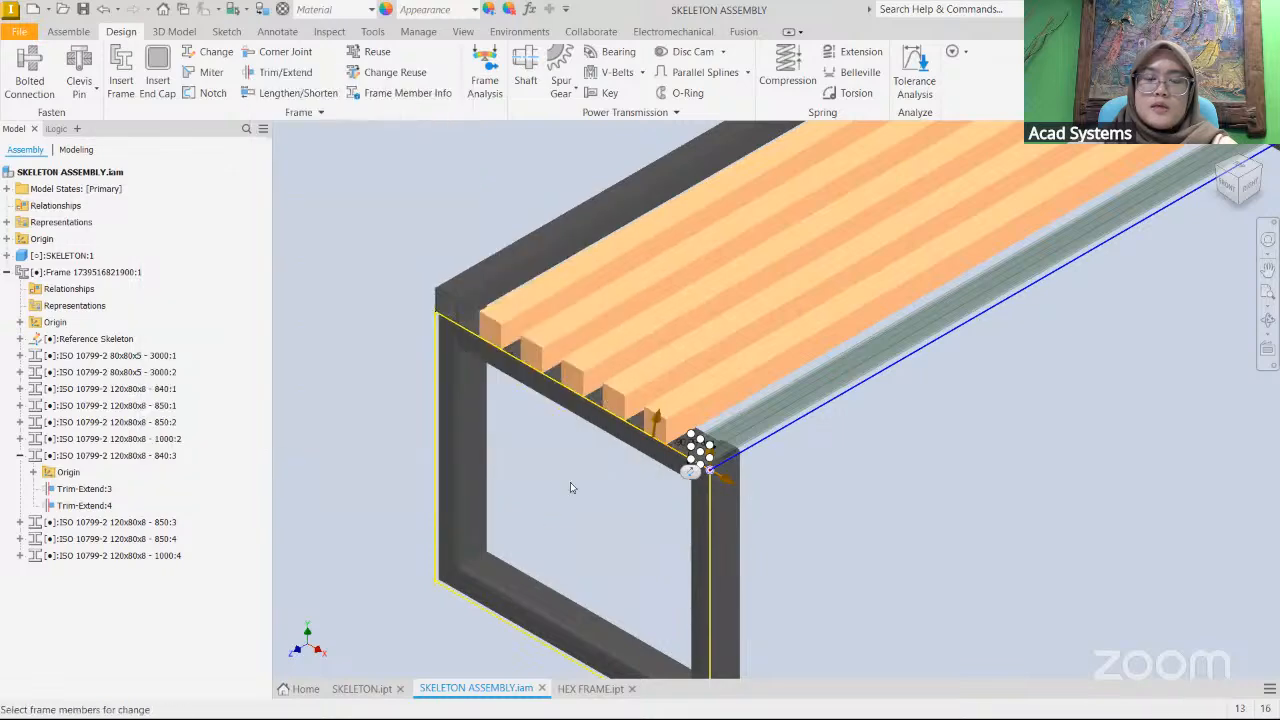
- Examine the replaced front beam's hexagonal end where it meets the table leg
{"action": "scroll", "coordinate": [694, 453], "scroll_direction": "down", "scroll_amount": 5}
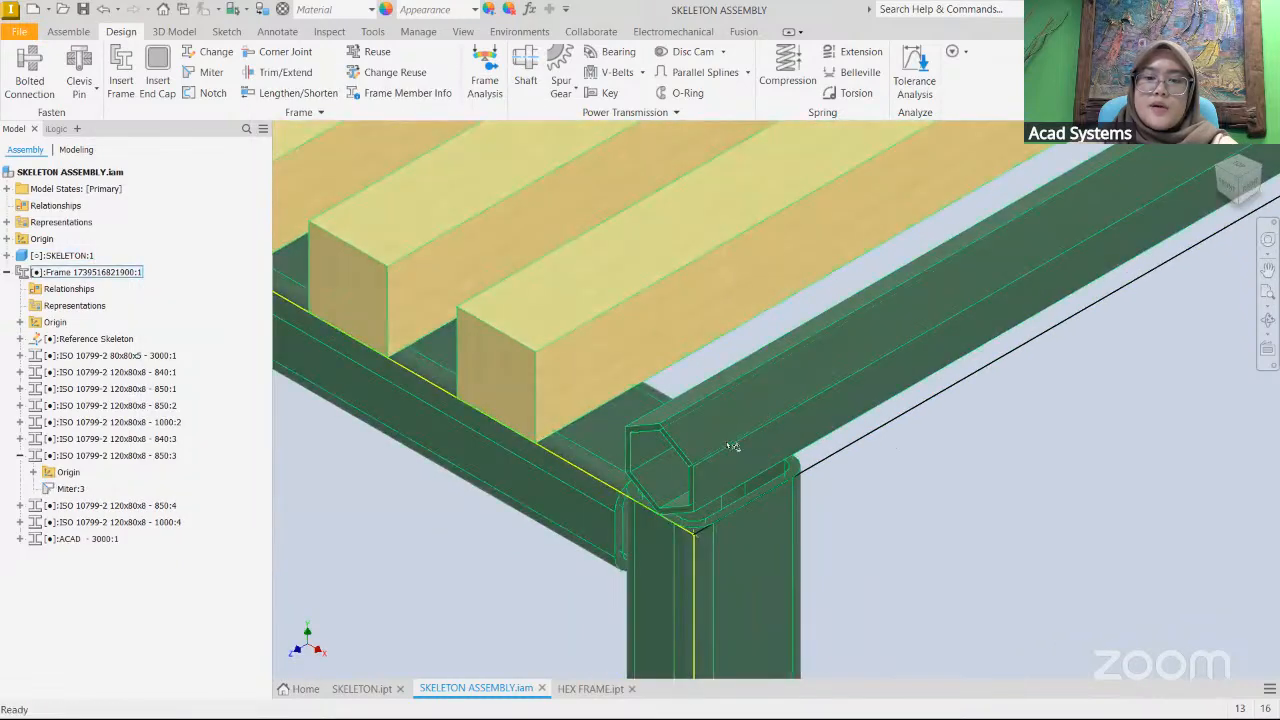
{"action": "scroll", "coordinate": [733, 446], "scroll_direction": "up", "scroll_amount": 5}
{"action": "scroll", "coordinate": [840, 380], "scroll_direction": "up", "scroll_amount": 2}
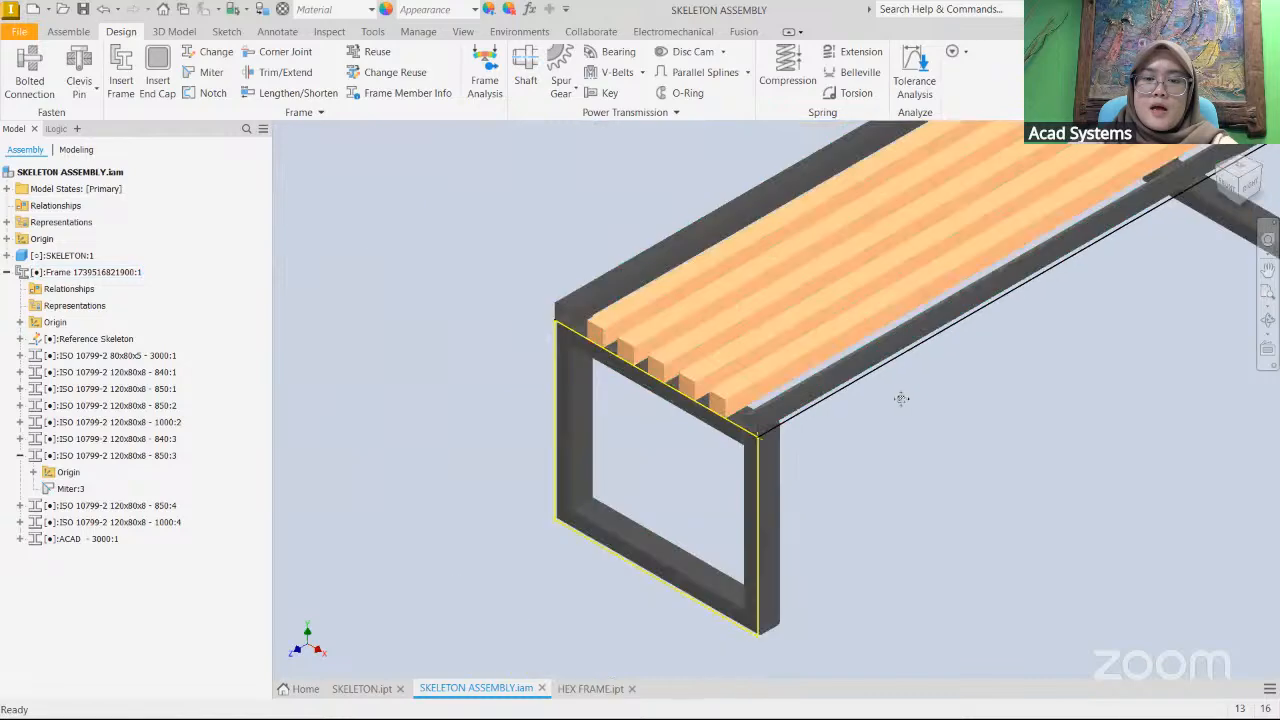
{"action": "middle_click_drag", "start_coordinate": [905, 397], "coordinate": [769, 471]}
{"action": "scroll", "coordinate": [769, 471], "scroll_direction": "up", "scroll_amount": 1}
{"action": "scroll", "coordinate": [735, 427], "scroll_direction": "down", "scroll_amount": 4}
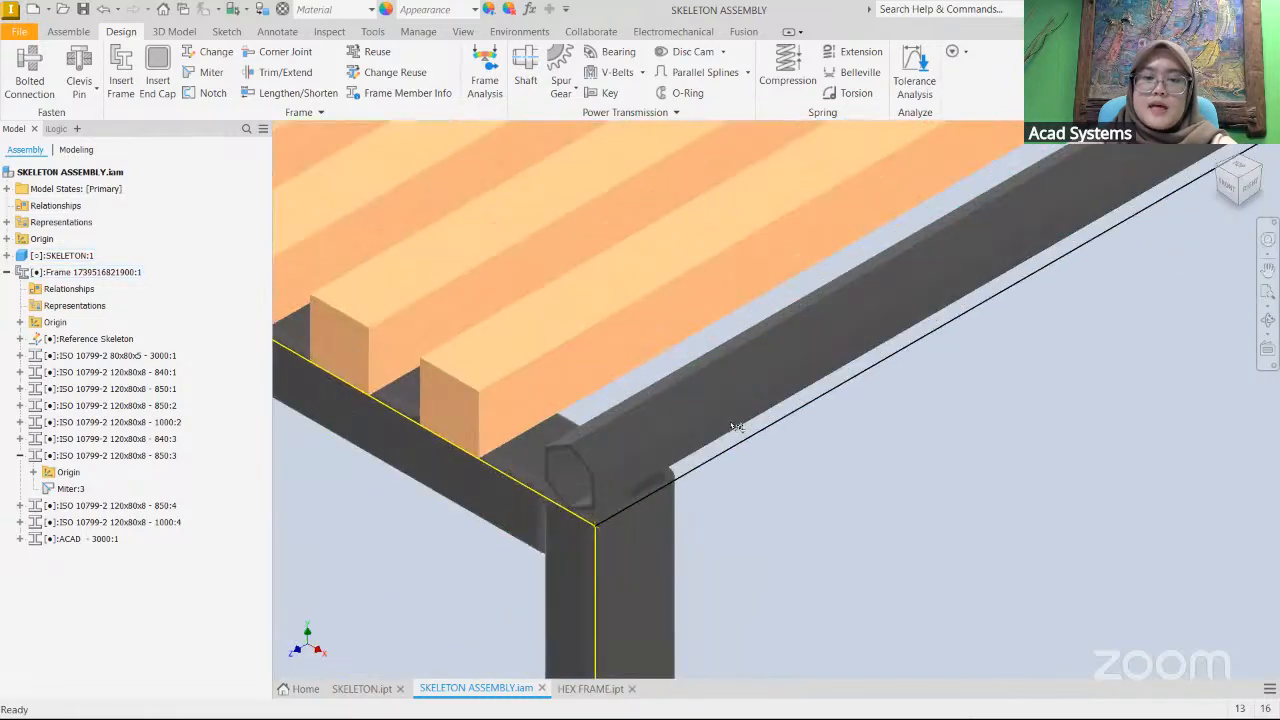
- Examine the hexagonal front beam and the open end of the square 80x80x5 rear beam on the table frame
{"action": "scroll", "coordinate": [706, 477], "scroll_direction": "up", "scroll_amount": 3}
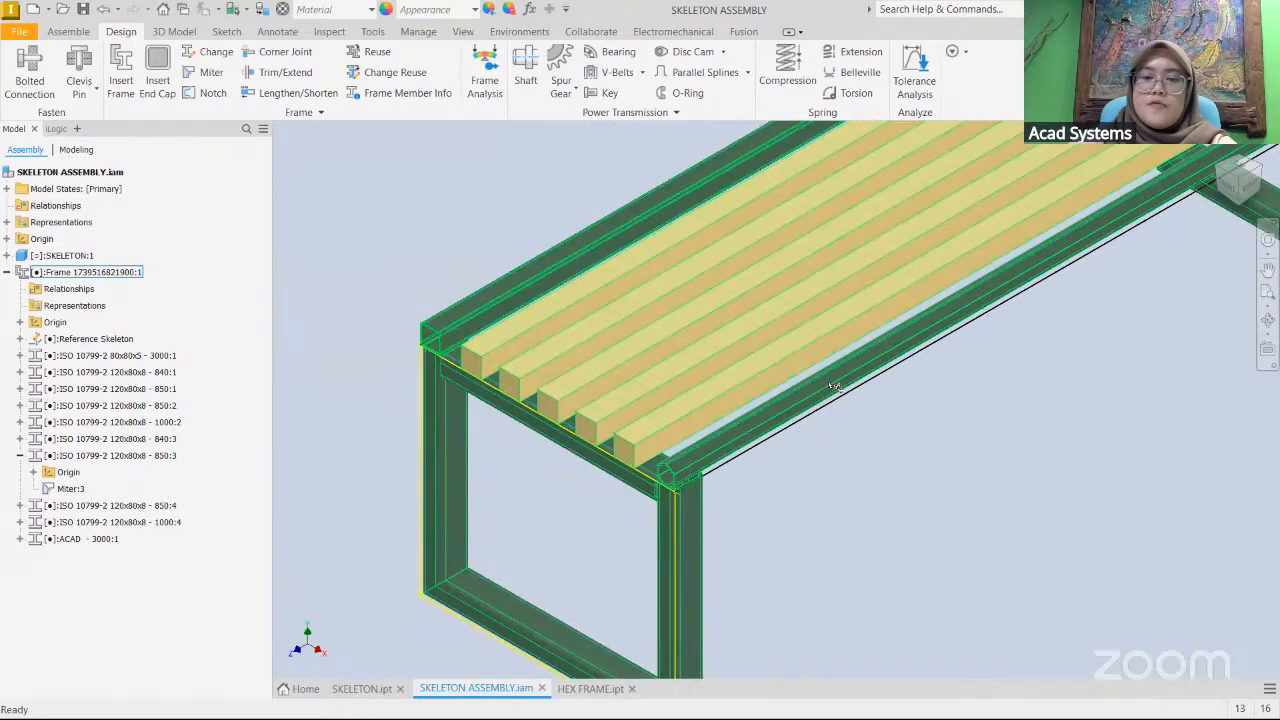
{"action": "middle_click_drag", "start_coordinate": [790, 555], "coordinate": [1101, 557]}
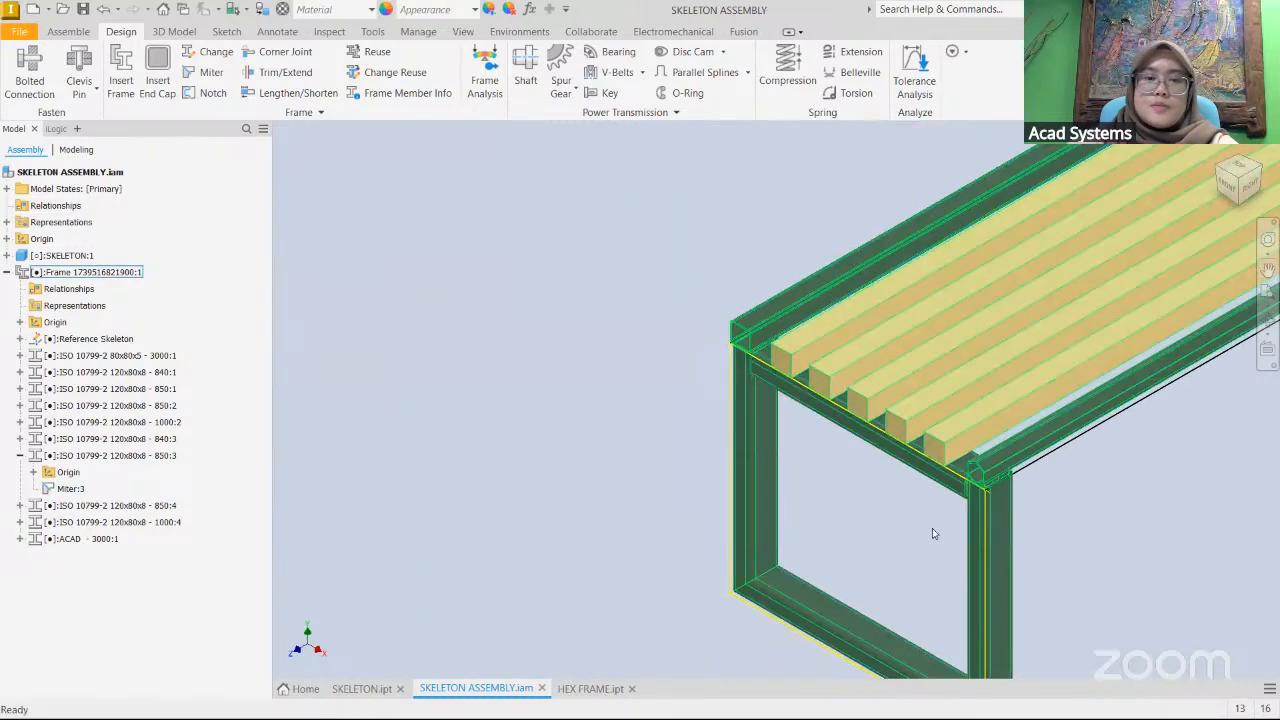
{"action": "middle_click_drag", "start_coordinate": [932, 528], "coordinate": [848, 508]}
{"action": "scroll", "coordinate": [848, 508], "scroll_direction": "up", "scroll_amount": 3}
{"action": "scroll", "coordinate": [848, 513], "scroll_direction": "down", "scroll_amount": 8}
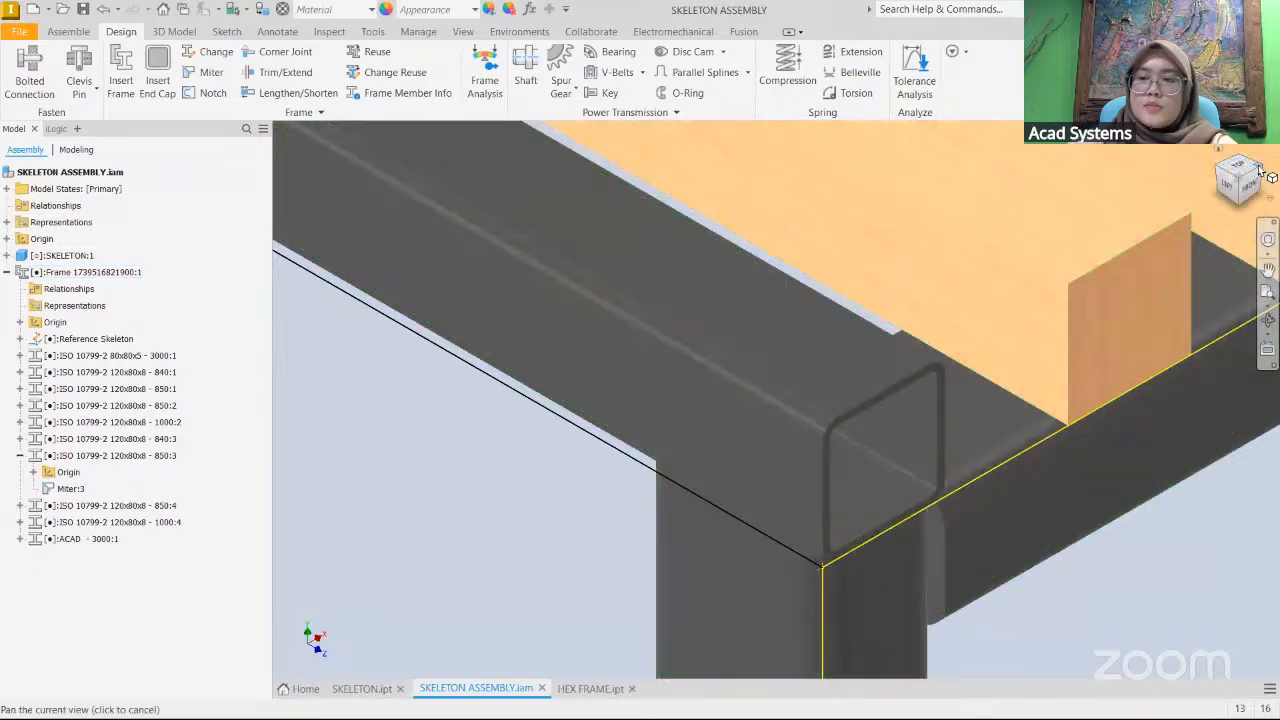
{"action": "left_click", "coordinate": [1260, 171]}
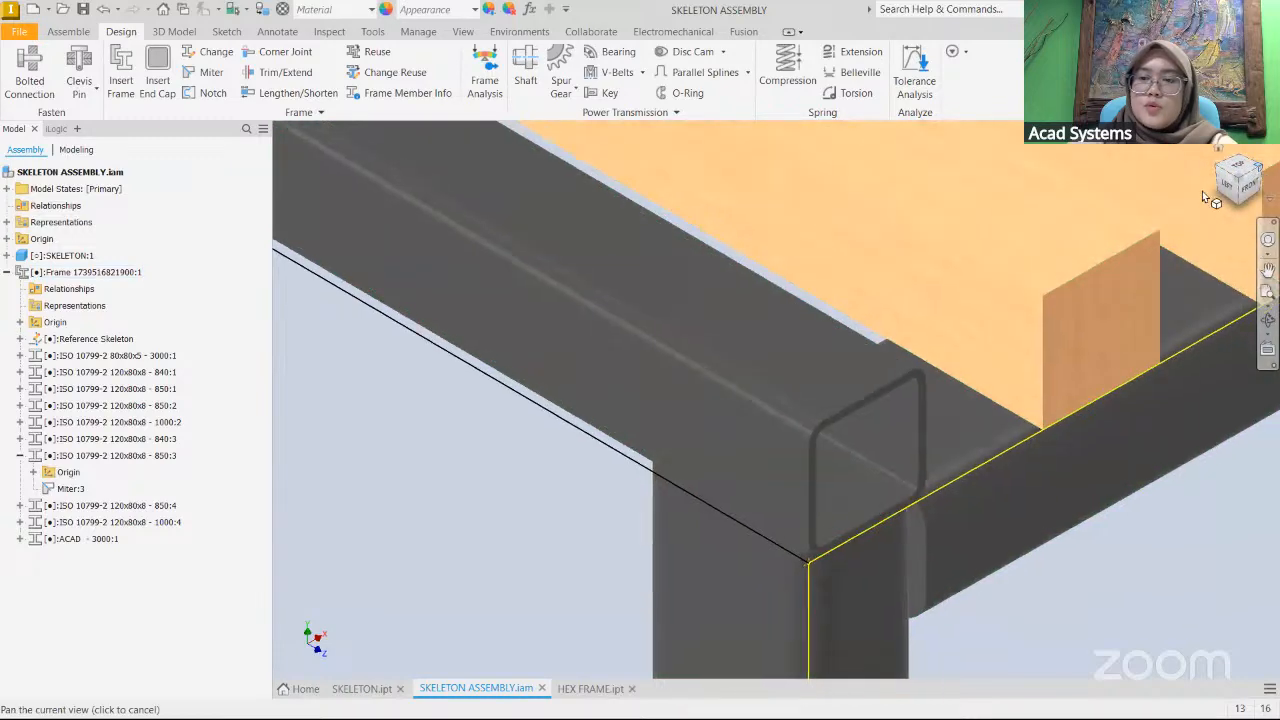
{"action": "scroll", "coordinate": [480, 432], "scroll_direction": "down", "scroll_amount": 5}
{"action": "middle_click_drag", "start_coordinate": [771, 401], "coordinate": [635, 393]}
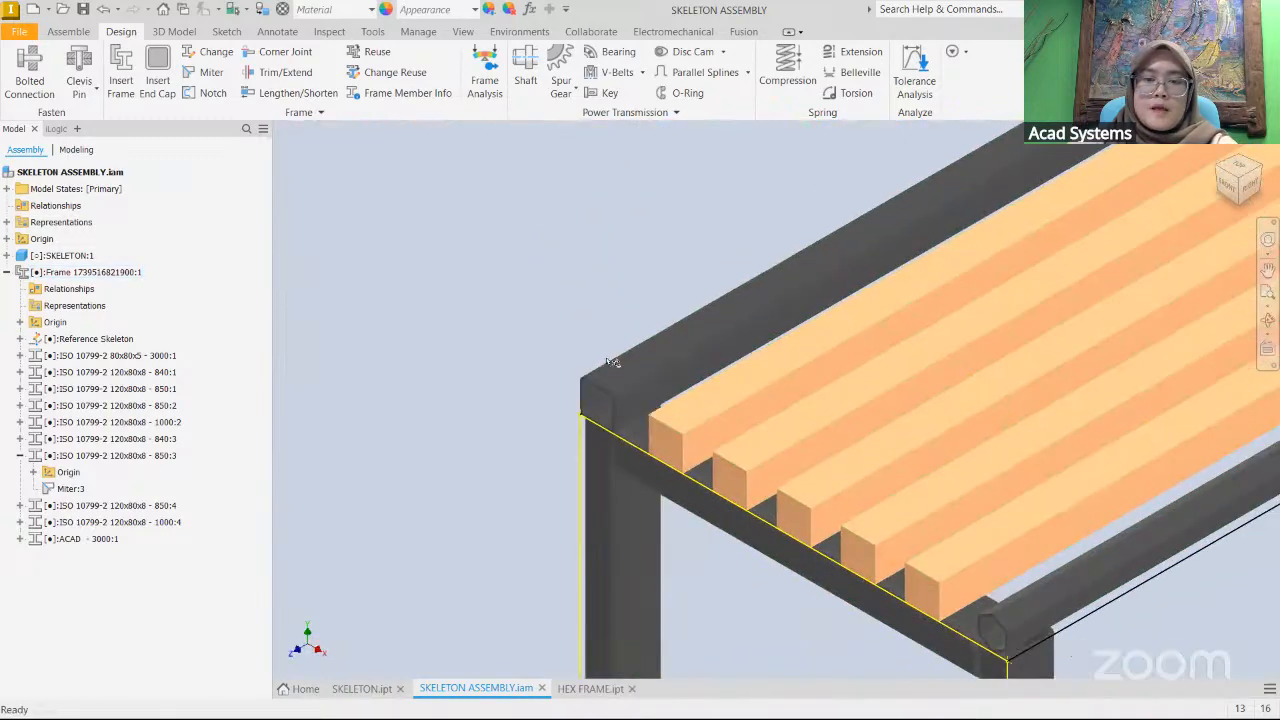
{"action": "scroll", "coordinate": [612, 358], "scroll_direction": "down", "scroll_amount": 3}
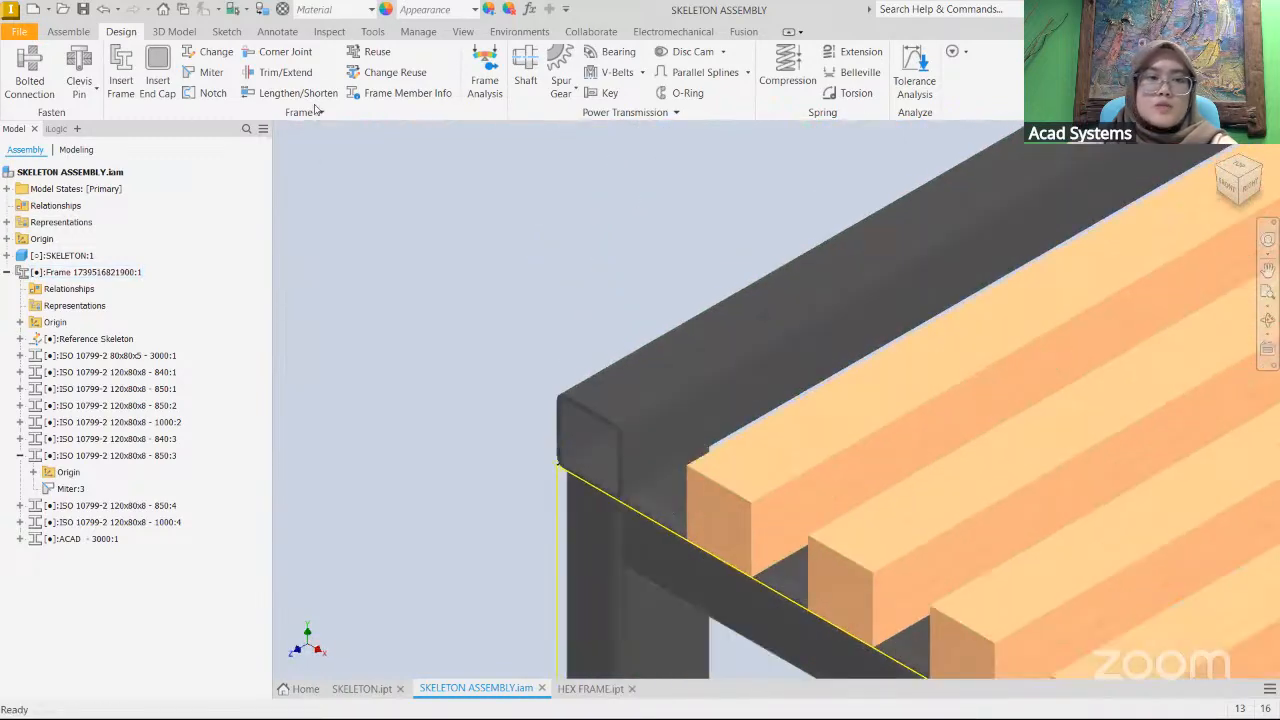
- Start an end cap on the open end face of the square 80x80x5 rear beam
{"action": "left_click", "coordinate": [158, 80]}
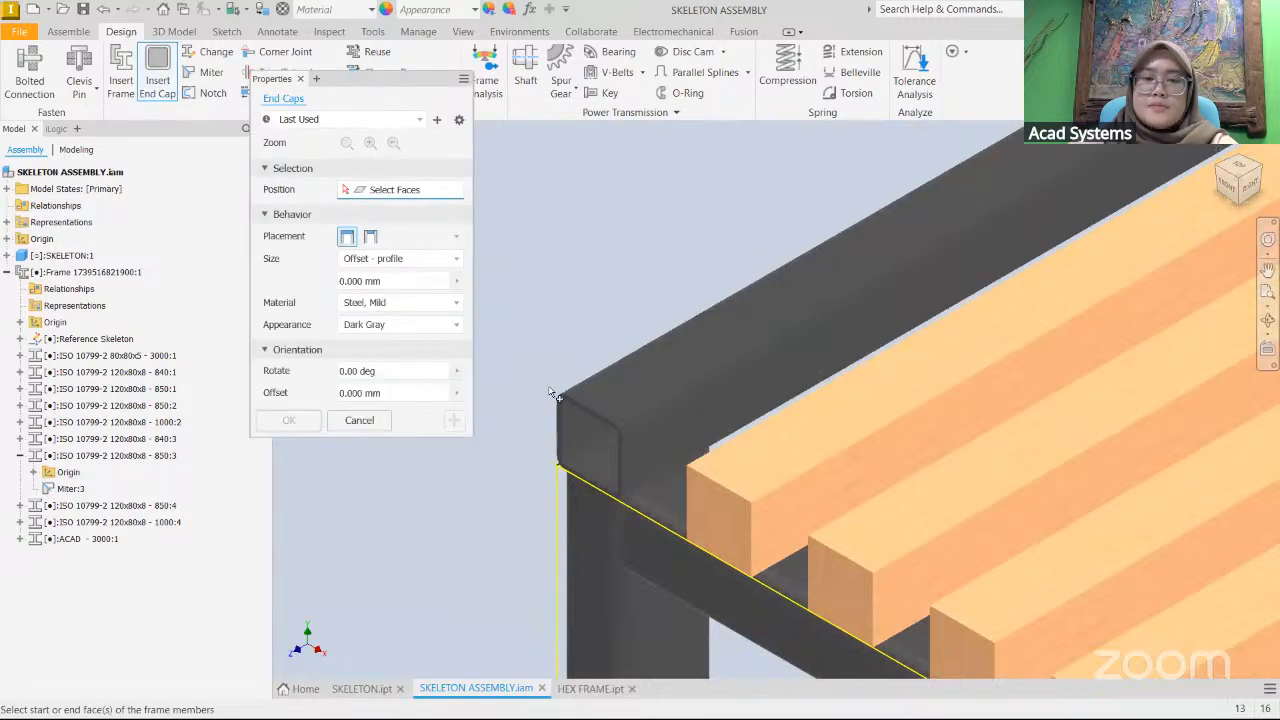
{"action": "scroll", "coordinate": [552, 393], "scroll_direction": "down", "scroll_amount": 6}
{"action": "scroll", "coordinate": [766, 298], "scroll_direction": "up", "scroll_amount": 2}
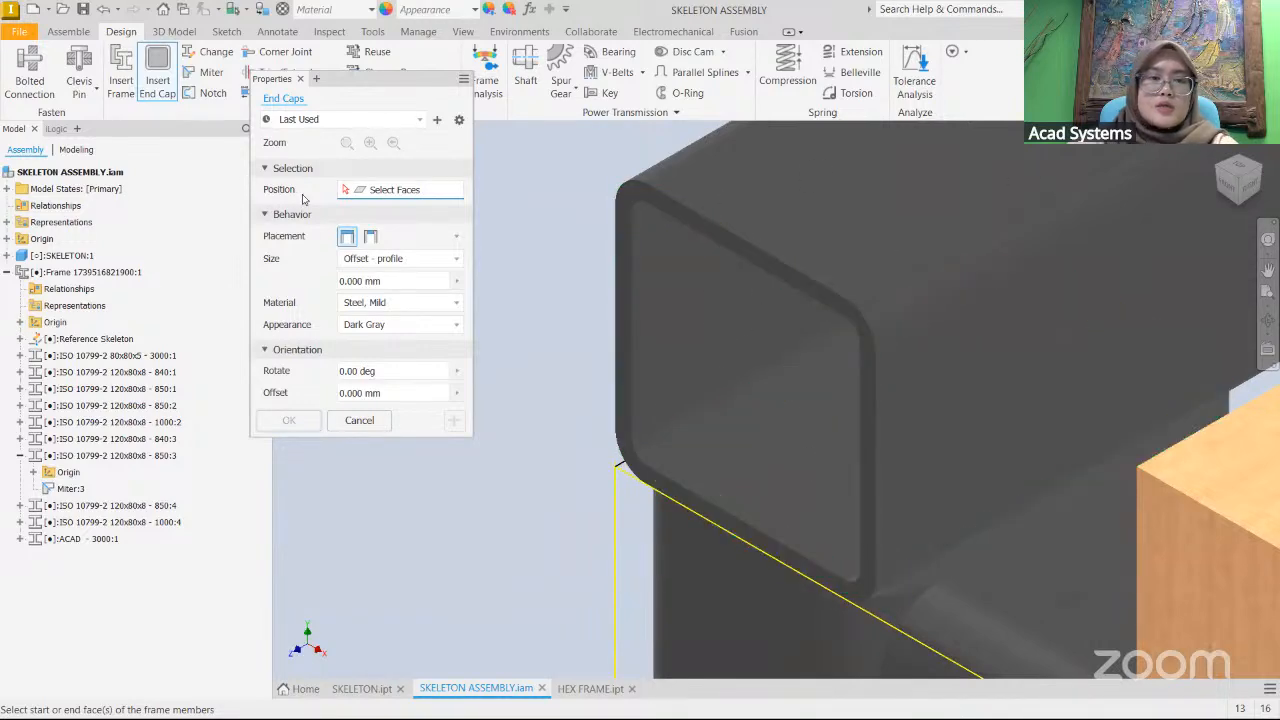
{"action": "scroll", "coordinate": [712, 241], "scroll_direction": "down", "scroll_amount": 2}
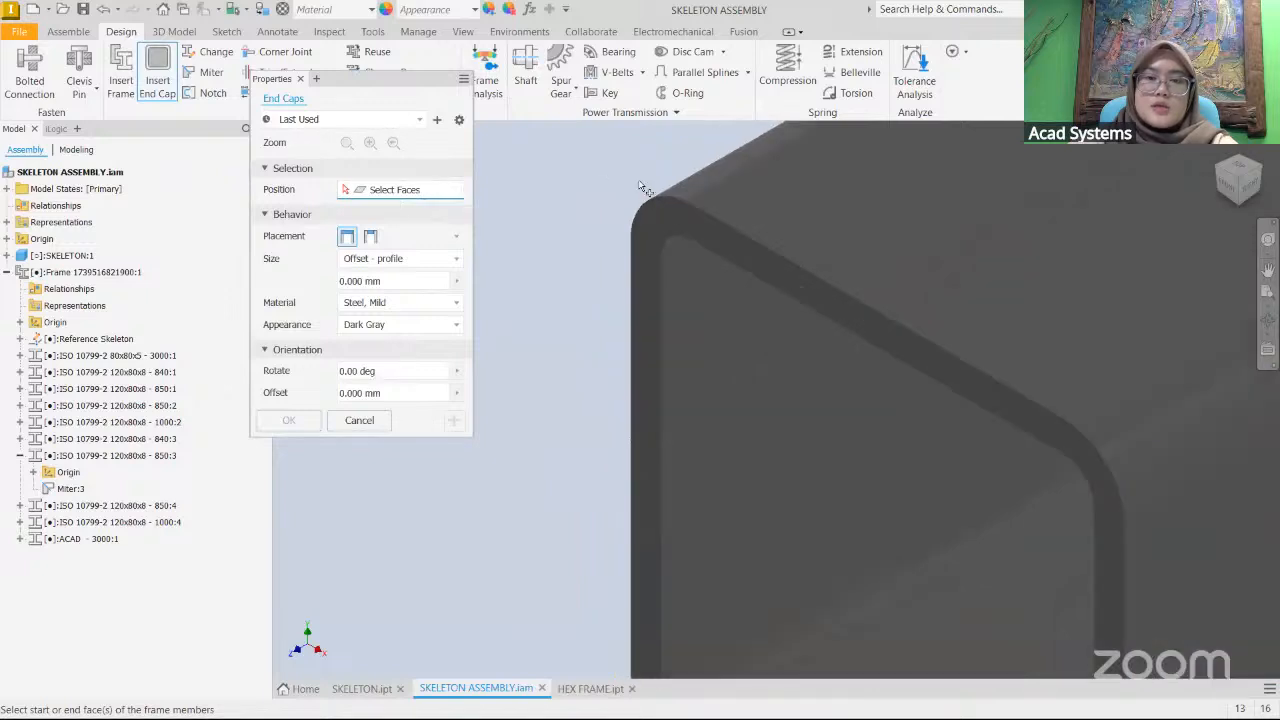
{"action": "left_click", "coordinate": [714, 243]}
{"action": "scroll", "coordinate": [772, 416], "scroll_direction": "up", "scroll_amount": 2}
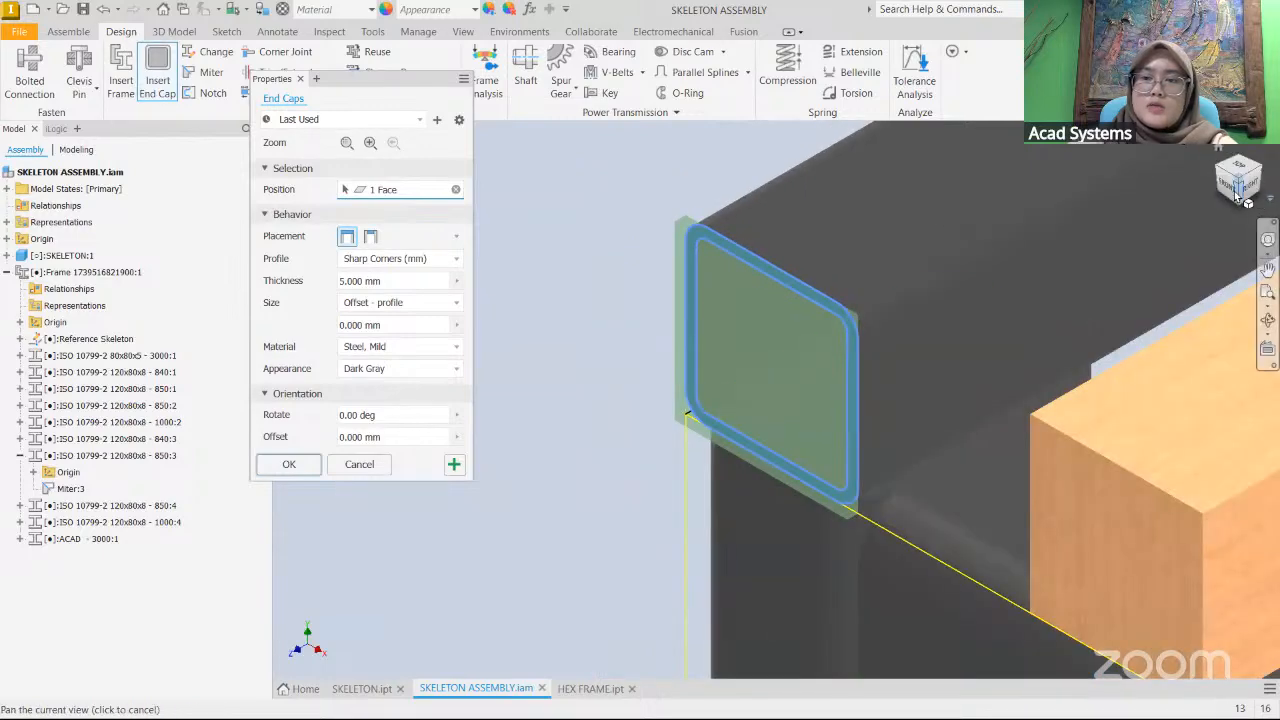
- Compare the end cap preview with the tube's rounded corners from the front and set its profile to Filleted Corners (mm)
{"action": "left_click", "coordinate": [1210, 188]}
{"action": "scroll", "coordinate": [728, 337], "scroll_direction": "down", "scroll_amount": 6}
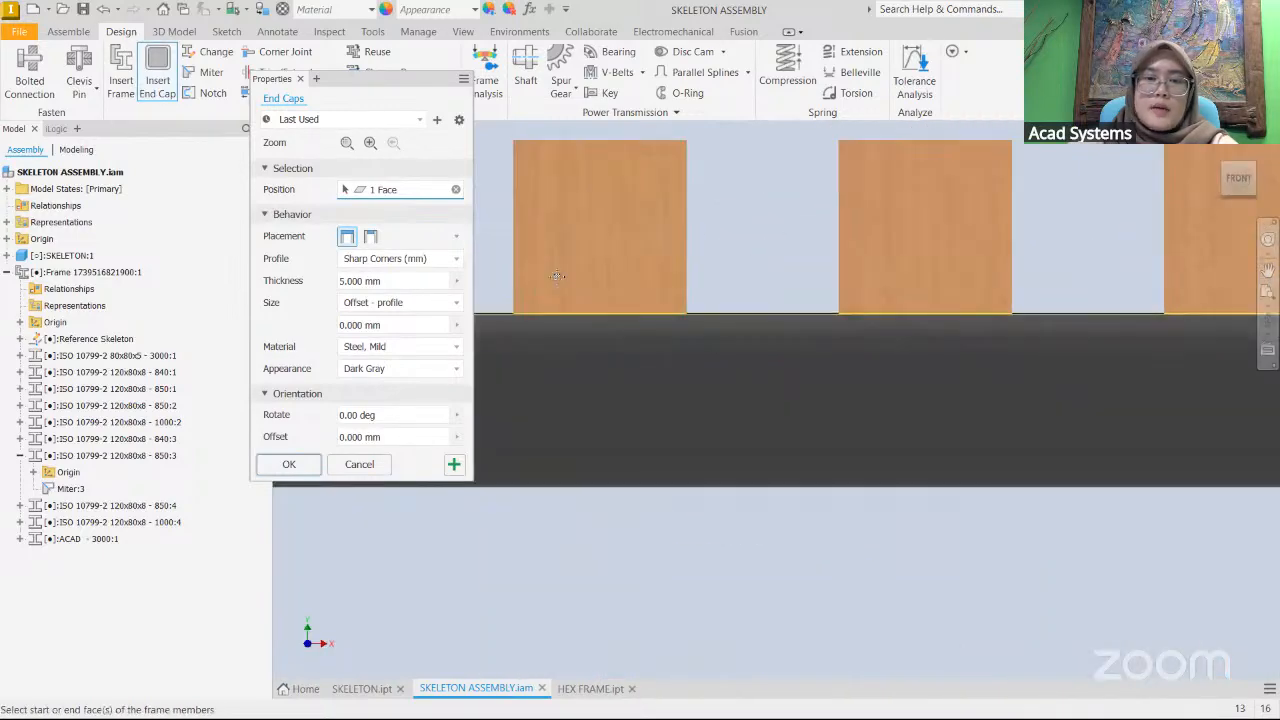
{"action": "middle_click_drag", "start_coordinate": [520, 290], "coordinate": [1240, 433]}
{"action": "scroll", "coordinate": [656, 321], "scroll_direction": "down", "scroll_amount": 3}
{"action": "middle_click_drag", "start_coordinate": [693, 320], "coordinate": [856, 295]}
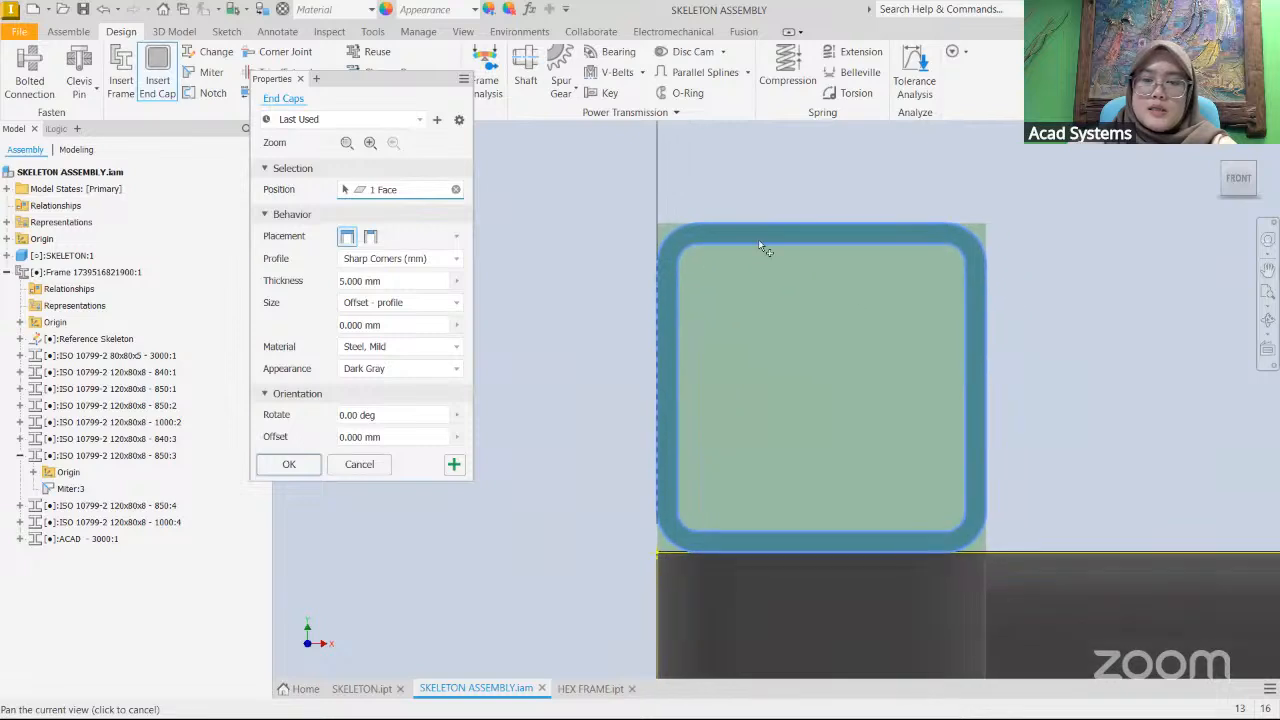
{"action": "scroll", "coordinate": [717, 325], "scroll_direction": "up", "scroll_amount": 1}
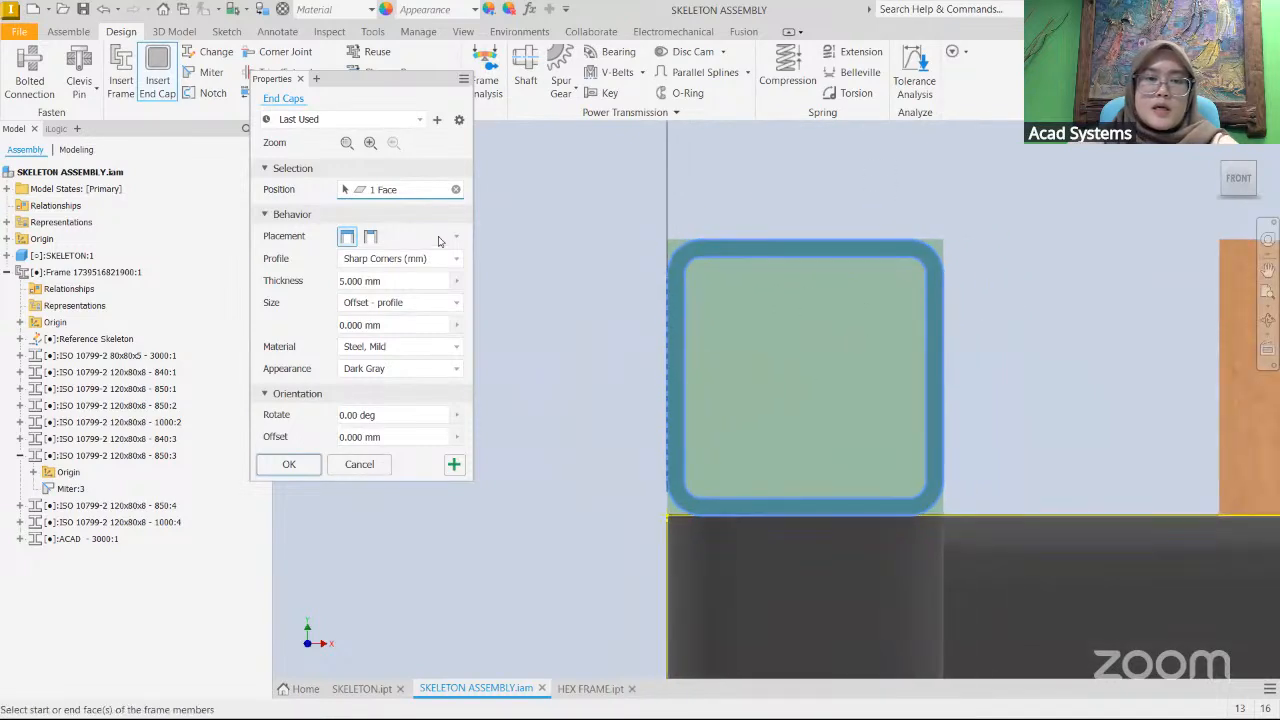
{"action": "left_click", "coordinate": [375, 260]}
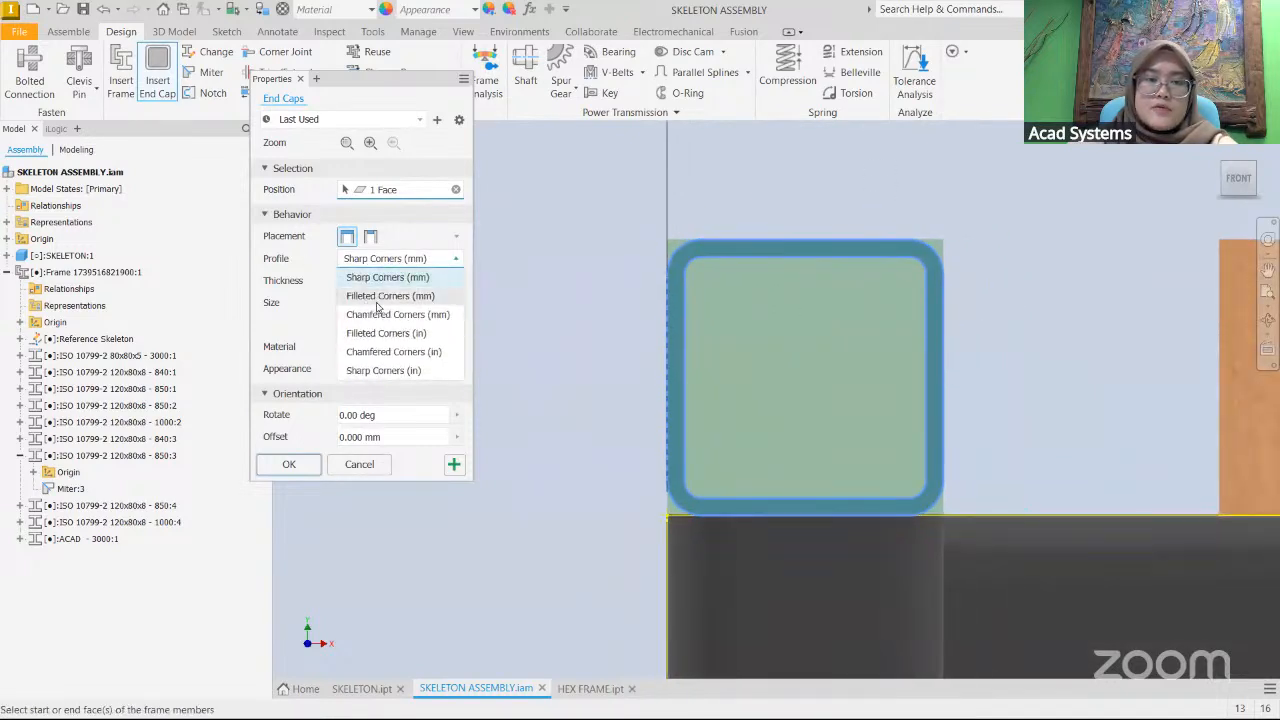
{"action": "left_click", "coordinate": [395, 300]}
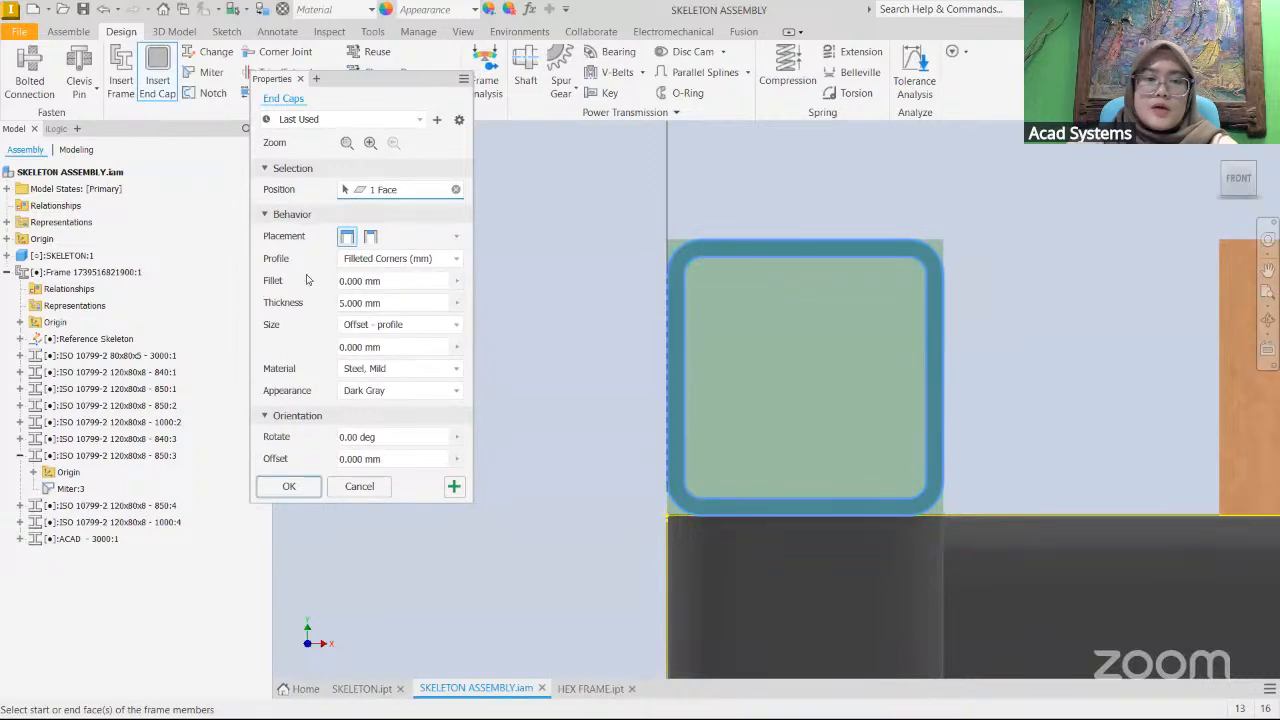
- Set the end cap's fillet to 10 mm by measuring the outer corner radius of the rear beam's end
{"action": "left_click", "coordinate": [457, 282]}
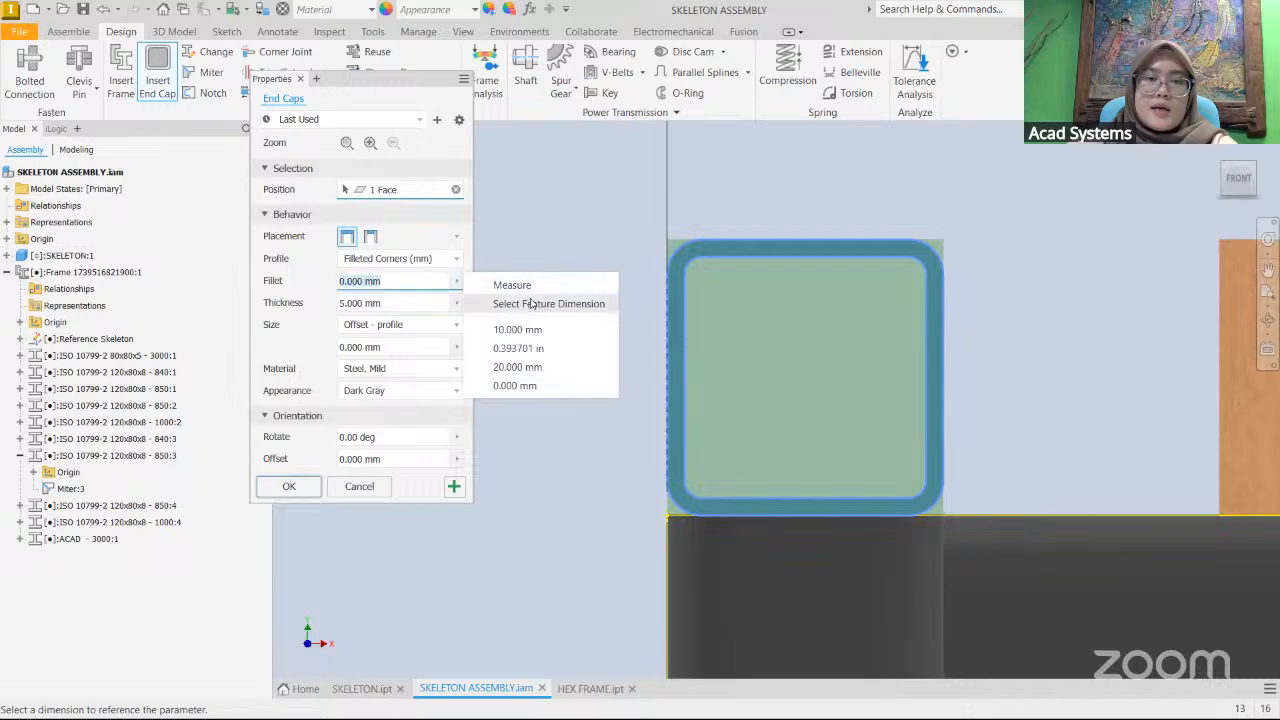
{"action": "left_click", "coordinate": [512, 285]}
{"action": "scroll", "coordinate": [668, 258], "scroll_direction": "up", "scroll_amount": 5}
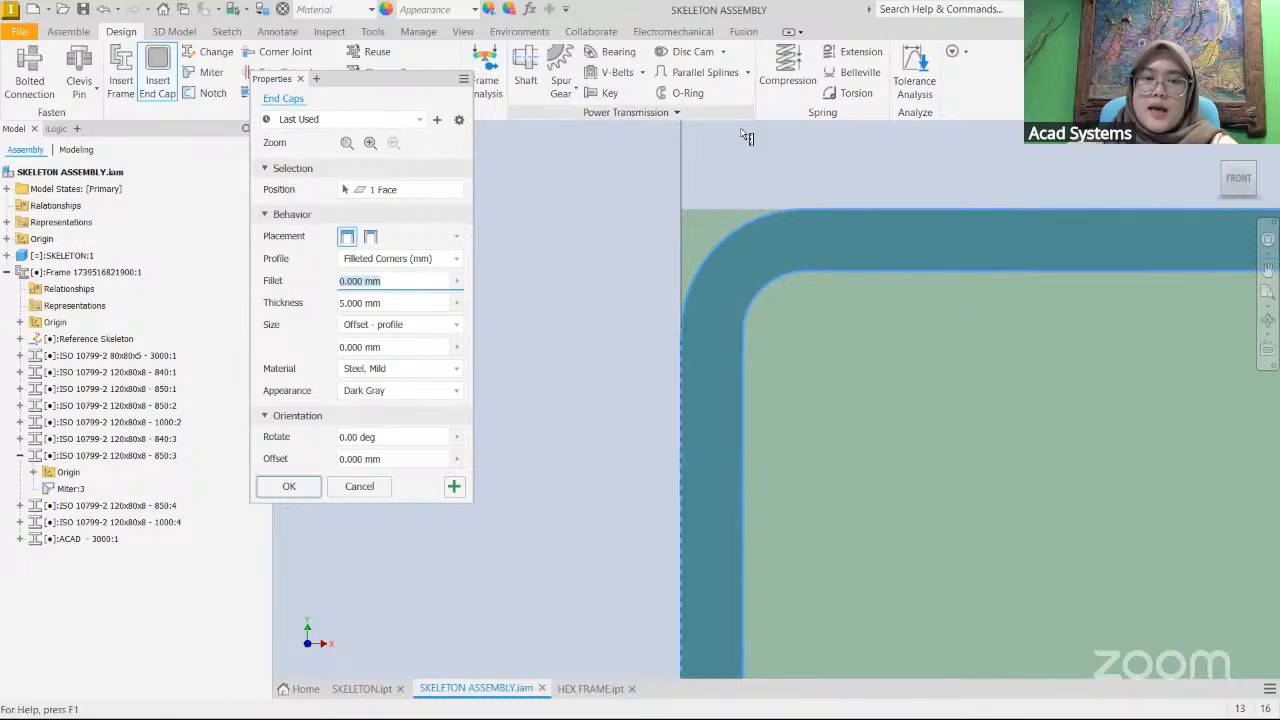
{"action": "left_click", "coordinate": [728, 239]}
{"action": "scroll", "coordinate": [720, 300], "scroll_direction": "down", "scroll_amount": 3}
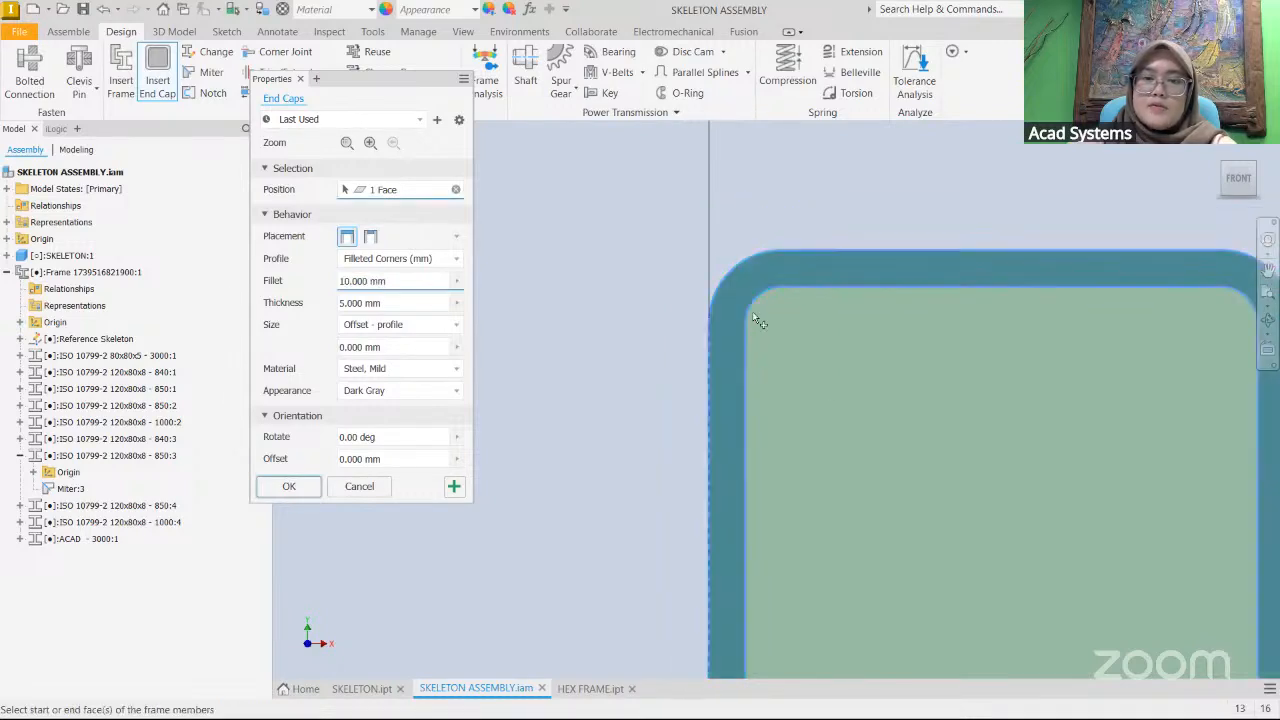
- Create the 5 mm thick filleted end cap and accept the default display and file names
{"action": "scroll", "coordinate": [1120, 280], "scroll_direction": "down", "scroll_amount": 3}
{"action": "middle_click_drag", "start_coordinate": [1078, 452], "coordinate": [922, 495]}
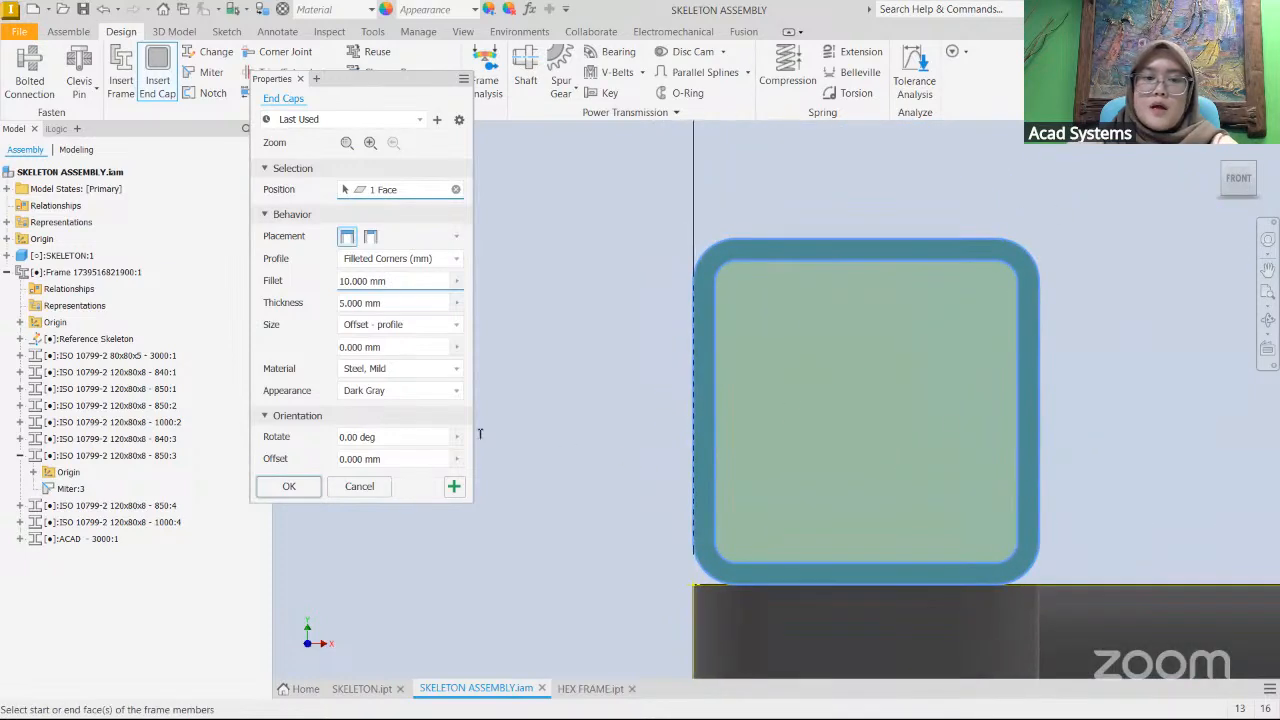
{"action": "left_click", "coordinate": [288, 487]}
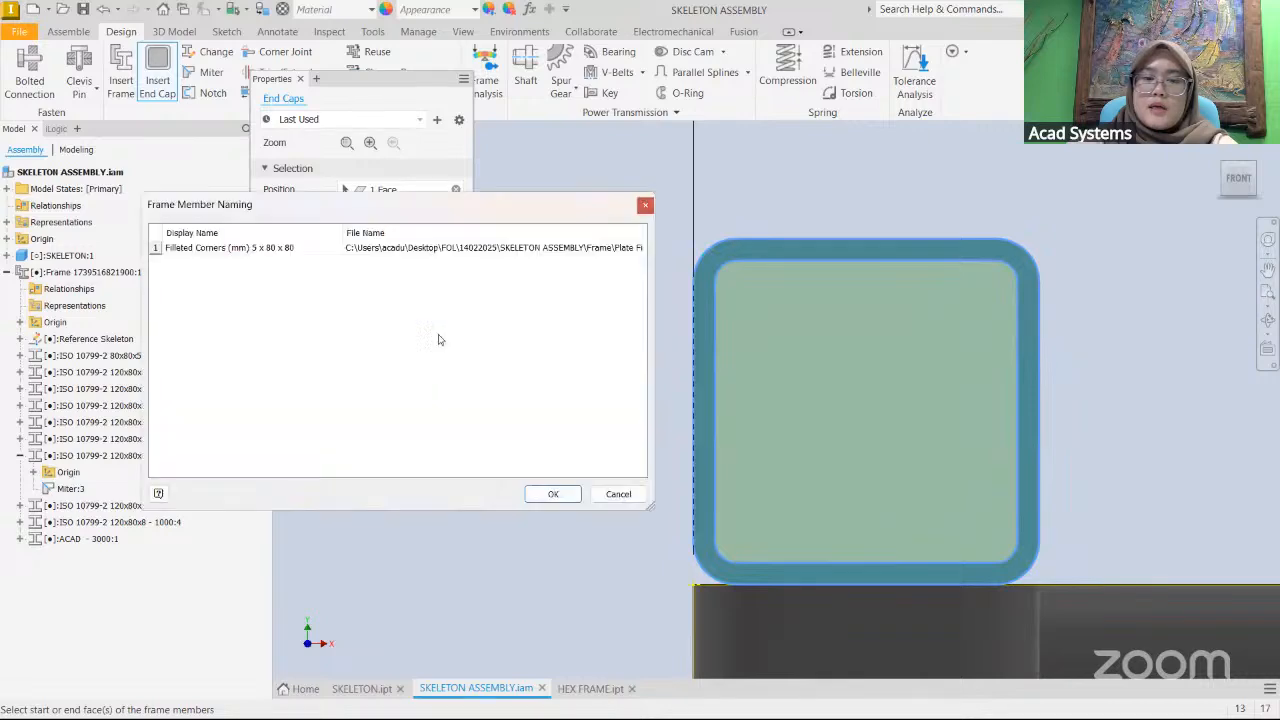
{"action": "left_click", "coordinate": [545, 494]}
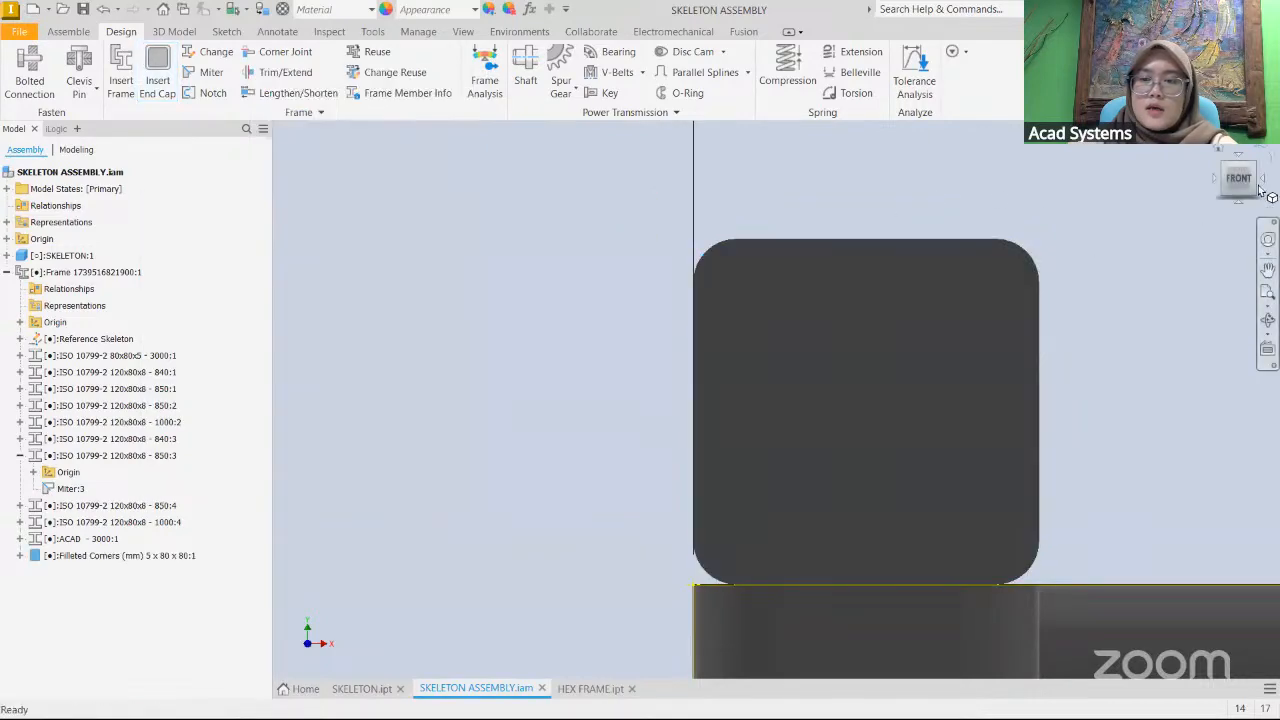
- Examine the capped end of the rear beam and its uncapped opposite end
{"action": "left_click", "coordinate": [1268, 175]}
{"action": "scroll", "coordinate": [538, 420], "scroll_direction": "up", "scroll_amount": 5}
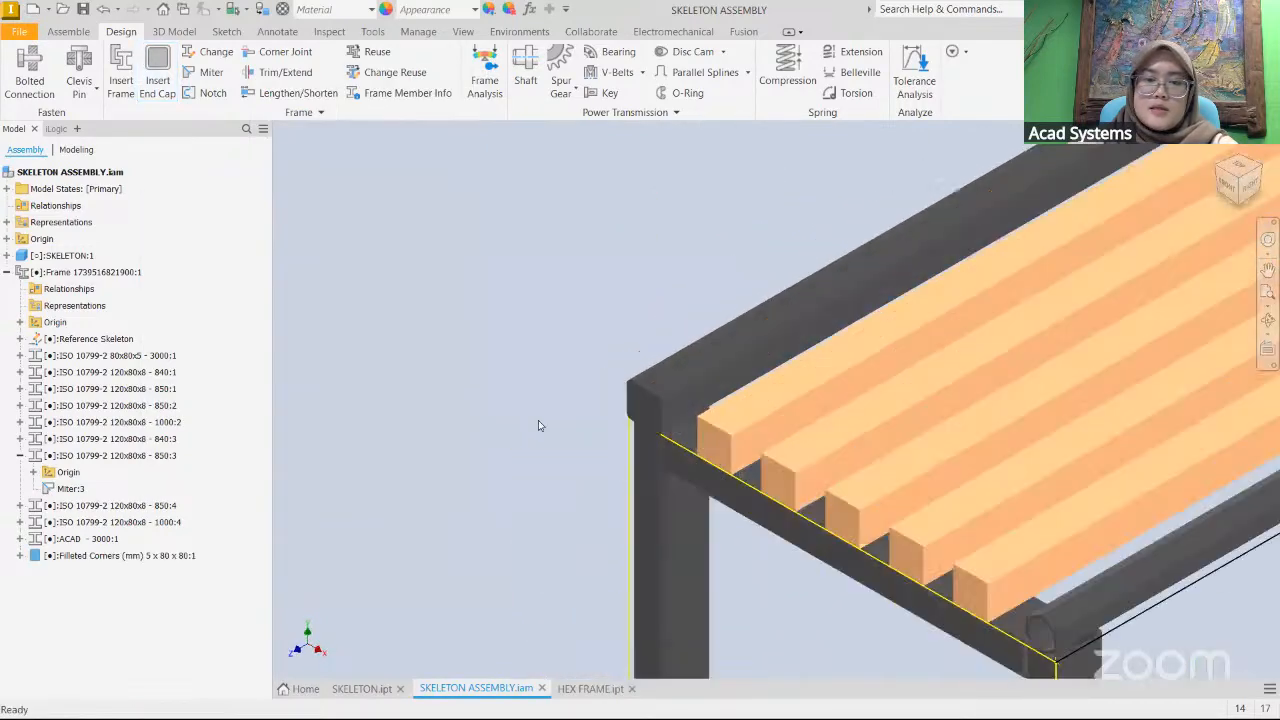
{"action": "middle_click_drag", "start_coordinate": [772, 429], "coordinate": [598, 410]}
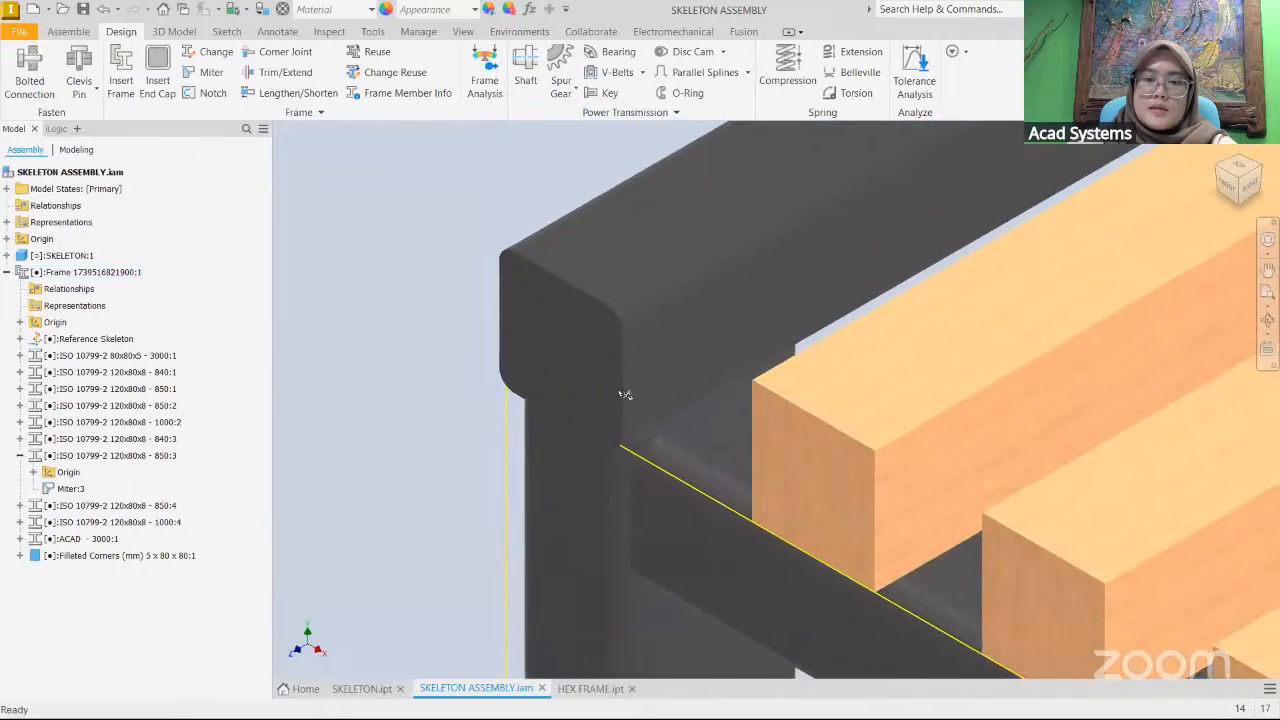
{"action": "scroll", "coordinate": [625, 395], "scroll_direction": "down", "scroll_amount": 6}
{"action": "middle_click_drag", "start_coordinate": [880, 511], "coordinate": [357, 474]}
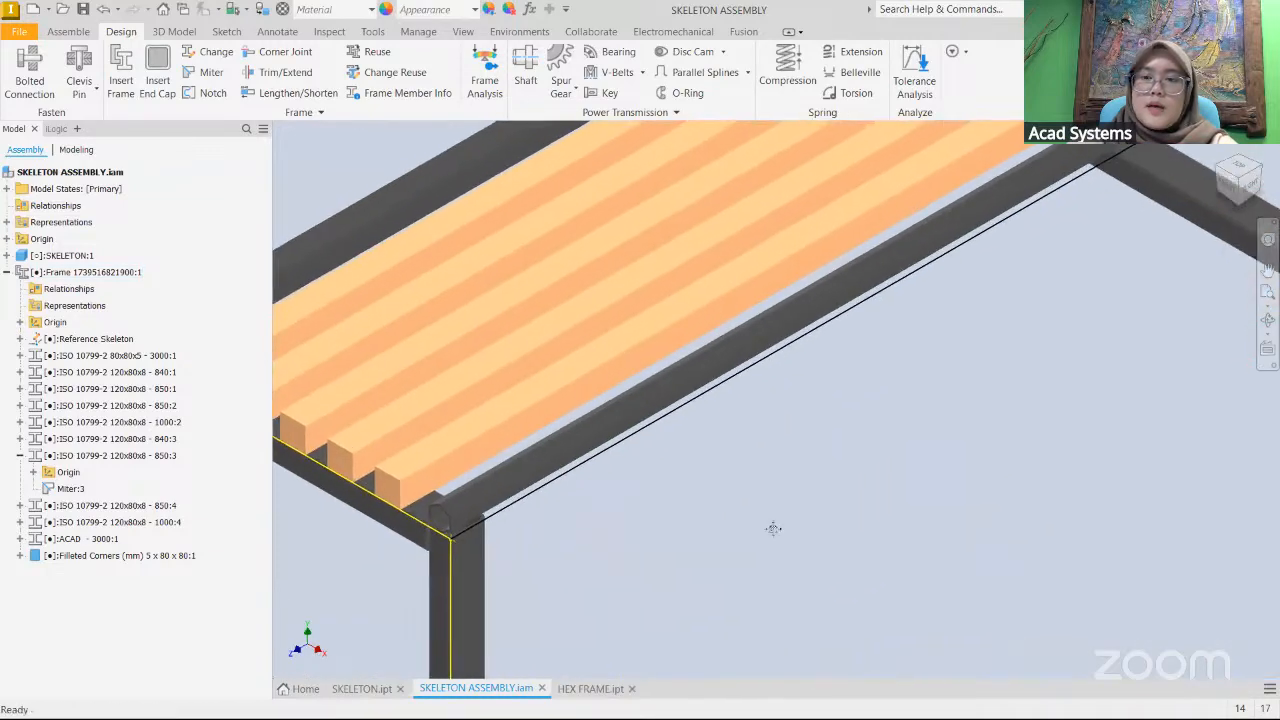
{"action": "middle_click_drag", "start_coordinate": [773, 528], "coordinate": [735, 625]}
{"action": "left_click", "coordinate": [1260, 171]}
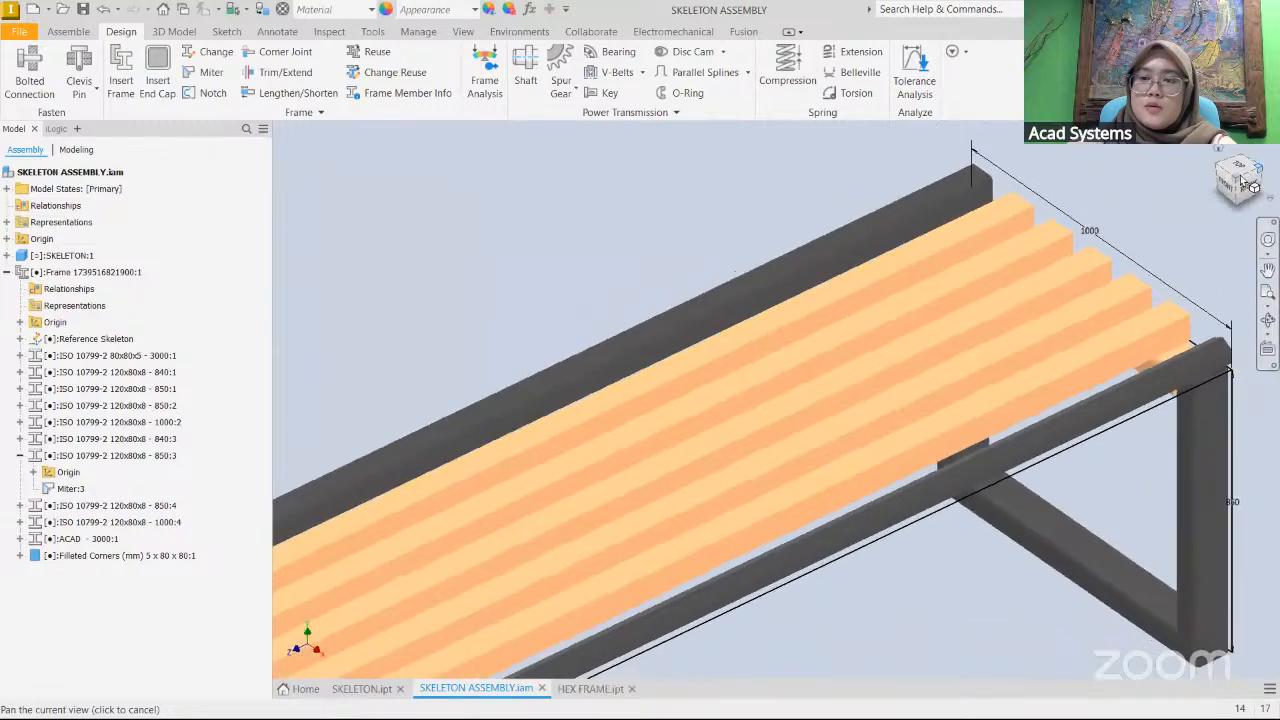
{"action": "scroll", "coordinate": [988, 435], "scroll_direction": "up", "scroll_amount": 8}
{"action": "middle_click_drag", "start_coordinate": [571, 475], "coordinate": [122, 586]}
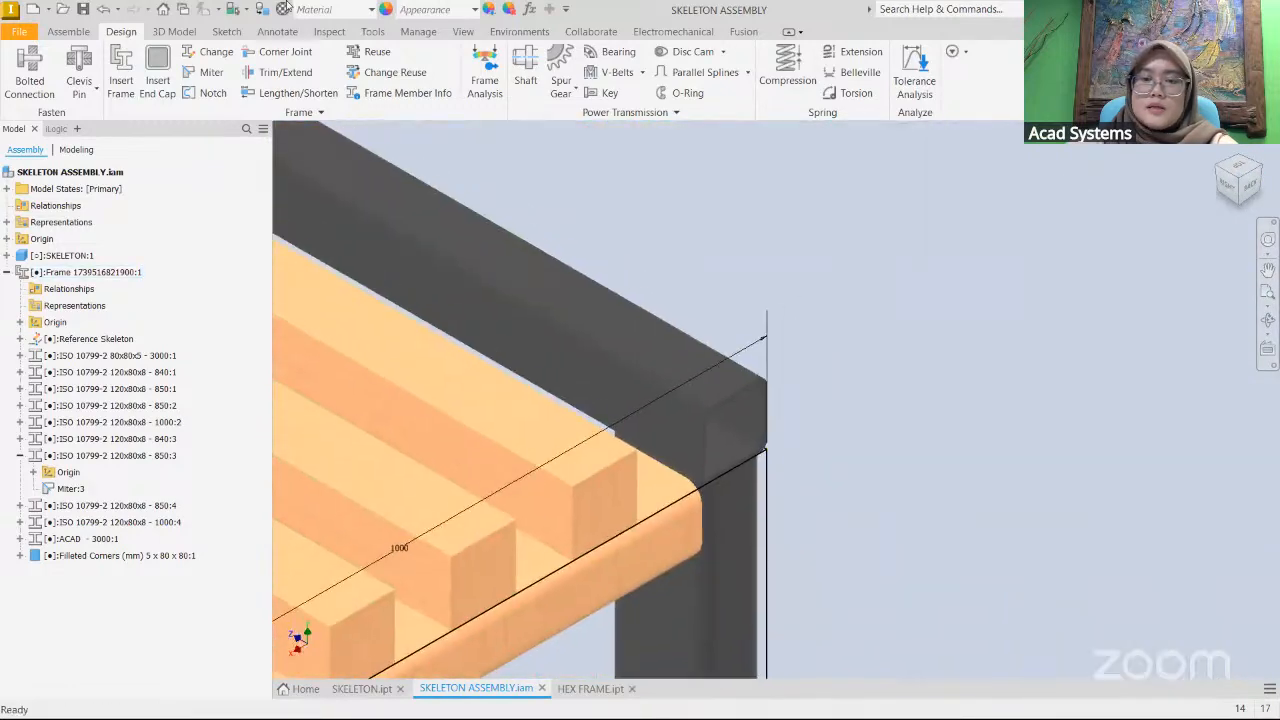
- Start a second end cap on the rear beam's opposite end face with the Sharp Corners (mm) profile
{"action": "left_click", "coordinate": [165, 83]}
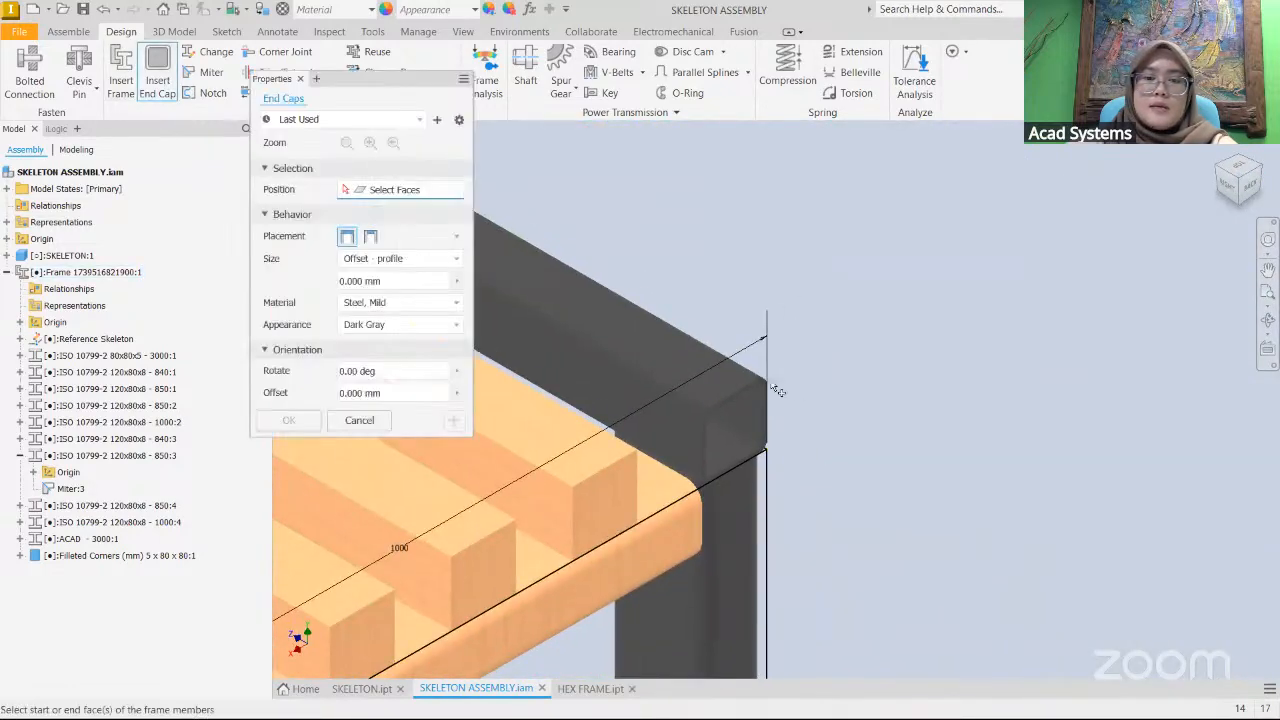
{"action": "scroll", "coordinate": [740, 392], "scroll_direction": "up", "scroll_amount": 3}
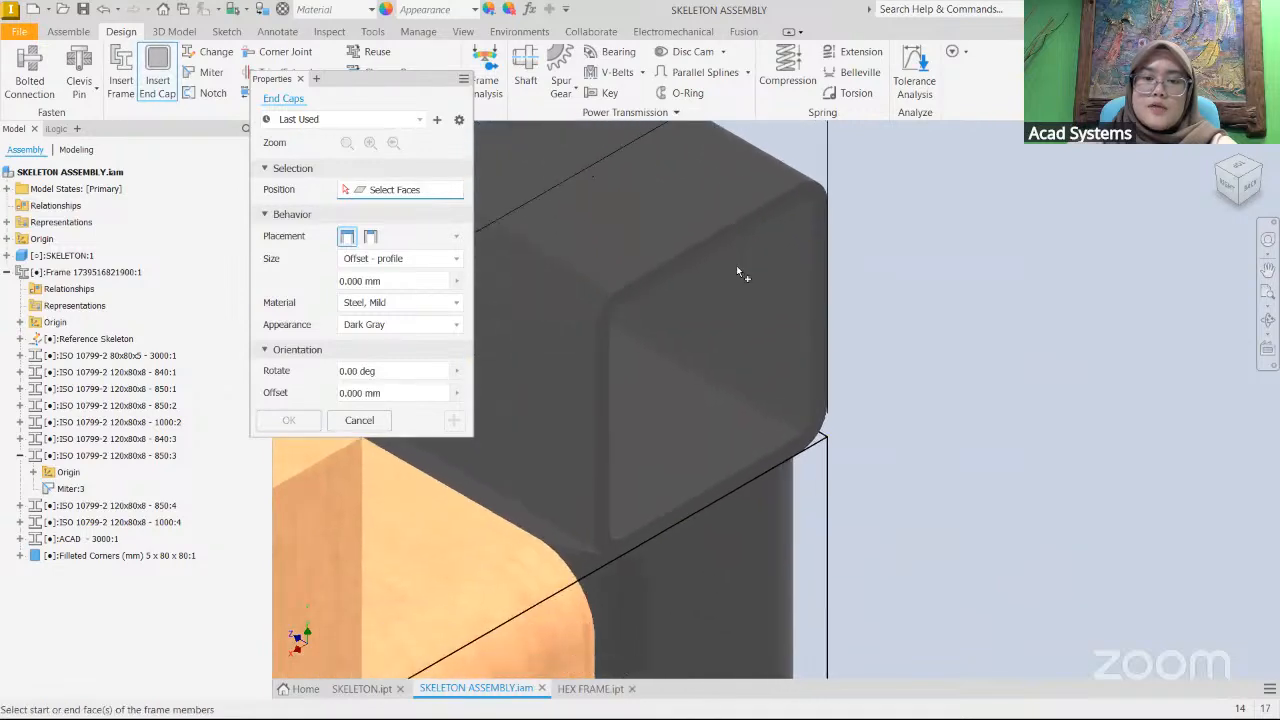
{"action": "left_click", "coordinate": [678, 263]}
{"action": "left_click", "coordinate": [372, 258]}
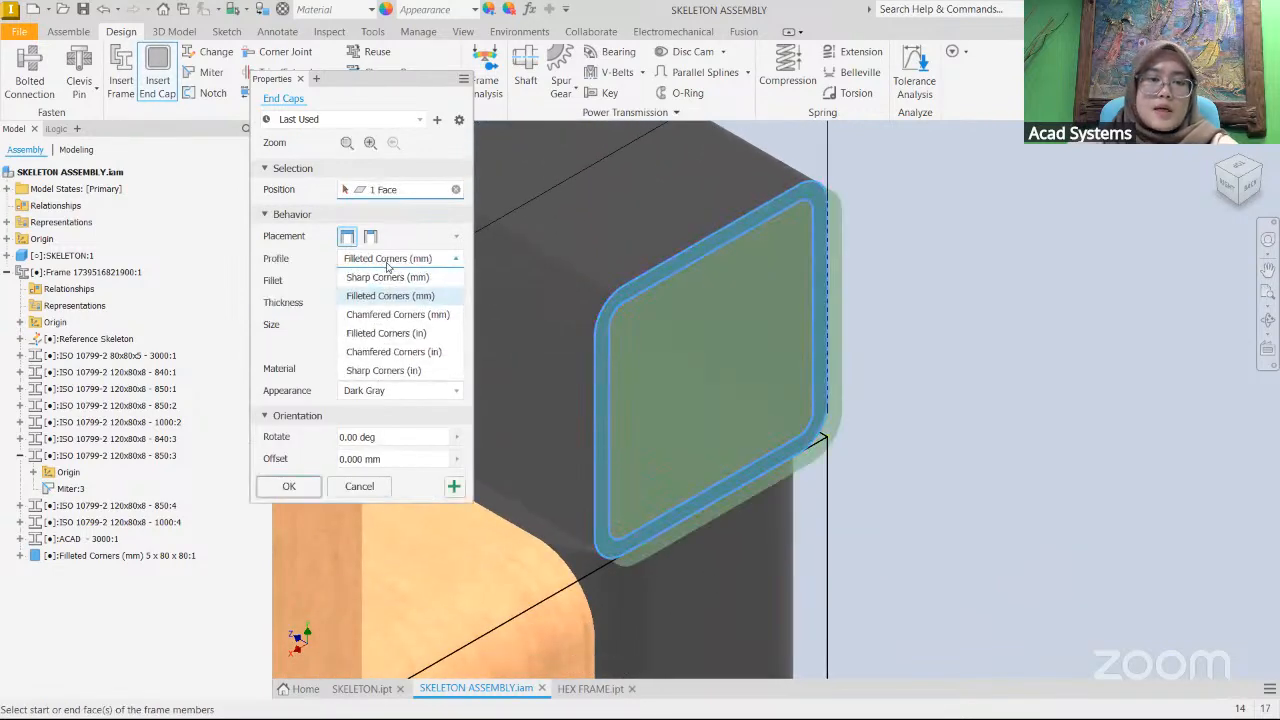
{"action": "left_click", "coordinate": [386, 277]}
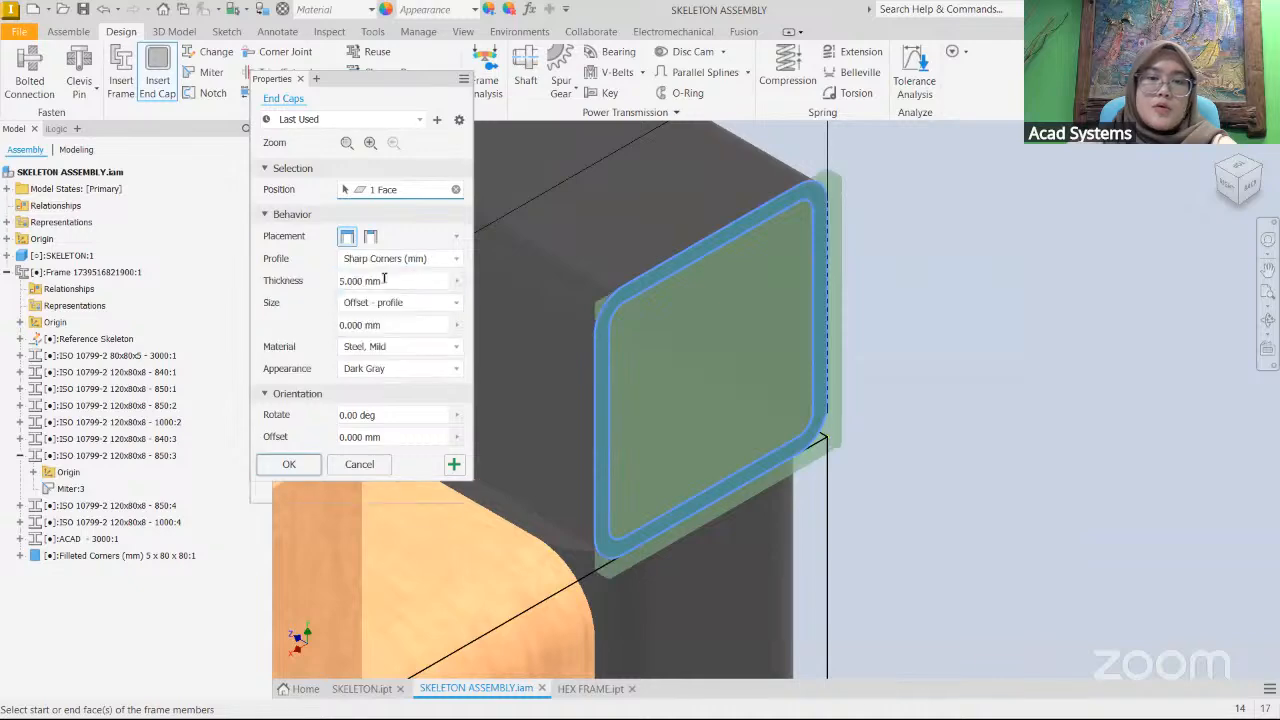
- Examine the sharp-cornered end cap preview against the tube's rounded corners from the back, keeping Steel, Mild as the material
{"action": "left_click", "coordinate": [1250, 186]}
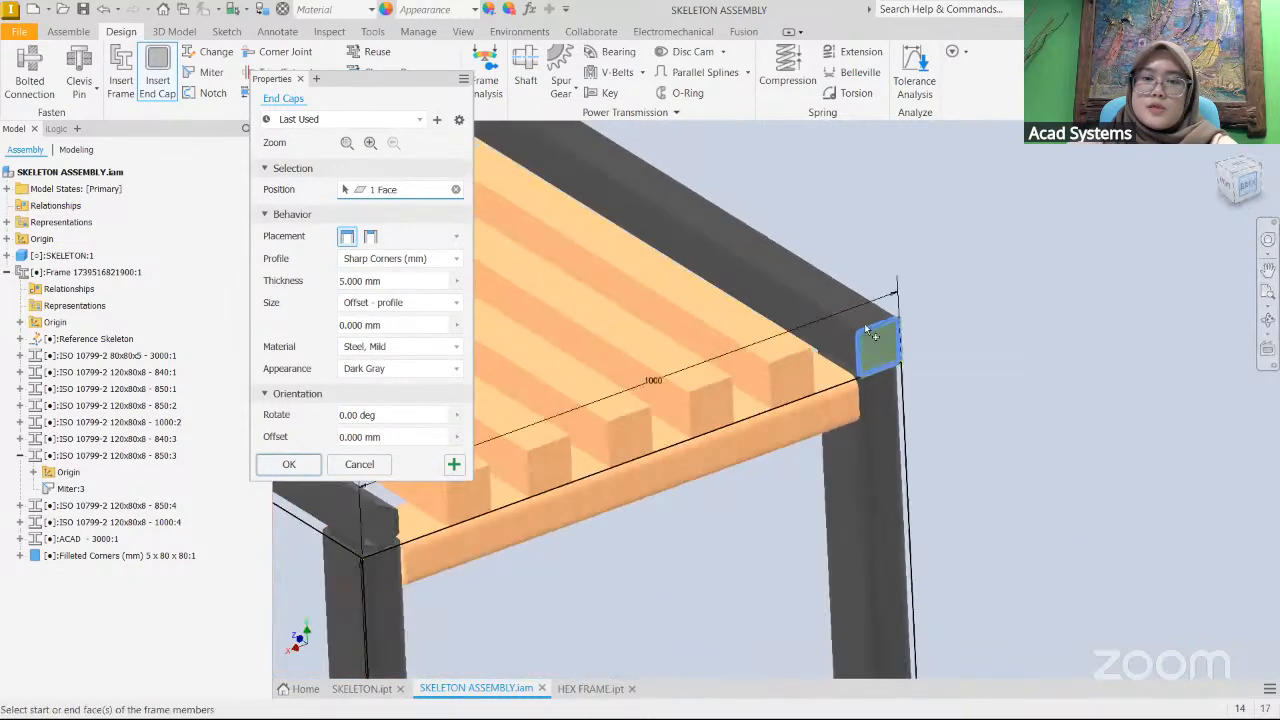
{"action": "scroll", "coordinate": [854, 353], "scroll_direction": "up", "scroll_amount": 5}
{"action": "scroll", "coordinate": [820, 300], "scroll_direction": "down", "scroll_amount": 2}
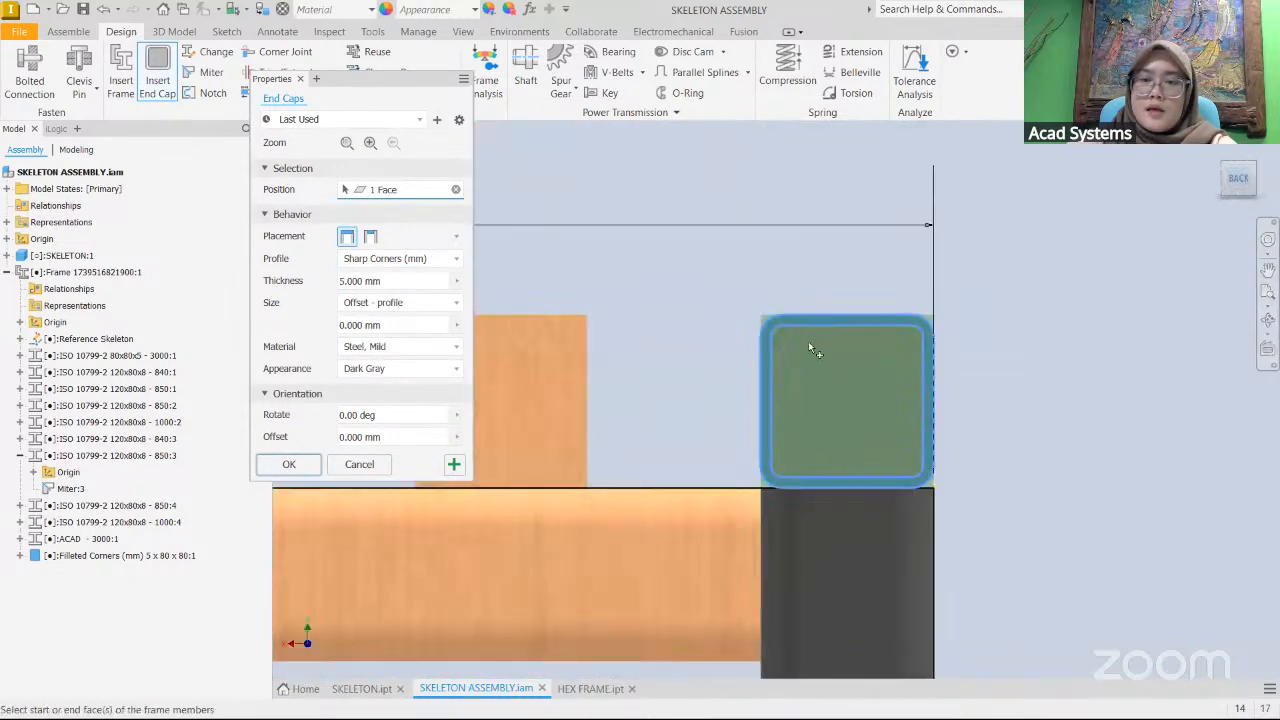
{"action": "scroll", "coordinate": [808, 349], "scroll_direction": "up", "scroll_amount": 1}
{"action": "scroll", "coordinate": [720, 300], "scroll_direction": "up", "scroll_amount": 2}
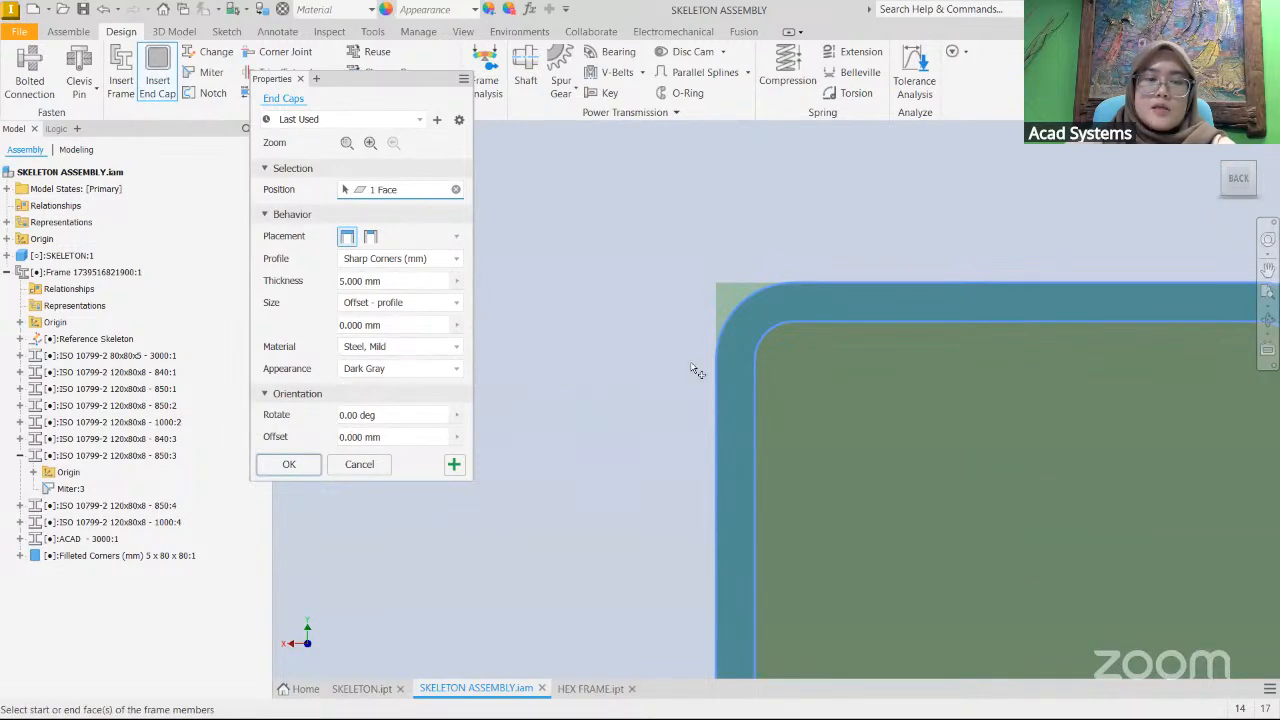
{"action": "scroll", "coordinate": [780, 388], "scroll_direction": "down", "scroll_amount": 2}
{"action": "middle_click_drag", "start_coordinate": [786, 405], "coordinate": [764, 359]}
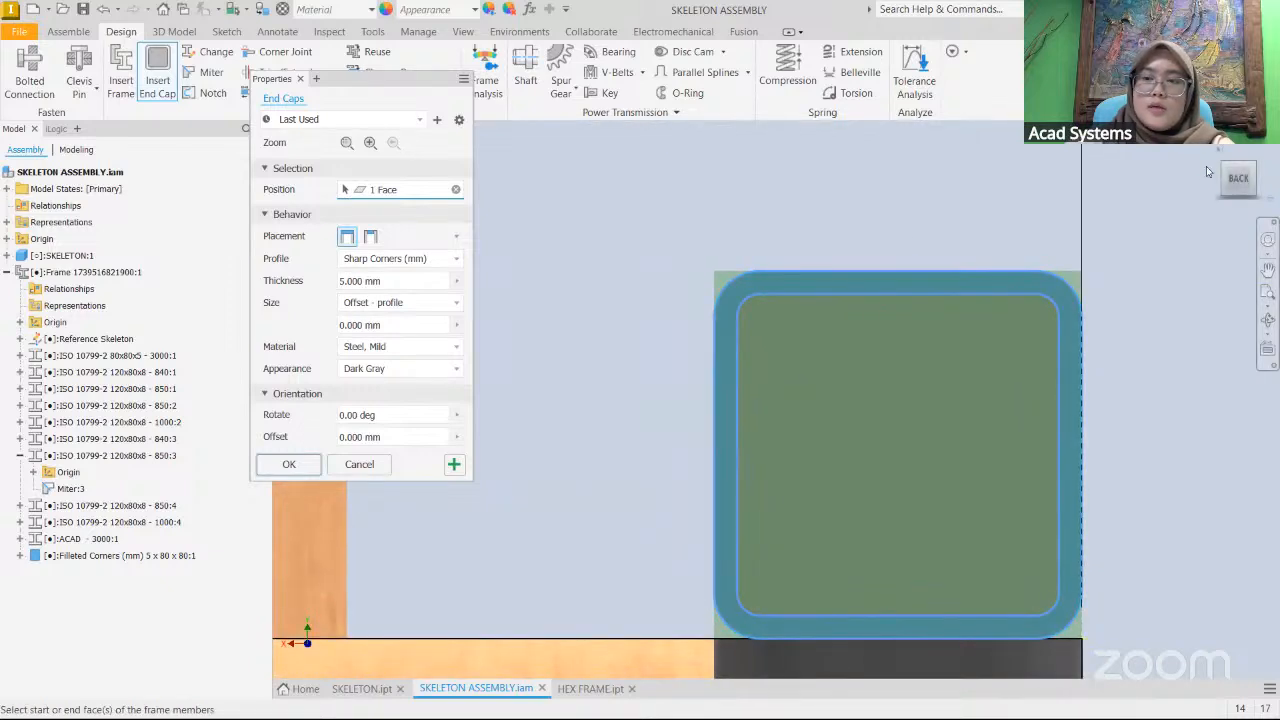
{"action": "left_click", "coordinate": [371, 346]}
{"action": "left_click", "coordinate": [385, 363]}
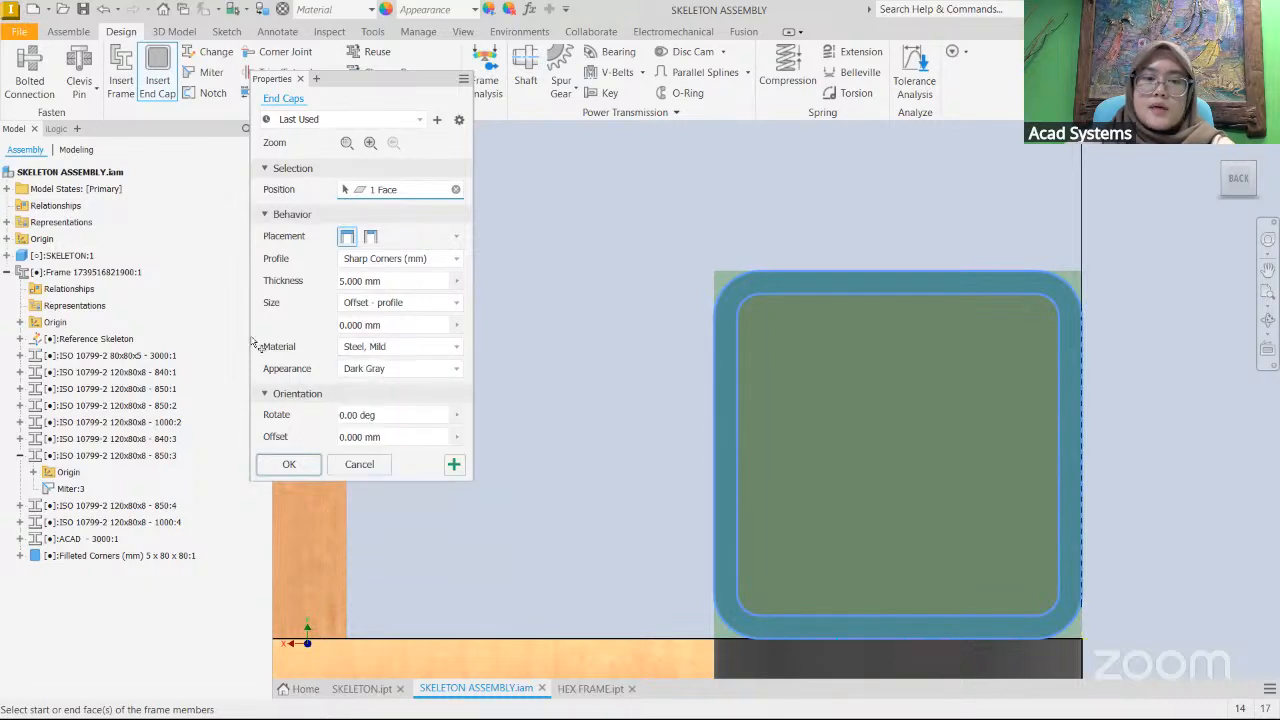
- Create the 5 mm sharp-cornered end cap on the rear square beam and accept the default display and file names
{"action": "left_click", "coordinate": [293, 466]}
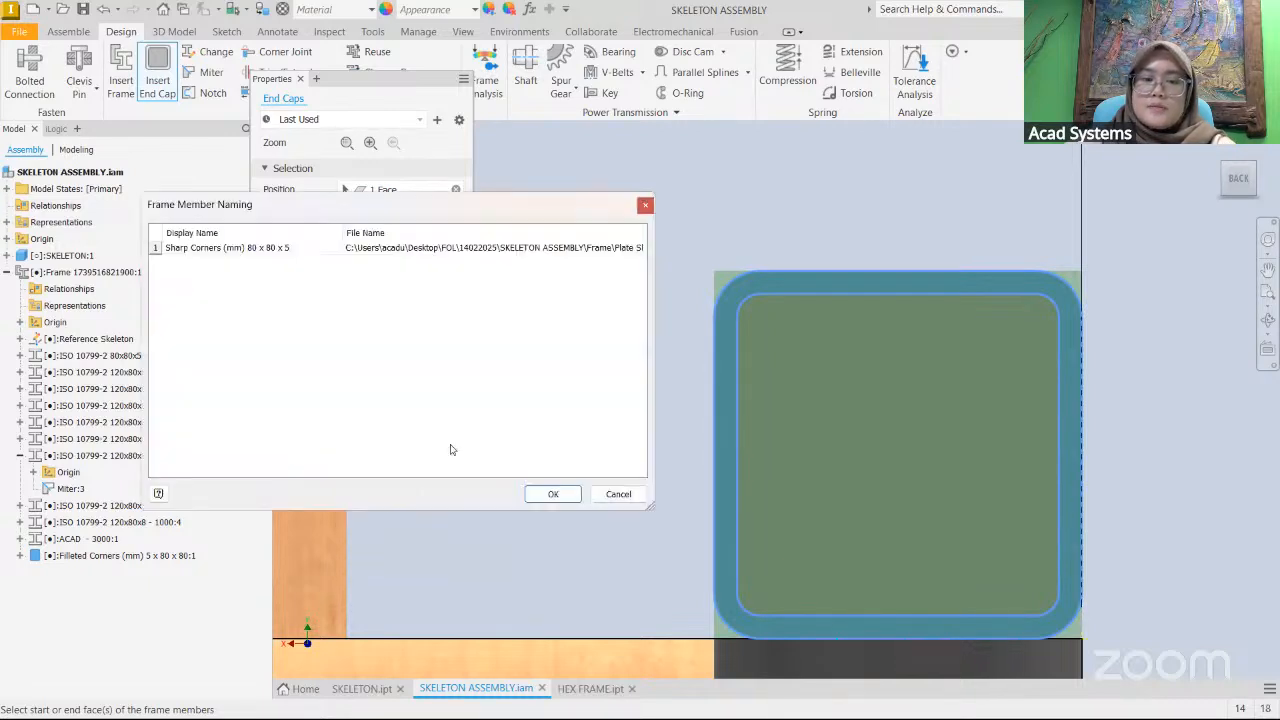
{"action": "left_click", "coordinate": [551, 494]}
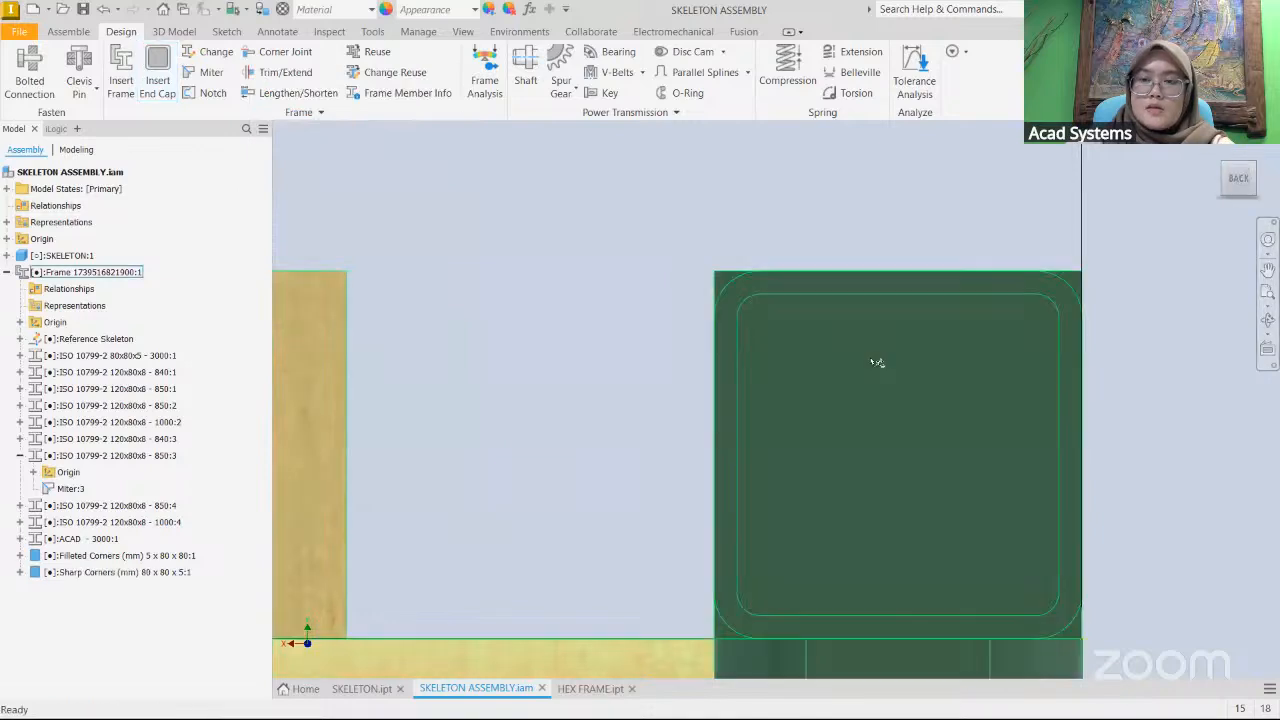
- Start an end cap on the open end face of the hexagonal beam at the table's back end
{"action": "left_click", "coordinate": [1225, 170]}
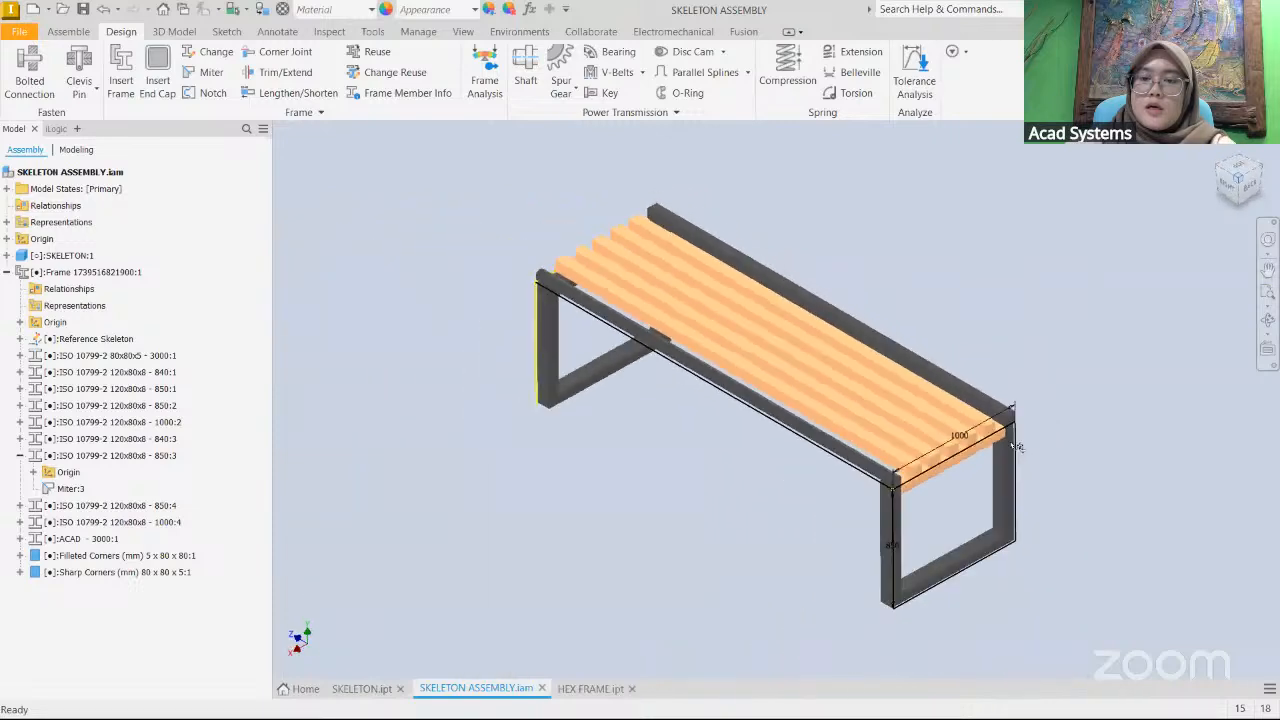
{"action": "scroll", "coordinate": [1008, 432], "scroll_direction": "up", "scroll_amount": 7}
{"action": "middle_click_drag", "start_coordinate": [999, 337], "coordinate": [702, 341], "text": "shift"}
{"action": "scroll", "coordinate": [630, 395], "scroll_direction": "up", "scroll_amount": 5}
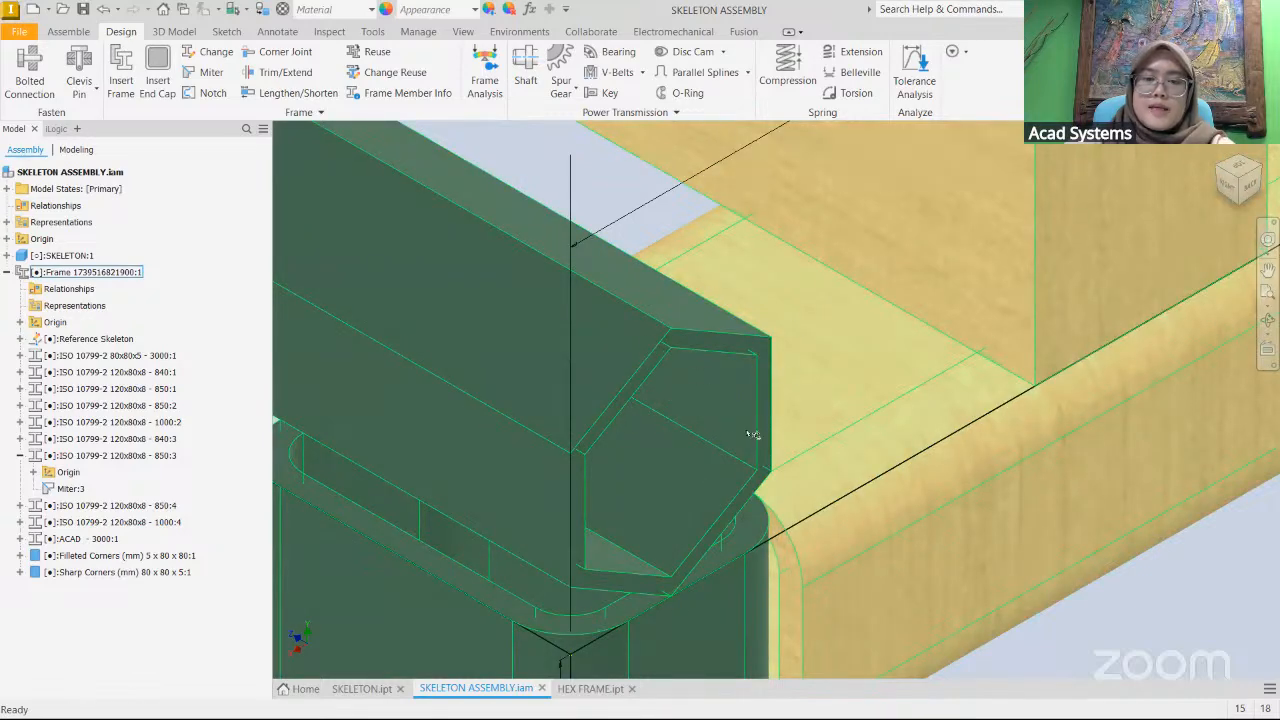
{"action": "scroll", "coordinate": [709, 357], "scroll_direction": "up", "scroll_amount": 3}
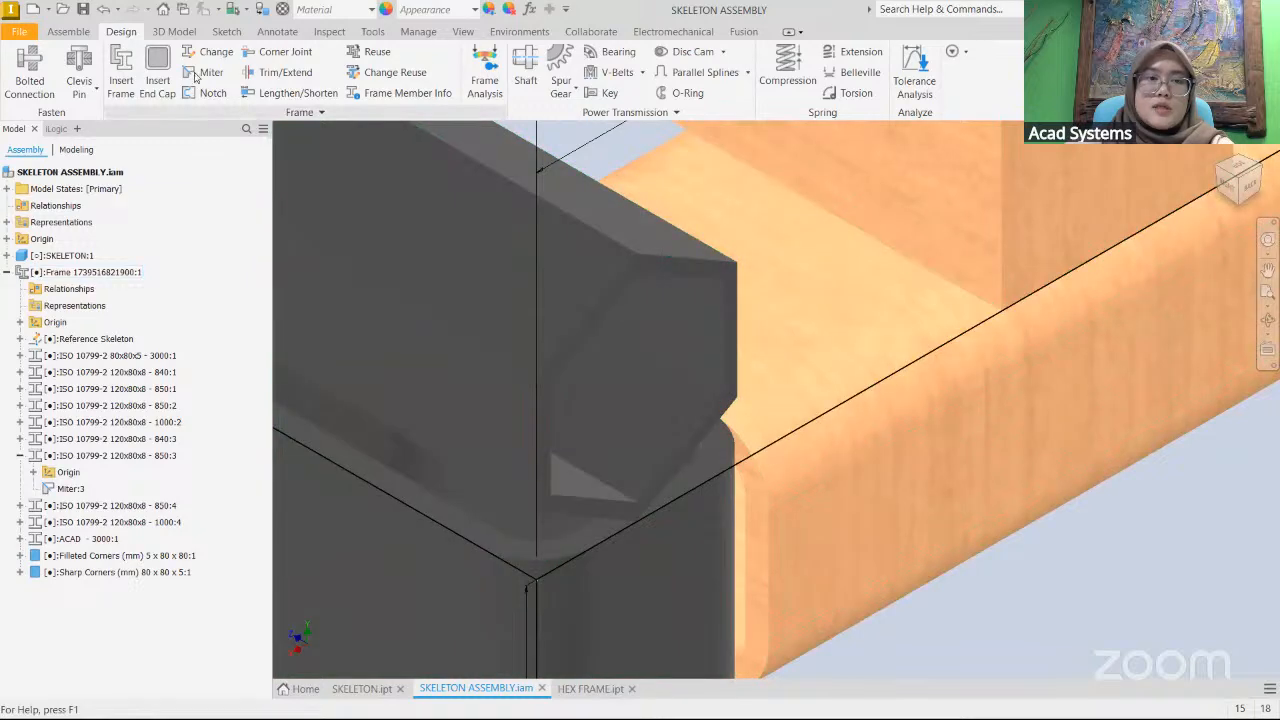
{"action": "left_click", "coordinate": [157, 70]}
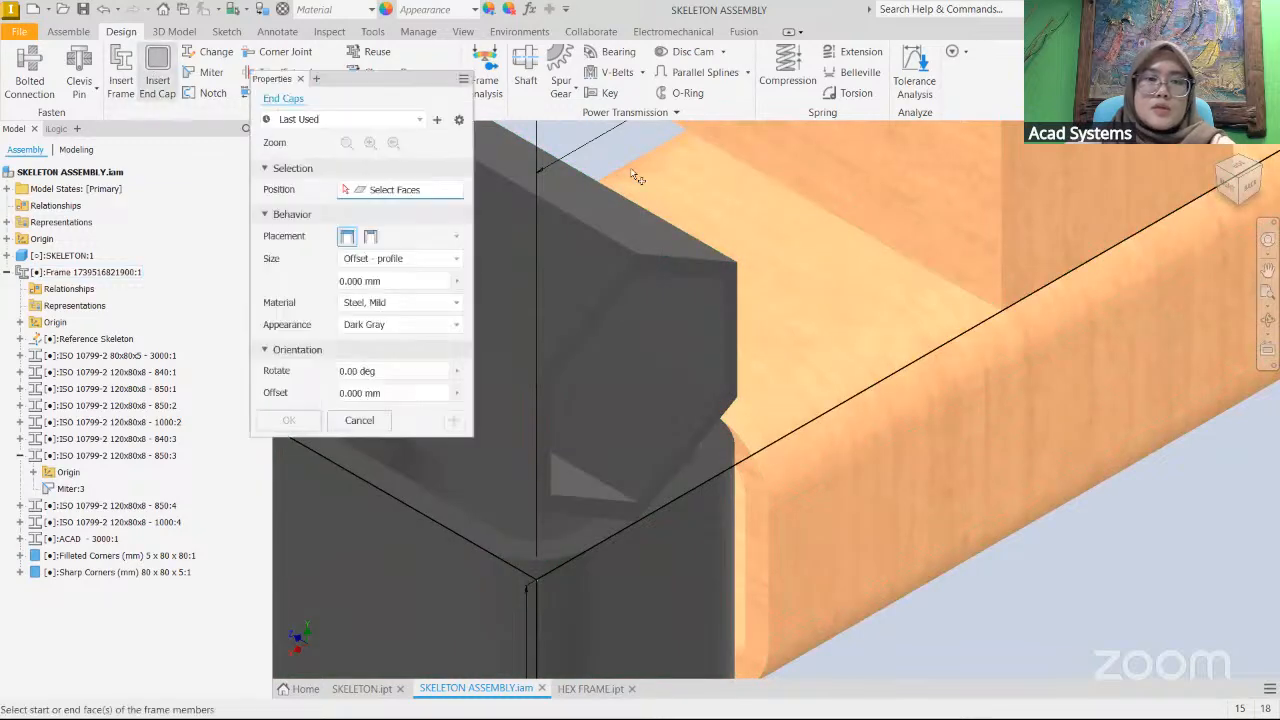
{"action": "left_click", "coordinate": [689, 271]}
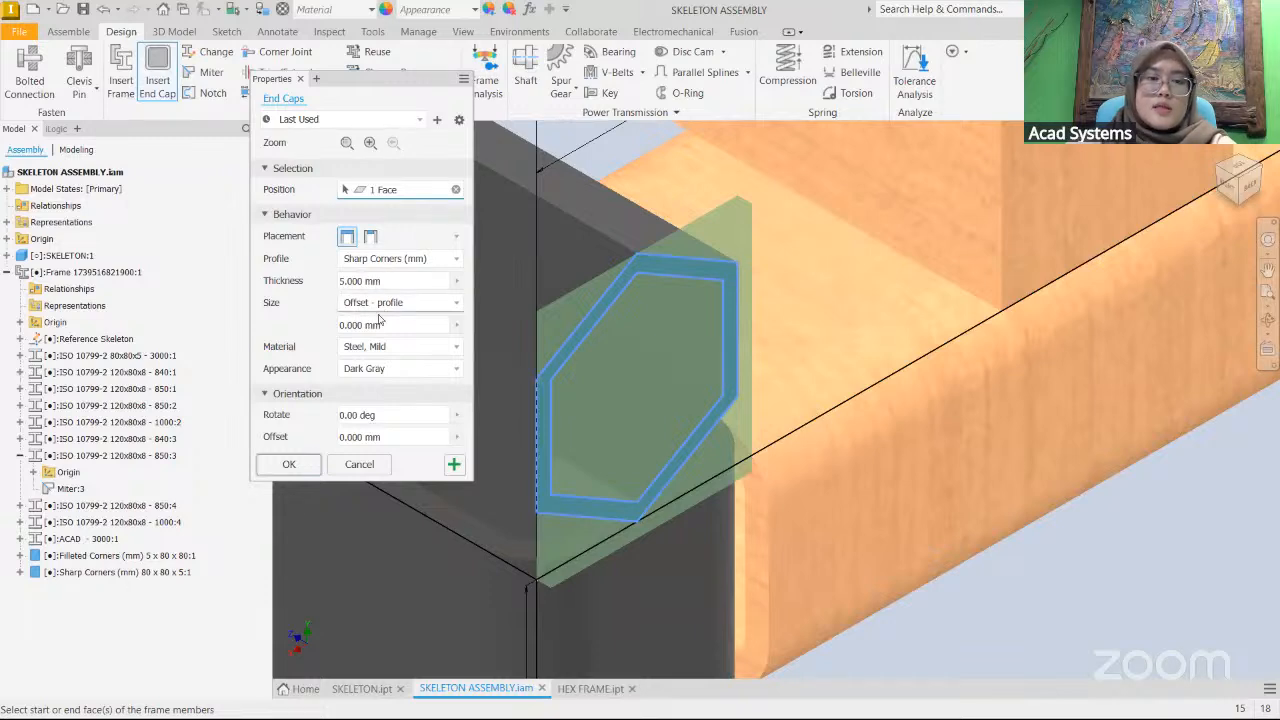
- Compare the inset placement, return to the outside placement, and create the hexagonal beam's 5 mm Sharp Corners (mm) cap with the default names
{"action": "left_click", "coordinate": [371, 237]}
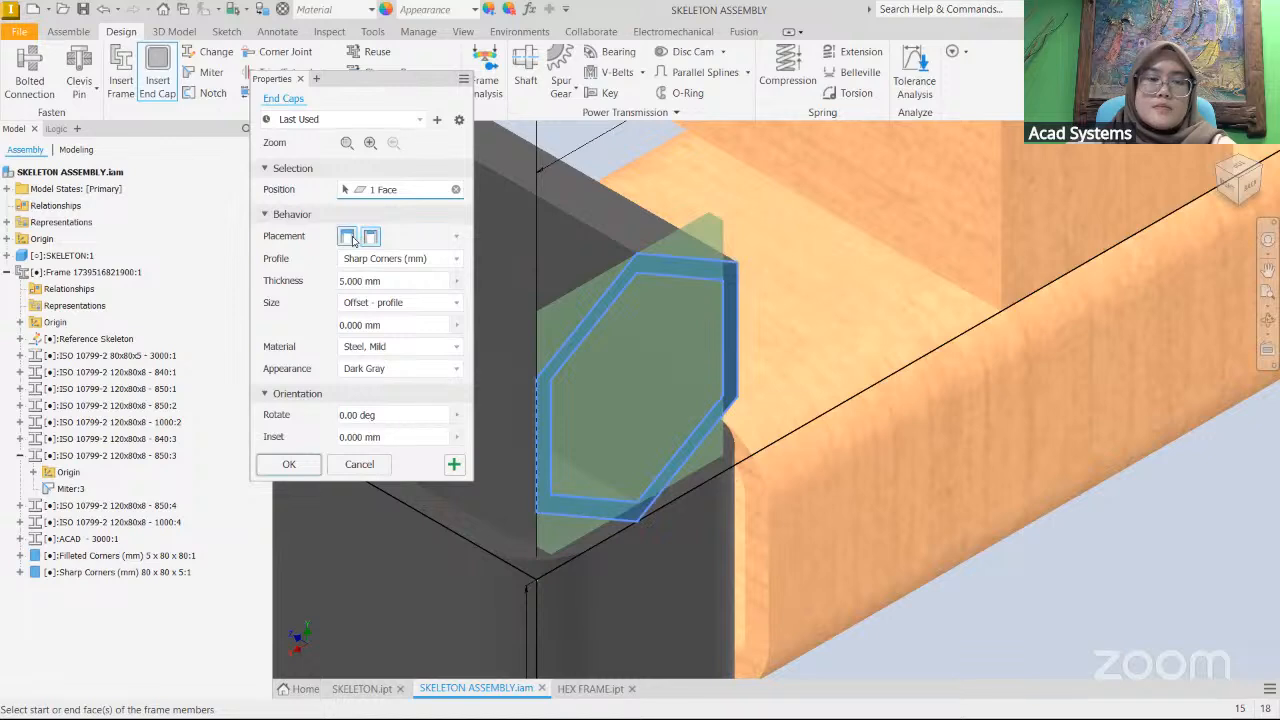
{"action": "left_click", "coordinate": [352, 237]}
{"action": "left_click", "coordinate": [289, 464]}
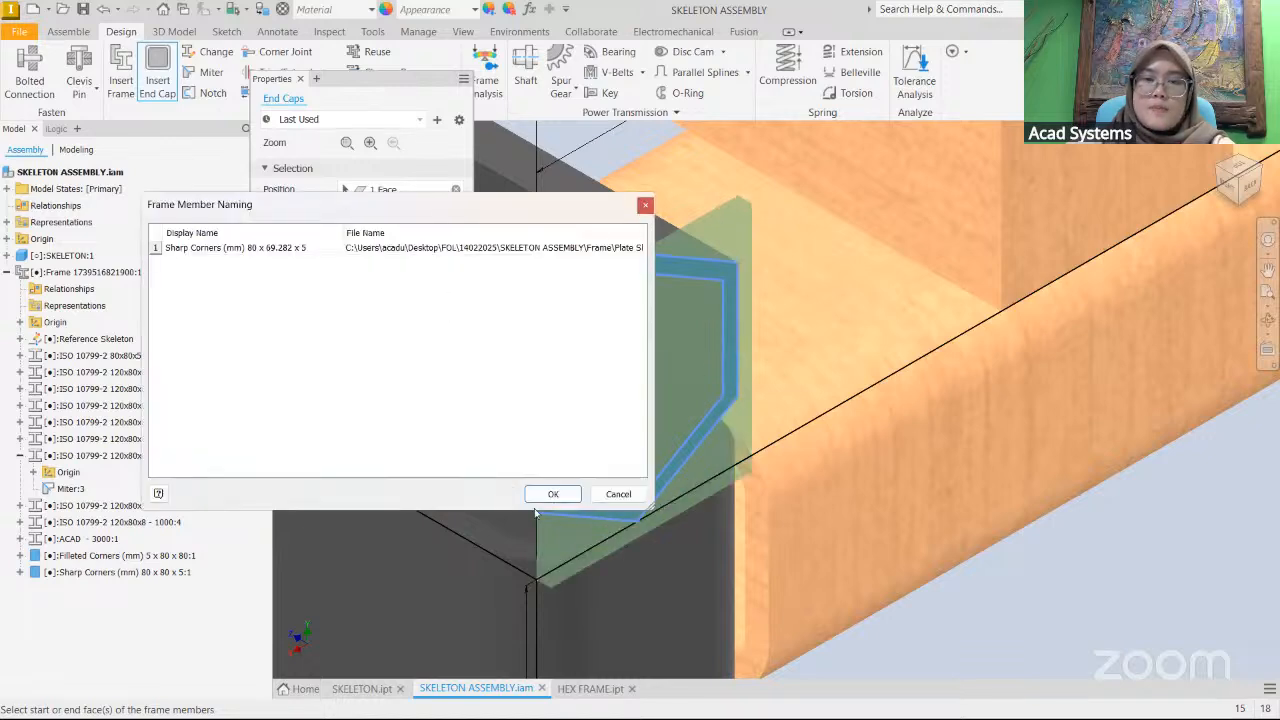
{"action": "left_click", "coordinate": [553, 494]}
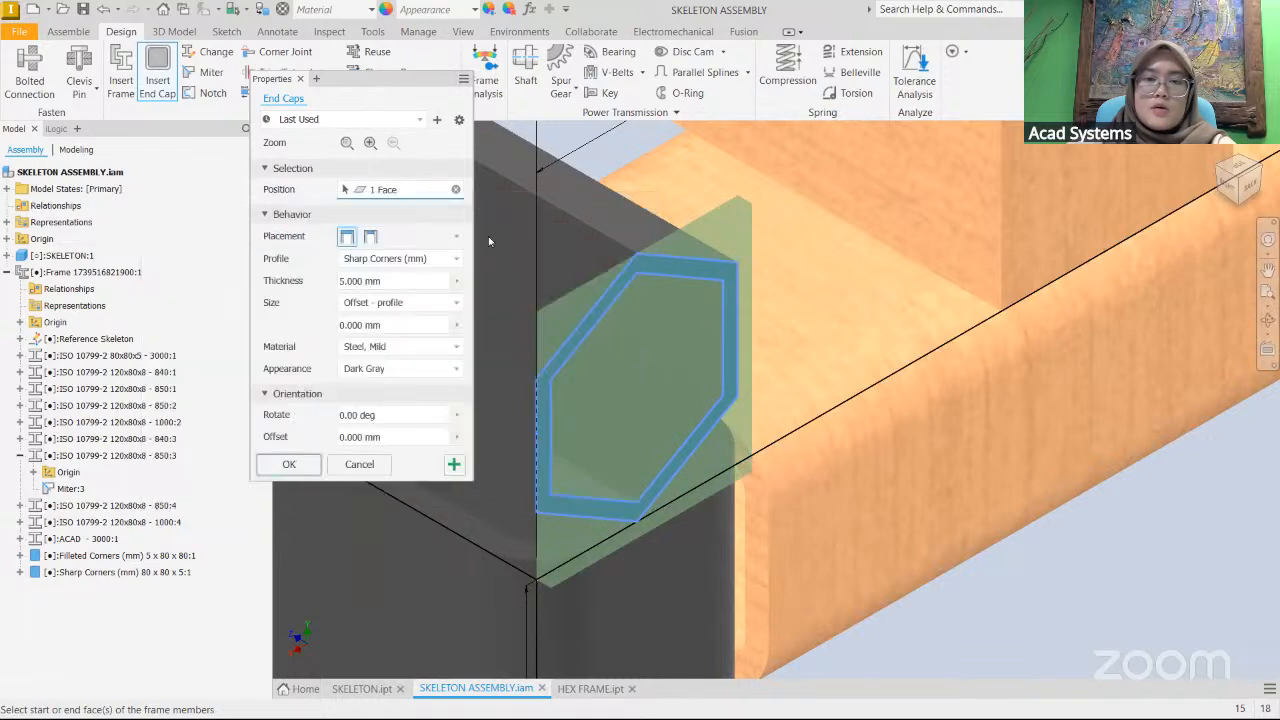
{"action": "left_click", "coordinate": [454, 467]}
{"action": "left_click", "coordinate": [553, 494]}
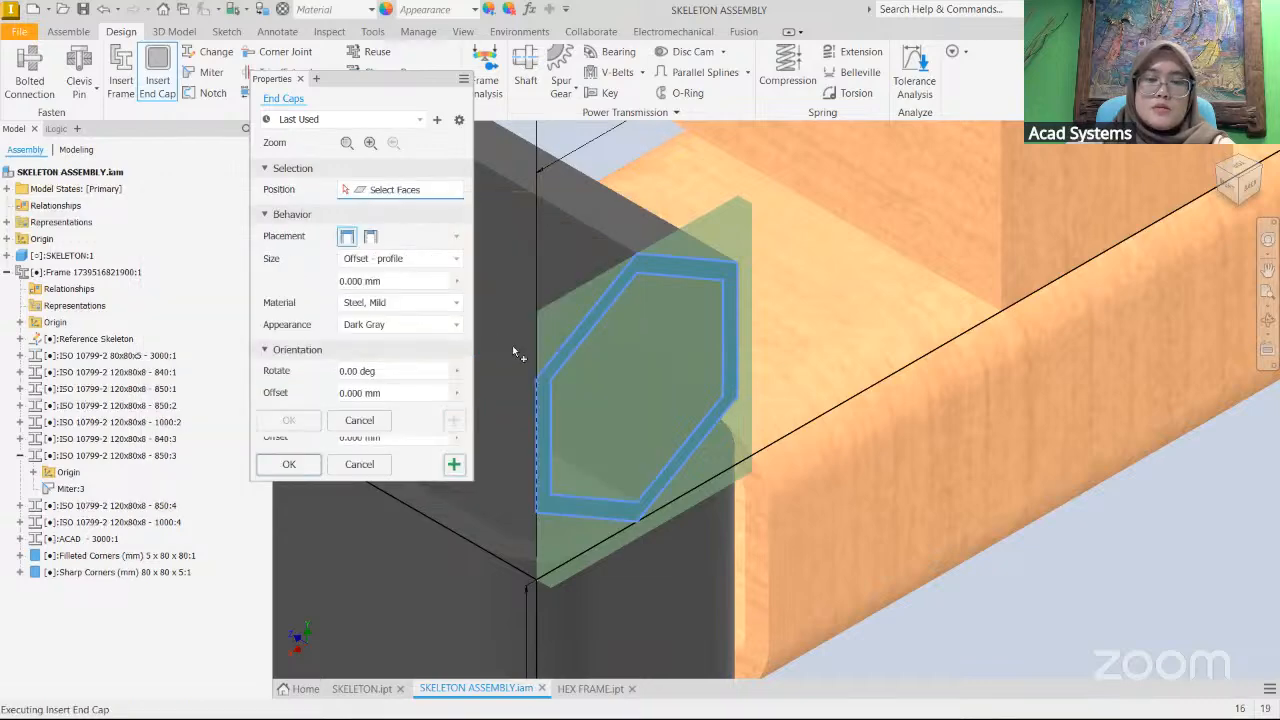
- Cap the hexagonal beam's opposite end face with a 5 mm Sharp Corners (mm) end cap, accepting the default names
{"action": "scroll", "coordinate": [514, 350], "scroll_direction": "down", "scroll_amount": 5}
{"action": "middle_click_drag", "start_coordinate": [543, 357], "coordinate": [880, 674]}
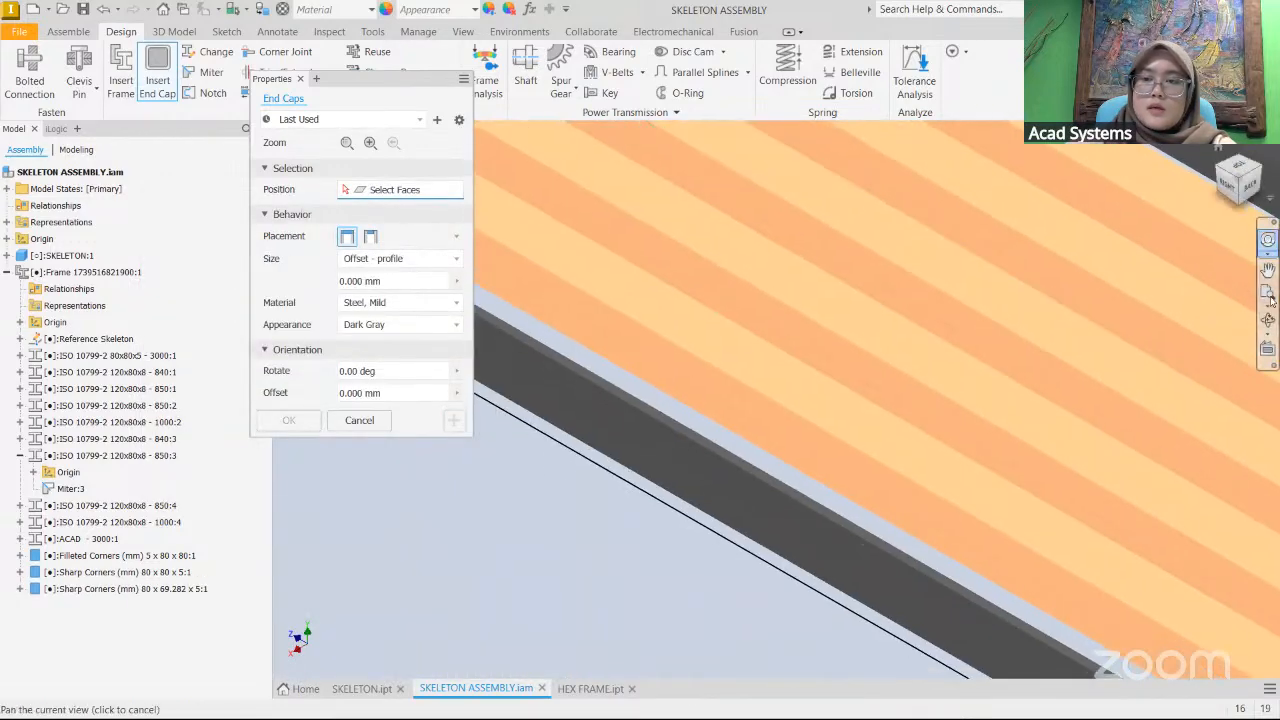
{"action": "left_click", "coordinate": [1216, 167]}
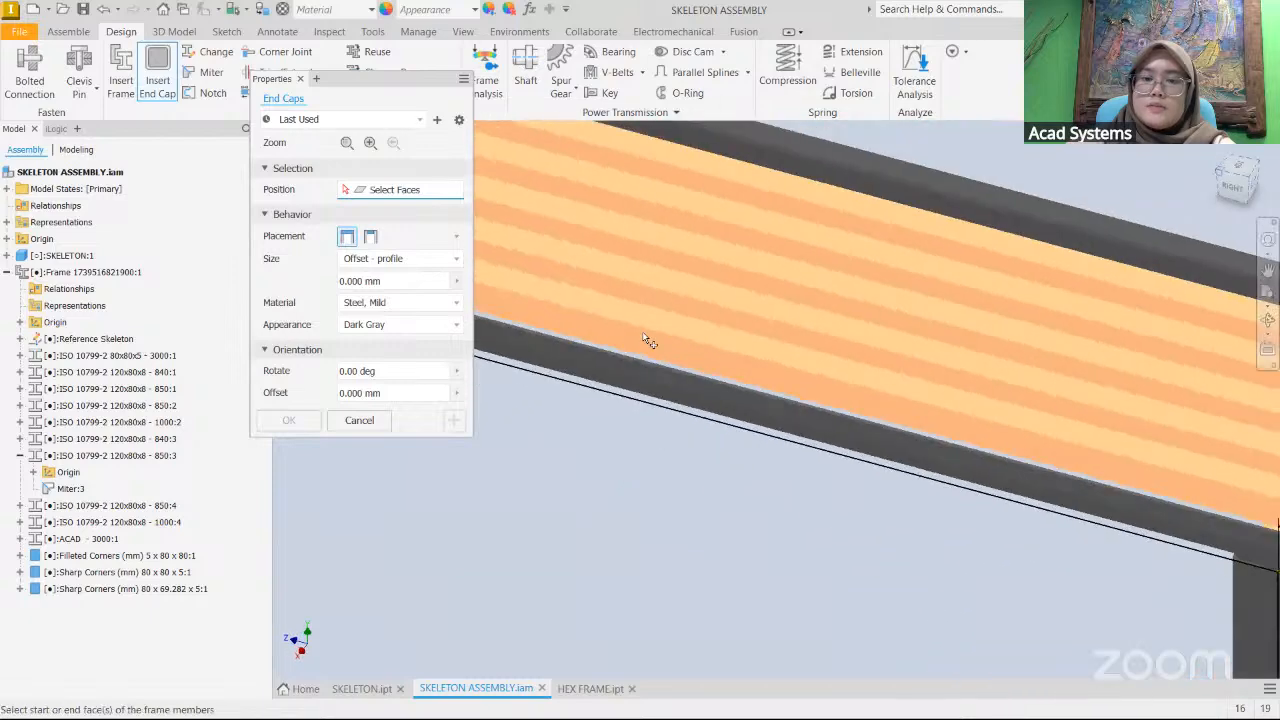
{"action": "scroll", "coordinate": [544, 461], "scroll_direction": "up", "scroll_amount": 5}
{"action": "scroll", "coordinate": [692, 463], "scroll_direction": "up", "scroll_amount": 3}
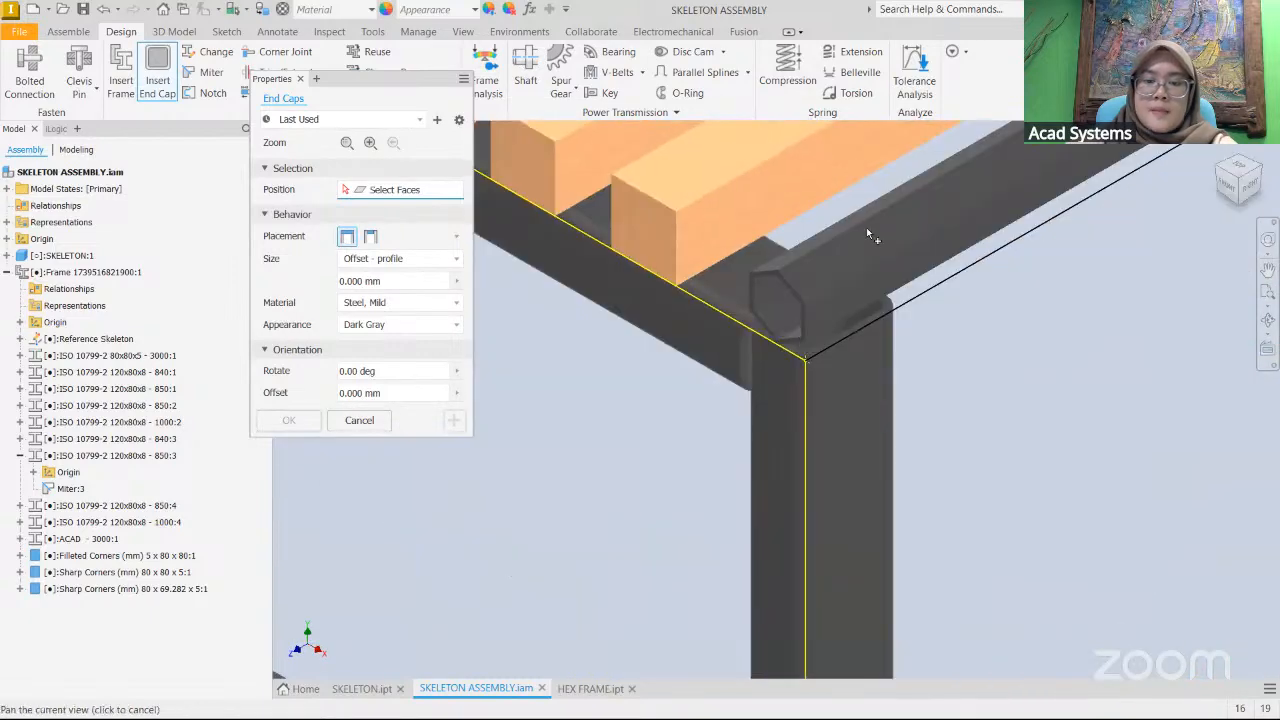
{"action": "left_click", "coordinate": [775, 305]}
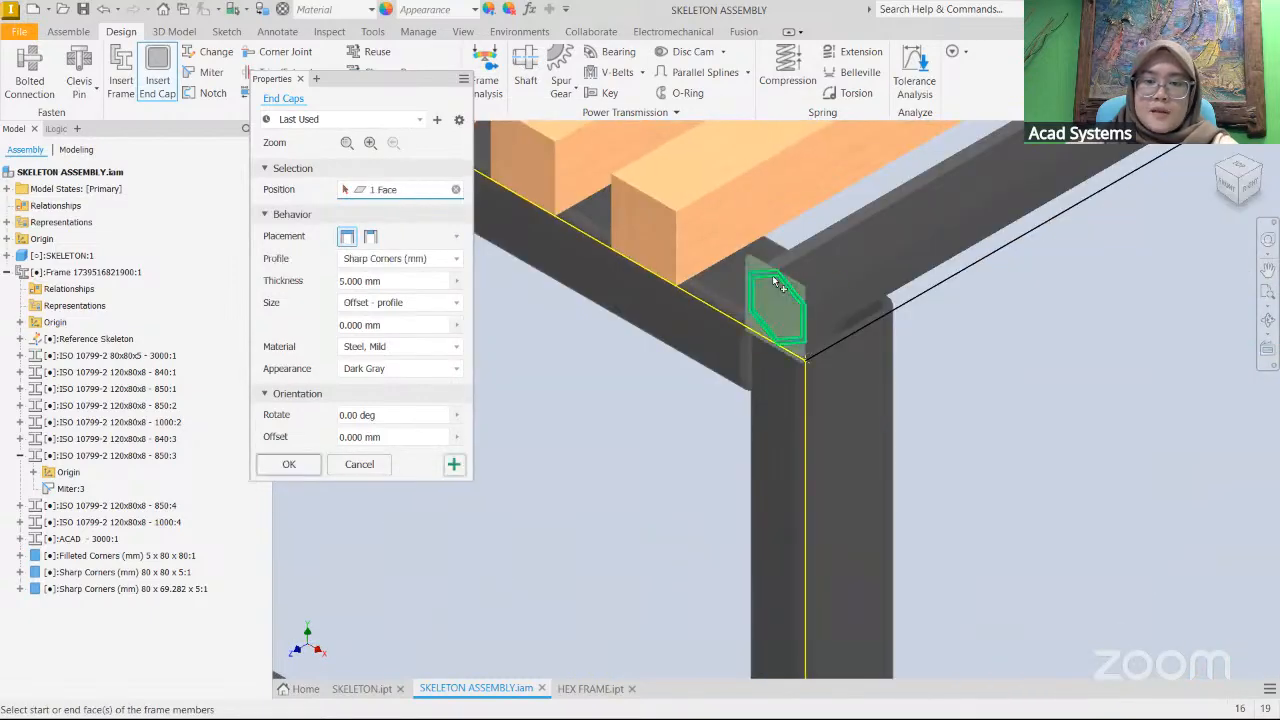
{"action": "left_click", "coordinate": [290, 465]}
{"action": "left_click", "coordinate": [553, 494]}
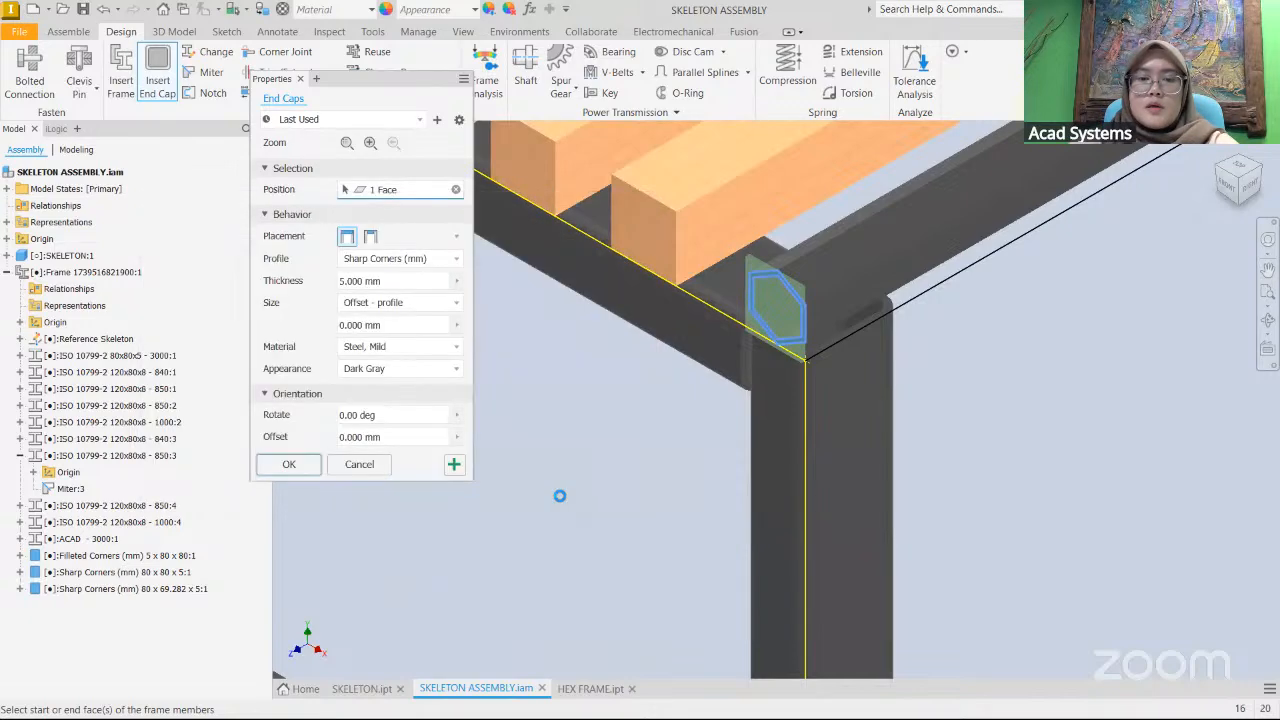
{"action": "scroll", "coordinate": [592, 639], "scroll_direction": "down", "scroll_amount": 3}
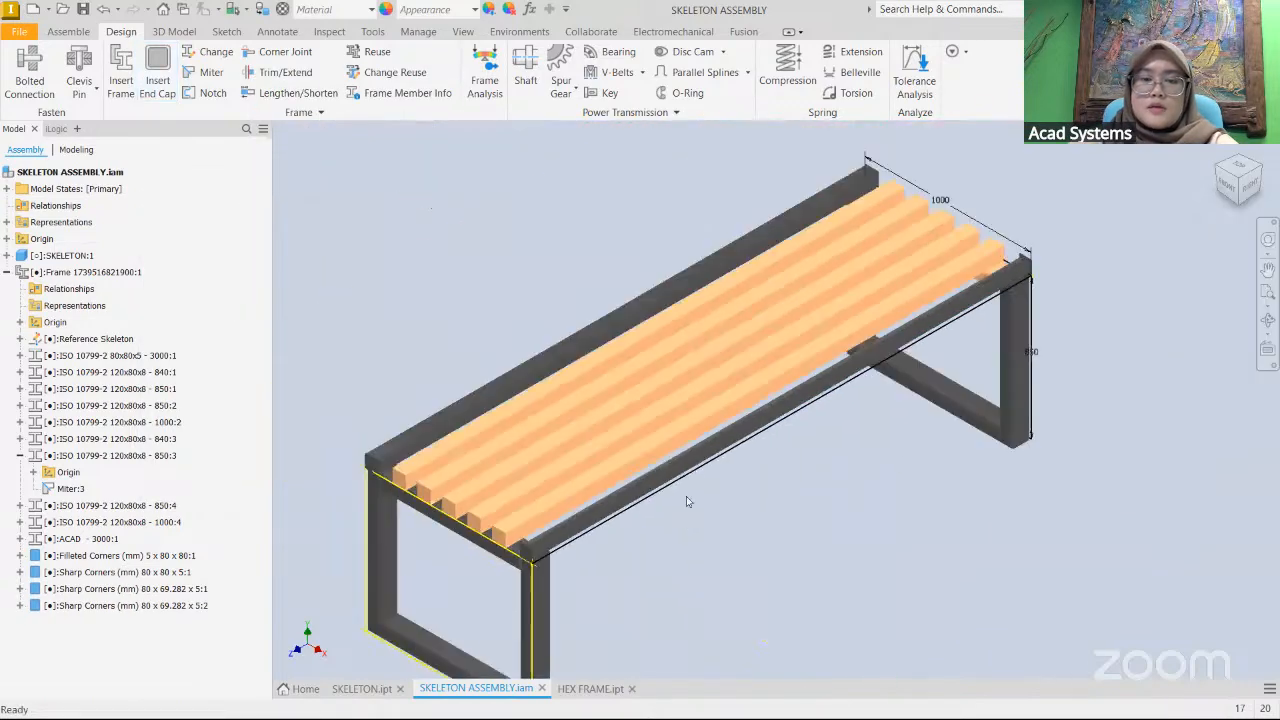
{"action": "middle_click_drag", "start_coordinate": [687, 499], "coordinate": [837, 368]}
{"action": "left_click", "coordinate": [684, 515]}
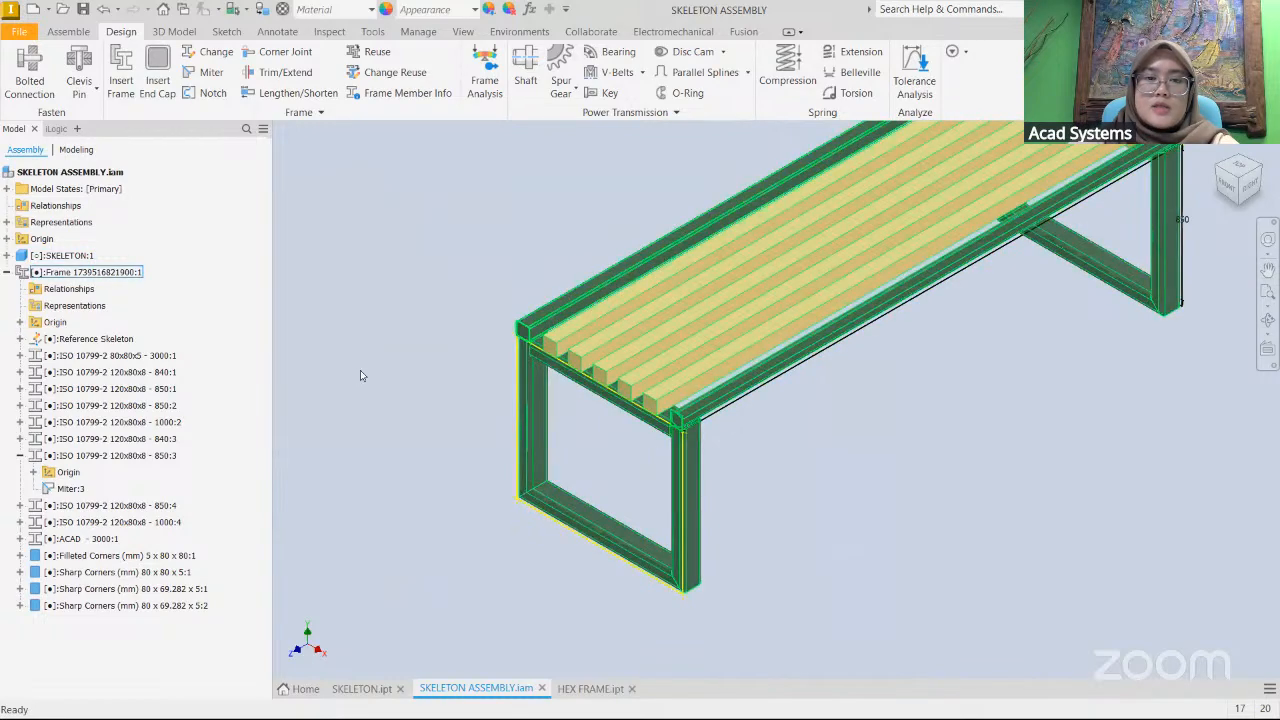
- Hide all 2D sketches and 3D sketches in the assembly and check the finished table frame
{"action": "left_click", "coordinate": [525, 33]}
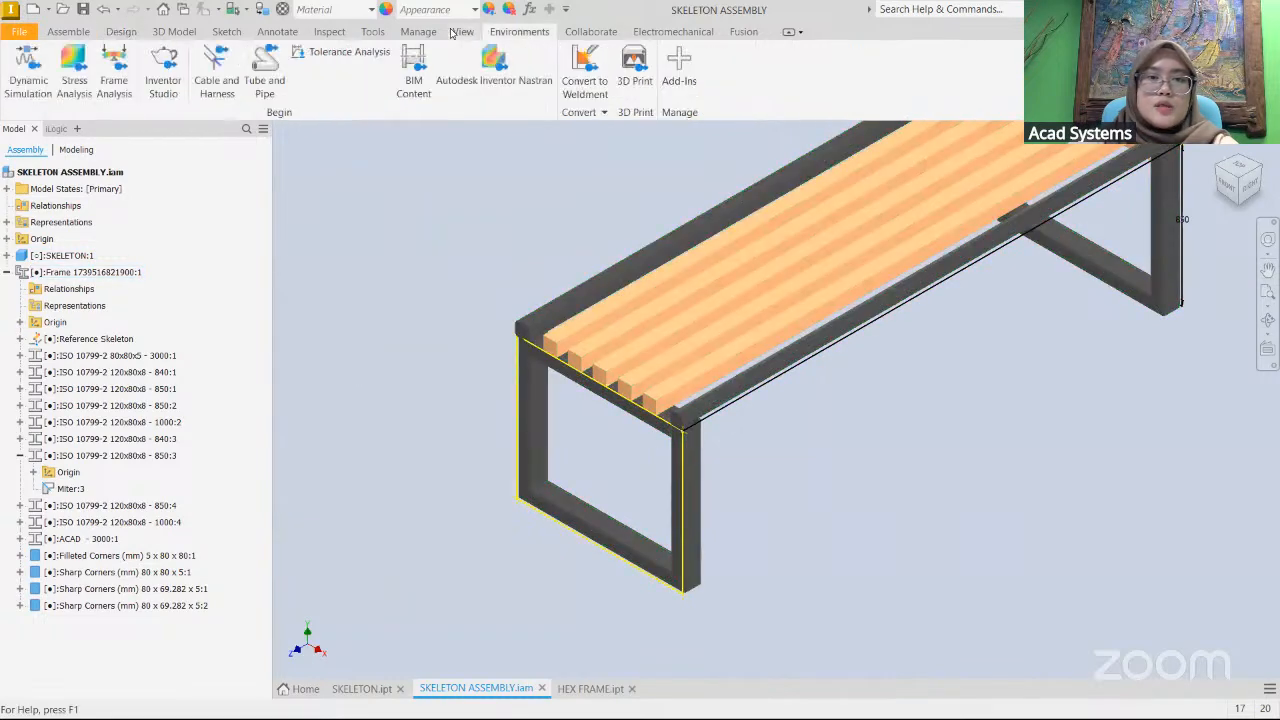
{"action": "left_click", "coordinate": [456, 32]}
{"action": "left_click", "coordinate": [36, 90]}
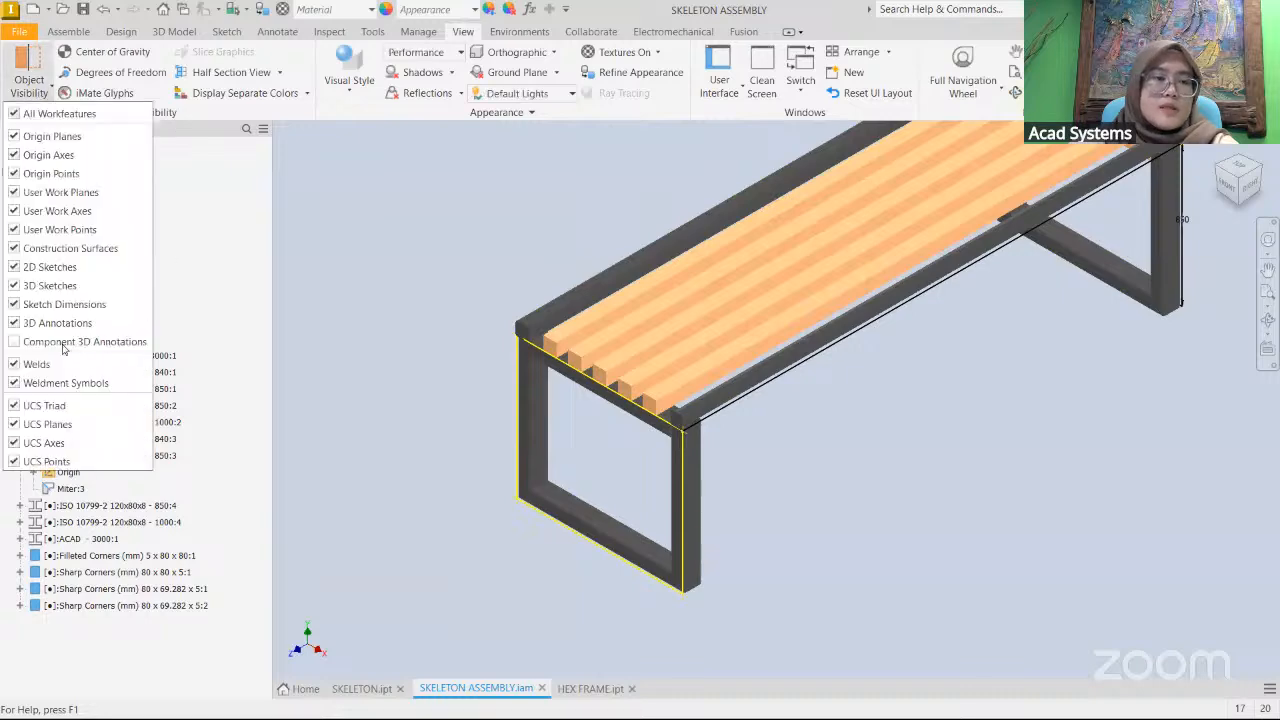
{"action": "left_click", "coordinate": [16, 268]}
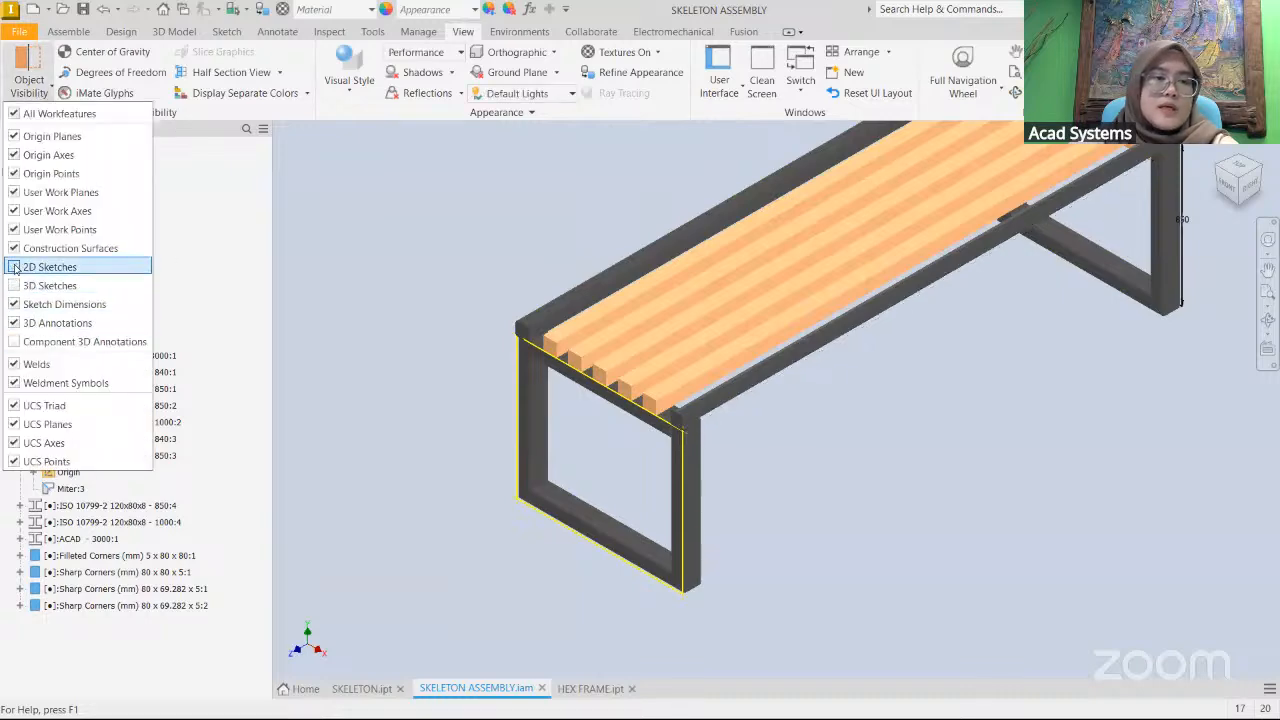
{"action": "left_click", "coordinate": [404, 236]}
{"action": "scroll", "coordinate": [710, 350], "scroll_direction": "up", "scroll_amount": 3}
{"action": "middle_click_drag", "start_coordinate": [730, 406], "coordinate": [731, 409]}
{"action": "scroll", "coordinate": [731, 408], "scroll_direction": "down", "scroll_amount": 5}
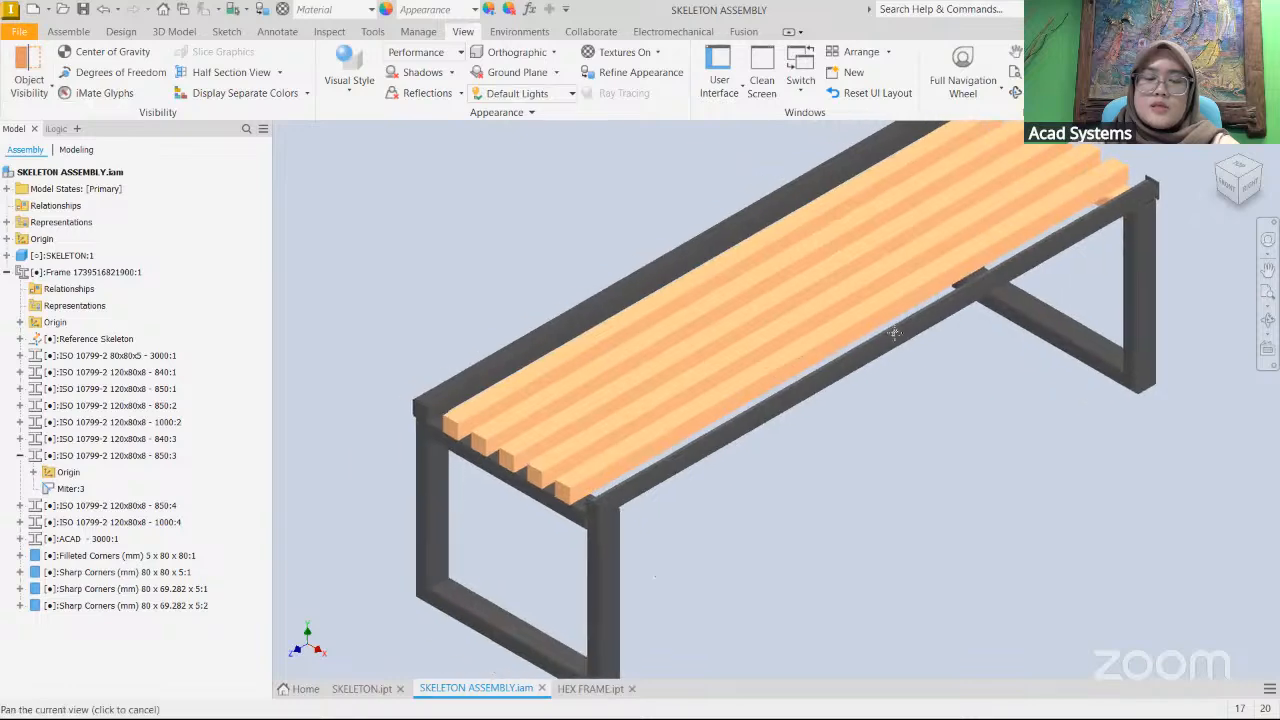
{"action": "scroll", "coordinate": [817, 289], "scroll_direction": "up", "scroll_amount": 4}
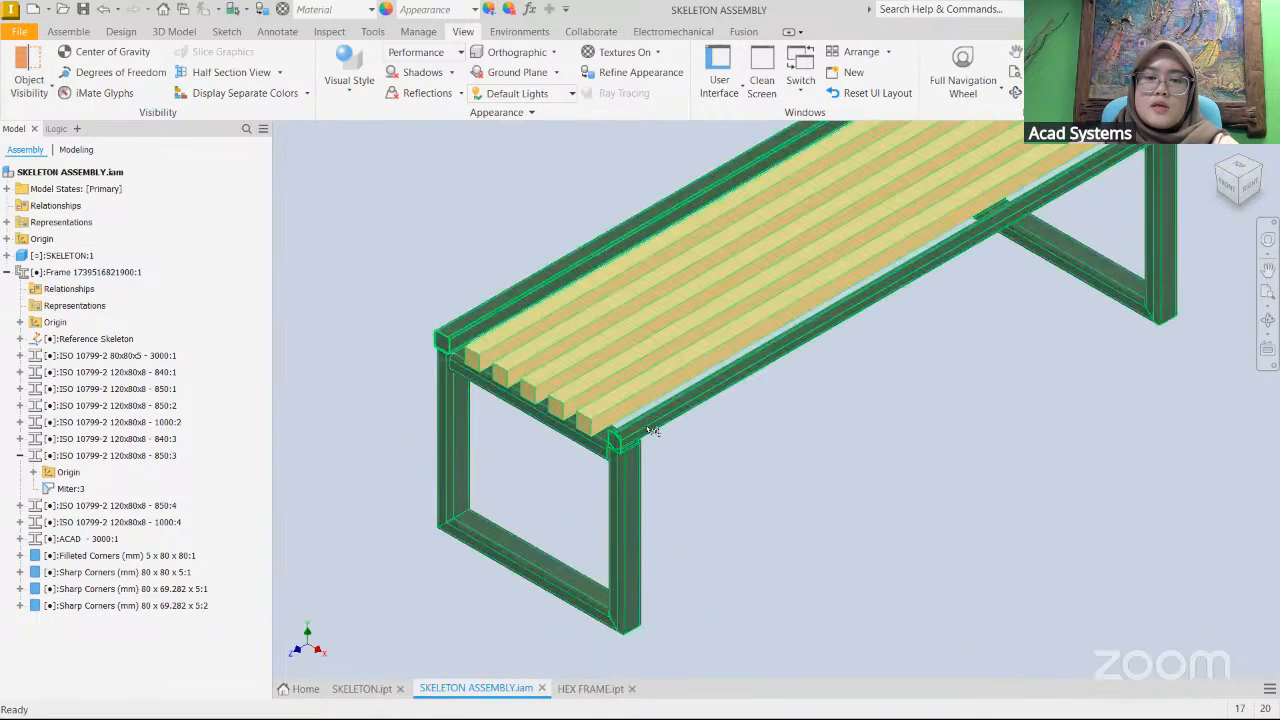
{"action": "middle_click_drag", "start_coordinate": [833, 490], "coordinate": [838, 497]}
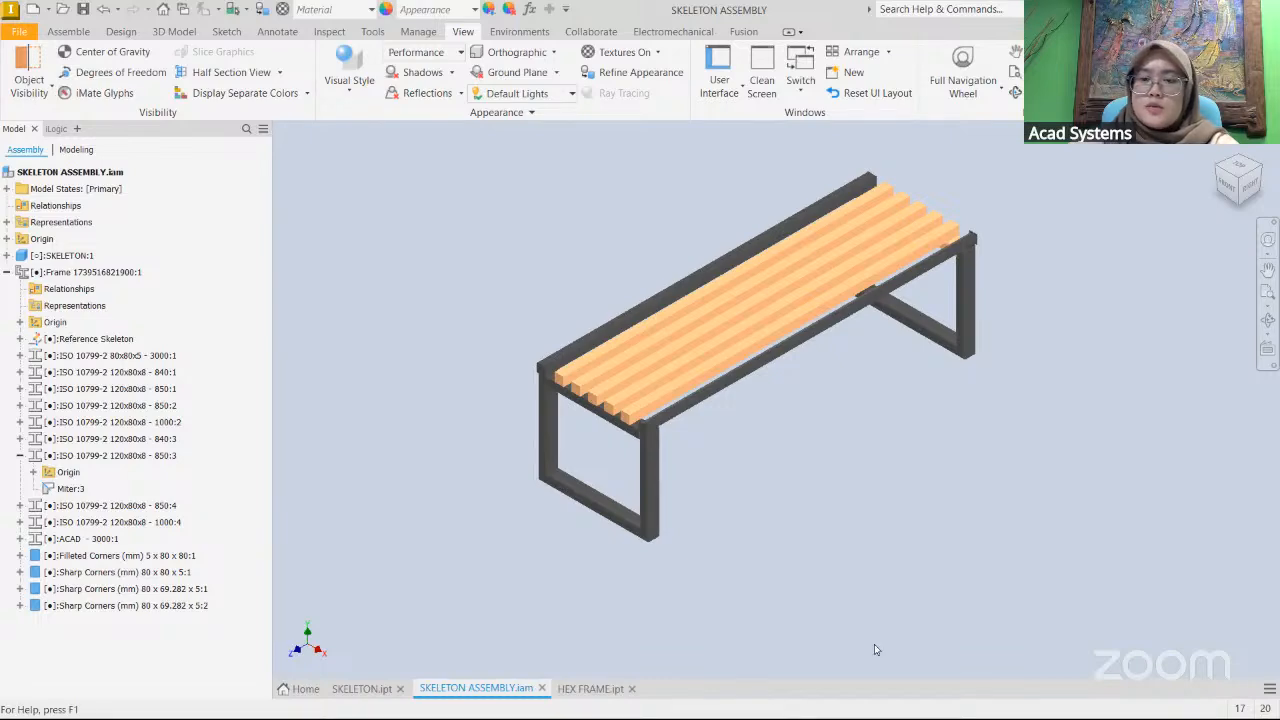
- Switch to Google Chrome and open the acadsystems.com website
{"action": "key", "text": "super+d"}
{"action": "left_click", "coordinate": [876, 710]}
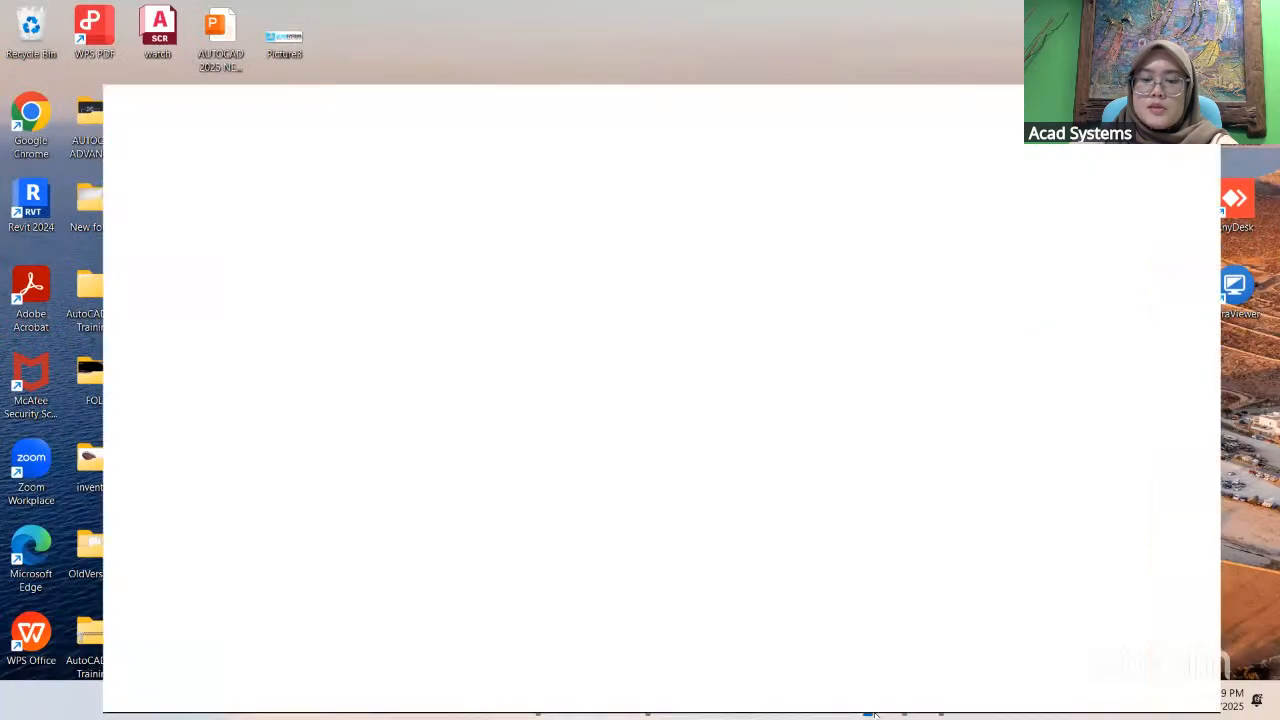
{"action": "left_click", "coordinate": [242, 51]}
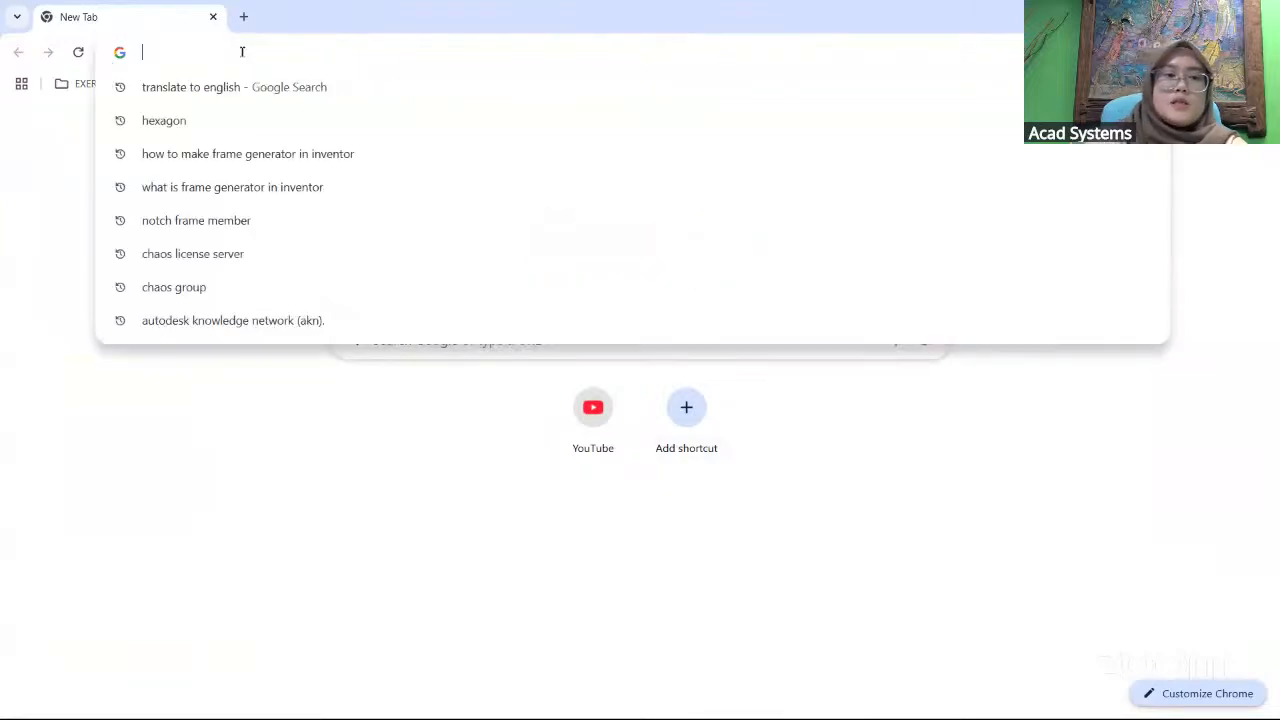
{"action": "left_click", "coordinate": [245, 14]}
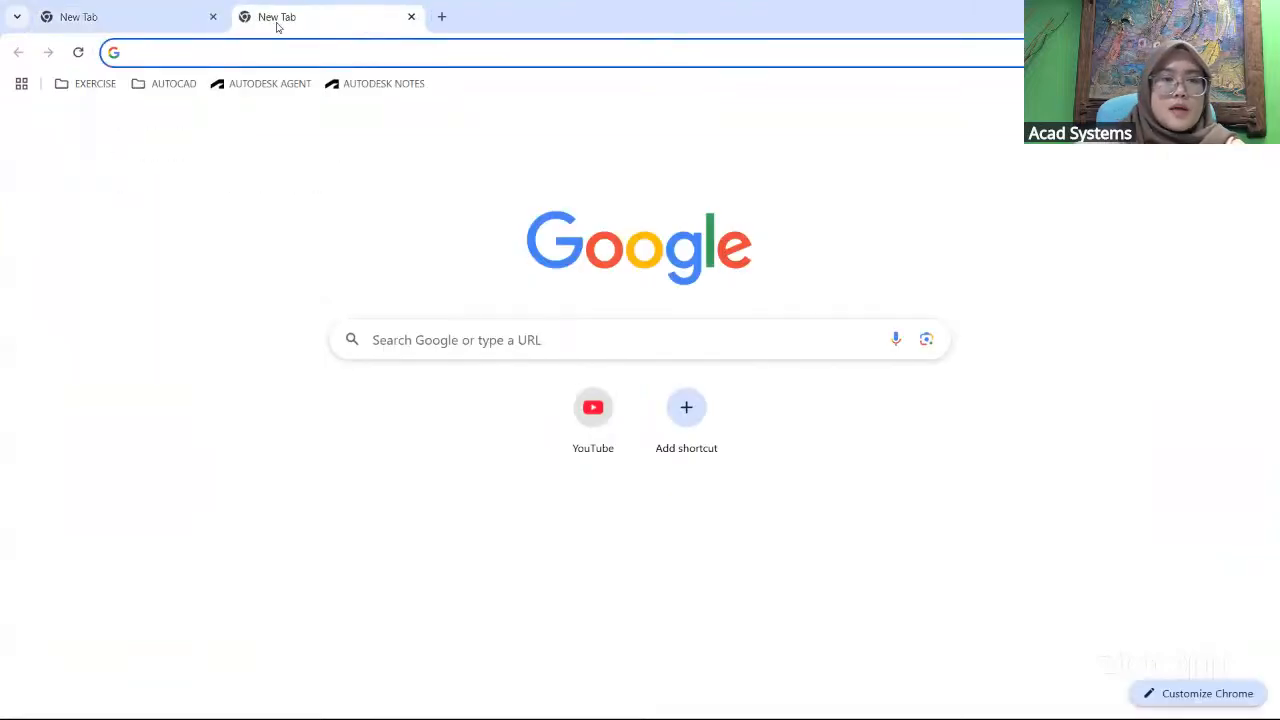
{"action": "type", "text": "ACADSY"}
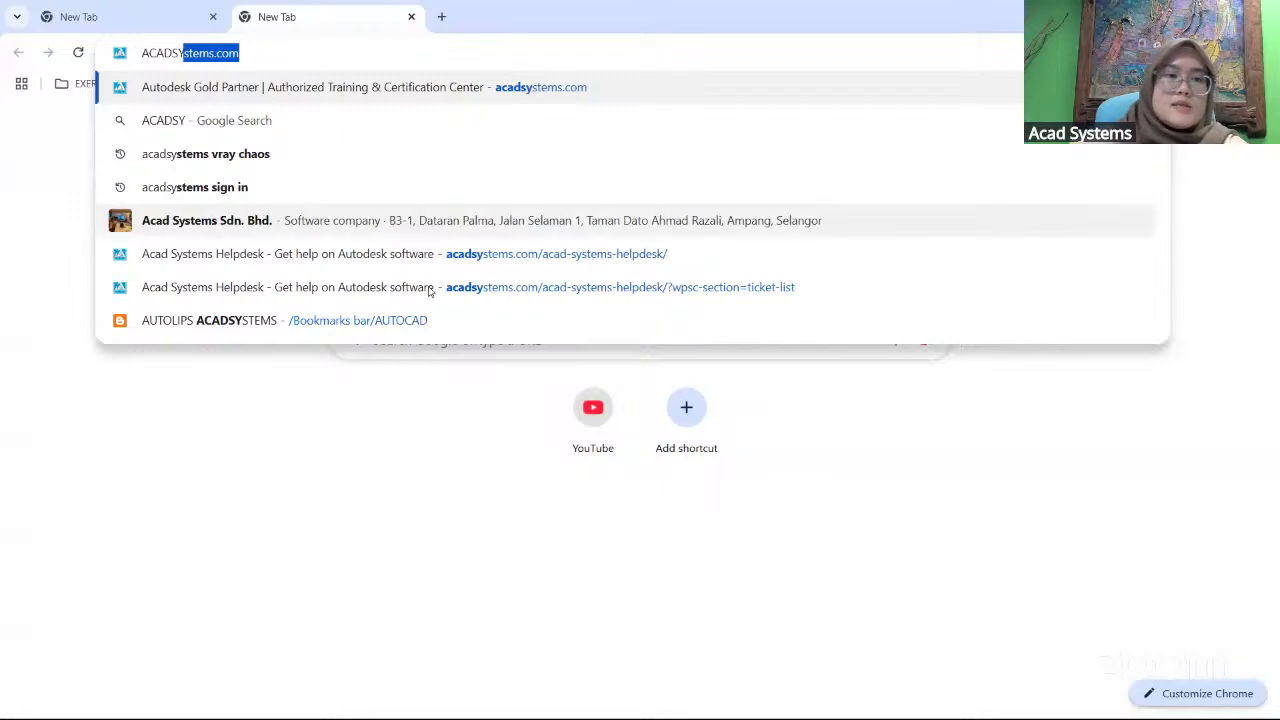
{"action": "left_click", "coordinate": [265, 97]}
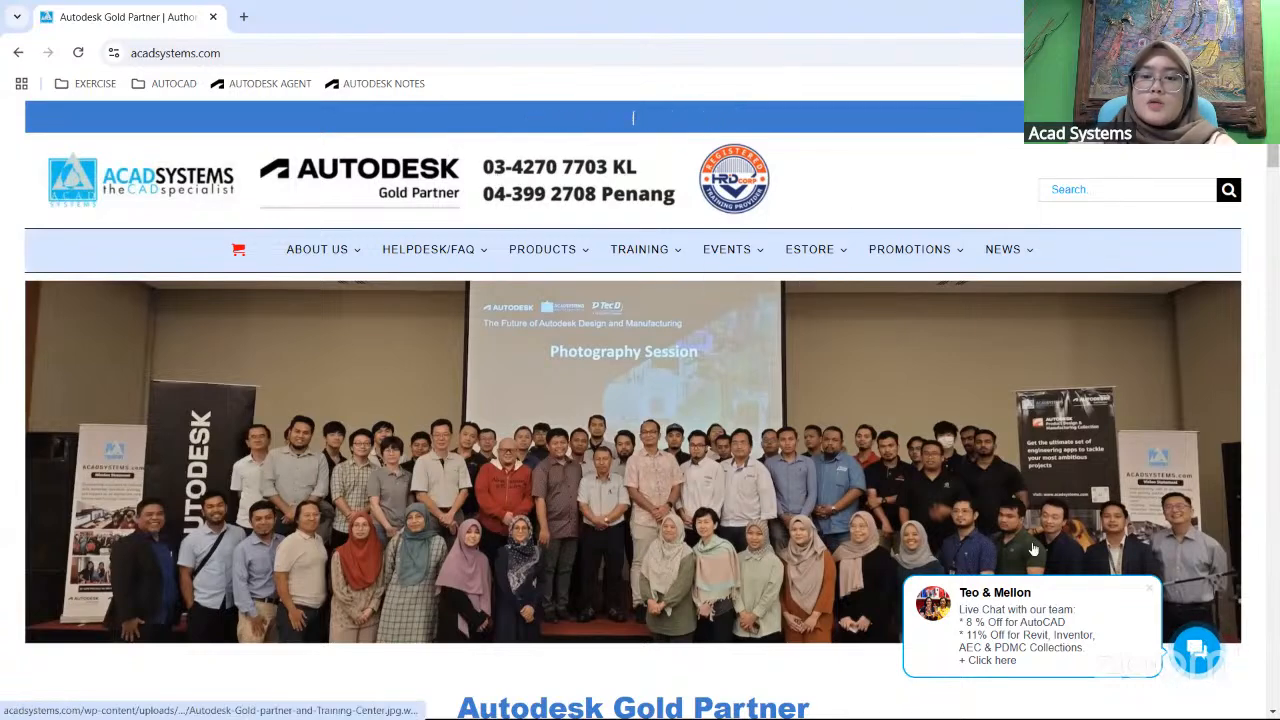
- View the website's Live Chat window and close it again
{"action": "scroll", "coordinate": [993, 400], "scroll_direction": "down", "scroll_amount": 1}
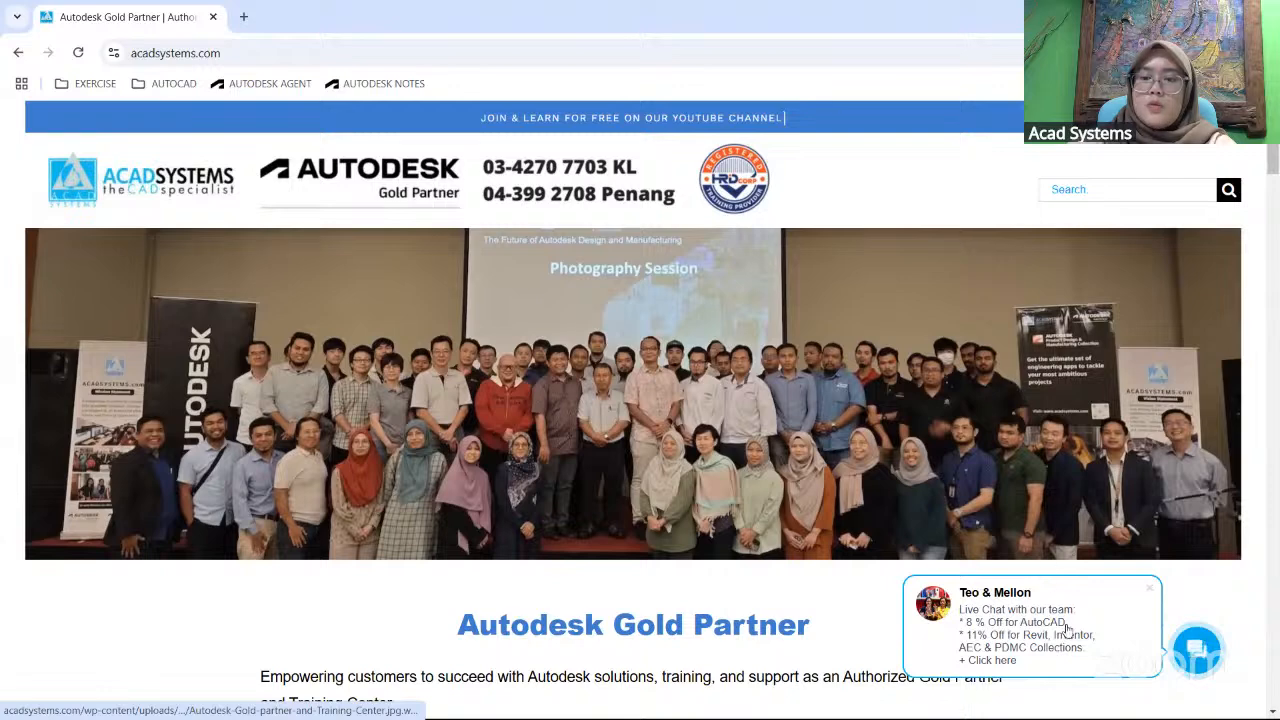
{"action": "left_click", "coordinate": [1197, 652]}
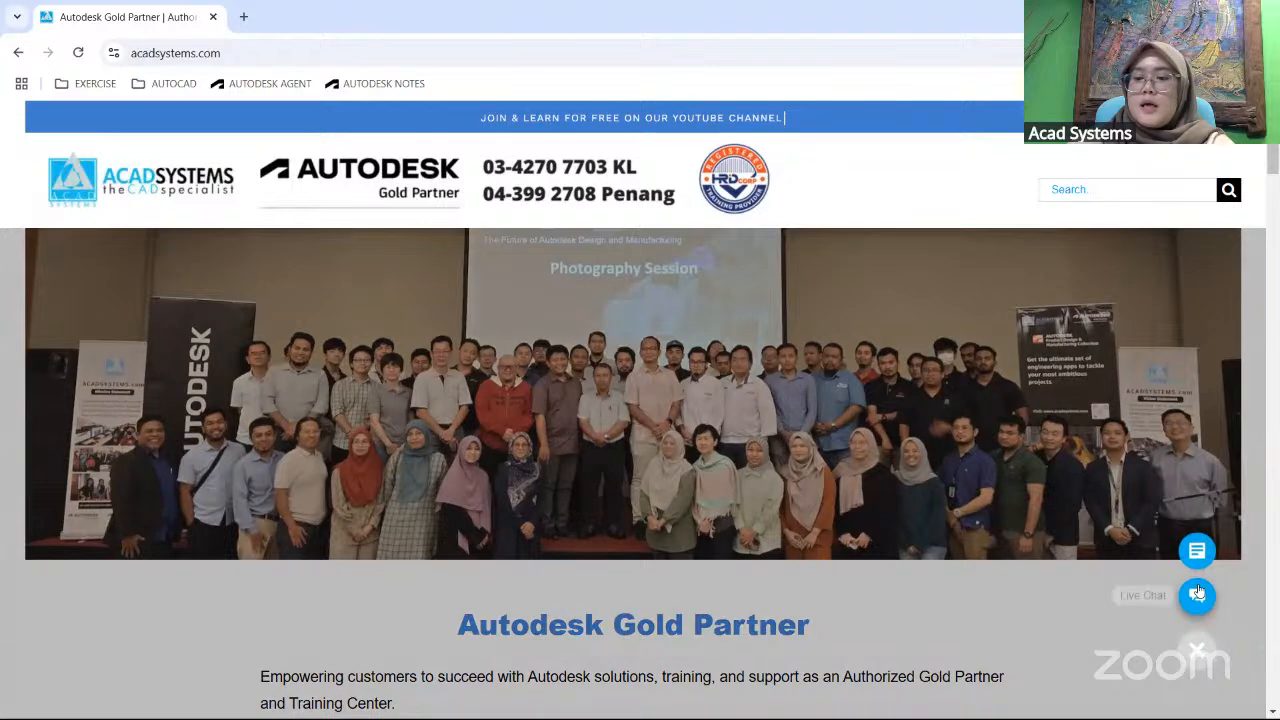
{"action": "left_click", "coordinate": [1198, 586]}
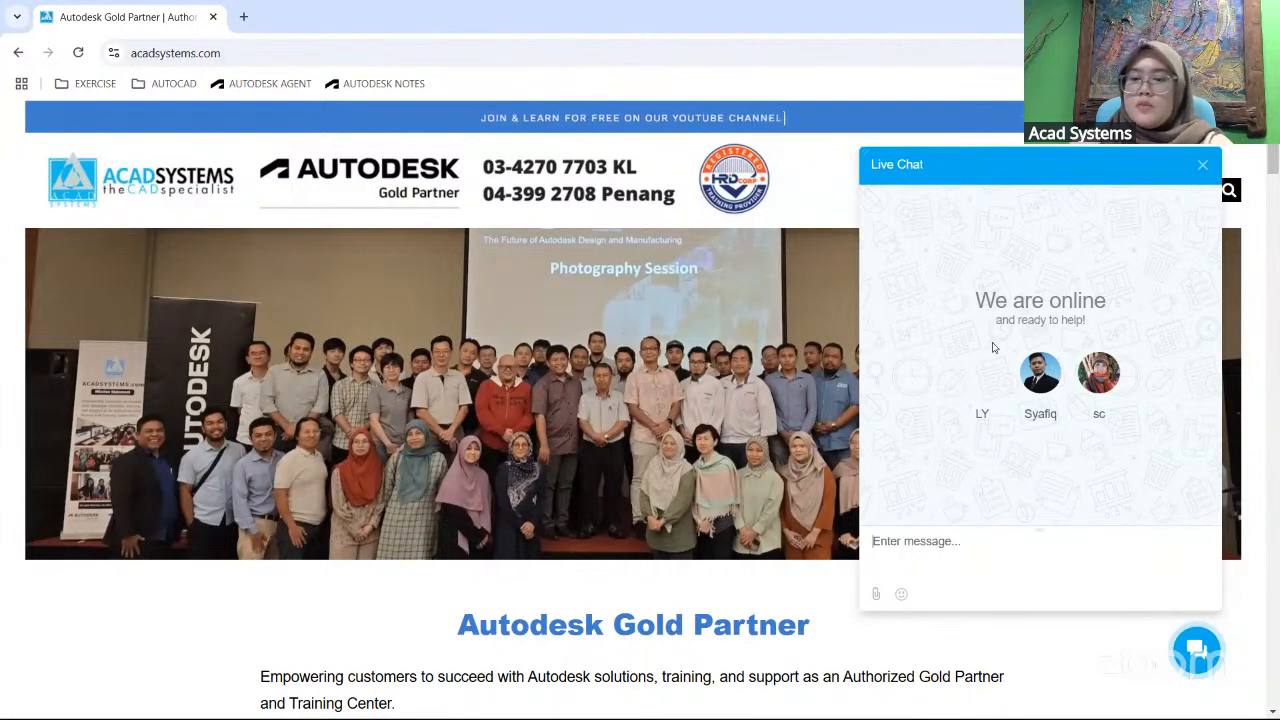
{"action": "left_click", "coordinate": [1203, 168]}
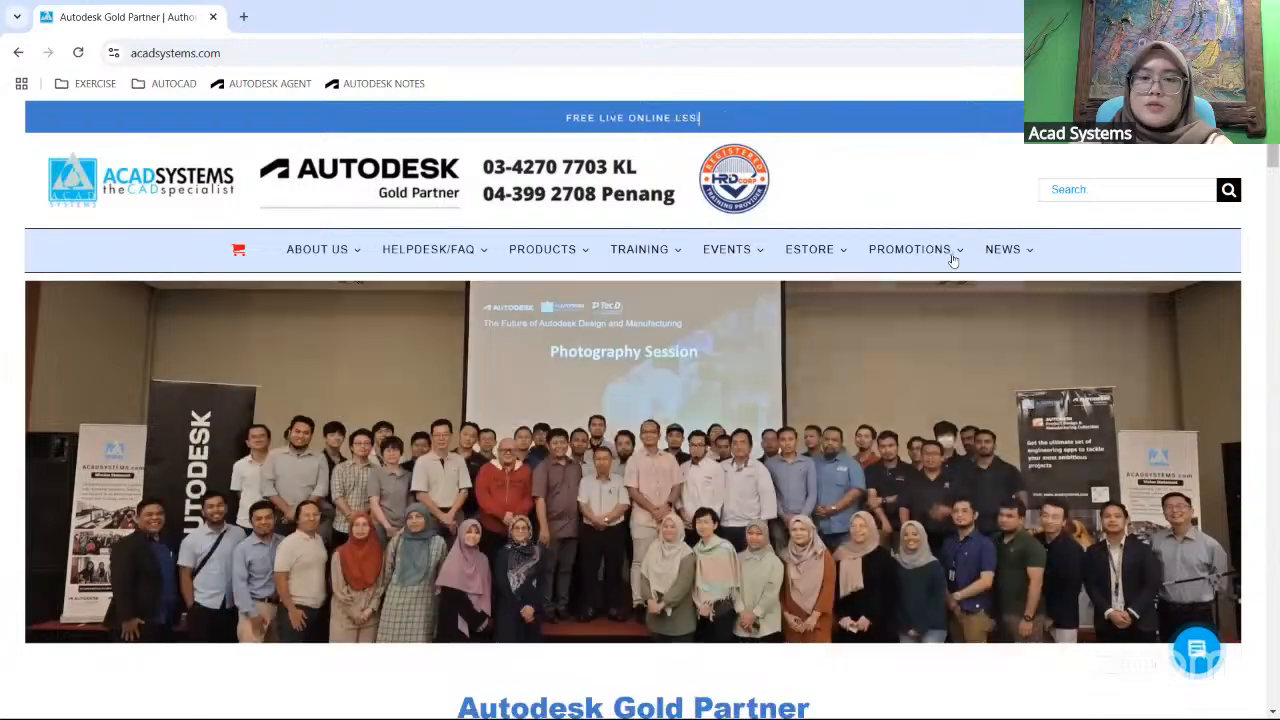
- Open the Calendar of Events page on the Acad Systems website
{"action": "mouse_move", "coordinate": [726, 253]}
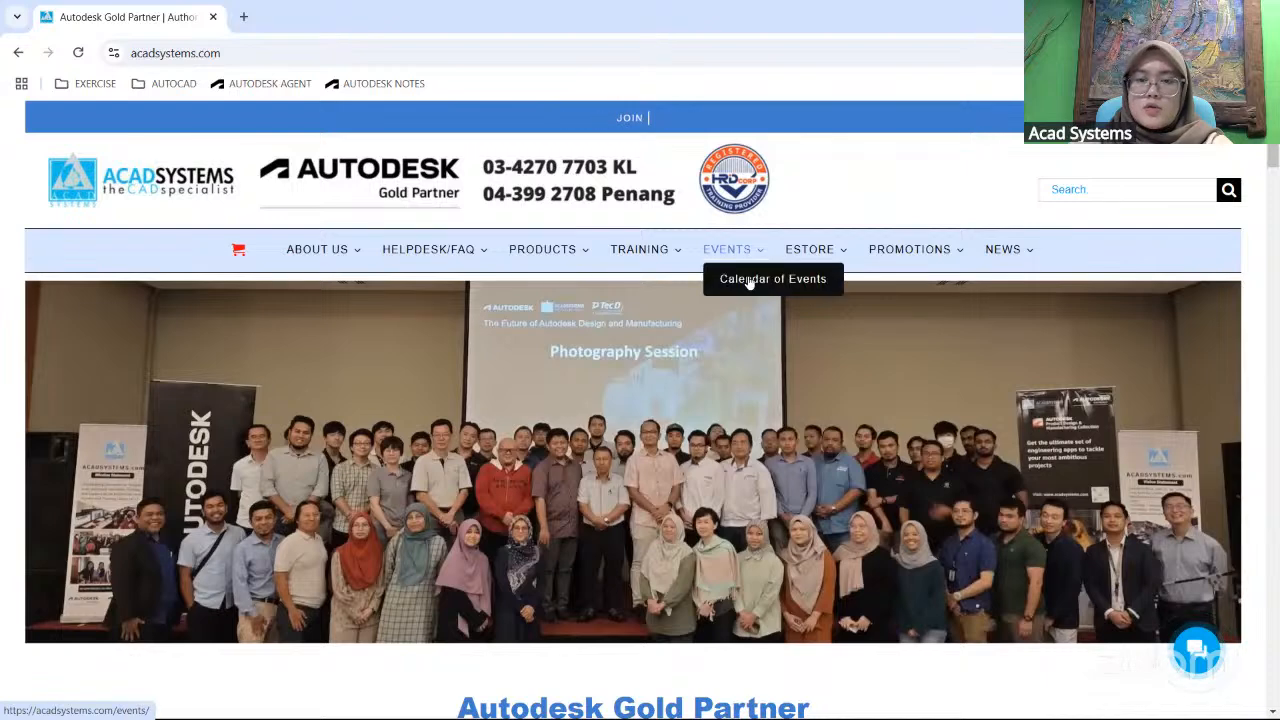
{"action": "left_click", "coordinate": [749, 280]}
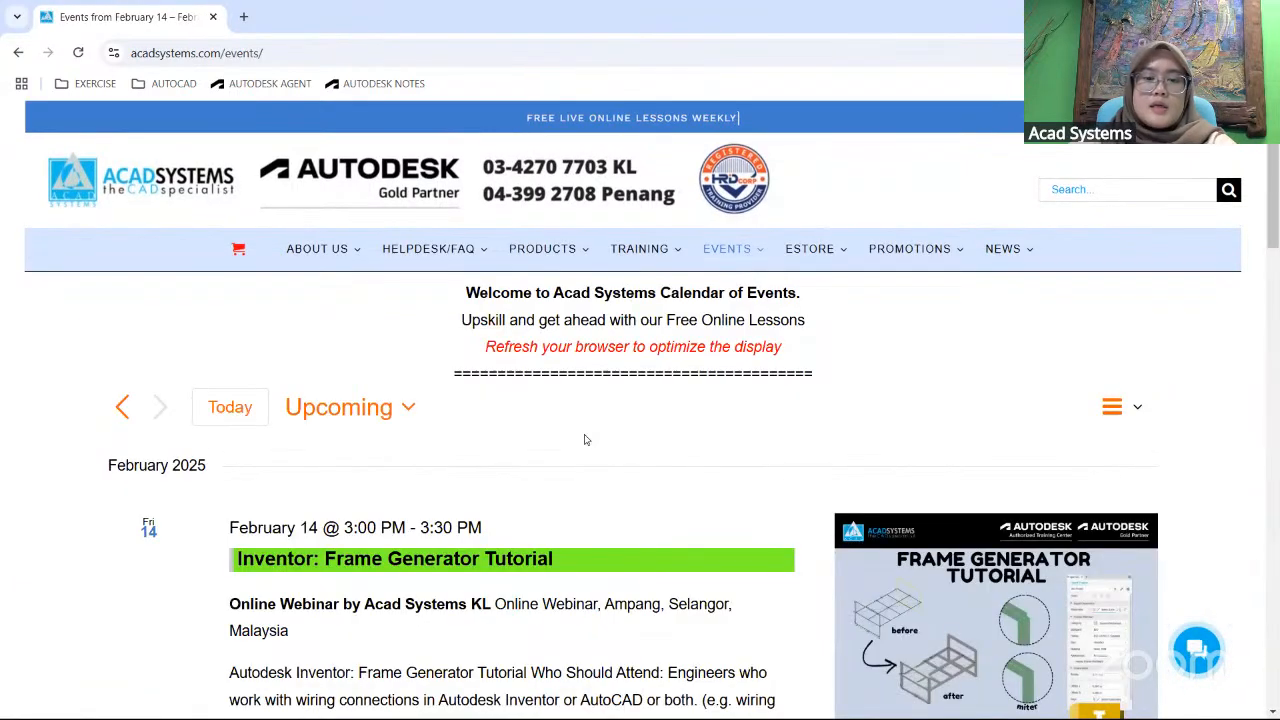
- Browse the upcoming February 2025 online lessons listed on the Calendar of Events page
{"action": "scroll", "coordinate": [586, 440], "scroll_direction": "down", "scroll_amount": 2}
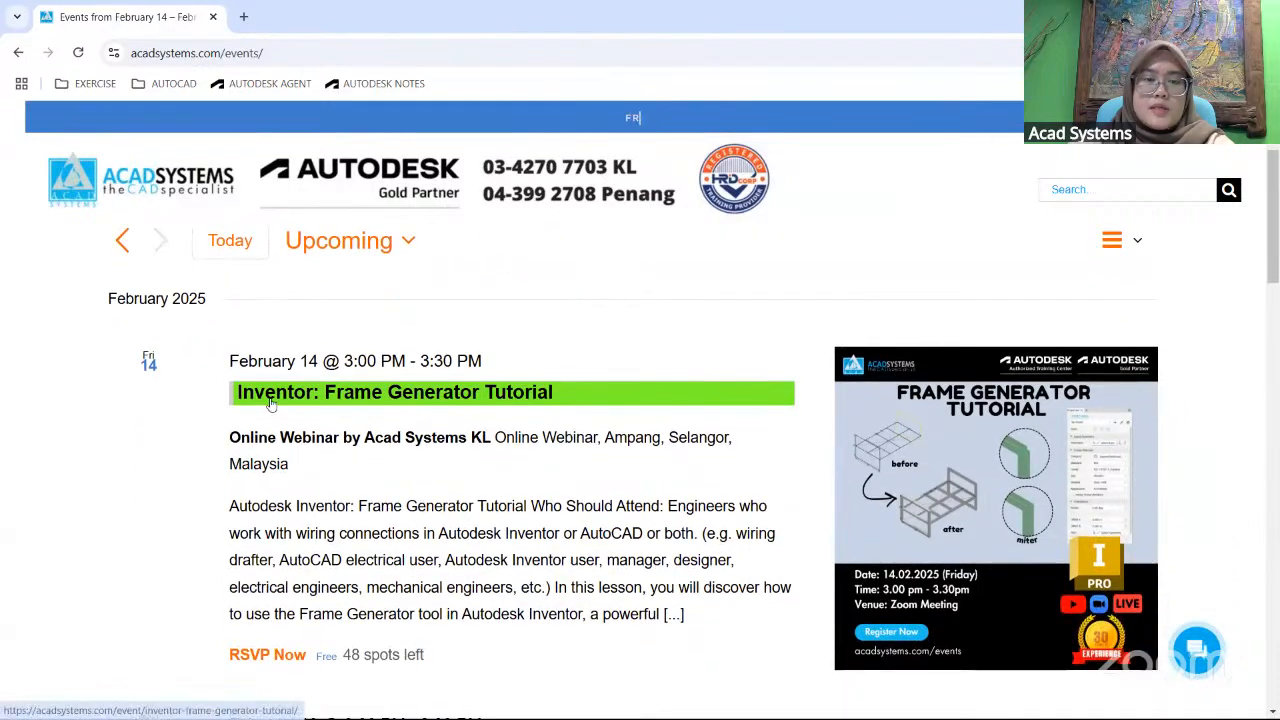
{"action": "scroll", "coordinate": [589, 320], "scroll_direction": "down", "scroll_amount": 4}
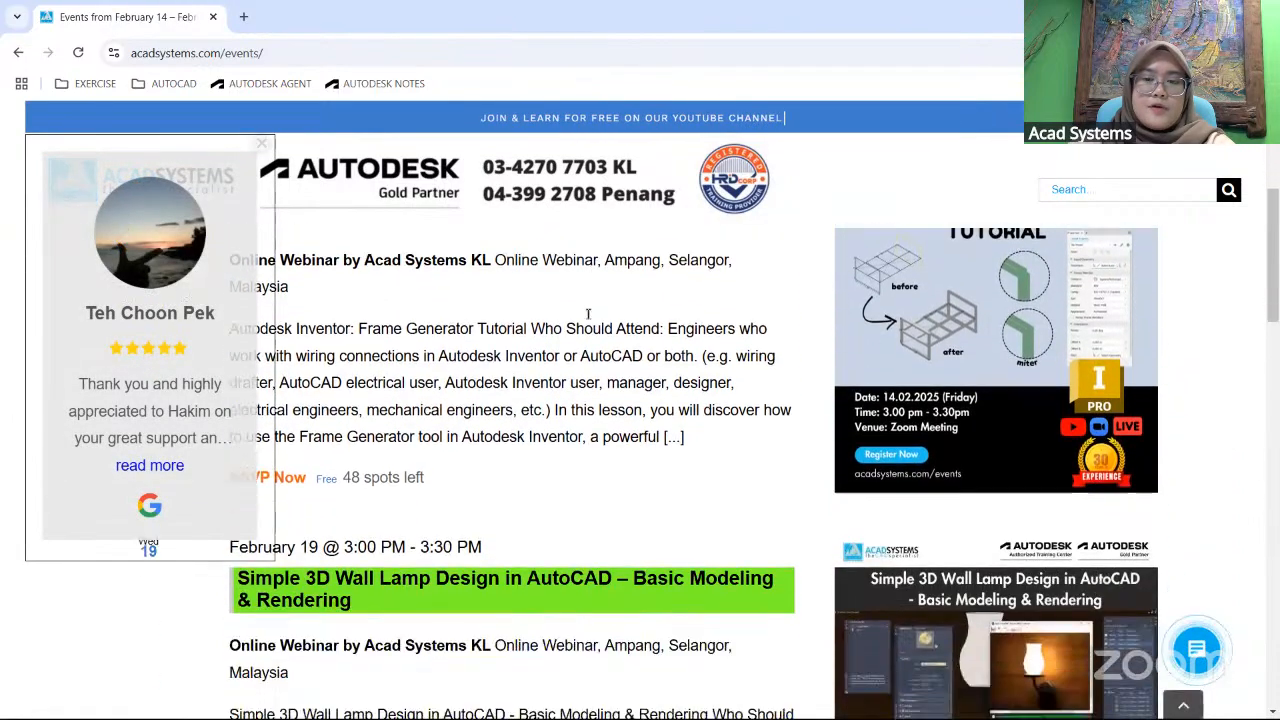
{"action": "scroll", "coordinate": [677, 410], "scroll_direction": "down", "scroll_amount": 3}
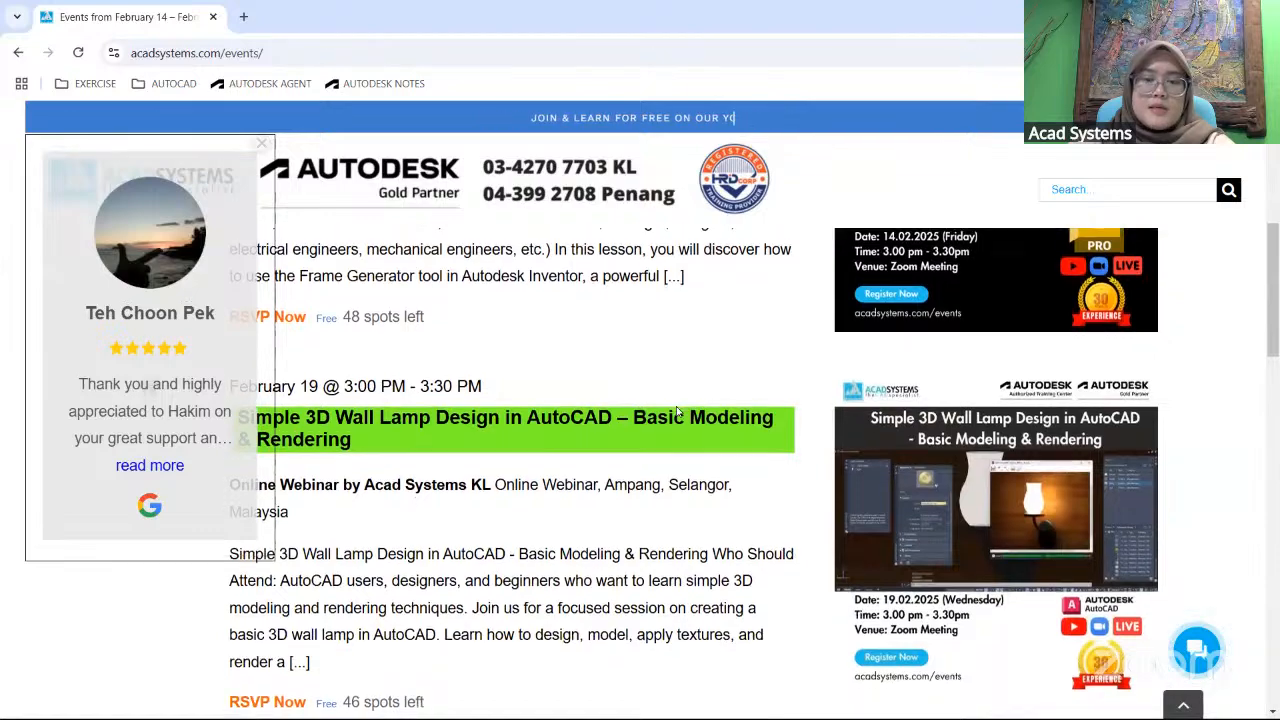
{"action": "scroll", "coordinate": [545, 399], "scroll_direction": "down", "scroll_amount": 1}
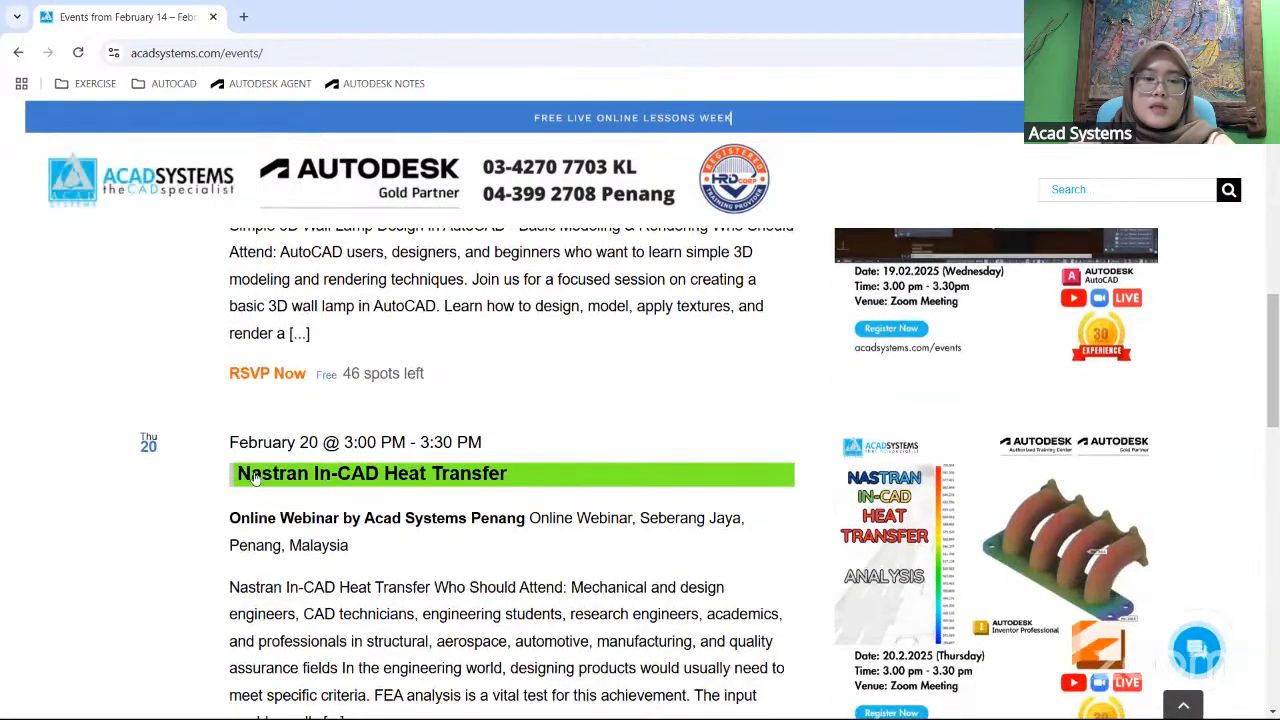
{"action": "scroll", "coordinate": [508, 482], "scroll_direction": "down", "scroll_amount": 6}
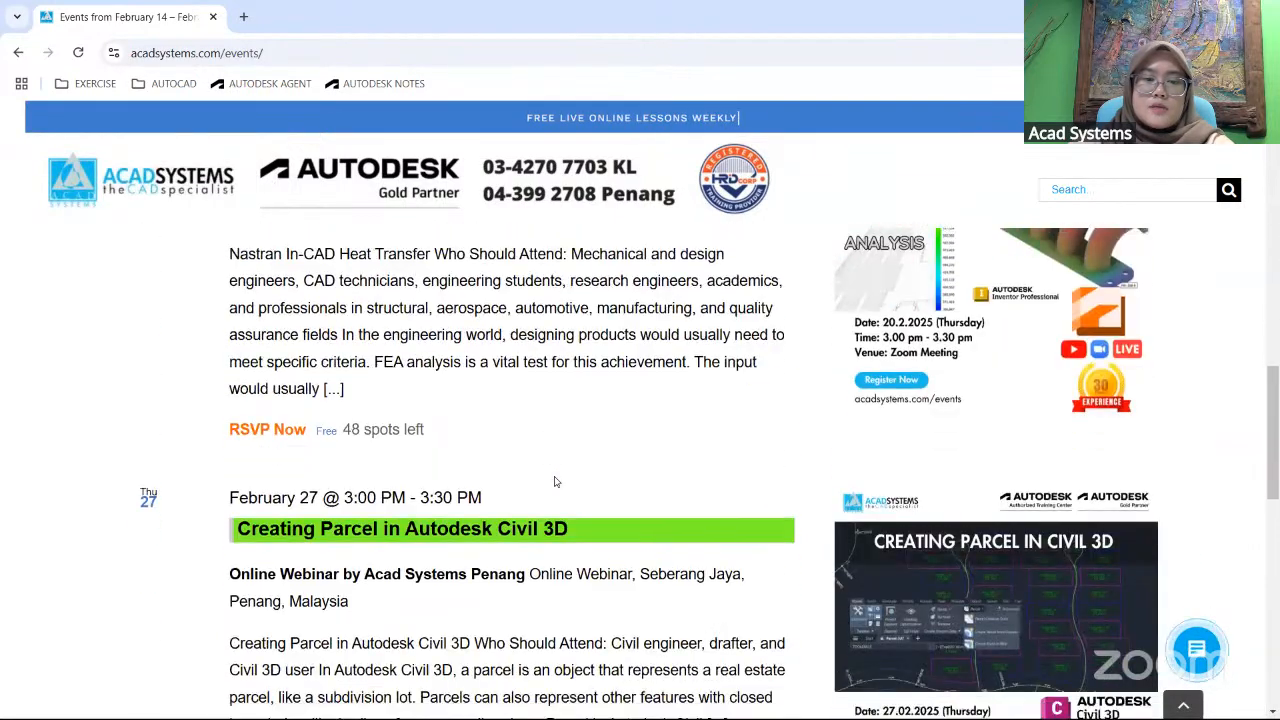
{"action": "scroll", "coordinate": [597, 547], "scroll_direction": "up", "scroll_amount": 12}
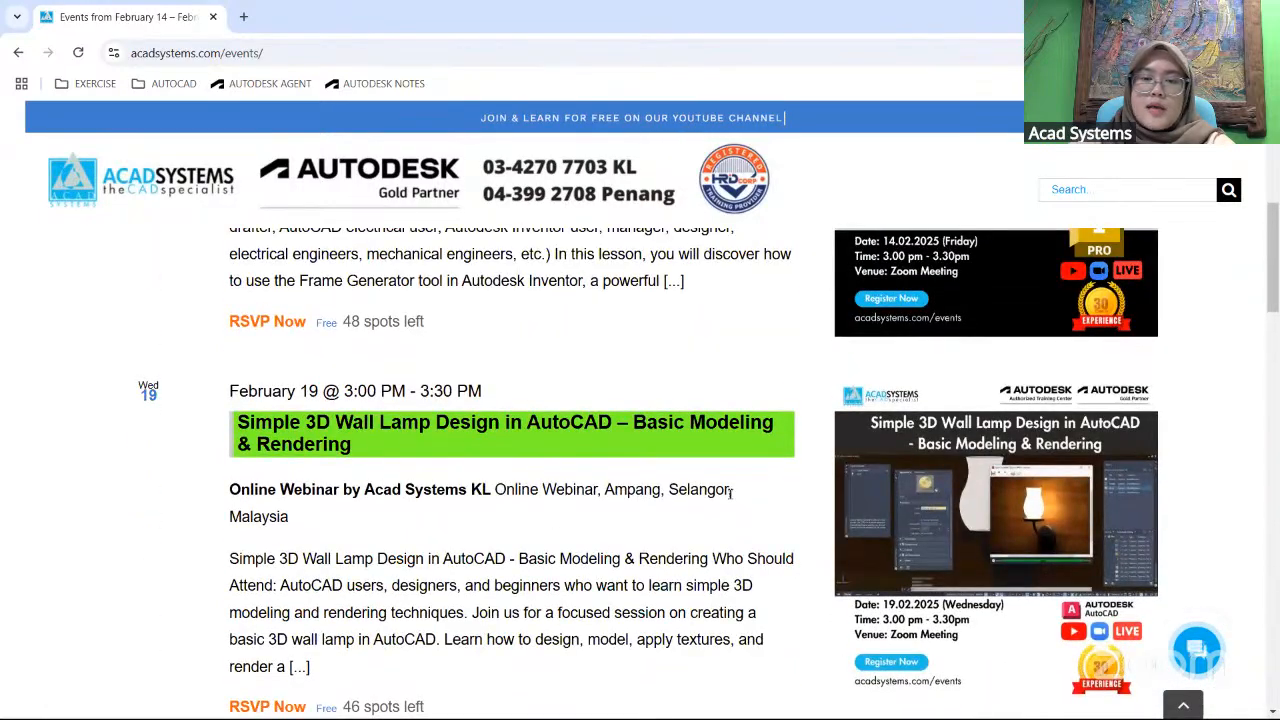
- Open the "Simple 3D Wall Lamp Design in AutoCAD – Basic Modeling & Rendering" event and bring up its RSVP form as going
{"action": "scroll", "coordinate": [600, 470], "scroll_direction": "down", "scroll_amount": 3}
{"action": "scroll", "coordinate": [700, 495], "scroll_direction": "up", "scroll_amount": 3}
{"action": "left_click", "coordinate": [516, 432]}
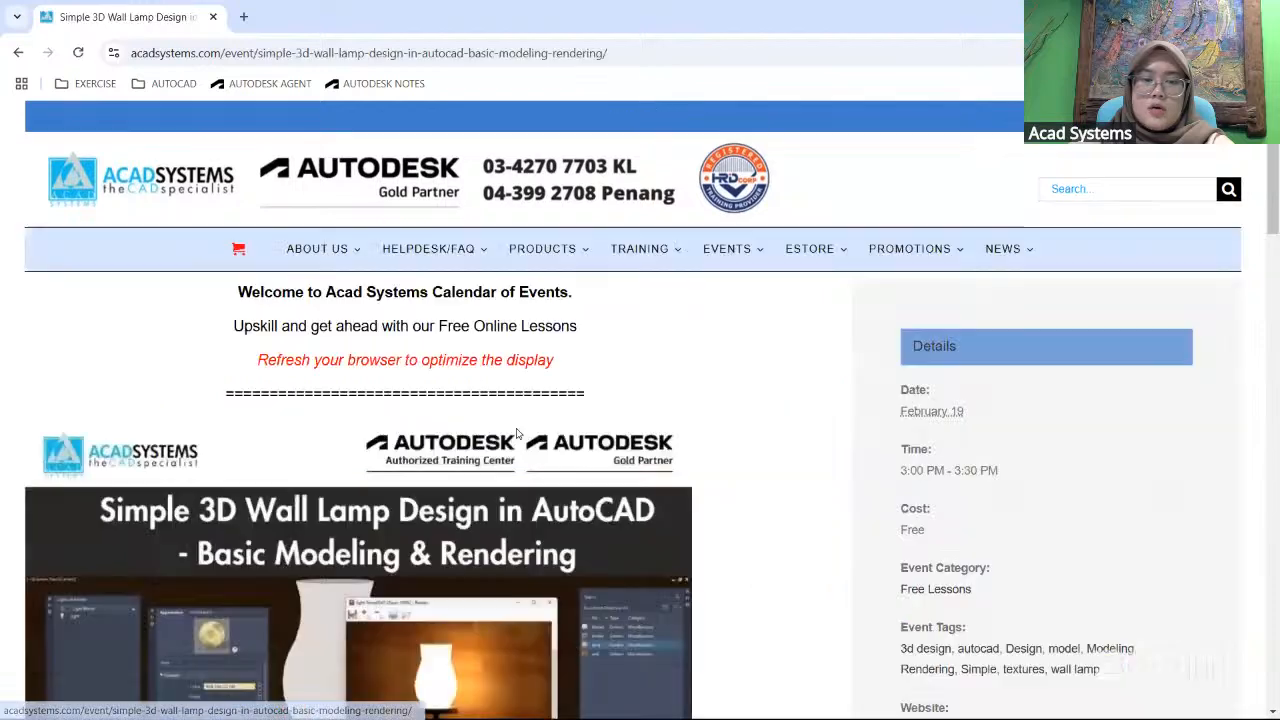
{"action": "scroll", "coordinate": [516, 432], "scroll_direction": "down", "scroll_amount": 6}
{"action": "scroll", "coordinate": [697, 507], "scroll_direction": "down", "scroll_amount": 3}
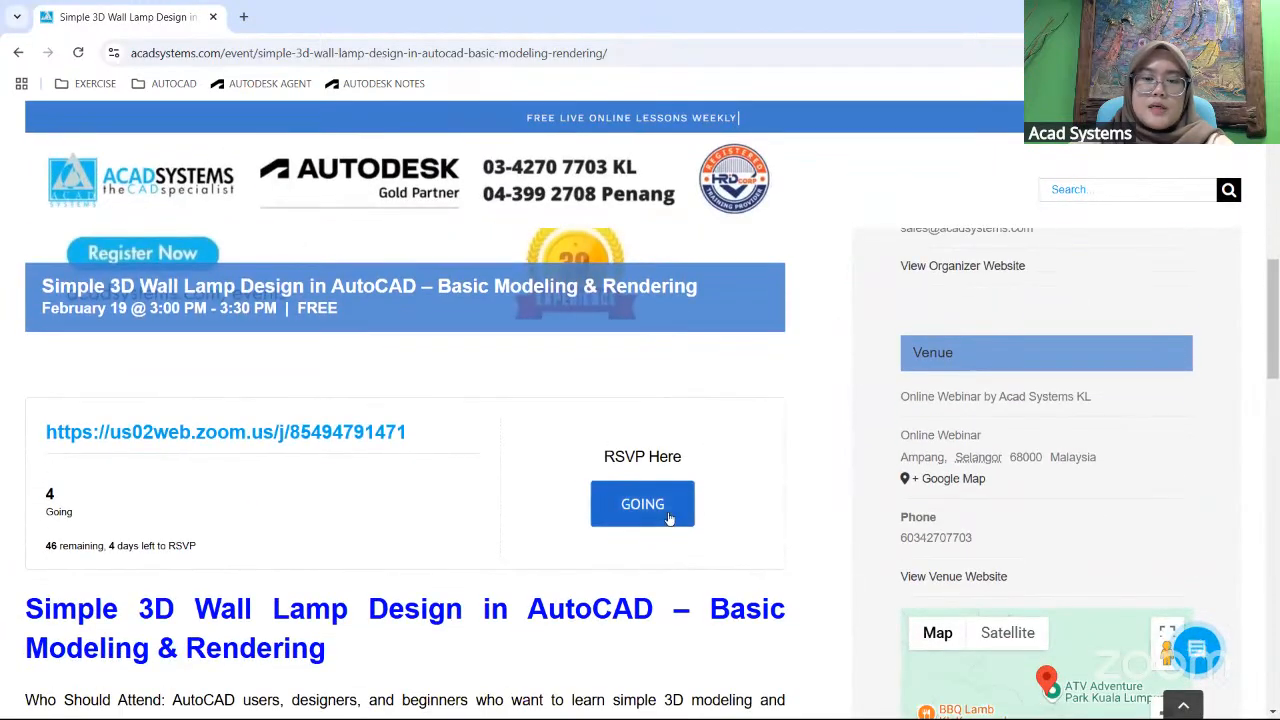
{"action": "left_click", "coordinate": [648, 510]}
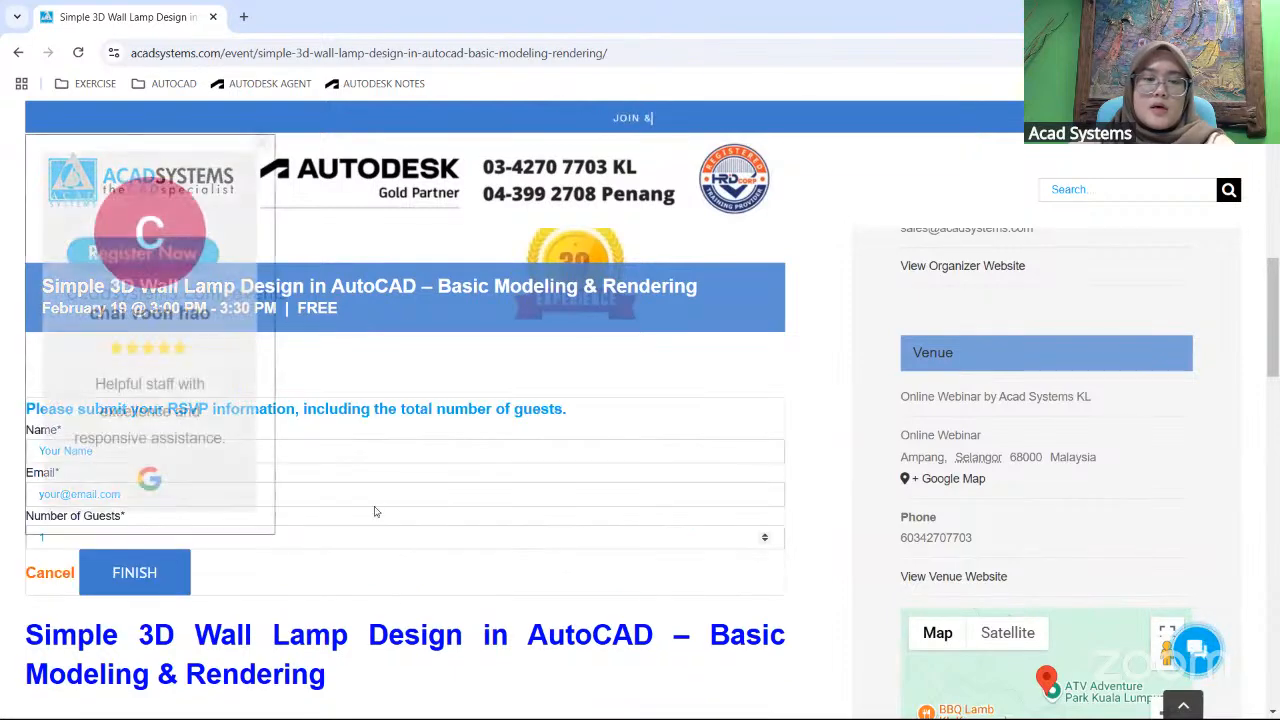
- Examine the RSVP form's name, email and number of guests fields and the event's details
{"action": "scroll", "coordinate": [226, 496], "scroll_direction": "down", "scroll_amount": 1}
{"action": "scroll", "coordinate": [154, 496], "scroll_direction": "up", "scroll_amount": 3}
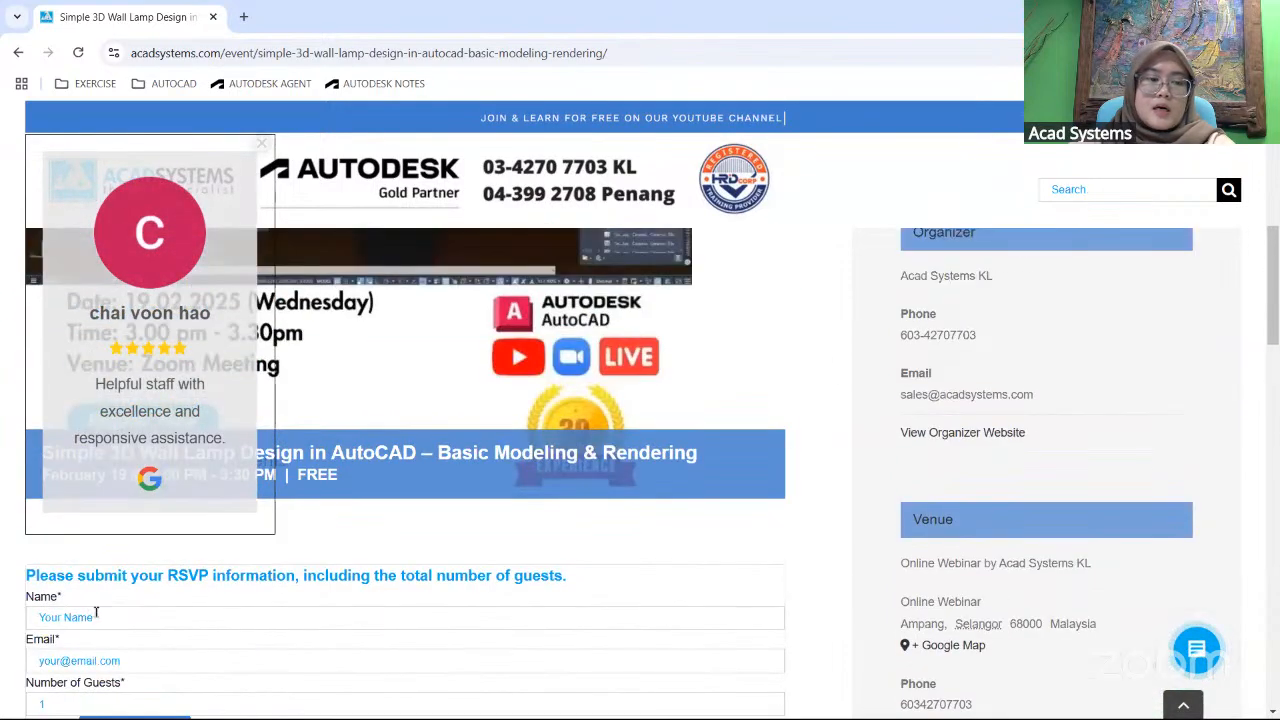
{"action": "scroll", "coordinate": [110, 625], "scroll_direction": "down", "scroll_amount": 1}
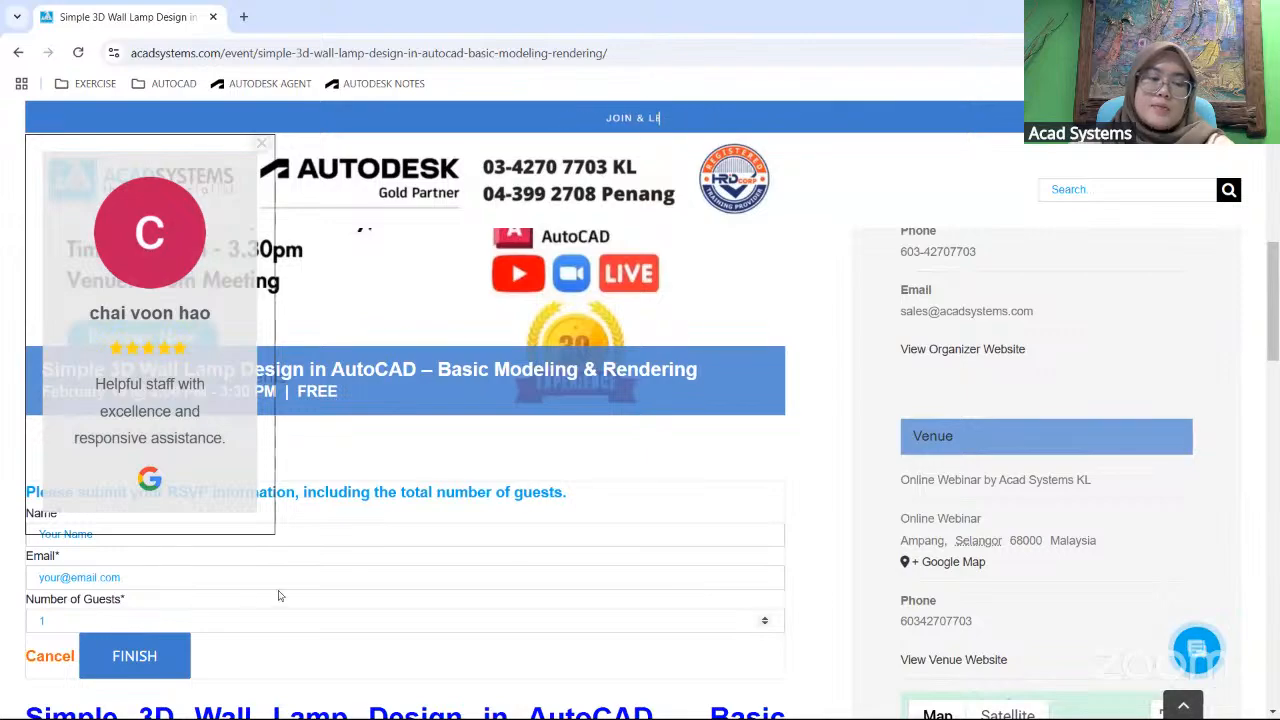
{"action": "scroll", "coordinate": [400, 570], "scroll_direction": "down", "scroll_amount": 2}
{"action": "scroll", "coordinate": [500, 551], "scroll_direction": "up", "scroll_amount": 2}
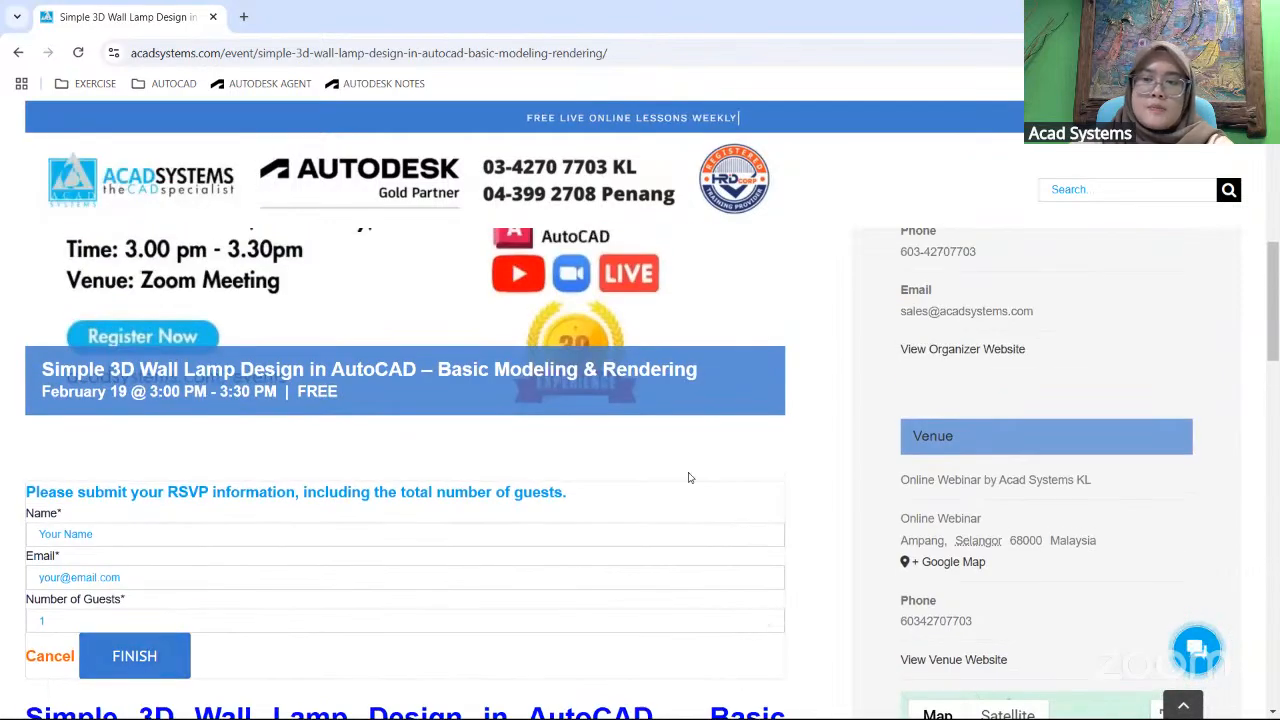
{"action": "scroll", "coordinate": [688, 477], "scroll_direction": "up", "scroll_amount": 10}
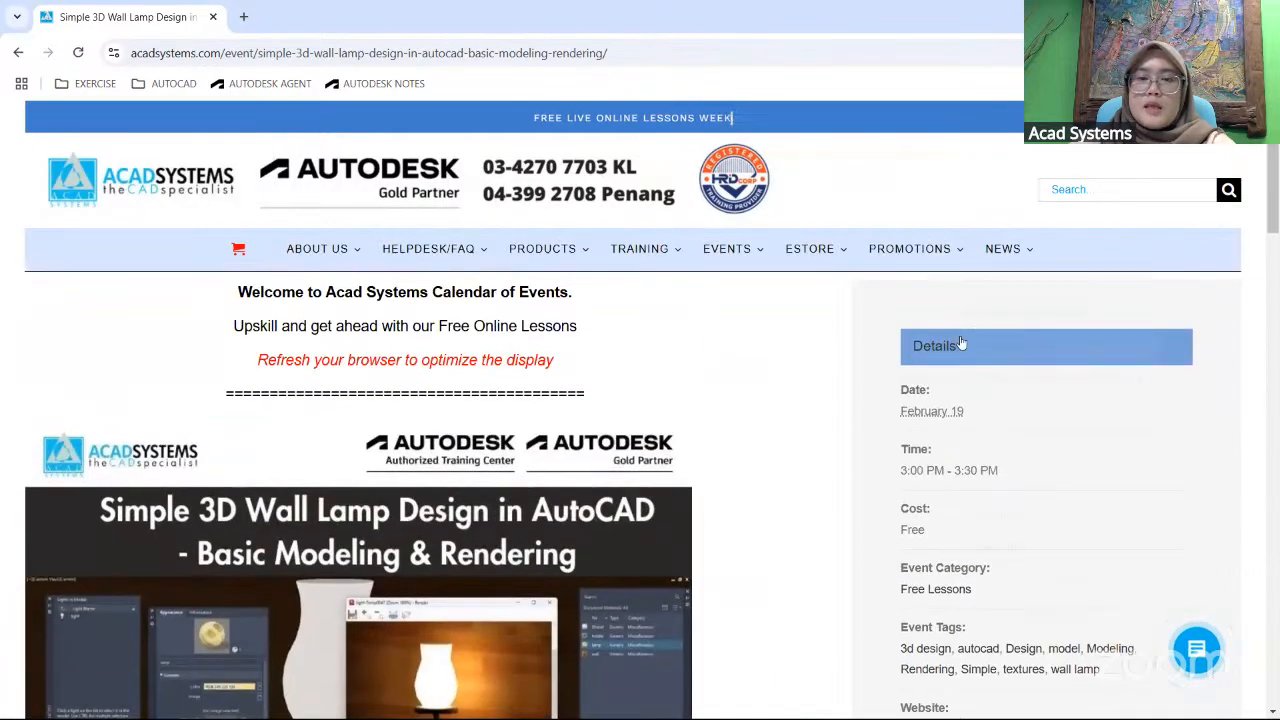
- Look over the Autodesk software offered in the website's product overview
{"action": "mouse_move", "coordinate": [533, 262]}
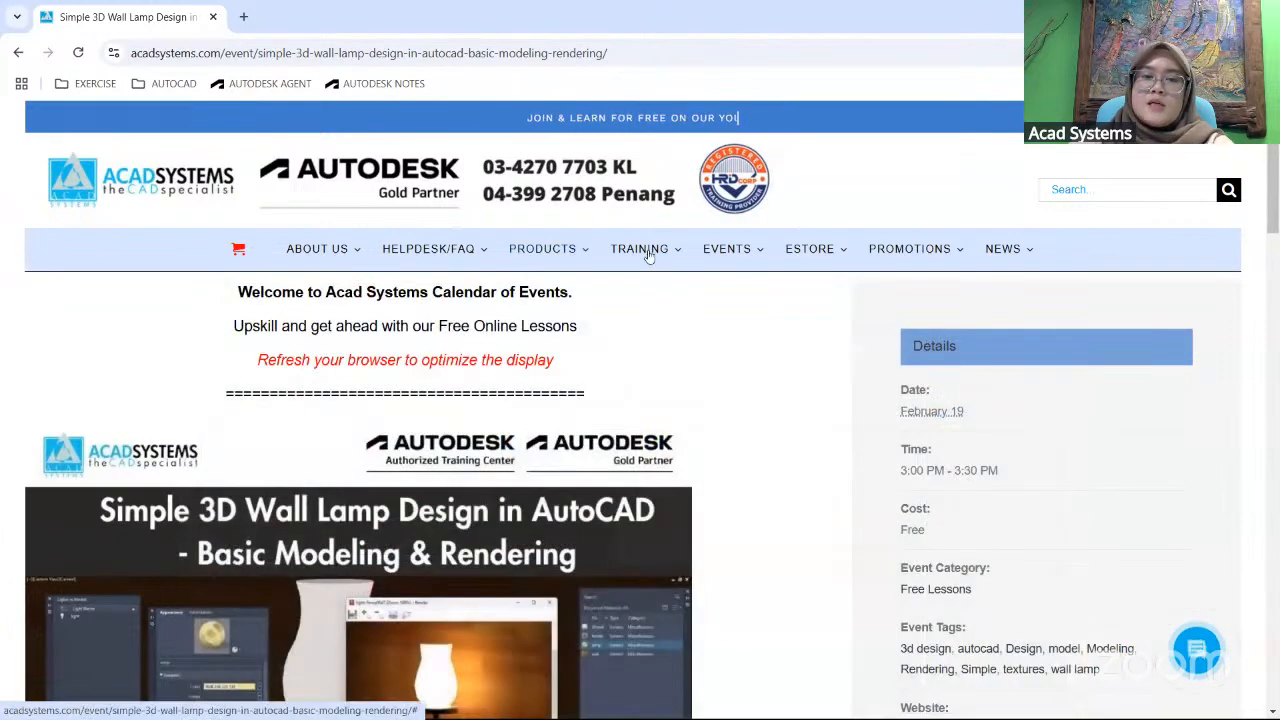
{"action": "mouse_move", "coordinate": [648, 258]}
{"action": "mouse_move", "coordinate": [694, 284]}
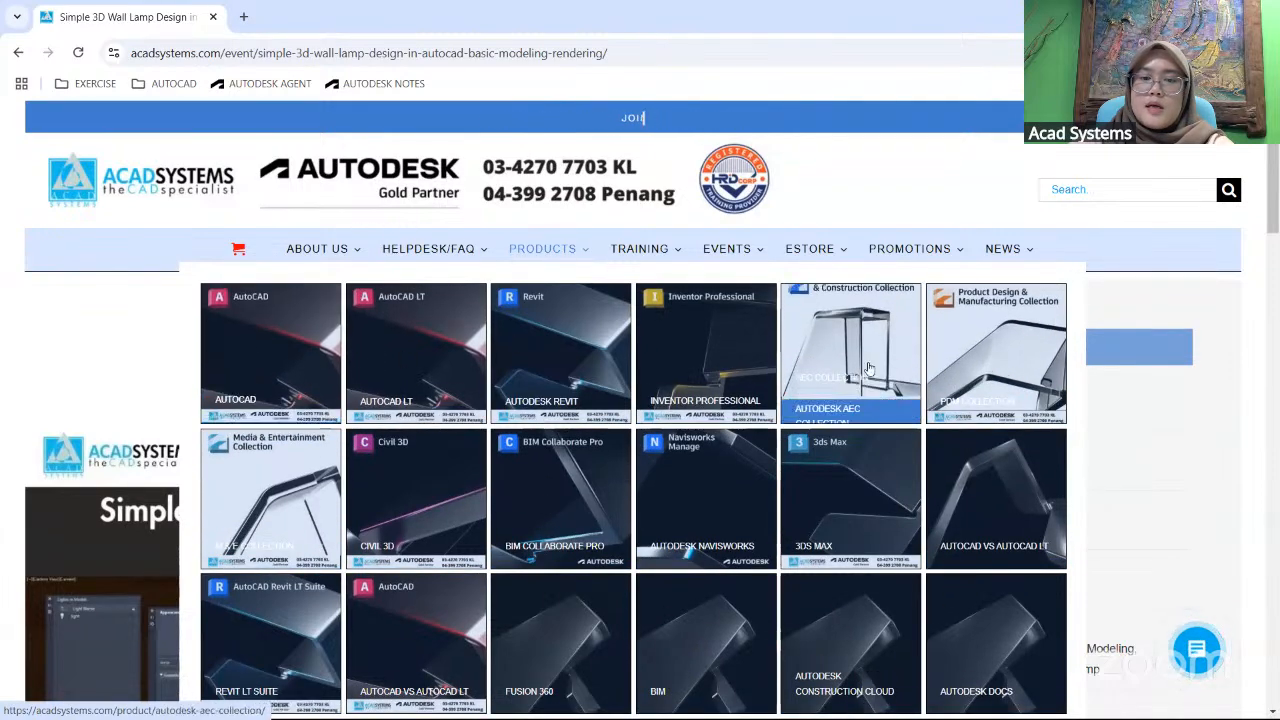
{"action": "scroll", "coordinate": [1075, 330], "scroll_direction": "down", "scroll_amount": 2}
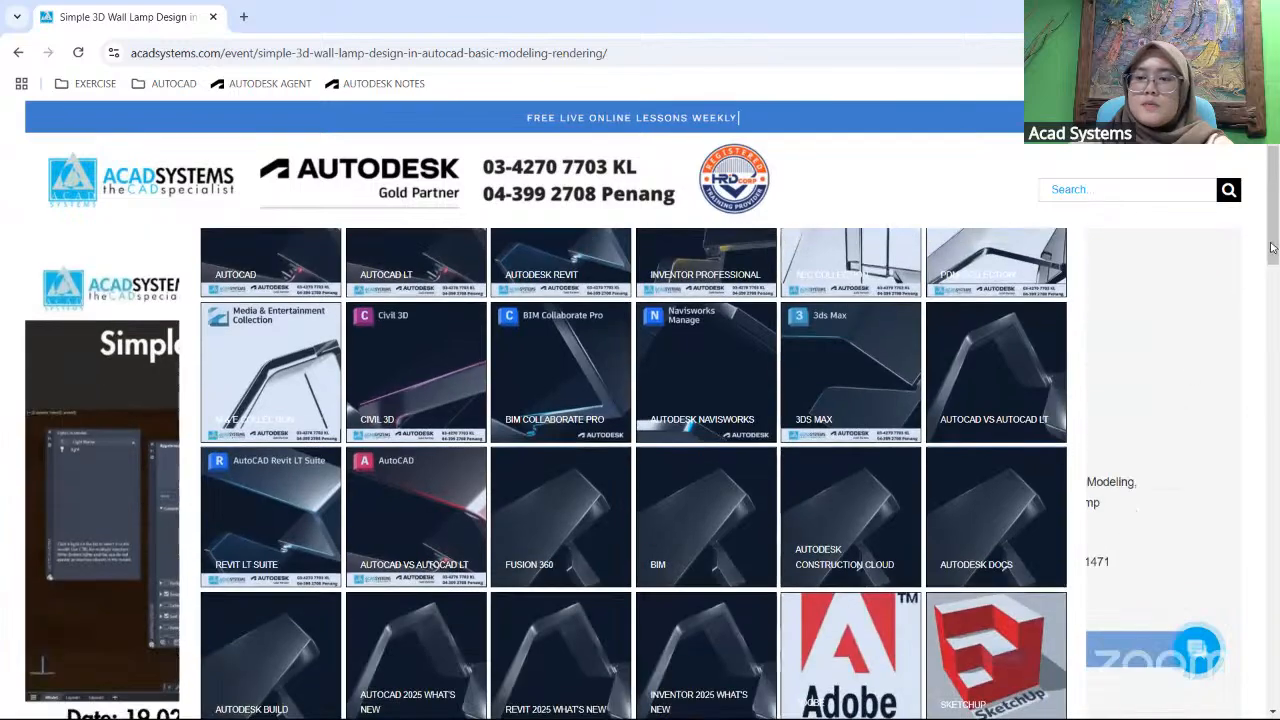
- Open the Acad Systems YouTube channel from the website's footer
{"action": "scroll", "coordinate": [1270, 275], "scroll_direction": "down", "scroll_amount": 15}
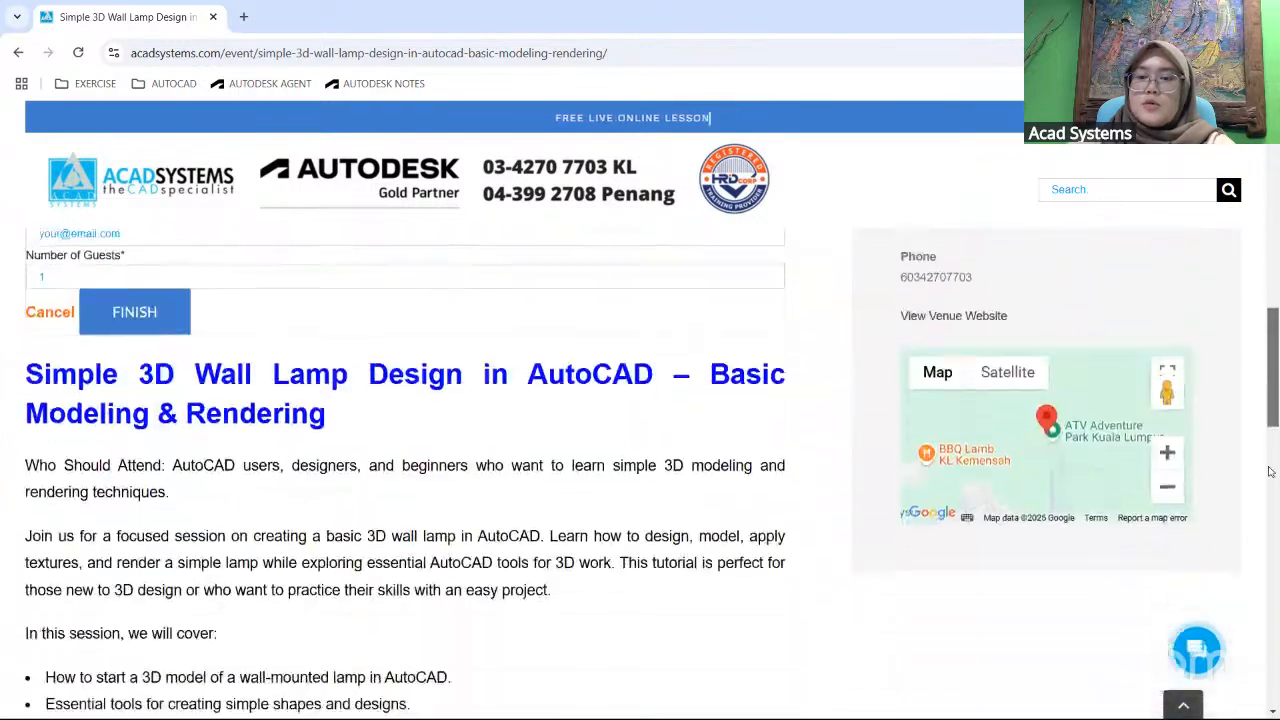
{"action": "scroll", "coordinate": [1270, 657], "scroll_direction": "down", "scroll_amount": 7}
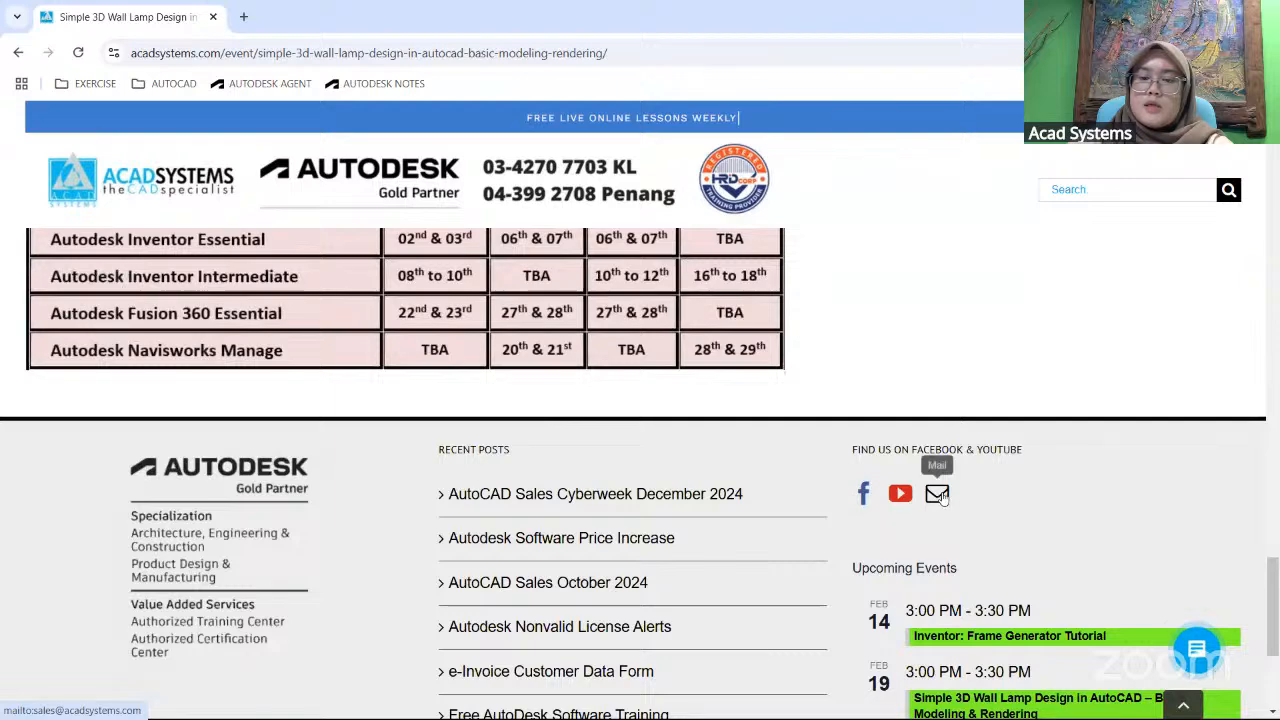
{"action": "left_click", "coordinate": [899, 496]}
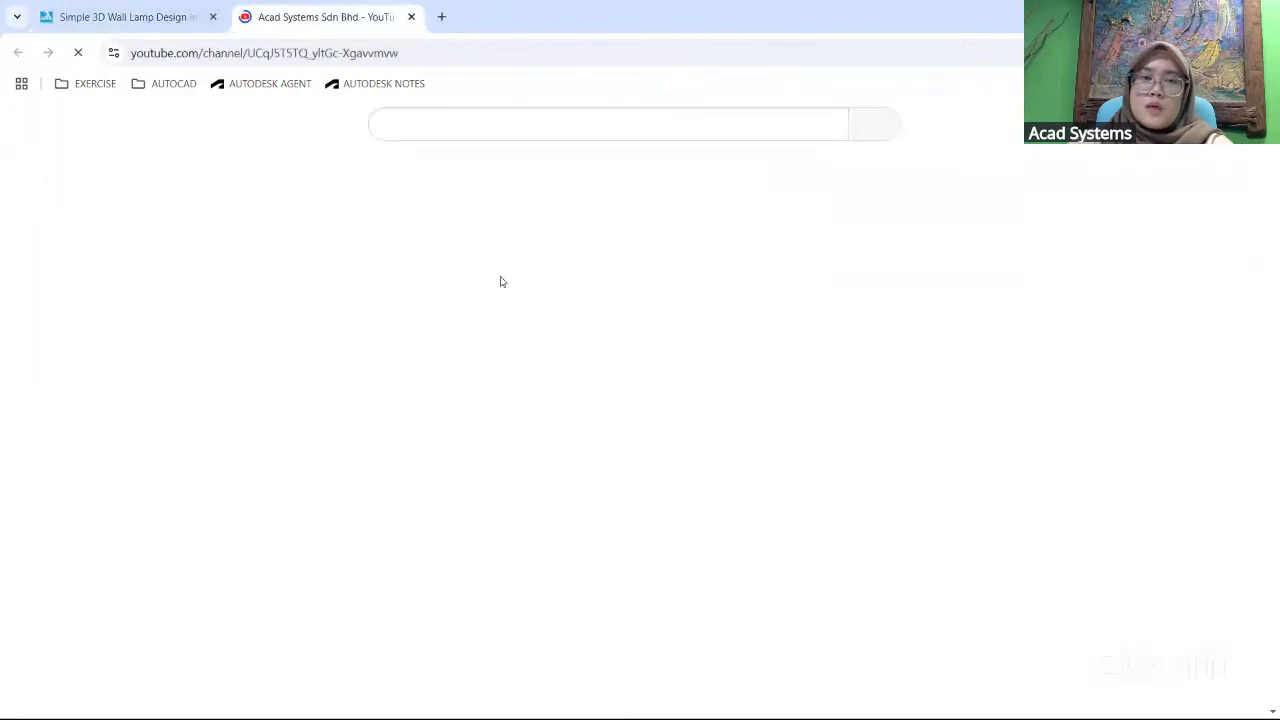
- Look over the channel's home page and search the channel for "PLANT 3D"
{"action": "scroll", "coordinate": [600, 400], "scroll_direction": "down", "scroll_amount": 1}
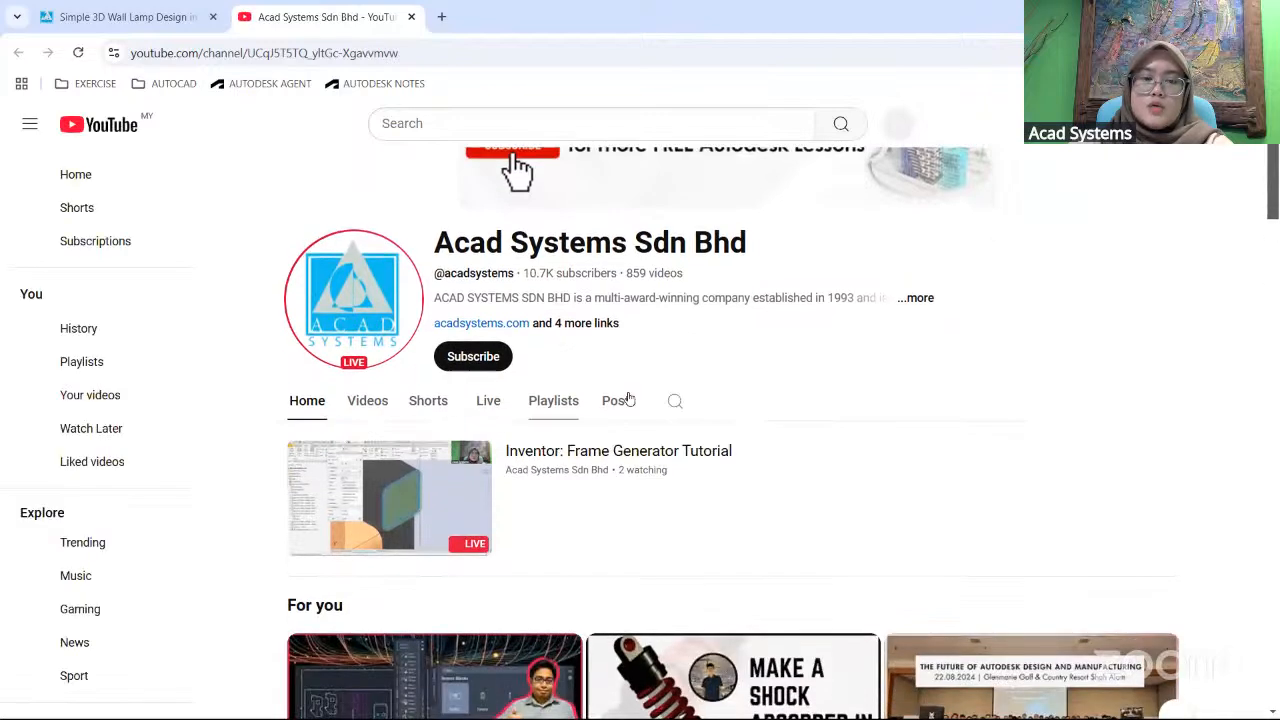
{"action": "scroll", "coordinate": [523, 554], "scroll_direction": "down", "scroll_amount": 1}
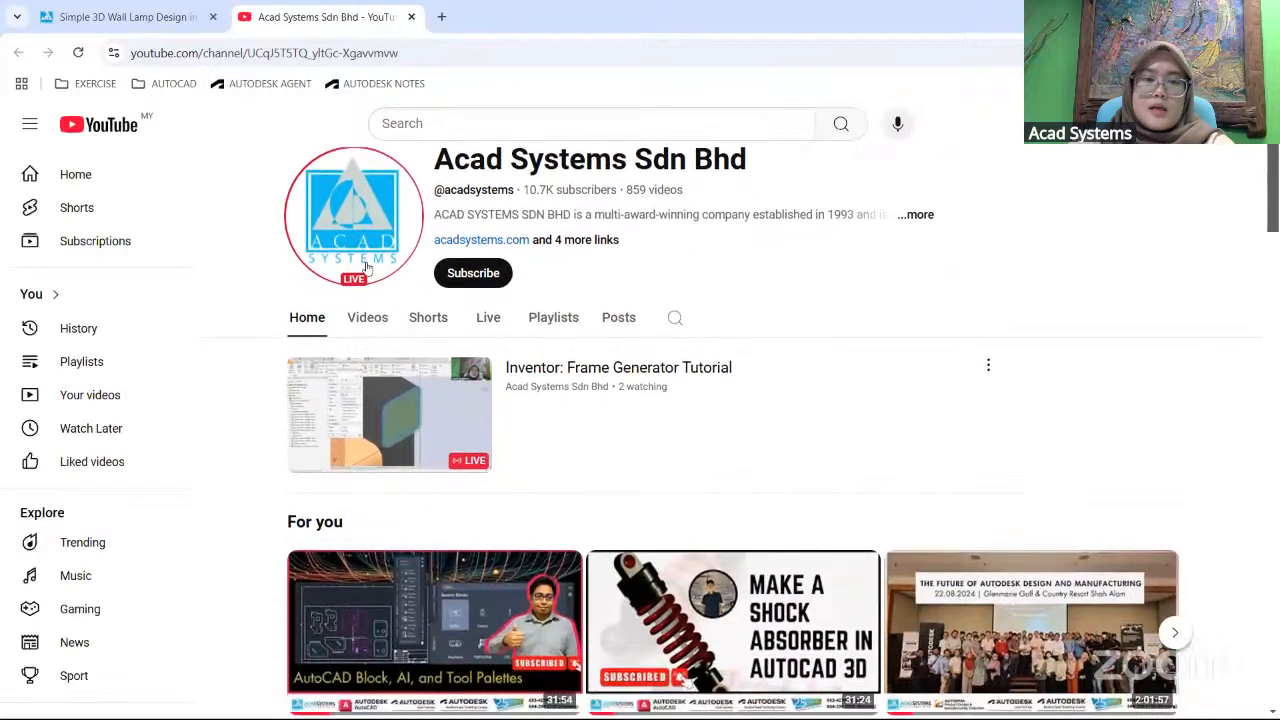
{"action": "scroll", "coordinate": [571, 420], "scroll_direction": "down", "scroll_amount": 1}
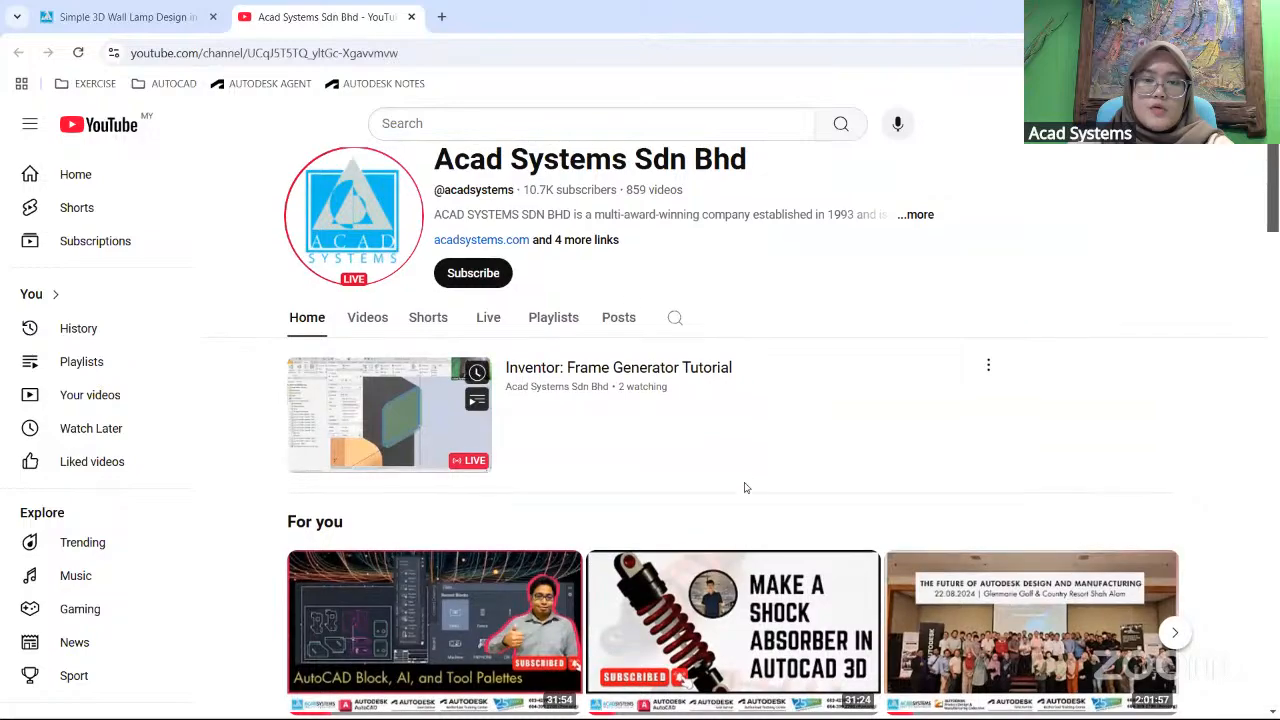
{"action": "scroll", "coordinate": [743, 486], "scroll_direction": "down", "scroll_amount": 3}
{"action": "scroll", "coordinate": [743, 486], "scroll_direction": "down", "scroll_amount": 1}
{"action": "scroll", "coordinate": [743, 486], "scroll_direction": "up", "scroll_amount": 6}
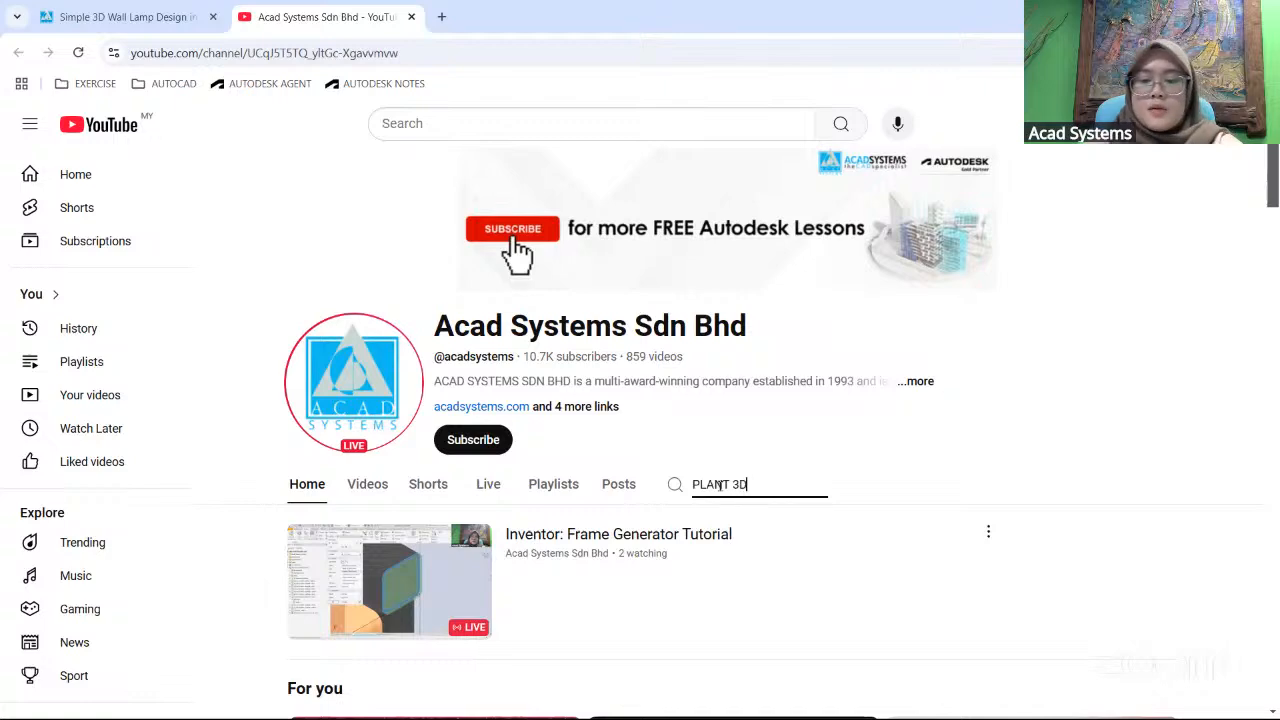
{"action": "key", "text": "Return"}
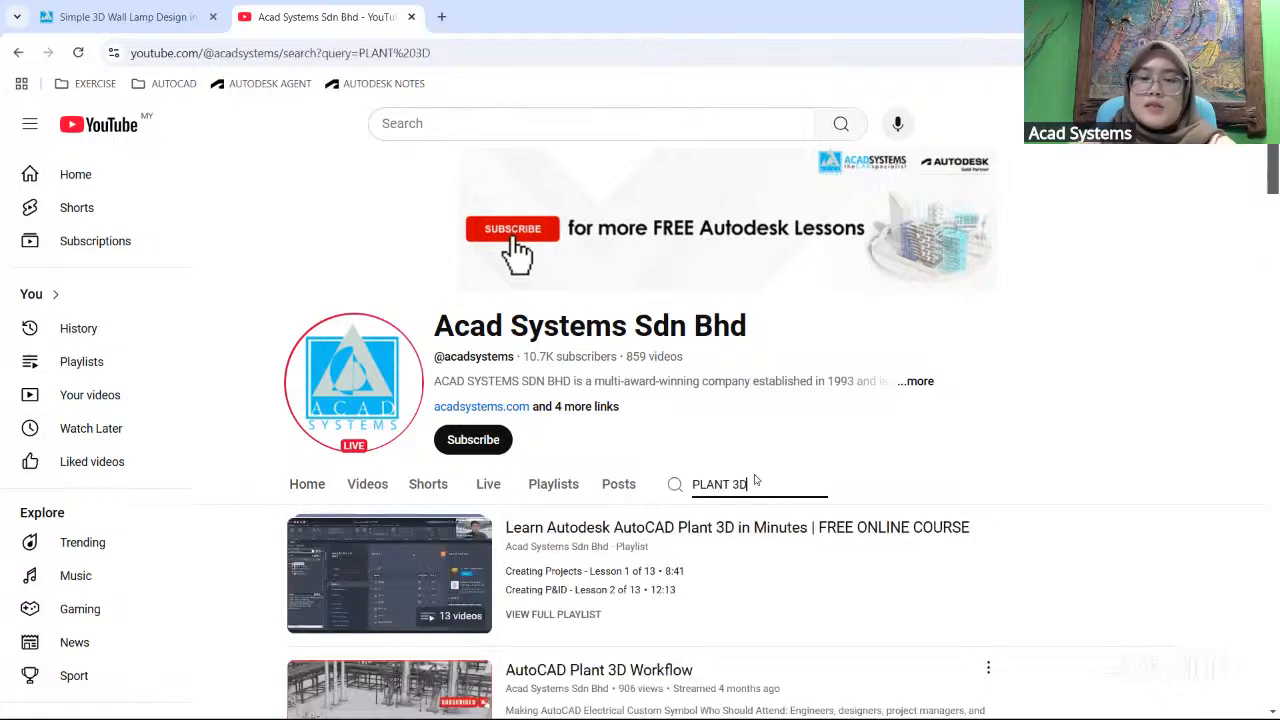
- Browse the Plant 3D videos and playlists in the channel's search results
{"action": "scroll", "coordinate": [600, 486], "scroll_direction": "down", "scroll_amount": 3}
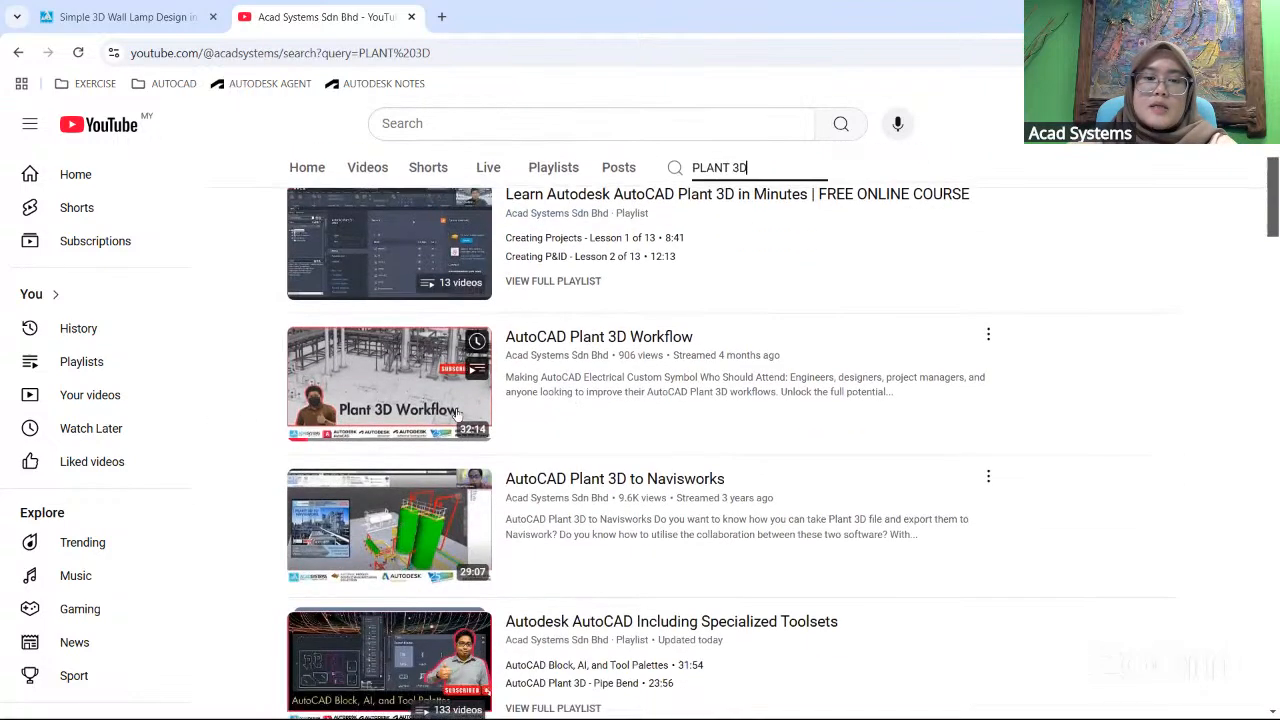
{"action": "scroll", "coordinate": [448, 255], "scroll_direction": "down", "scroll_amount": 1}
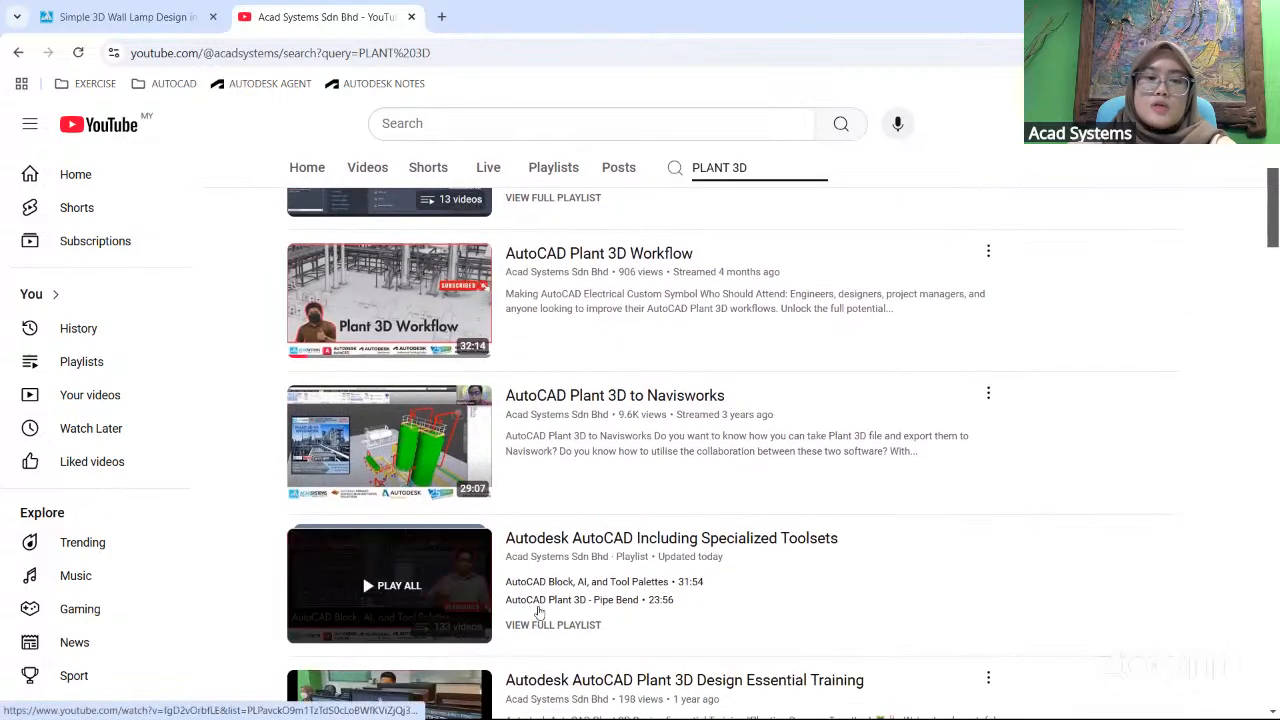
{"action": "scroll", "coordinate": [535, 610], "scroll_direction": "up", "scroll_amount": 2}
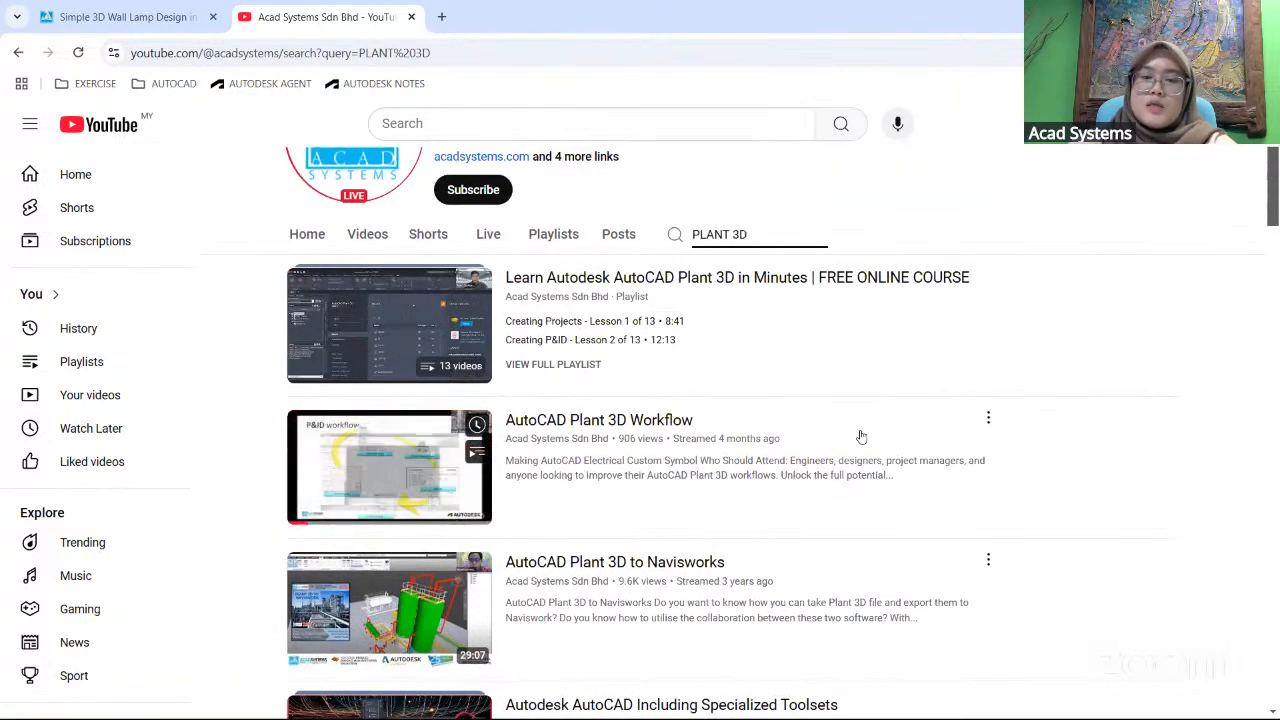
{"action": "scroll", "coordinate": [349, 456], "scroll_direction": "down", "scroll_amount": 1}
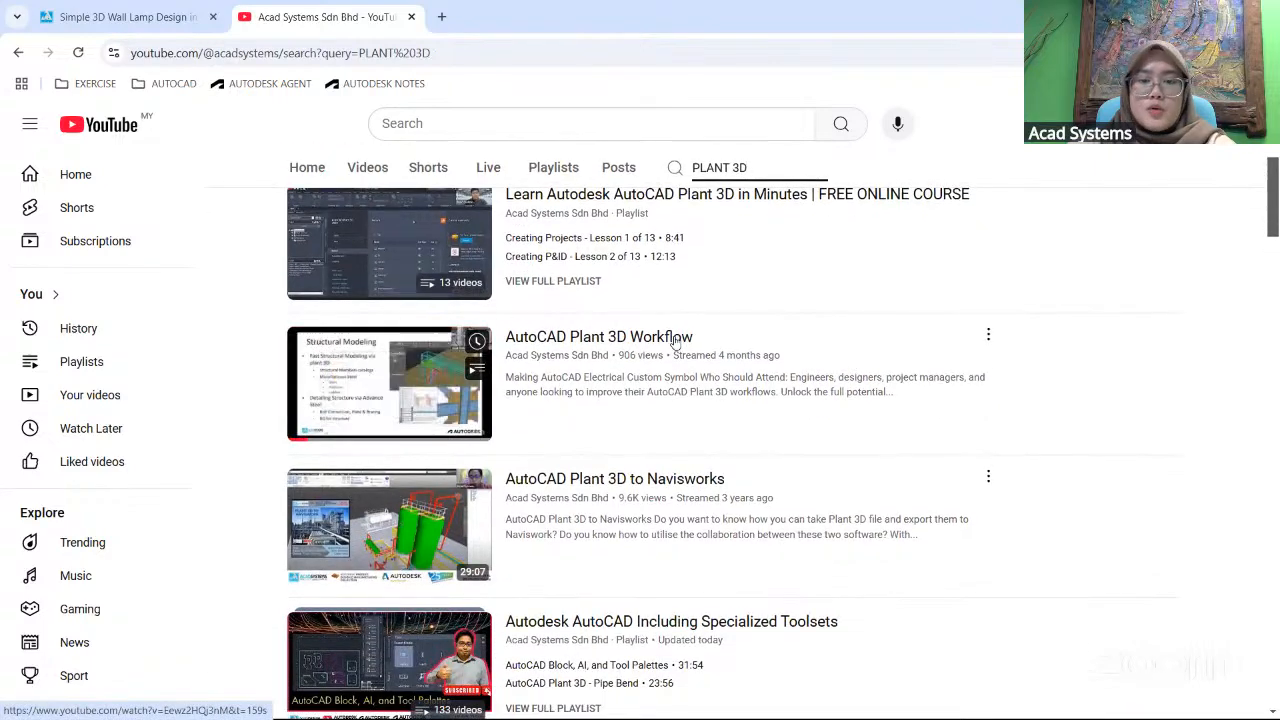
{"action": "scroll", "coordinate": [674, 343], "scroll_direction": "down", "scroll_amount": 1}
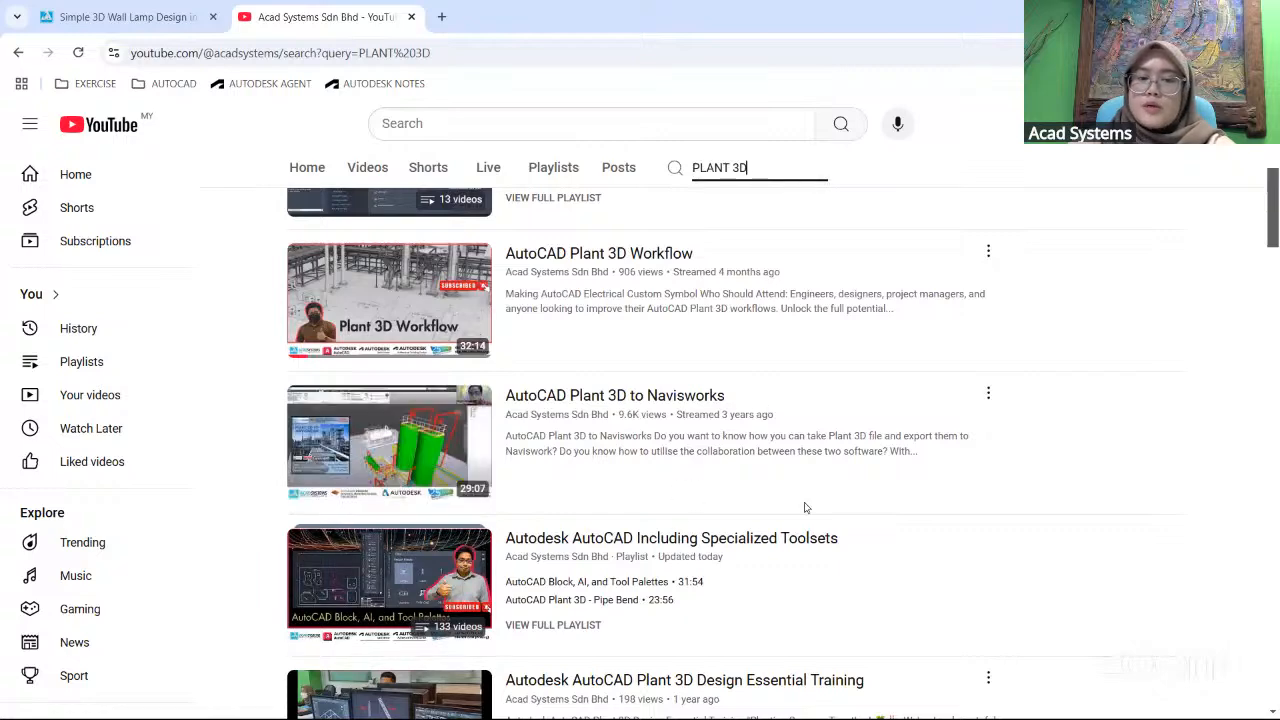
{"action": "scroll", "coordinate": [470, 440], "scroll_direction": "up", "scroll_amount": 1}
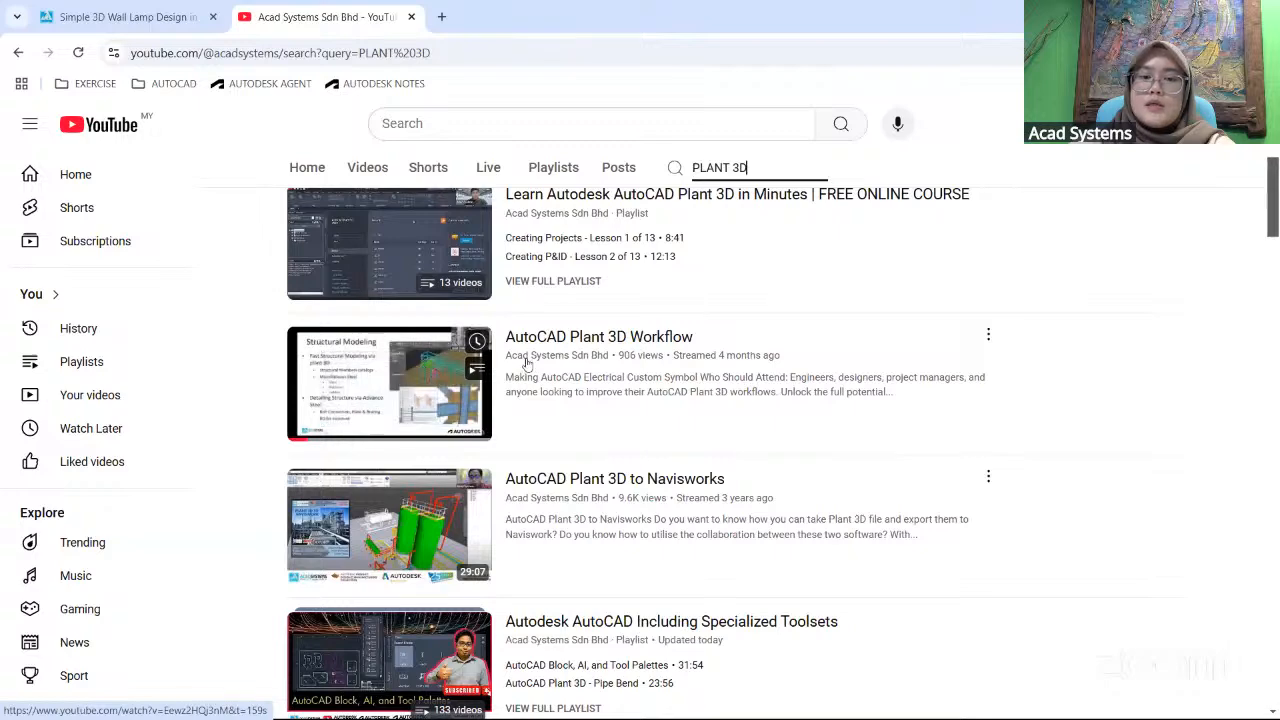
{"action": "scroll", "coordinate": [651, 480], "scroll_direction": "up", "scroll_amount": 3}
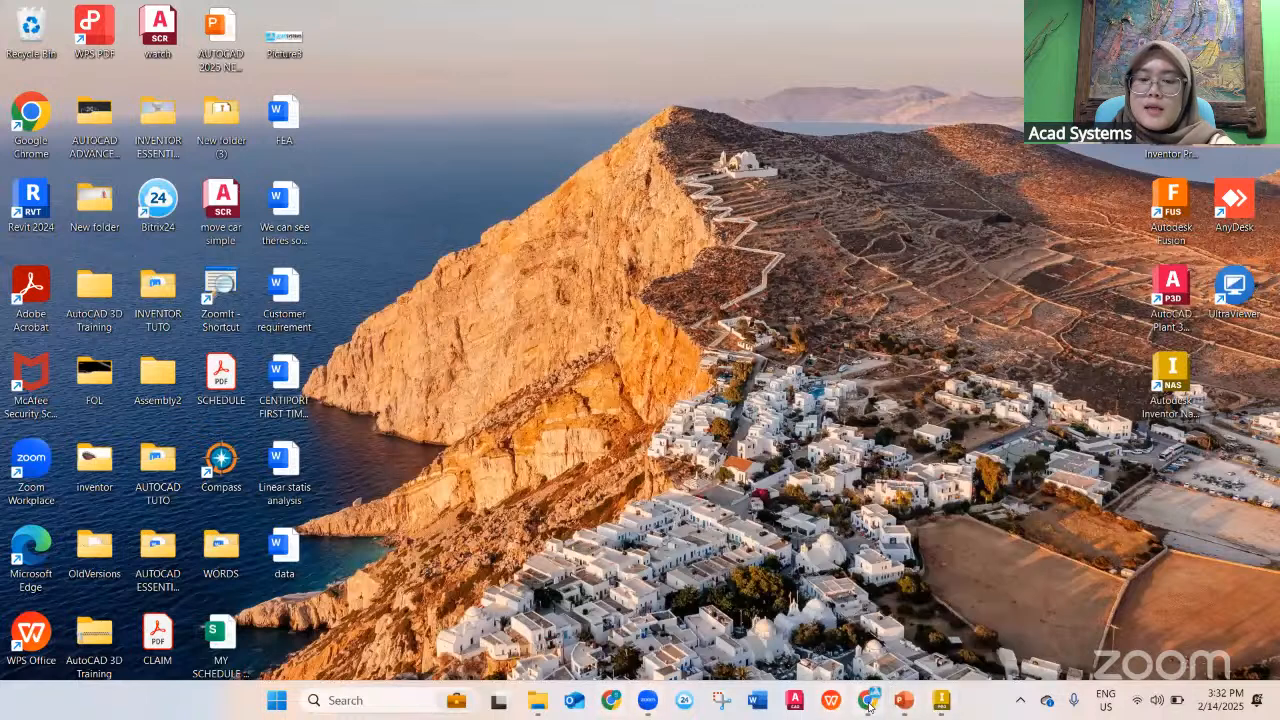
- Check the Zoom Workplace window and switch back to the YouTube channel in Google Chrome
{"action": "left_click", "coordinate": [647, 702]}
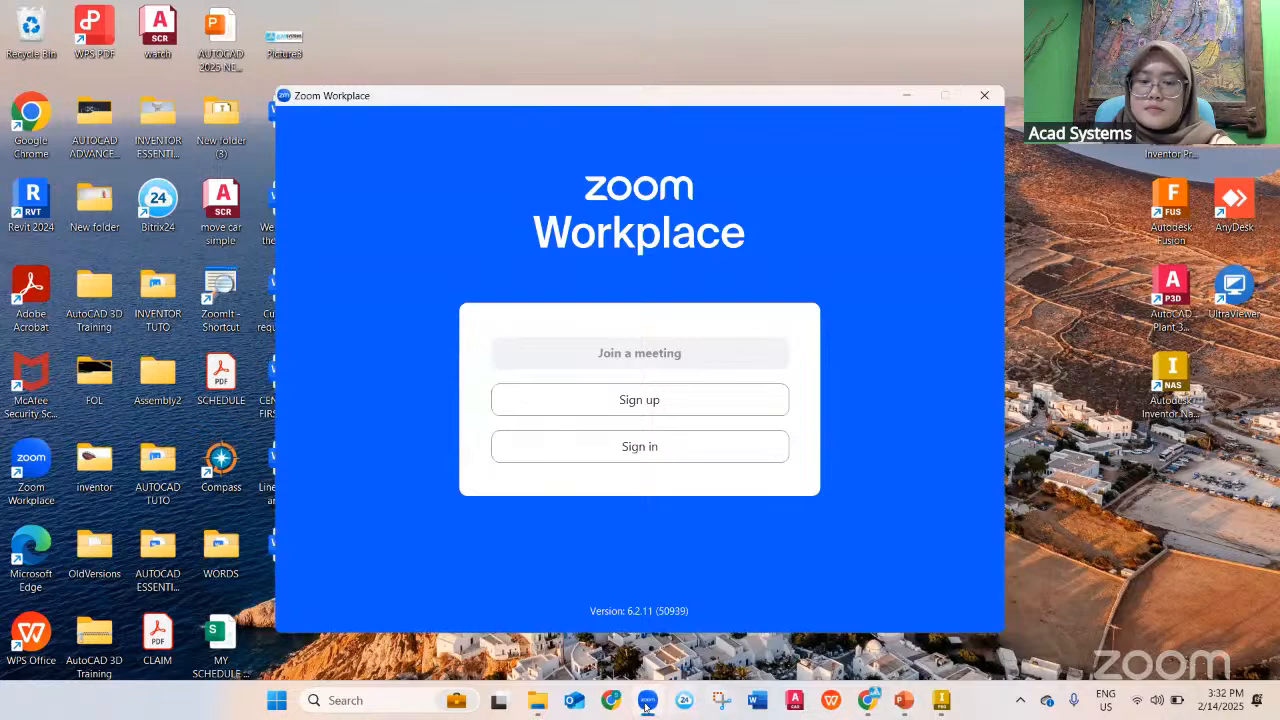
{"action": "left_click", "coordinate": [647, 702]}
{"action": "left_click", "coordinate": [647, 702]}
{"action": "left_click", "coordinate": [868, 700]}
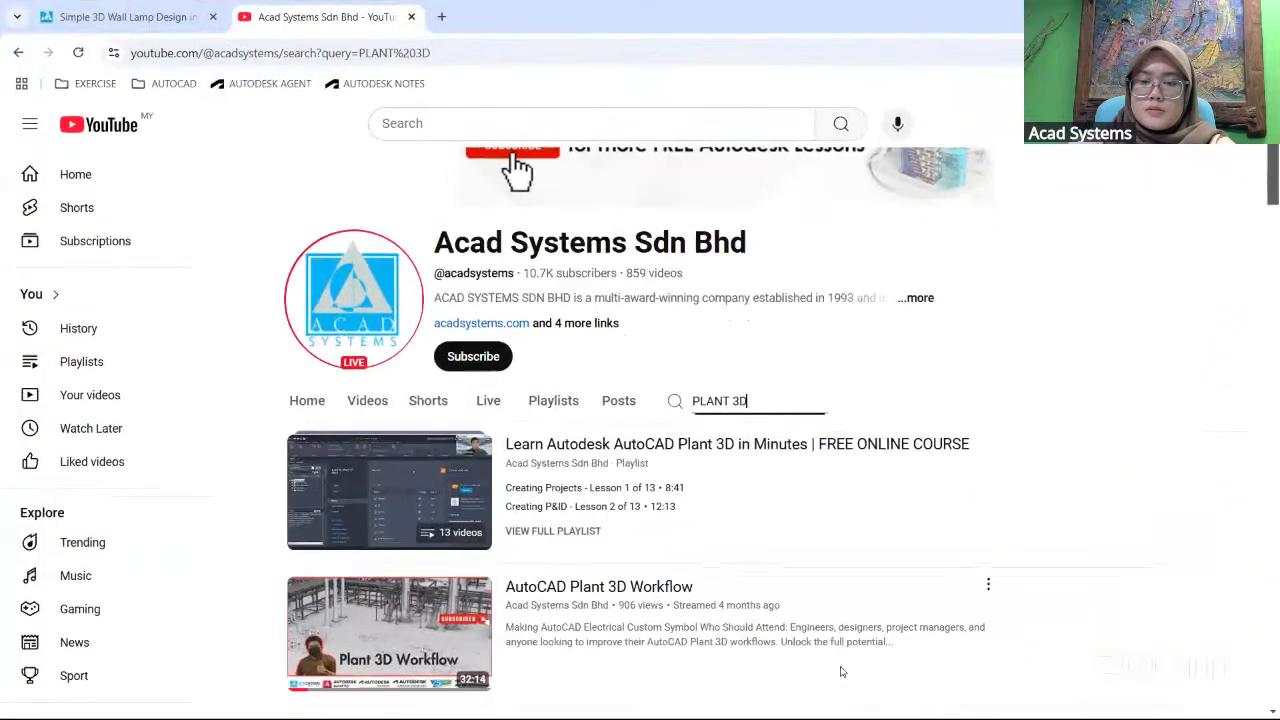